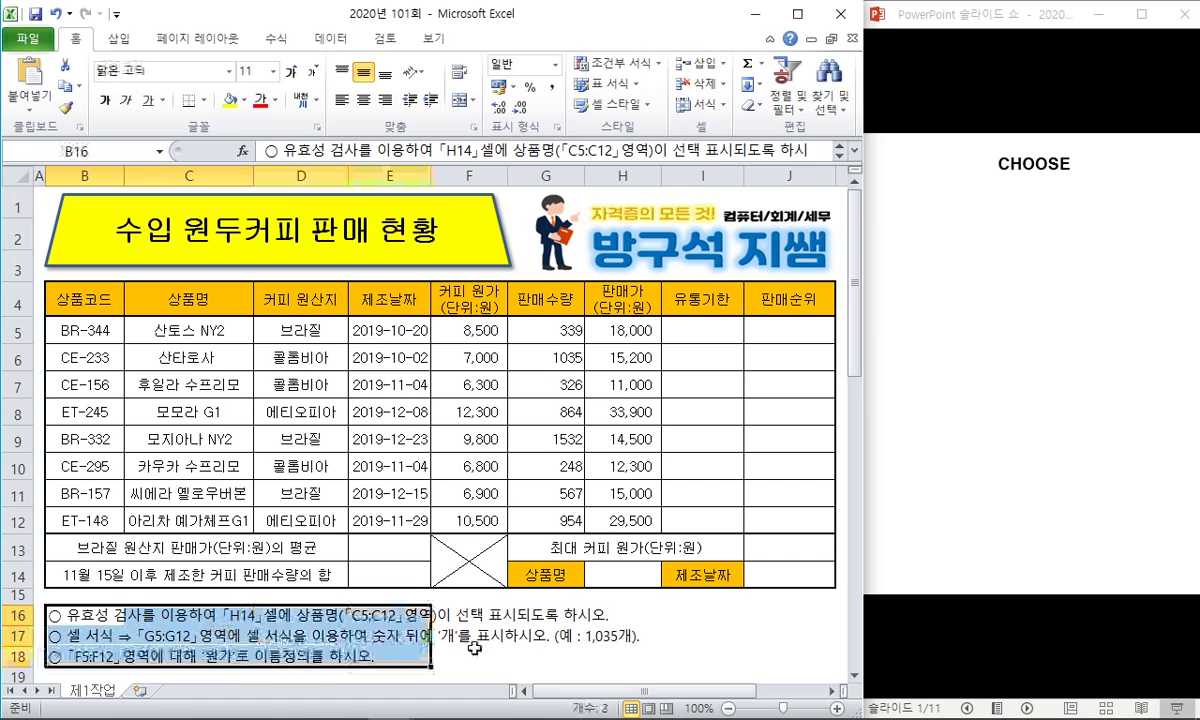
click(462, 657)
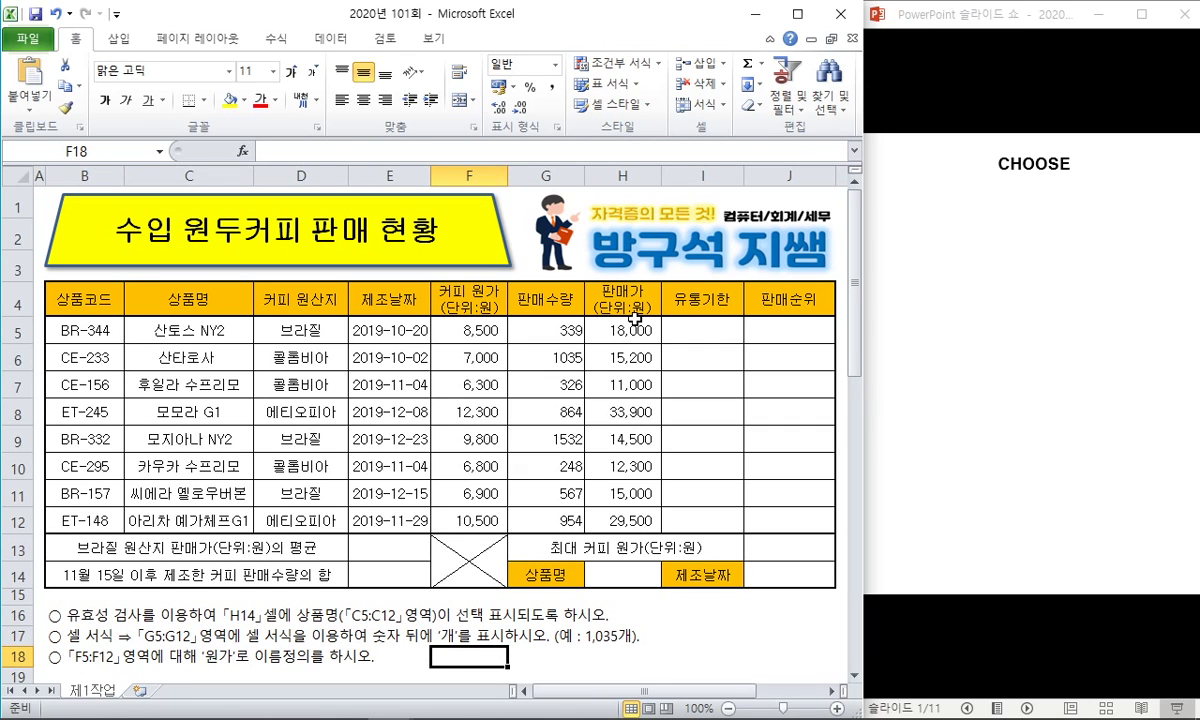
click(69, 598)
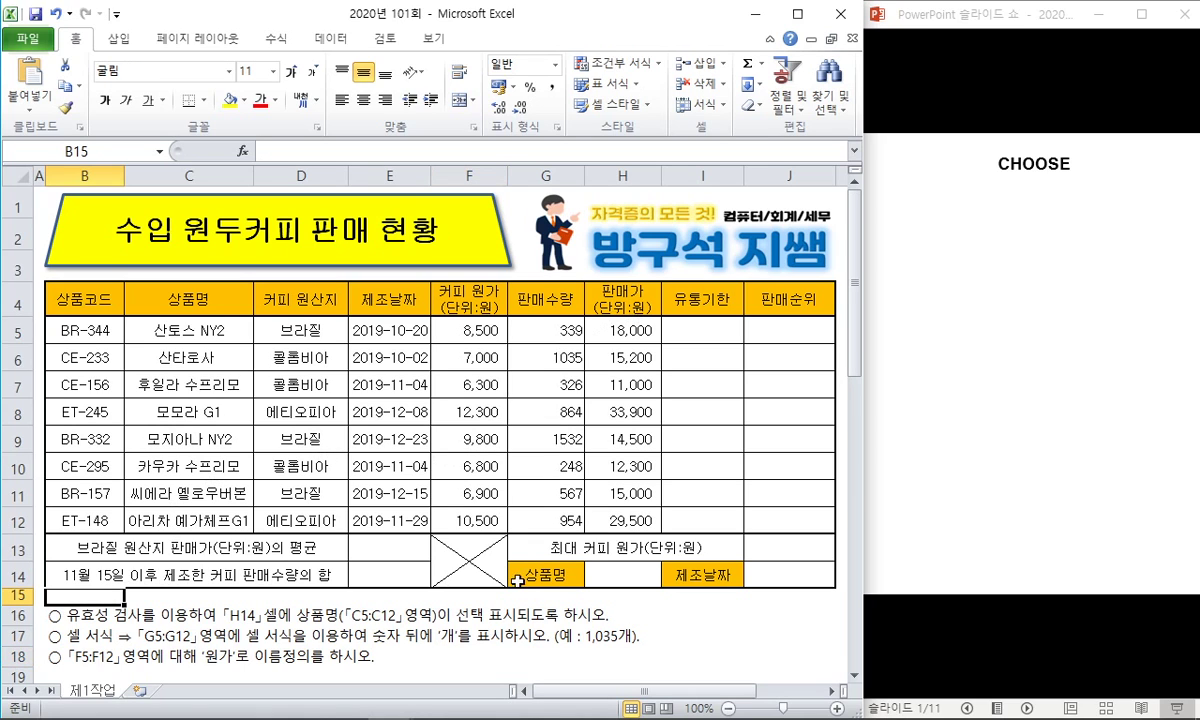
click(85, 620)
click(609, 577)
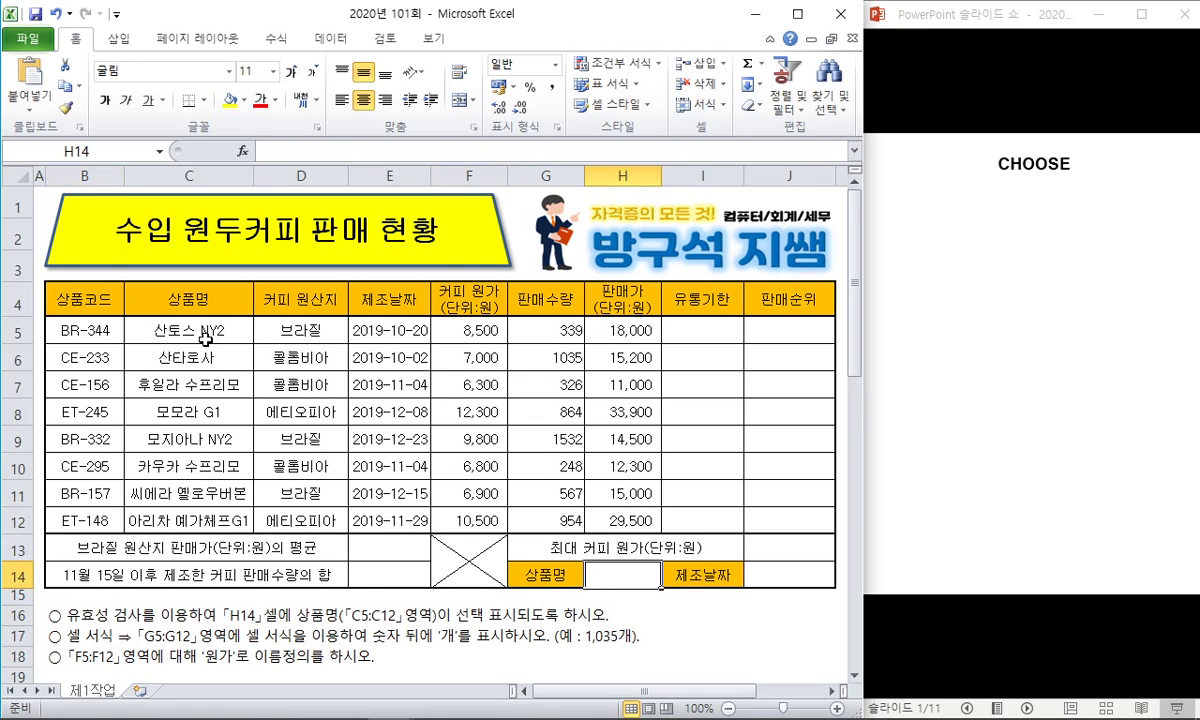
drag(190, 311, 180, 508)
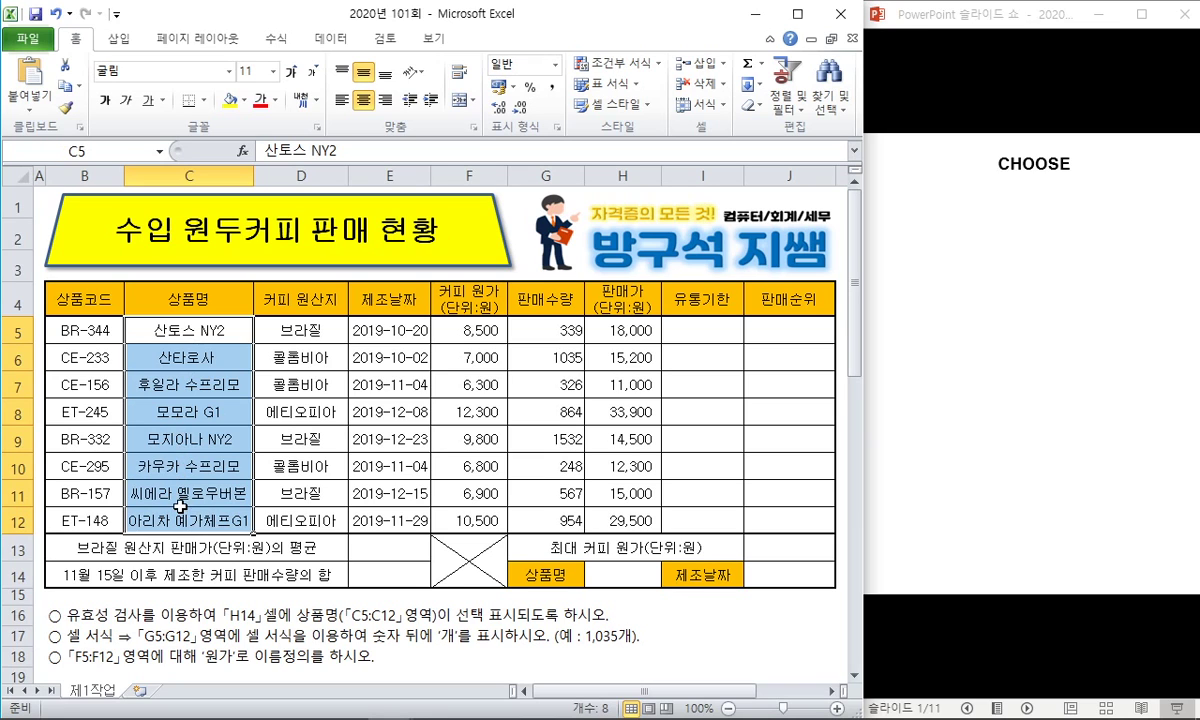
Step: Add a list data validation to cell H14 with C5:C12 as its source, and choose 산토스 NY2 from the dropdown
click(618, 570)
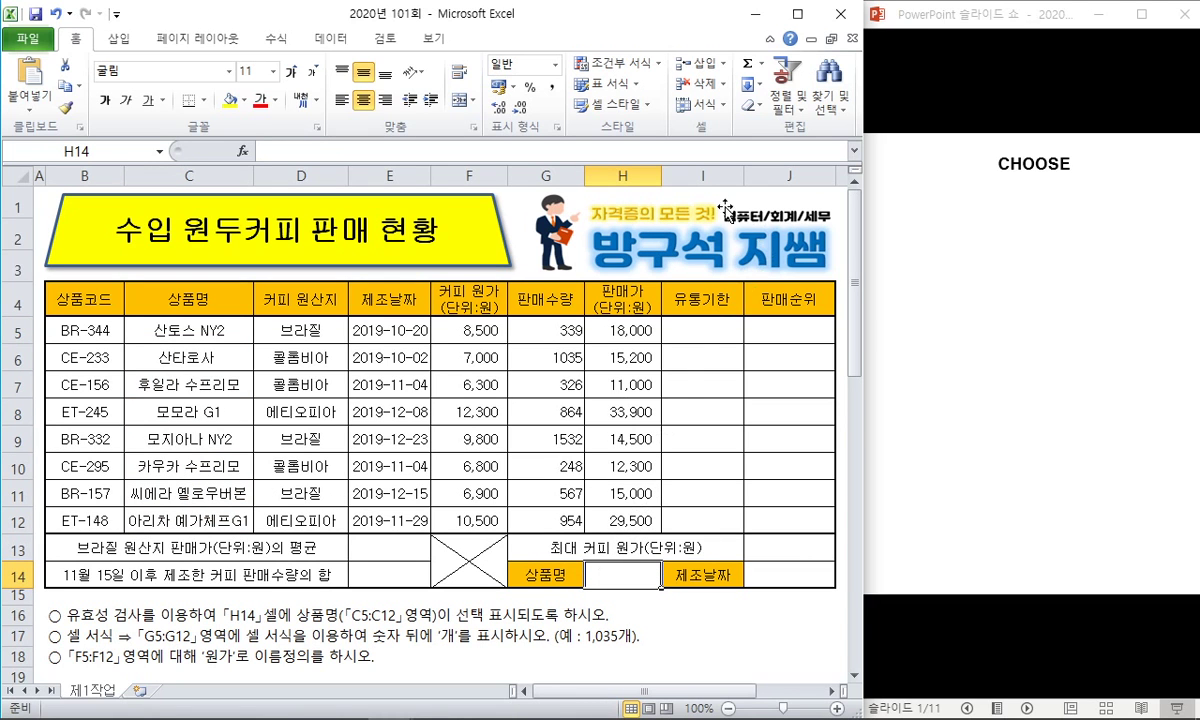
click(797, 14)
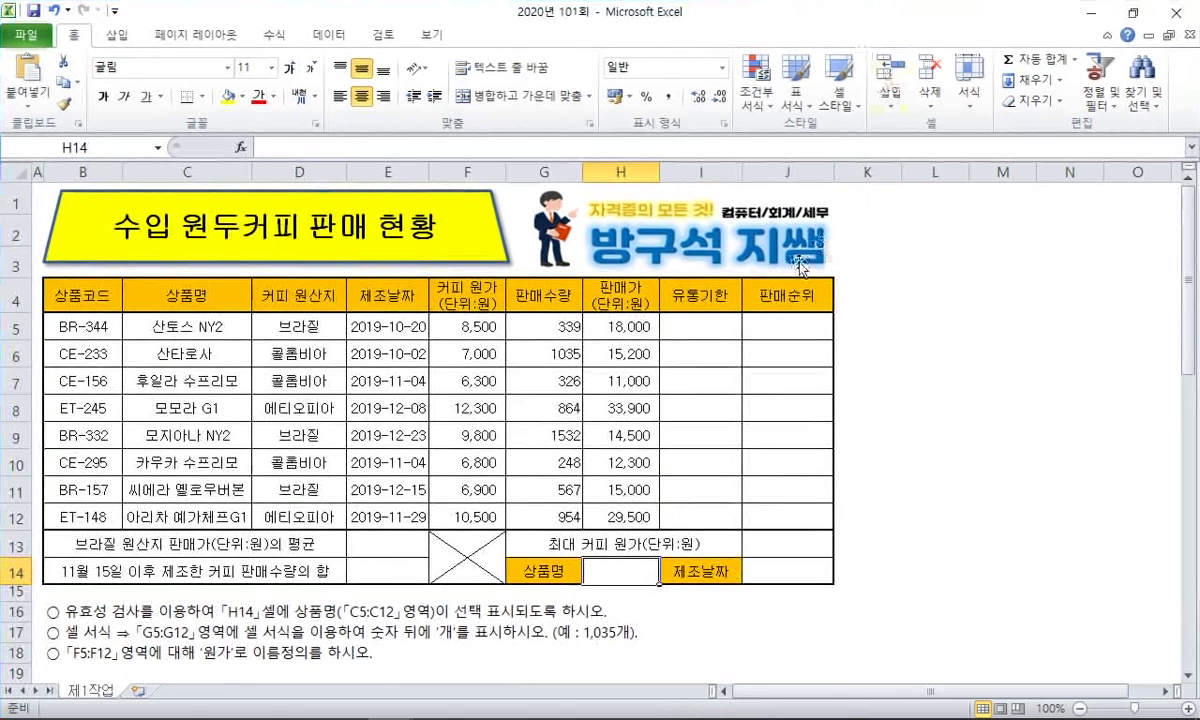
click(329, 34)
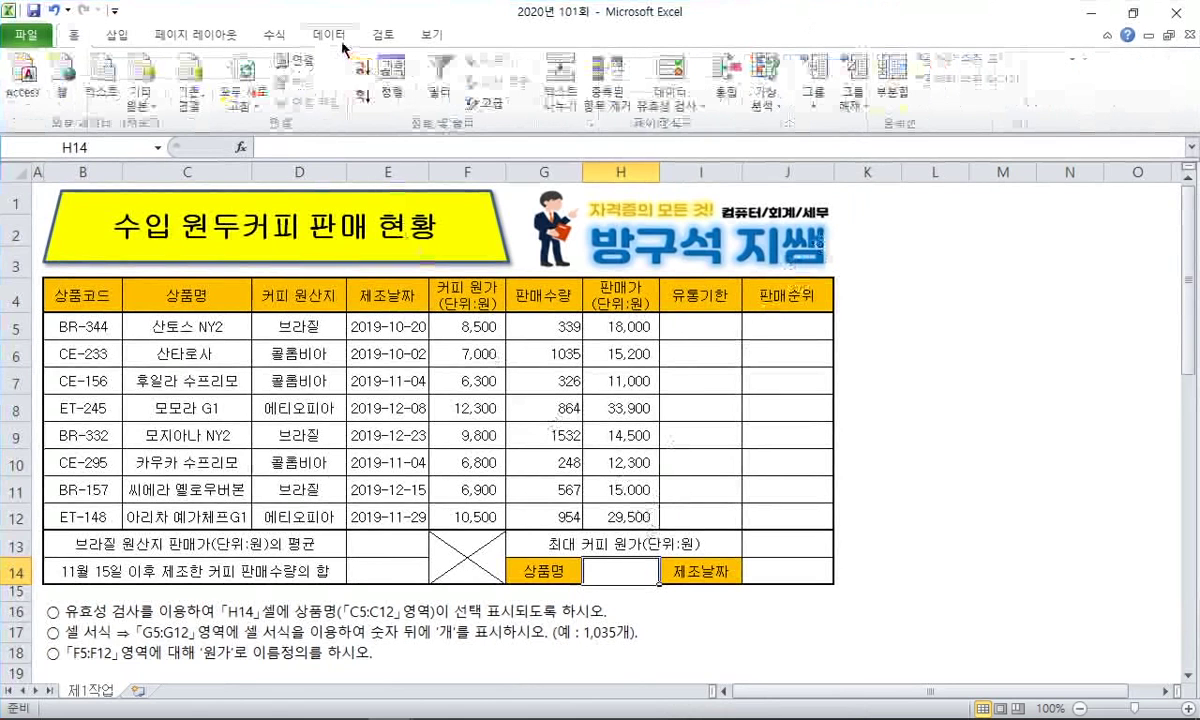
click(667, 112)
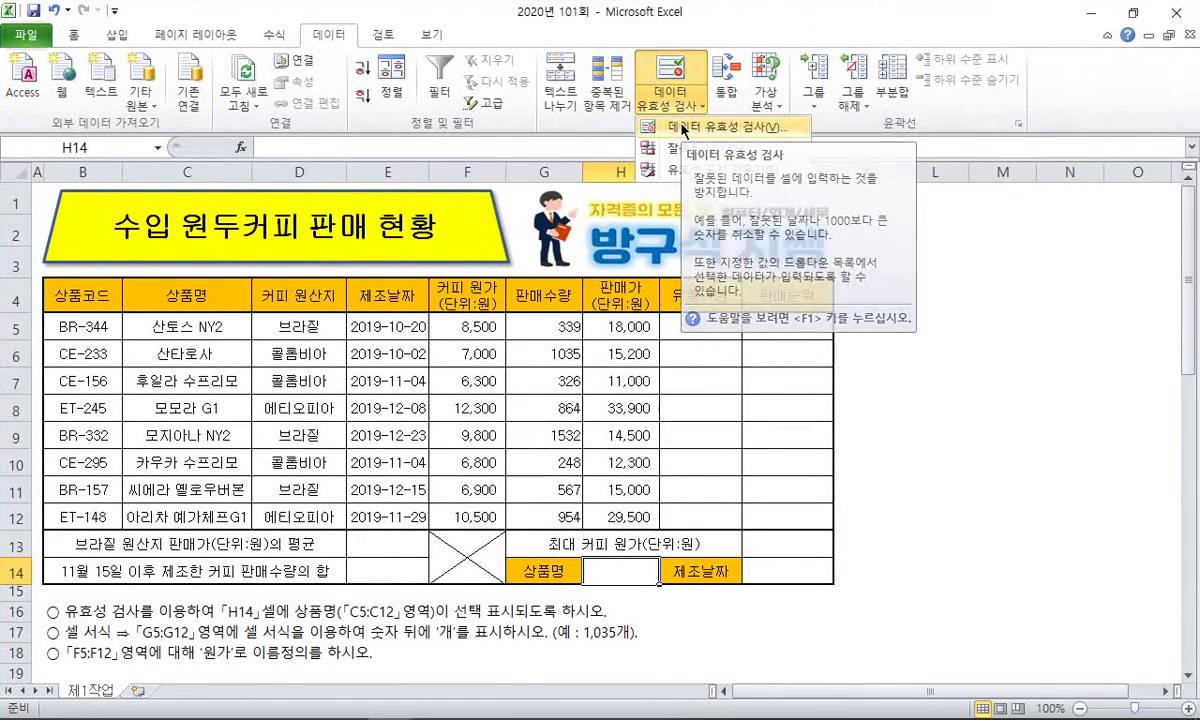
click(685, 130)
drag(747, 147, 814, 193)
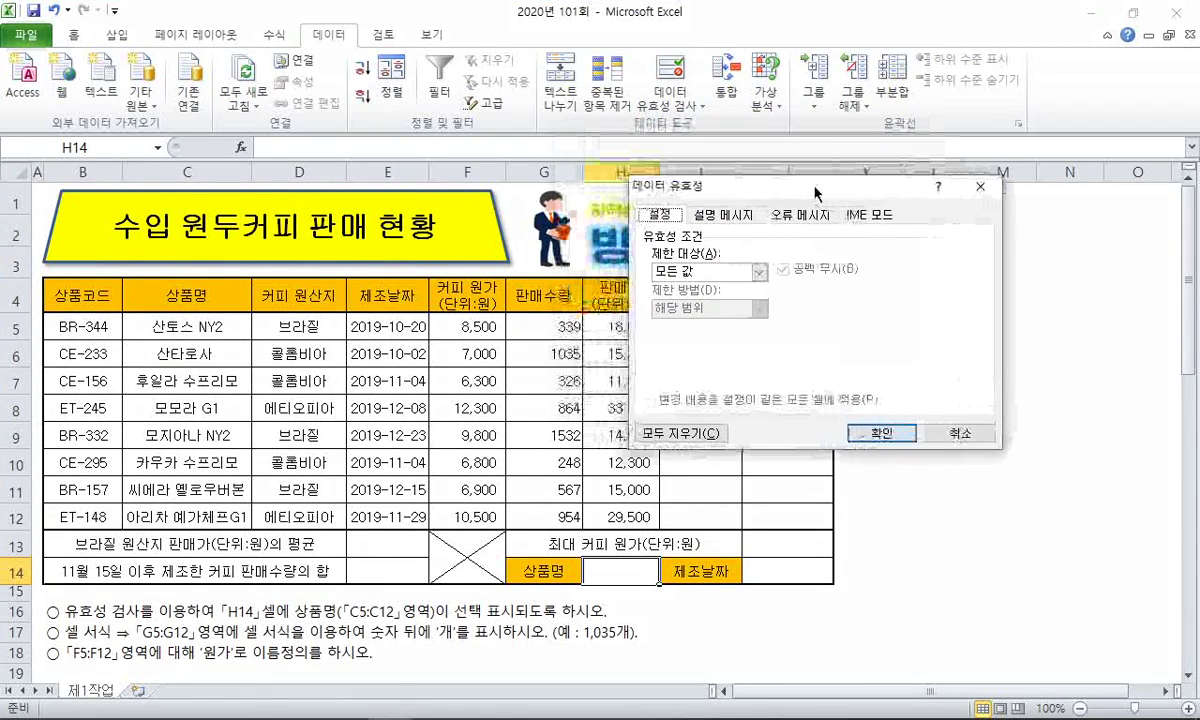
drag(814, 193, 804, 193)
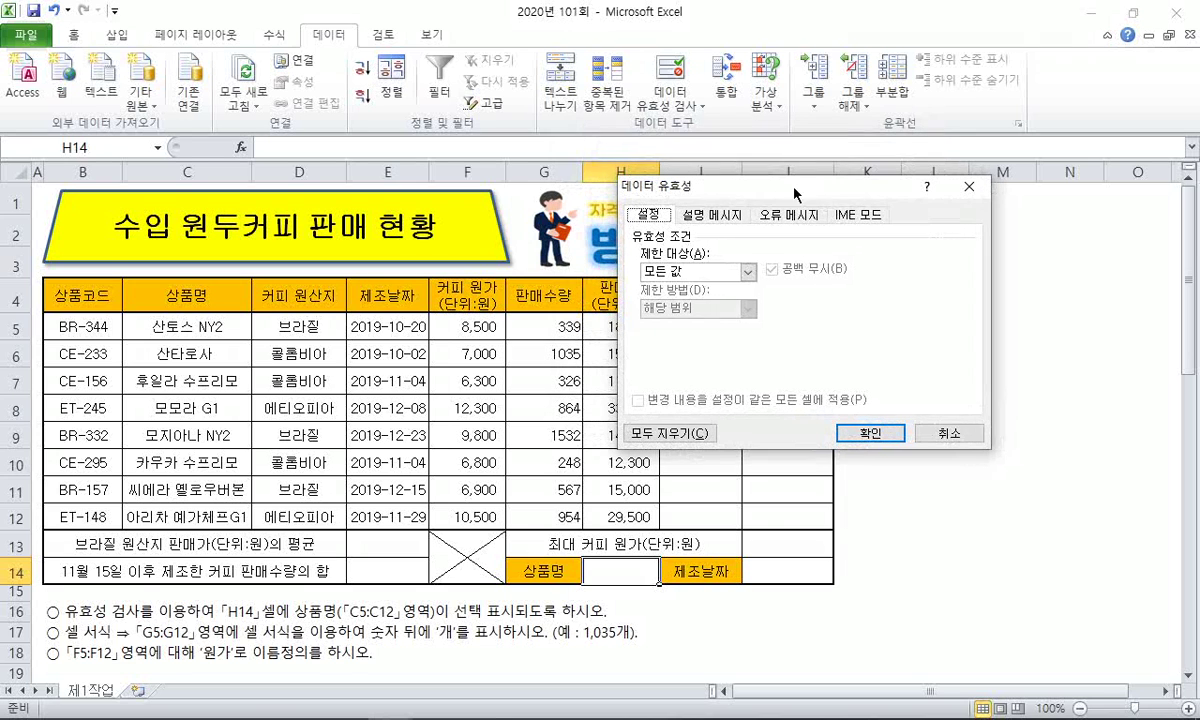
click(718, 272)
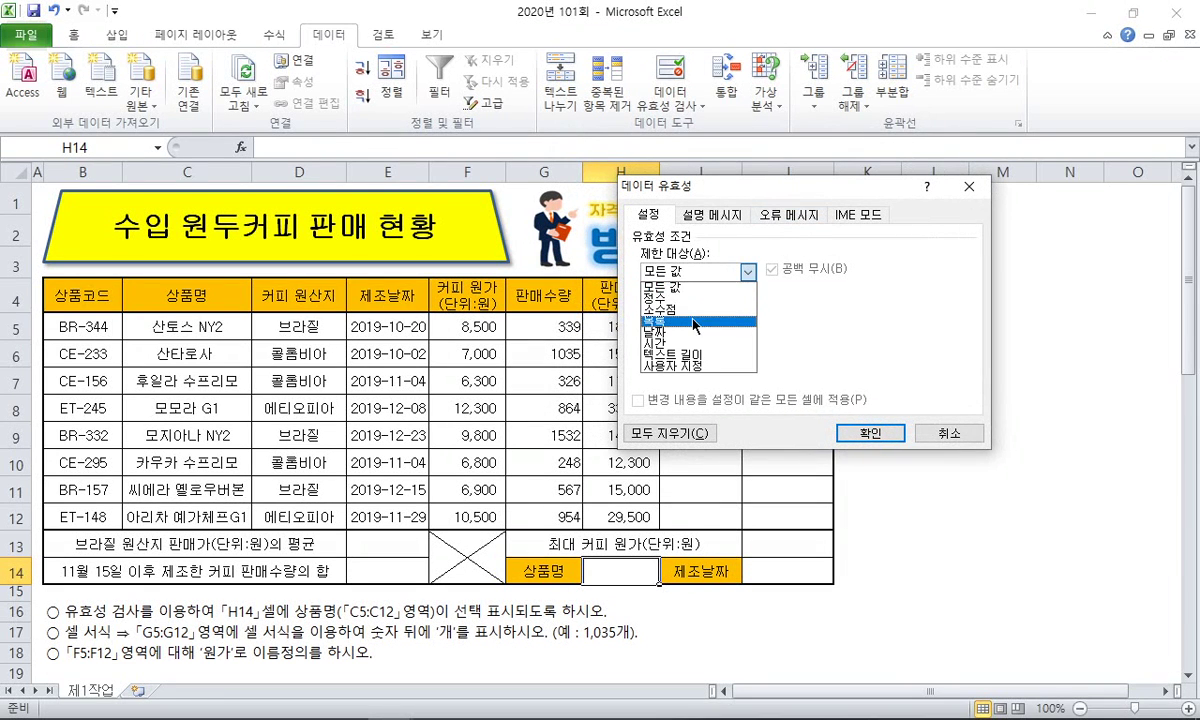
click(655, 320)
click(678, 341)
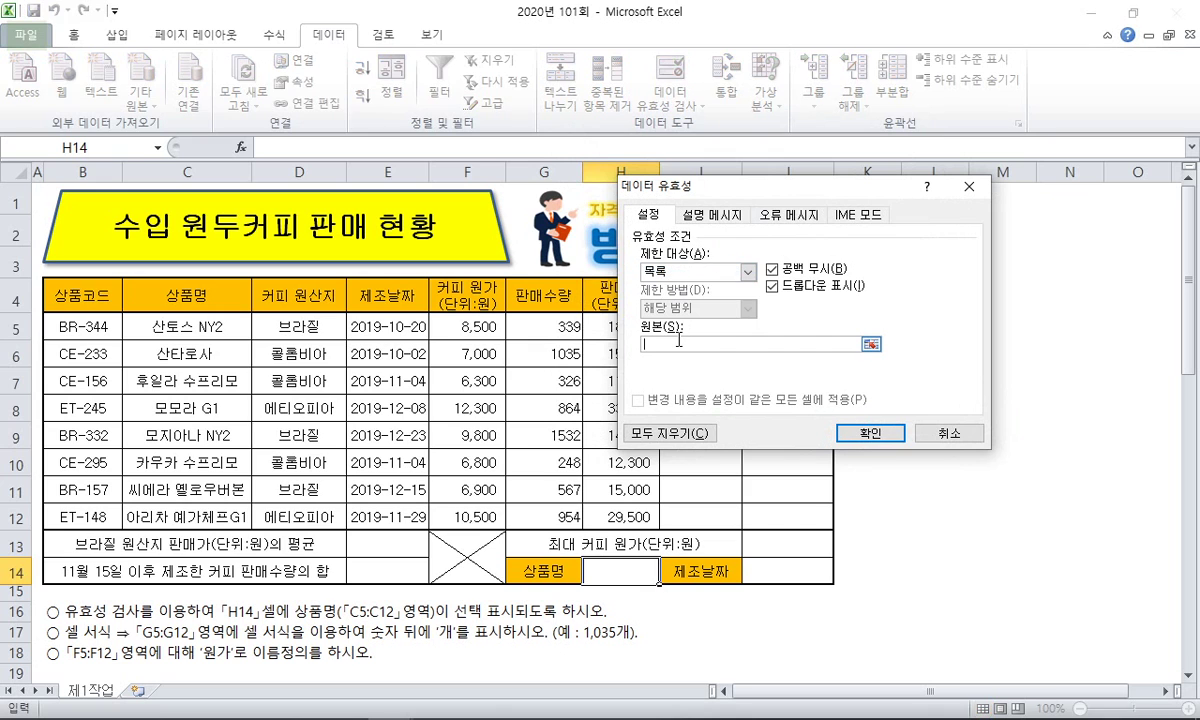
drag(193, 324, 201, 513)
click(832, 421)
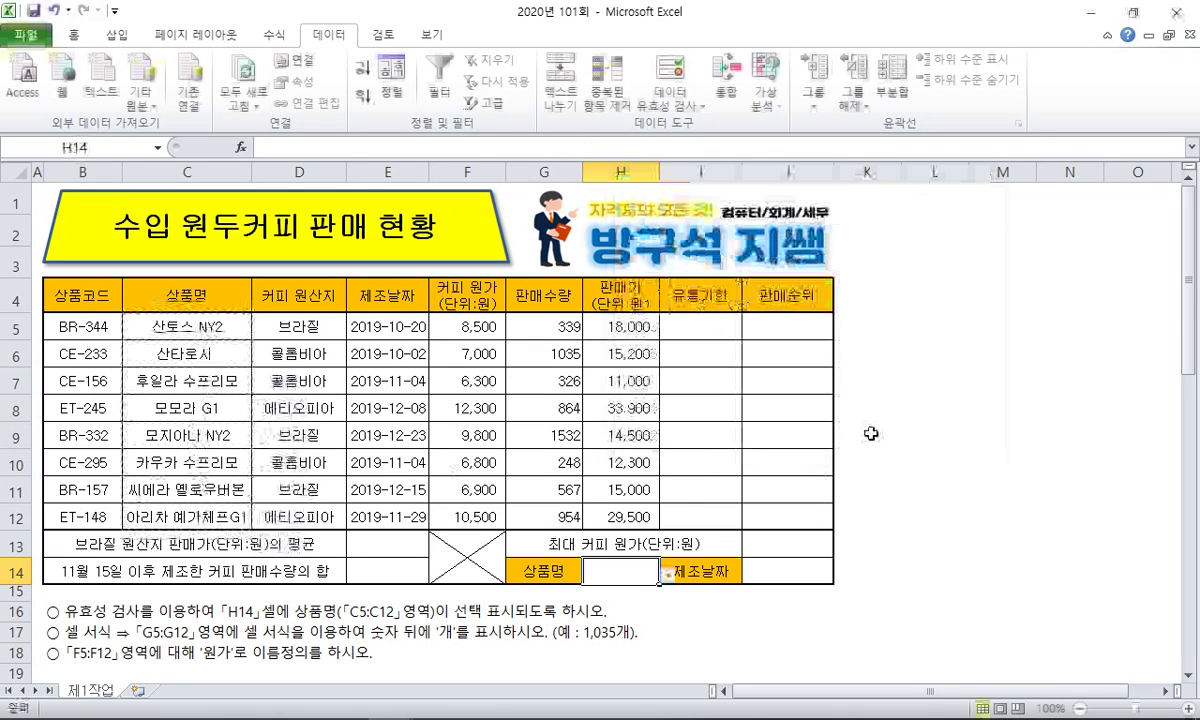
click(666, 575)
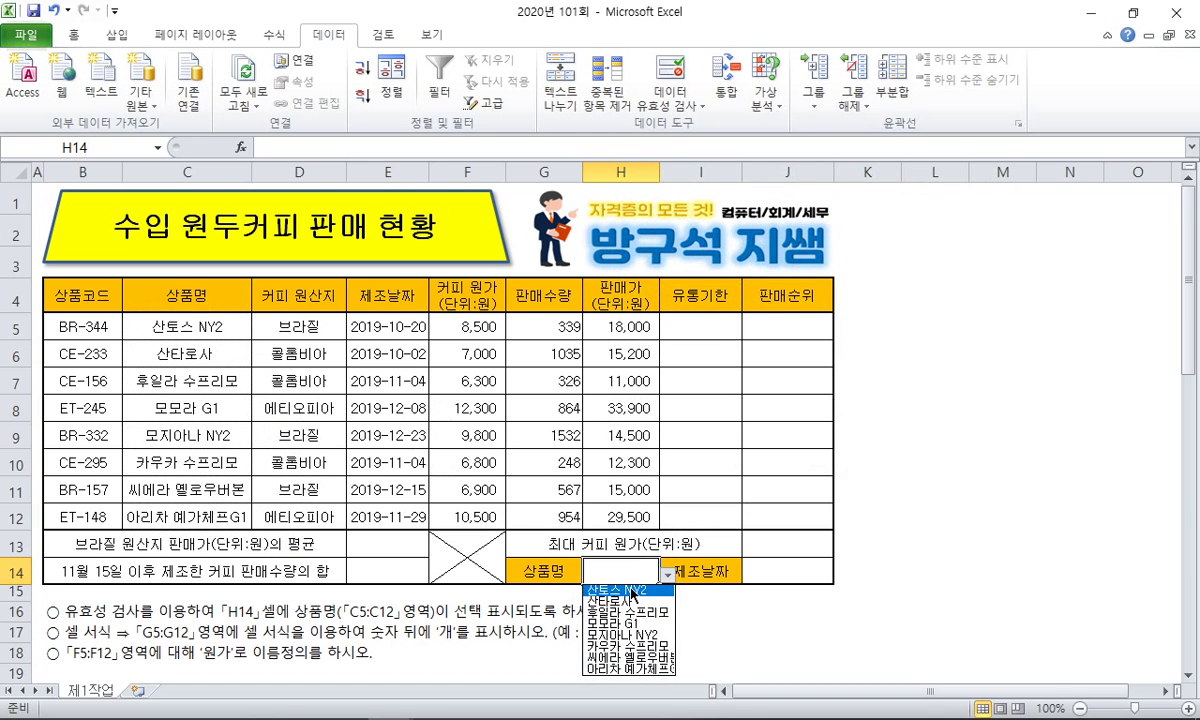
click(630, 592)
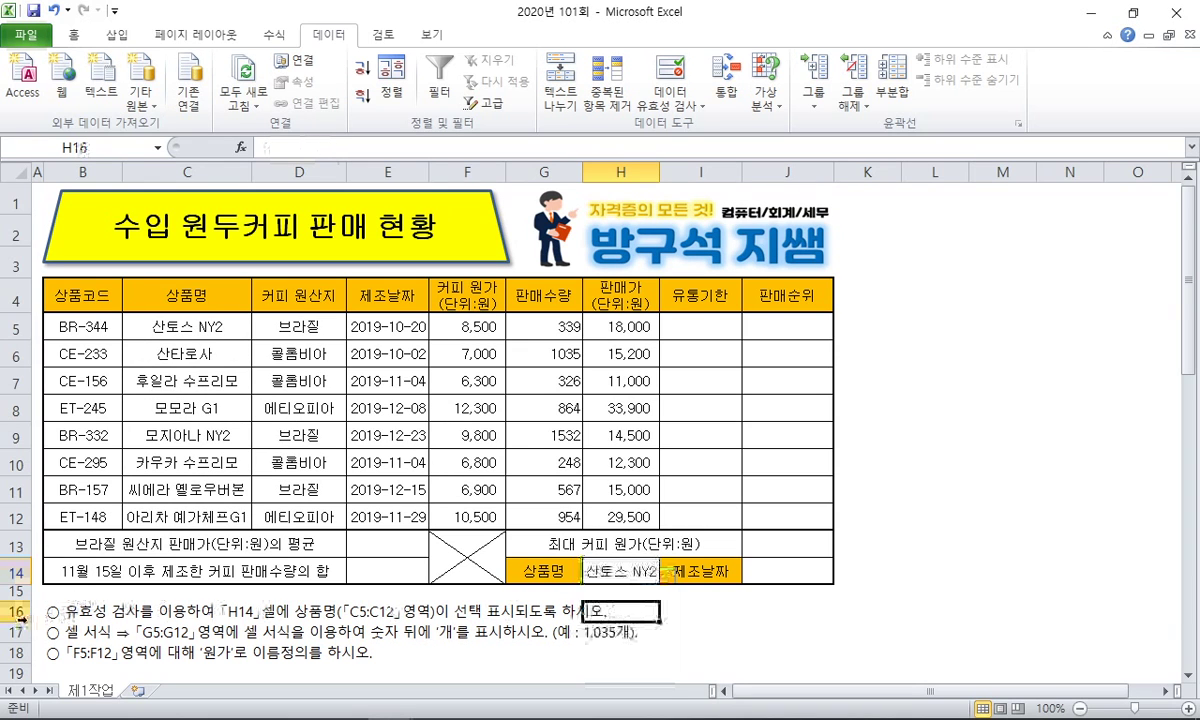
Step: Delete row 16, which holds the completed data validation instruction for H14
click(18, 612)
right_click(18, 612)
click(60, 470)
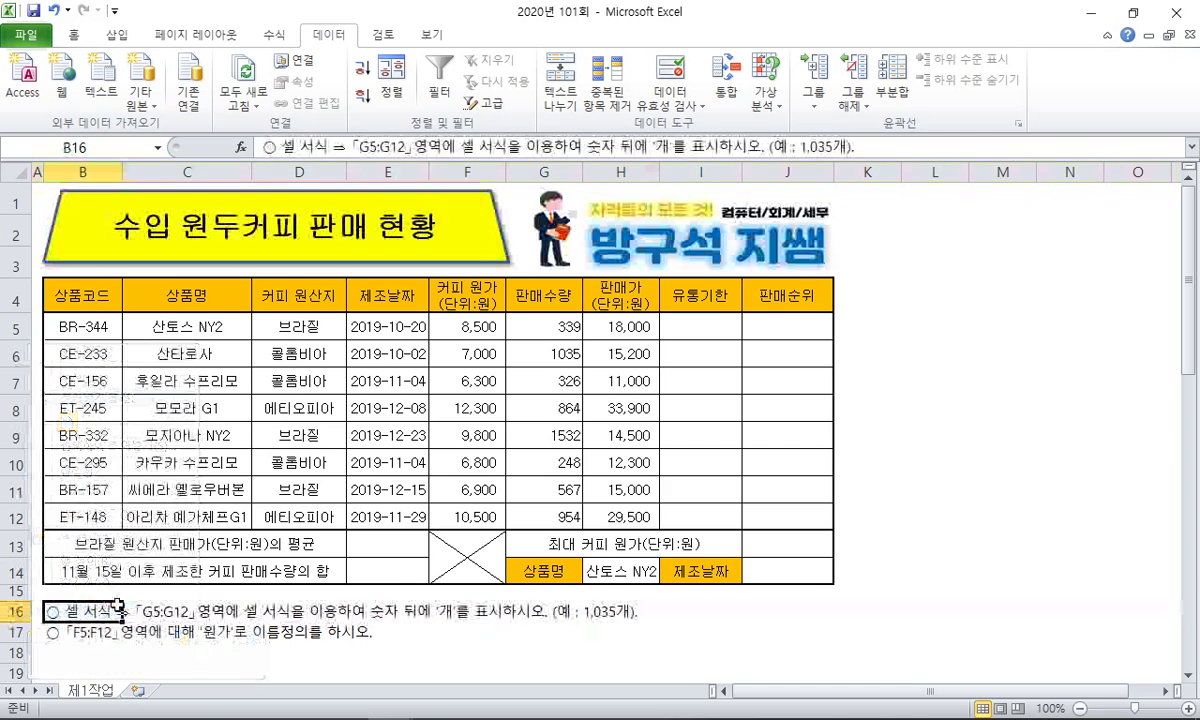
click(165, 652)
Step: Note the number format symbols beside the table, entering @ in L5 and #,##0 in L6
click(559, 321)
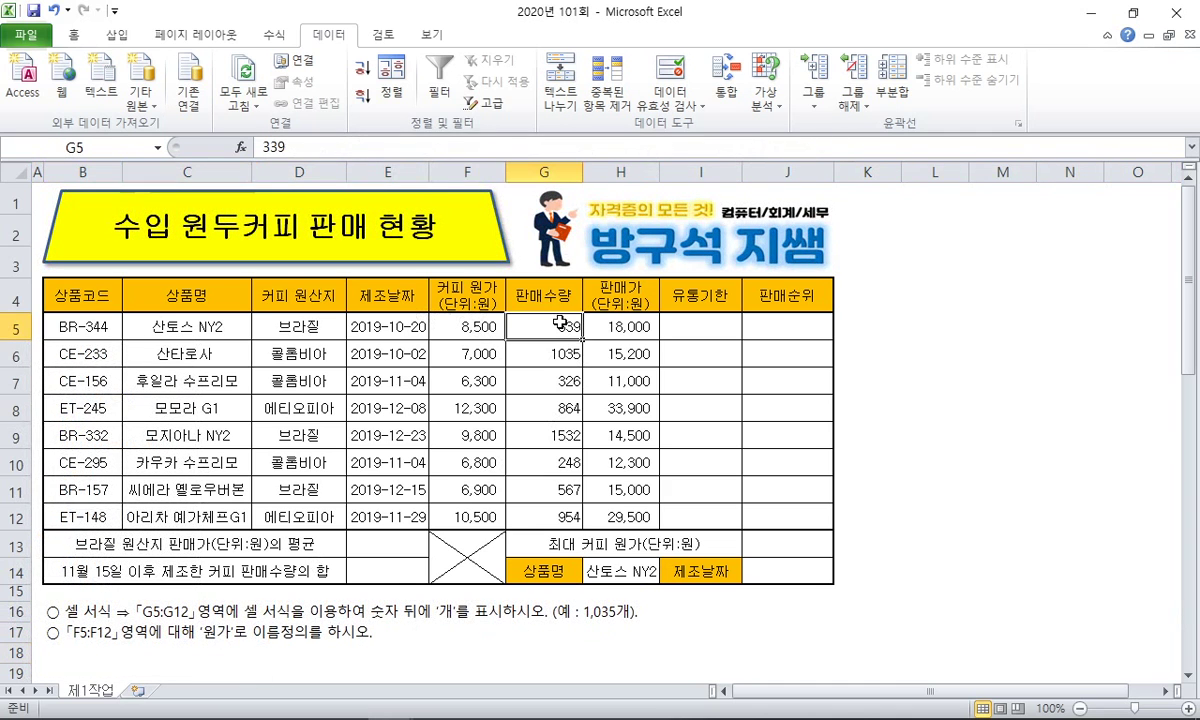
drag(555, 338, 542, 510)
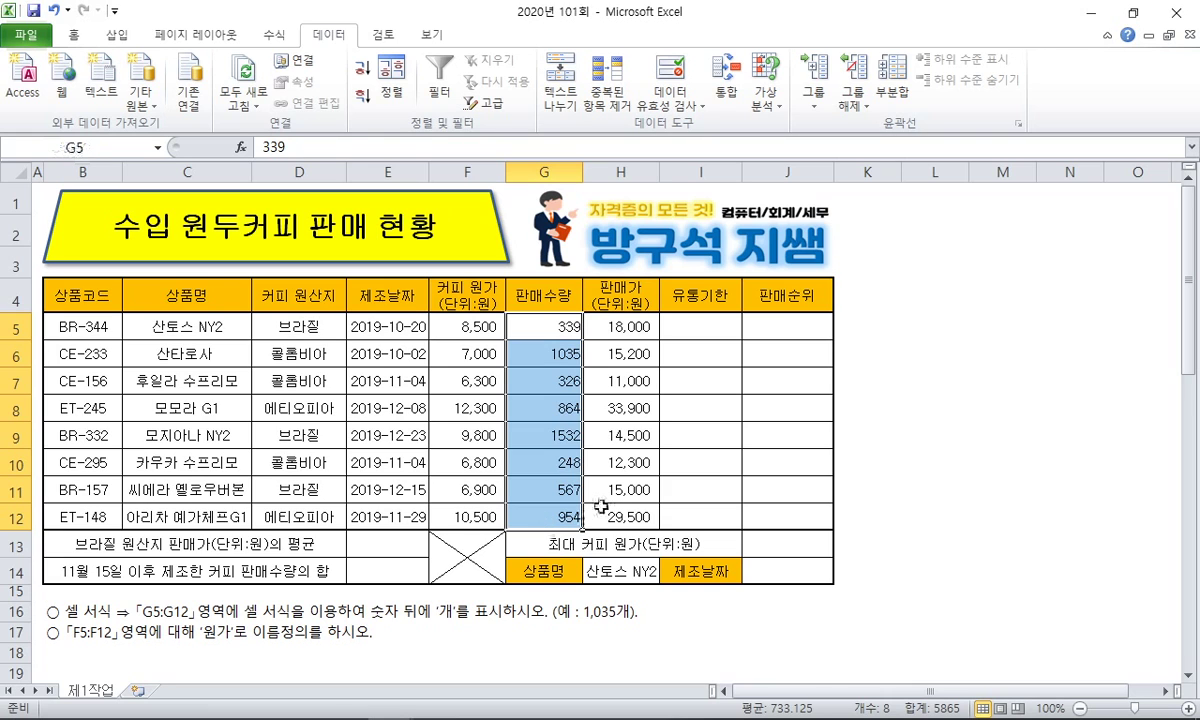
click(916, 330)
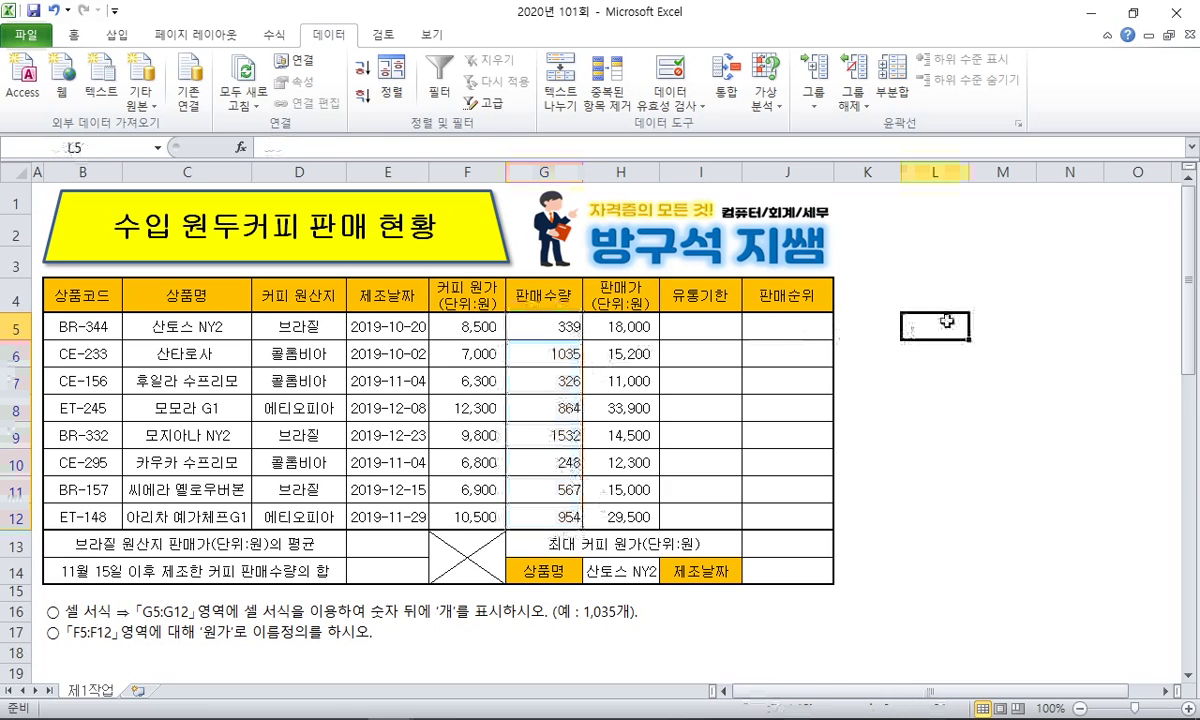
text(@)
key(Return)
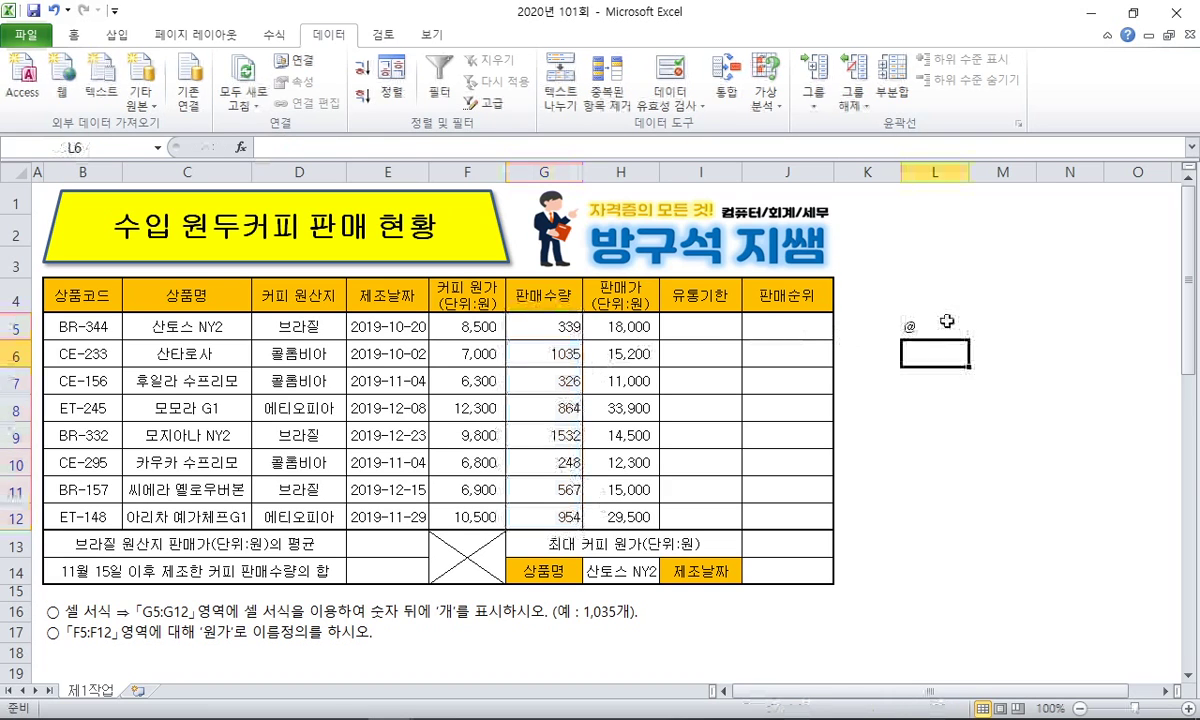
text(#)
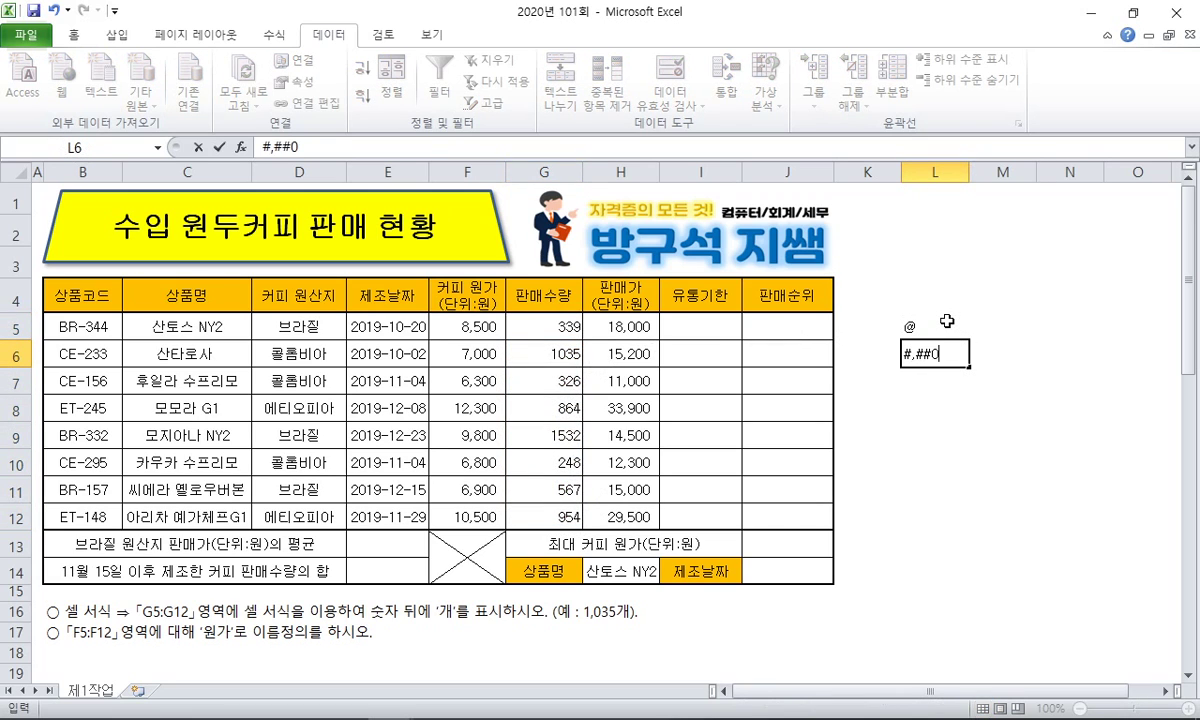
text(,##0)
key(Return)
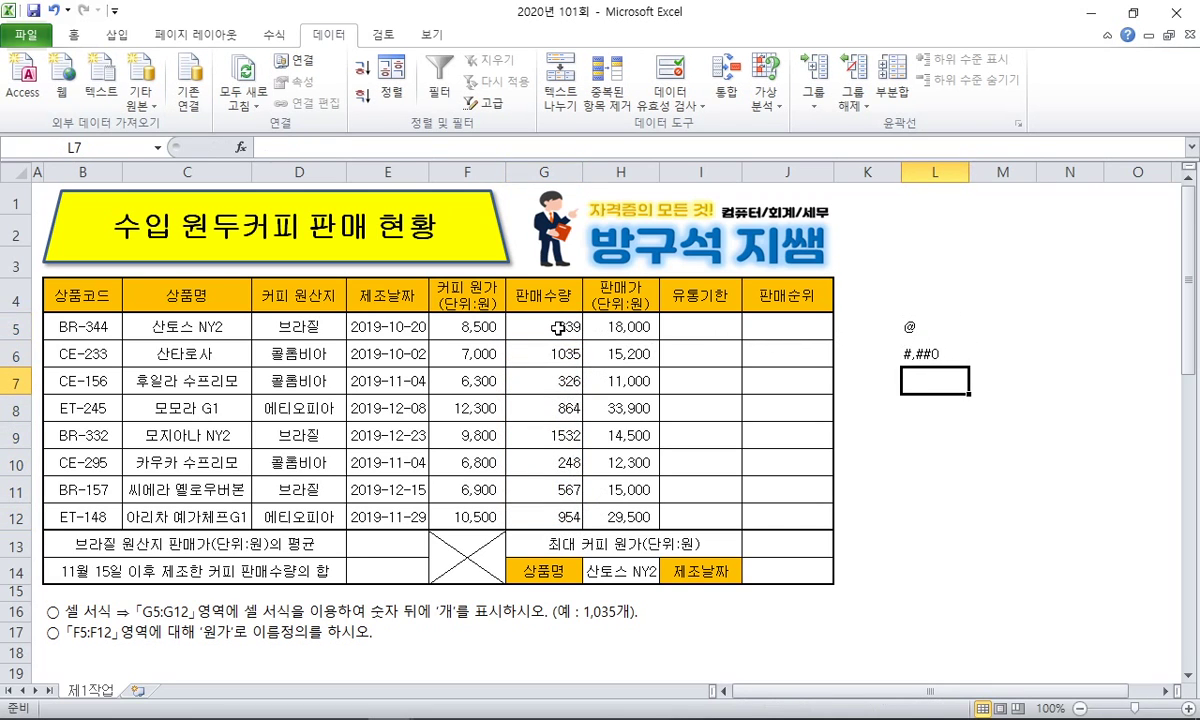
Step: Apply a custom number format to G5:G12 consisting of #,##0 followed by the suffix 개
drag(558, 328, 544, 507)
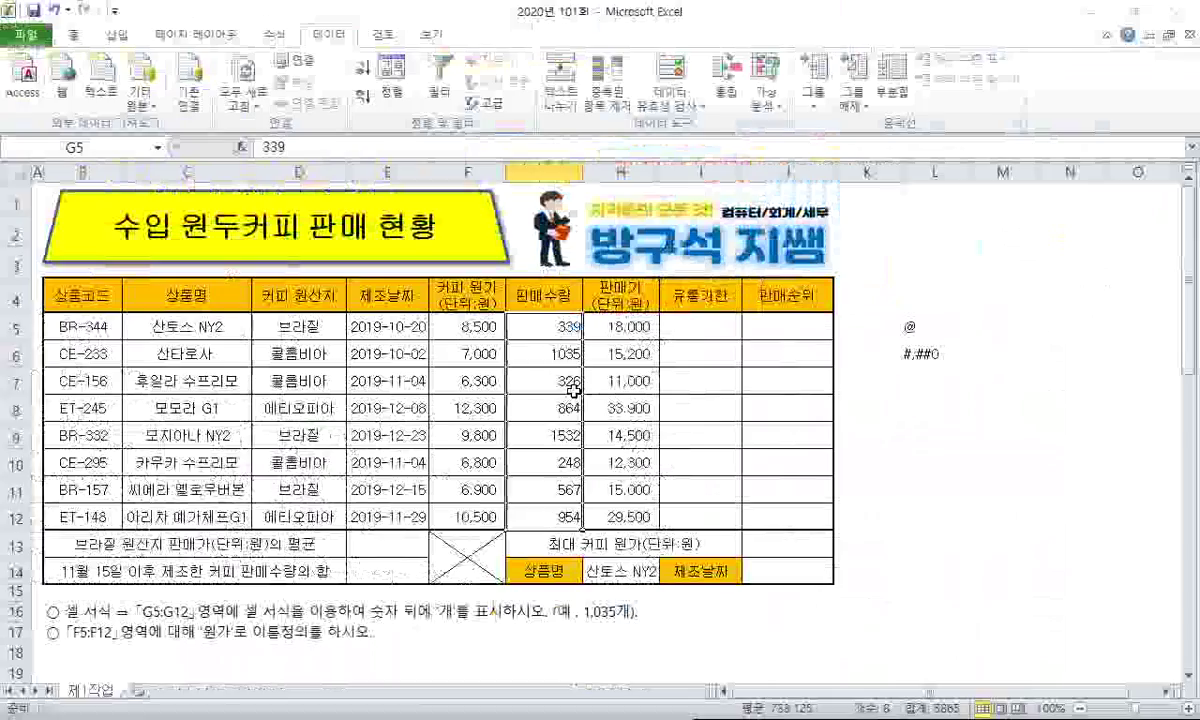
right_click(545, 338)
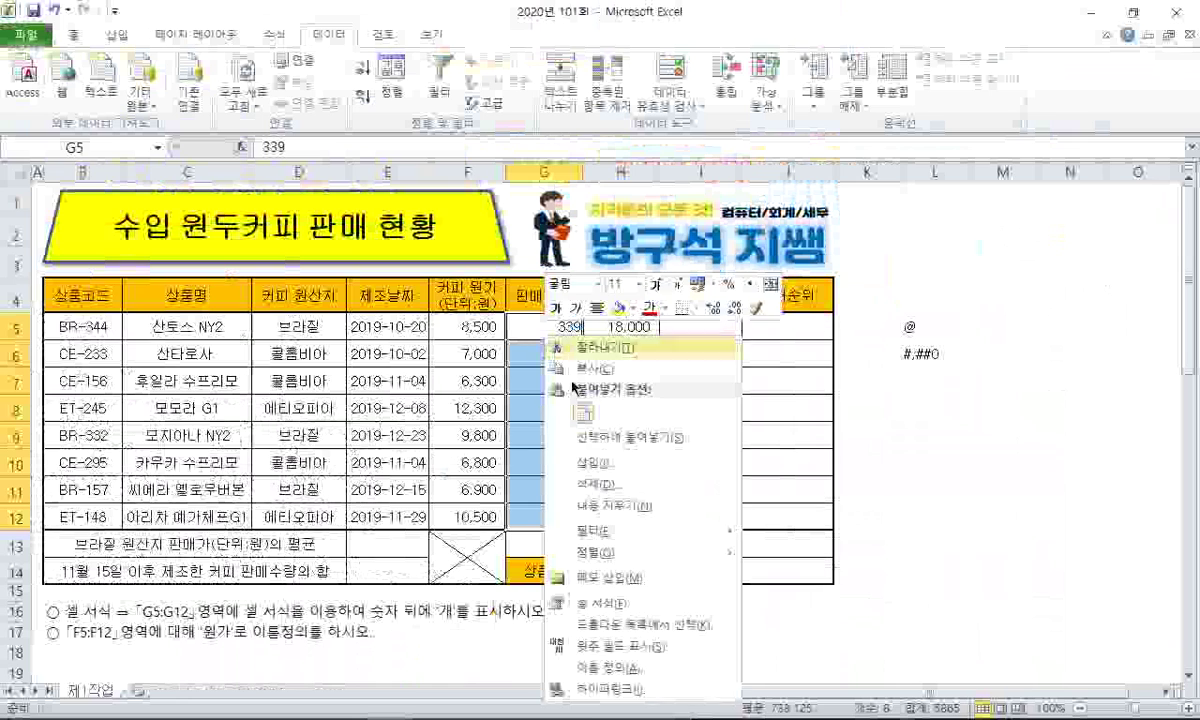
click(614, 601)
drag(546, 318, 800, 210)
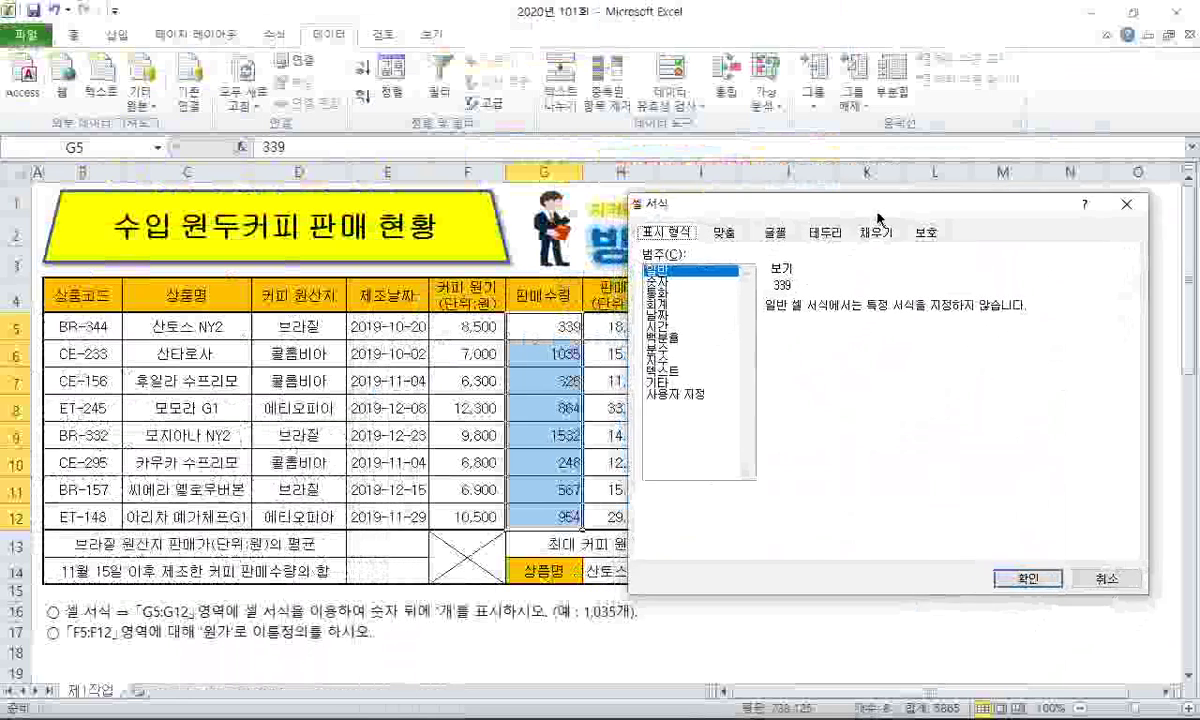
click(660, 399)
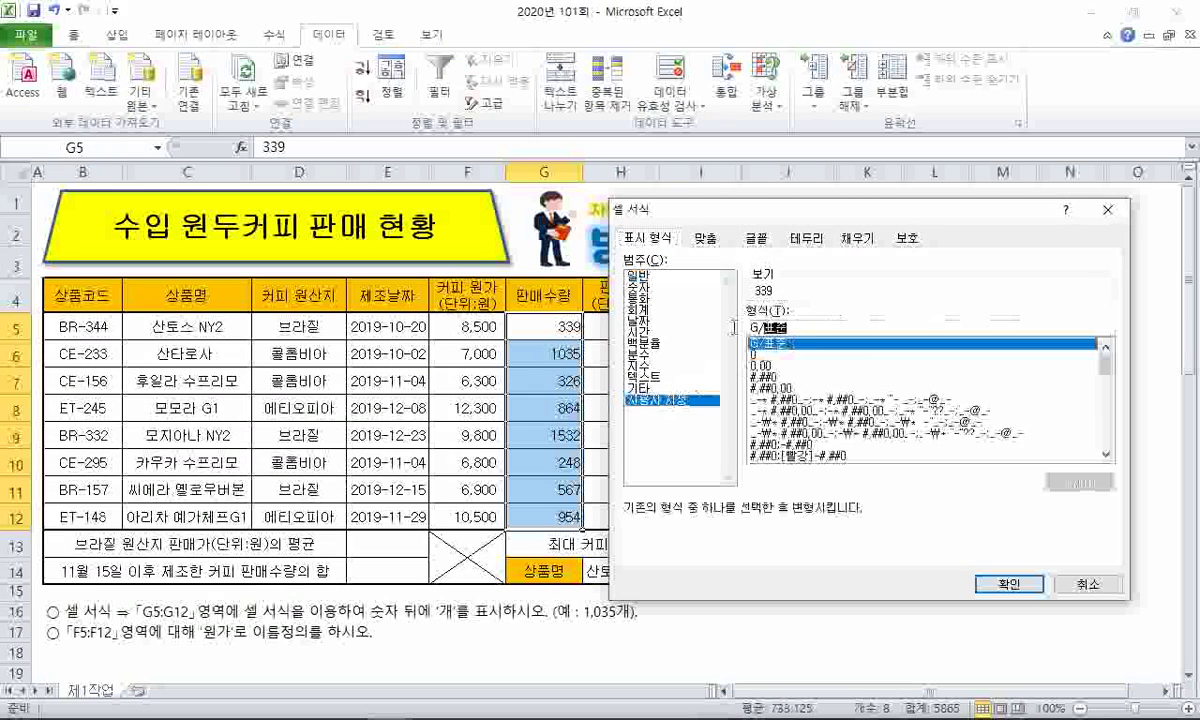
text(#,#)
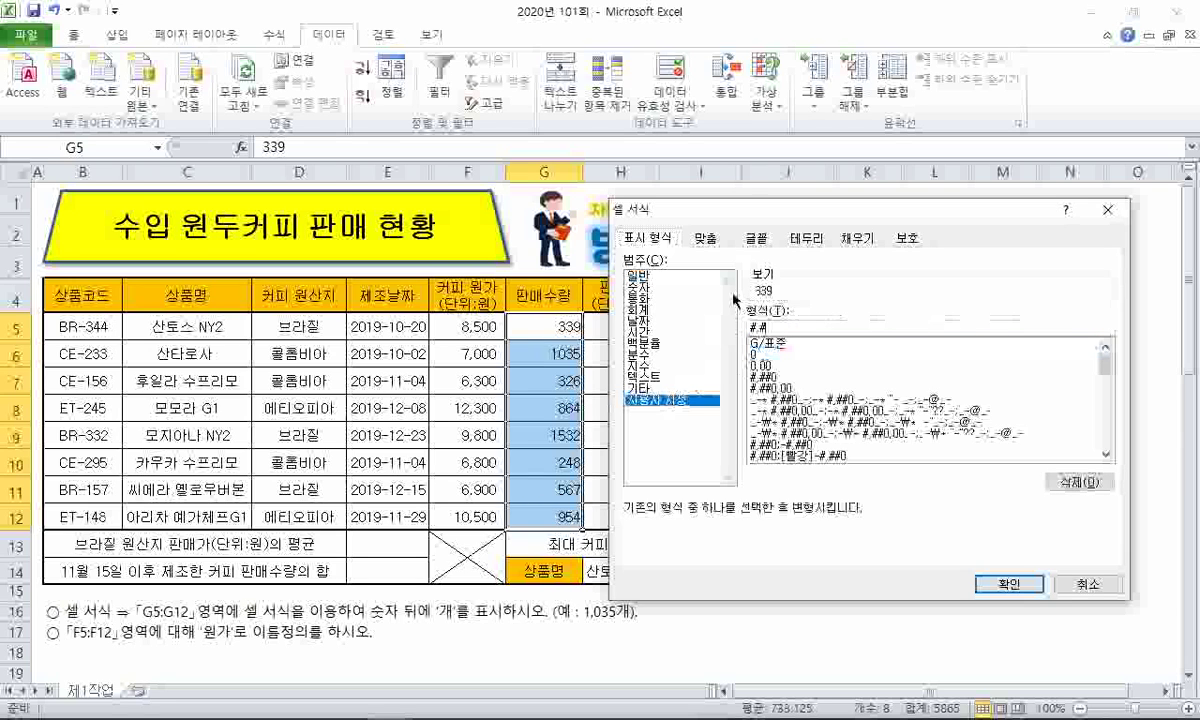
text(#0ㄱ)
key(Return)
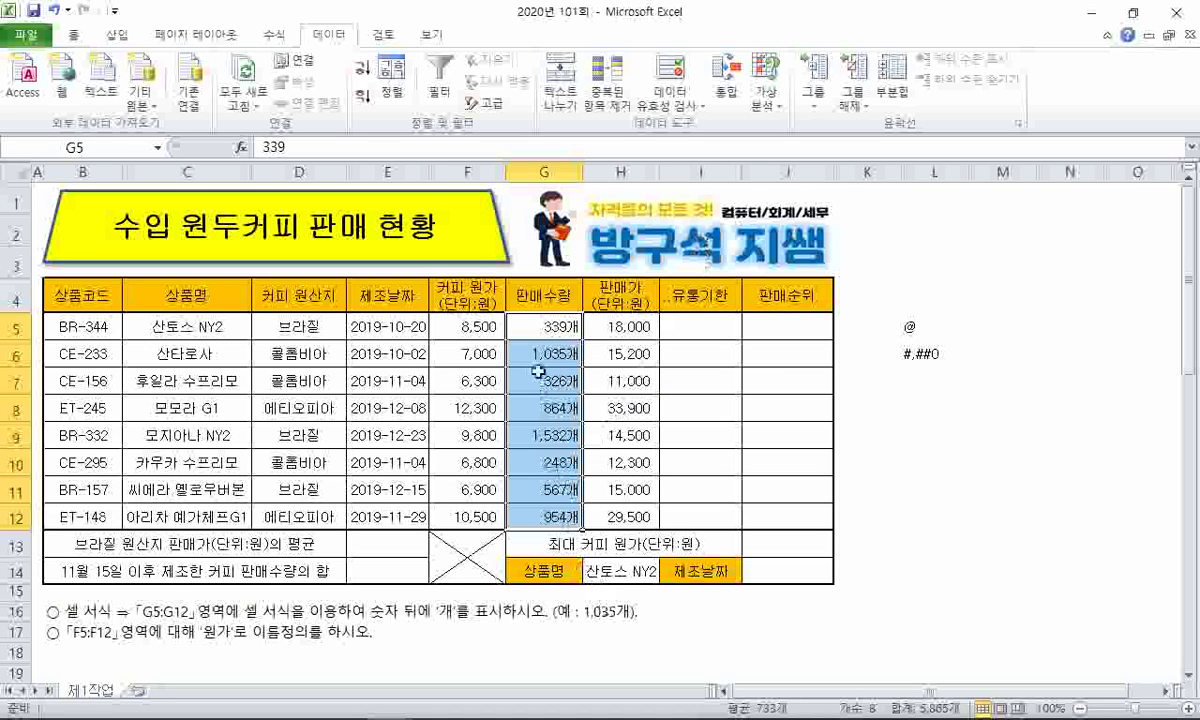
Step: Delete row 16, which holds the completed cell format instruction for G5:G12
click(612, 618)
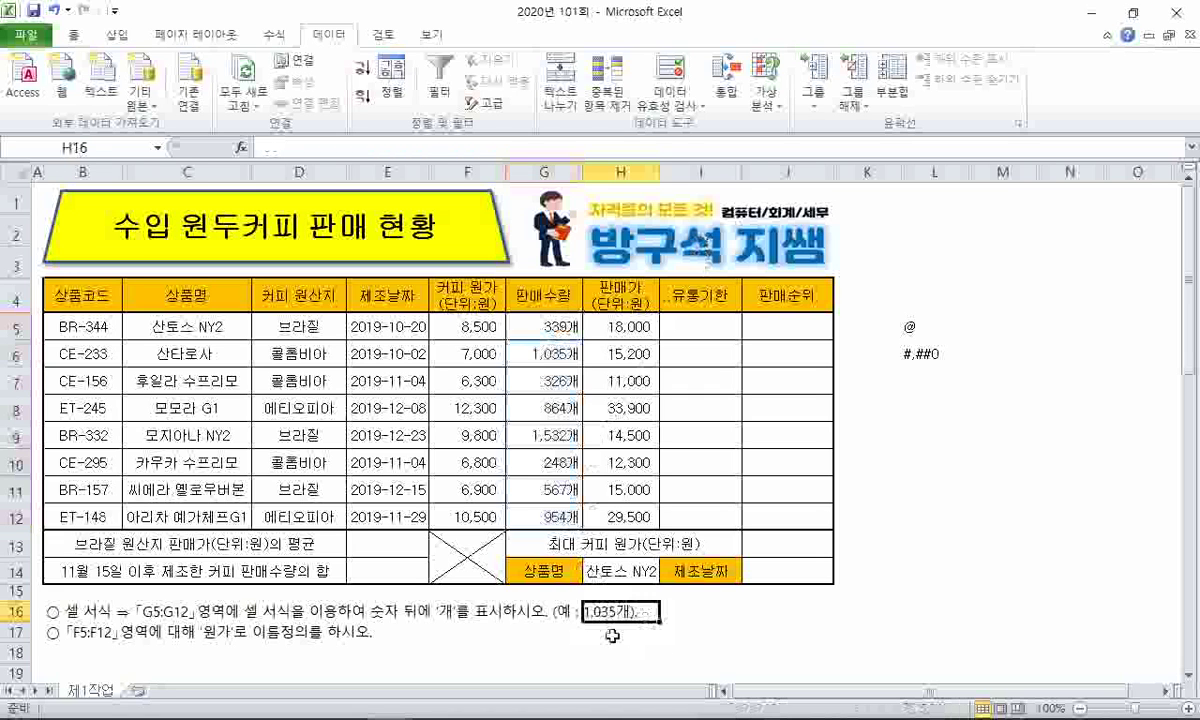
click(614, 634)
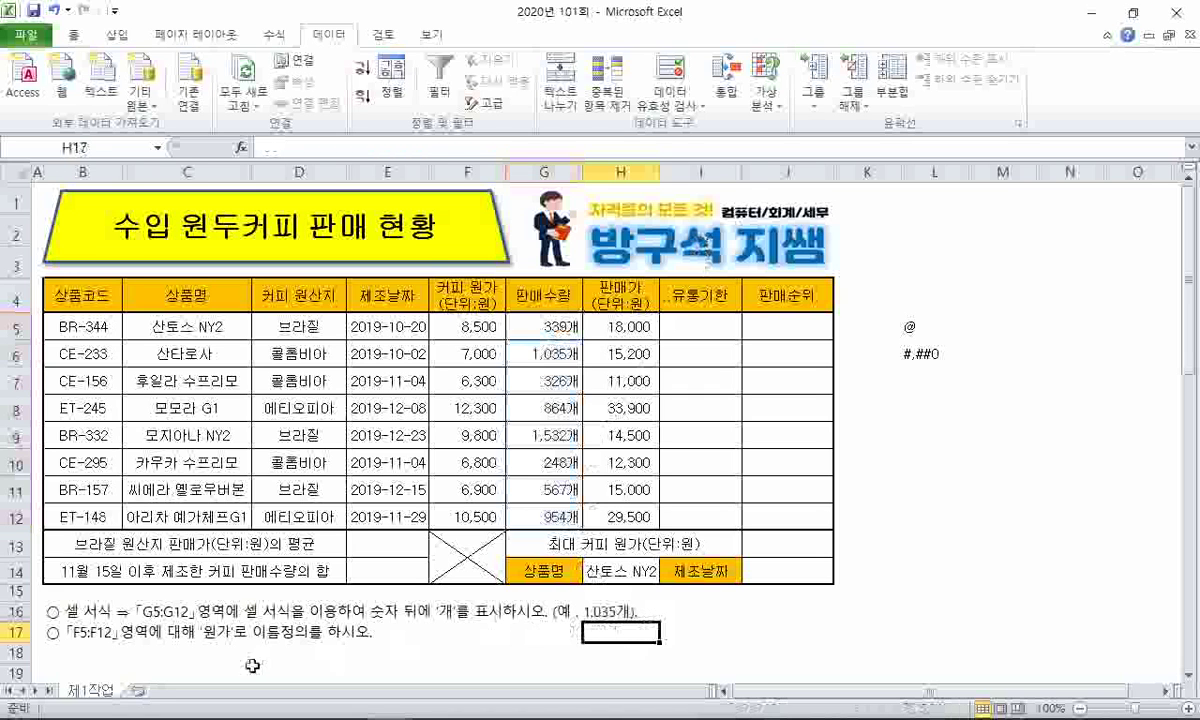
right_click(15, 611)
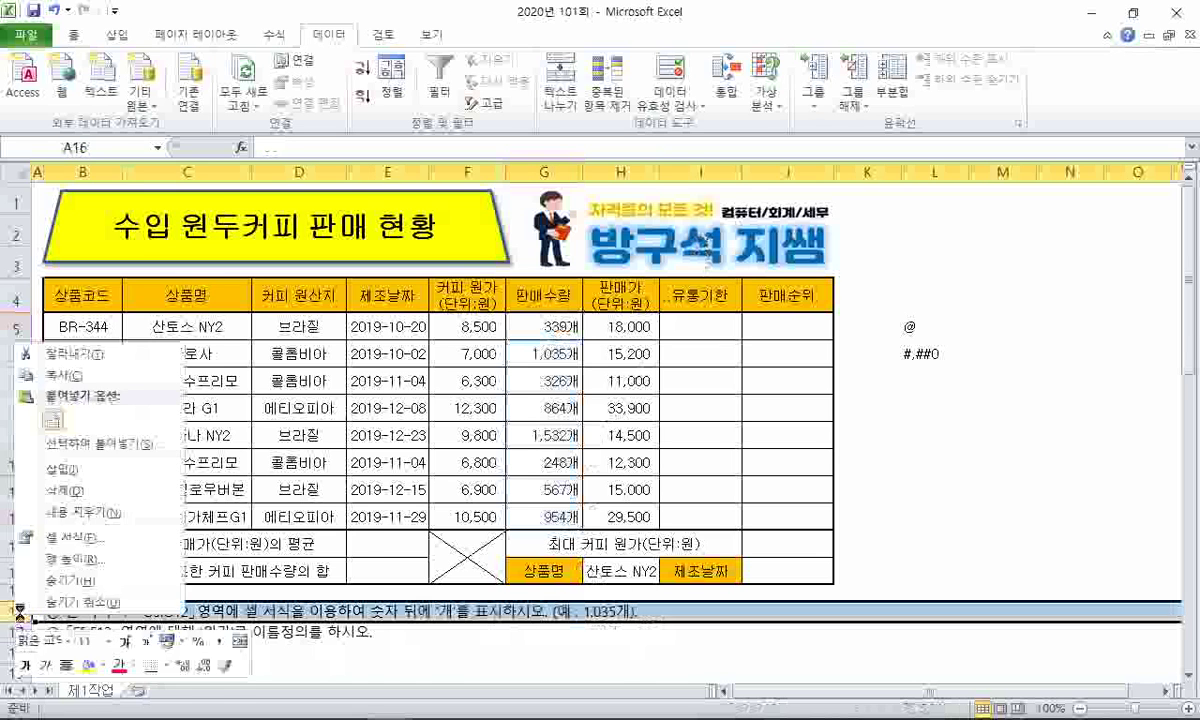
click(75, 488)
click(163, 629)
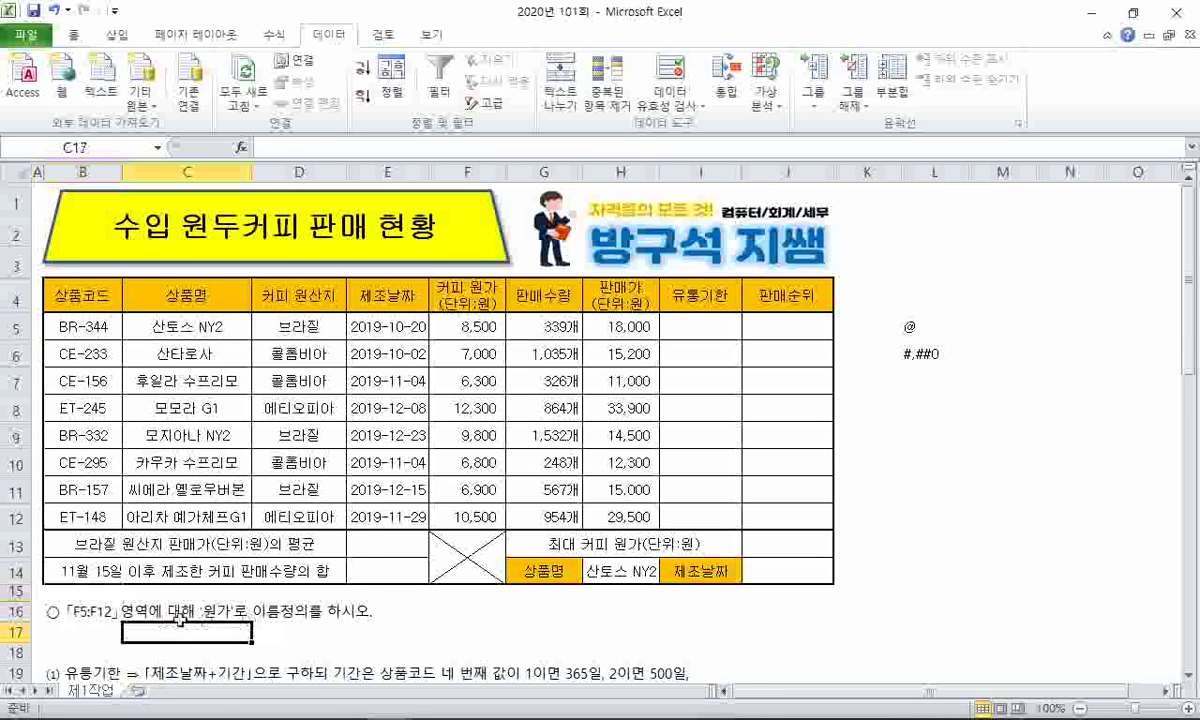
Step: Define the name 원가 for the coffee cost range F5:F12
drag(455, 320, 474, 505)
click(90, 147)
text(원가)
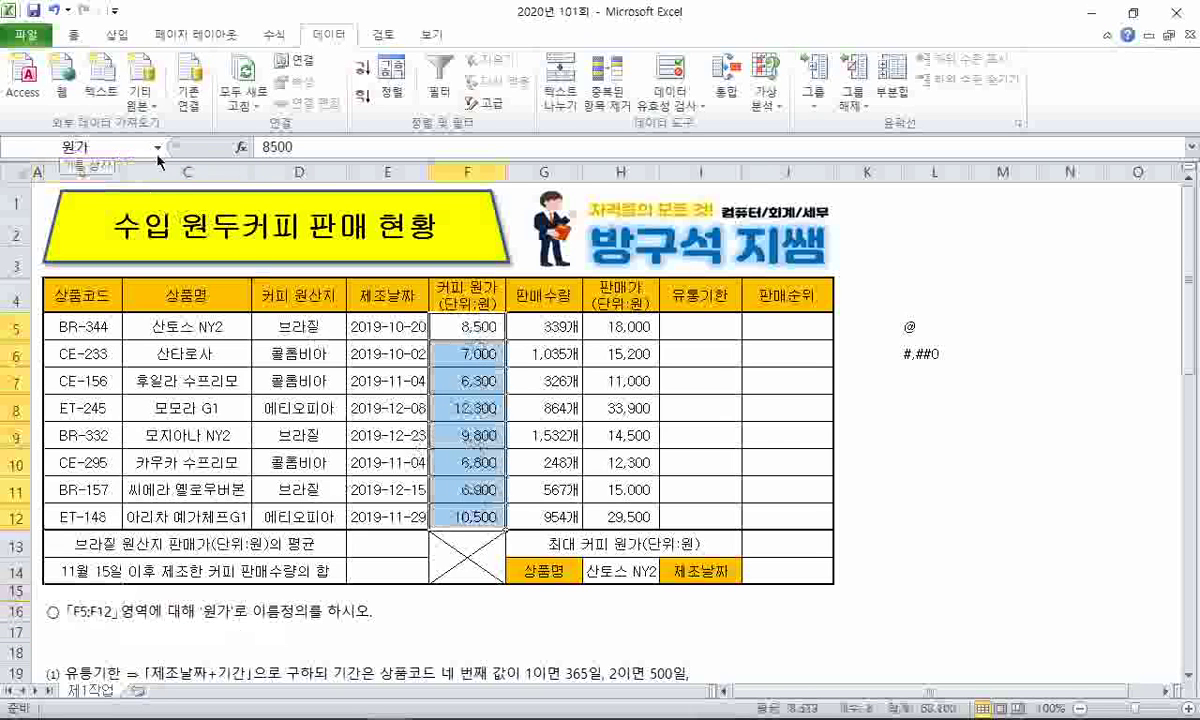
Step: Delete the defined name 원가 through the Name Manager
click(274, 34)
click(500, 85)
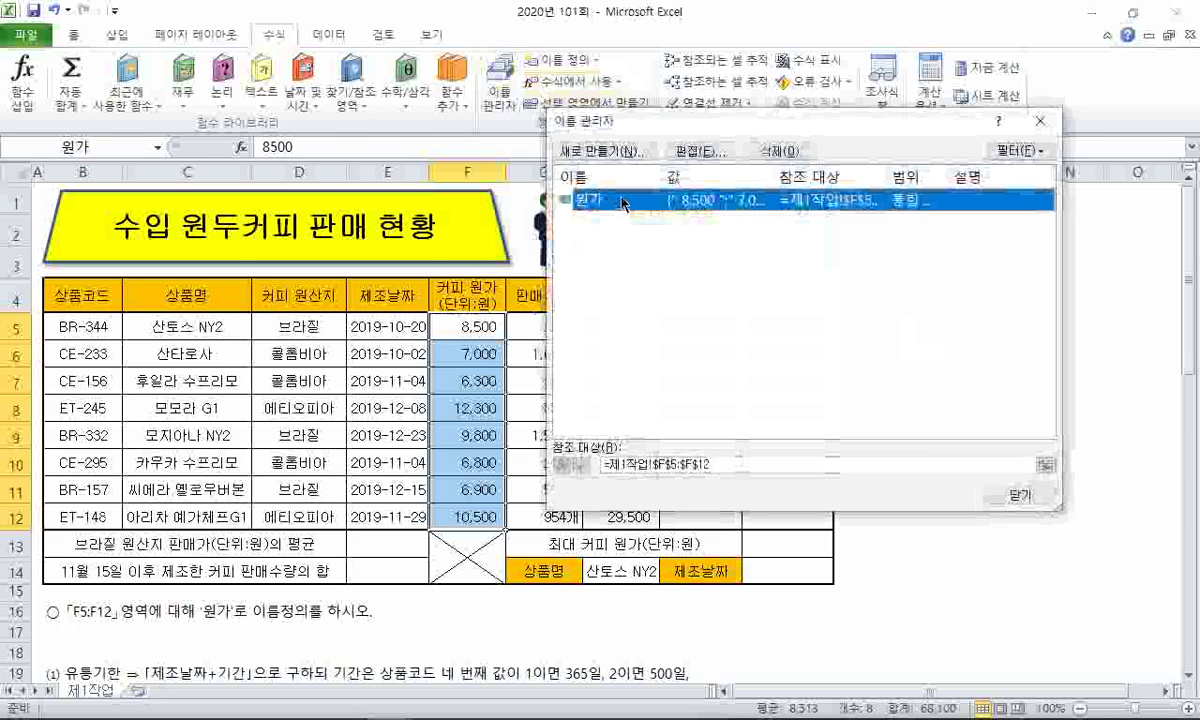
click(779, 151)
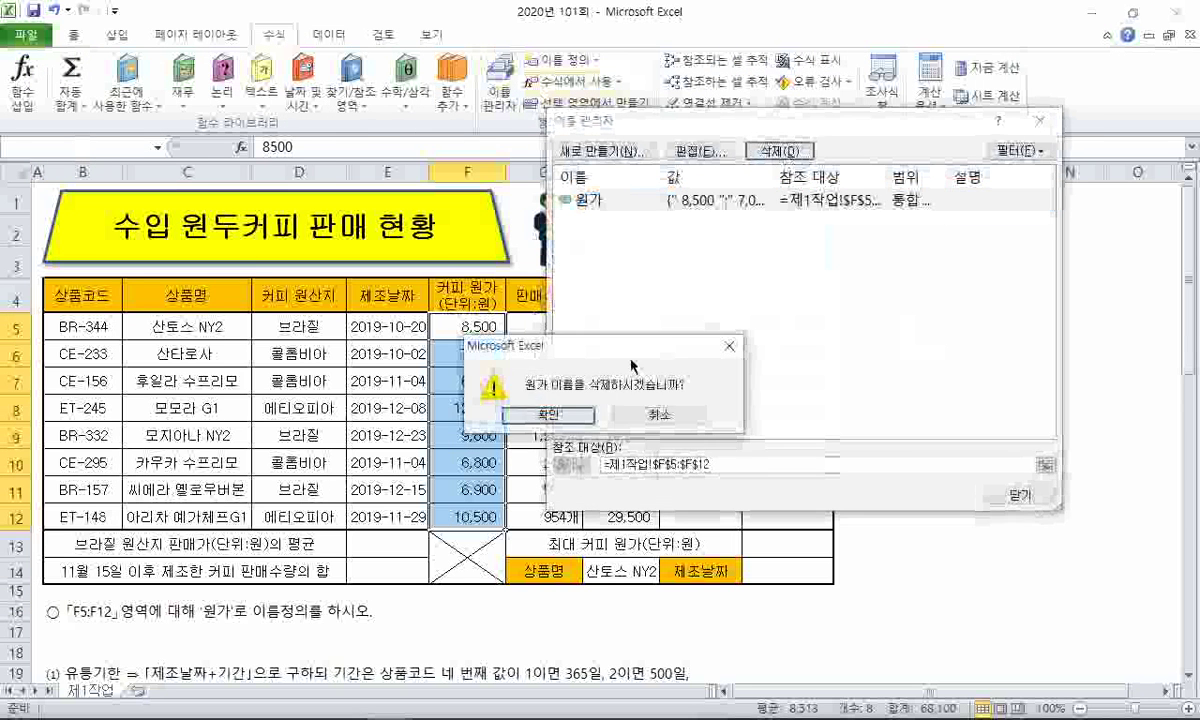
click(549, 414)
click(1040, 120)
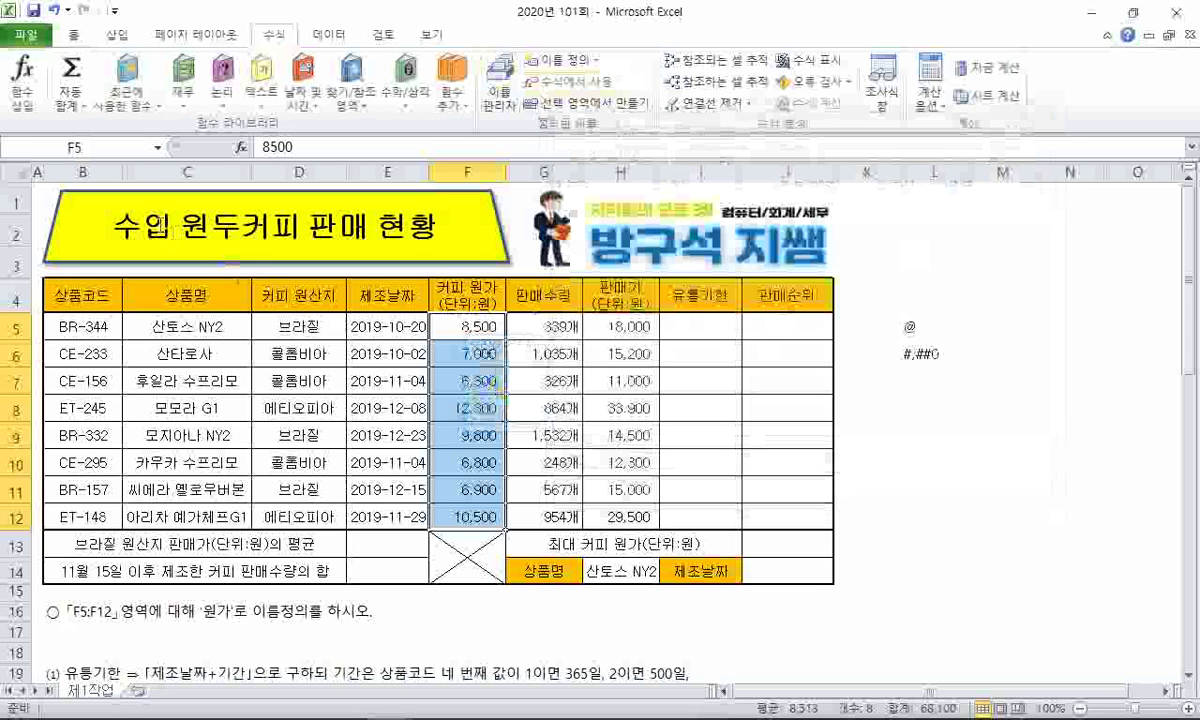
Step: Define the selected costs F5:F12 as 원가 using the cell name field, and recall the range from the name list
click(114, 148)
text(원가)
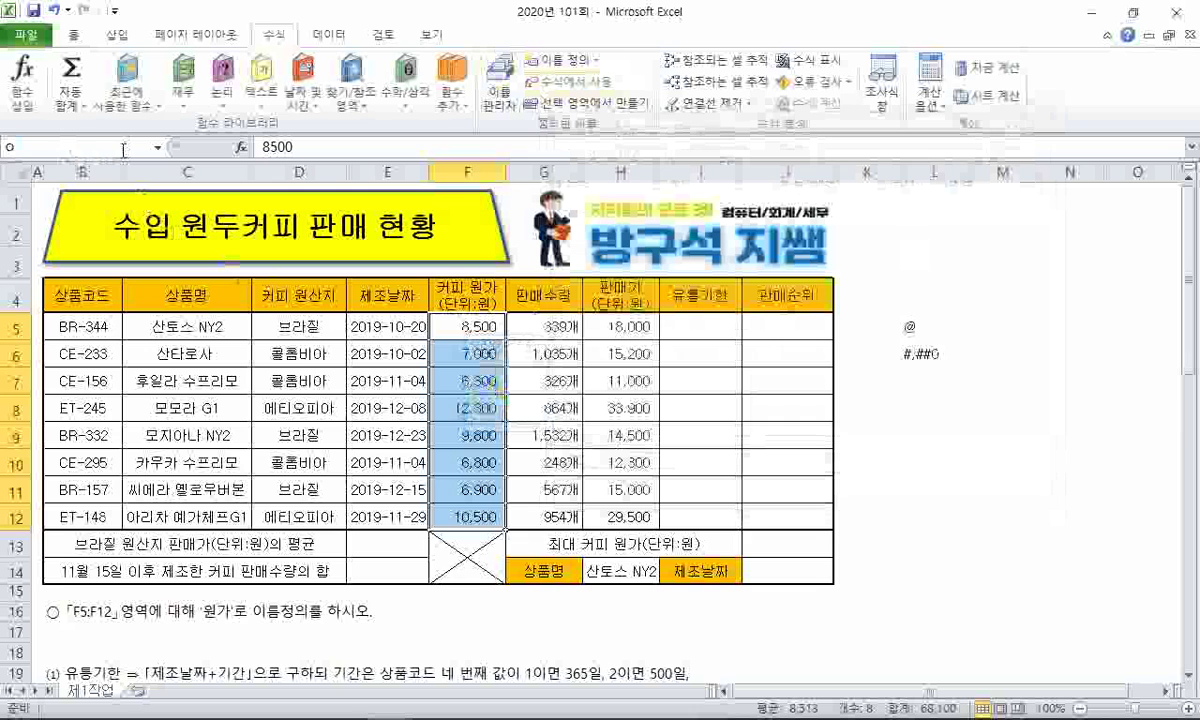
key(Return)
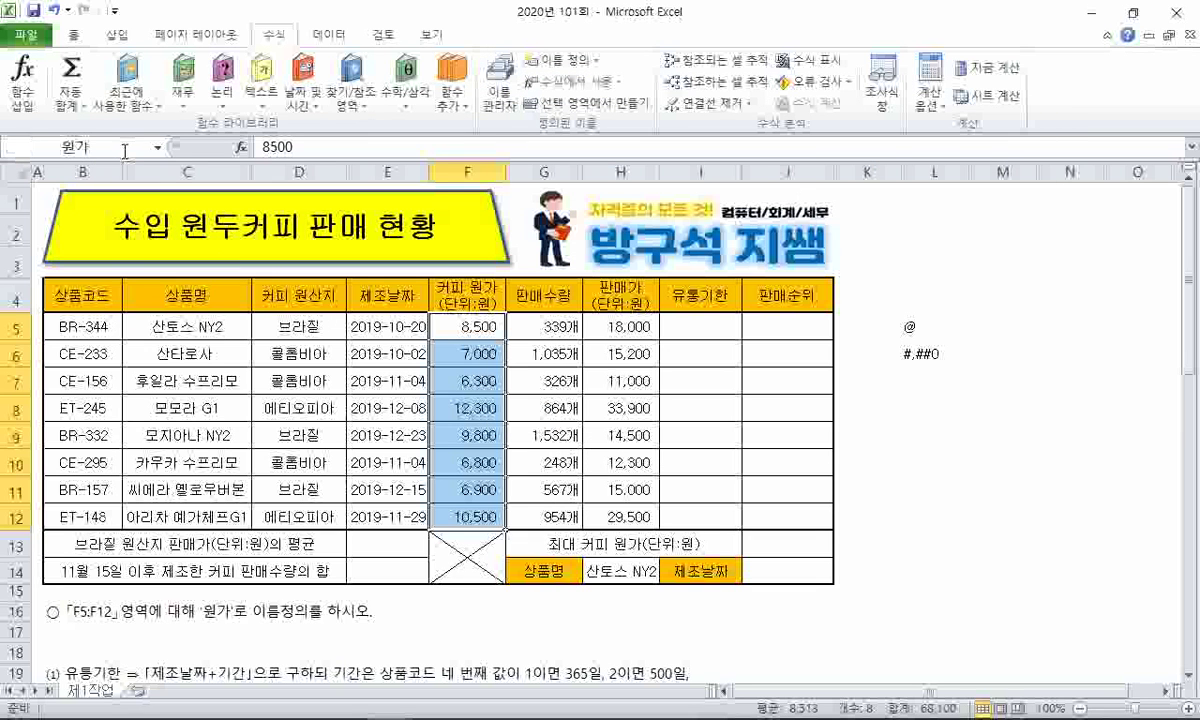
click(695, 380)
click(158, 147)
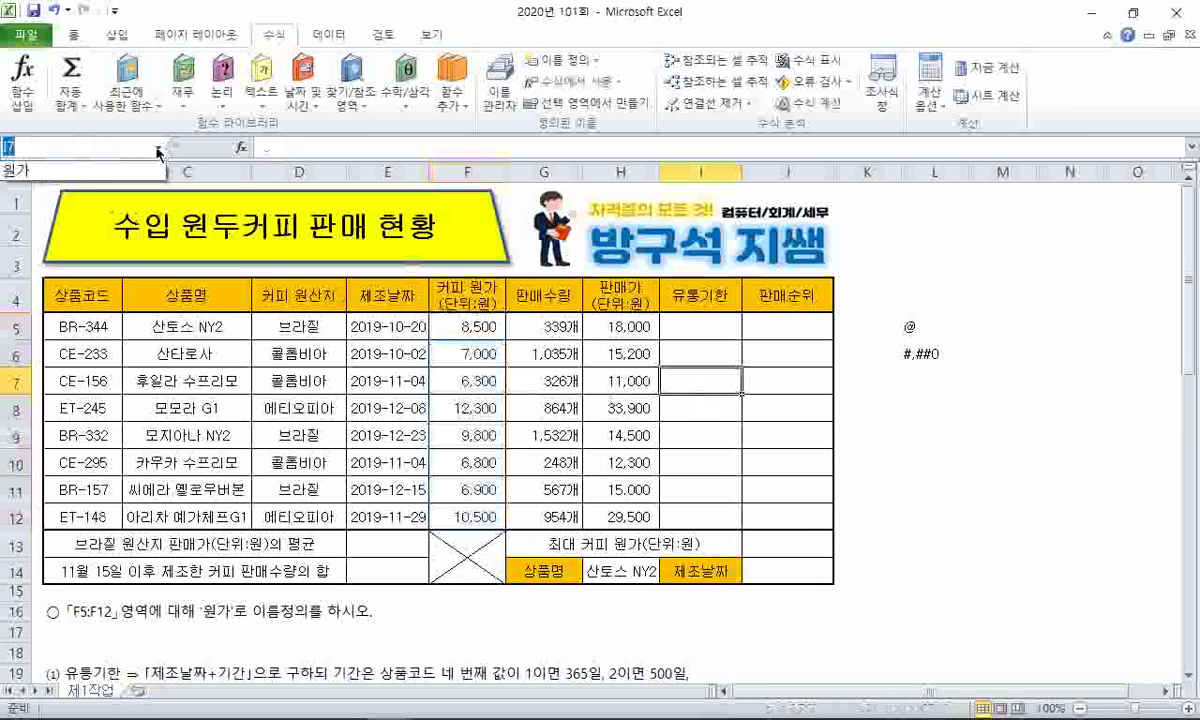
click(110, 172)
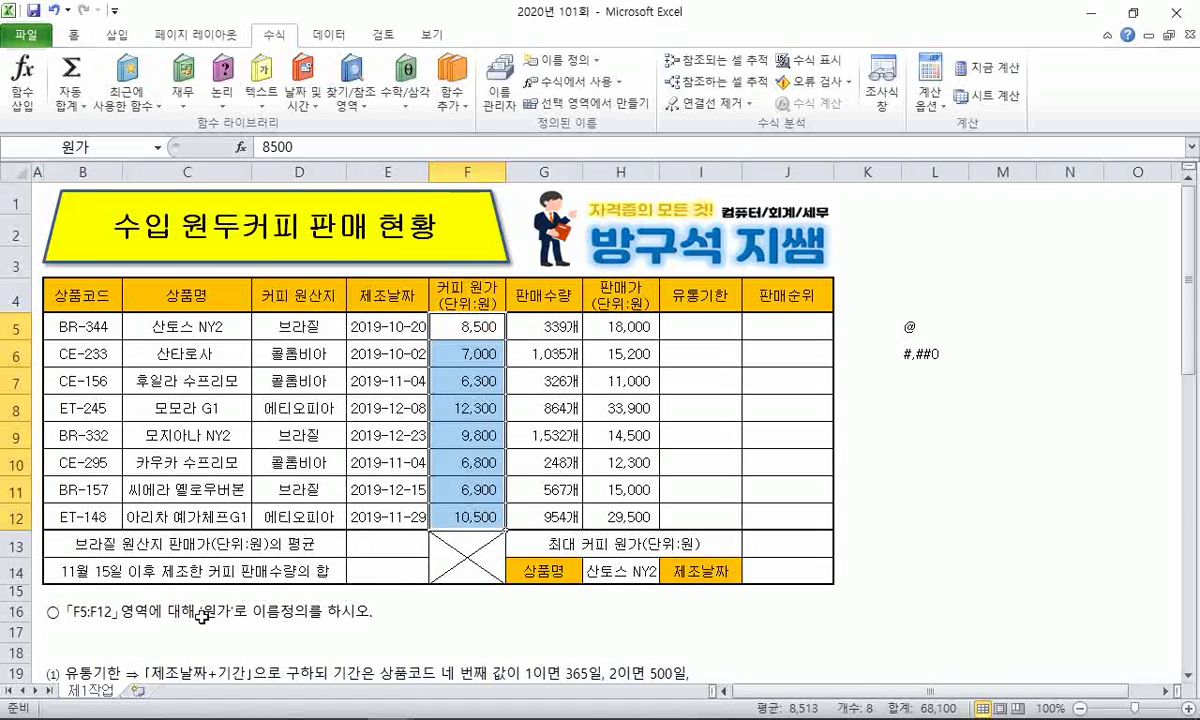
click(110, 630)
click(108, 614)
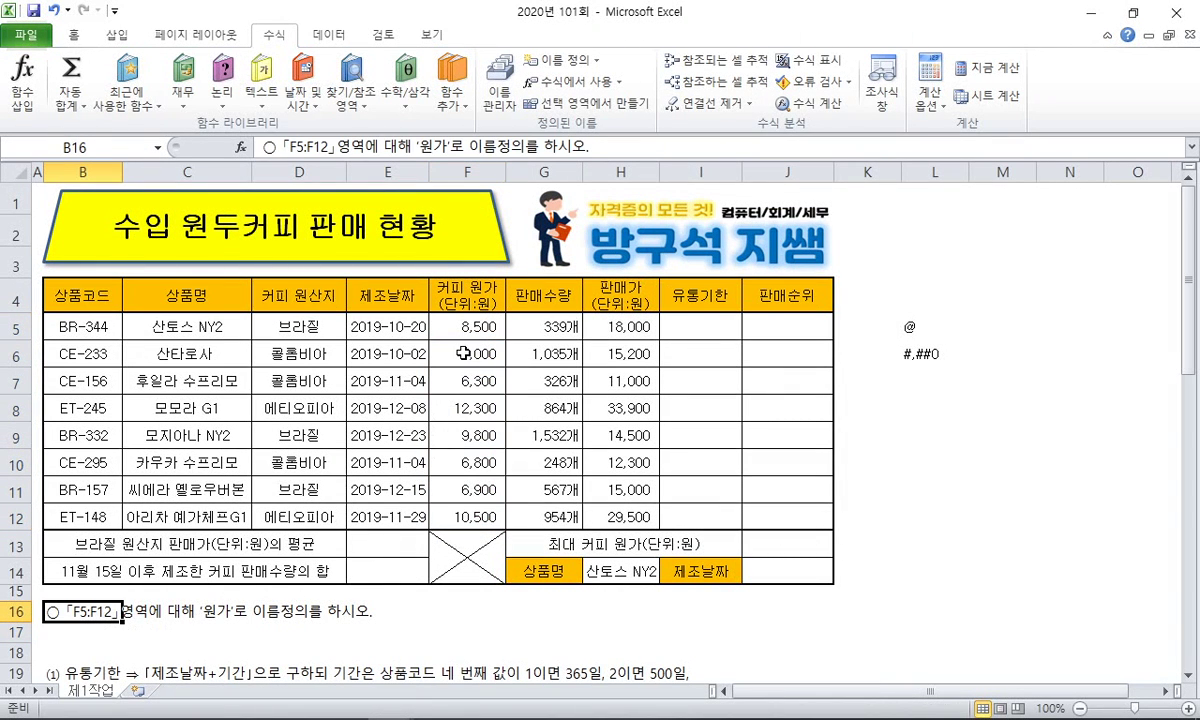
drag(470, 327, 470, 516)
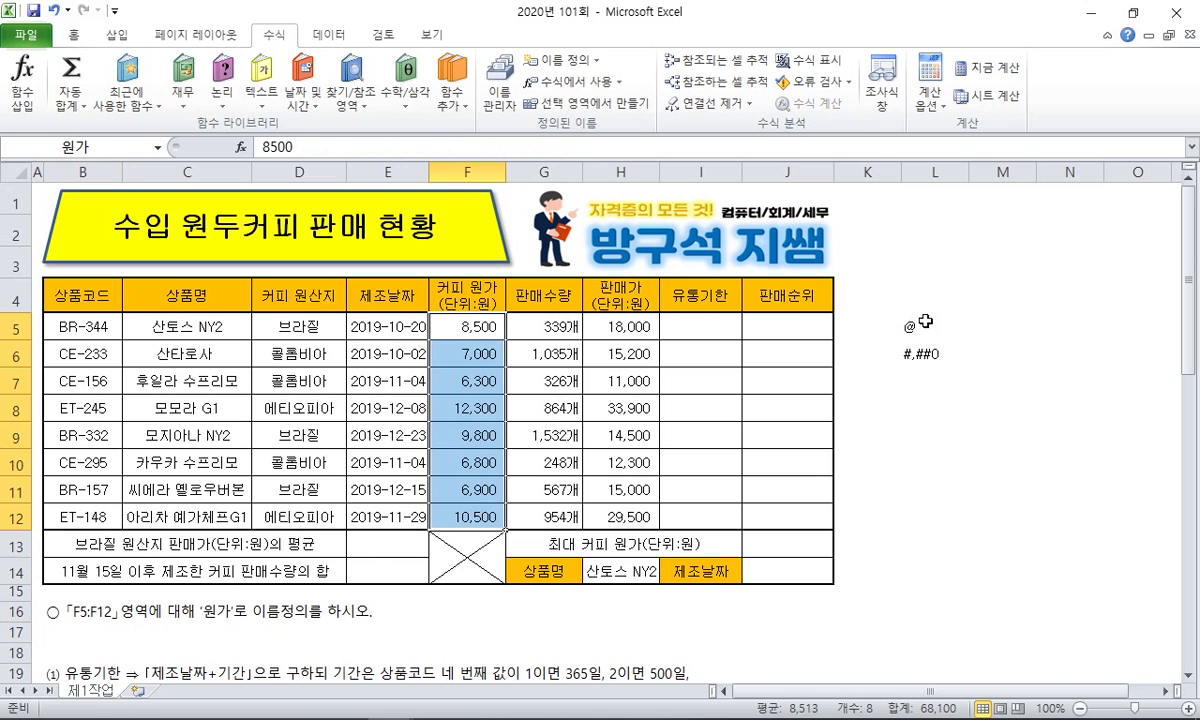
Step: Clear the format symbol notes in L5:L6 and delete rows 16 to 18, which hold the completed name definition instruction
drag(930, 327, 930, 354)
key(Delete)
click(70, 613)
drag(20, 612, 20, 652)
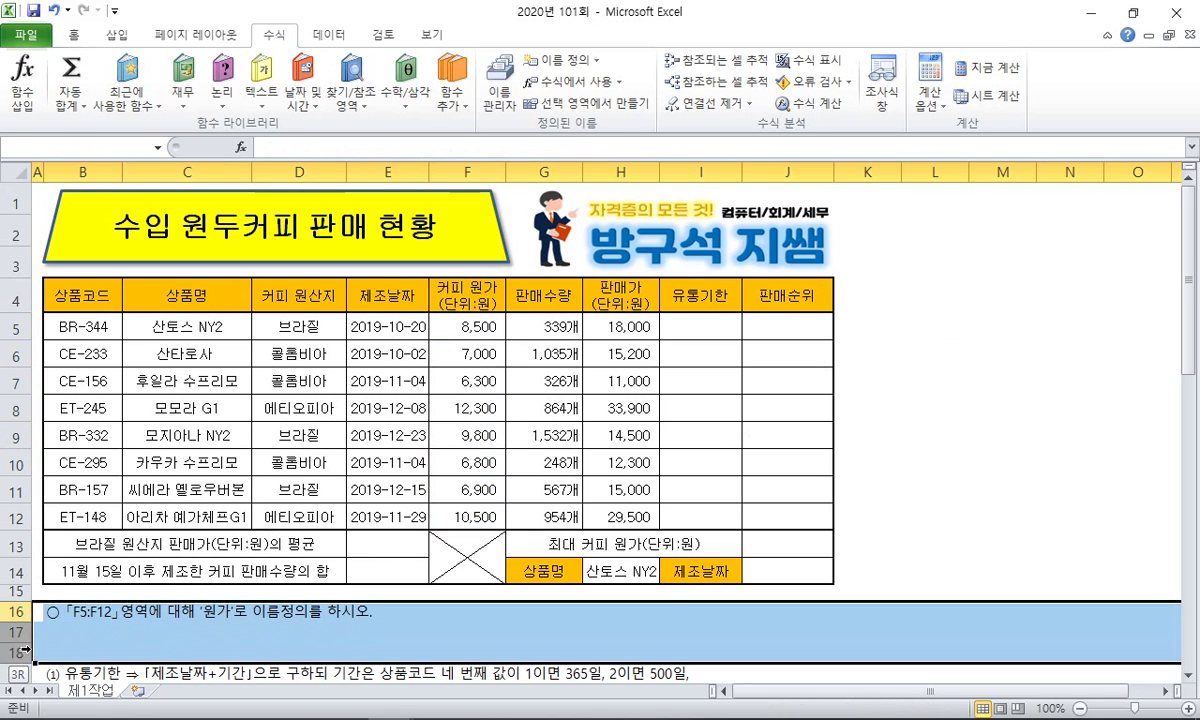
right_click(24, 640)
click(100, 510)
click(90, 614)
key(Down)
key(Down)
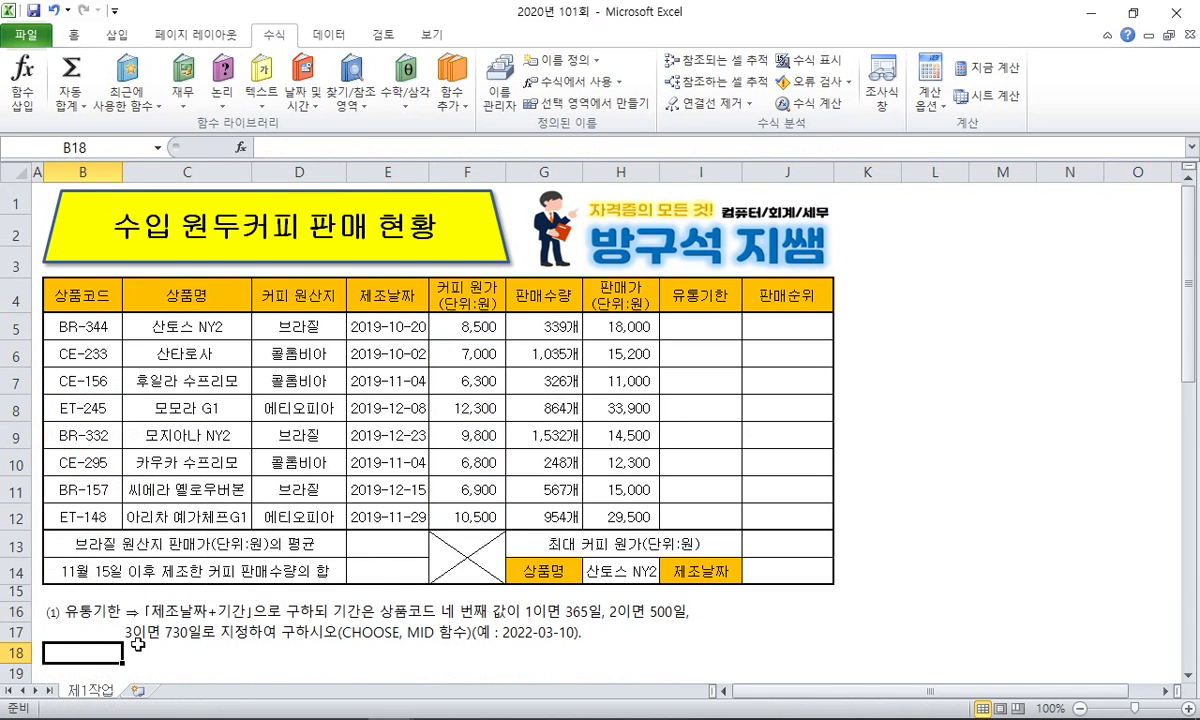
Step: Restore the workbook window to its smaller size and fill the product codes in B5:B11 with the lightest aqua theme colour
click(1136, 16)
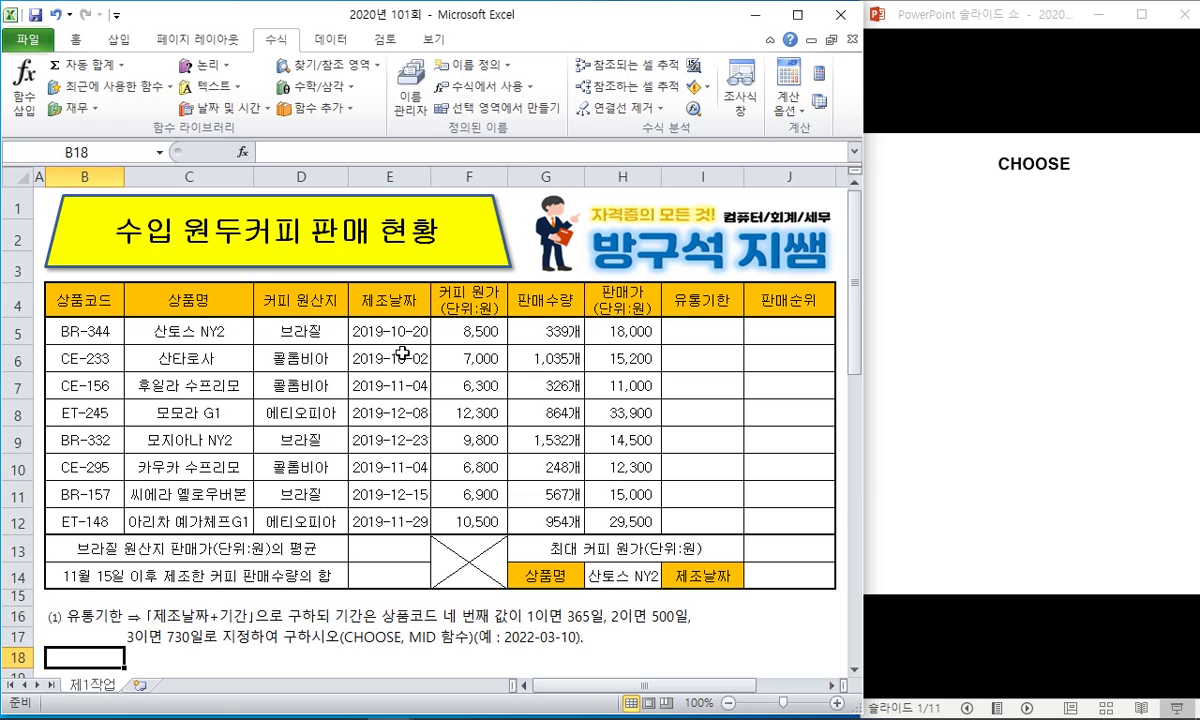
drag(100, 326, 100, 492)
click(76, 40)
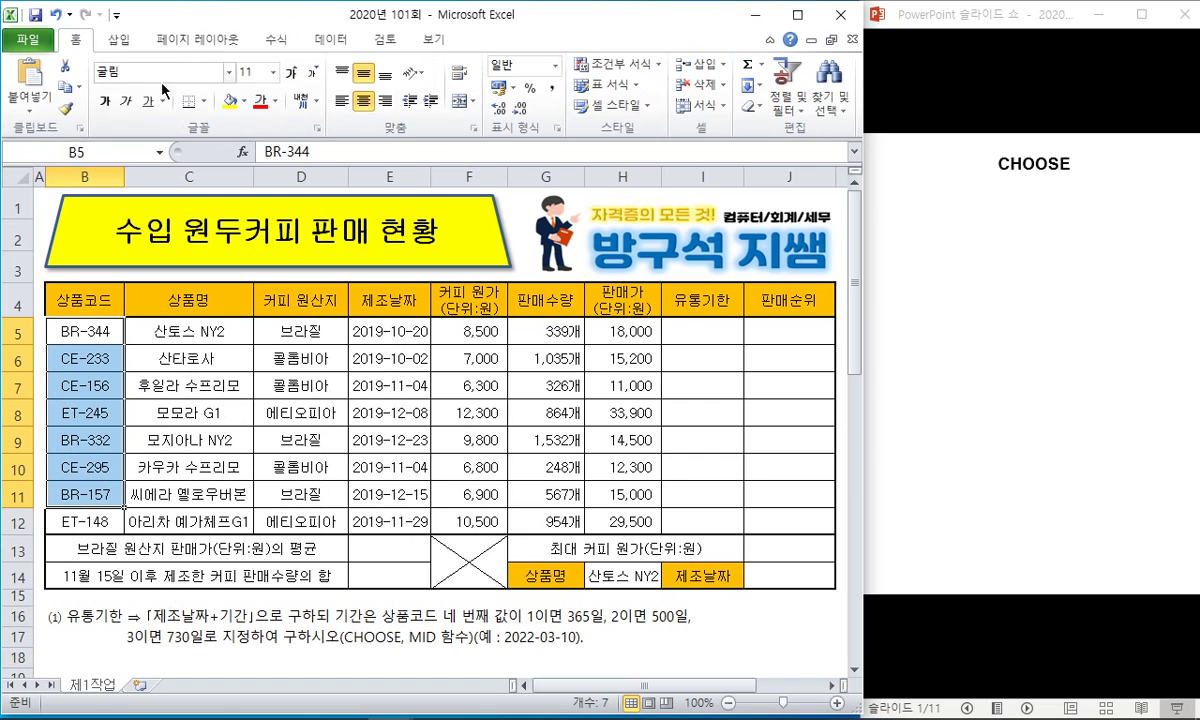
click(243, 101)
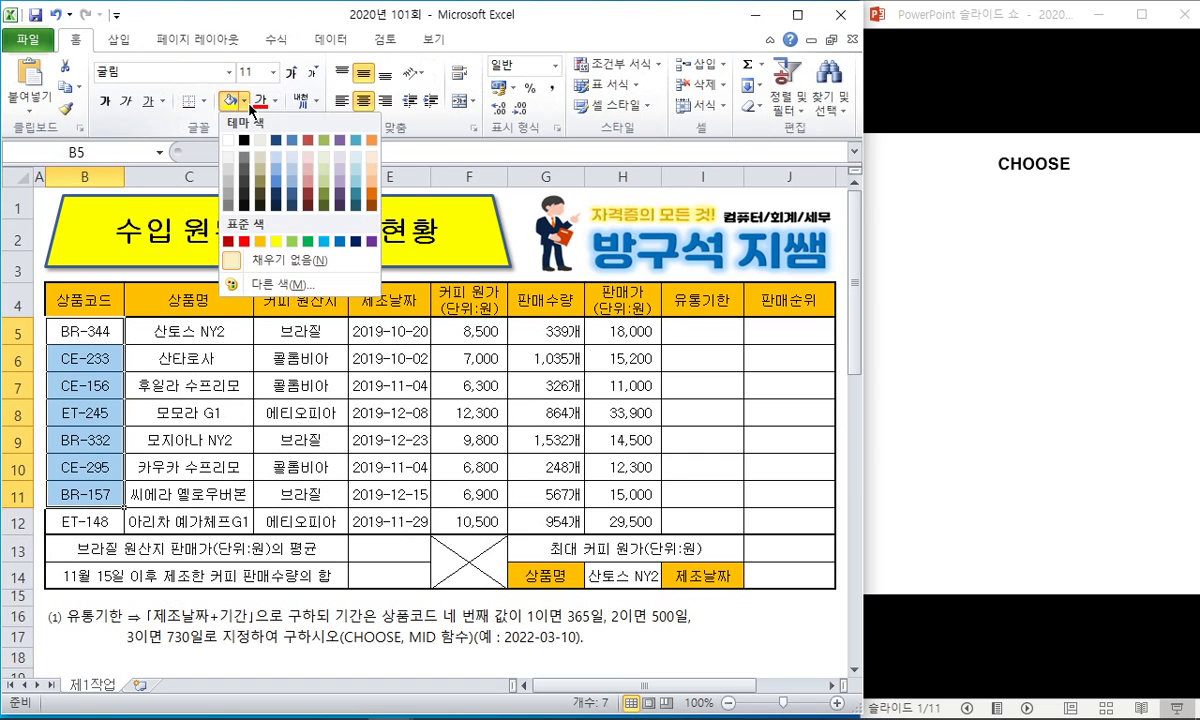
click(355, 155)
click(469, 386)
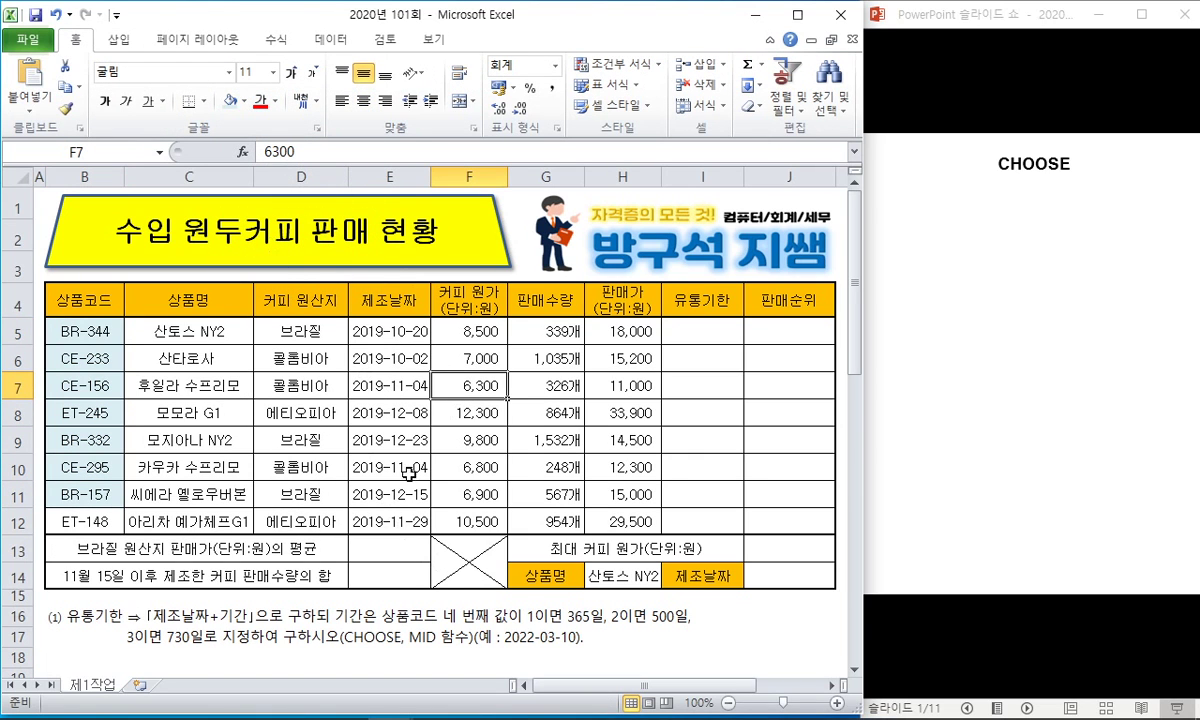
Step: Apply the same light aqua fill to the manufacturing dates in E5:E12
drag(391, 325, 405, 479)
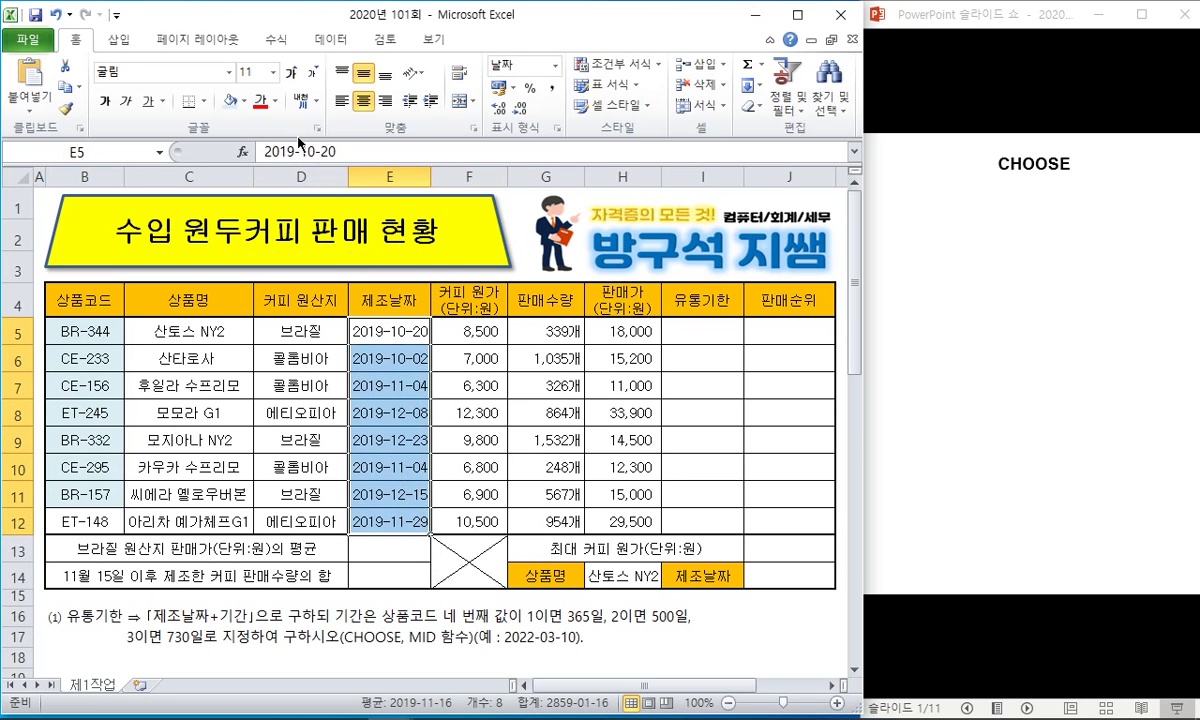
click(228, 101)
click(367, 584)
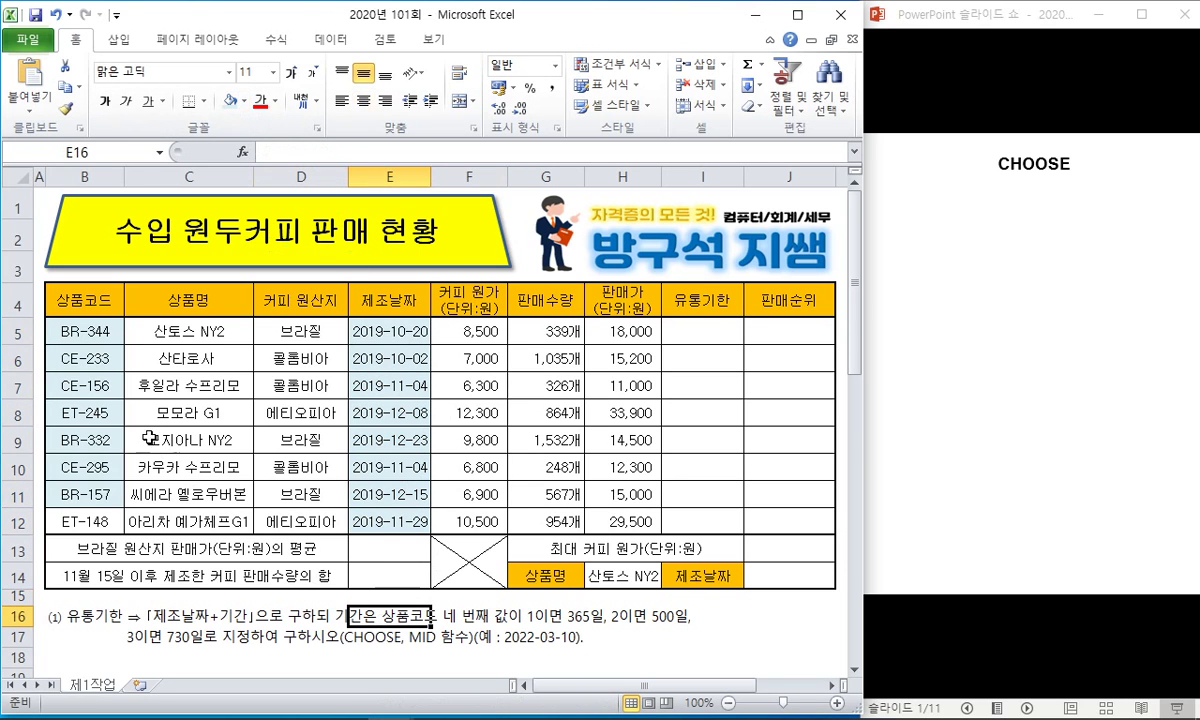
Step: Colour only the fourth character of the product code in B5, the digit 3, red
click(93, 338)
double_click(90, 331)
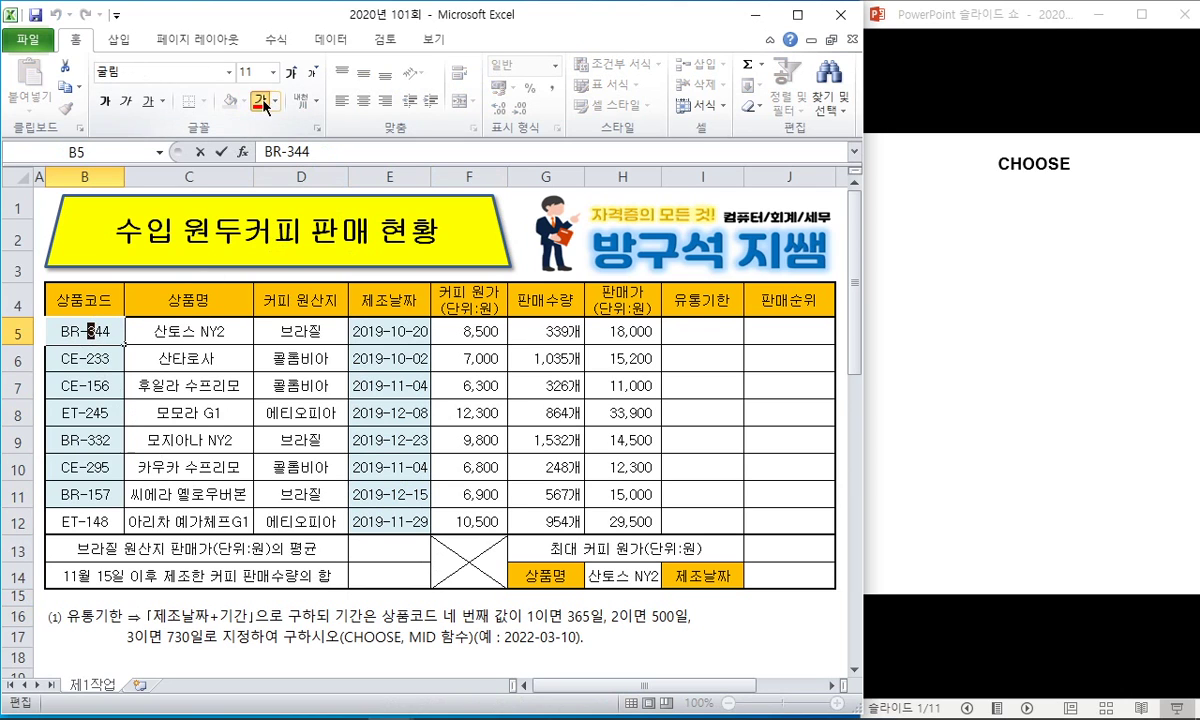
drag(85, 331, 93, 331)
key(Return)
click(105, 328)
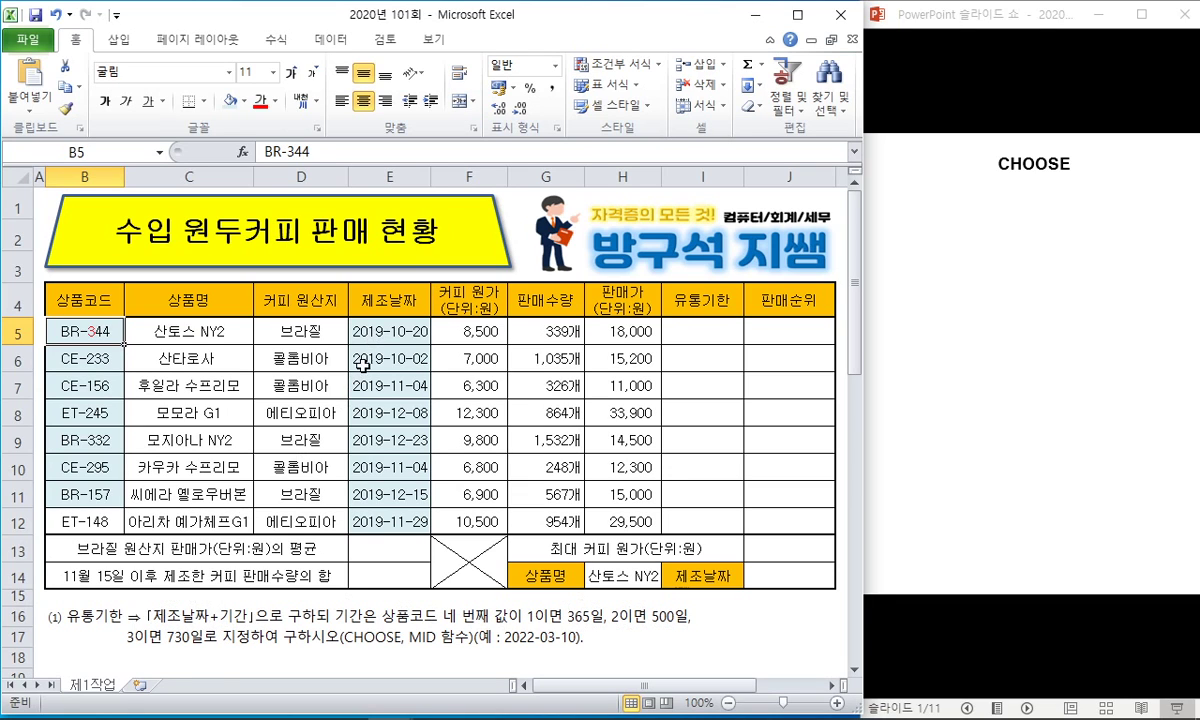
Step: Enter the calculation note "E5 + 365, 500, 730" in C18 below the 유통기한 instruction
click(212, 657)
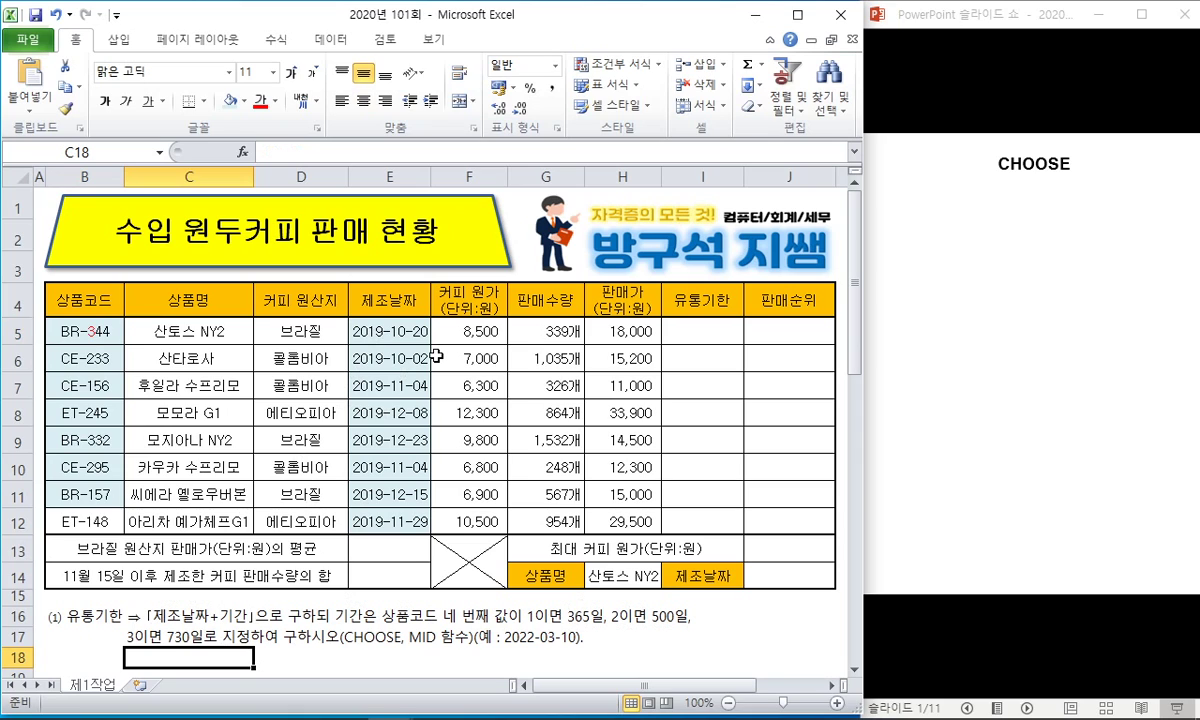
text(E5)
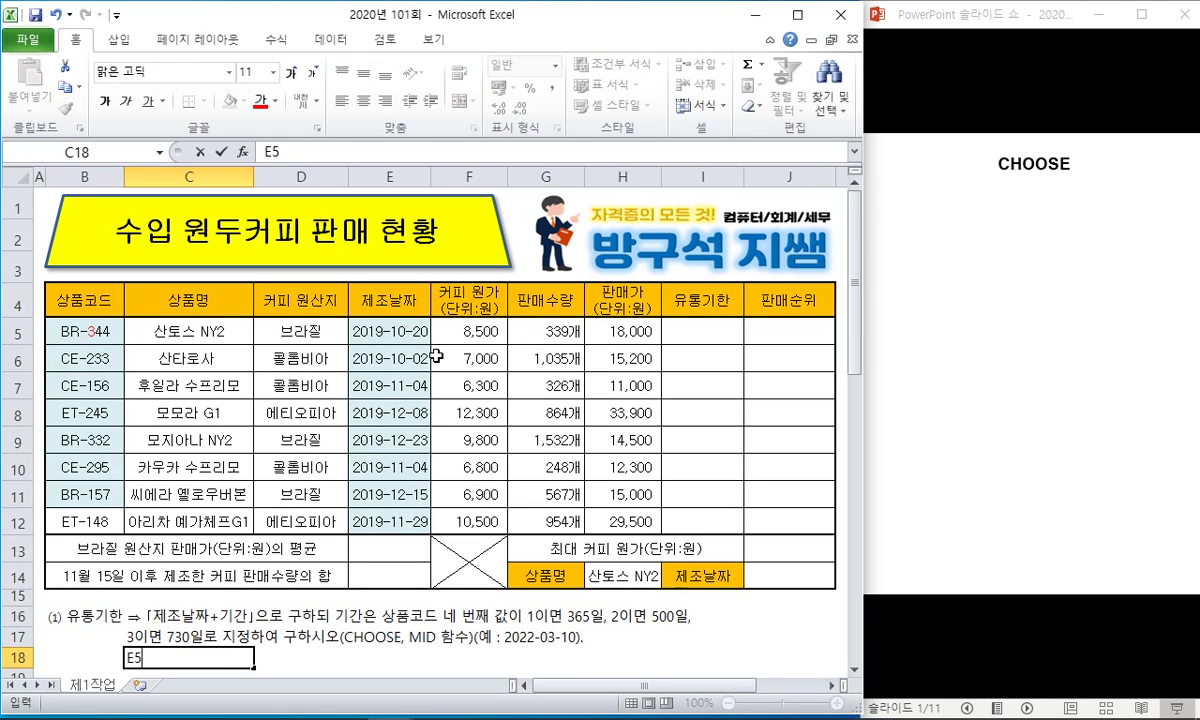
text( + 365, 6)
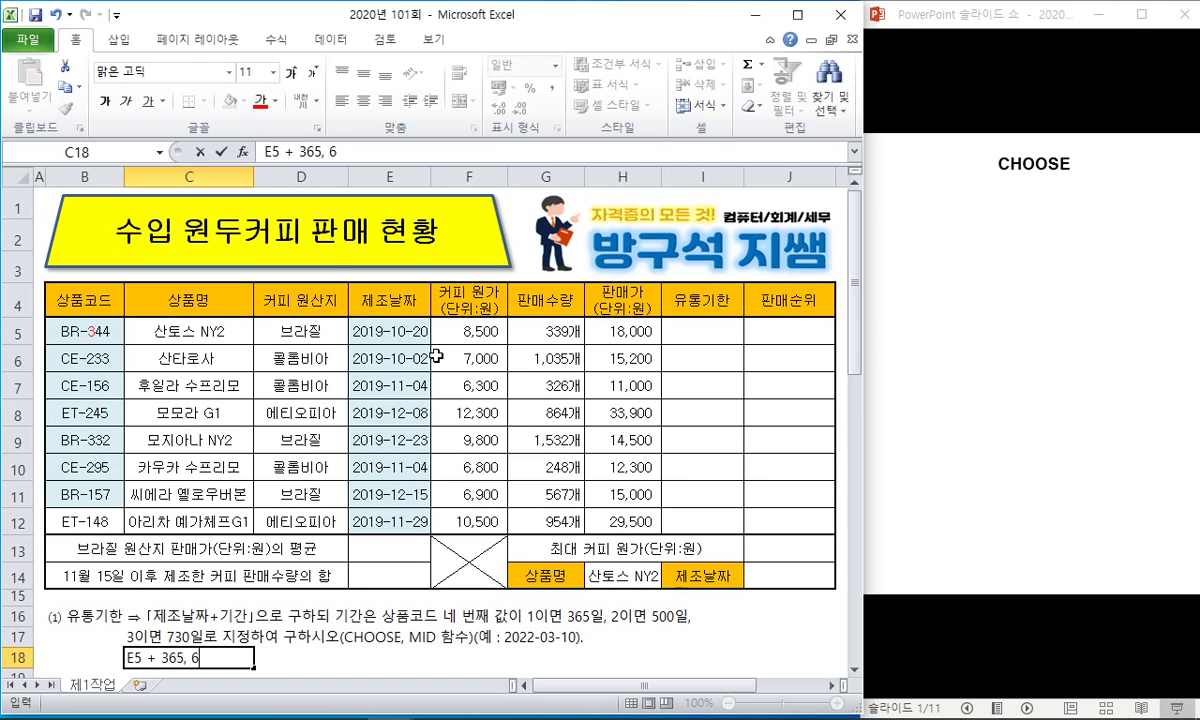
key(BackSpace)
text(500, 730)
key(Return)
key(Up)
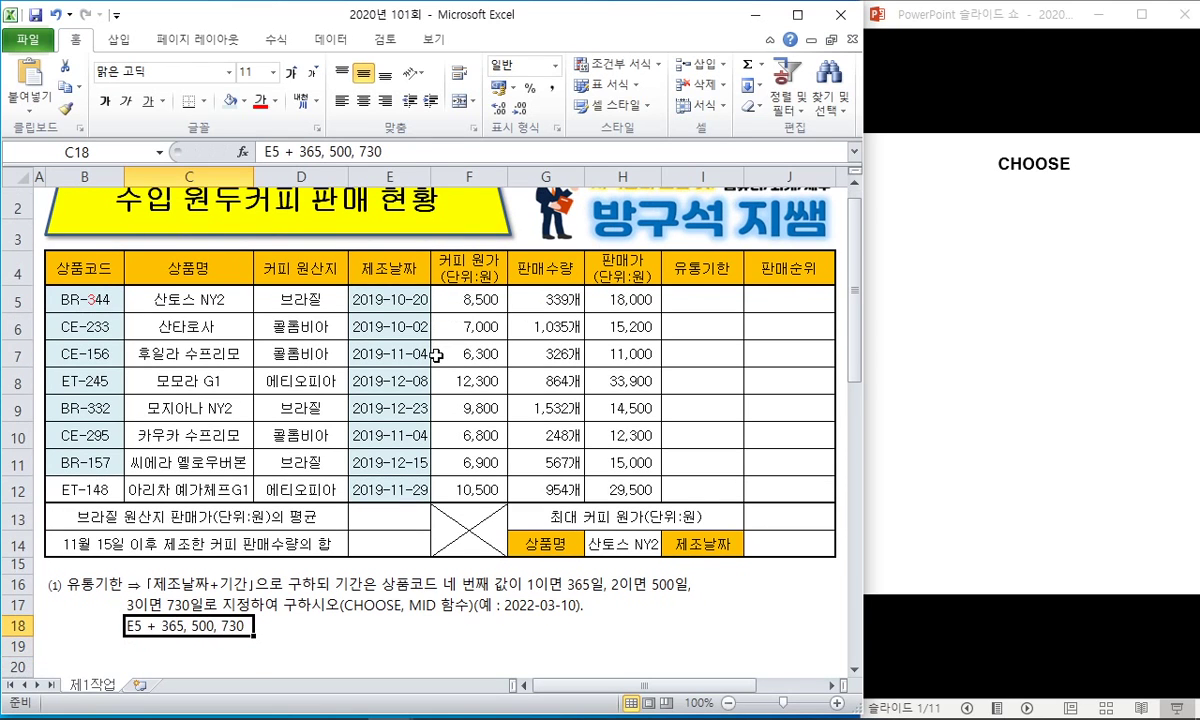
scroll(406, 430, up, 1)
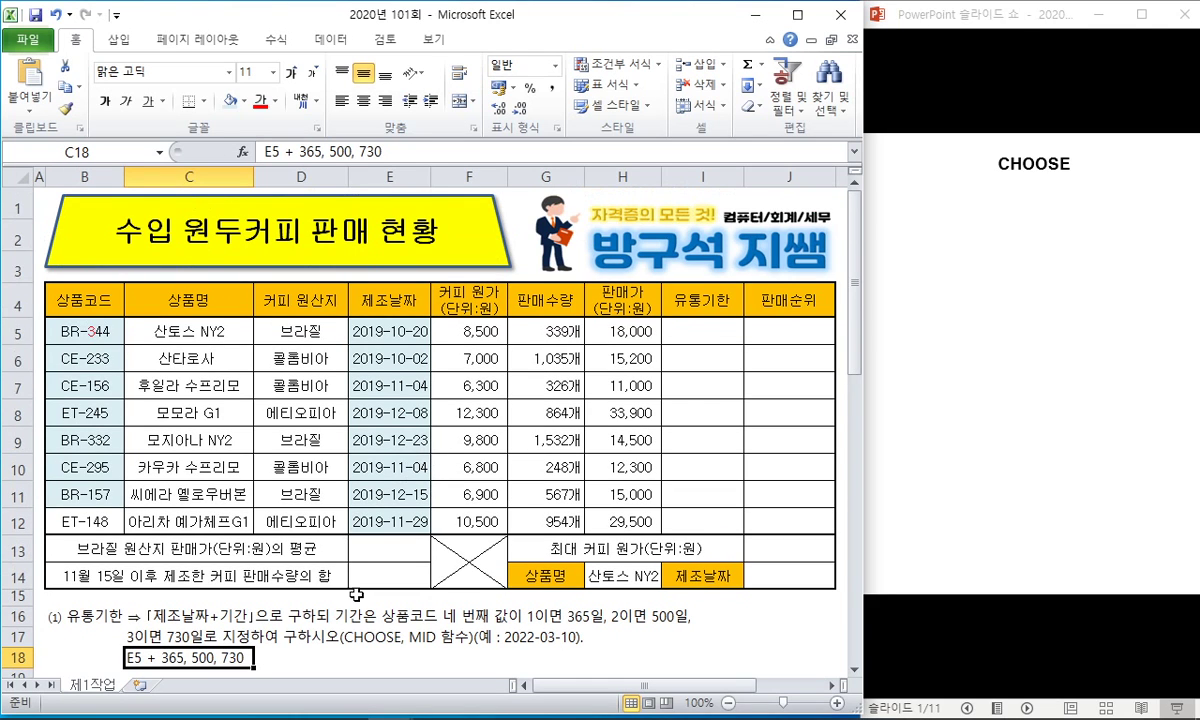
click(412, 658)
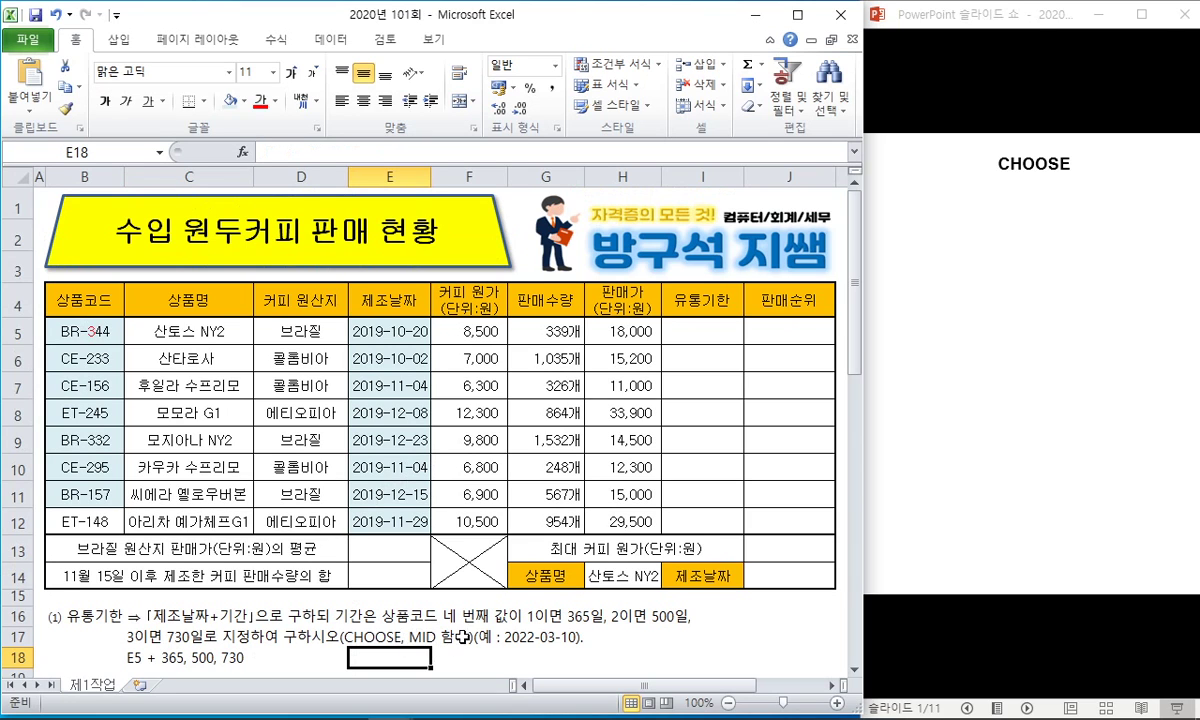
Step: Switch to the PowerPoint slide show and reveal the description of the CHOOSE function
click(933, 24)
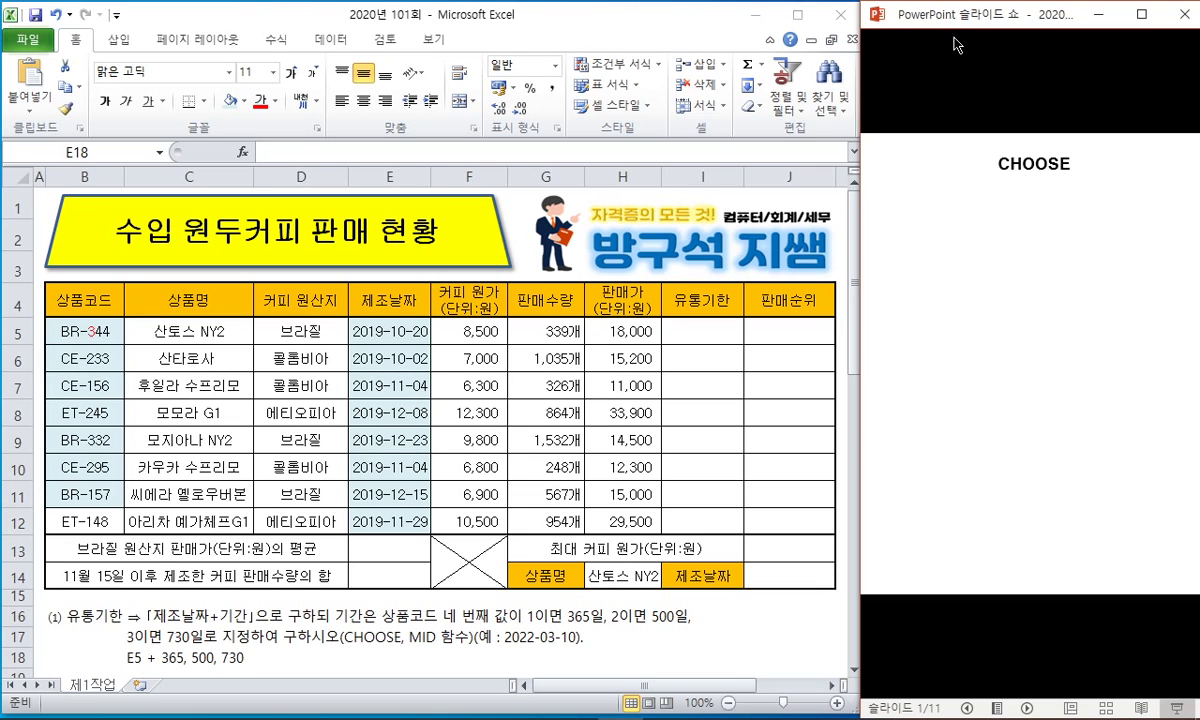
click(916, 260)
Step: Switch back to Excel, slightly narrow columns J, D, C, F and G, and shift the logo picture a little to the left
click(857, 341)
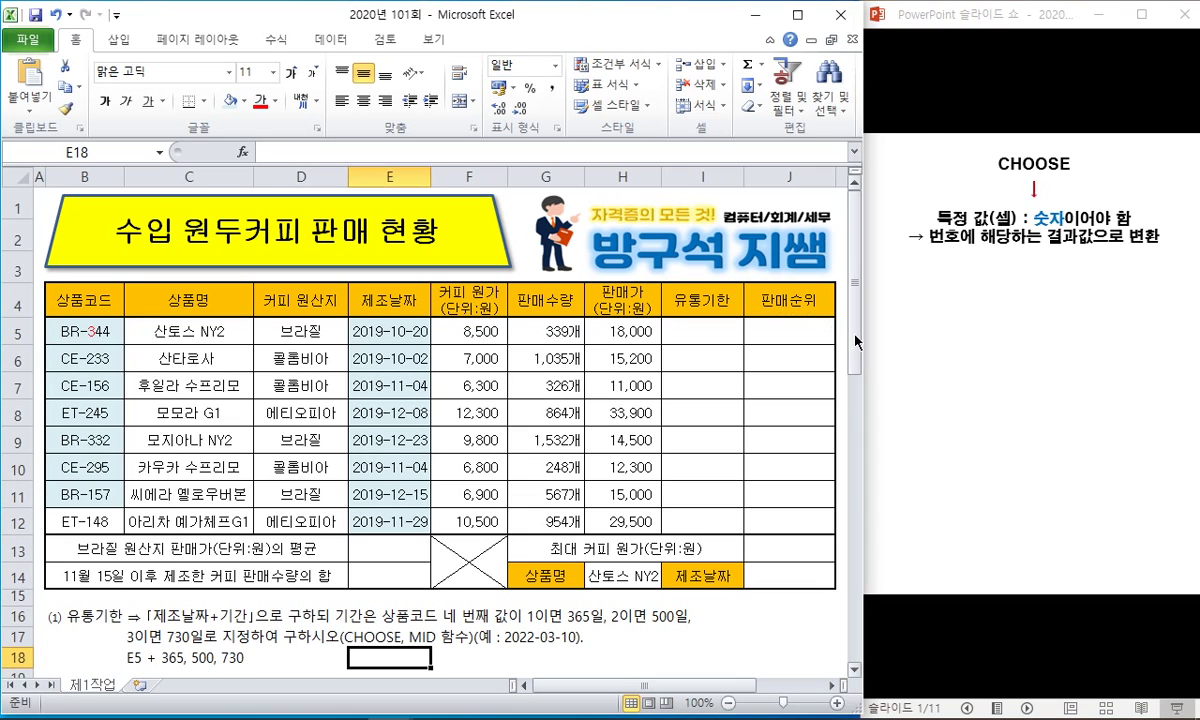
drag(702, 176, 822, 176)
click(701, 331)
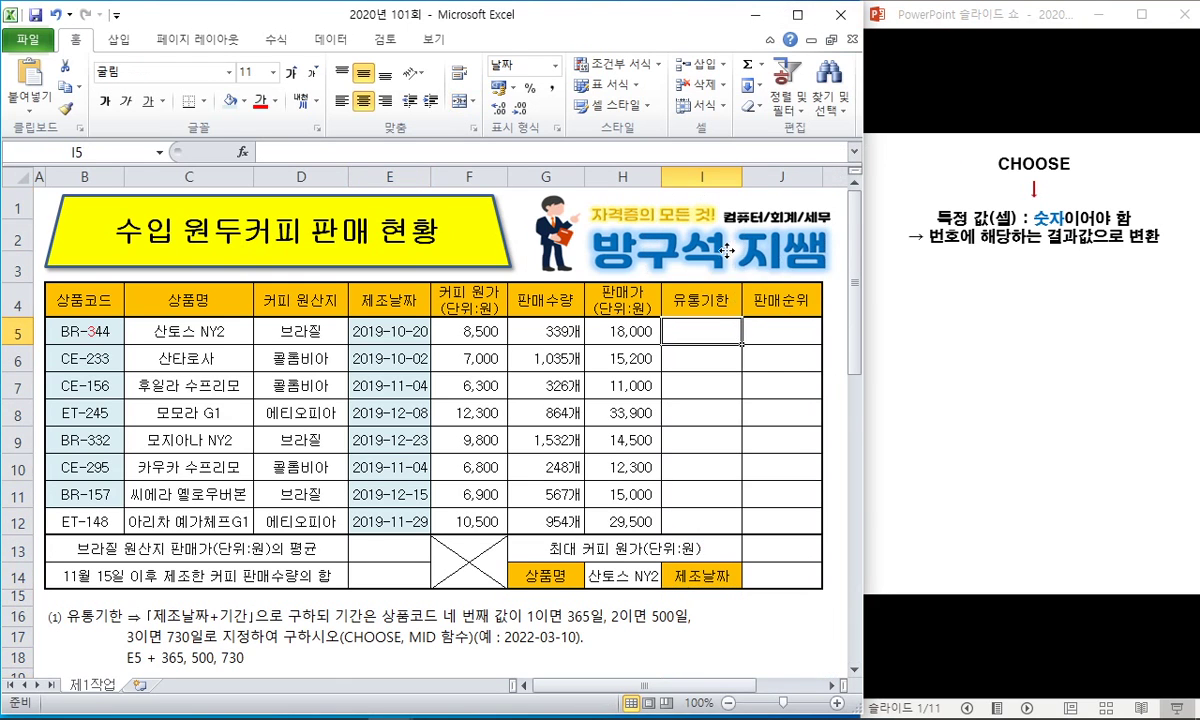
drag(727, 251, 715, 251)
click(578, 325)
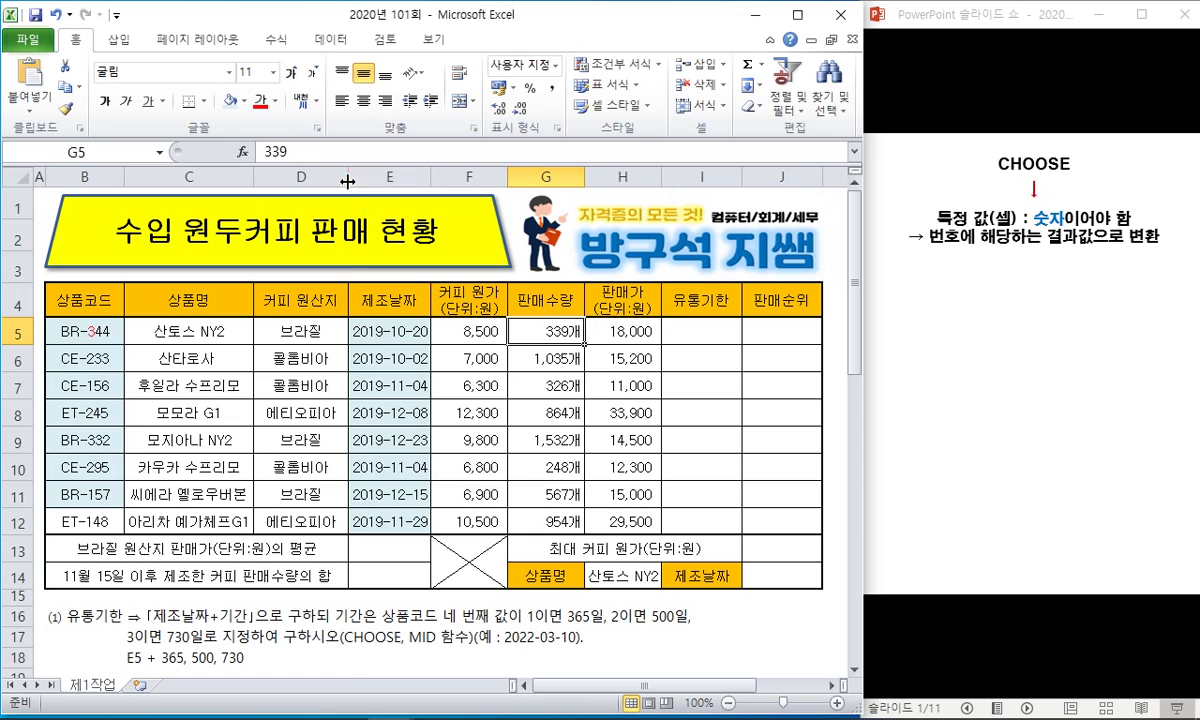
click(322, 176)
mouse_move(347, 176)
mouse_down()
mouse_move(330, 176)
mouse_move(342, 176)
mouse_up()
drag(254, 176, 248, 176)
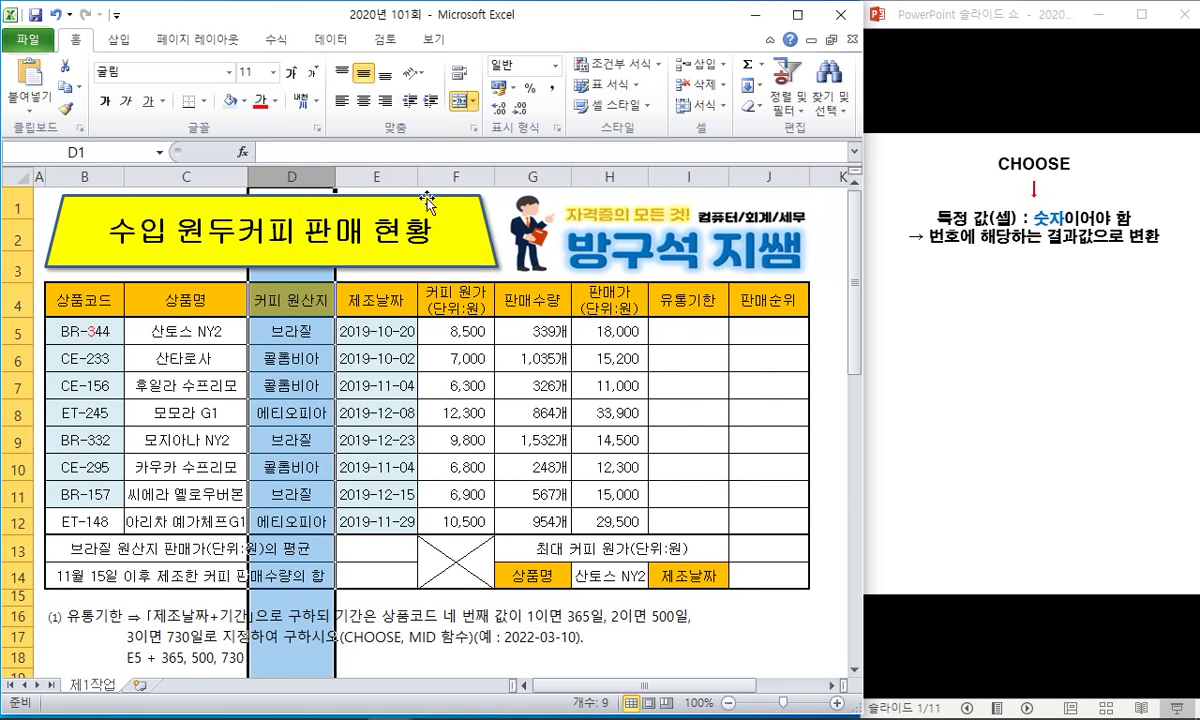
mouse_move(494, 176)
mouse_down()
mouse_move(460, 176)
mouse_move(490, 176)
mouse_up()
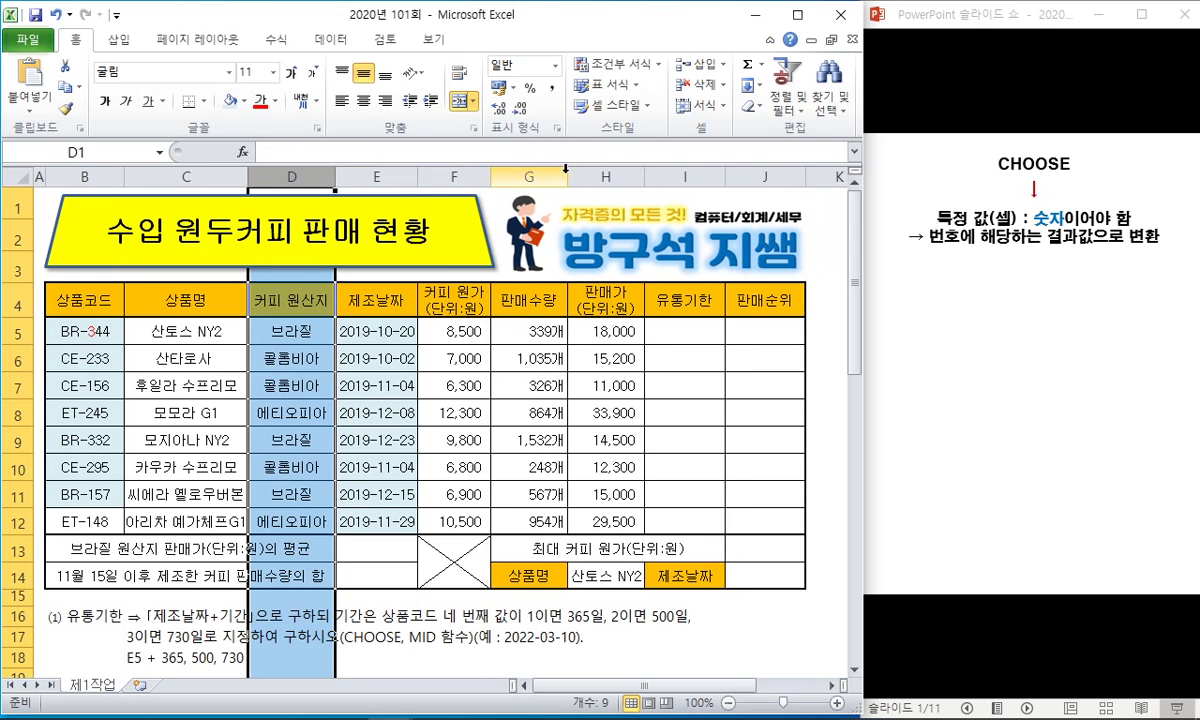
drag(566, 172, 559, 172)
click(655, 222)
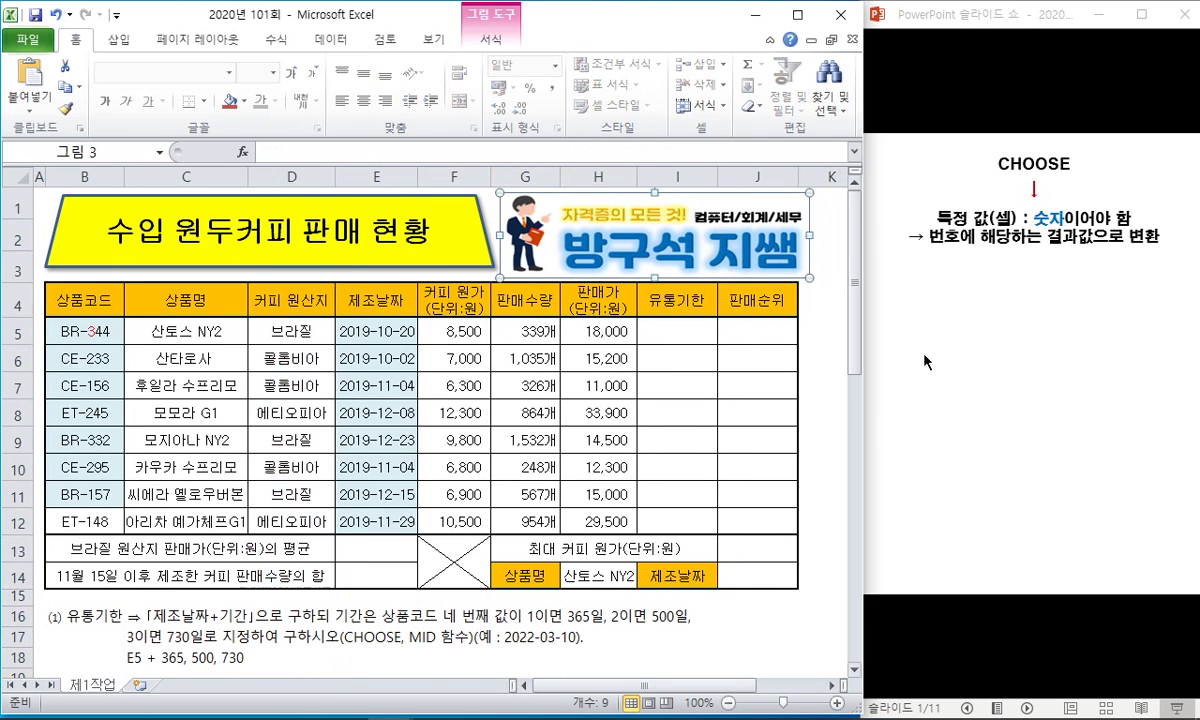
Step: Widen the PowerPoint slide show window beside the sheet and reveal the CHOOSE syntax line
drag(862, 392, 800, 383)
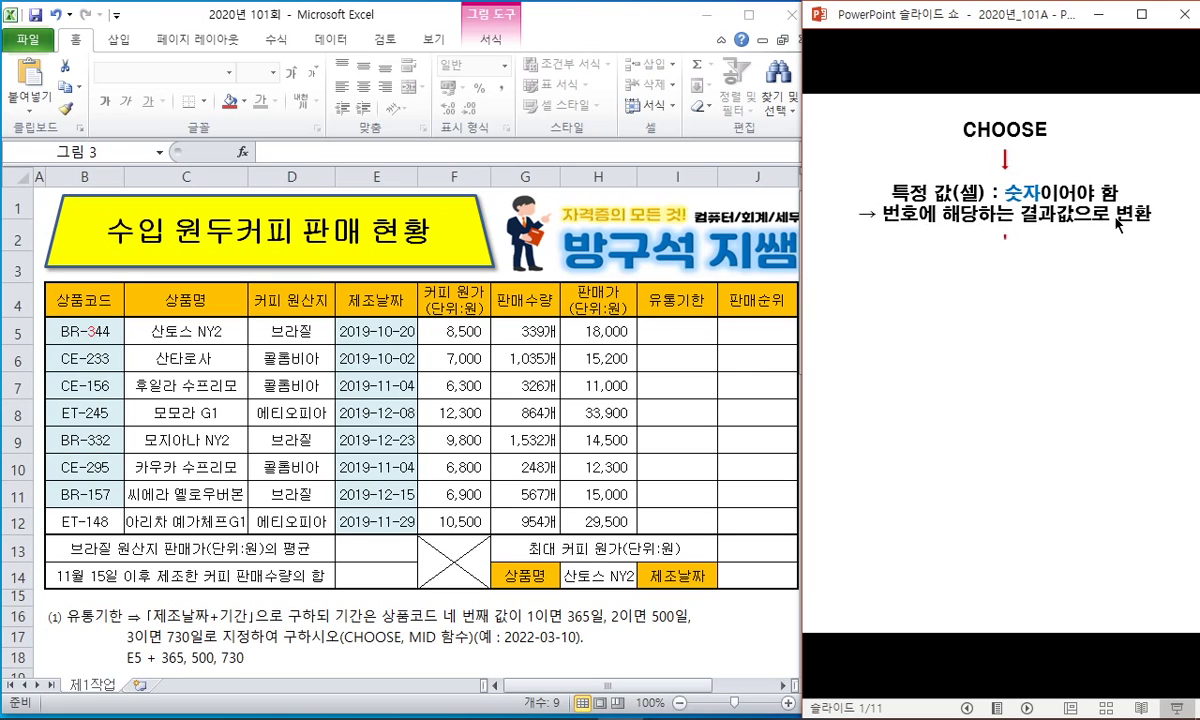
click(1124, 280)
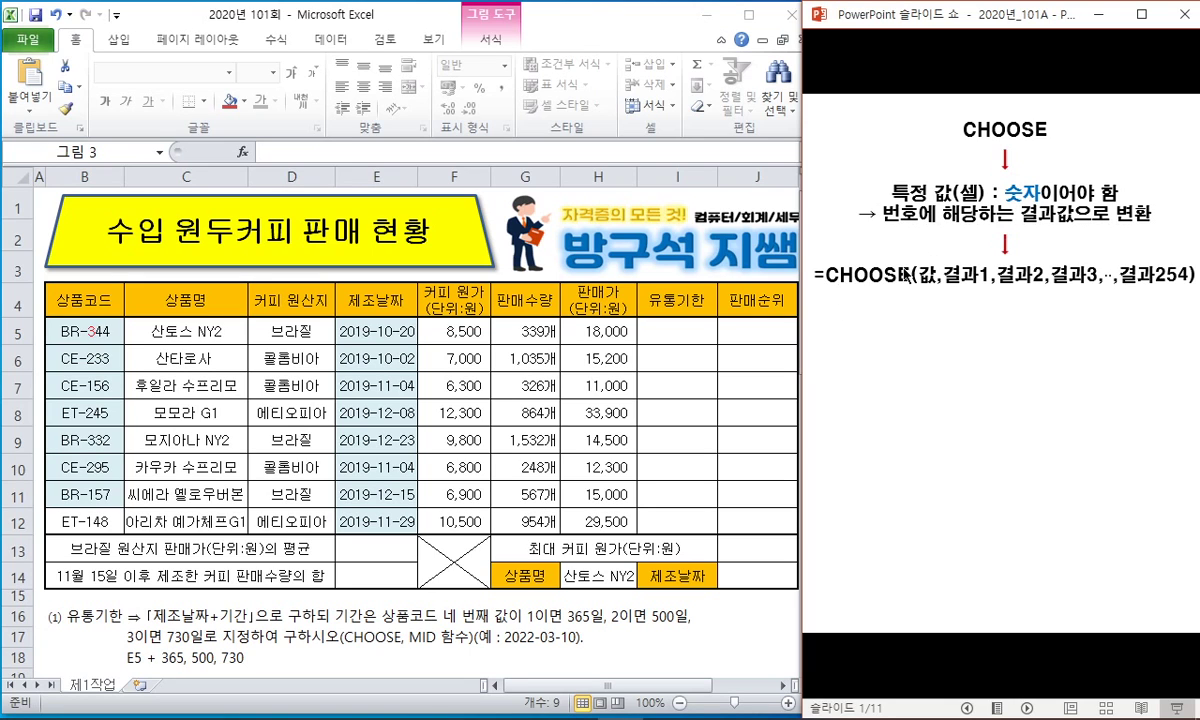
Step: With the slide show pen, circle 값 in the syntax and 숫자 in the description, and link them with an arrow
key(ctrl+p)
mouse_move(924, 287)
mouse_down()
mouse_move(913, 256)
mouse_move(937, 286)
mouse_up()
drag(1032, 176, 928, 258)
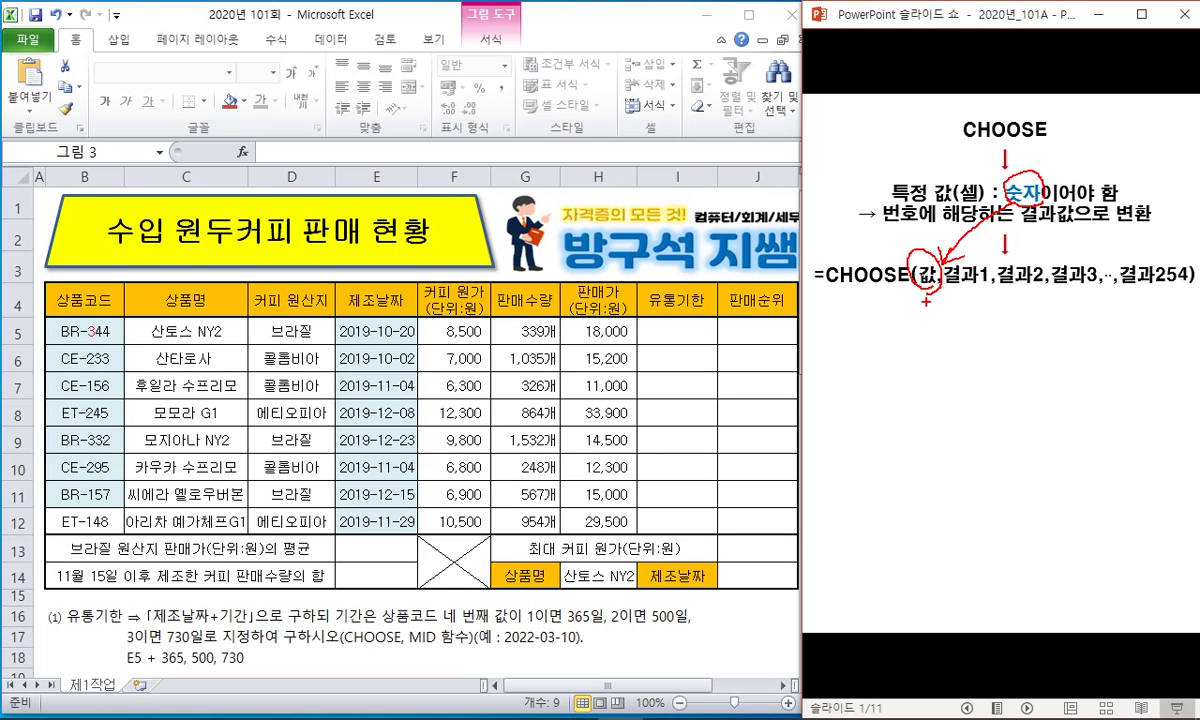
Step: Clear the pen marks and reveal the numbered arrows 1, 2 and 254 on the CHOOSE syntax line
key(Escape)
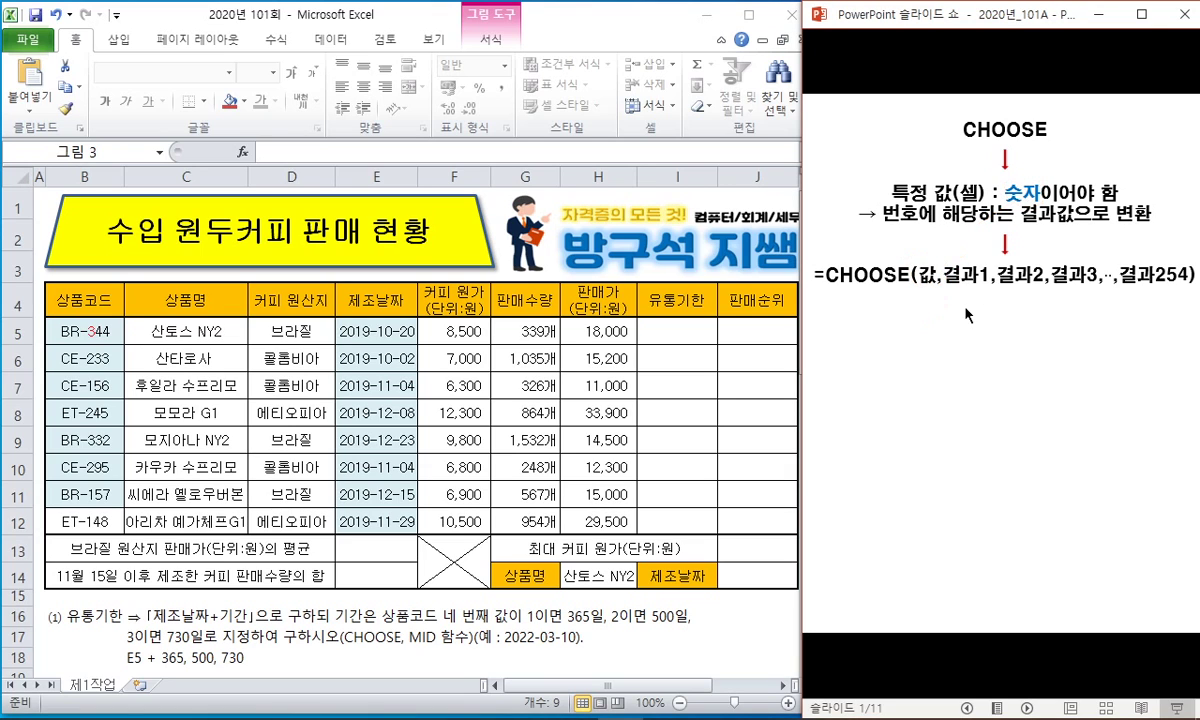
click(957, 307)
click(952, 296)
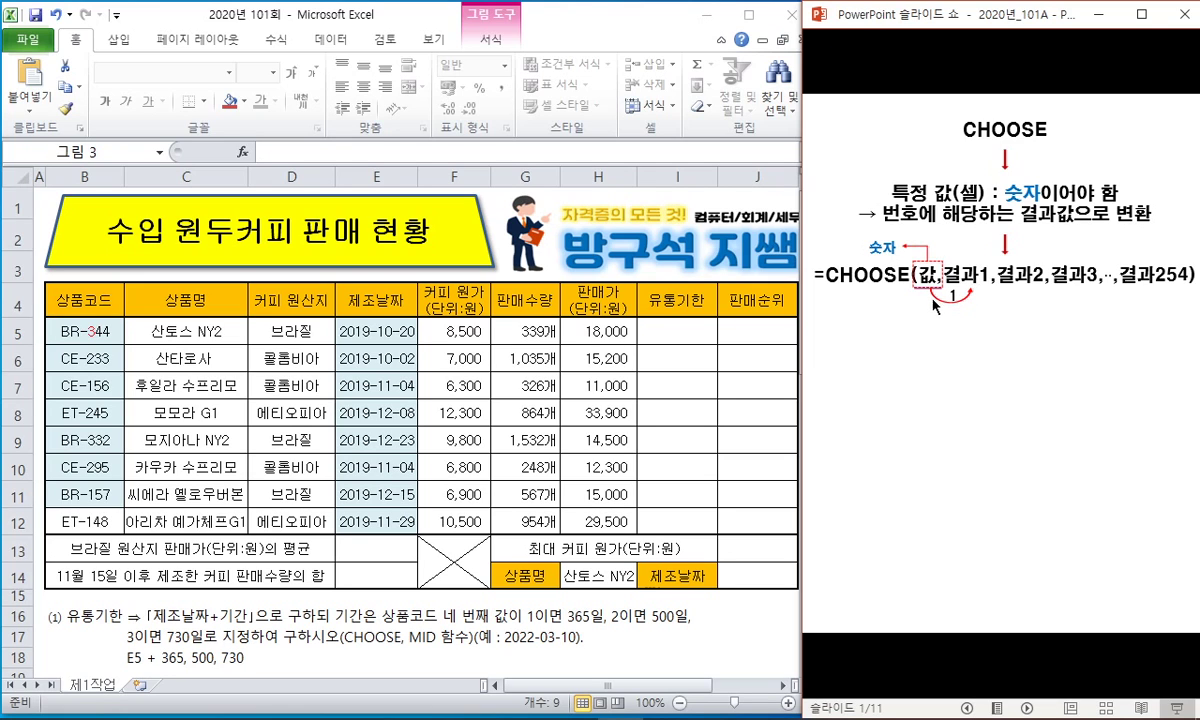
click(1015, 297)
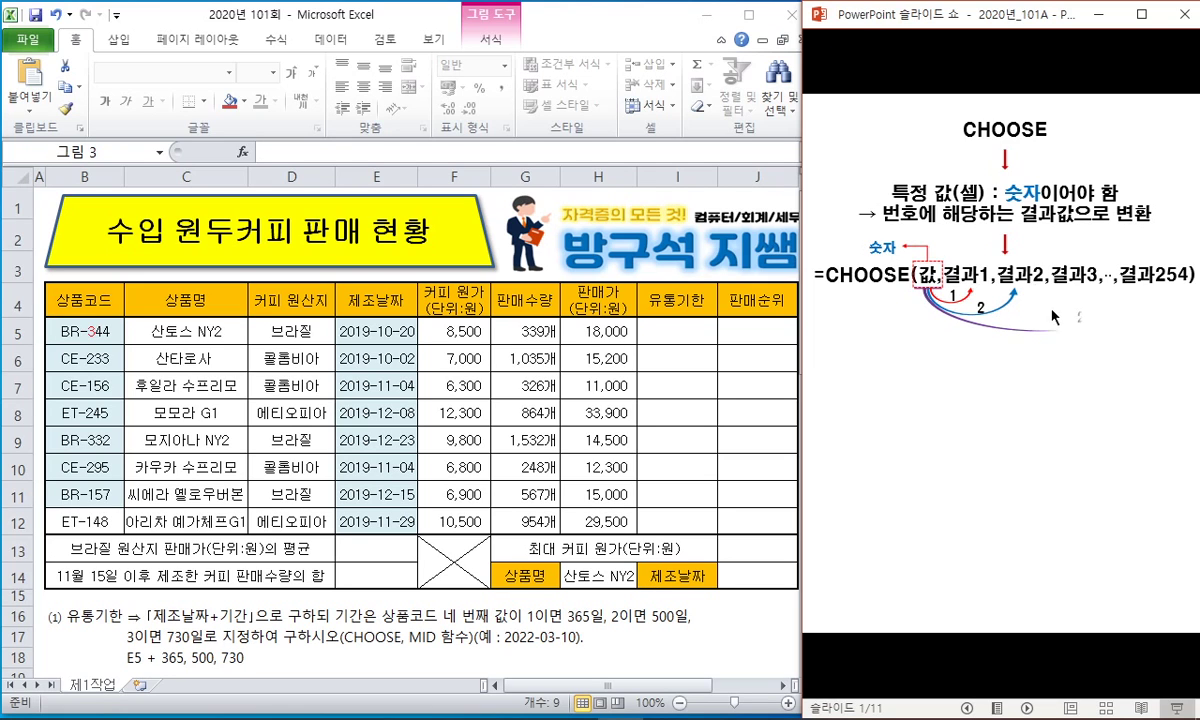
click(992, 305)
Step: With the pen, circle 값, 1, 254 and 결과254 in the CHOOSE syntax and underline the row of results
drag(930, 261, 936, 263)
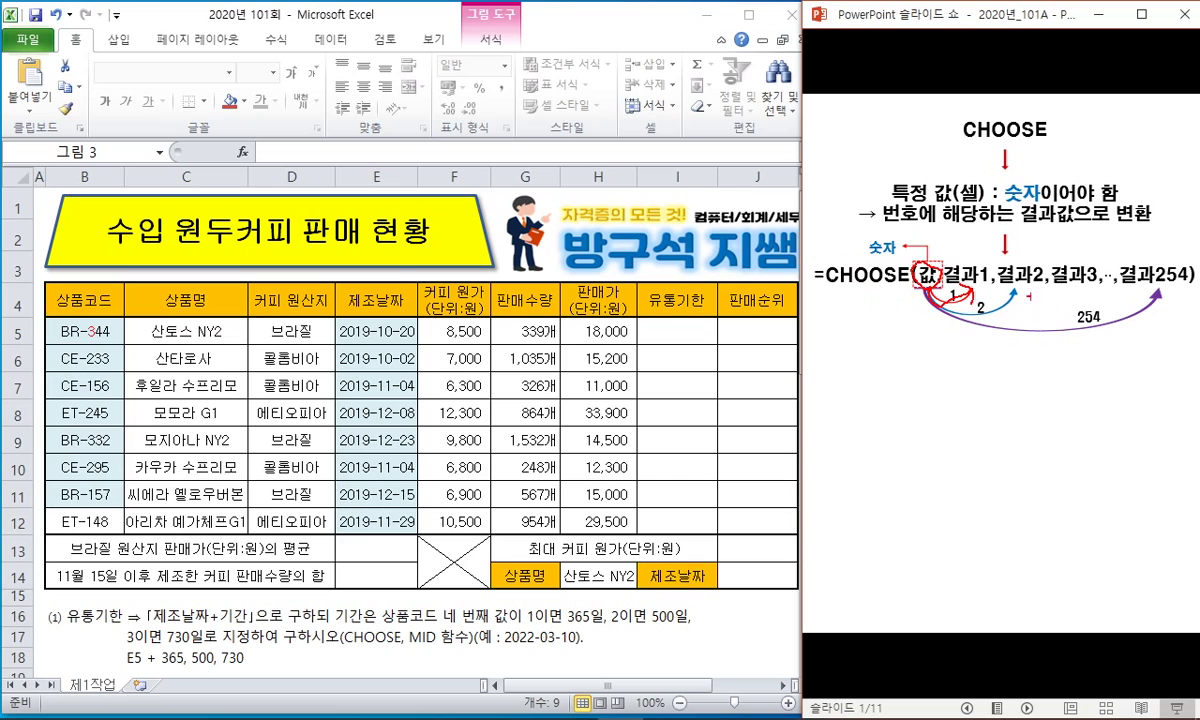
drag(1104, 332, 1100, 334)
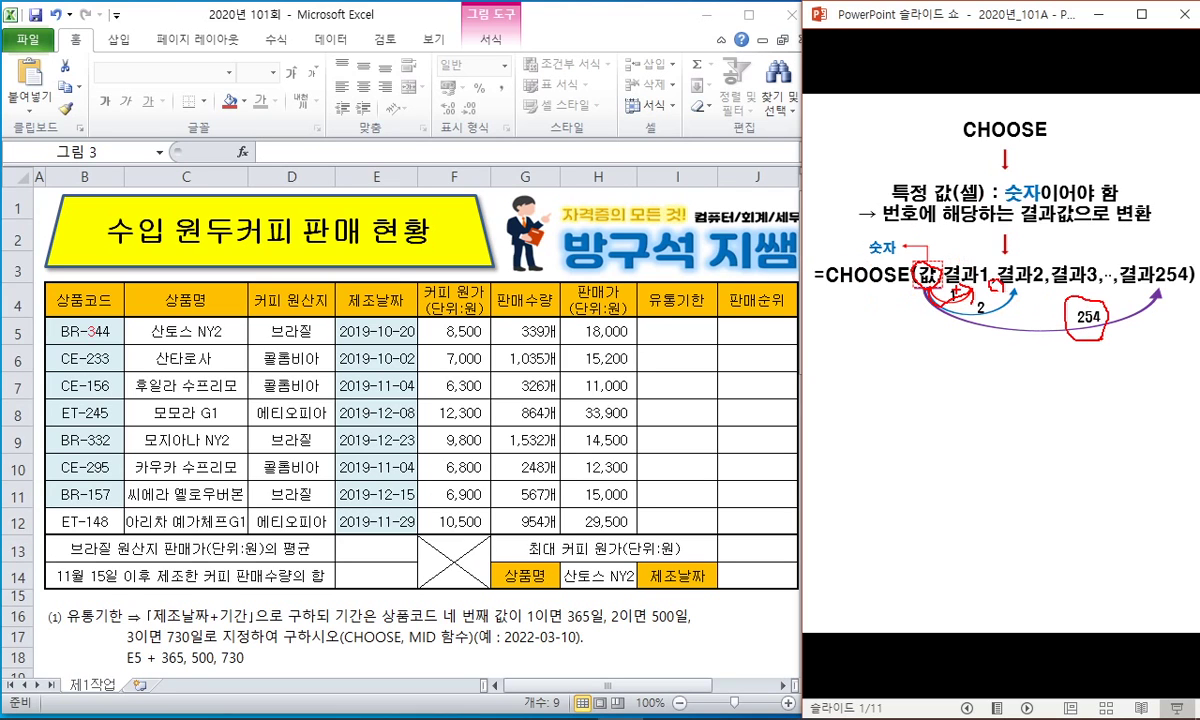
mouse_move(897, 272)
mouse_down()
mouse_move(1110, 266)
mouse_move(1150, 246)
mouse_move(1171, 289)
mouse_up()
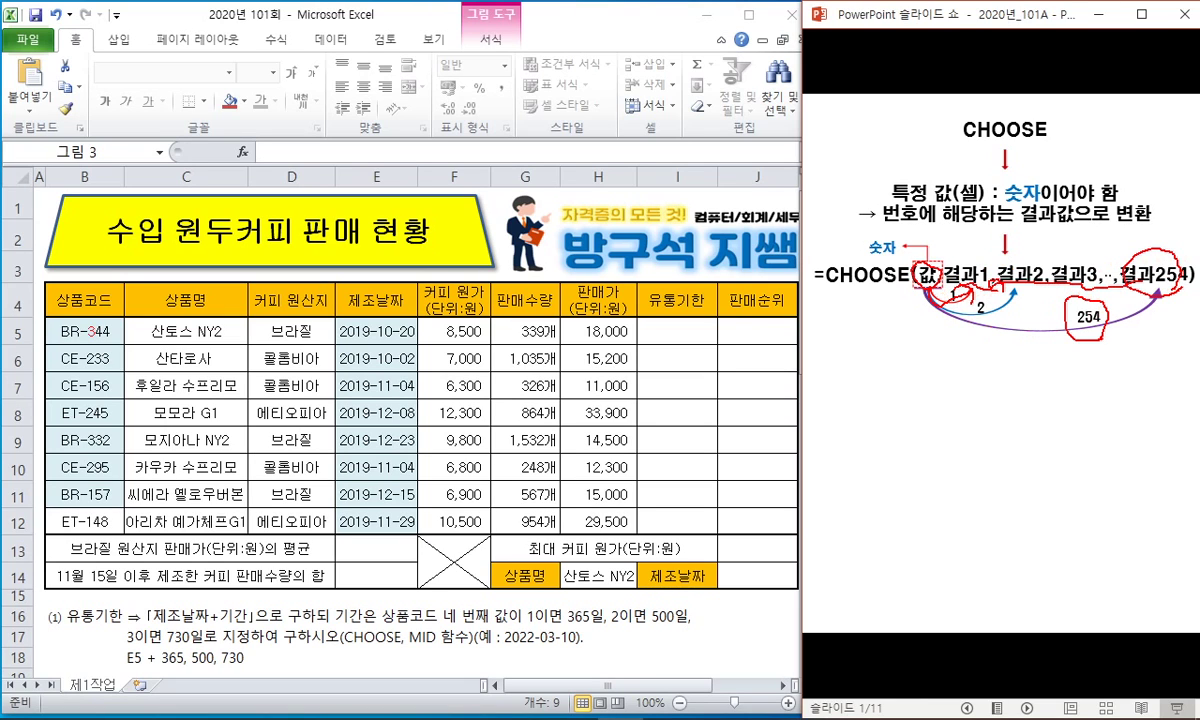
Step: Mark 제조날짜+기간 and the fourth value 1 in the task text, and link 결과1 to a handwritten +365
drag(164, 624, 207, 619)
drag(438, 627, 537, 618)
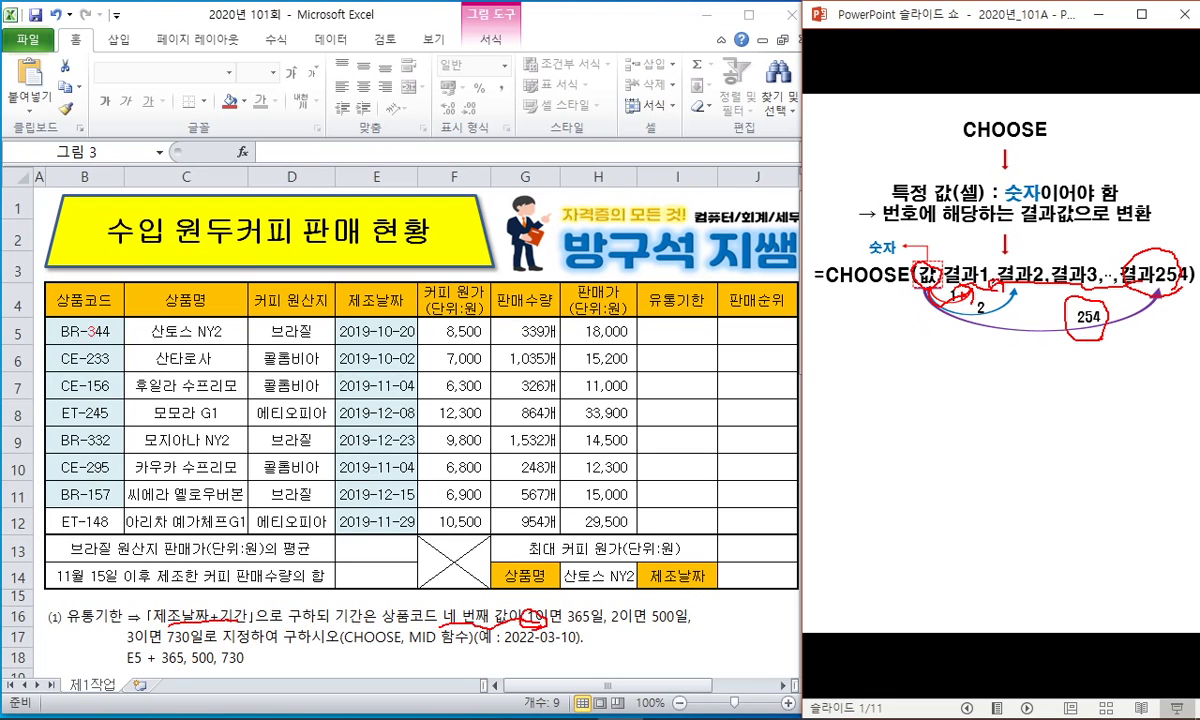
mouse_move(953, 289)
mouse_down()
mouse_move(989, 268)
mouse_move(953, 290)
mouse_move(930, 379)
mouse_up()
mouse_move(922, 365)
mouse_down()
mouse_move(926, 380)
mouse_move(950, 377)
mouse_up()
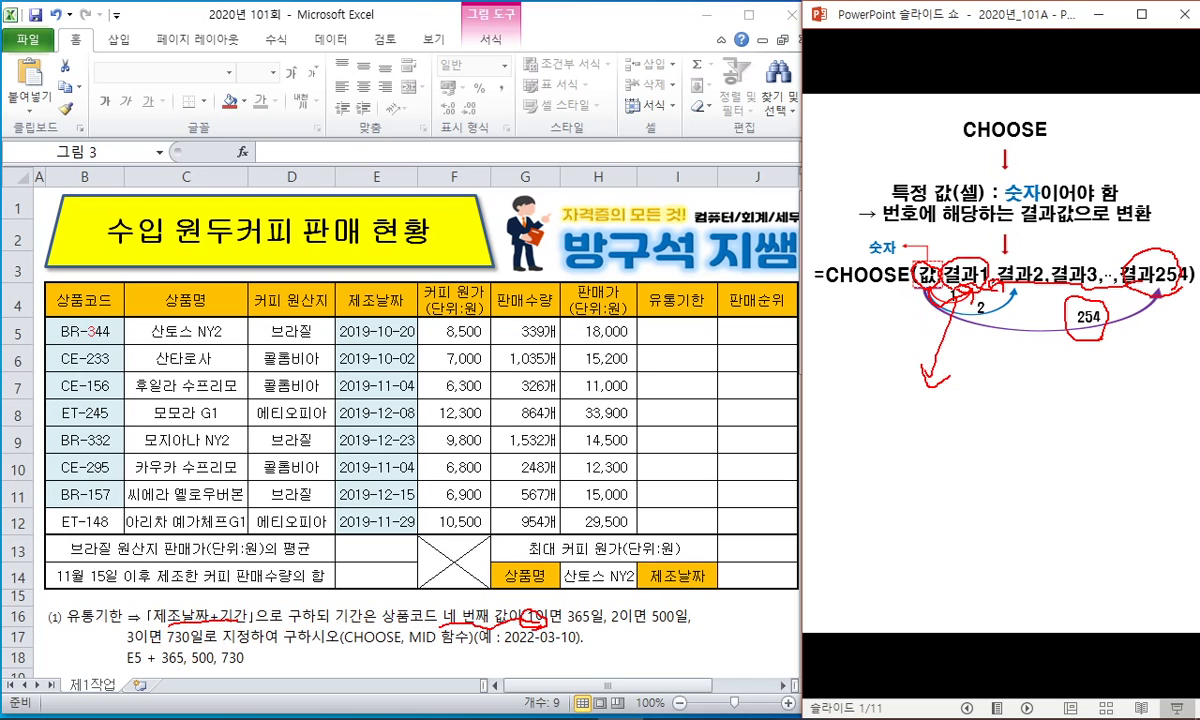
drag(124, 669, 152, 664)
mouse_move(880, 406)
mouse_down()
mouse_move(920, 422)
mouse_move(911, 433)
mouse_move(946, 438)
mouse_up()
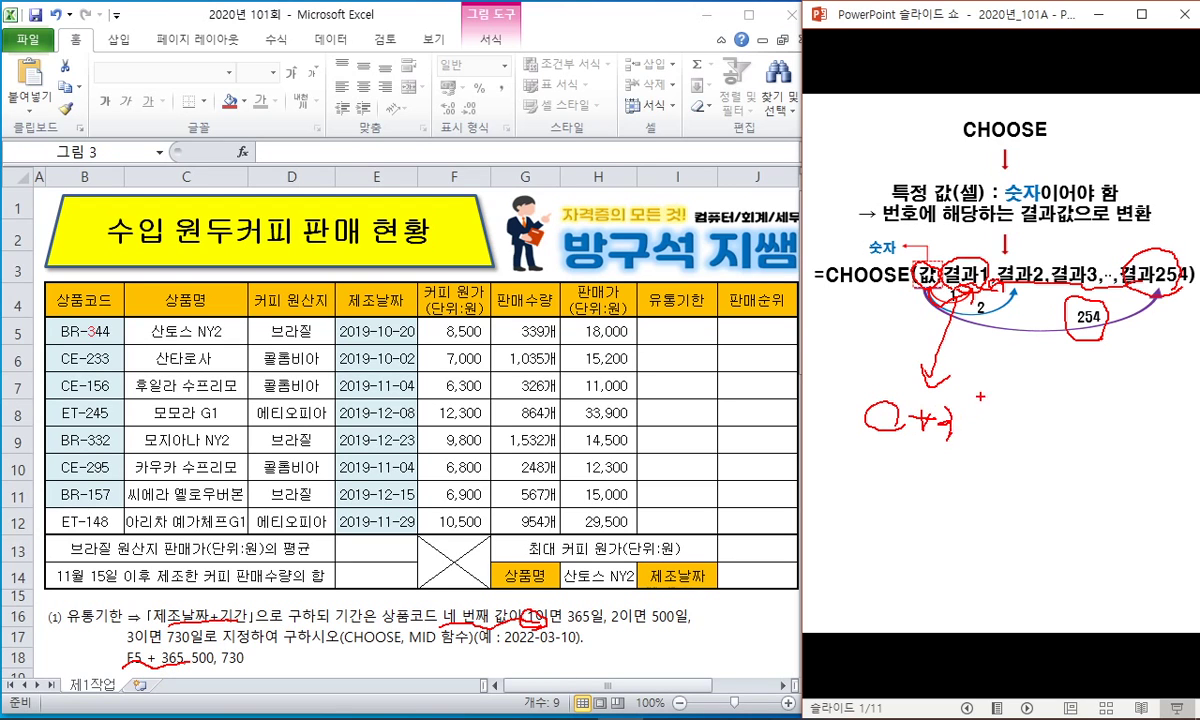
mouse_move(981, 397)
mouse_down()
mouse_move(974, 429)
mouse_move(1028, 405)
mouse_up()
Step: Draw arrows from 결과2 and 결과3 to handwritten +500 and +730, mark the matching task conditions, and erase all pen marks
mouse_move(1038, 285)
mouse_down()
mouse_move(1052, 488)
mouse_move(1026, 510)
mouse_up()
mouse_move(217, 662)
mouse_down()
mouse_move(195, 640)
mouse_move(221, 652)
mouse_up()
drag(604, 627, 690, 624)
drag(965, 528, 968, 530)
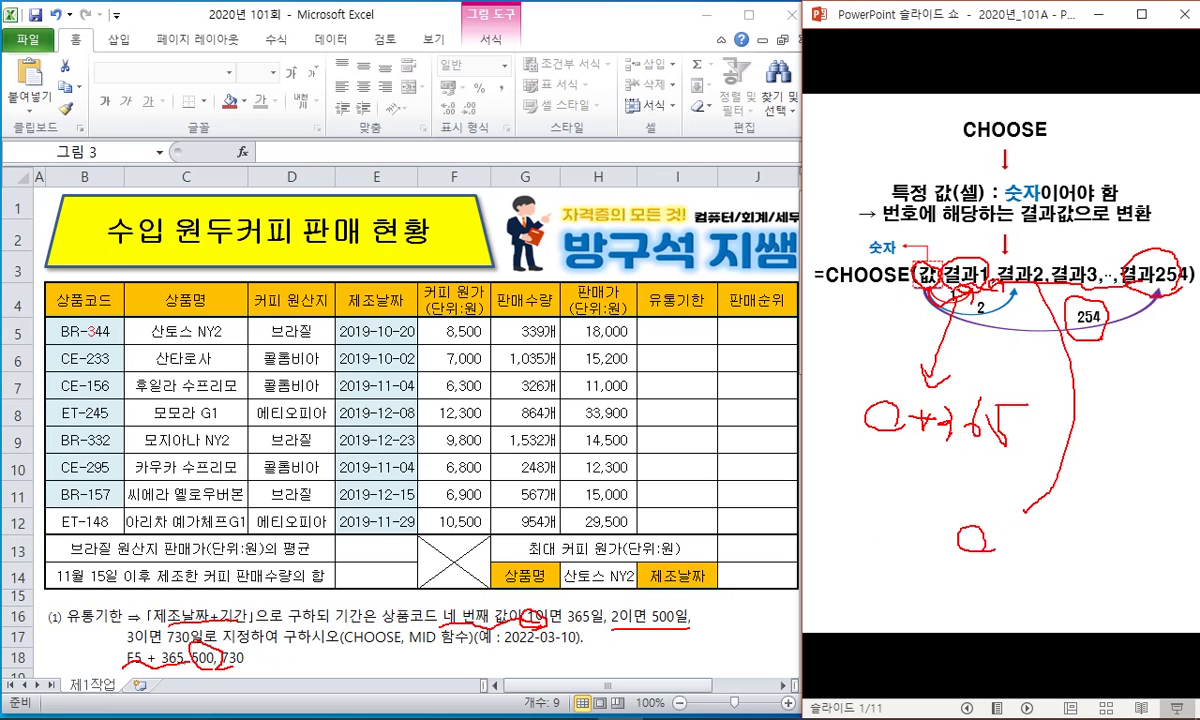
mouse_move(1042, 528)
mouse_down()
mouse_move(1050, 545)
mouse_move(1062, 525)
mouse_move(1075, 542)
mouse_move(1085, 530)
mouse_up()
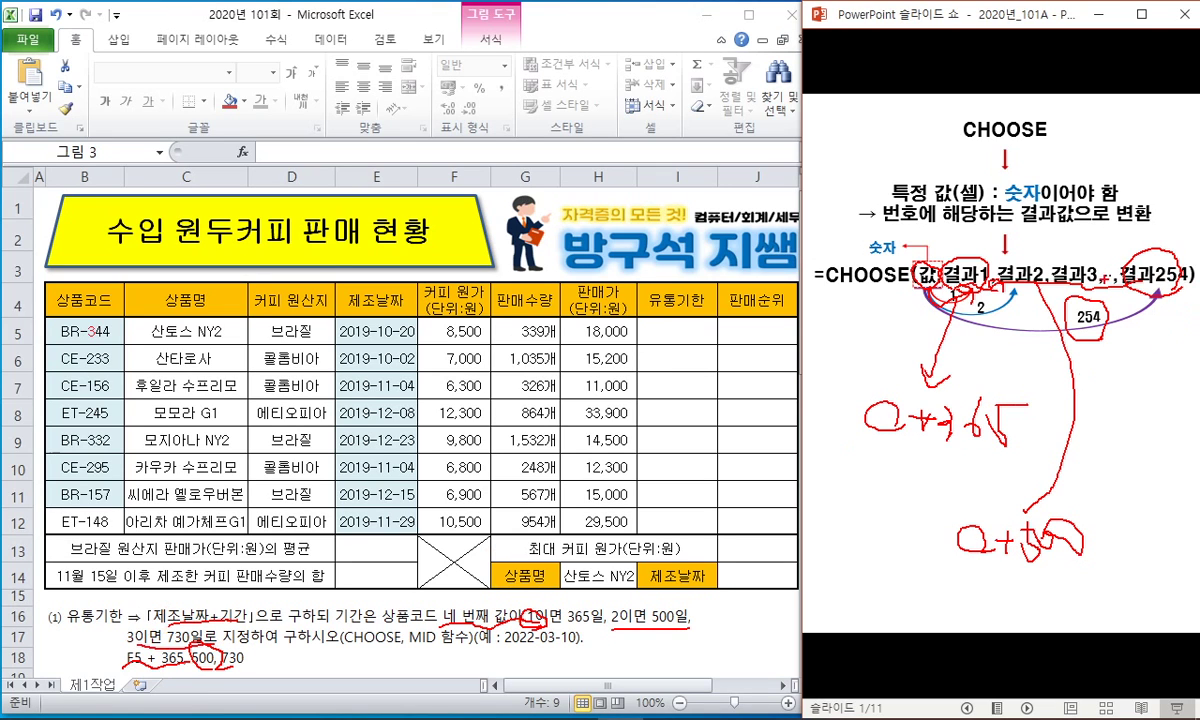
mouse_move(1037, 262)
mouse_down()
mouse_move(1070, 290)
mouse_move(1108, 468)
mouse_move(1095, 488)
mouse_move(1106, 478)
mouse_move(1130, 490)
mouse_up()
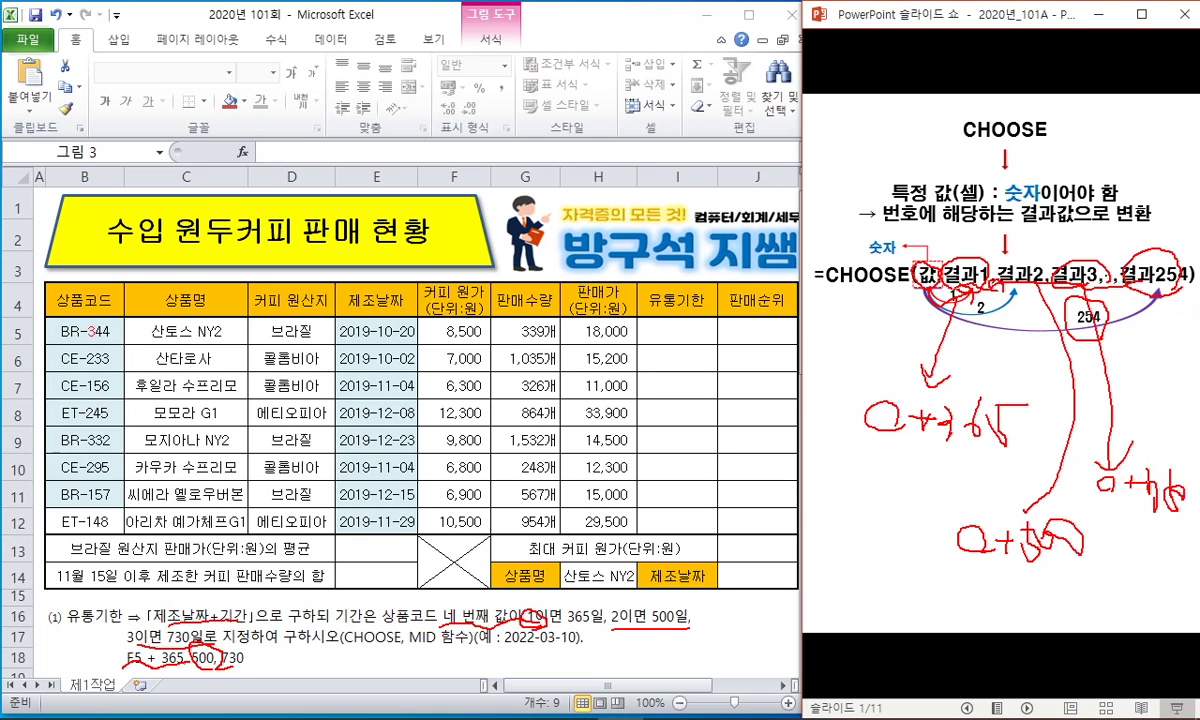
key(e)
Step: Switch to Excel and enter the note CHOOSE(값,E5+365,E5+500,E5+730) as text in cell E18
click(208, 655)
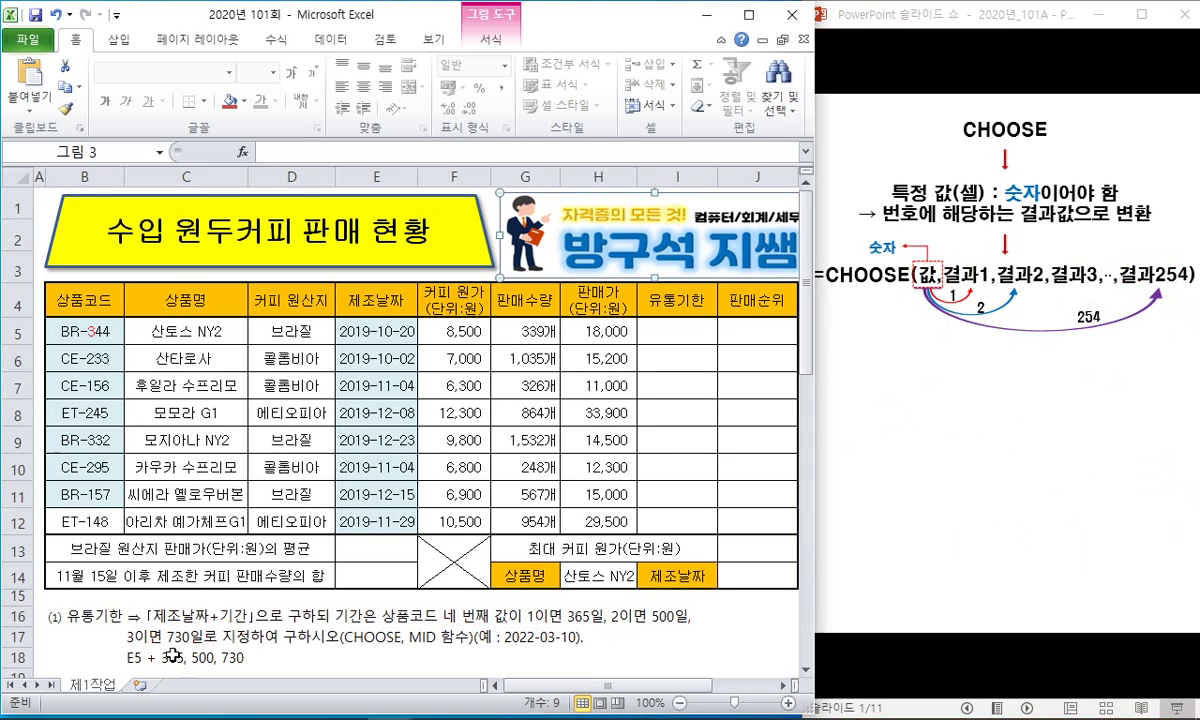
click(174, 655)
click(288, 654)
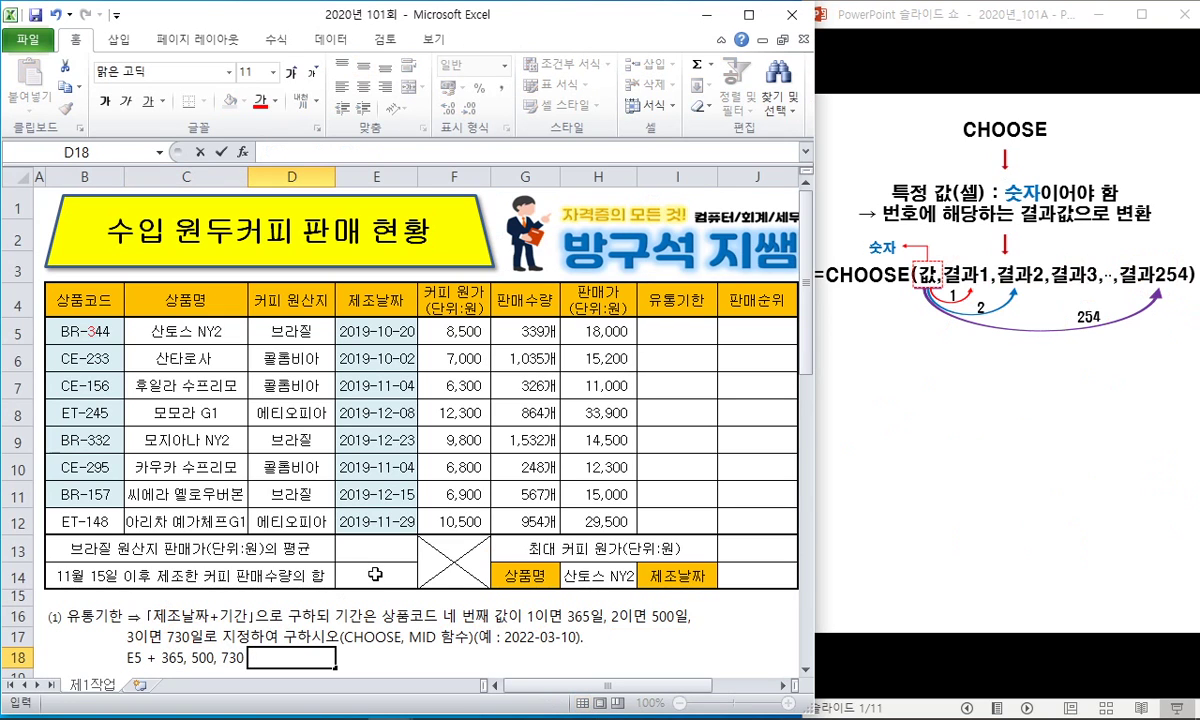
key(Right)
text(CH)
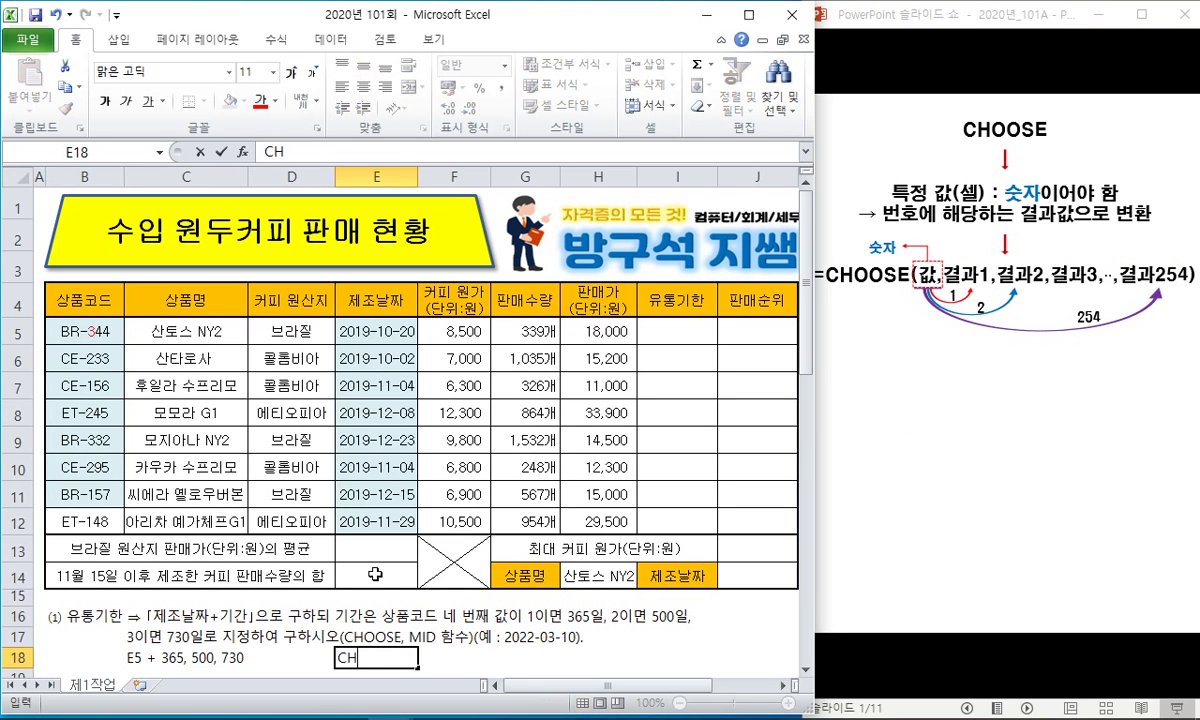
text(OOSE(값,)
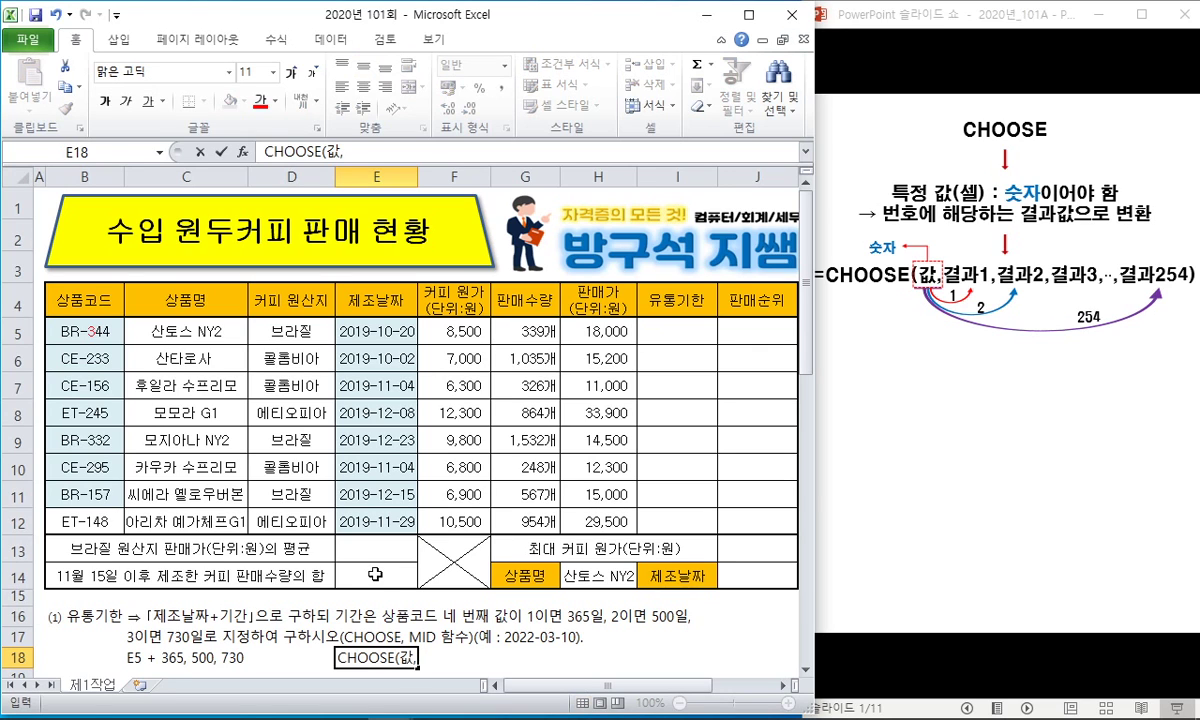
text(E5+365,)
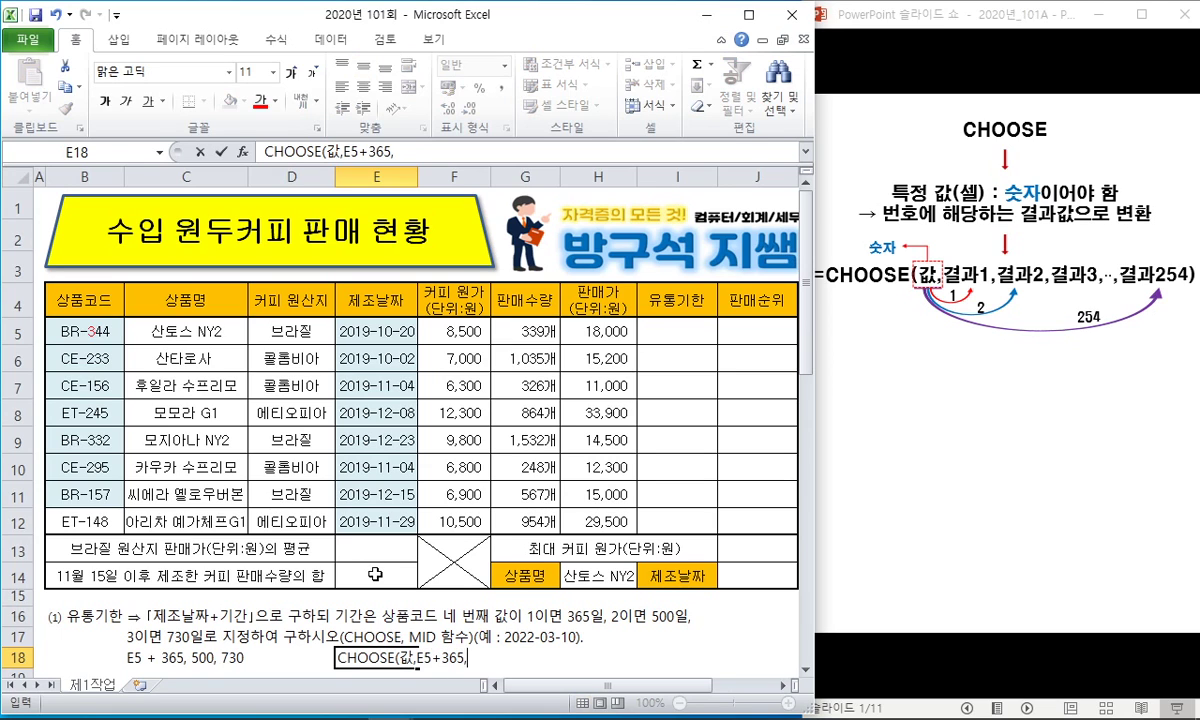
text(E5+500,E)
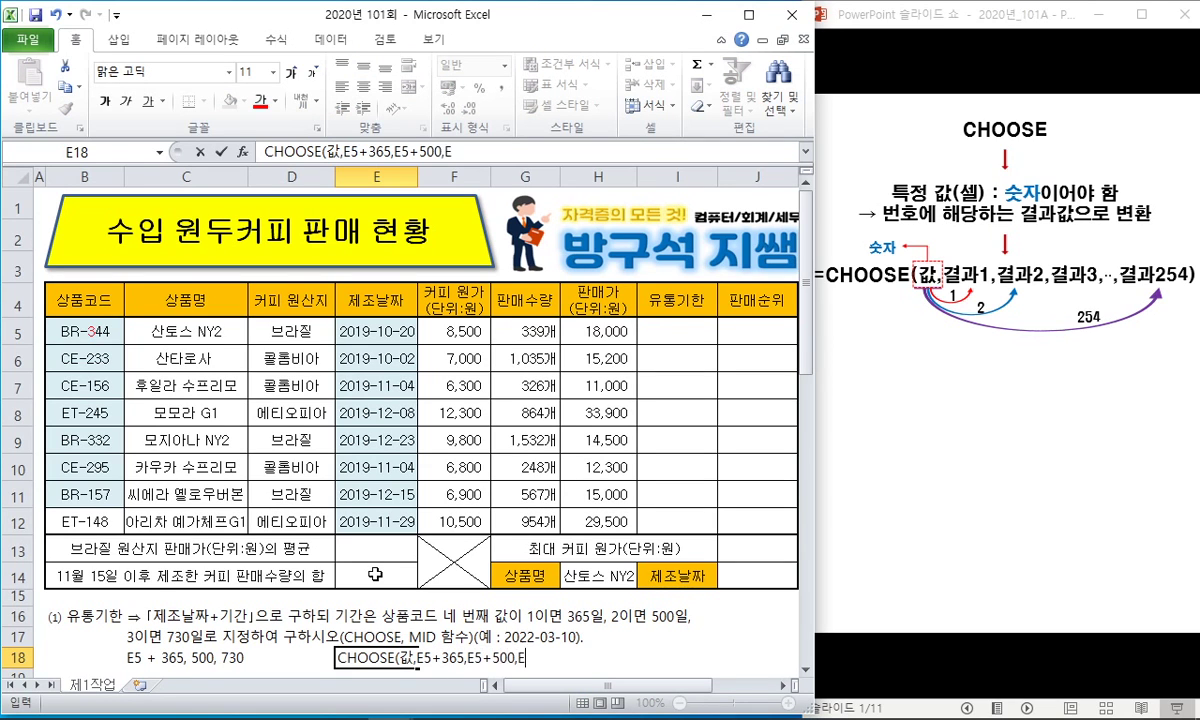
text(5)
text(+730))
key(Left)
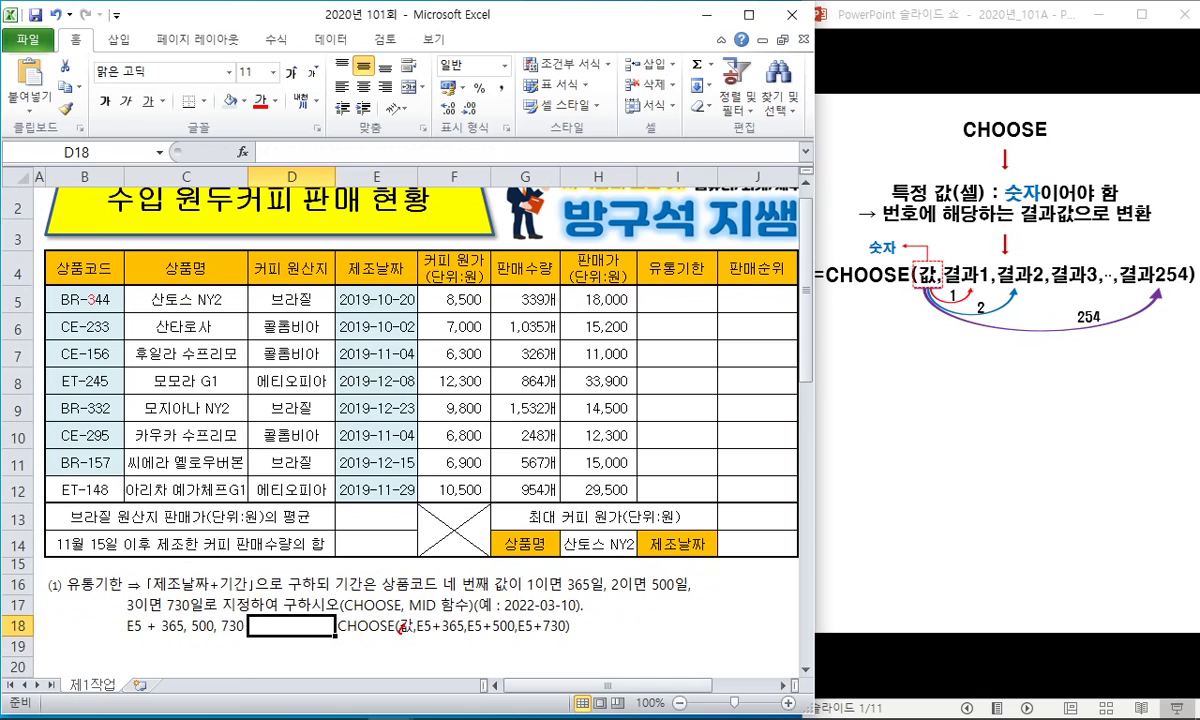
Step: Circle 값 in the E18 note, link it with pen strokes to the three E5 results, and clear the marks
drag(409, 630, 410, 650)
drag(405, 618, 475, 610)
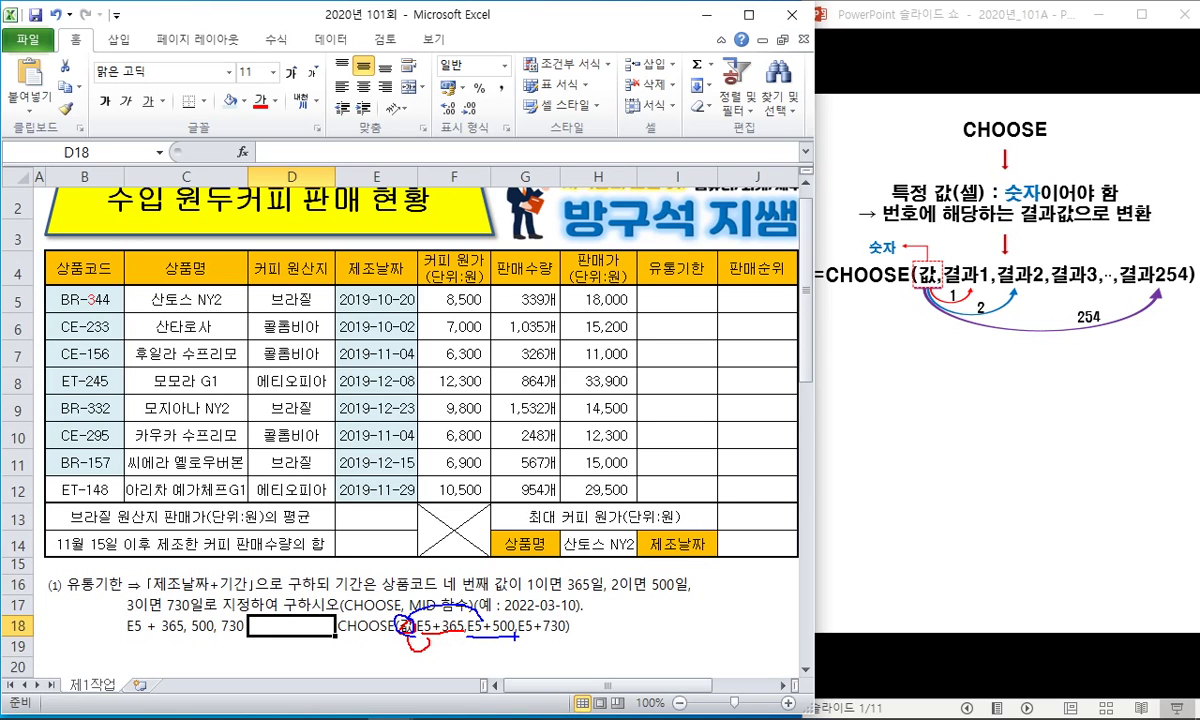
mouse_move(425, 645)
mouse_down()
mouse_move(505, 661)
mouse_move(570, 631)
mouse_up()
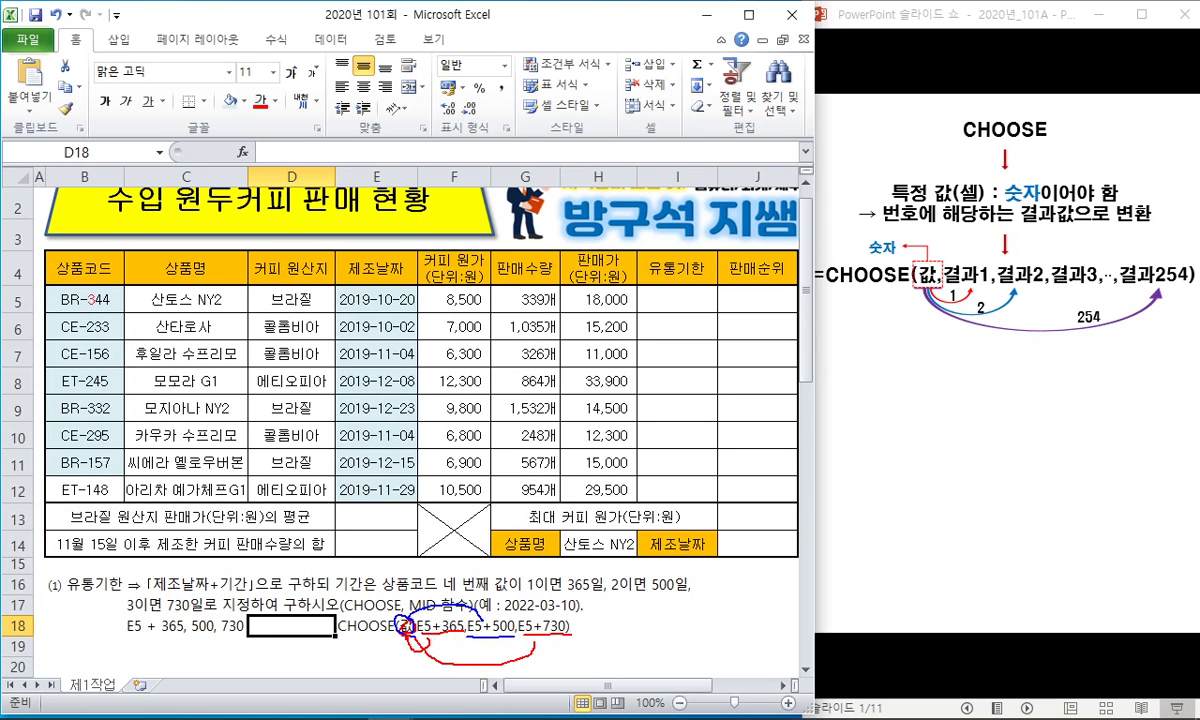
drag(385, 628, 343, 628)
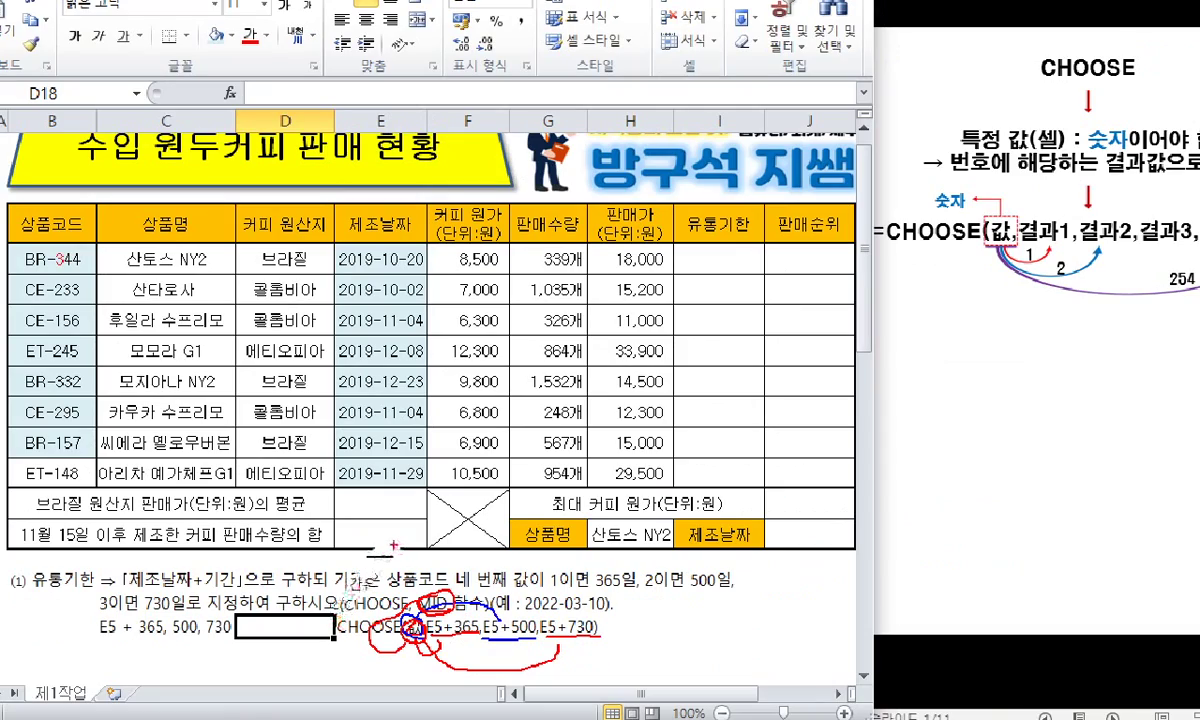
key(Escape)
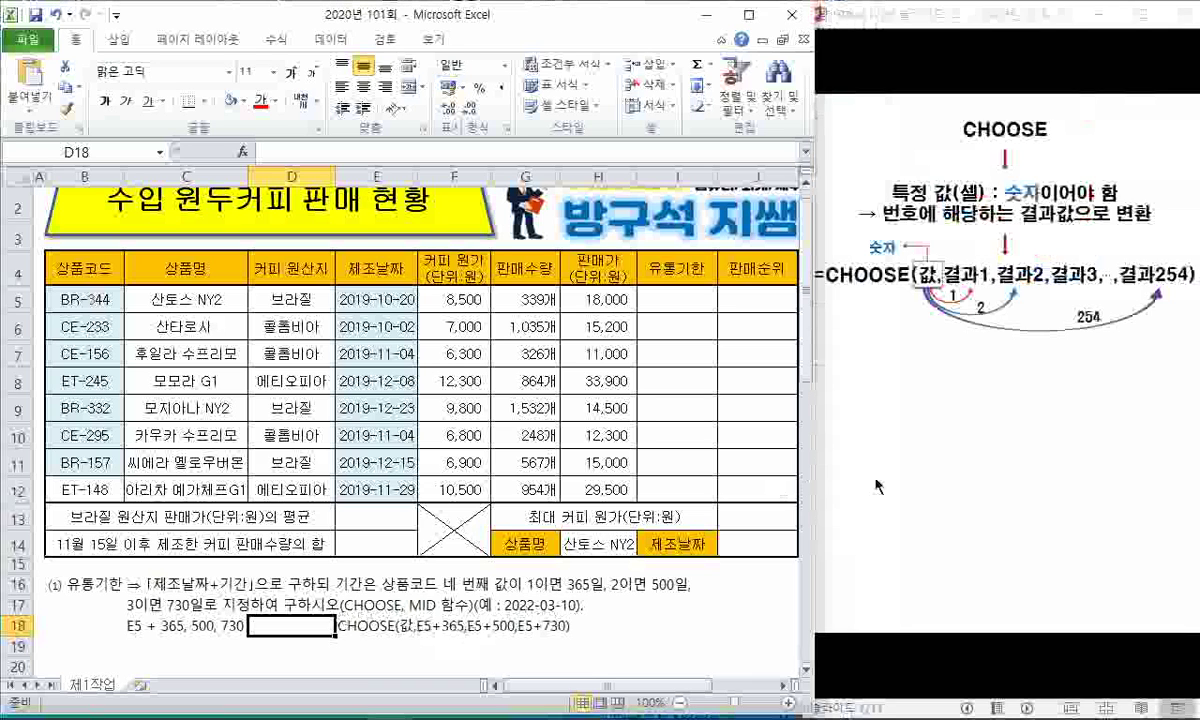
Step: Switch to the PowerPoint slide show, reveal the CHOOSE grade example, and advance through the LEFT, RIGHT and MID examples on the MID slide
click(876, 485)
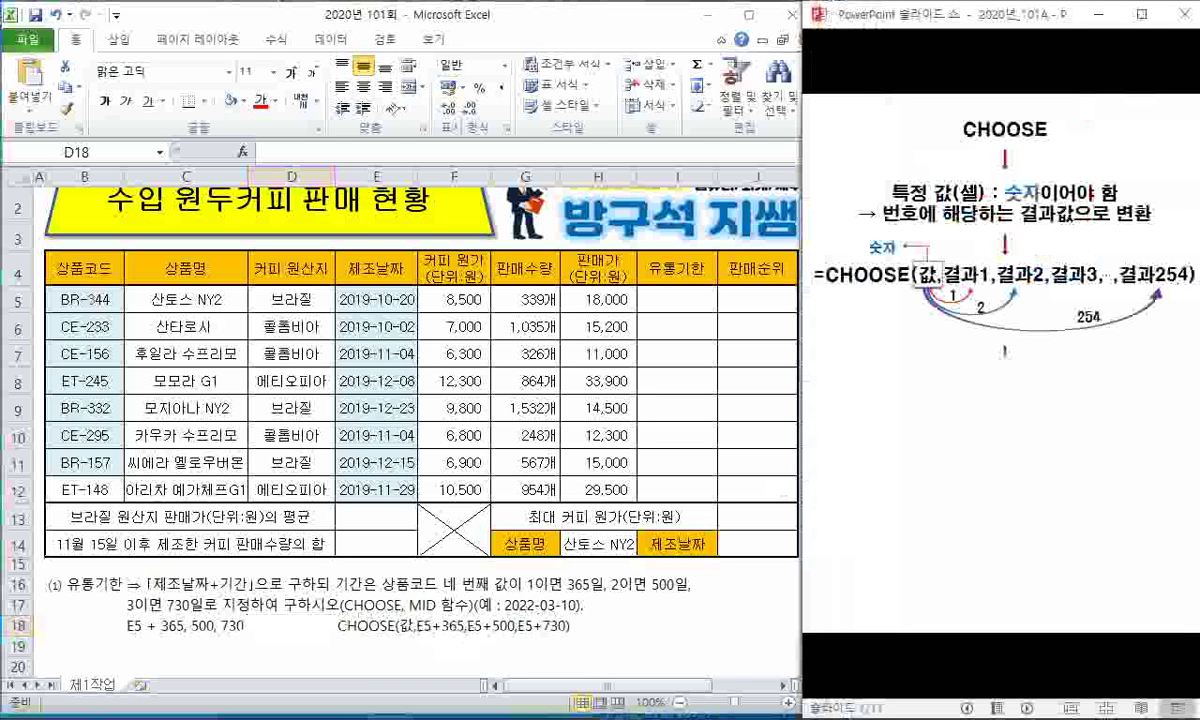
click(876, 485)
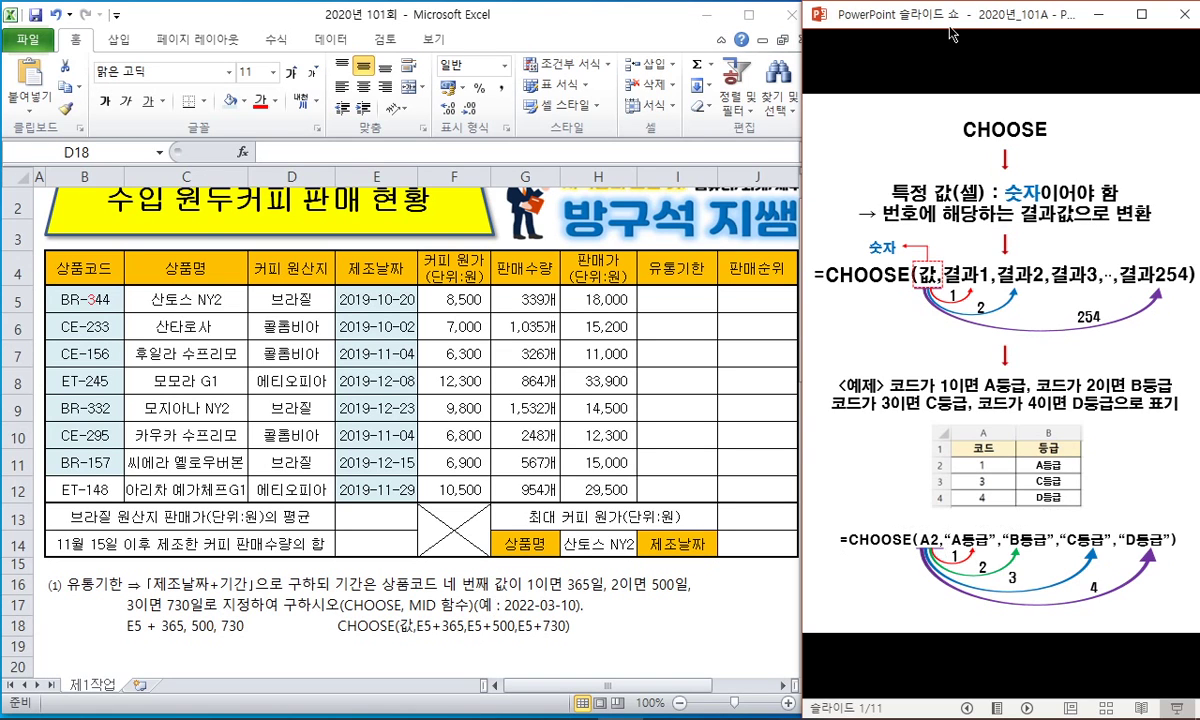
key(Right)
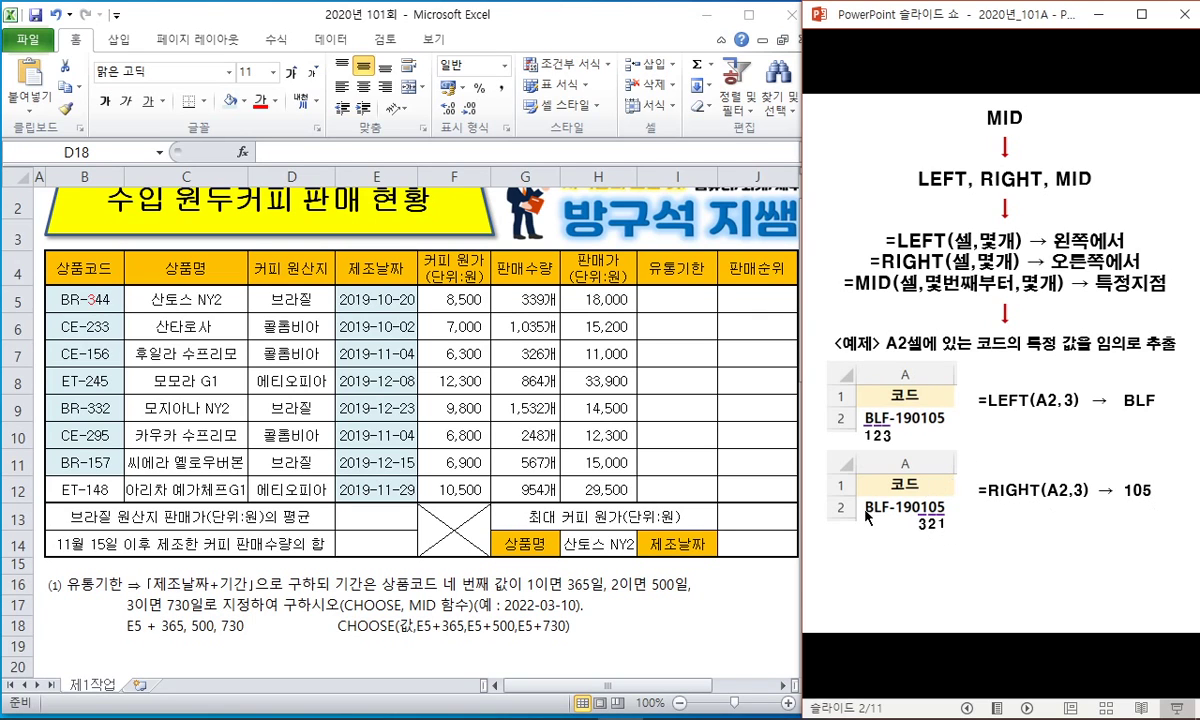
click(1137, 504)
click(1032, 556)
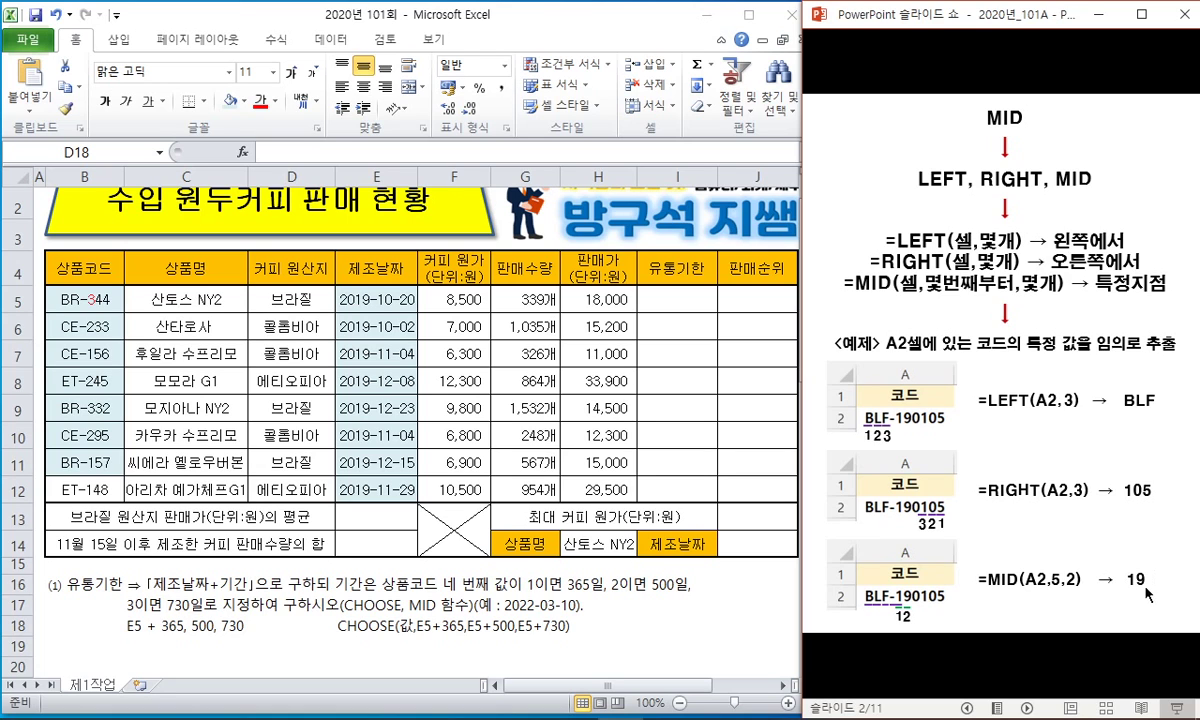
Step: Switch back to Excel and enter the note MID(B5,4,1) as text in cell E19
click(373, 640)
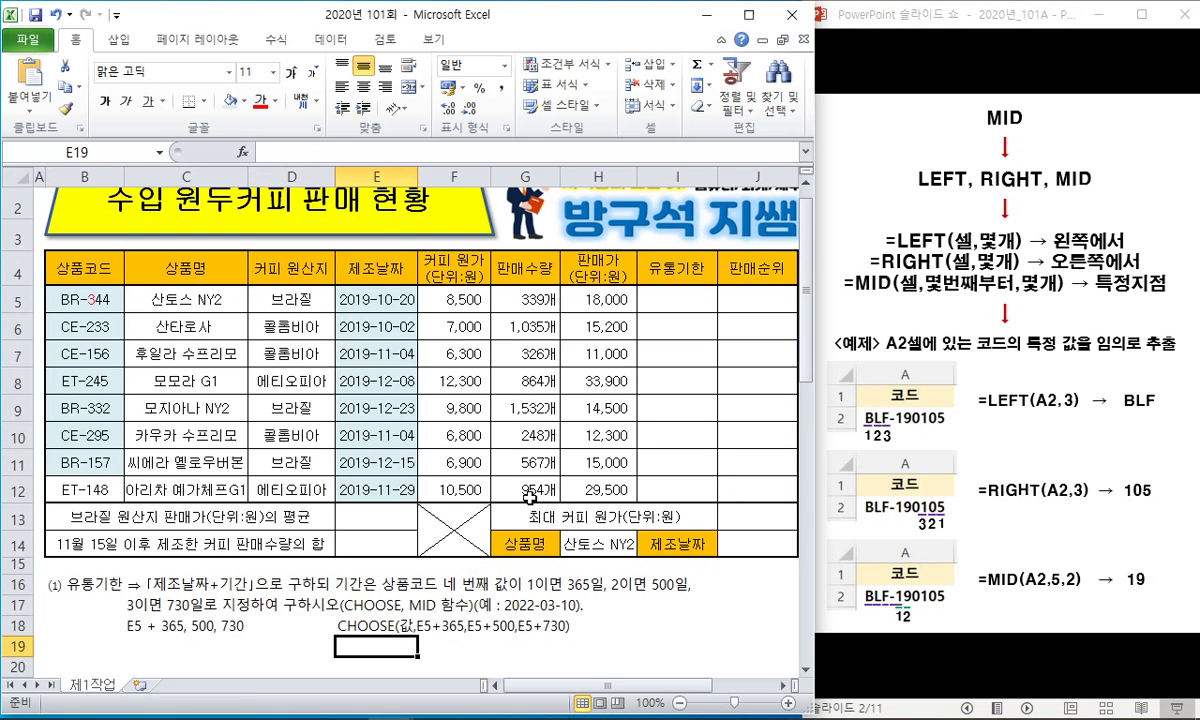
text(MID)
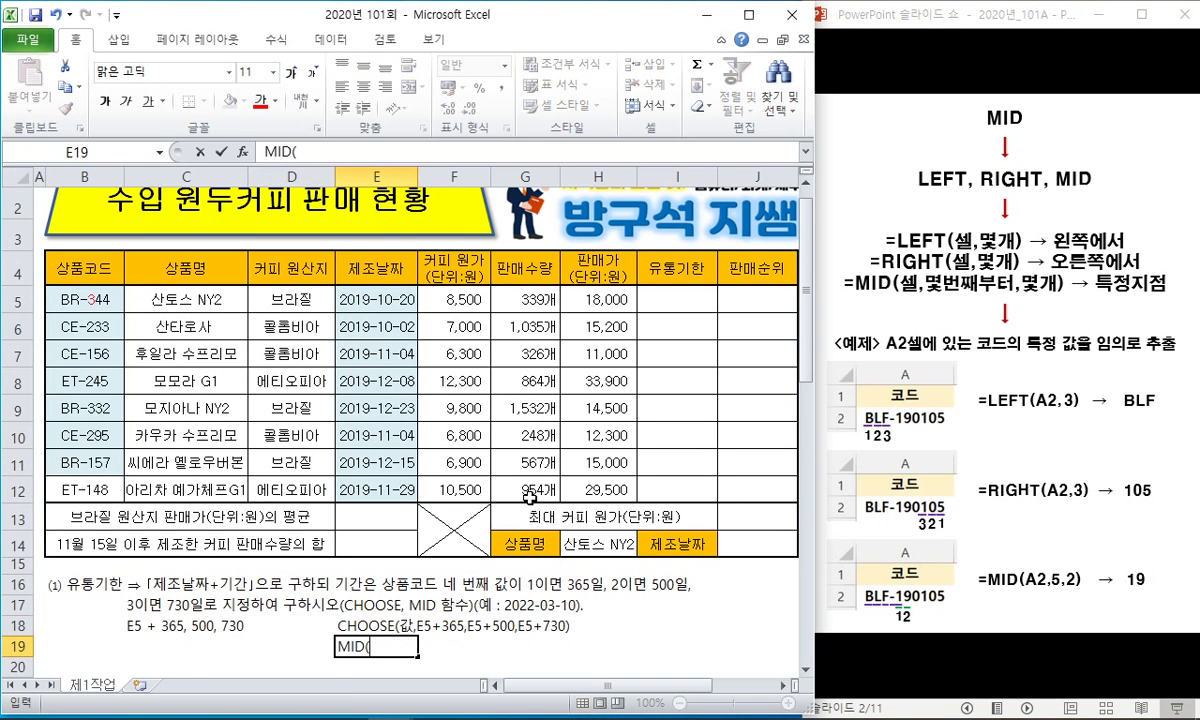
text((B5,)
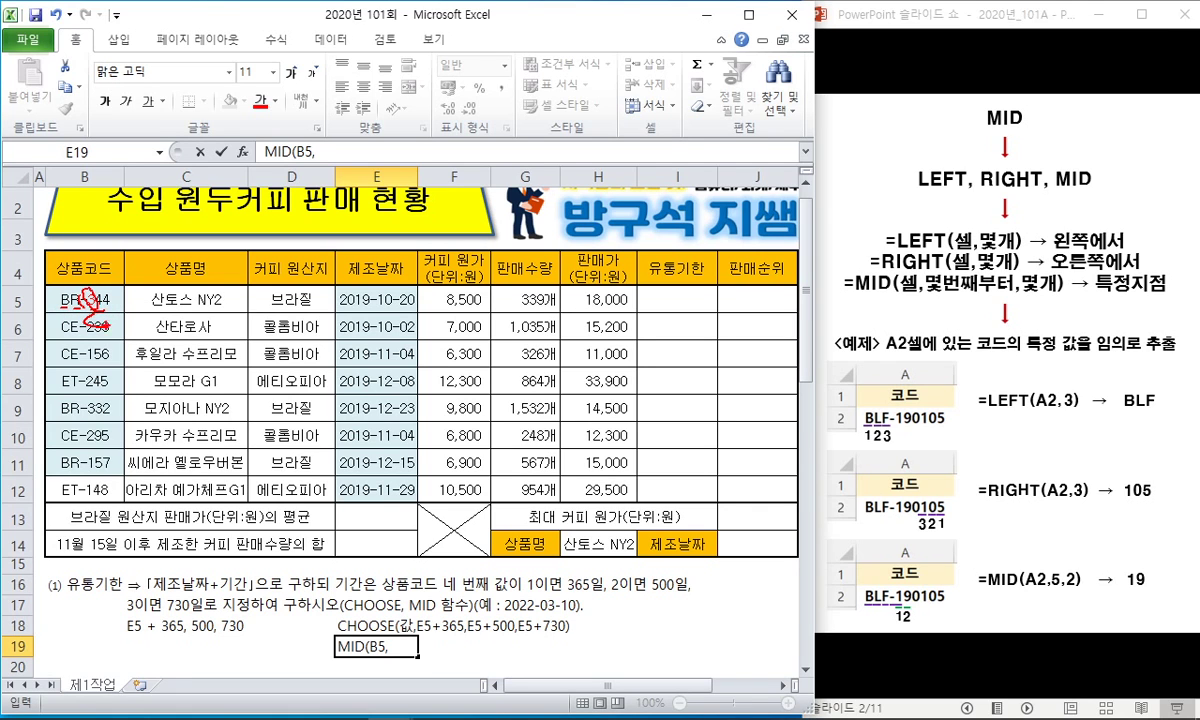
text(4)
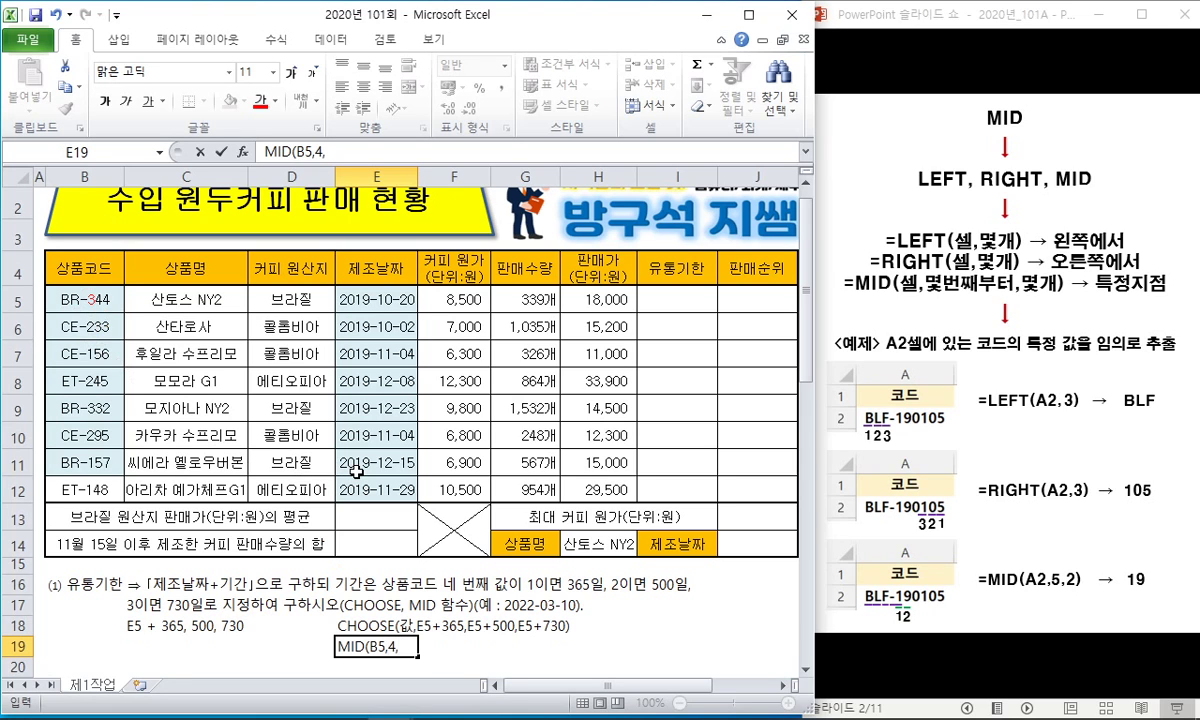
text(,1)
key(Return)
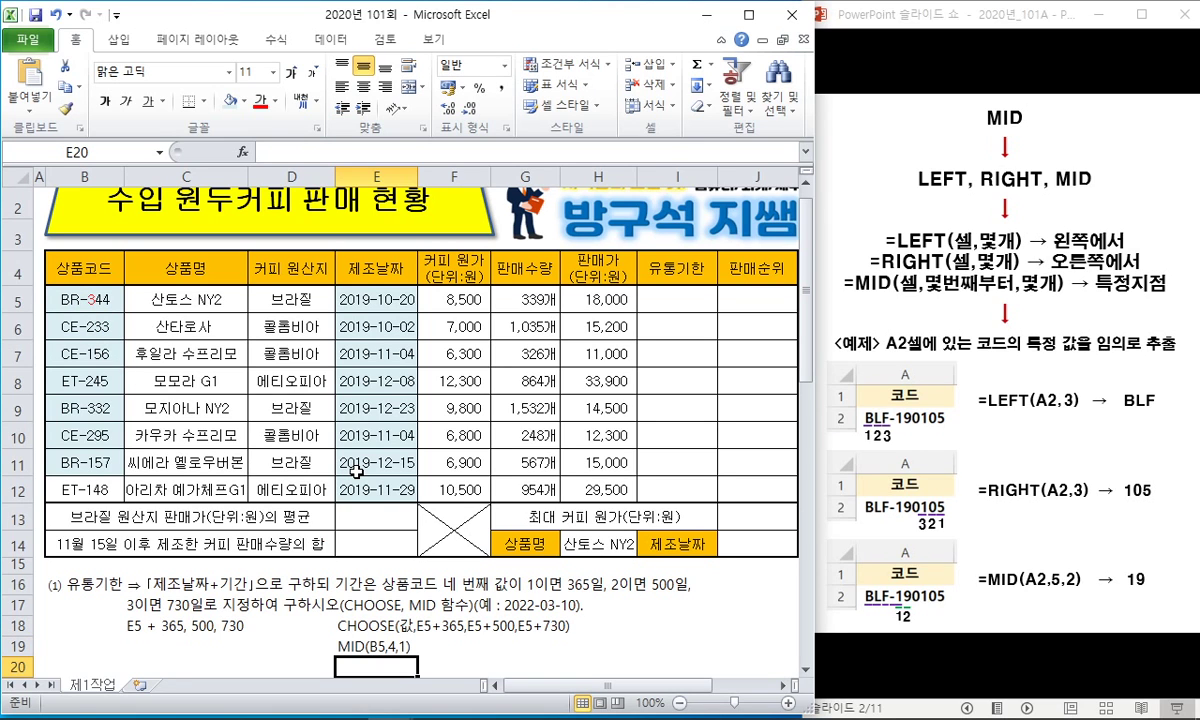
Step: Enter the formula =MID(B5,4,1) in the first 유통기한 cell, I5
key(Up)
key(Up)
key(Up)
key(Up)
key(Up)
key(Up)
key(Up)
key(Up)
key(Up)
key(Up)
key(Up)
key(Up)
key(Up)
key(Up)
key(Up)
key(Up)
key(Up)
key(Right)
key(Right)
key(Right)
key(Down)
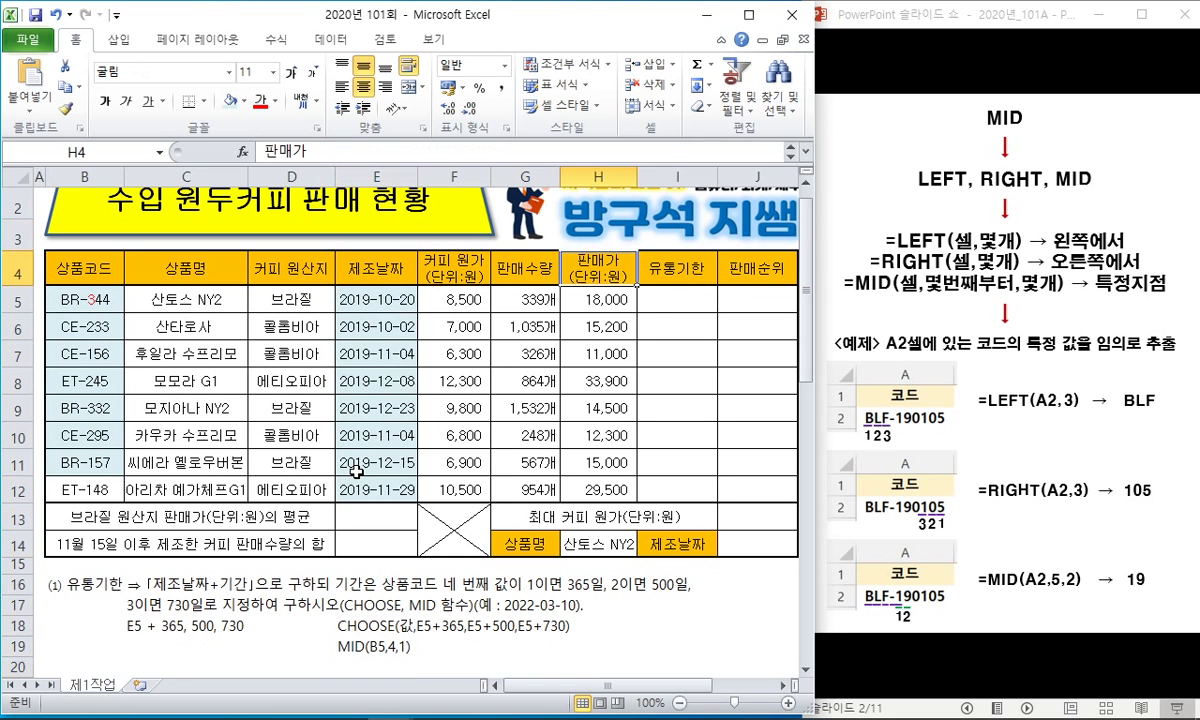
key(Right)
key(Down)
text(=mid()
key(Left)
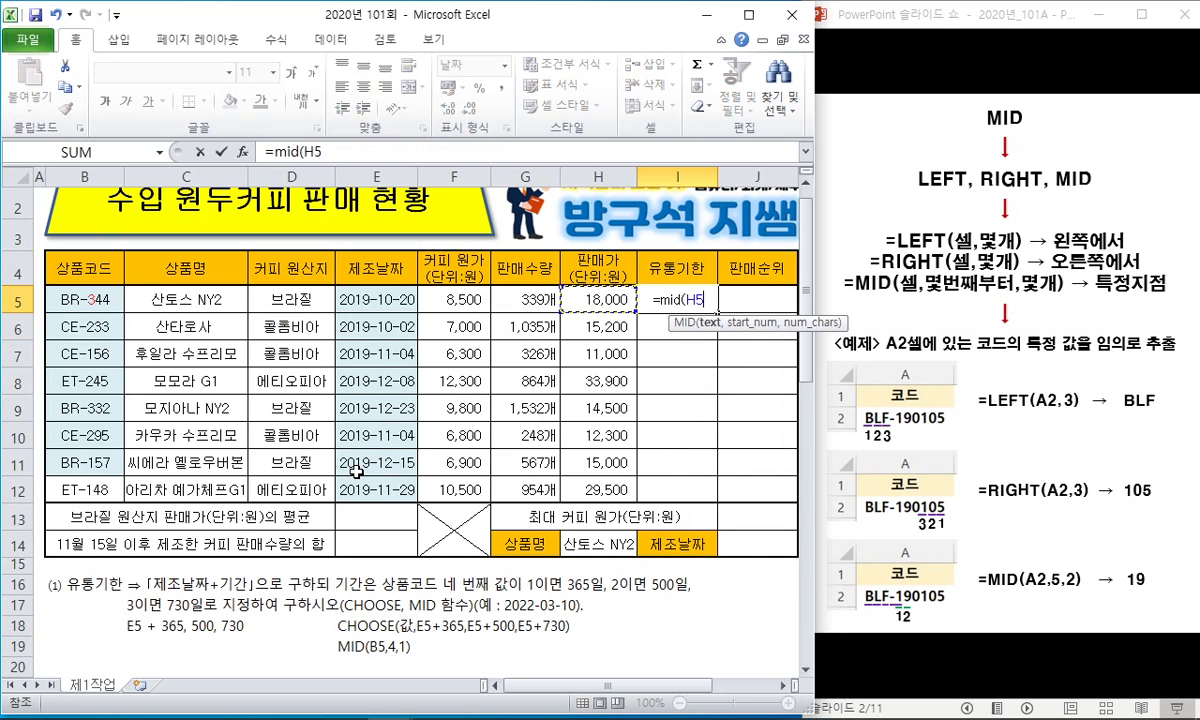
key(Left)
key(Left)
key(Left)
key(Left)
key(Left)
key(Left)
text(,4)
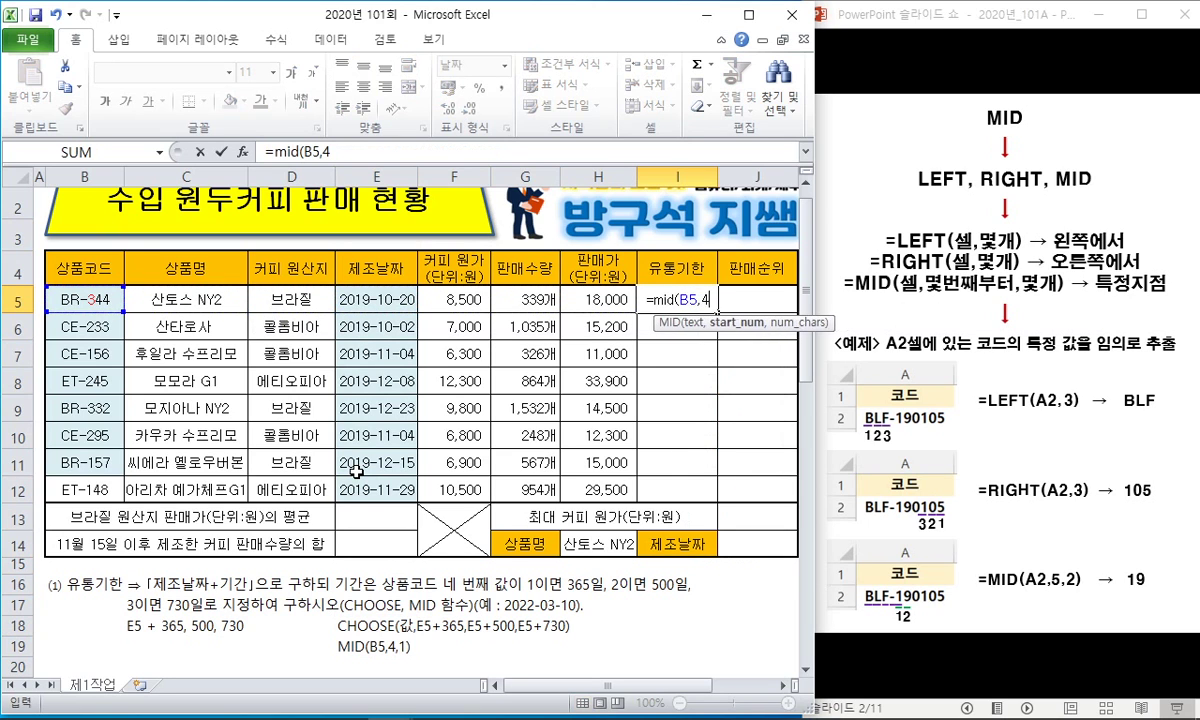
text(,1))
key(Return)
key(Up)
text(c)
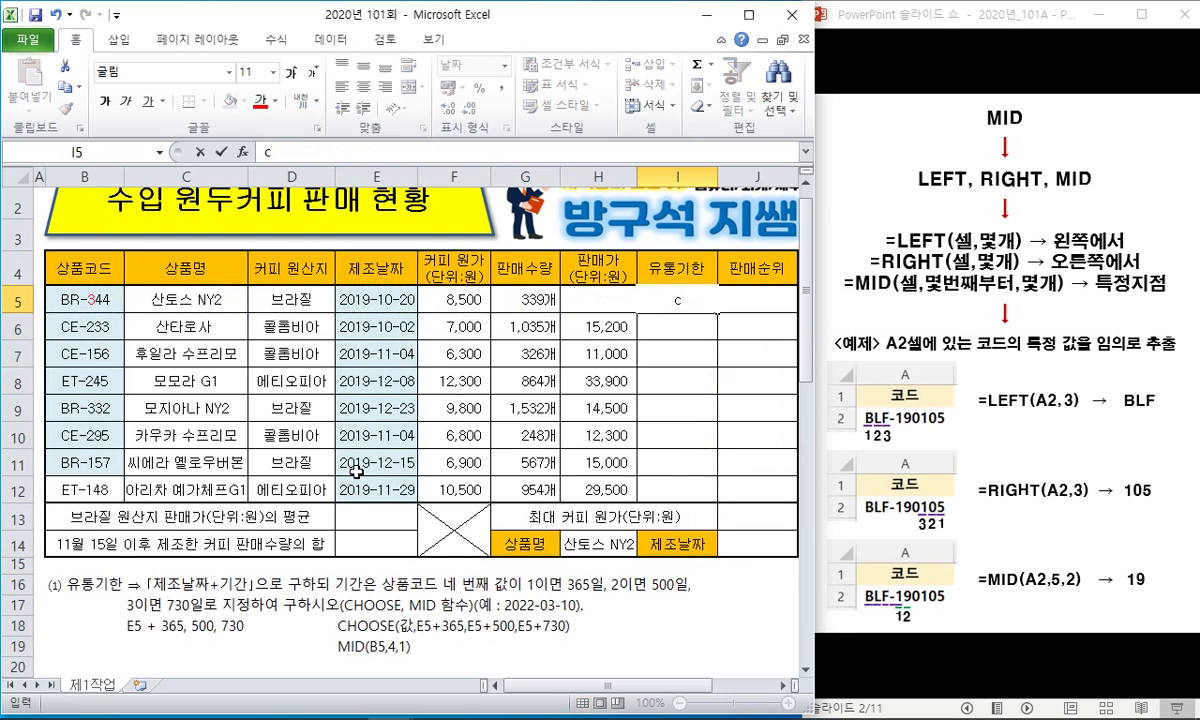
key(Escape)
key(F2)
key(Left)
key(BackSpace)
key(Return)
key(Up)
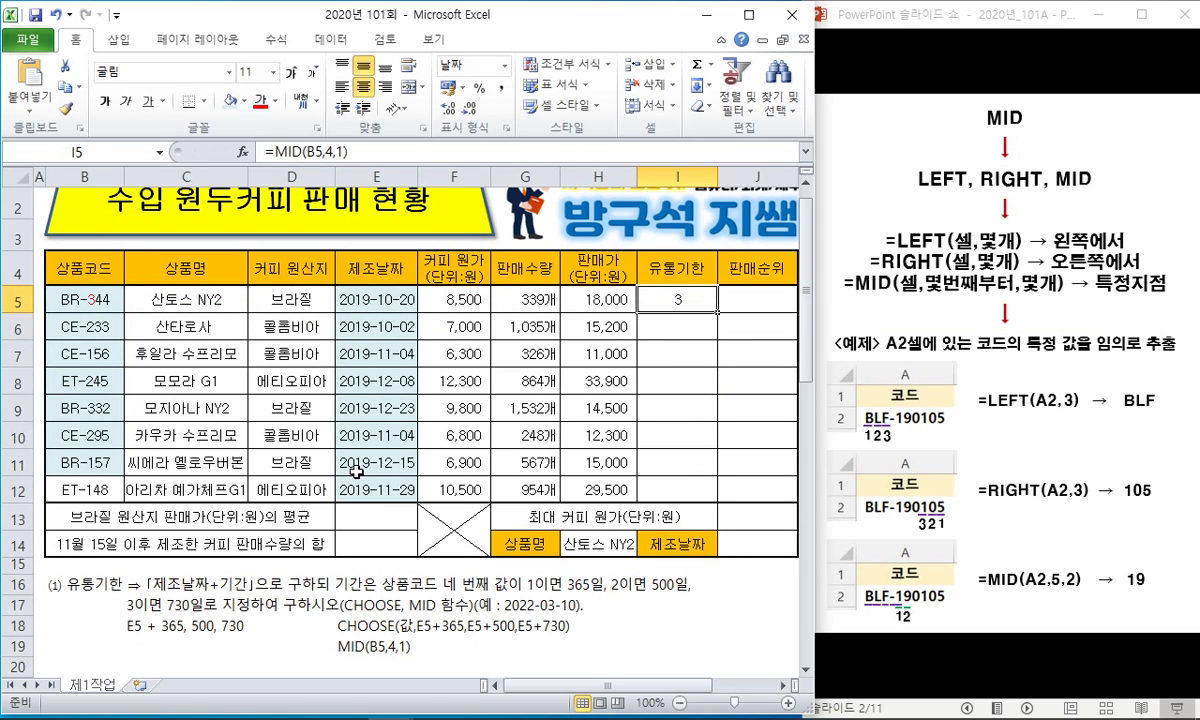
Step: Copy the MID formula from I5 down through I12, pasting the formula only
key(ctrl+c)
key(ctrl+shift+Down)
key(shift+Down)
key(shift+Up)
key(shift+Up)
key(shift+Up)
key(shift+Right)
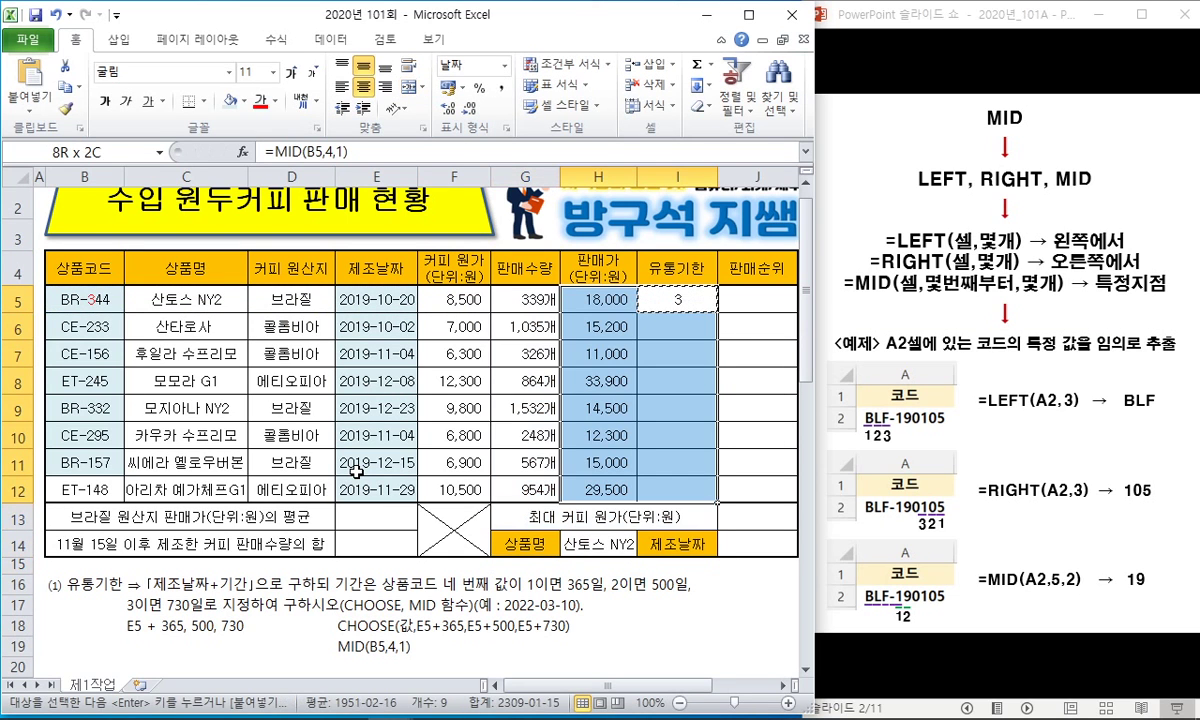
key(shift+F10)
key(s)
key(Escape)
key(shift+Right)
key(shift+F10)
key(s)
key(Return)
key(f)
key(Return)
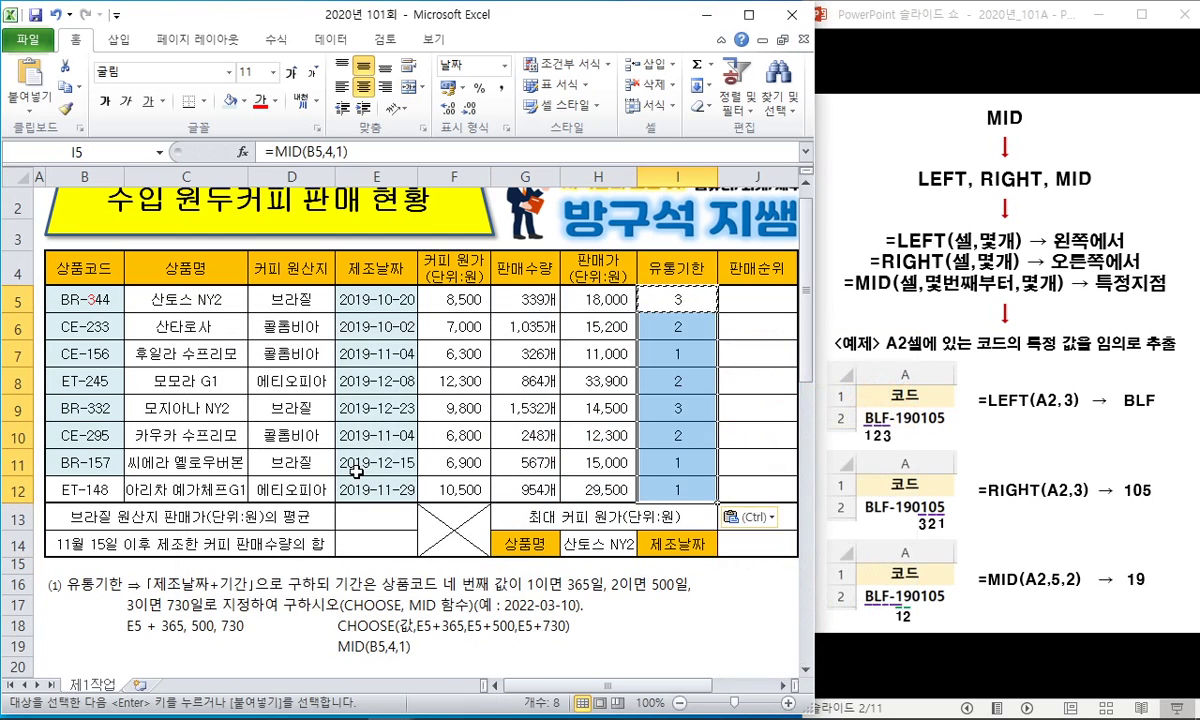
key(Escape)
Step: Check the I5:I12 results against the 상품코드 values and set the font colour of cell B5 to black
click(100, 322)
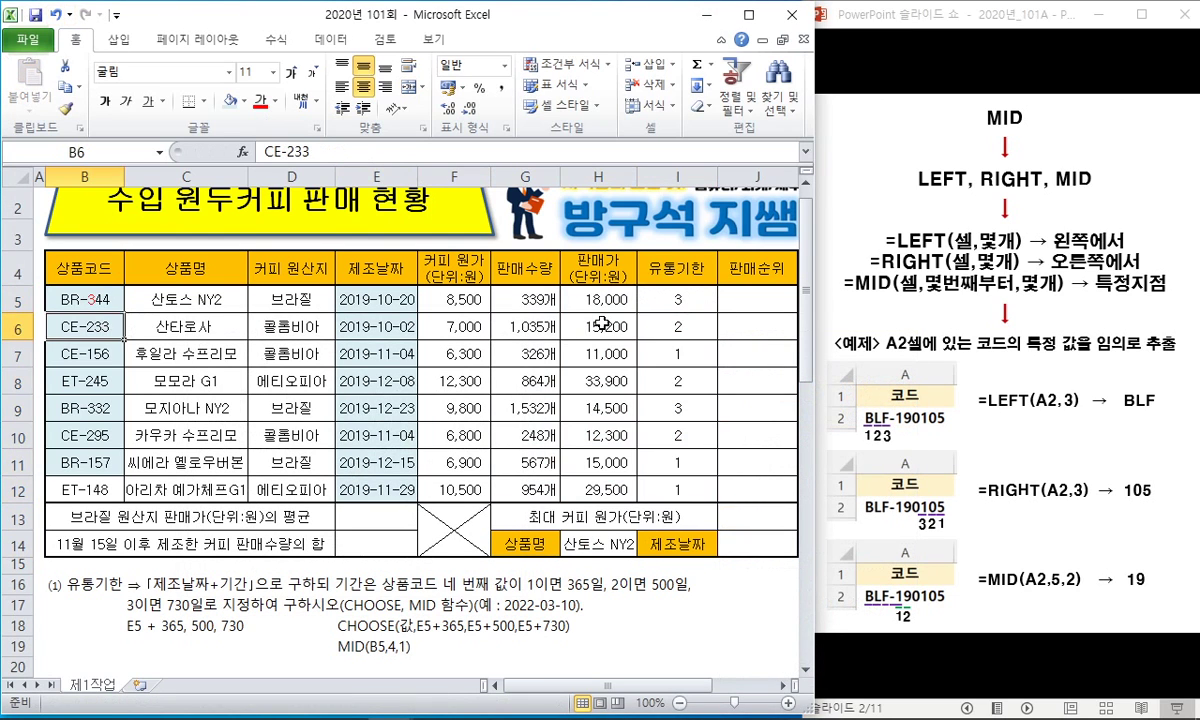
drag(677, 299, 677, 490)
click(101, 316)
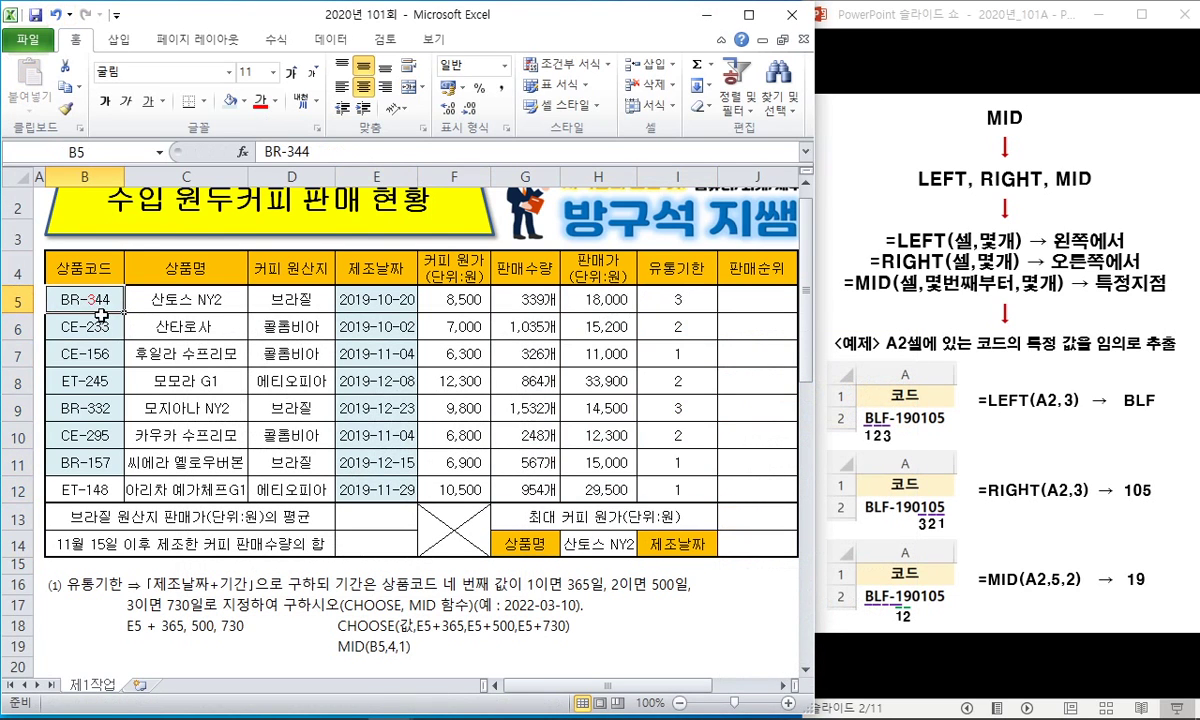
click(276, 101)
click(628, 287)
click(677, 299)
drag(677, 299, 690, 485)
click(690, 485)
click(680, 300)
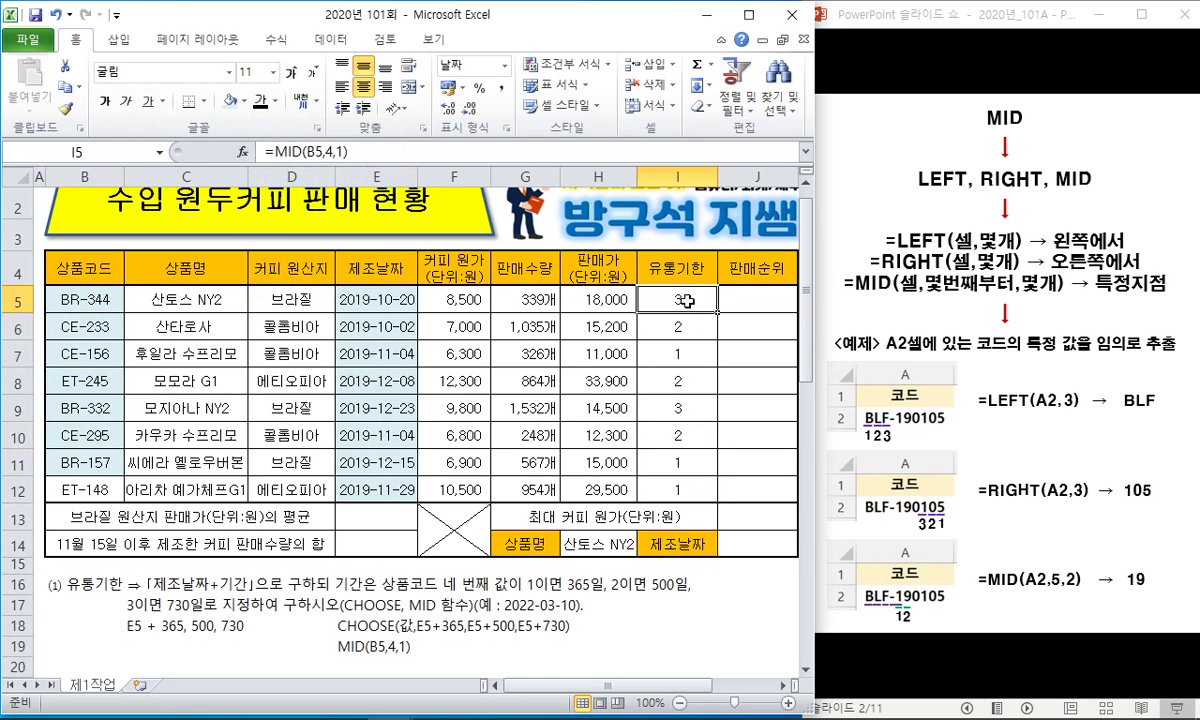
Step: Delete the MID note from cell E19
click(386, 646)
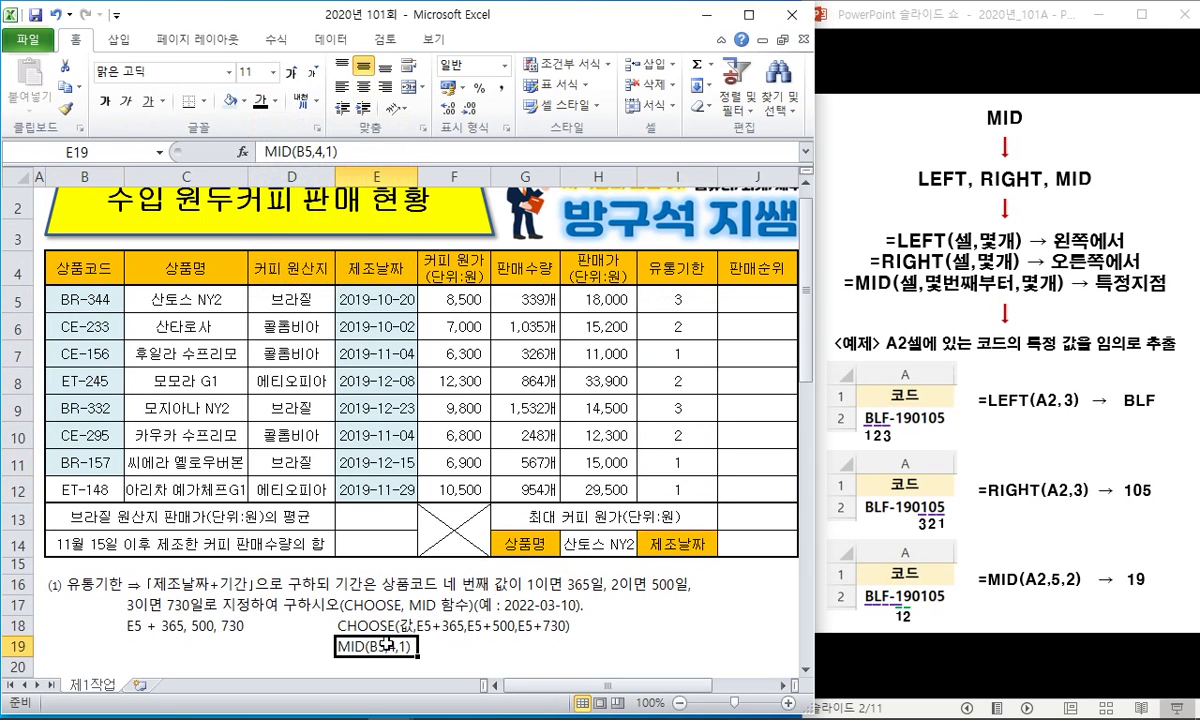
key(Delete)
click(677, 345)
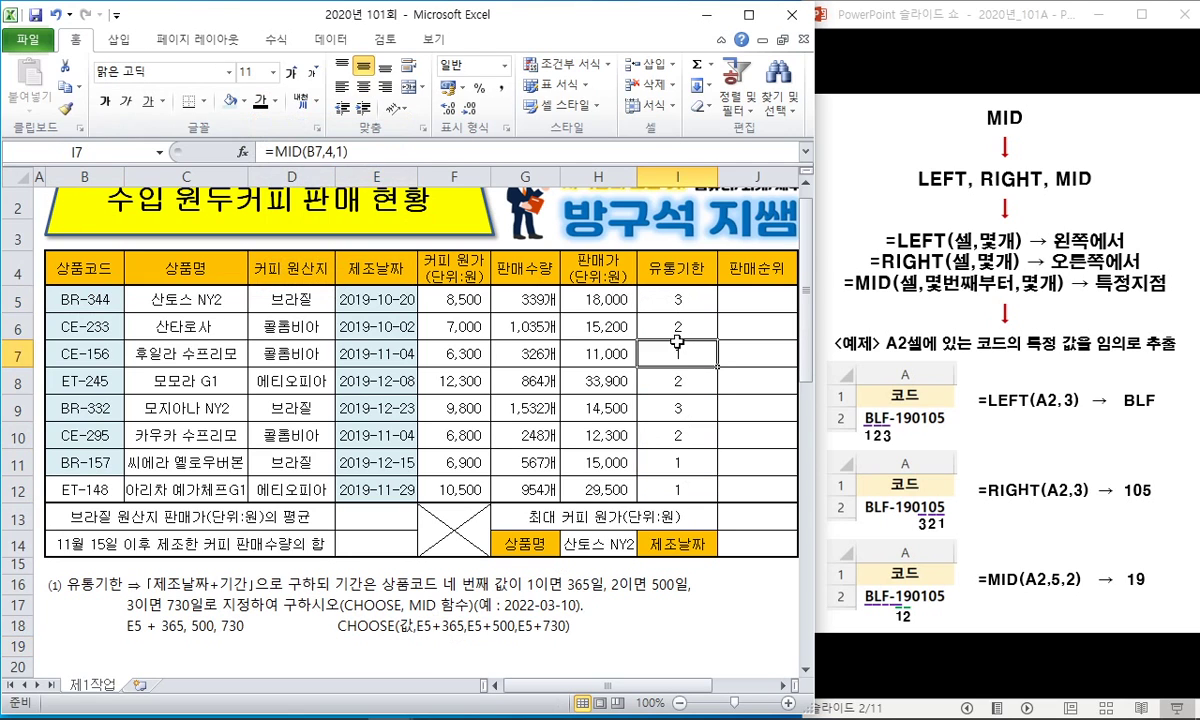
click(677, 380)
click(645, 430)
Step: Compare the 값 argument in the E18 note with the MID(B5,4,1) part of the formula in I5
click(385, 627)
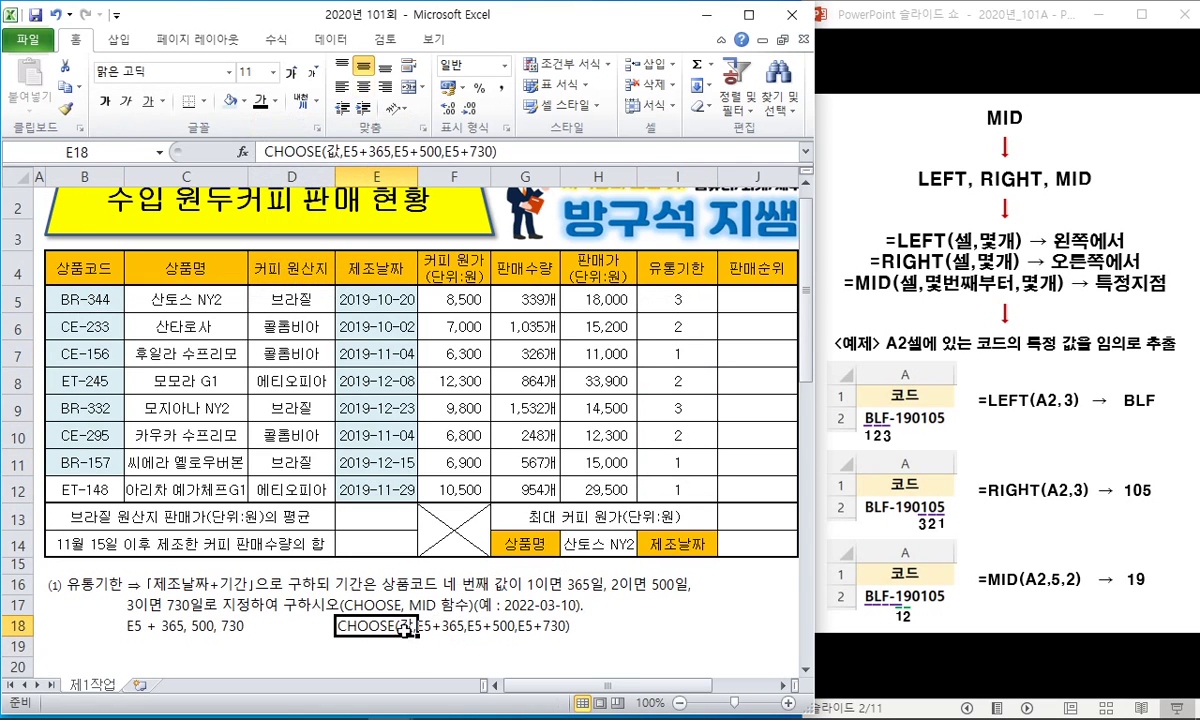
click(594, 300)
drag(346, 151, 277, 151)
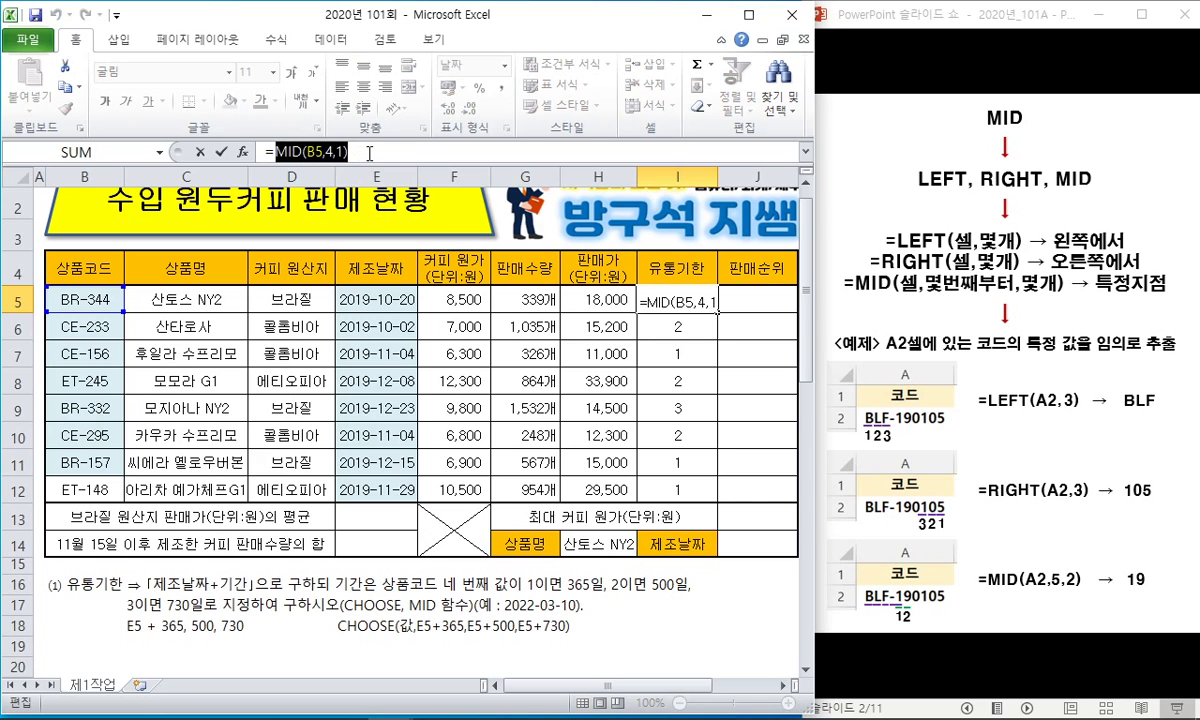
click(259, 150)
Step: Switch to the PowerPoint slide show and restart it from the CHOOSE slide
click(962, 127)
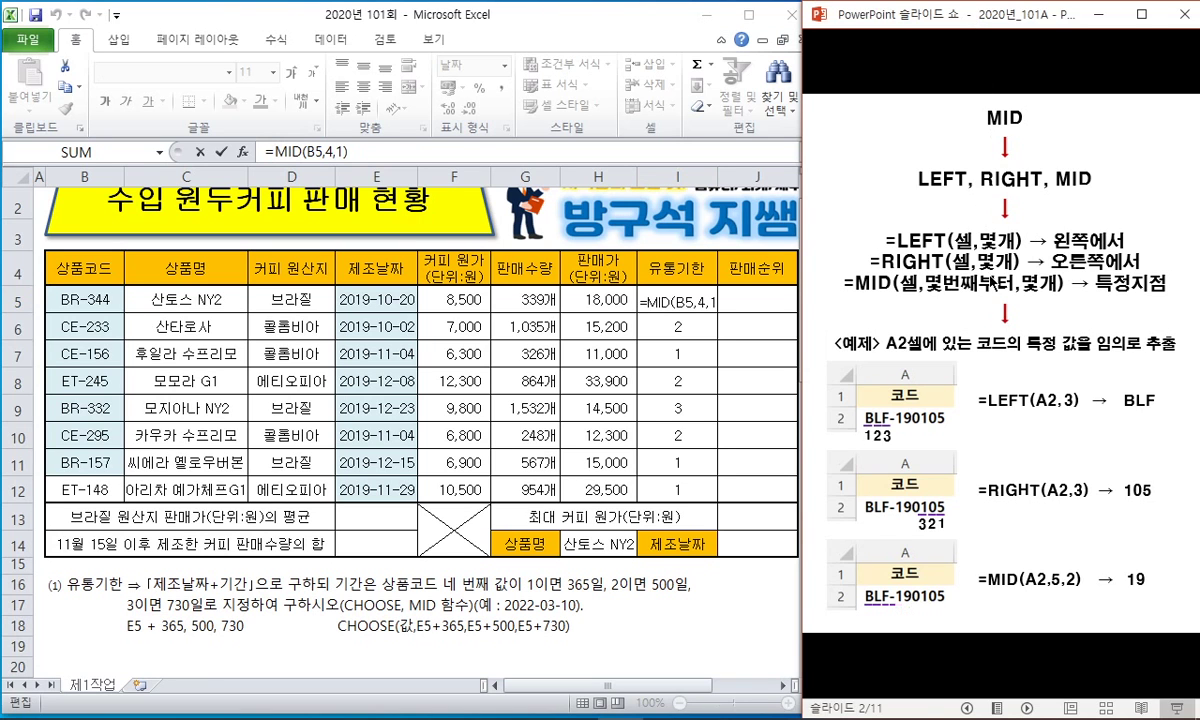
key(Escape)
key(F5)
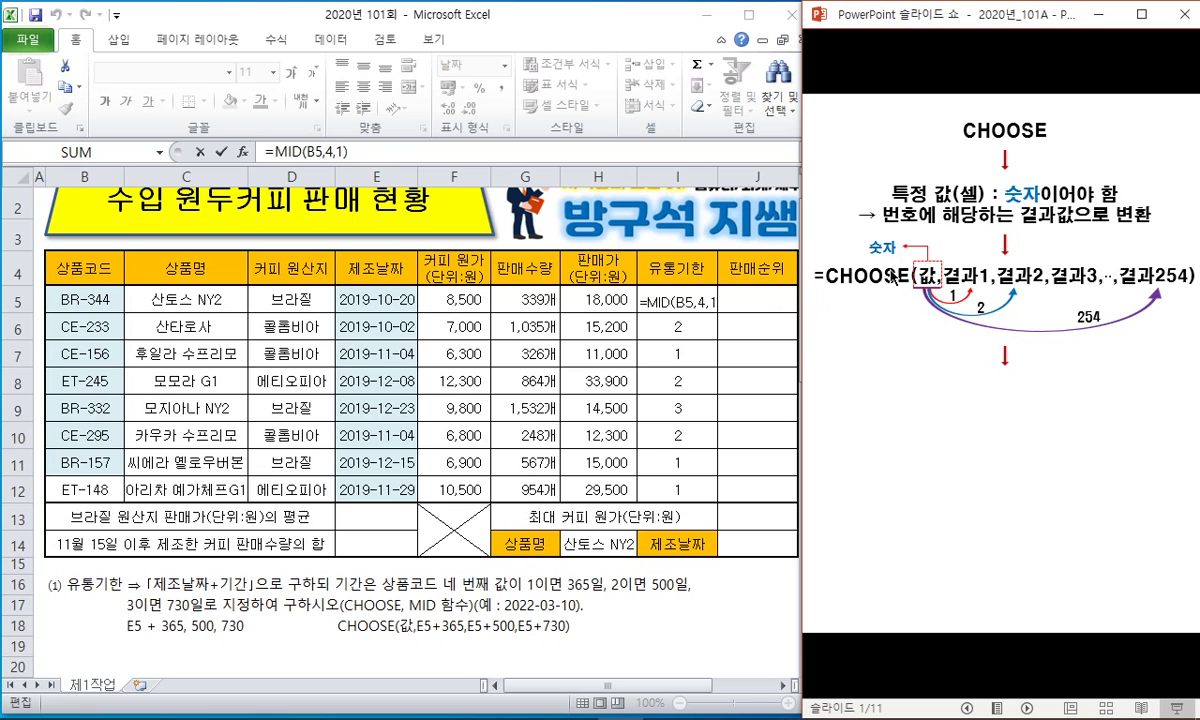
Step: Switch back to Excel and wrap I5's MID(B5,4,1) in a CHOOSE function as its index argument
click(695, 300)
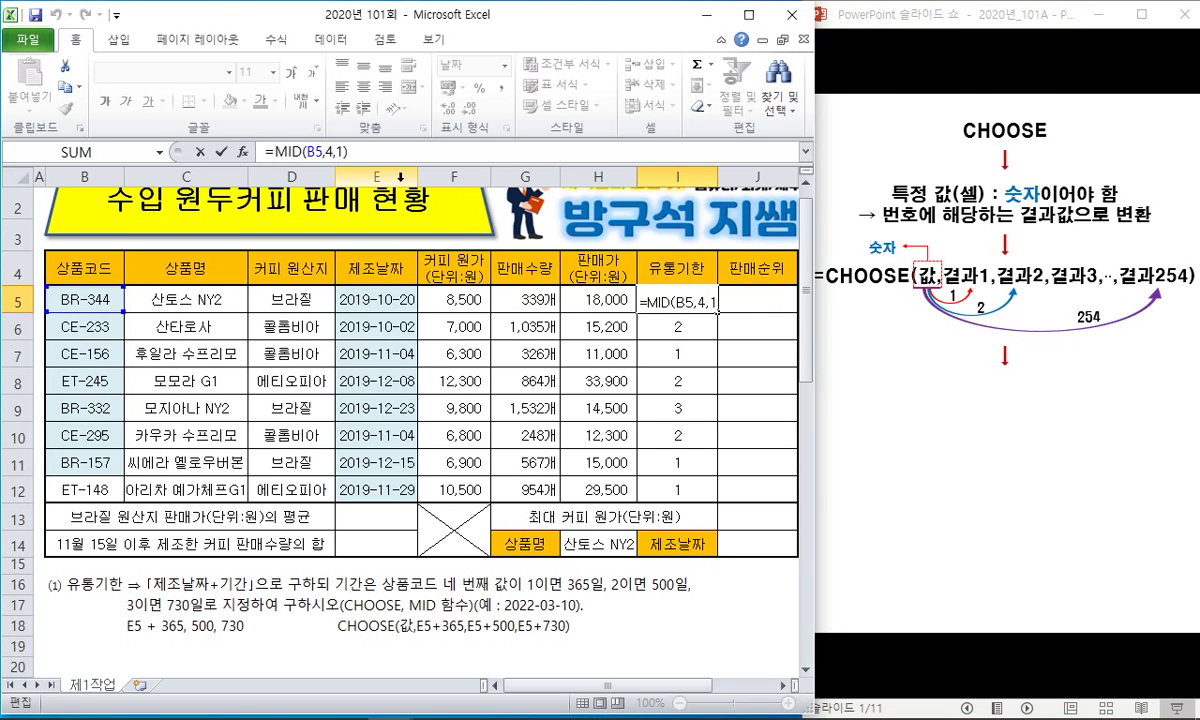
click(269, 151)
text(c)
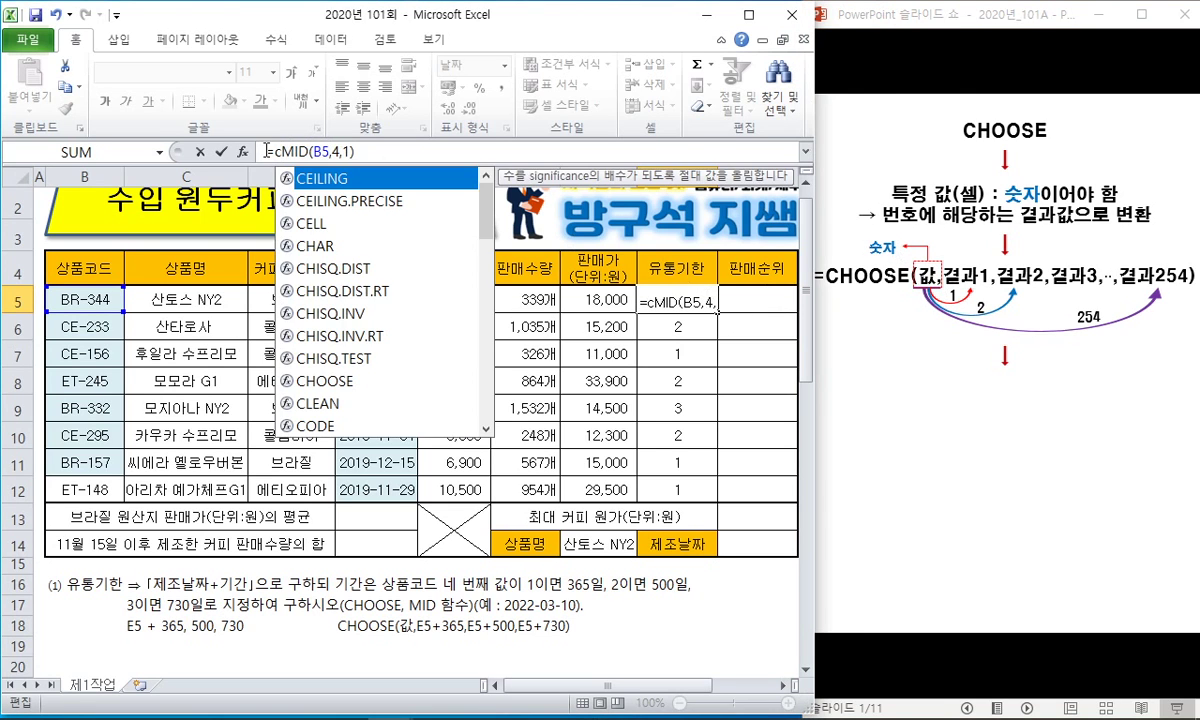
text(hoose(MID(B5)
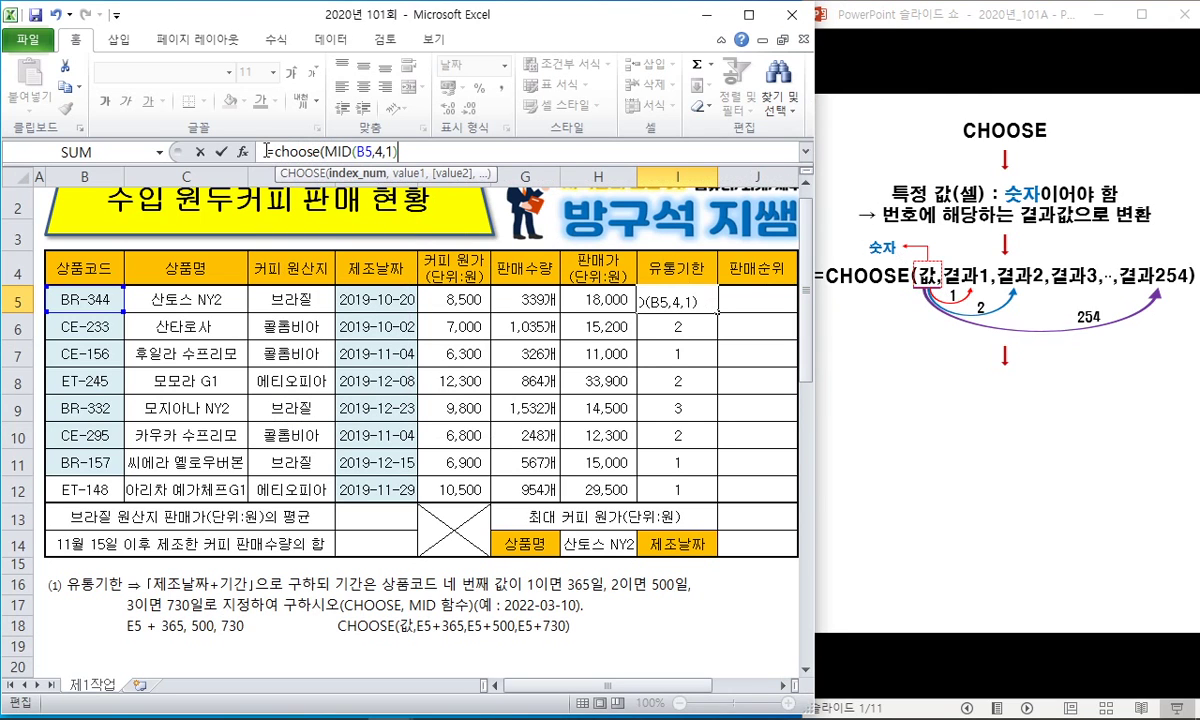
text(,)
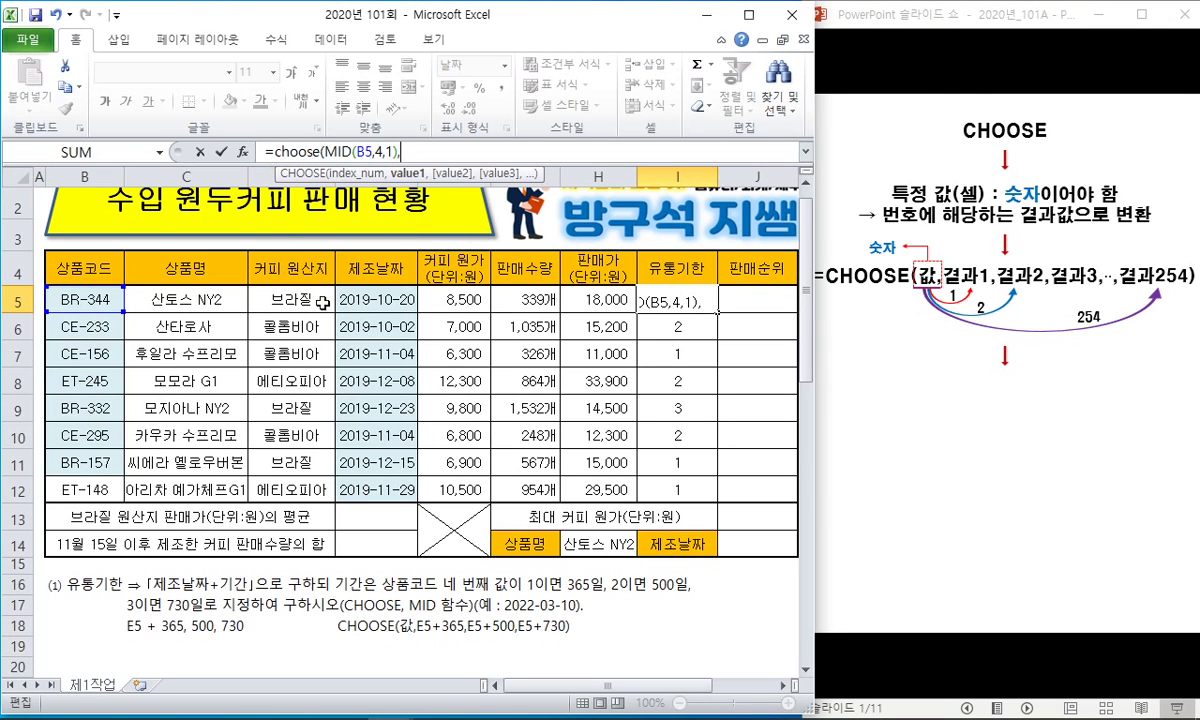
Step: Add E5+365, E5+500 and E5+730 as the CHOOSE results in I5 and enter the completed formula
click(376, 299)
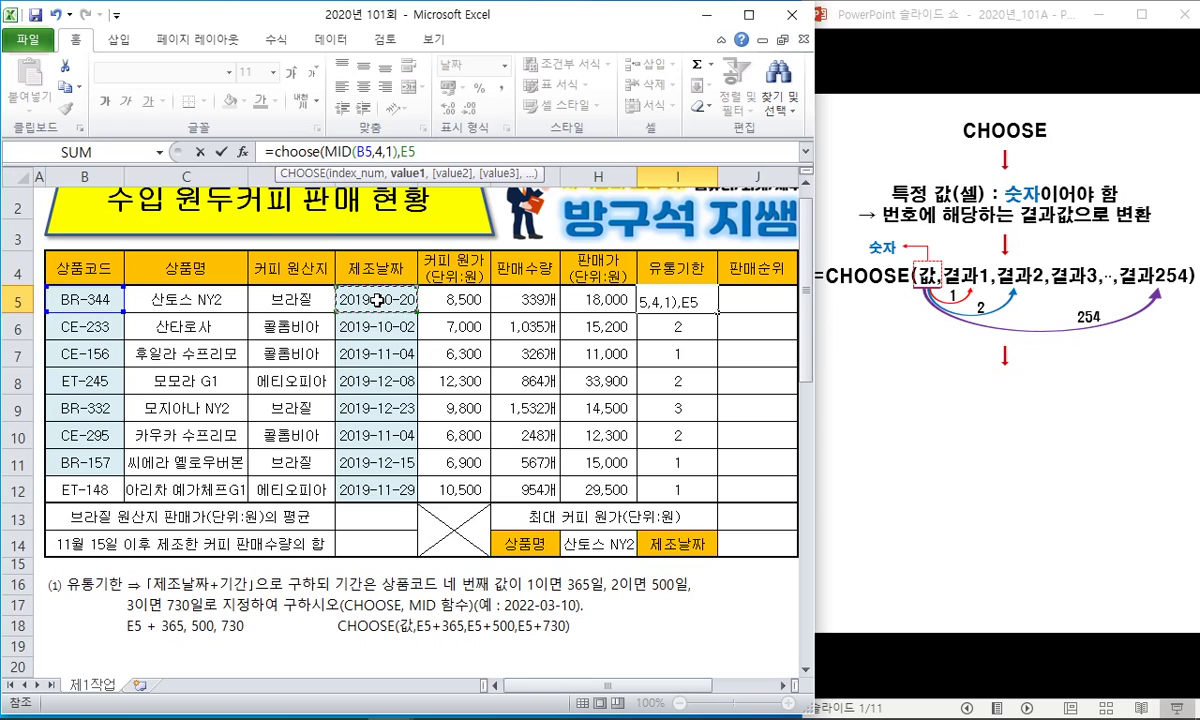
text(+365)
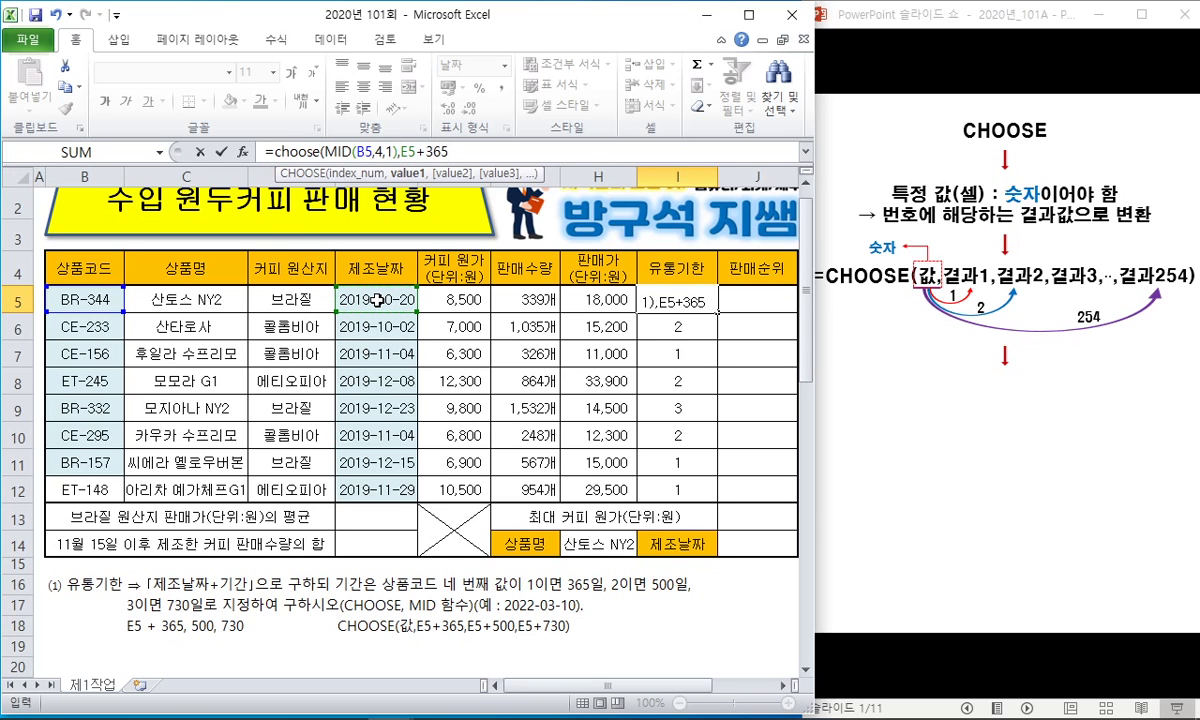
text(,)
click(378, 298)
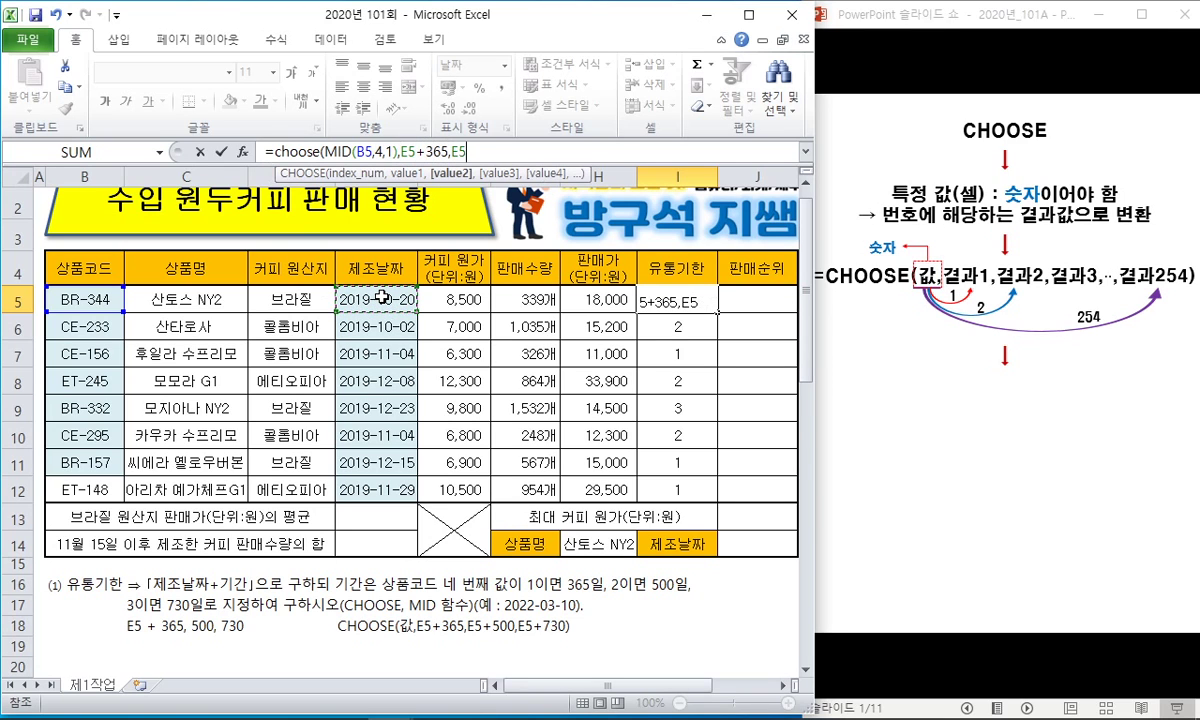
text(+500,)
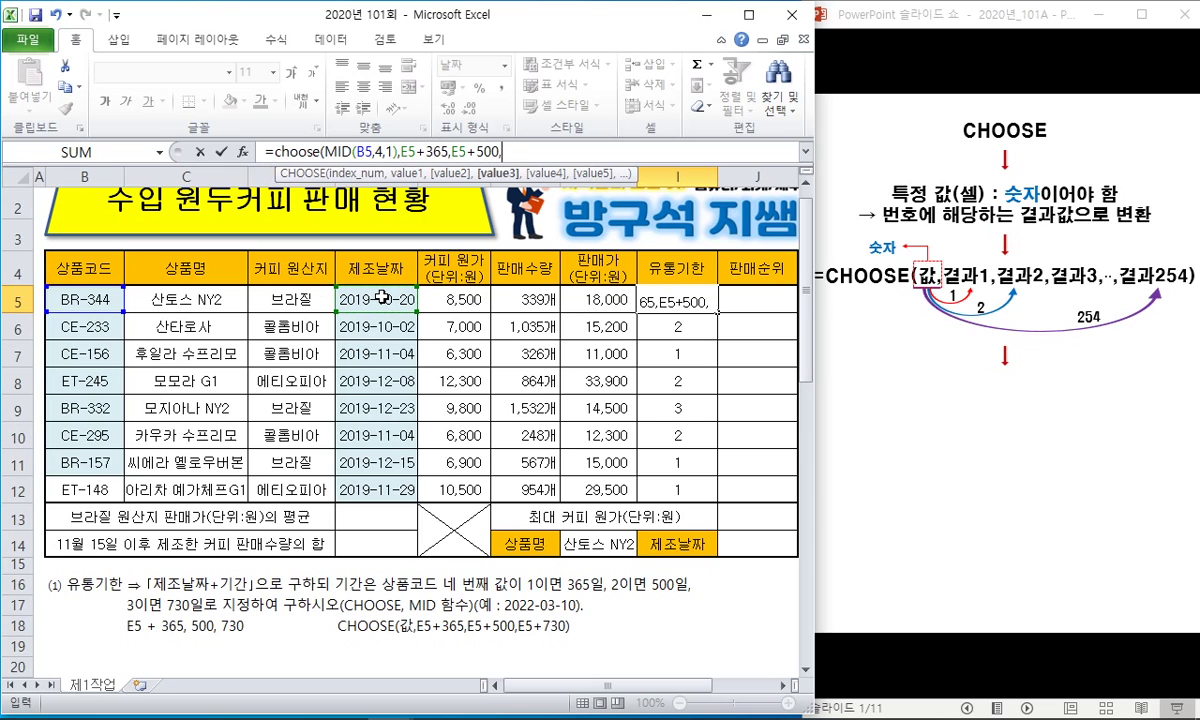
click(381, 296)
text(+730))
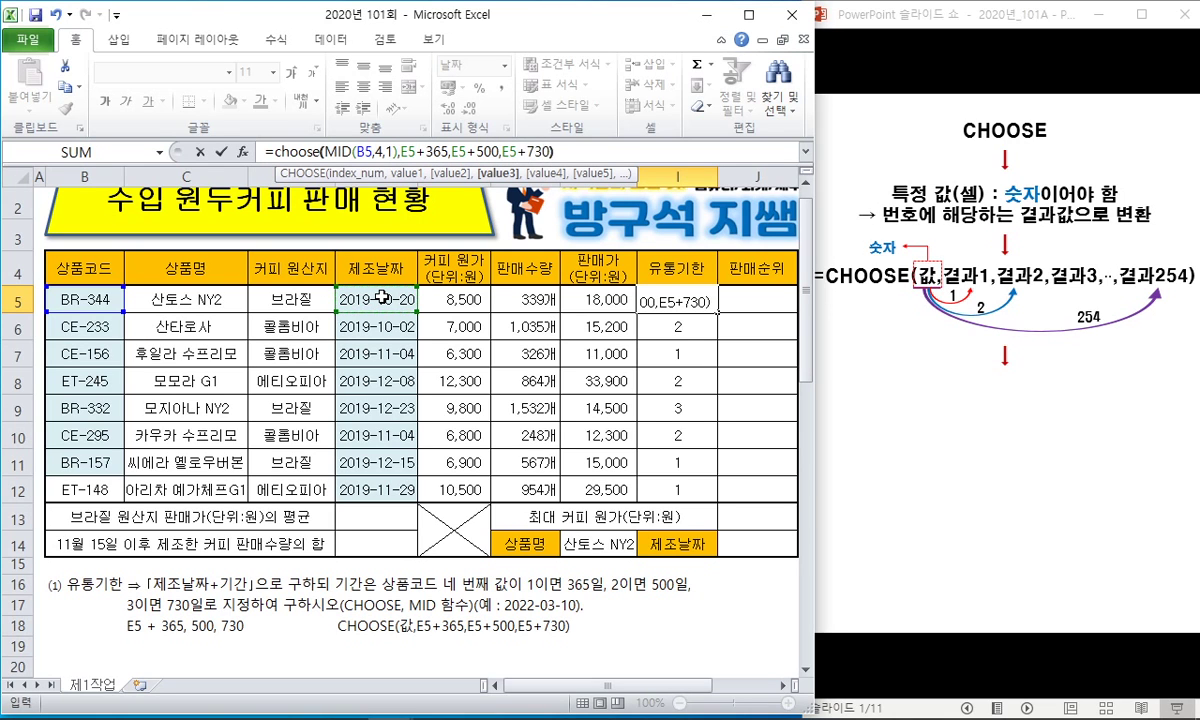
key(Return)
Step: Copy the CHOOSE formula from I5 down through I12, pasting the formula only
key(Up)
key(ctrl+c)
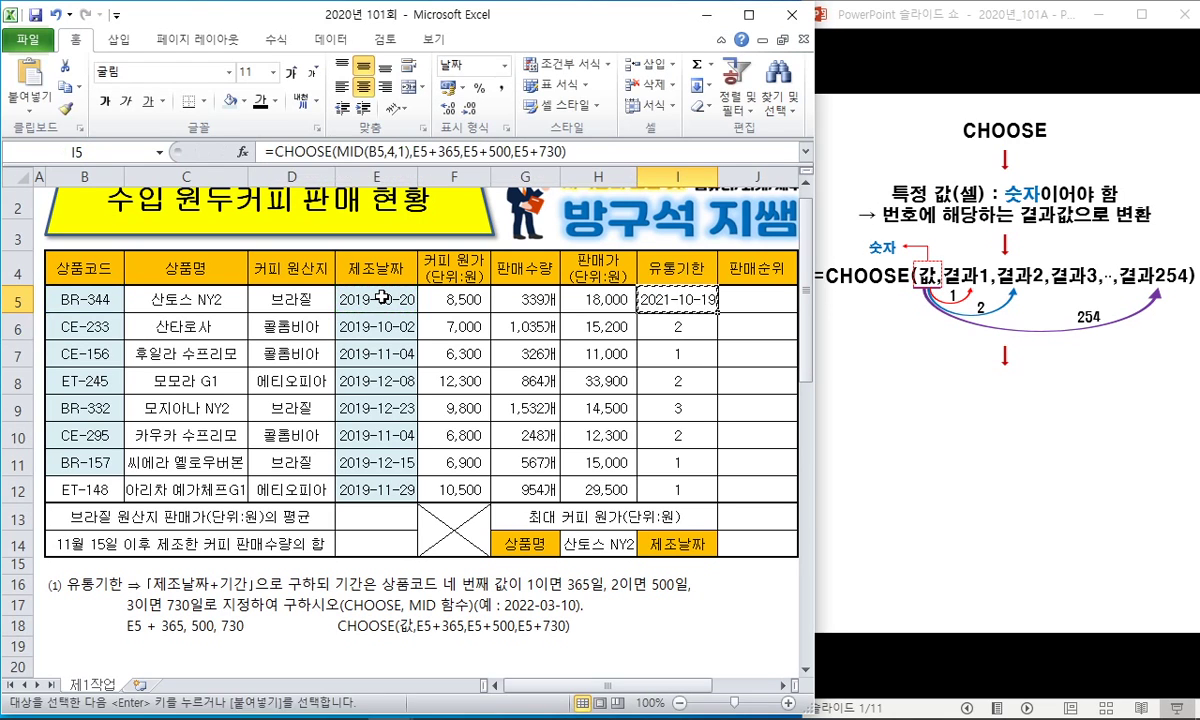
key(shift+Down)
key(shift+Down)
key(shift+Down)
key(shift+Down)
key(shift+Down)
key(shift+Down)
key(shift+Down)
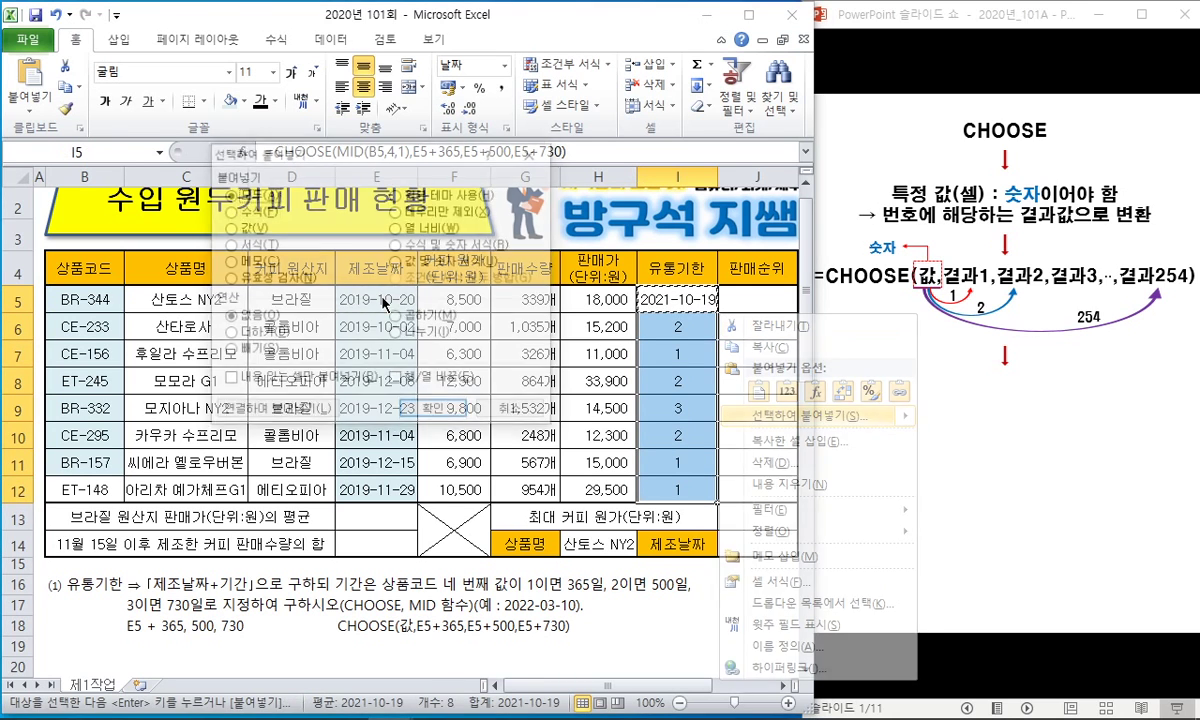
key(ctrl+v)
key(Escape)
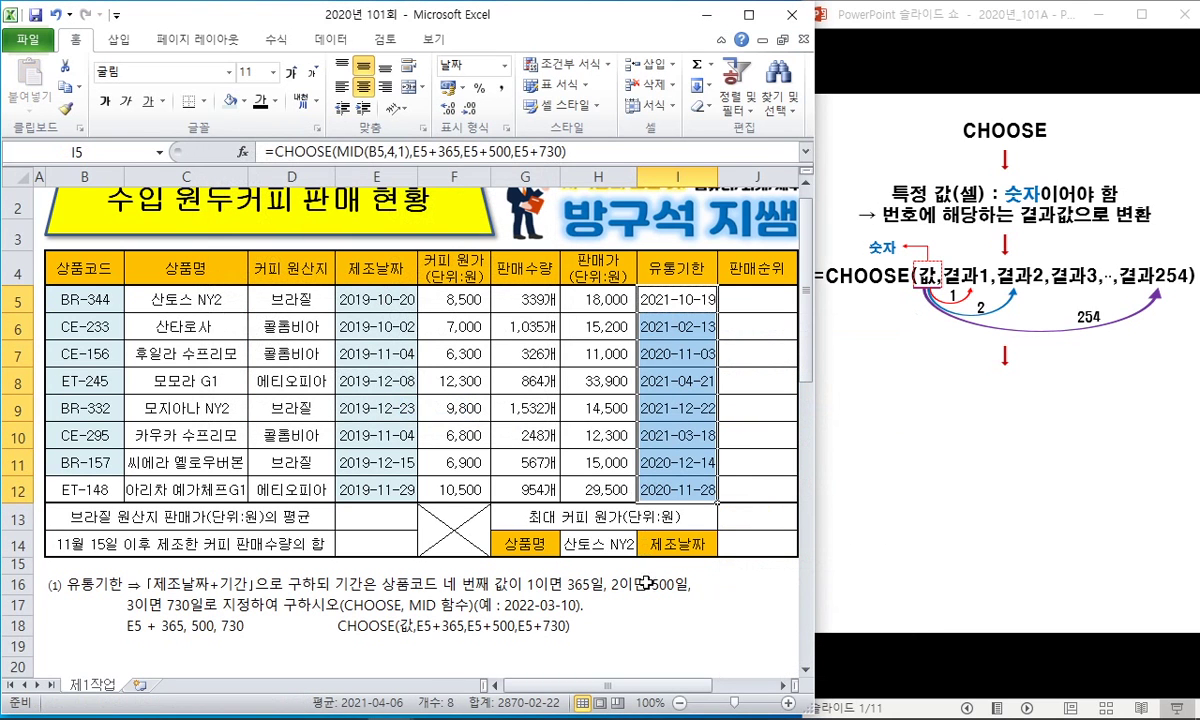
Step: Delete rows 16 to 21 containing the finished 유통기한 instructions and notes
click(607, 603)
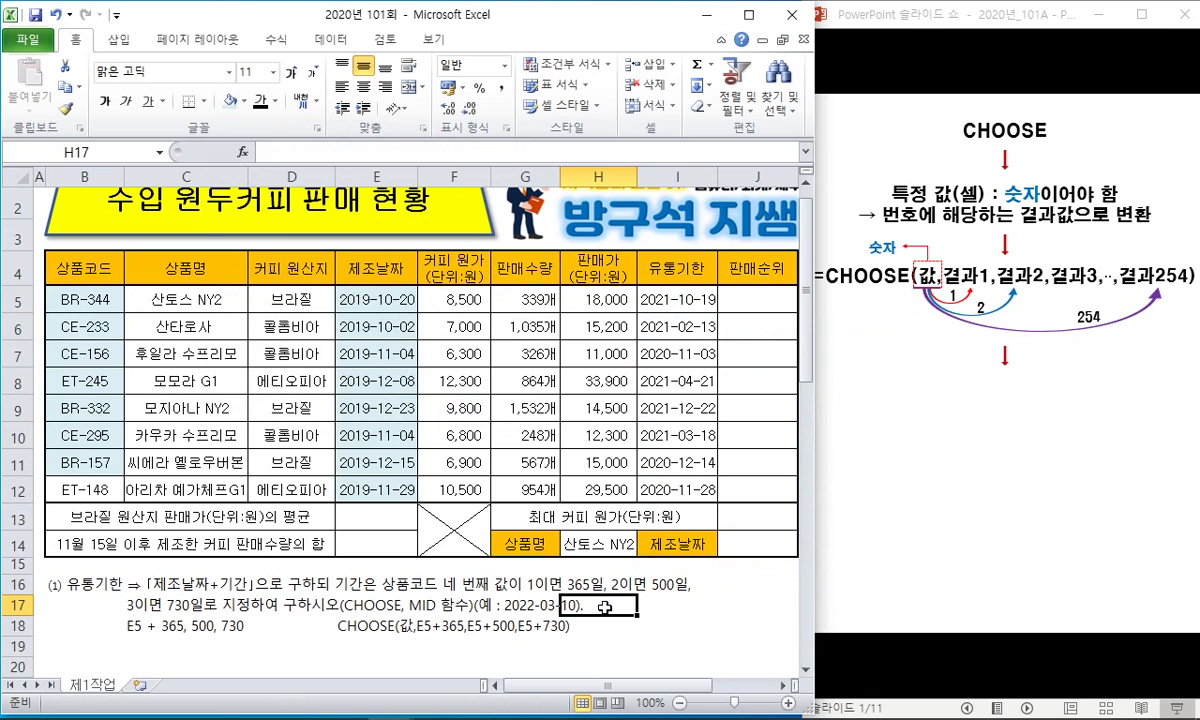
click(584, 626)
click(533, 602)
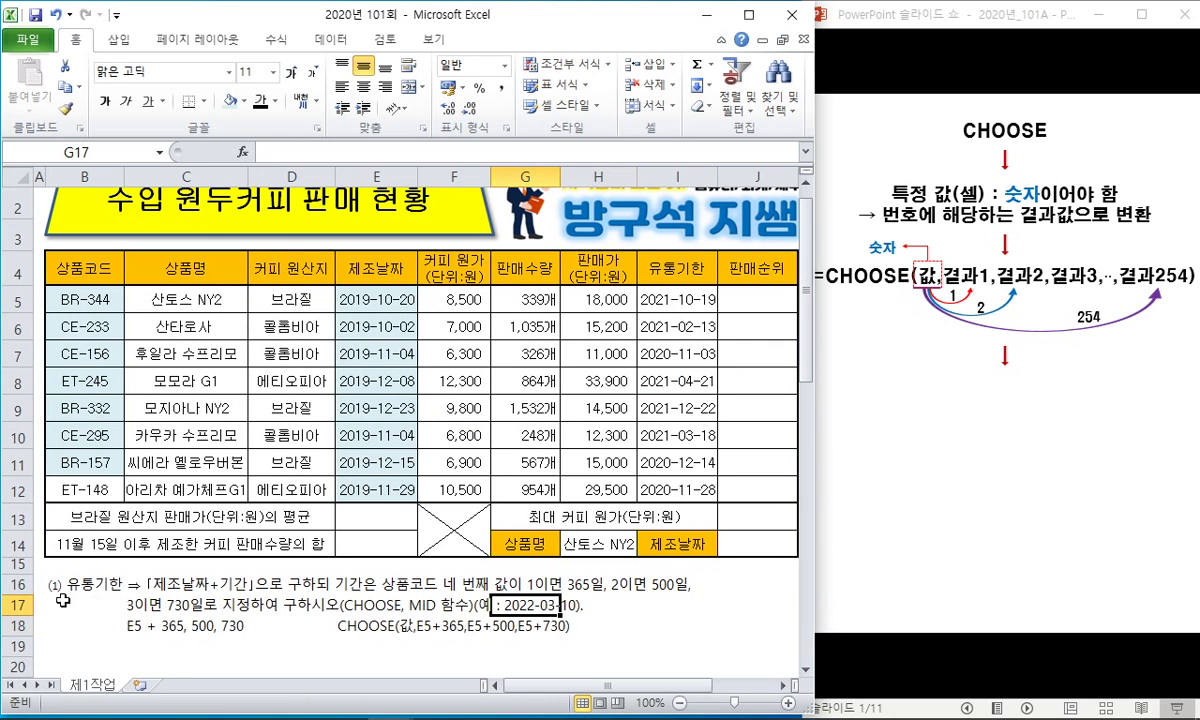
click(18, 584)
scroll(100, 577, down, 2)
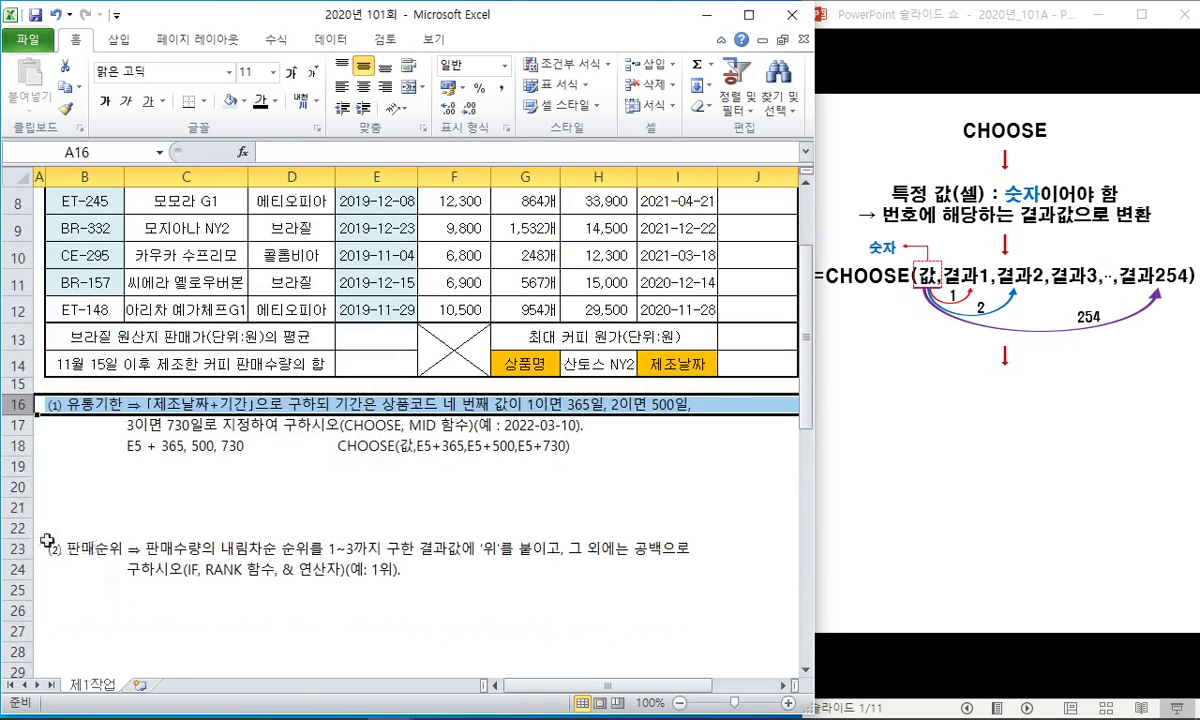
shift+click(20, 504)
right_click(20, 504)
key(d)
scroll(164, 492, up, 3)
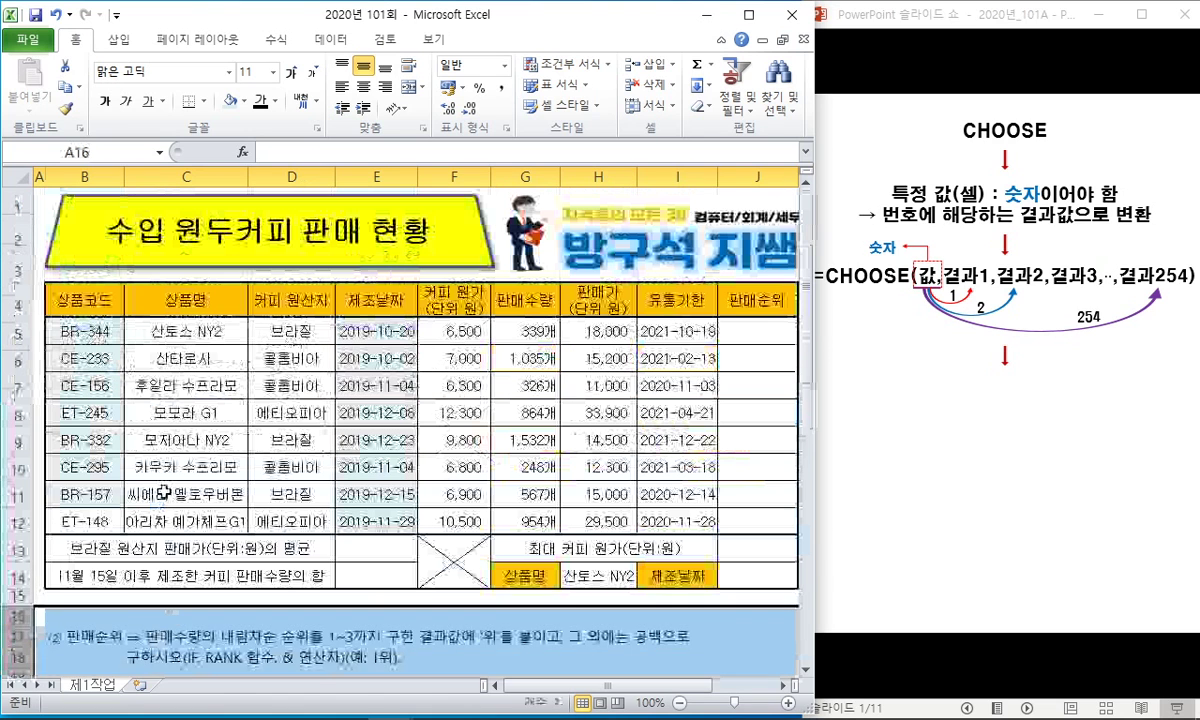
Step: Delete the blank row 16 above the 판매순위 instructions
click(113, 636)
click(20, 617)
right_click(20, 617)
key(d)
click(115, 600)
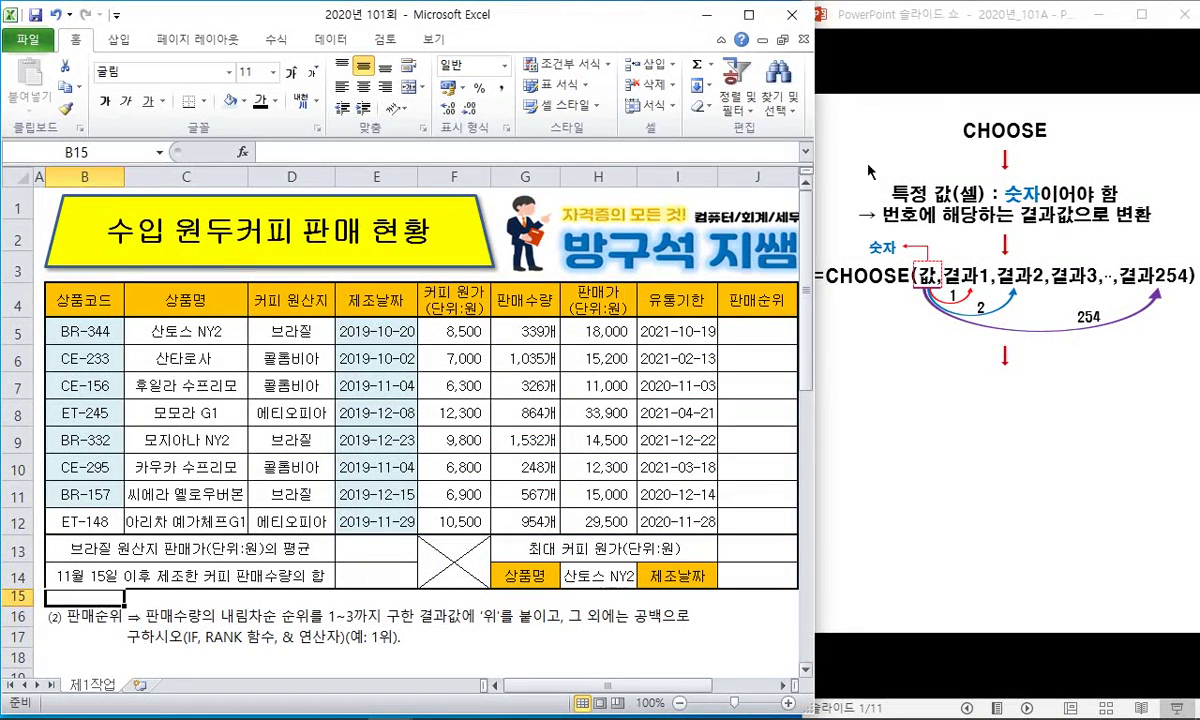
Step: Switch to PowerPoint, end the slide show and open slide 4 about the IF function
click(914, 14)
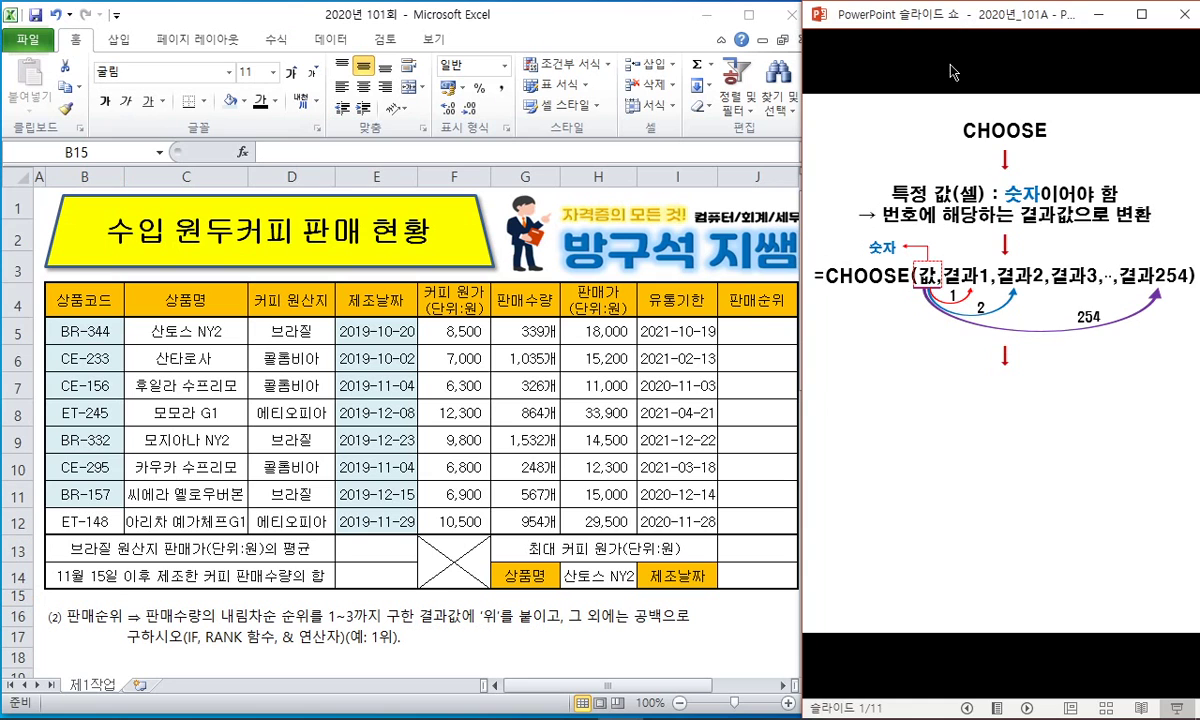
key(Escape)
click(850, 352)
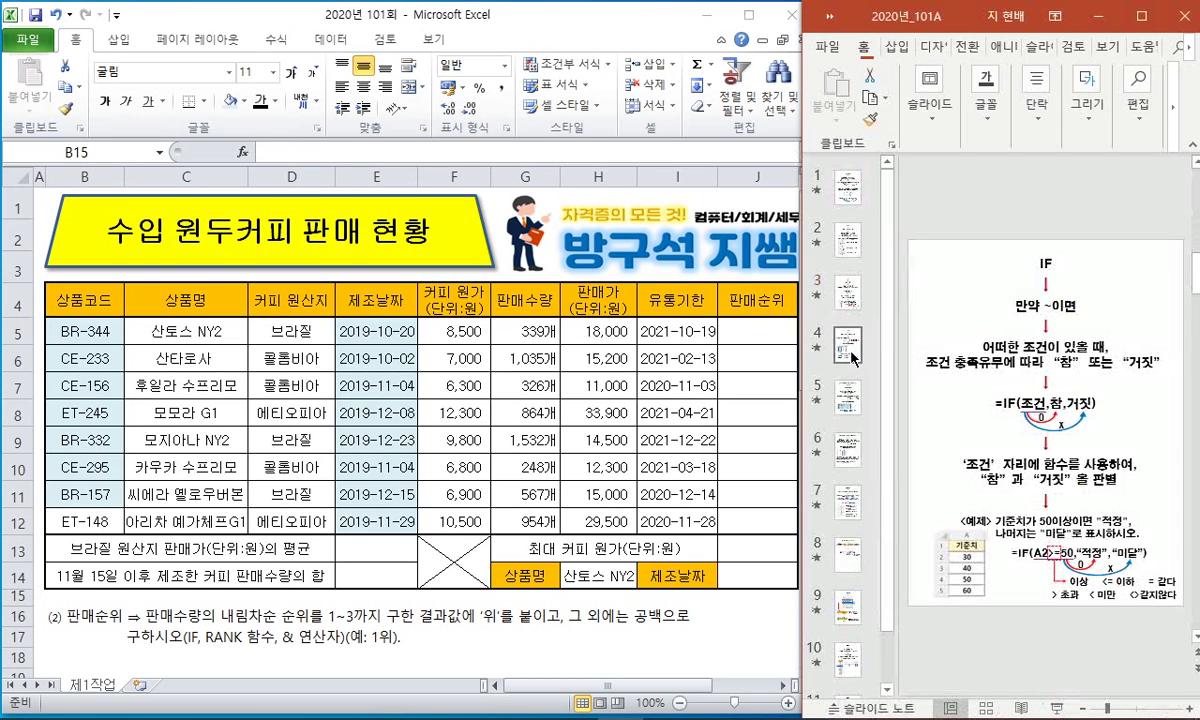
Step: Start the slide show from the IF slide and reveal its explanation through the =IF(A2>=50,"적정","미달") example
drag(850, 352, 856, 308)
key(shift+F5)
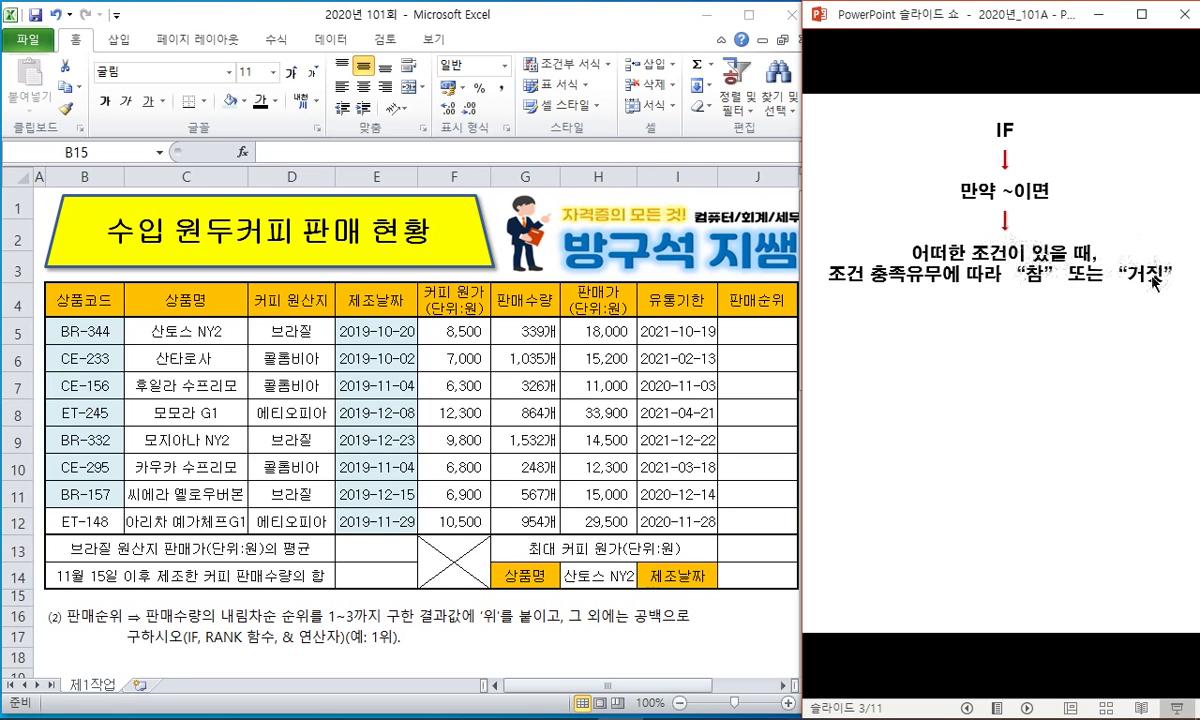
click(1060, 322)
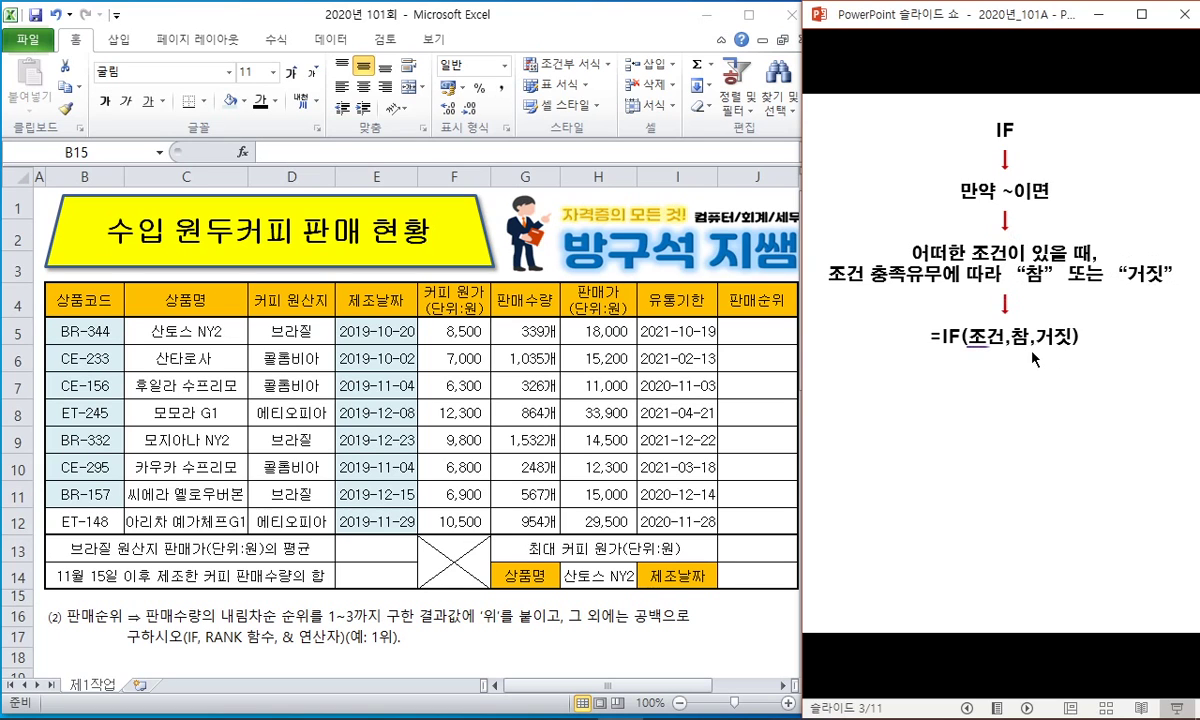
click(981, 343)
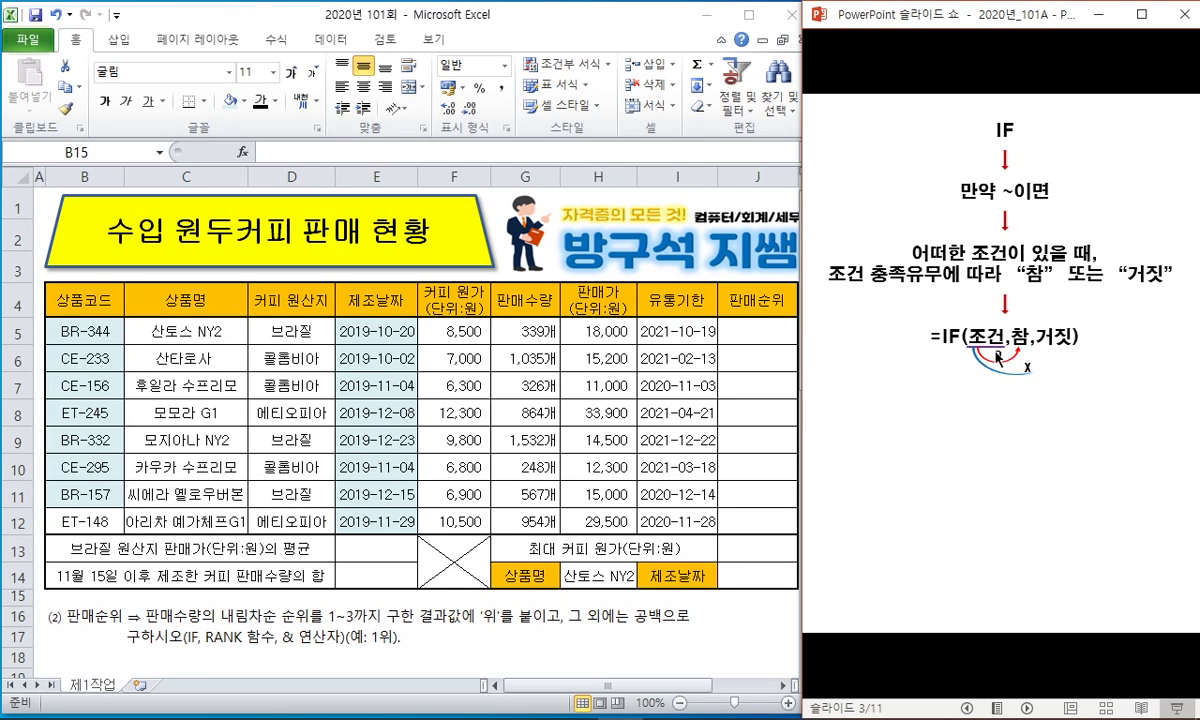
click(1036, 346)
click(1005, 338)
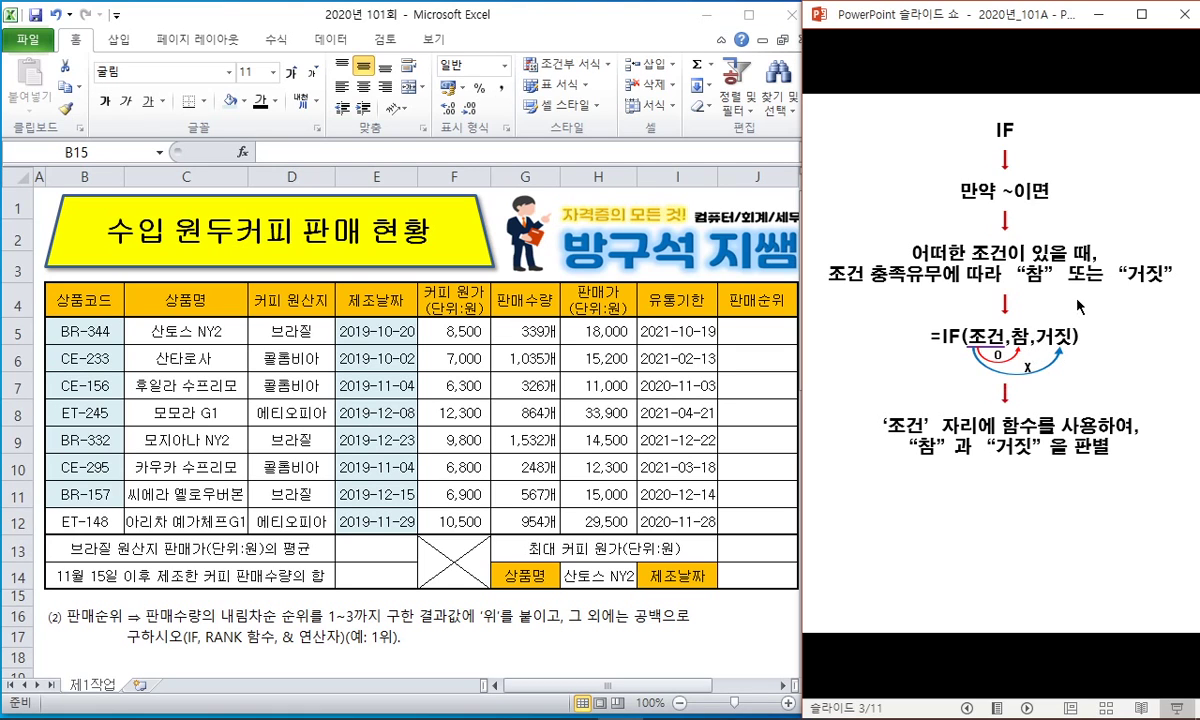
click(1078, 305)
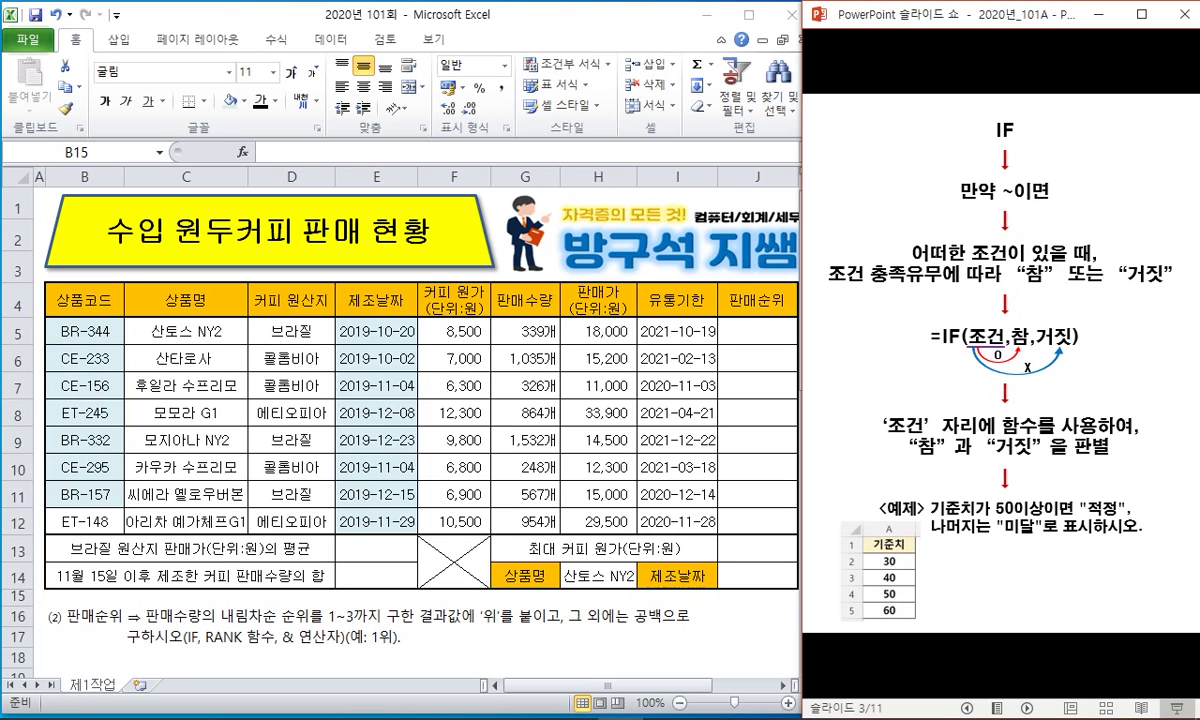
key(Right)
key(Right)
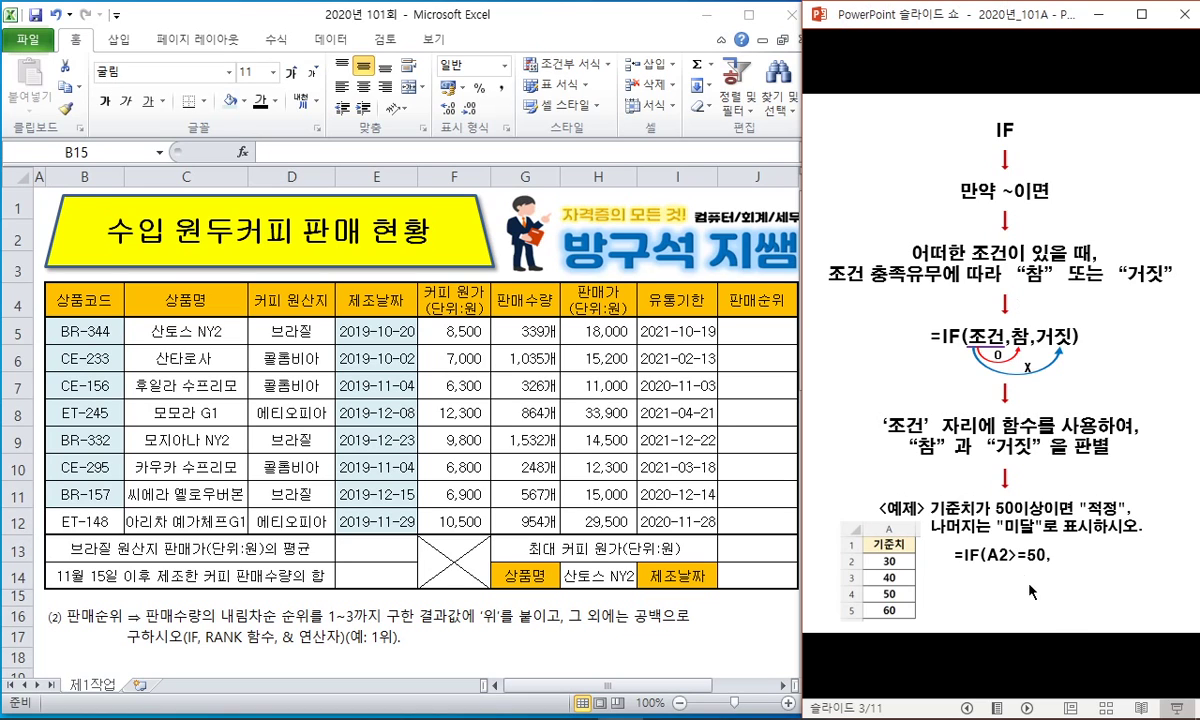
key(Right)
key(Right)
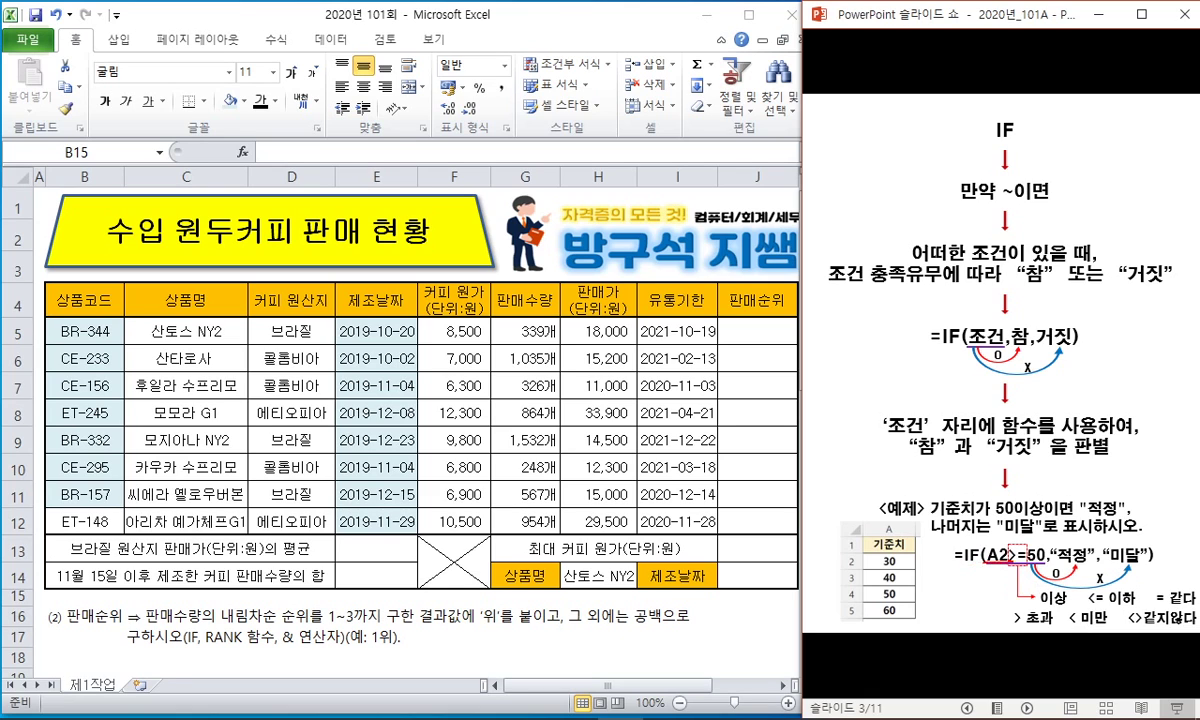
Step: Mark up the IF slide and the 판매순위 instructions with freehand red strokes, write RANK beside the condition, and clear the marks
mouse_move(1017, 553)
mouse_down()
mouse_move(988, 548)
mouse_move(1063, 525)
mouse_up()
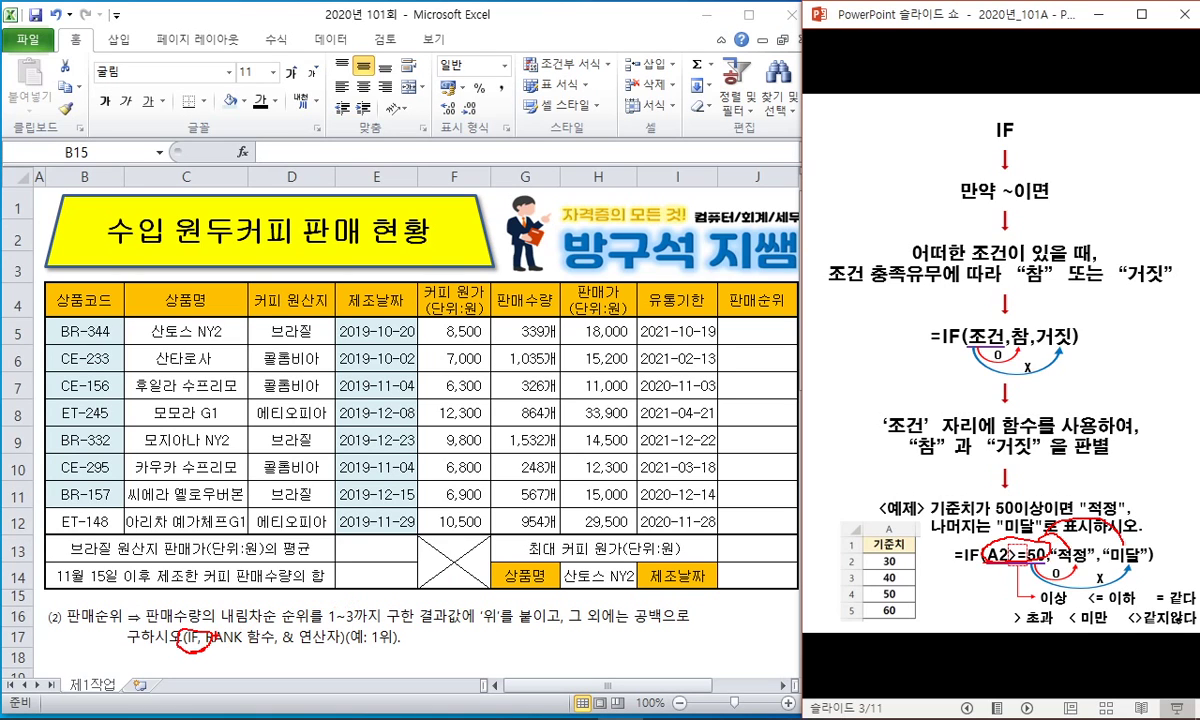
mouse_move(1000, 175)
mouse_down()
mouse_move(1035, 152)
mouse_move(1078, 185)
mouse_move(1005, 185)
mouse_up()
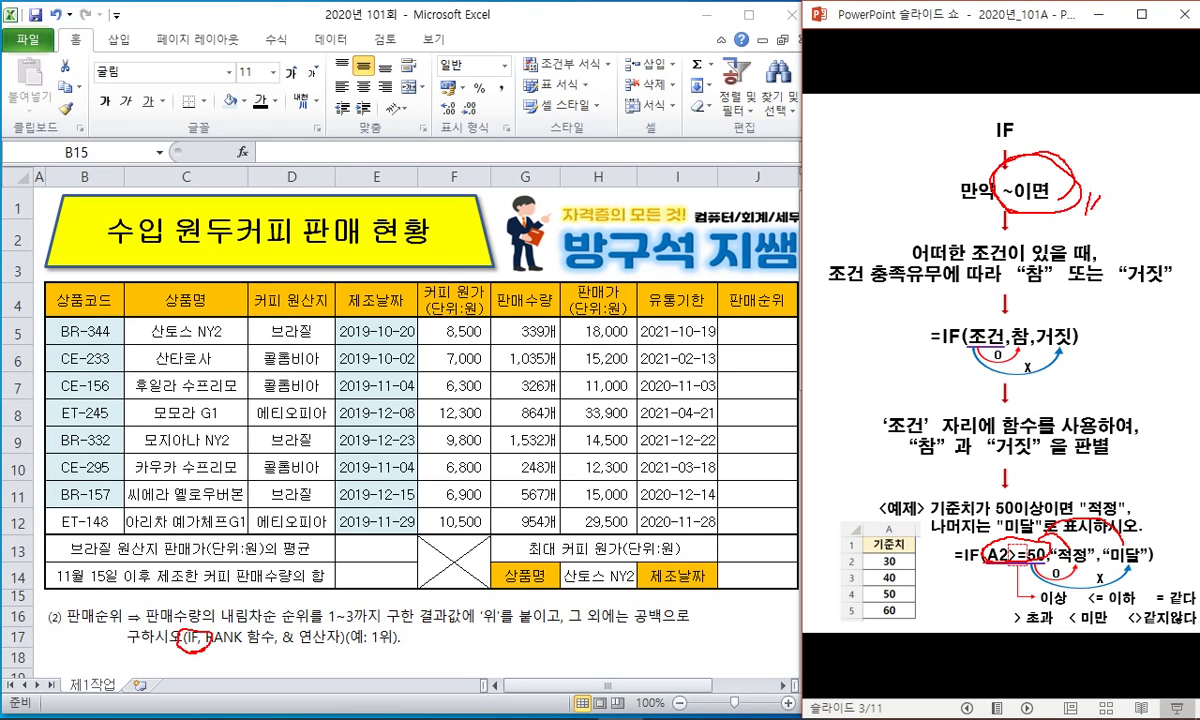
mouse_move(1005, 98)
mouse_down()
mouse_move(975, 128)
mouse_move(1015, 100)
mouse_up()
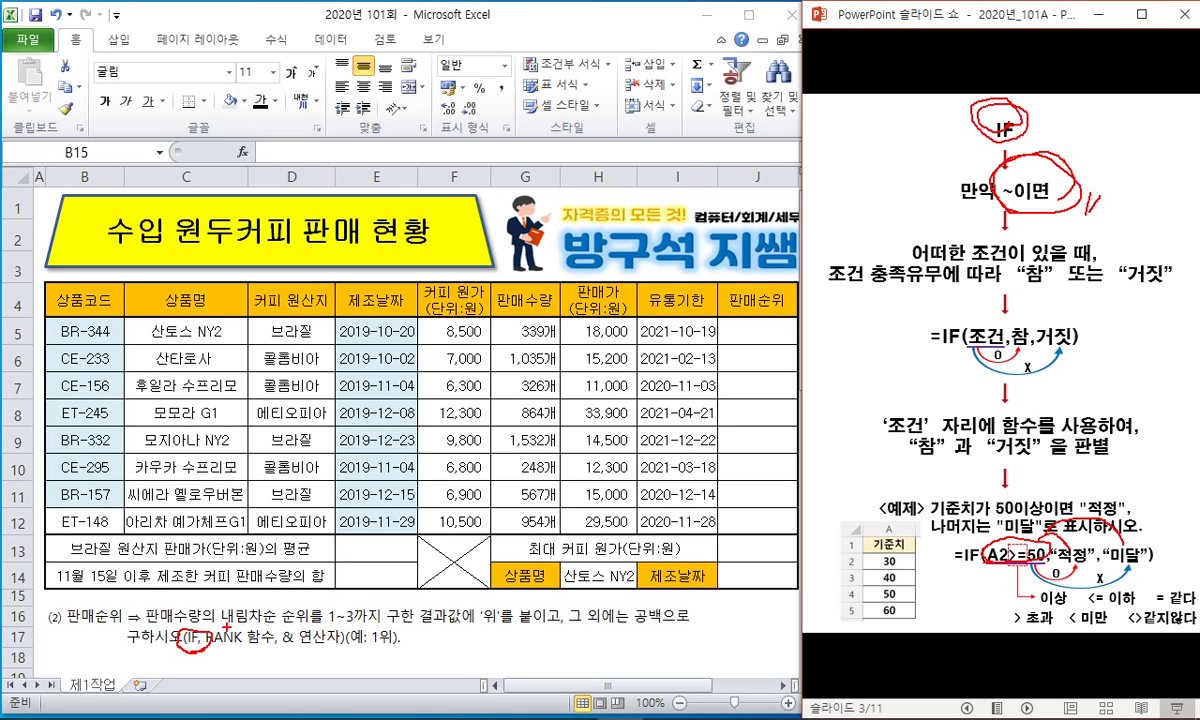
drag(205, 622, 300, 629)
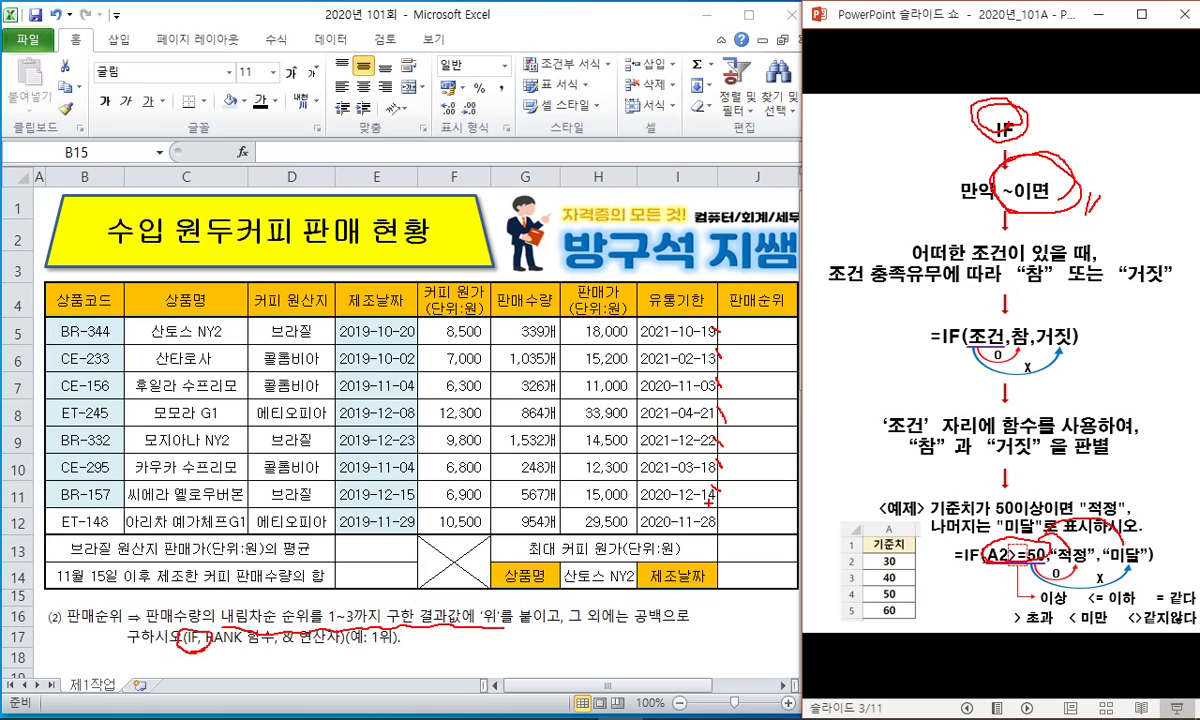
drag(707, 500, 730, 518)
drag(338, 590, 336, 592)
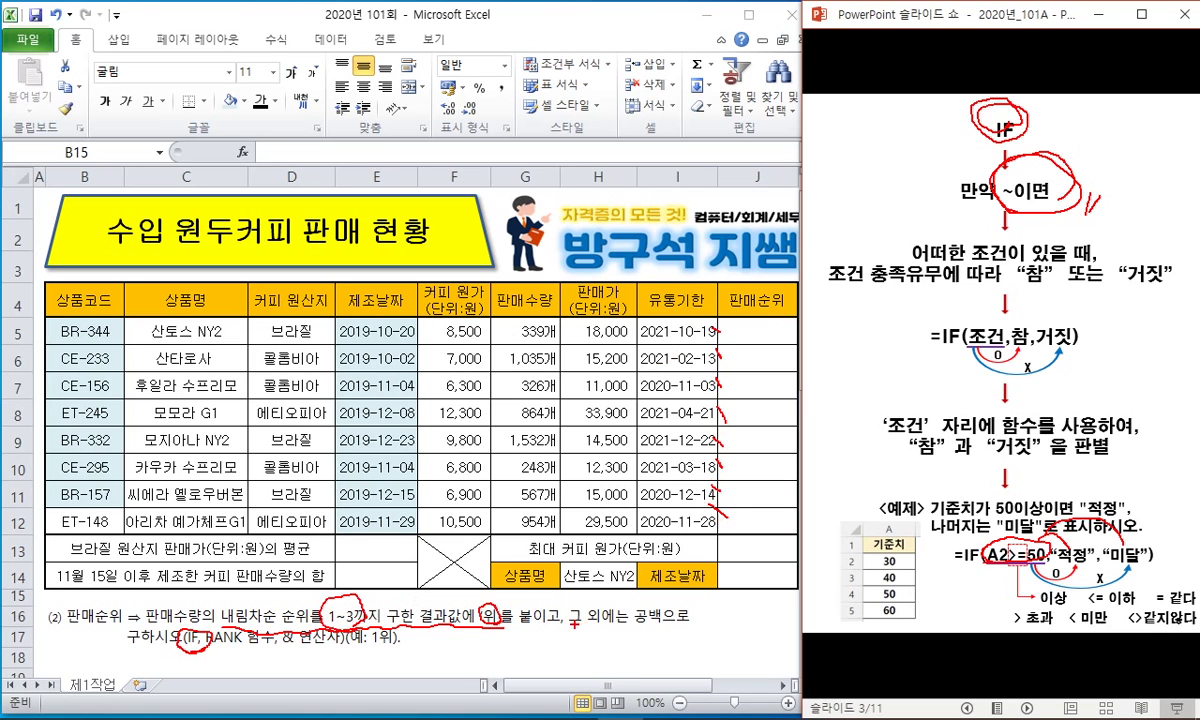
mouse_move(575, 624)
mouse_down()
mouse_move(673, 622)
mouse_move(652, 648)
mouse_up()
drag(656, 602, 657, 637)
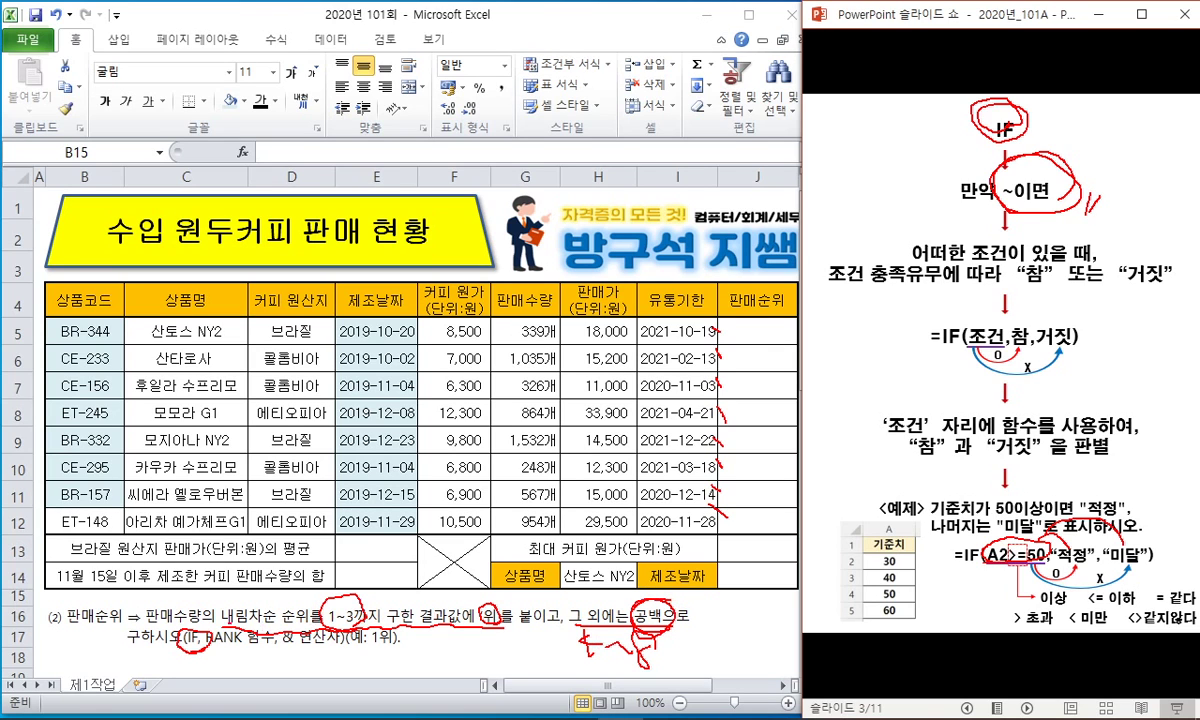
mouse_move(234, 597)
mouse_down()
mouse_move(334, 592)
mouse_move(337, 580)
mouse_up()
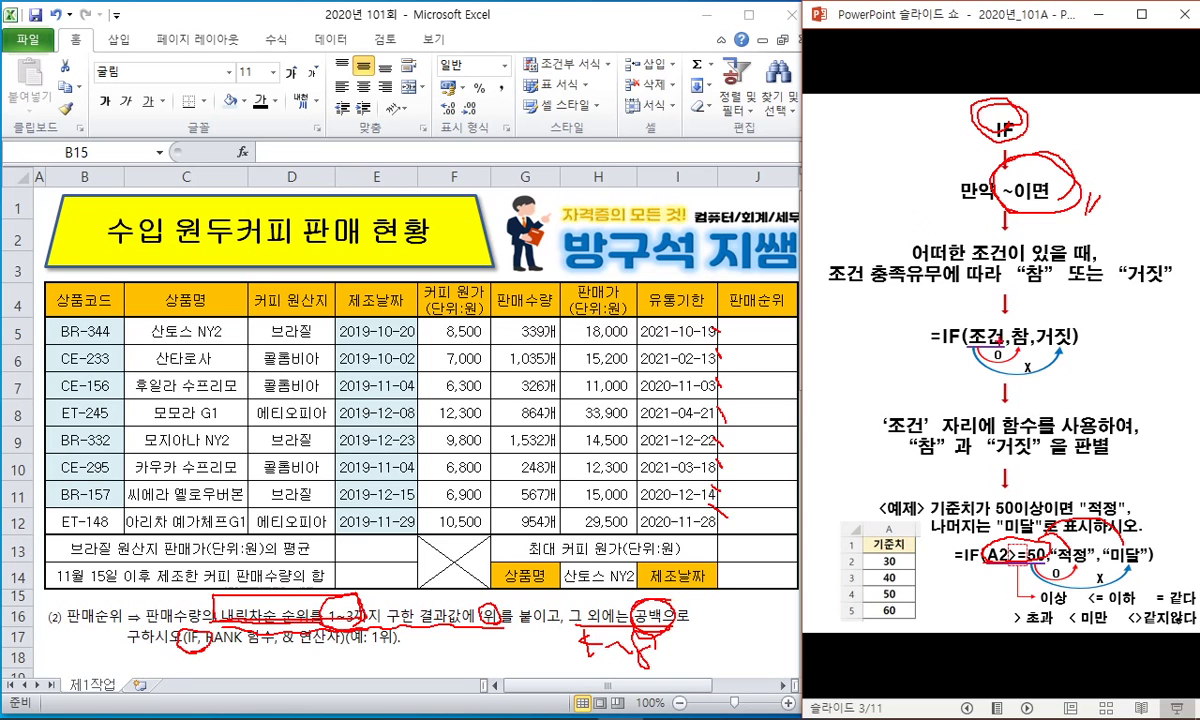
mouse_move(968, 344)
mouse_down()
mouse_move(958, 316)
mouse_move(896, 318)
mouse_move(834, 380)
mouse_move(873, 384)
mouse_move(822, 350)
mouse_move(912, 372)
mouse_up()
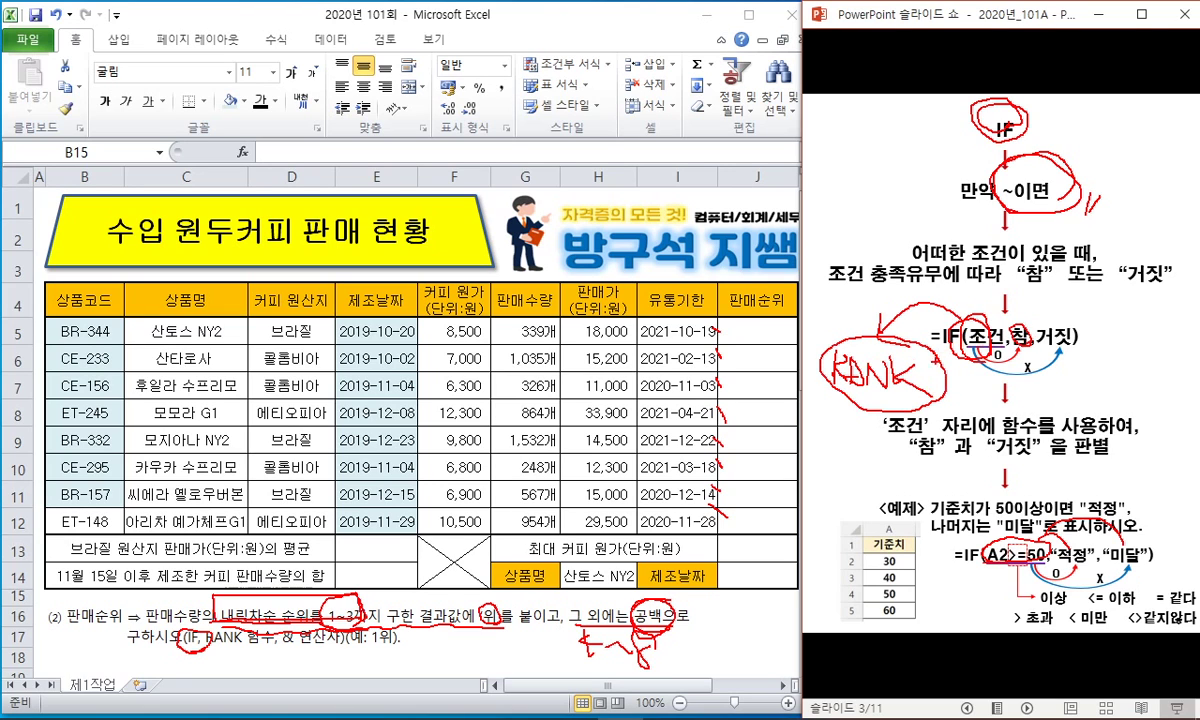
drag(880, 378, 946, 345)
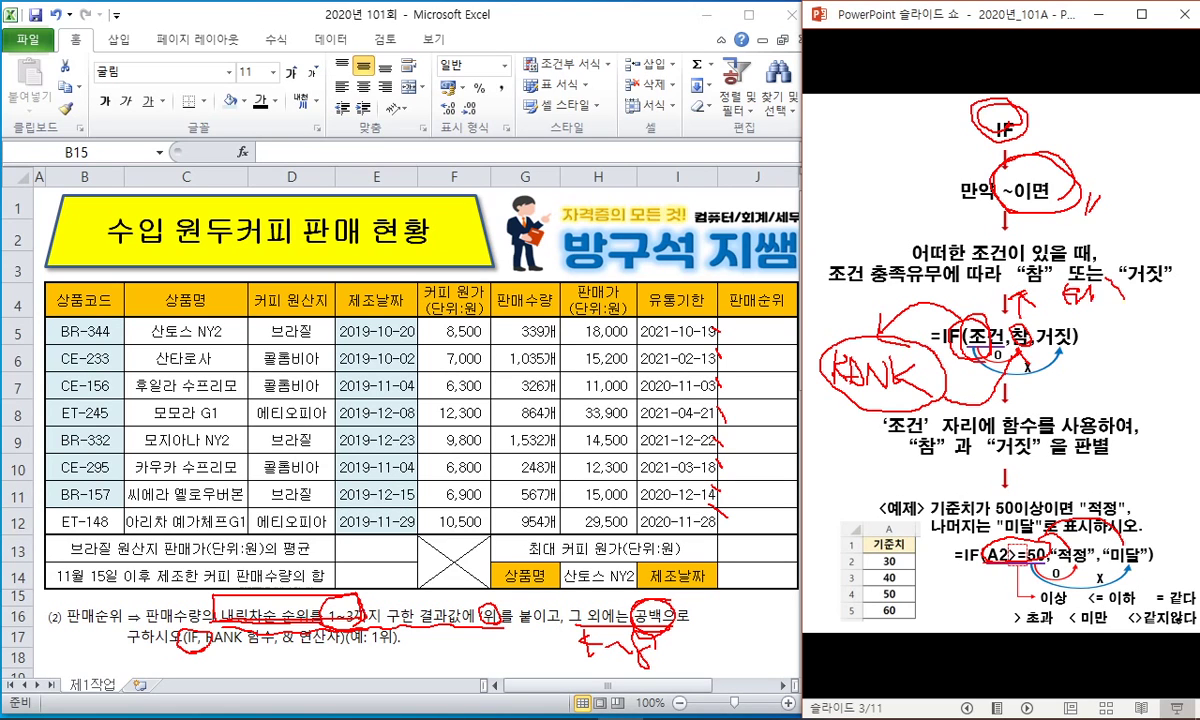
drag(1064, 330, 1072, 352)
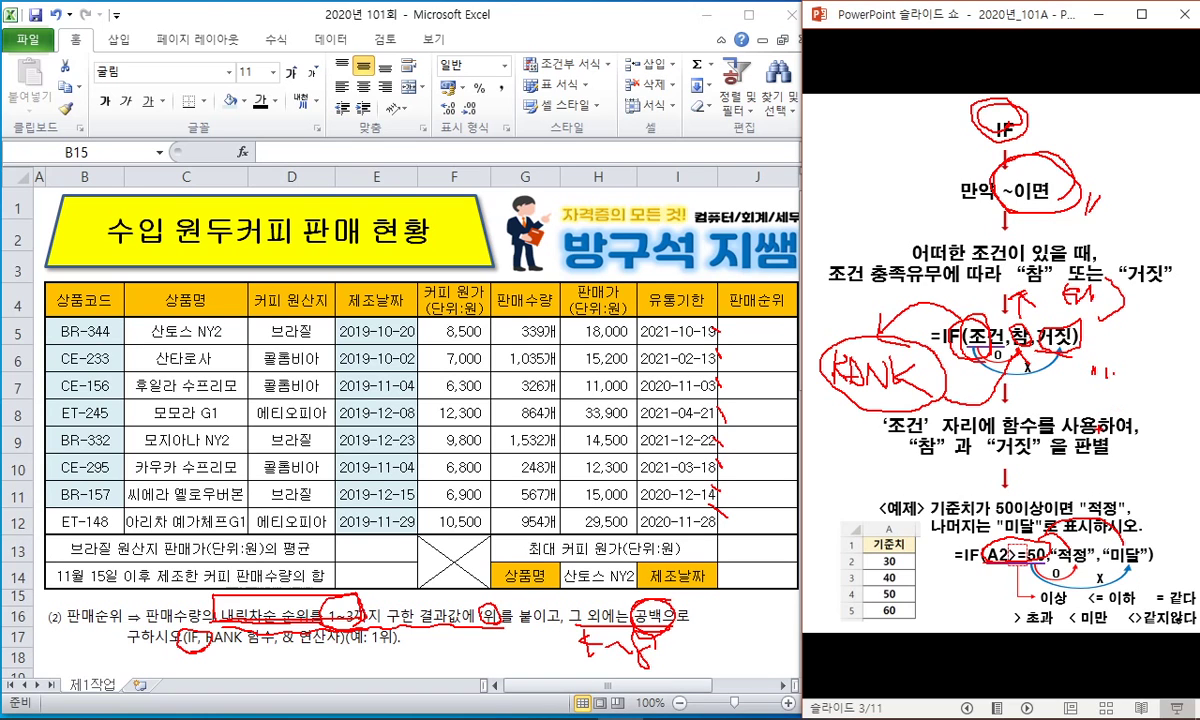
key(Escape)
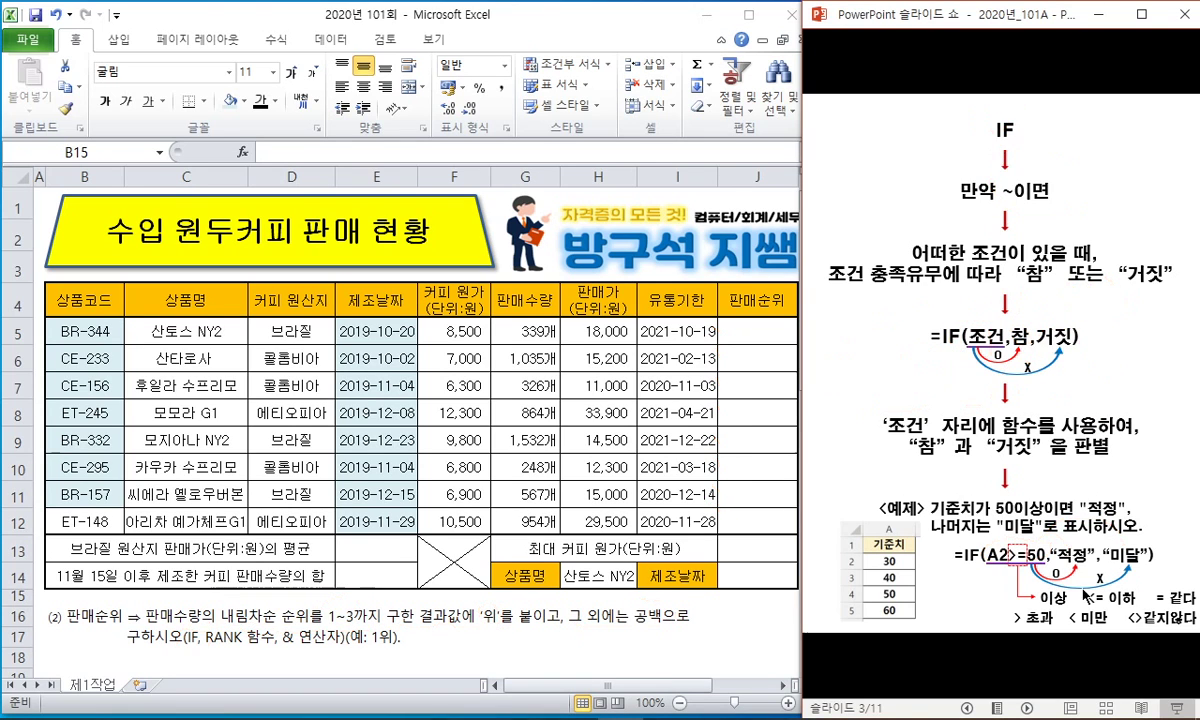
Step: Enter the note IF(RANK()<=3,RANK() as plain text in cell F17 of the Excel sheet
click(480, 638)
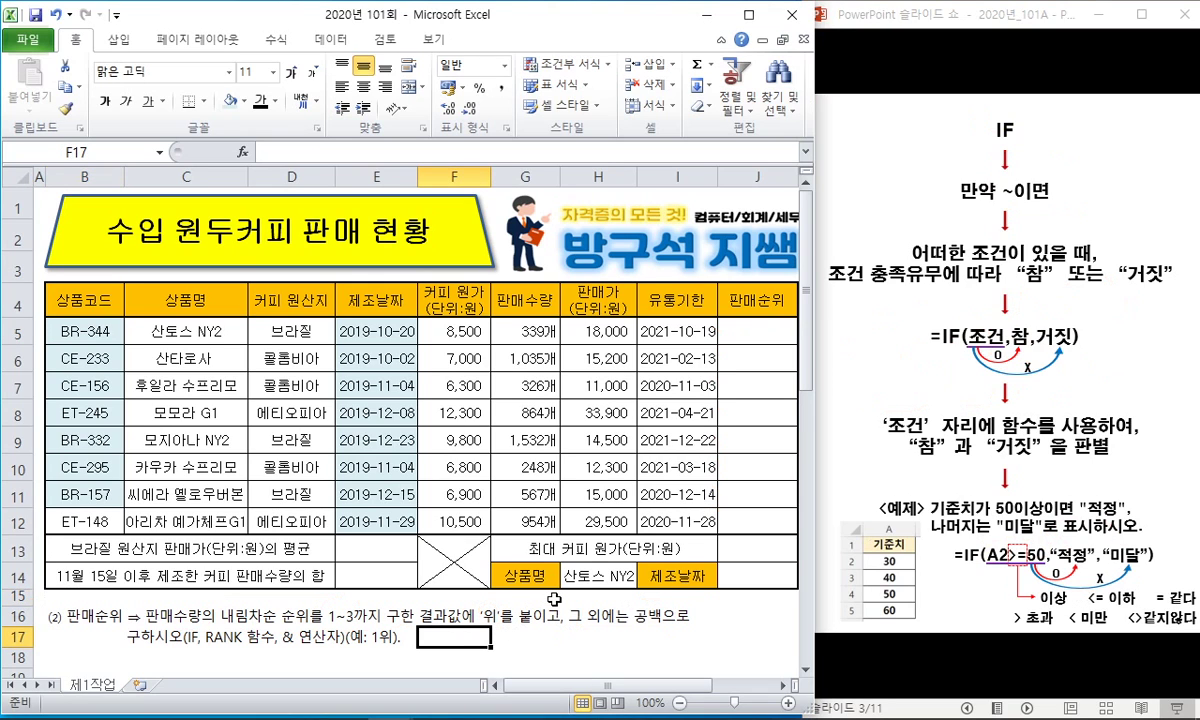
text(IF0)
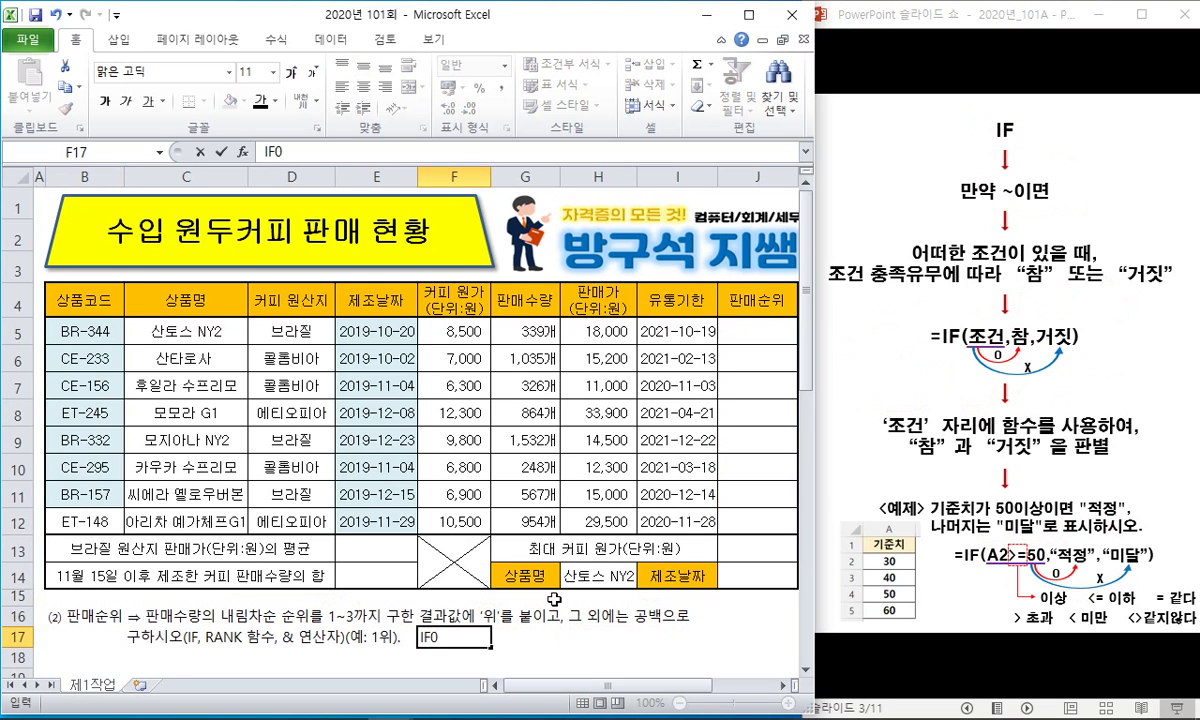
key(BackSpace)
text())
text((RANK())
text(,)
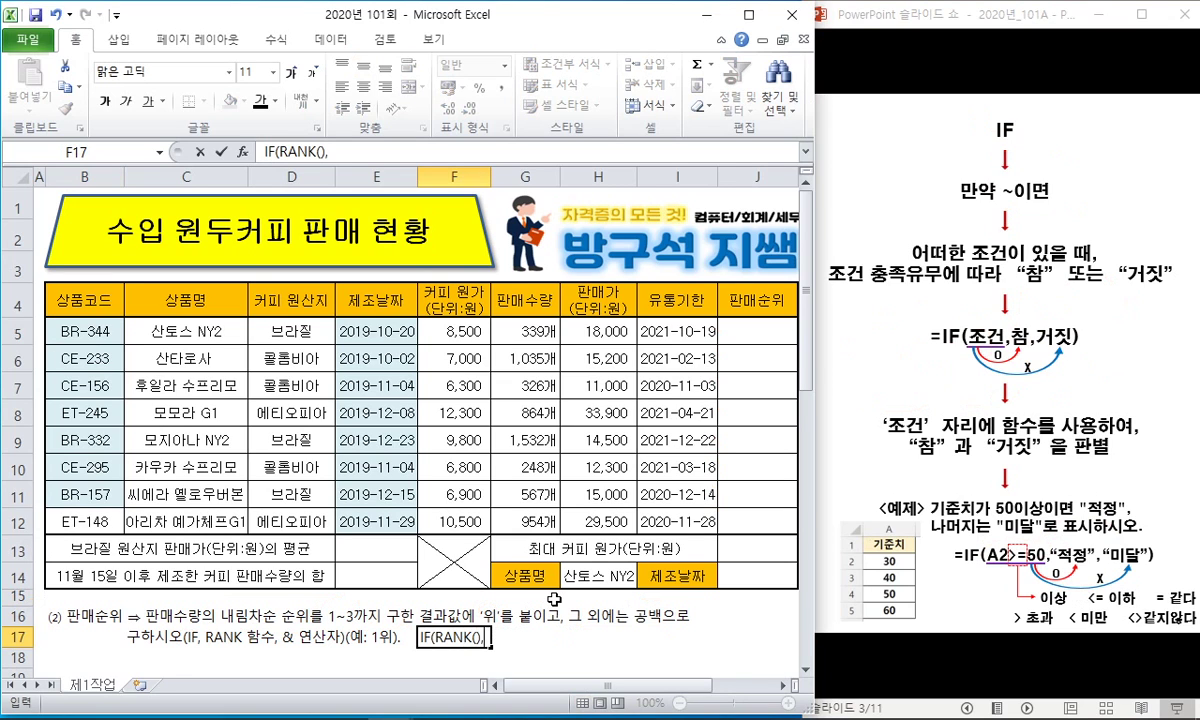
text(RANK())
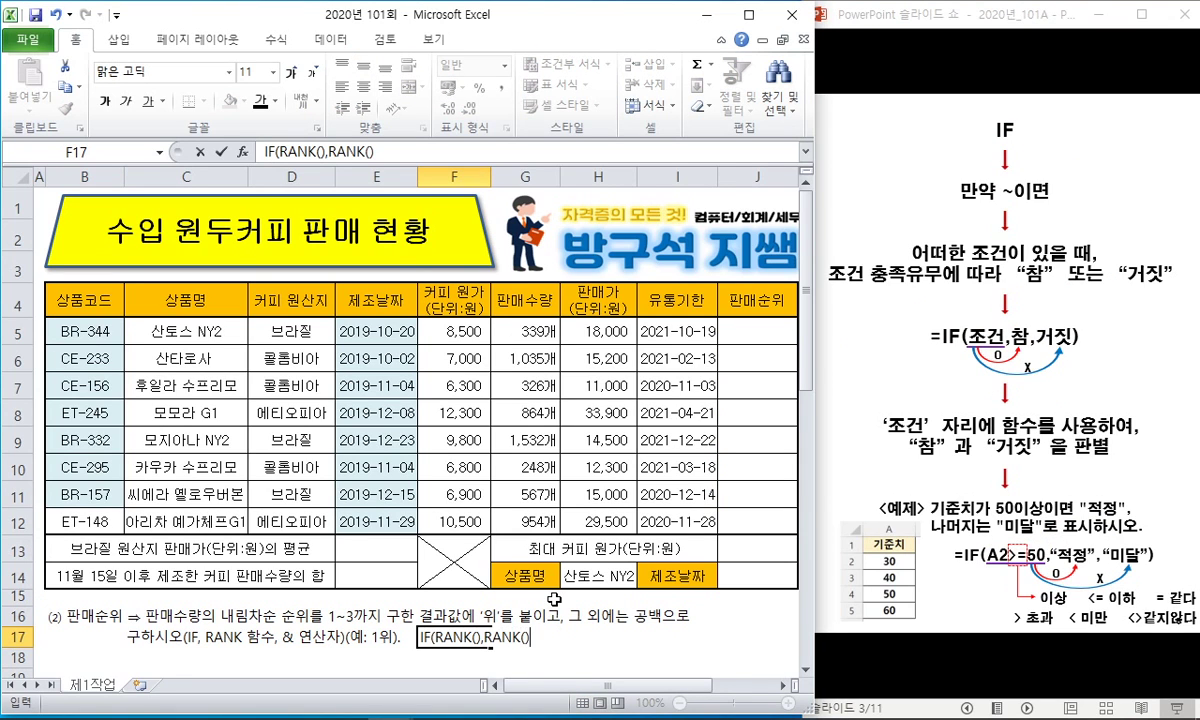
key(F2)
key(Left)
text(<=3)
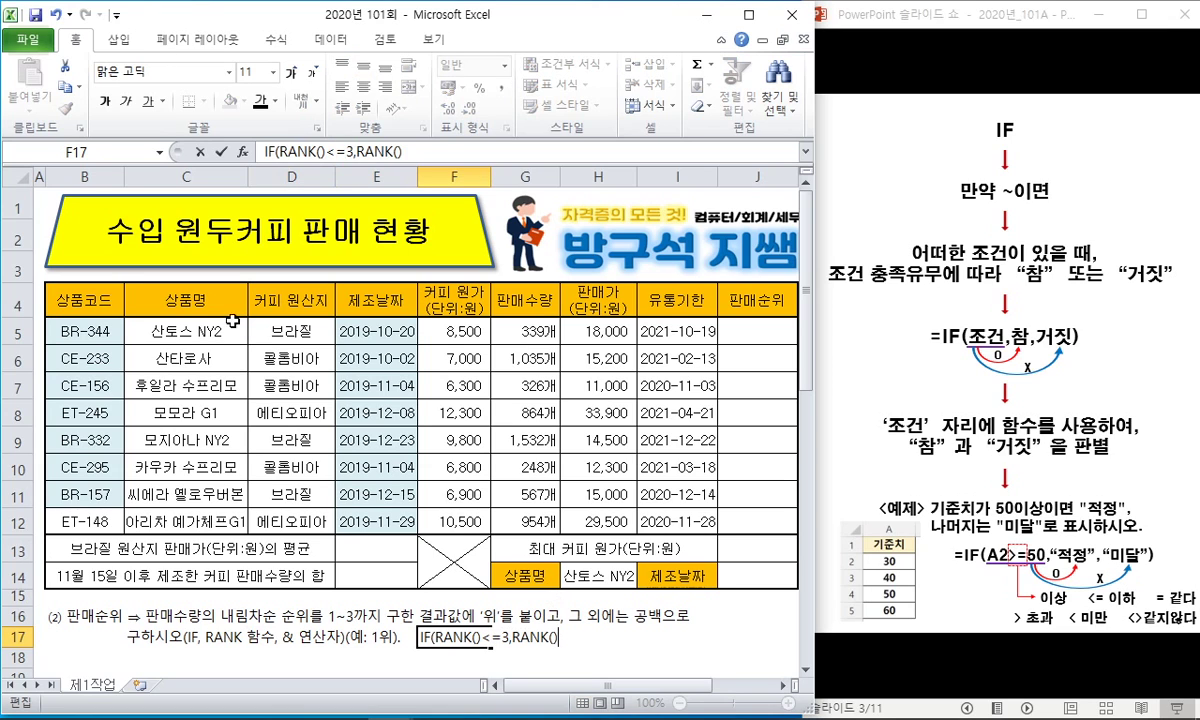
Step: Colour the RANK()<=3 part of the F17 note red and make the whole note bold
drag(434, 637, 484, 637)
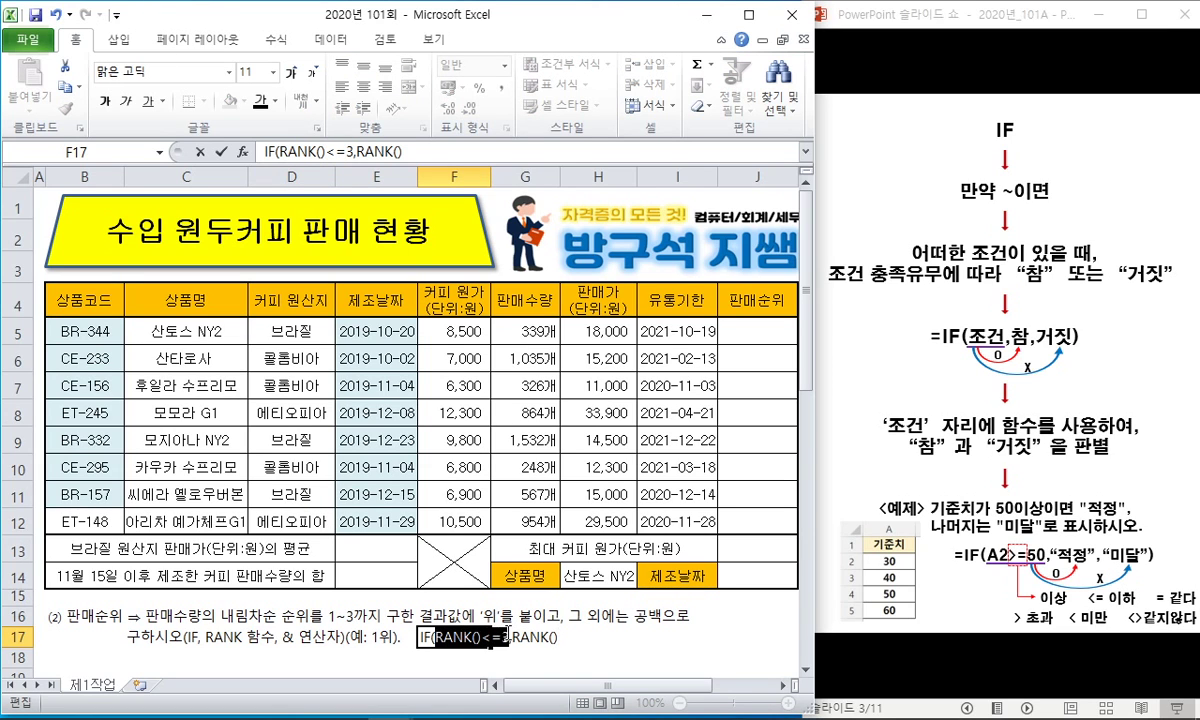
click(274, 101)
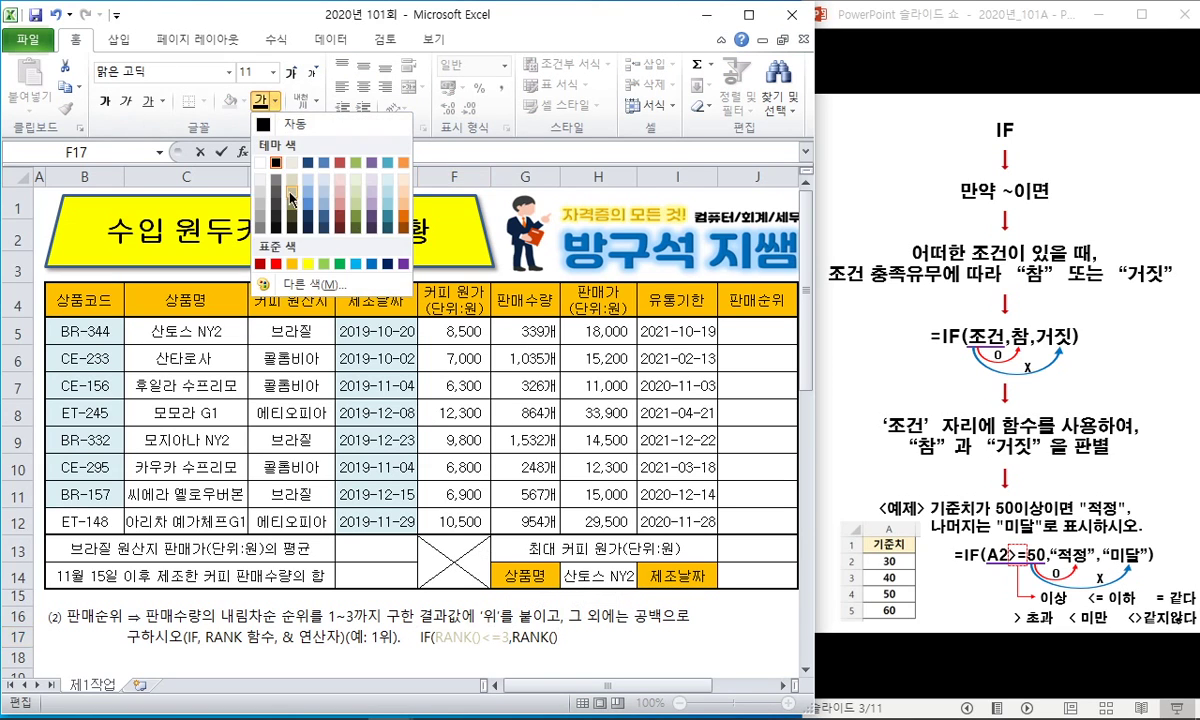
click(260, 263)
key(Return)
key(Up)
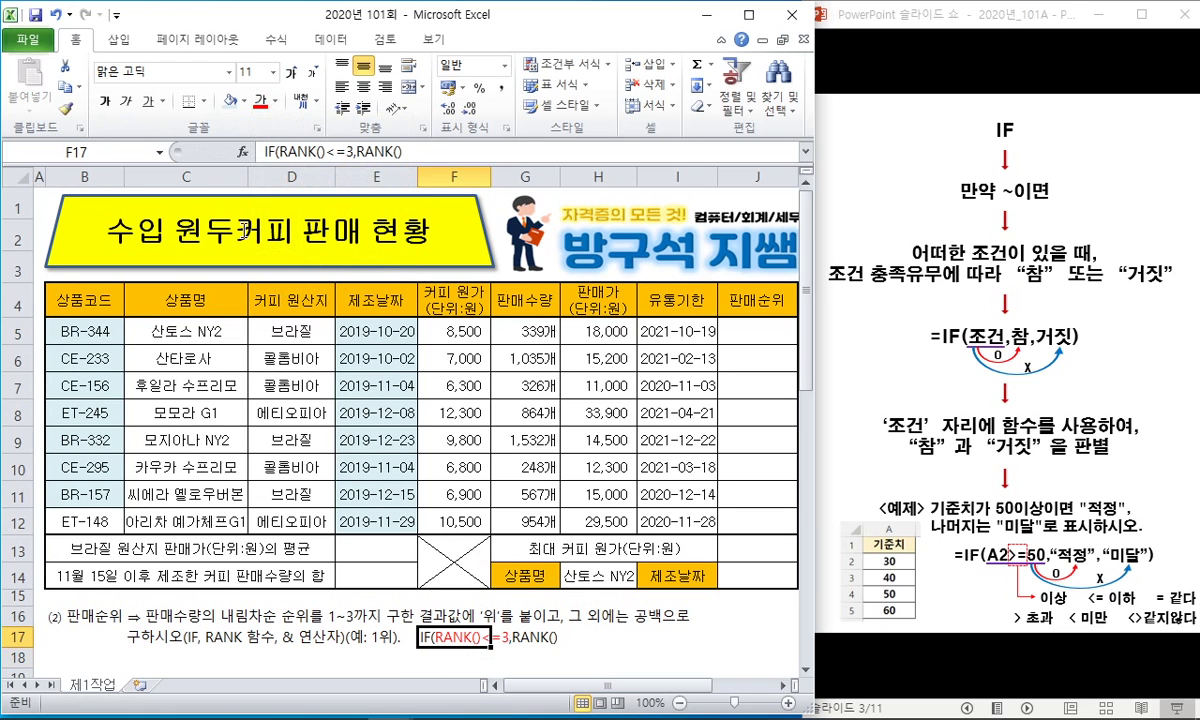
click(104, 101)
click(456, 659)
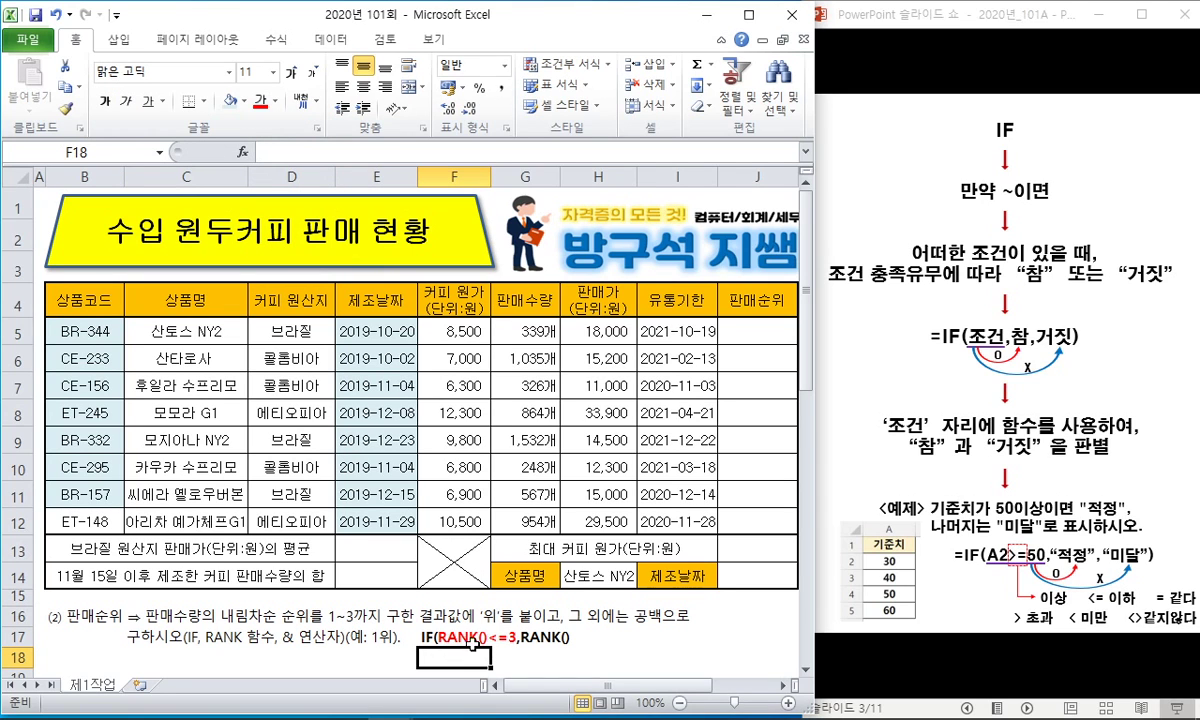
Step: Complete the F17 note by appending ,"") for the blank false result
click(478, 637)
double_click(533, 637)
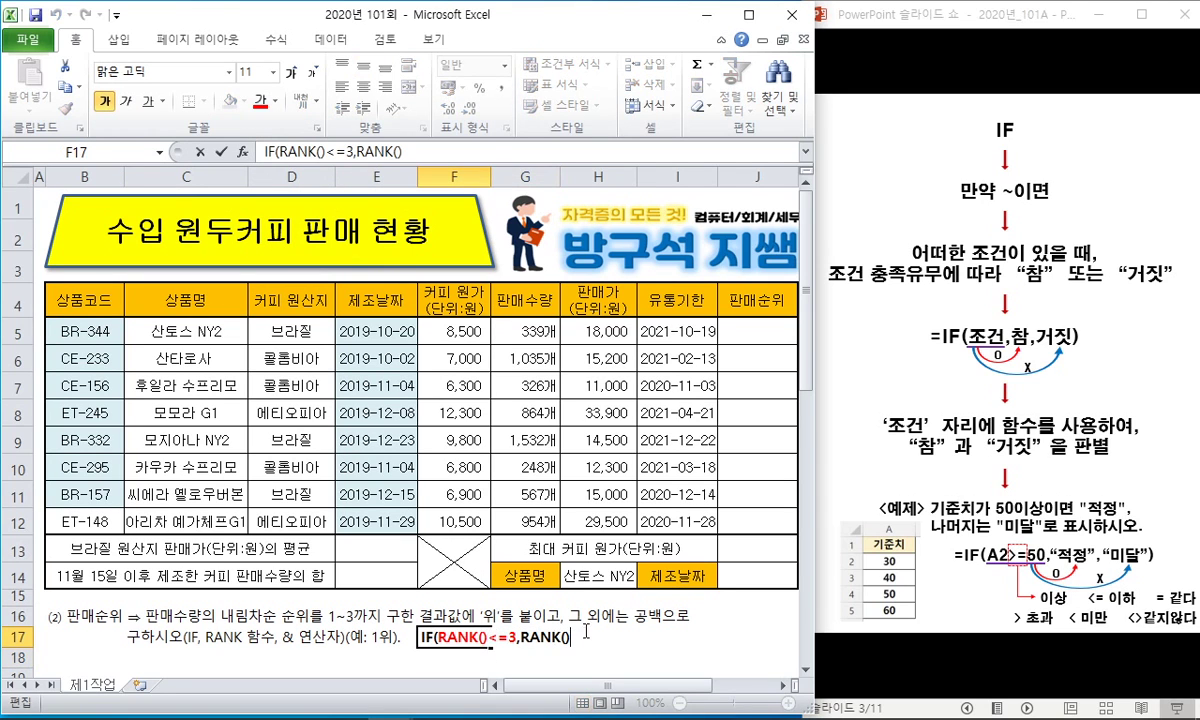
text(,""))
key(Return)
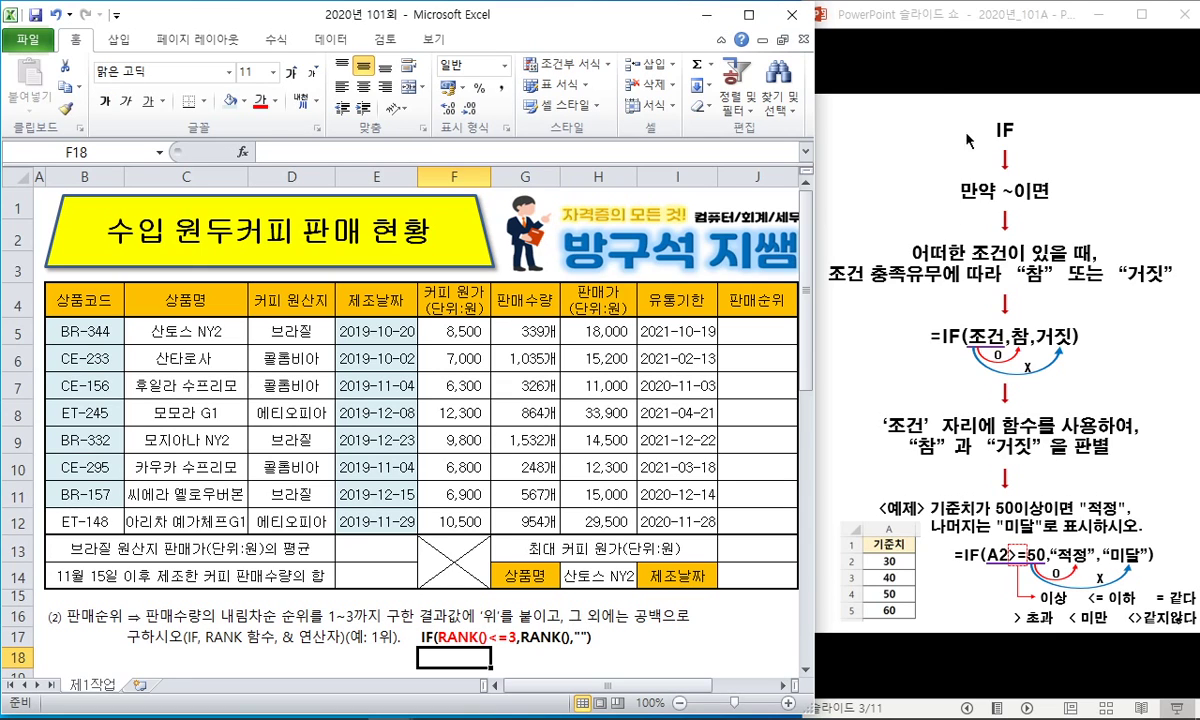
Step: Switch to the PowerPoint slide show and advance it to the RANK slide
click(886, 30)
click(930, 44)
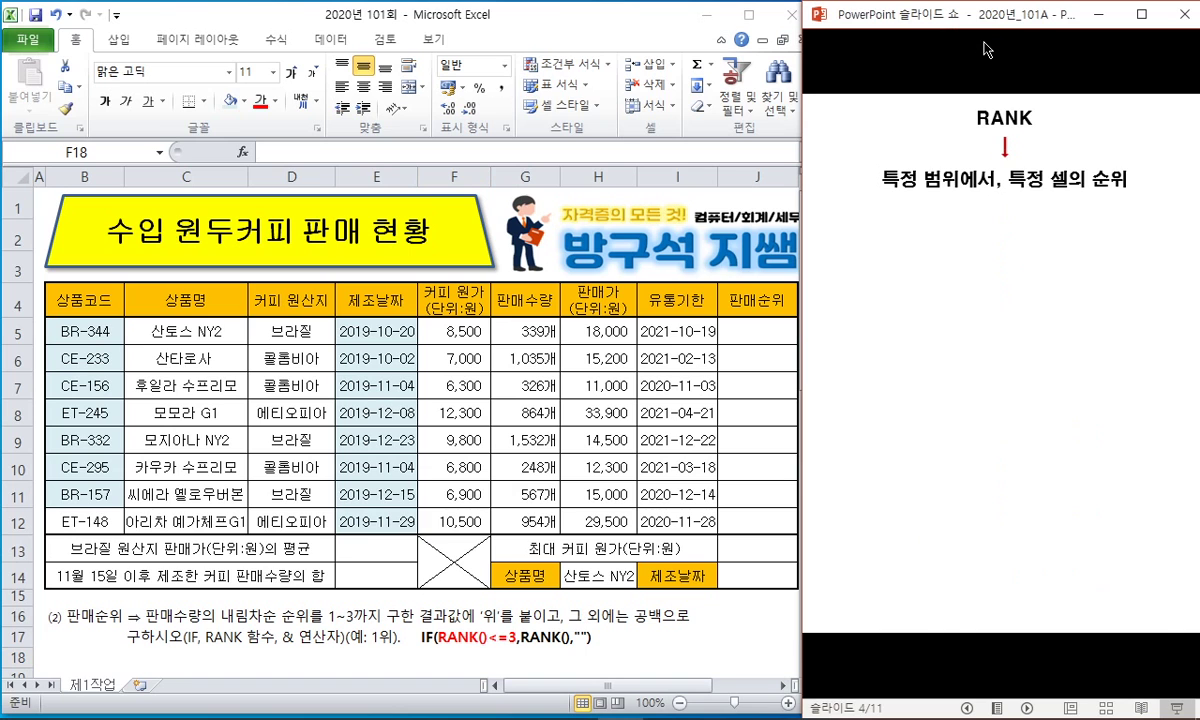
Step: Remove the fill colour from cells B5:E12 in Excel and return to the RANK slide show to go through its explanation
click(84, 325)
drag(84, 325, 376, 515)
click(244, 99)
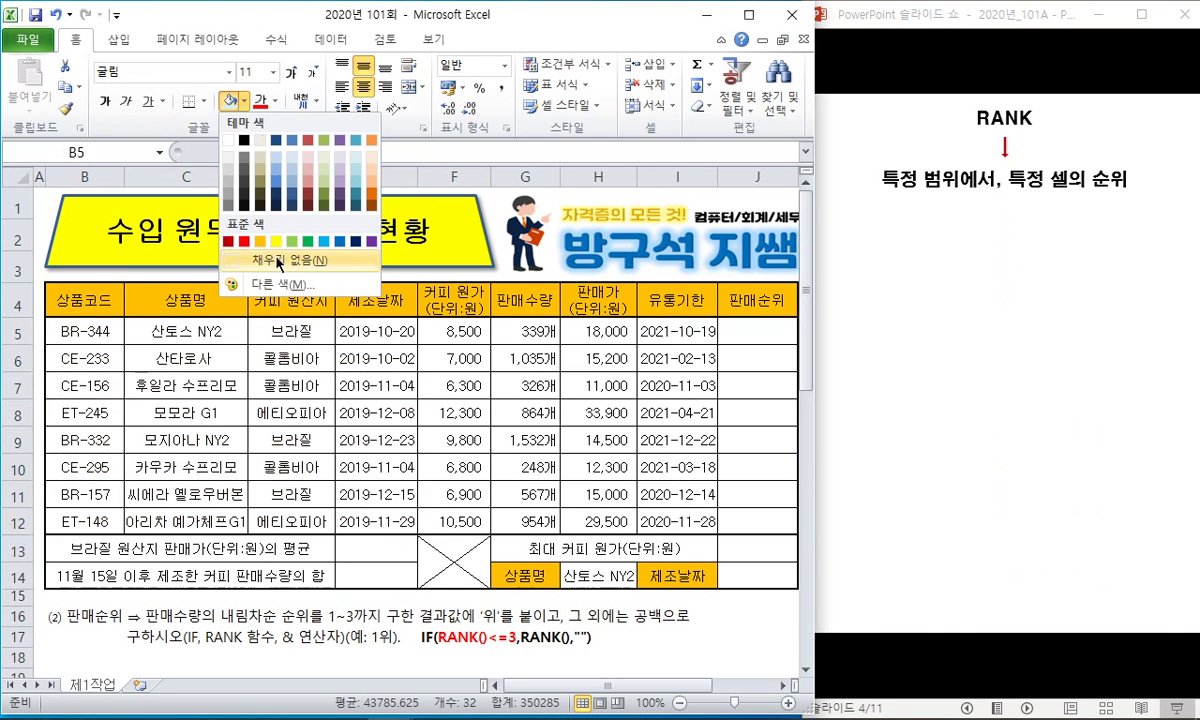
click(265, 222)
click(376, 386)
click(1048, 18)
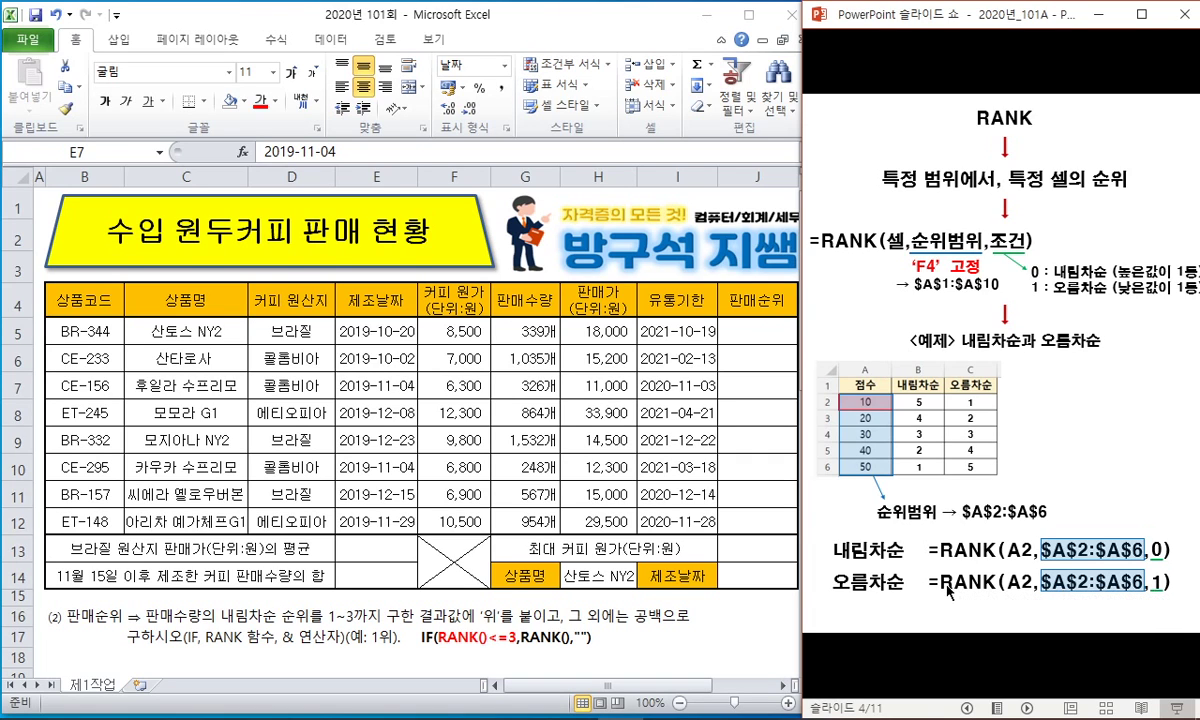
Step: Start a note in cell F18 below the IF note reading RANK(G5,G5:G12
click(453, 657)
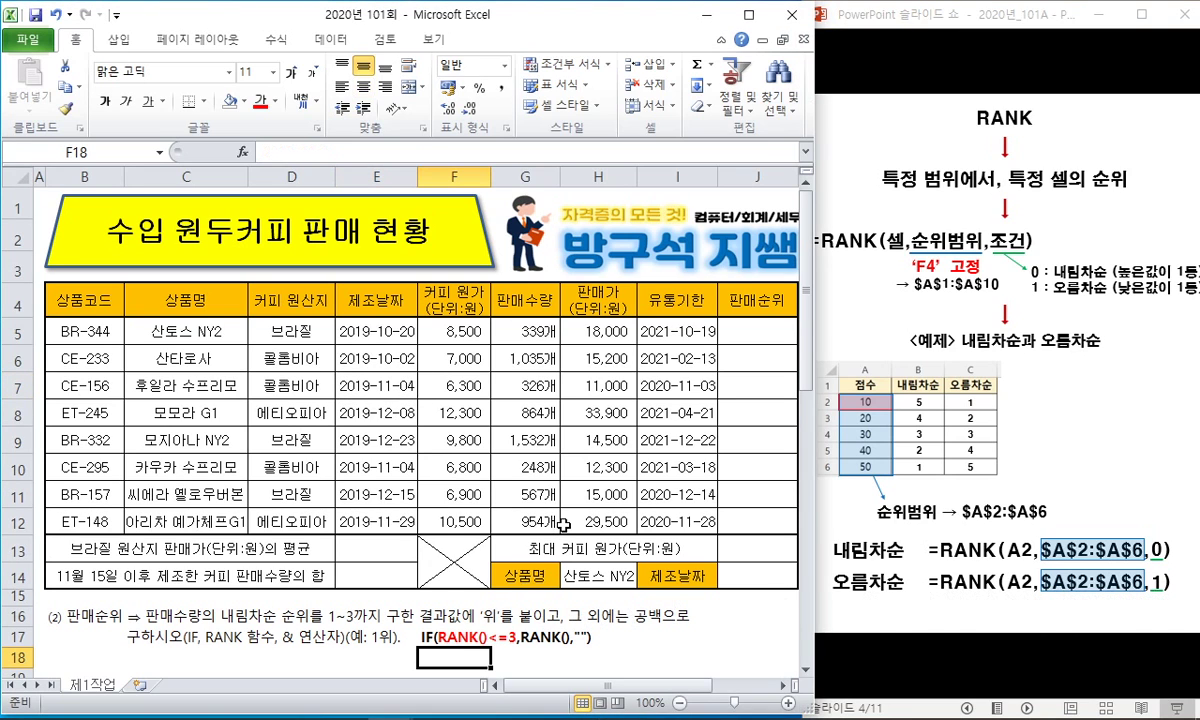
text(RANK)
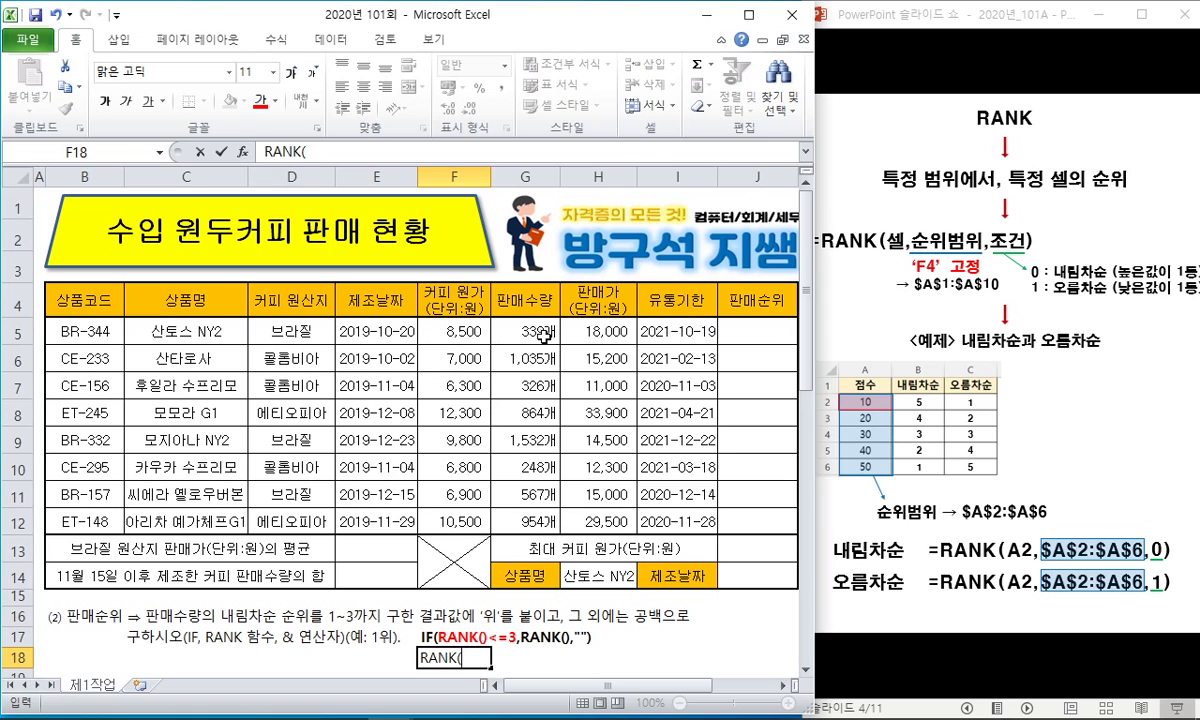
text((G5,G5)
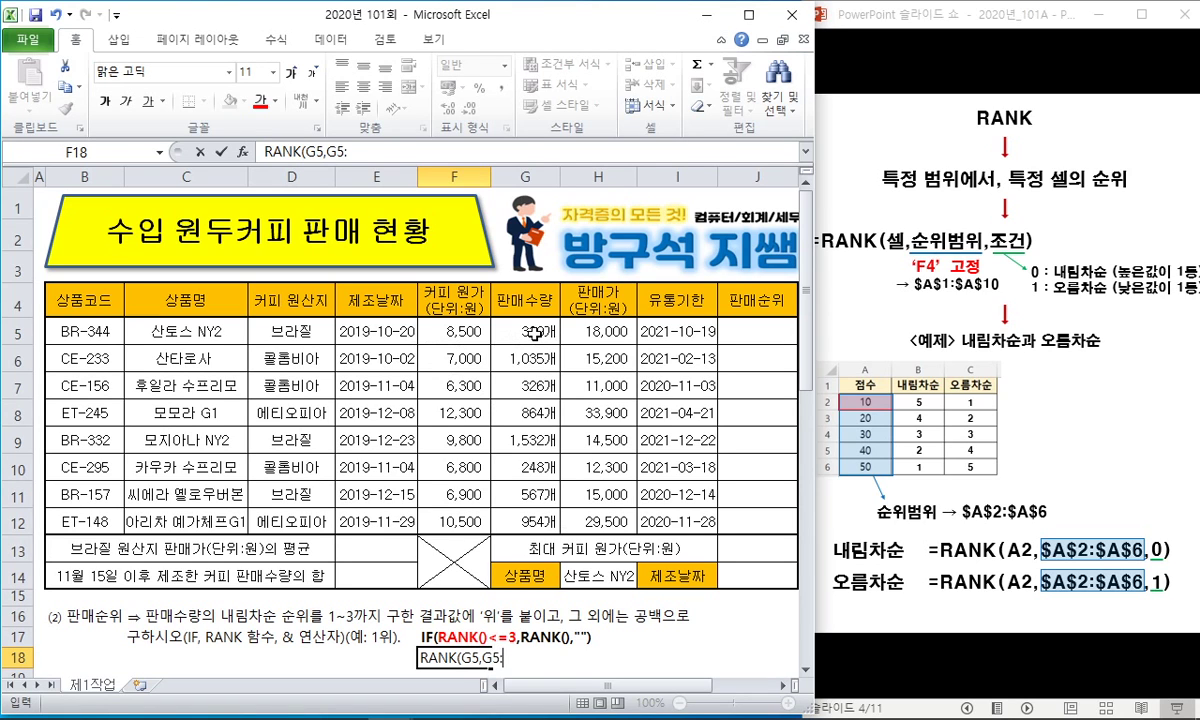
text(:G12)
Step: Underline the G5:G12 part of the F18 note to mark the range that needs fixing
key(F2)
key(shift+Left)
key(shift+Left)
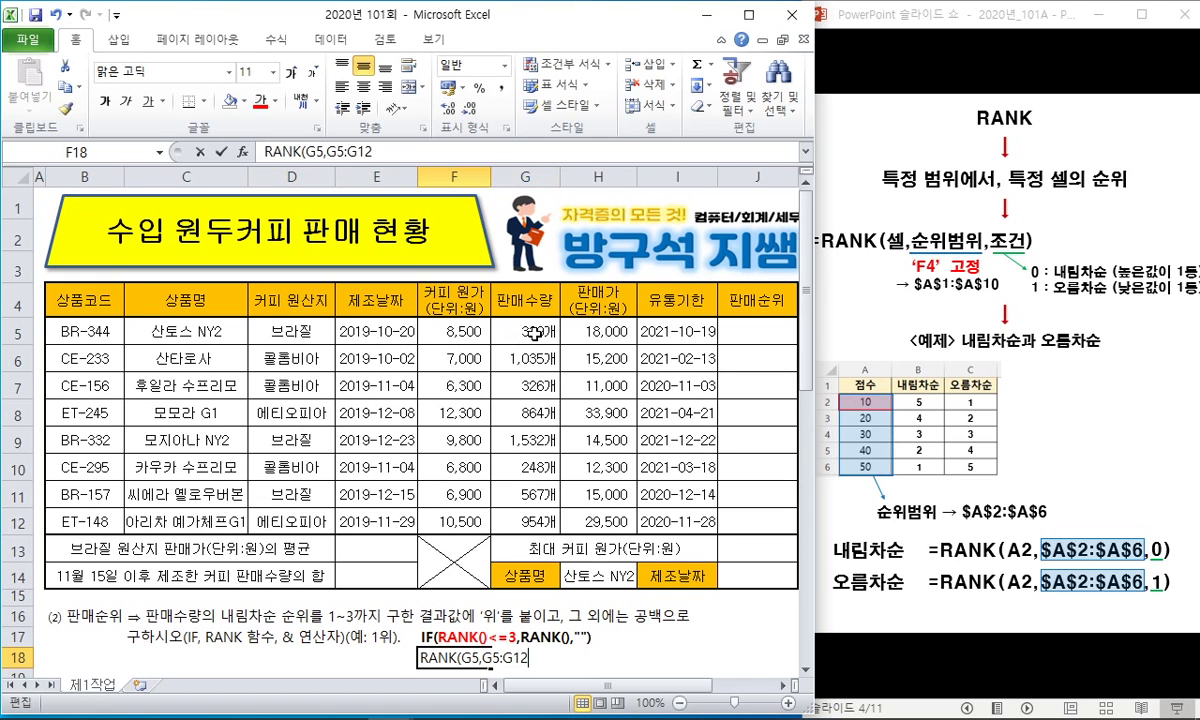
key(shift+Left)
key(shift+Left)
key(shift+Left)
key(shift+Left)
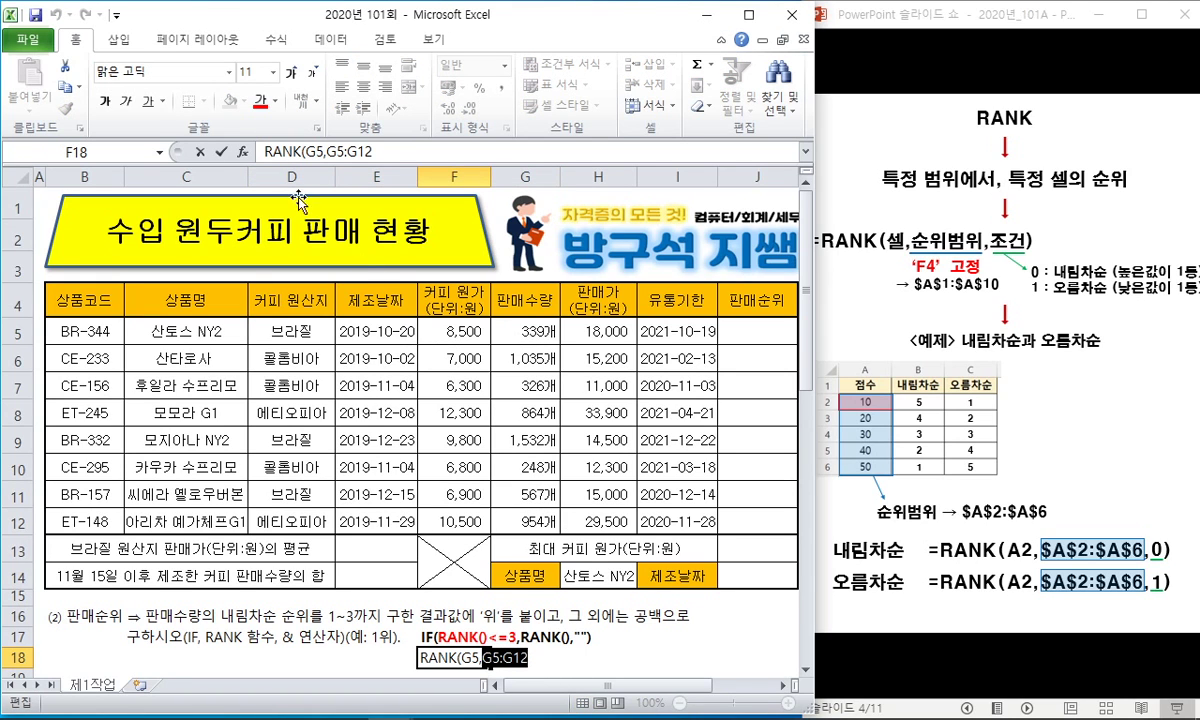
key(Right)
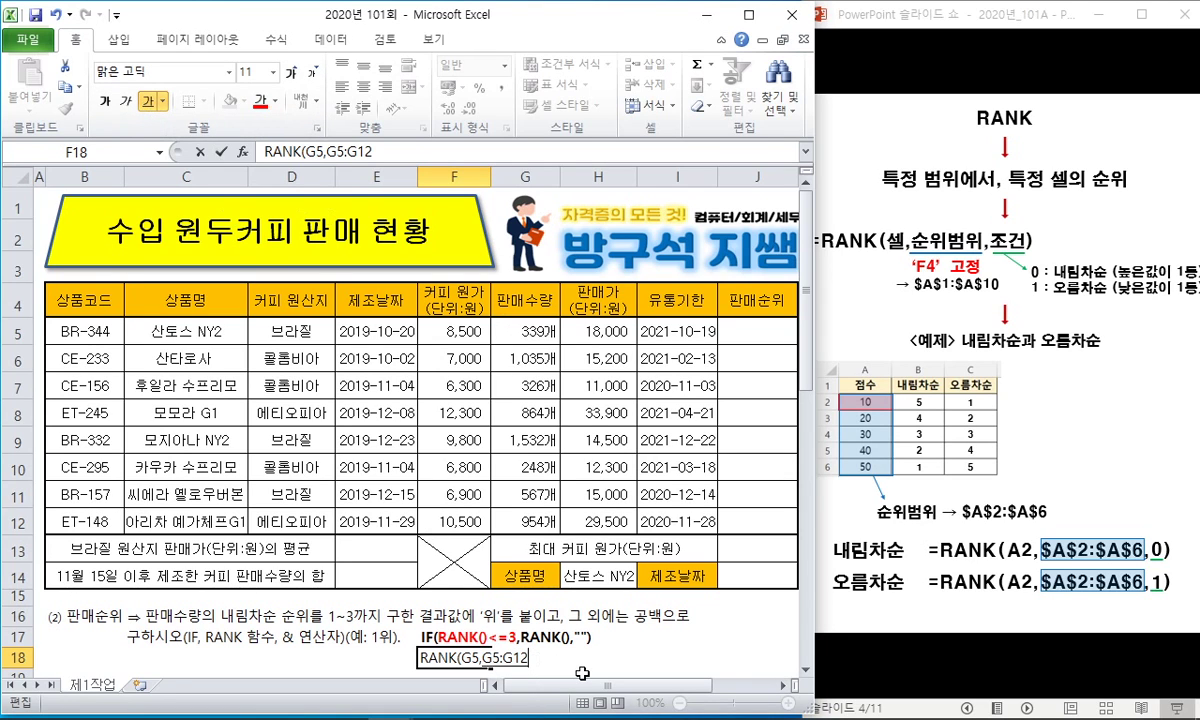
Step: Complete the F18 note by appending ,0) for descending order
text(,0)
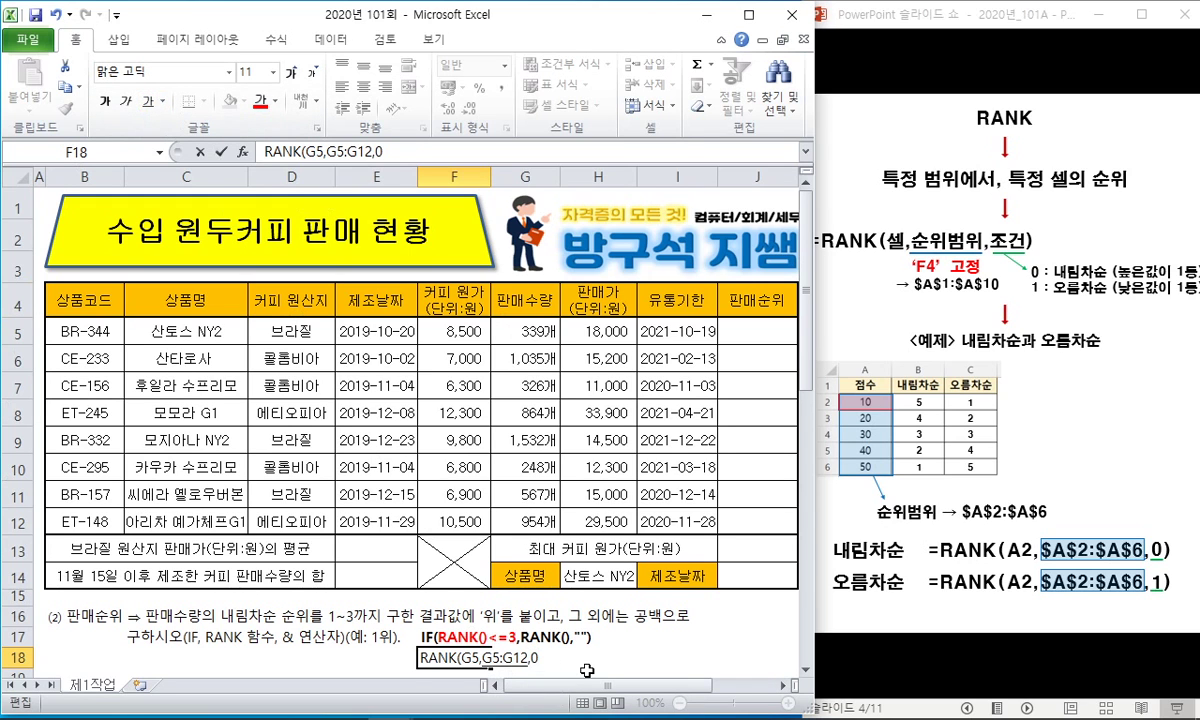
text())
key(Return)
click(627, 651)
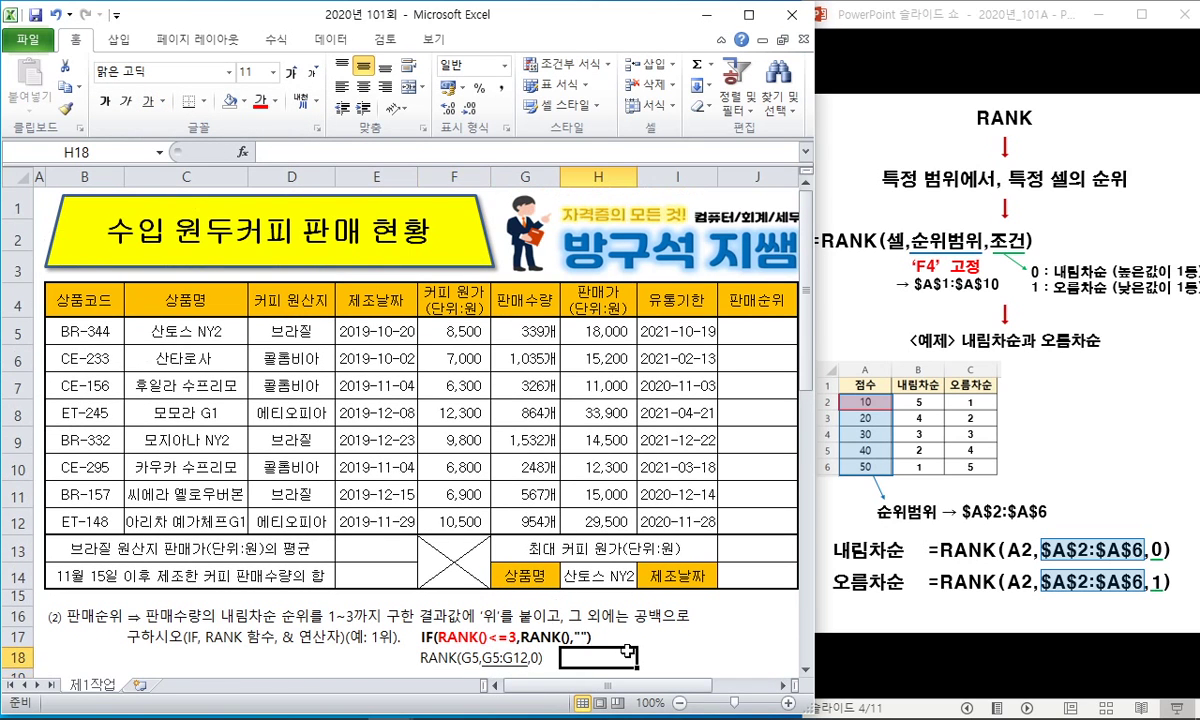
click(672, 634)
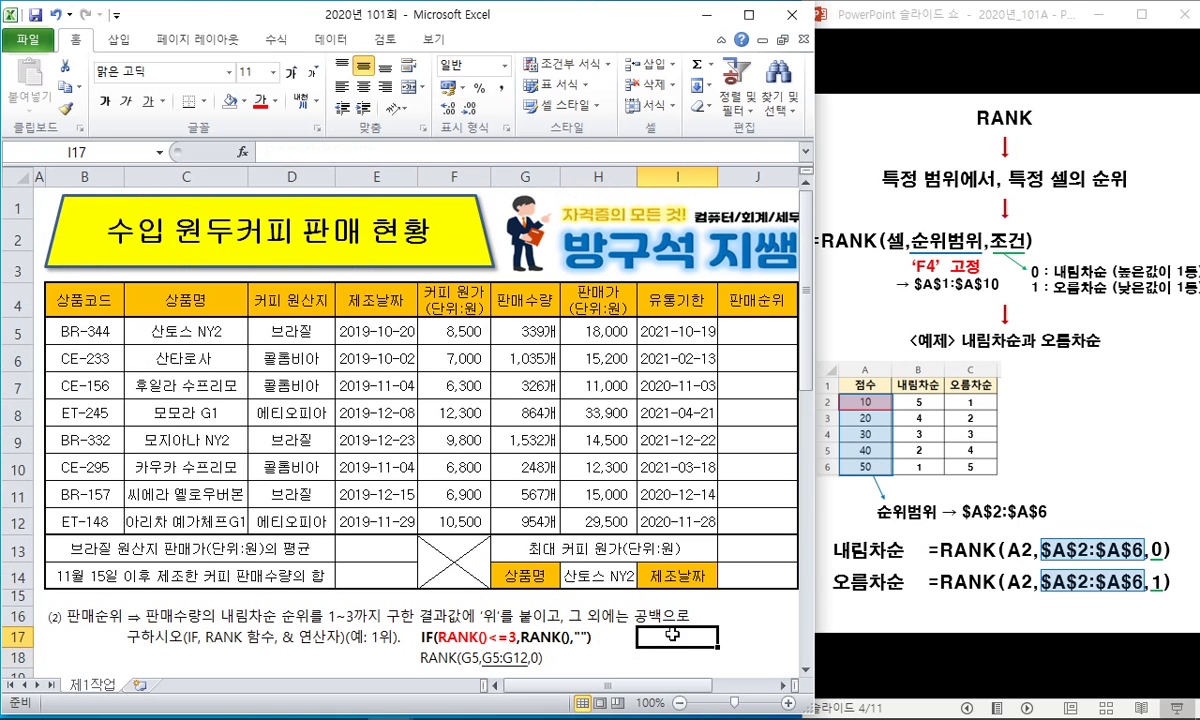
Step: Begin the 판매순위 formula in J5 with =IF(RANK( and reference G5 as the number to rank
click(740, 331)
text(=)
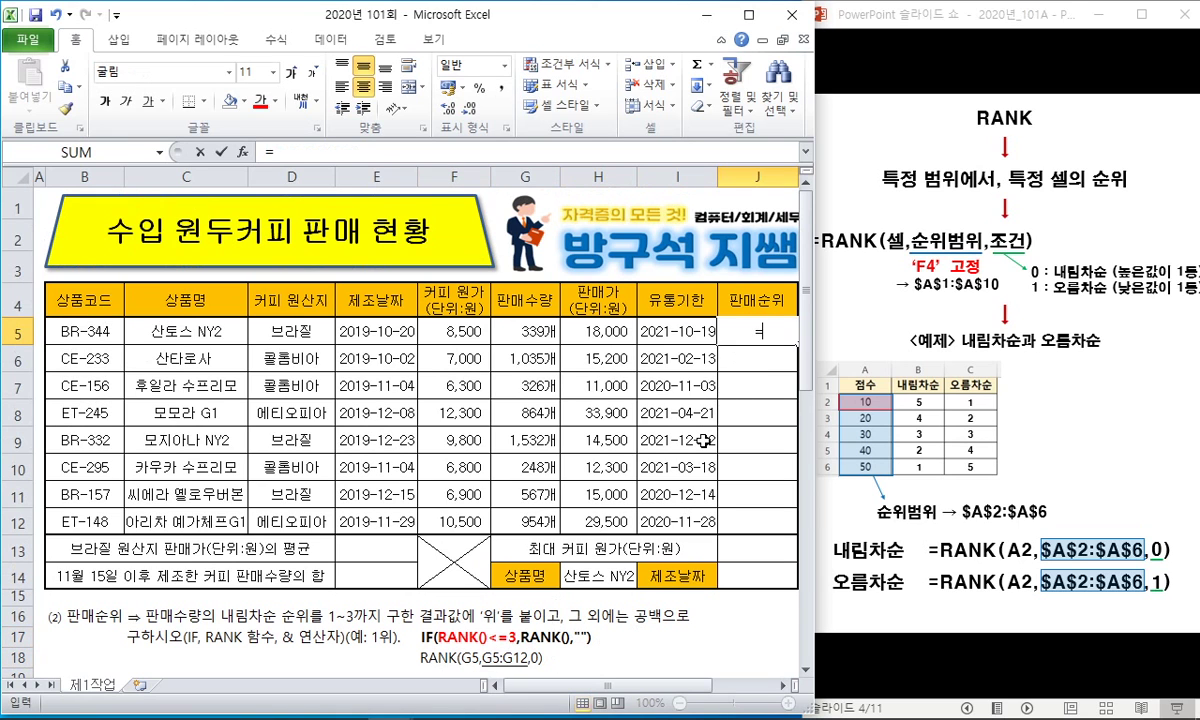
text(if(rank()
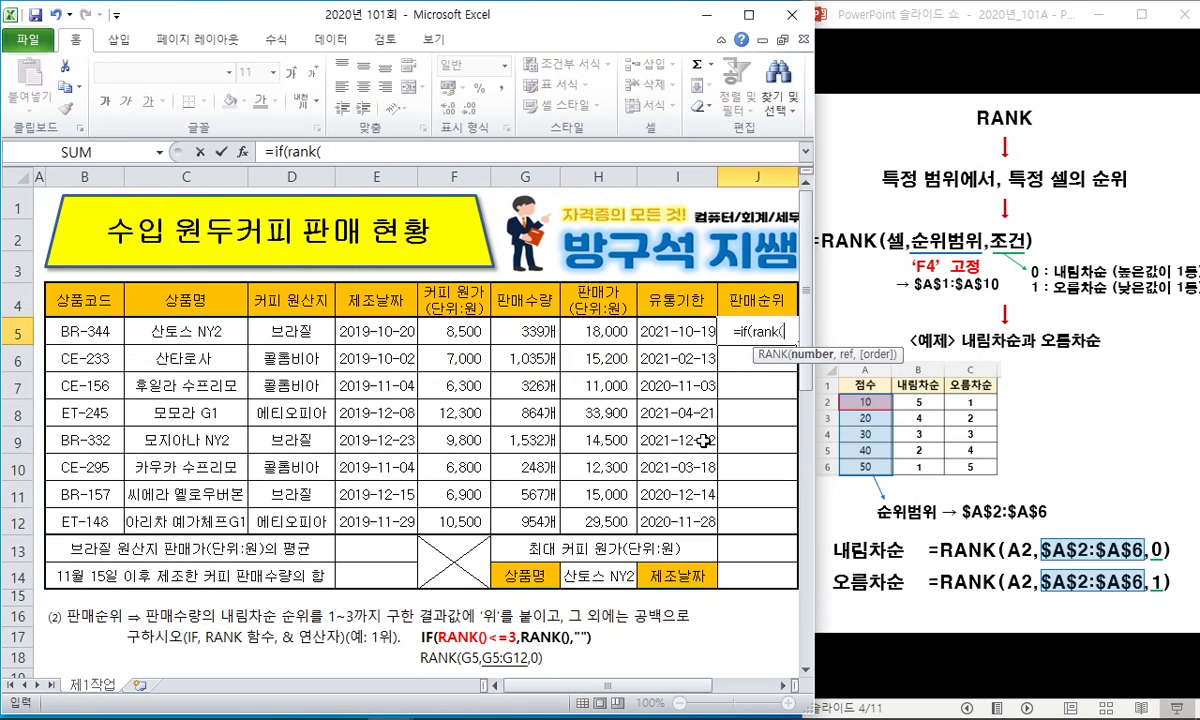
key(Left)
key(Left)
key(Left)
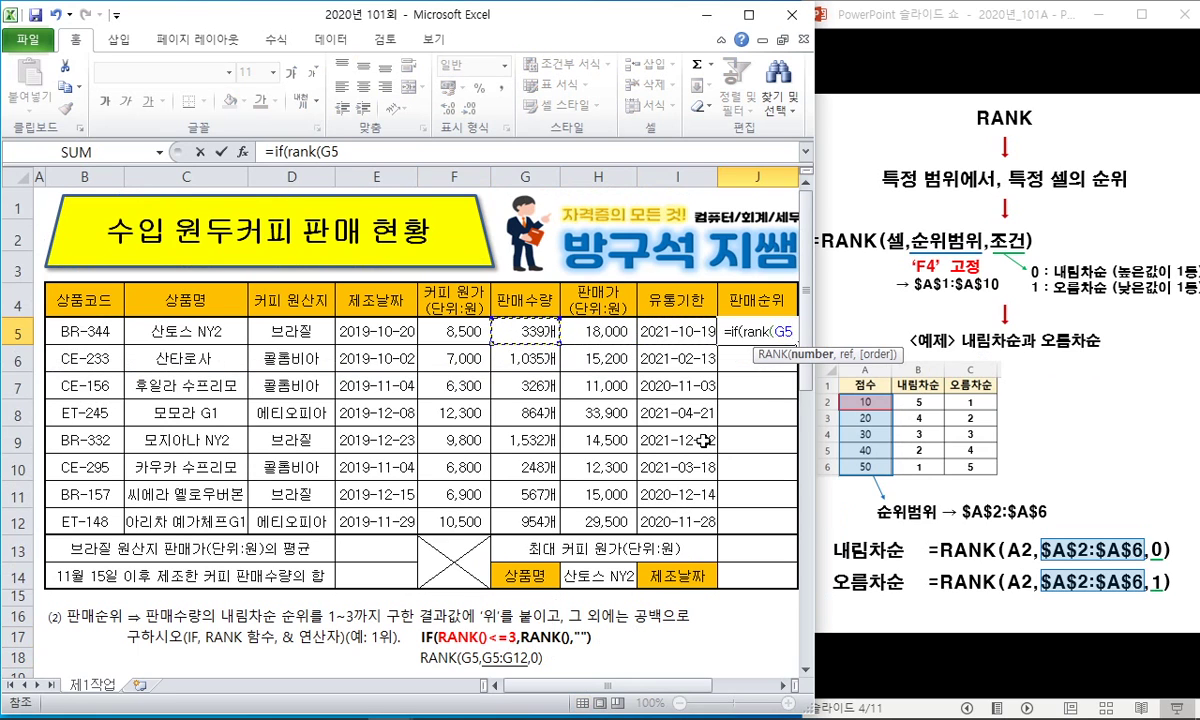
Step: Complete the J5 condition with the absolute range $G$5:$G$12, order 0 and the comparison <=3
text(,)
key(Left)
key(Left)
key(Left)
key(shift+Down)
key(shift+Down)
key(shift+Down)
key(shift+Down)
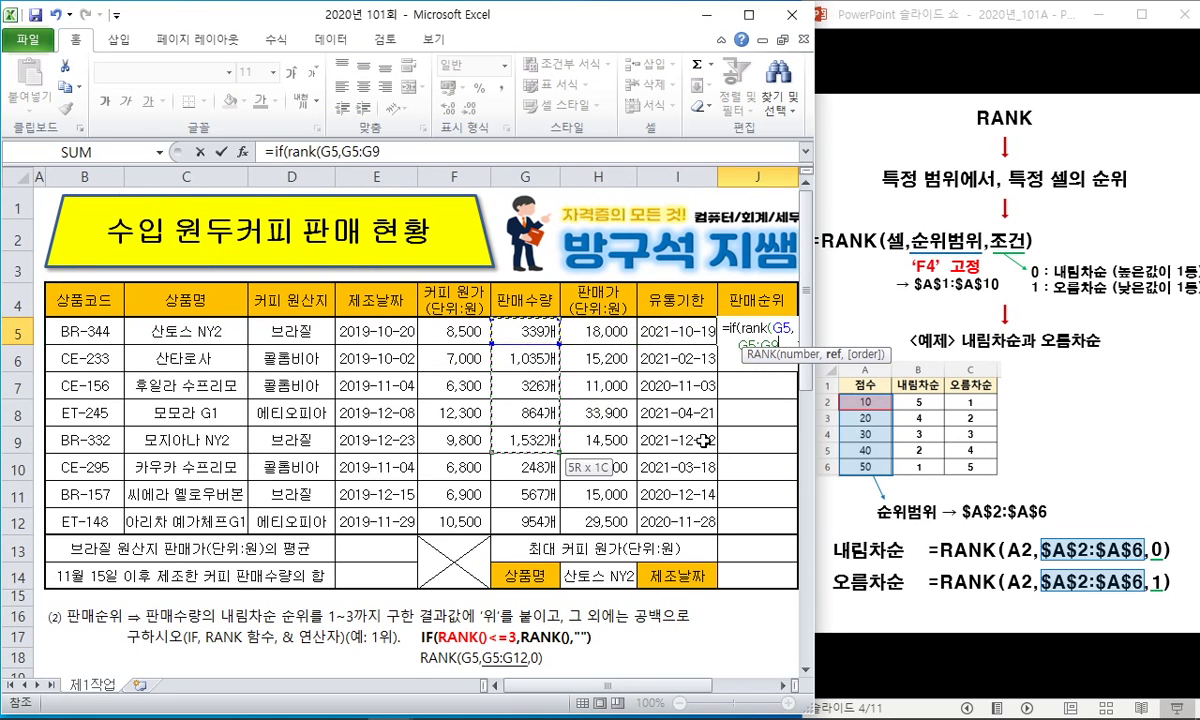
key(shift+Down)
key(shift+Down)
key(shift+Down)
key(F4)
text(,0)
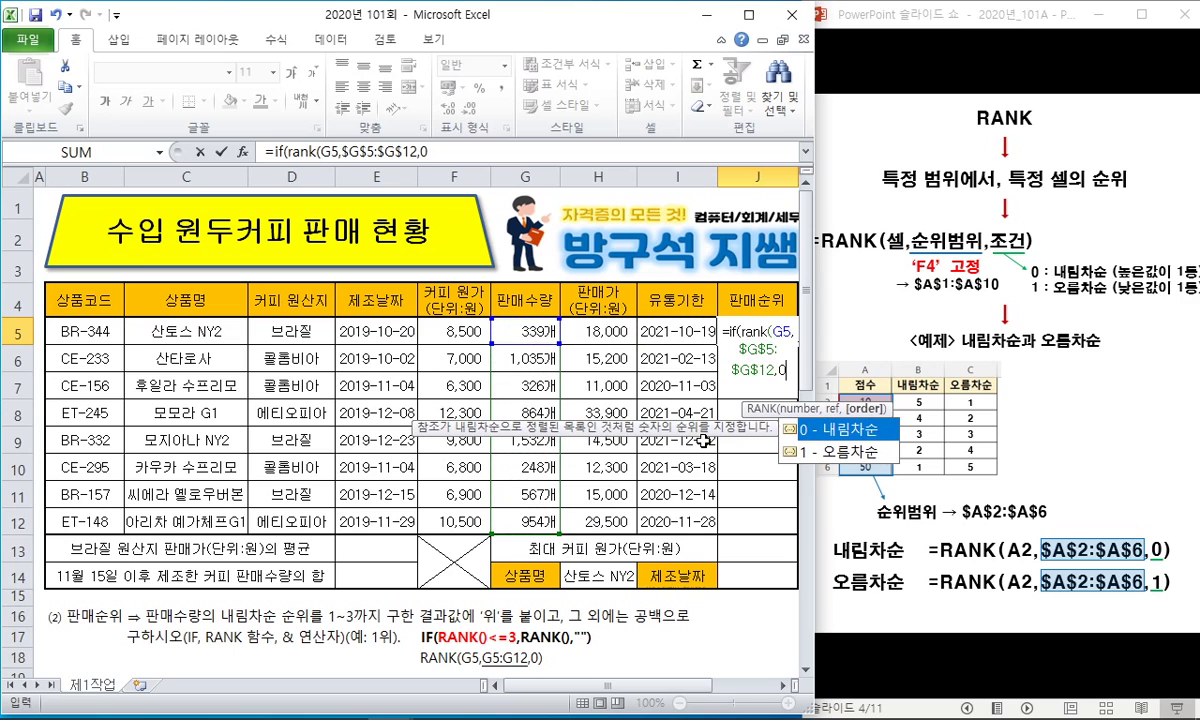
click(459, 157)
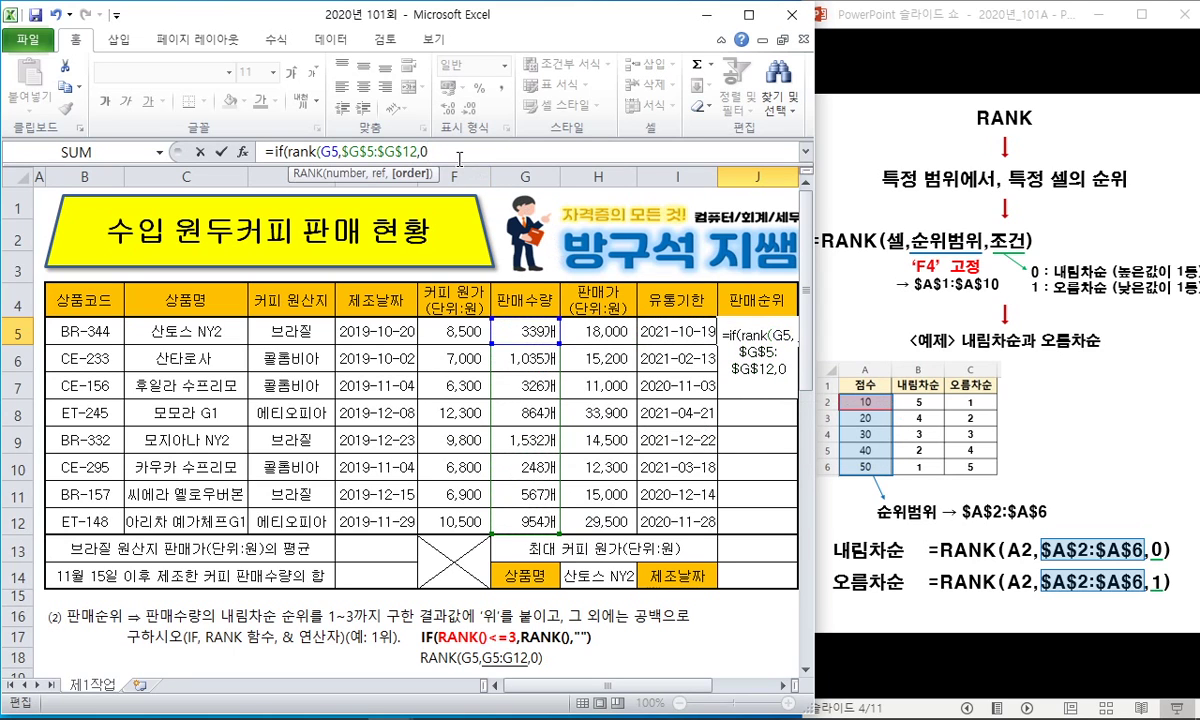
text()<=3)
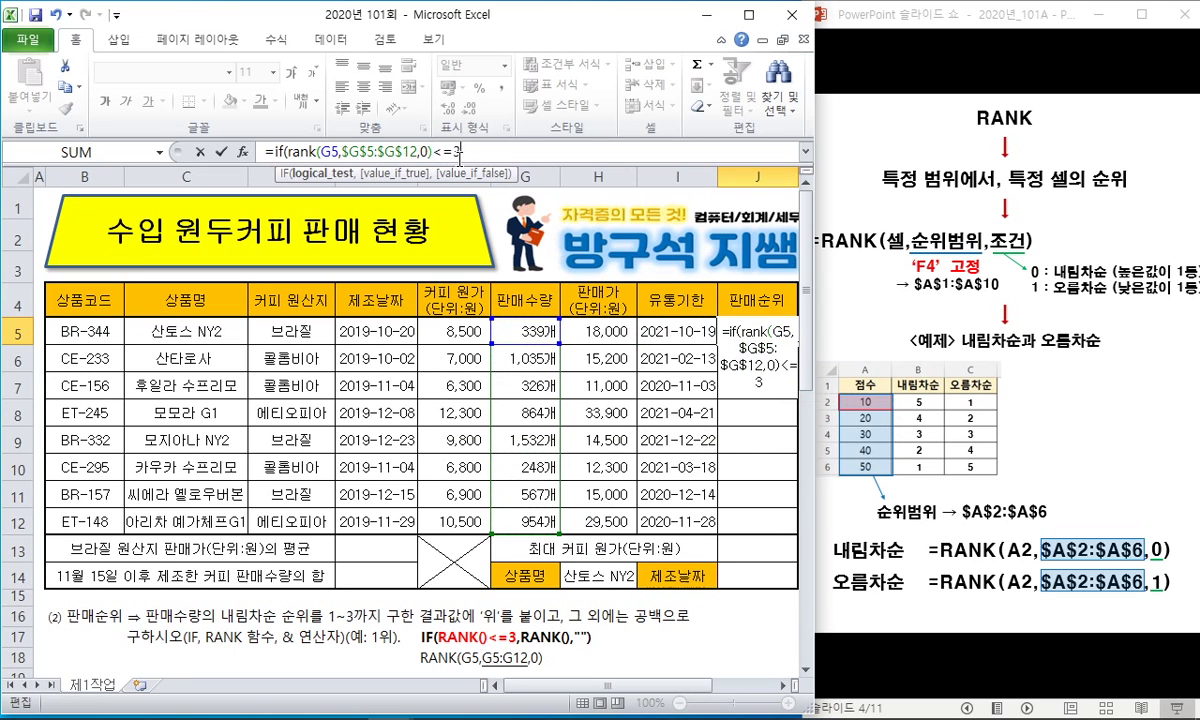
Step: Add RANK(G5,$G$5:$G$12,0) as the true result of the IF formula in J5
text(,)
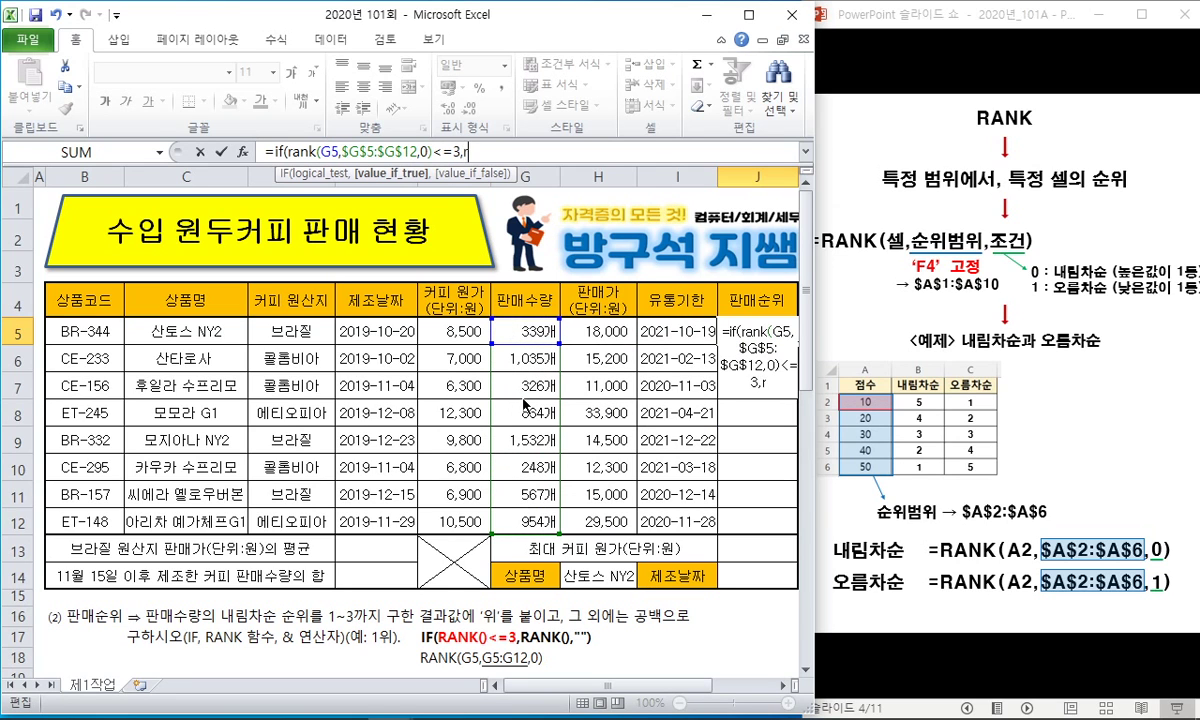
text(rank()
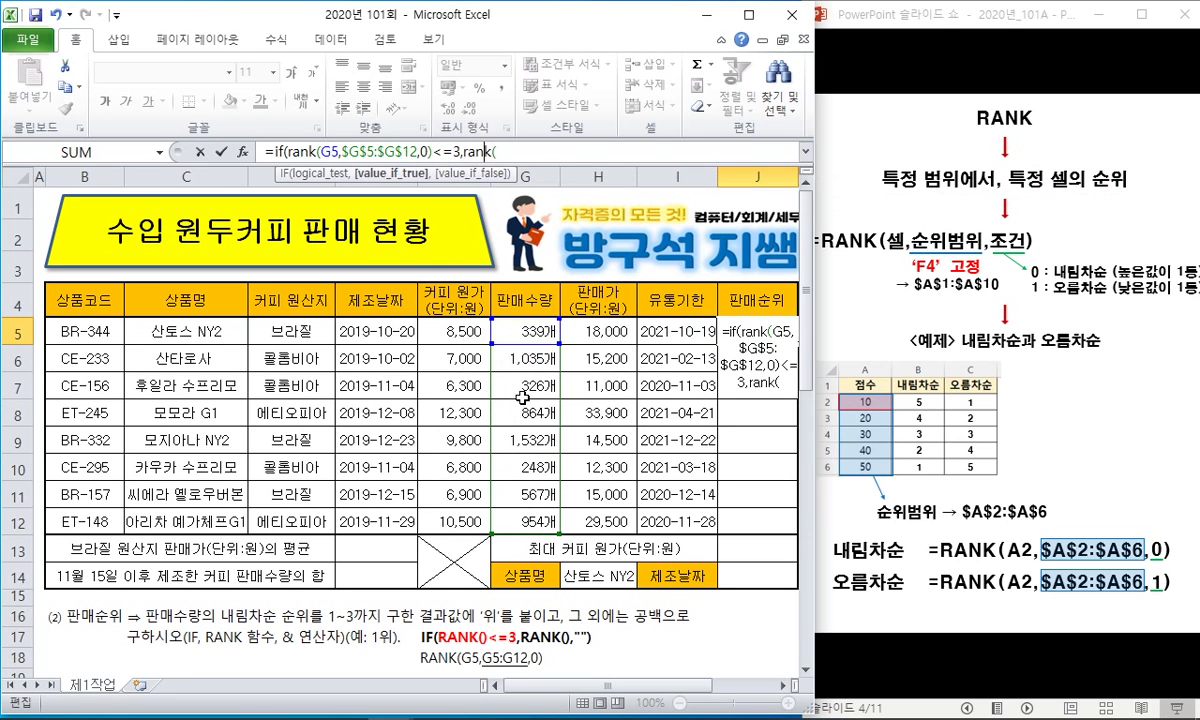
click(514, 318)
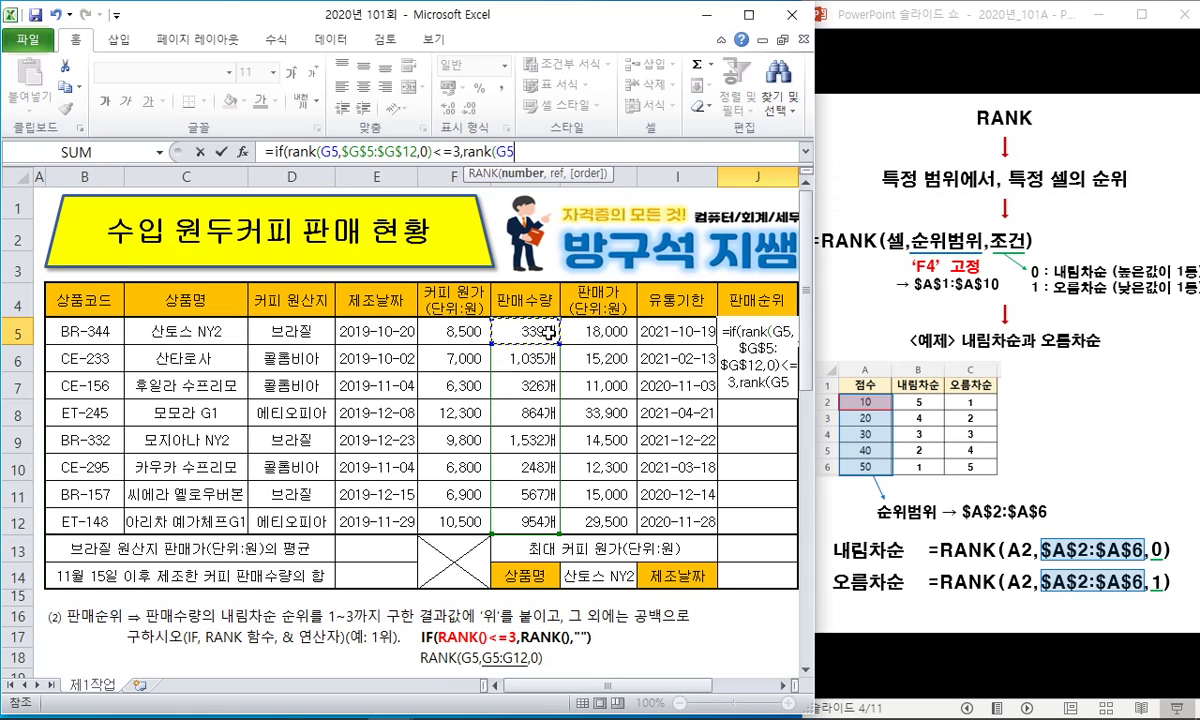
text(,)
drag(514, 318, 538, 507)
key(F4)
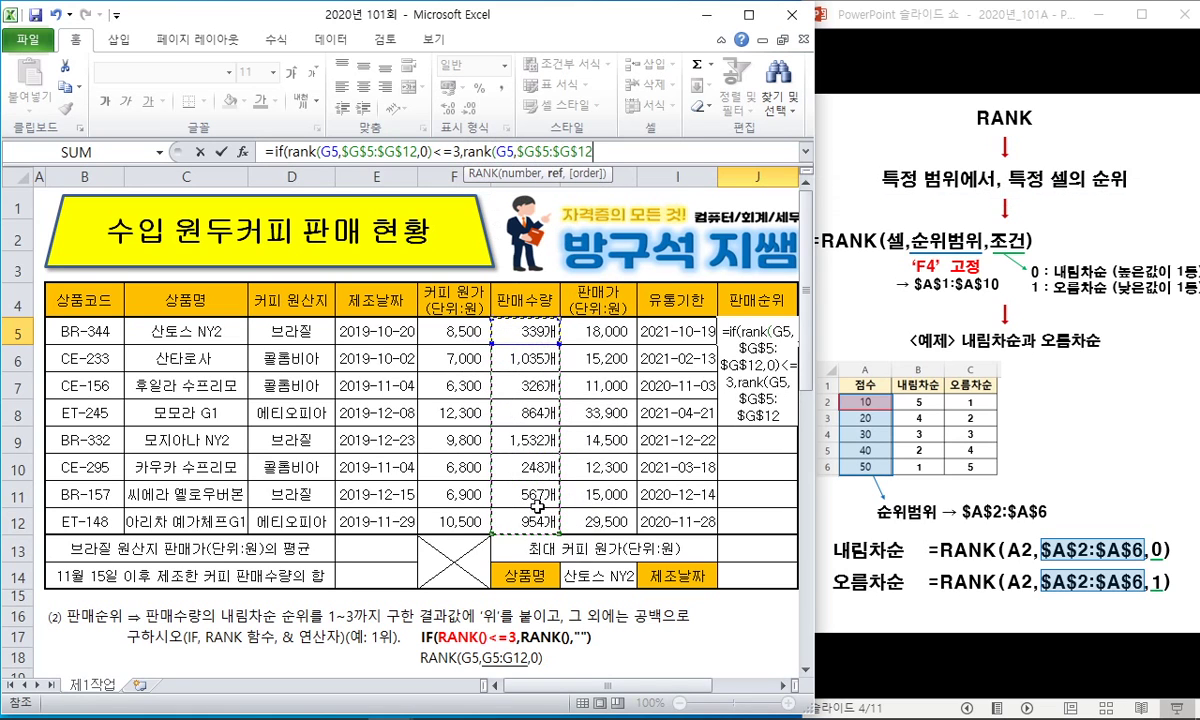
text(,0),)
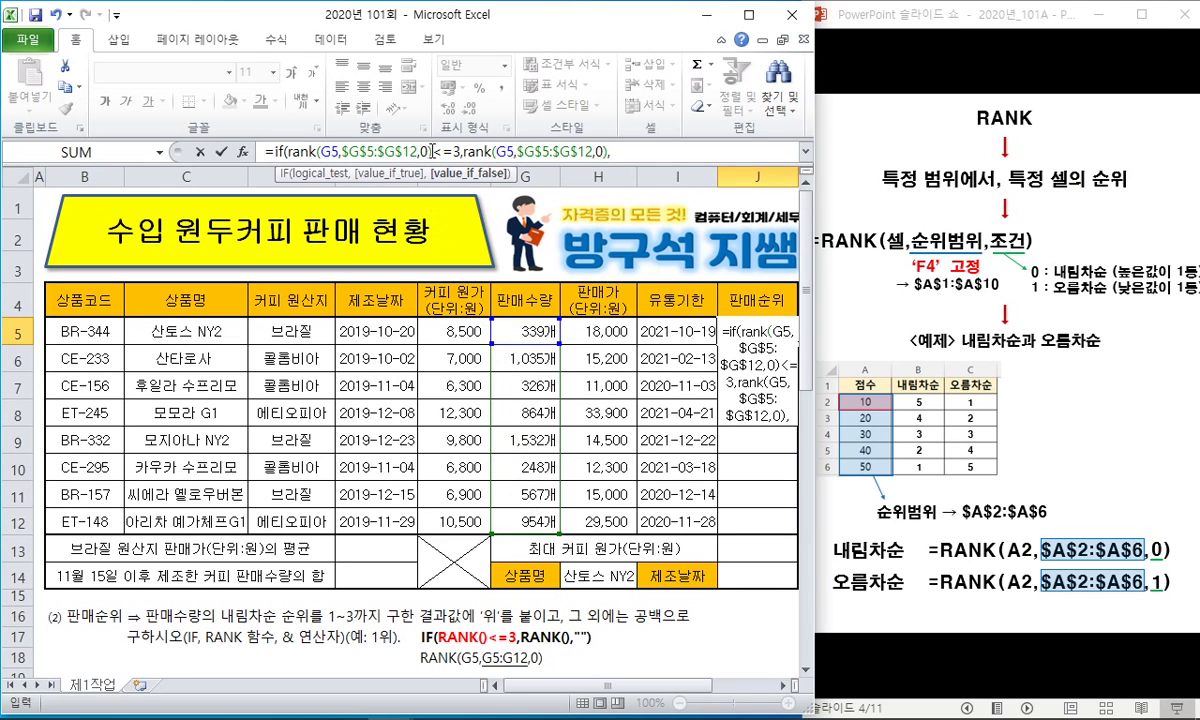
Step: Finish the J5 formula with "") as the blank false result and enter it
drag(432, 152, 272, 152)
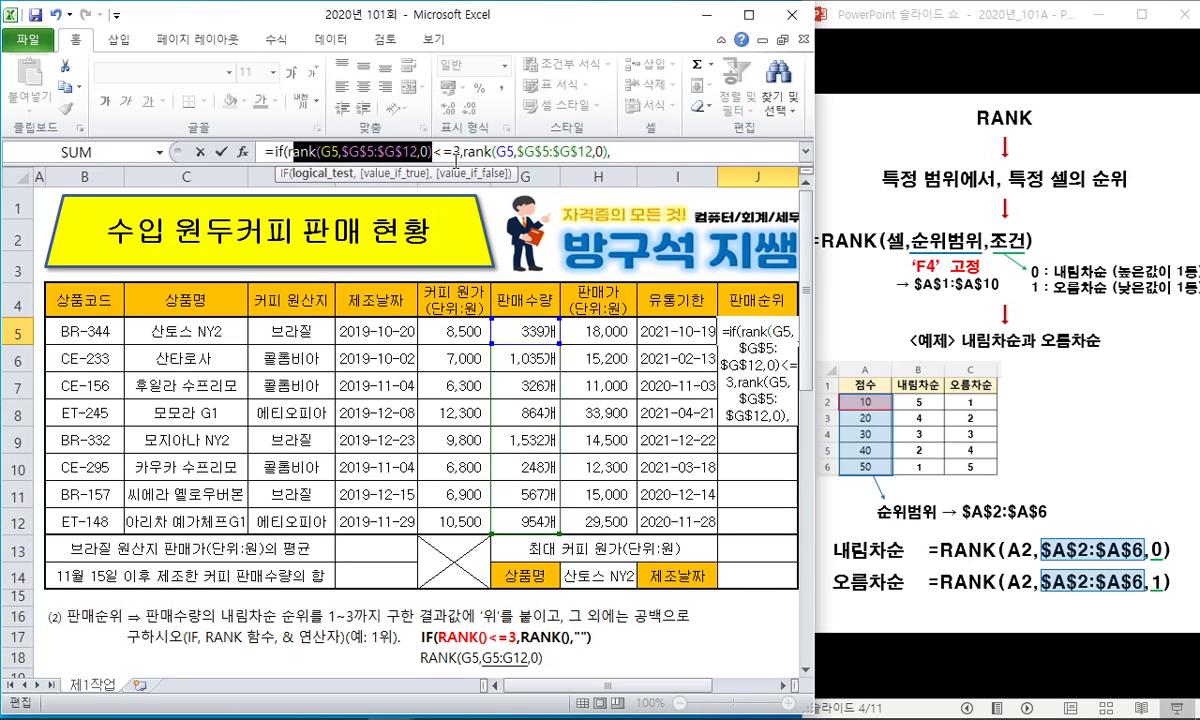
drag(462, 152, 648, 157)
click(640, 155)
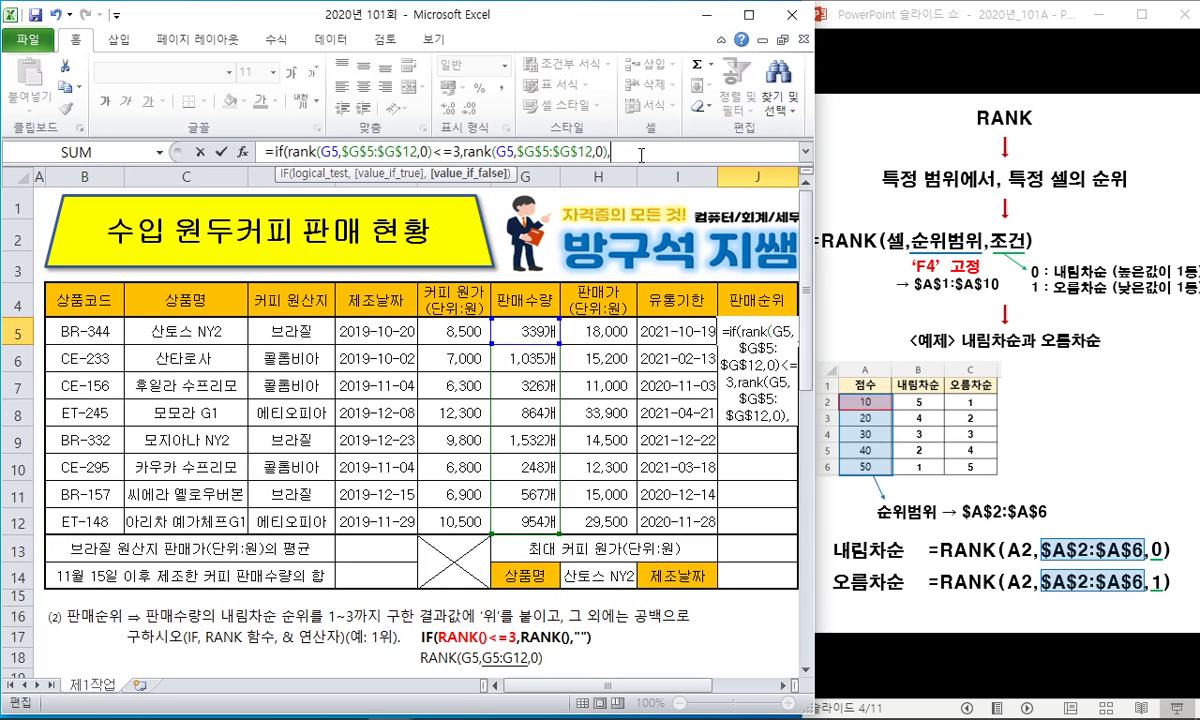
text(""))
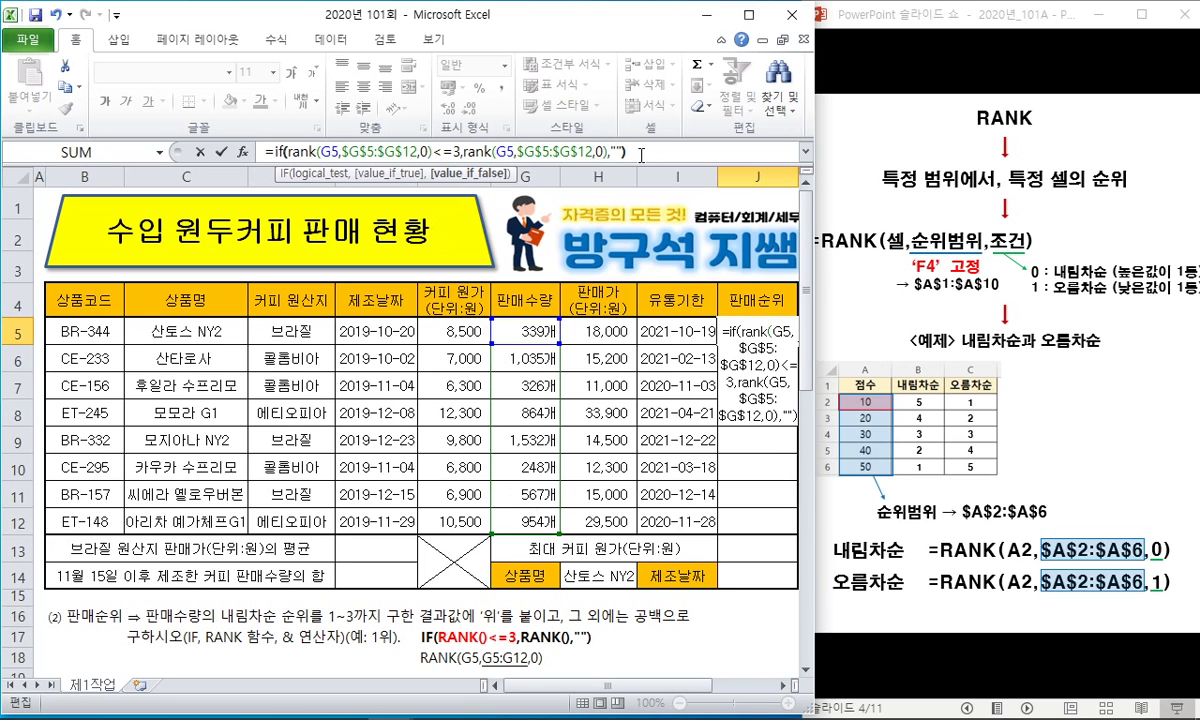
key(Return)
key(Up)
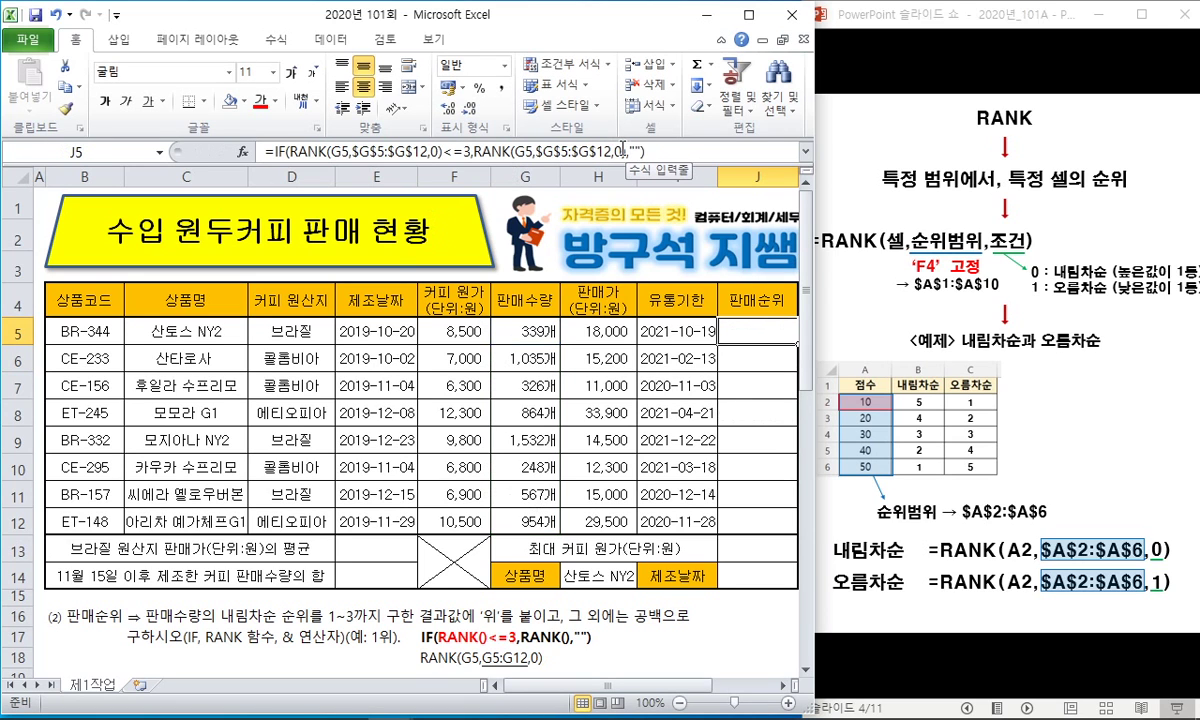
Step: Insert &"위" after the second RANK function in the J5 formula
click(623, 150)
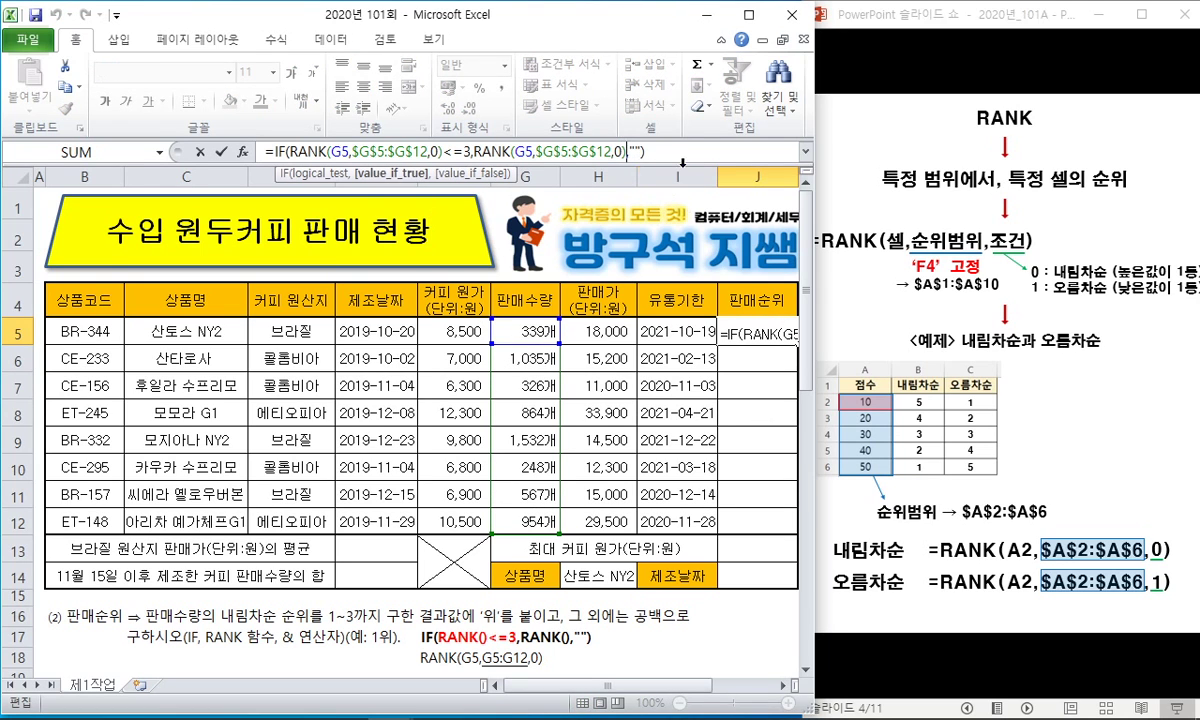
text(&)
text("위")
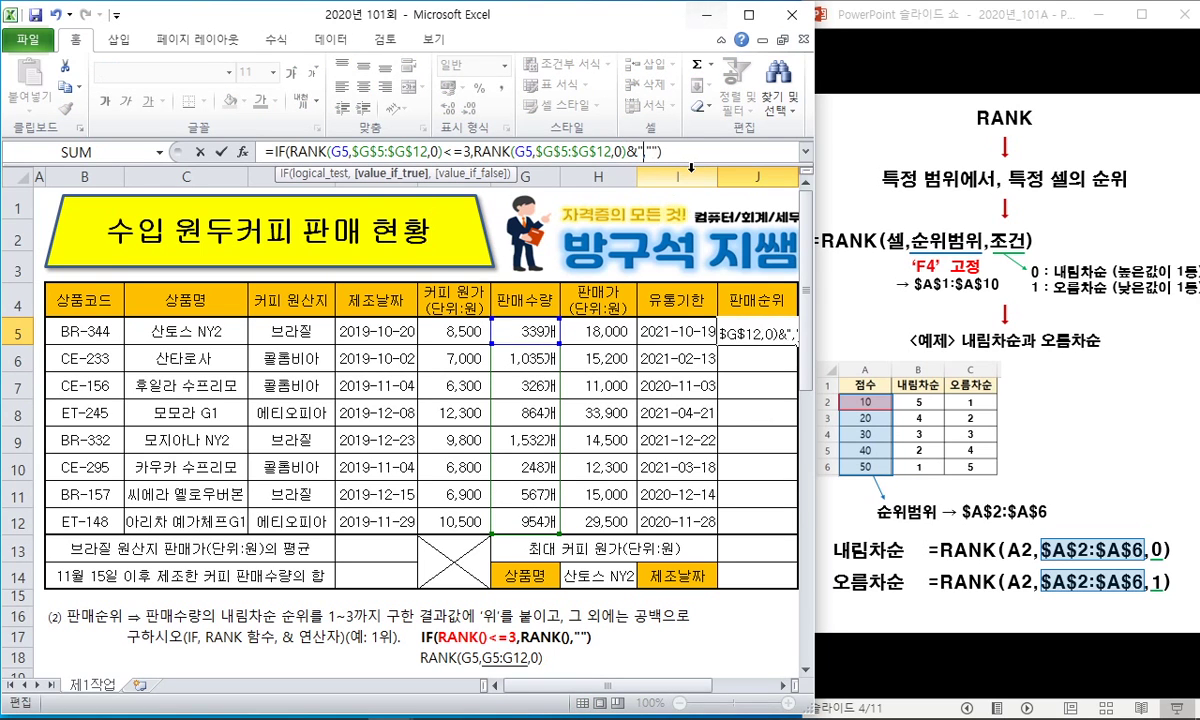
key(ctrl+Return)
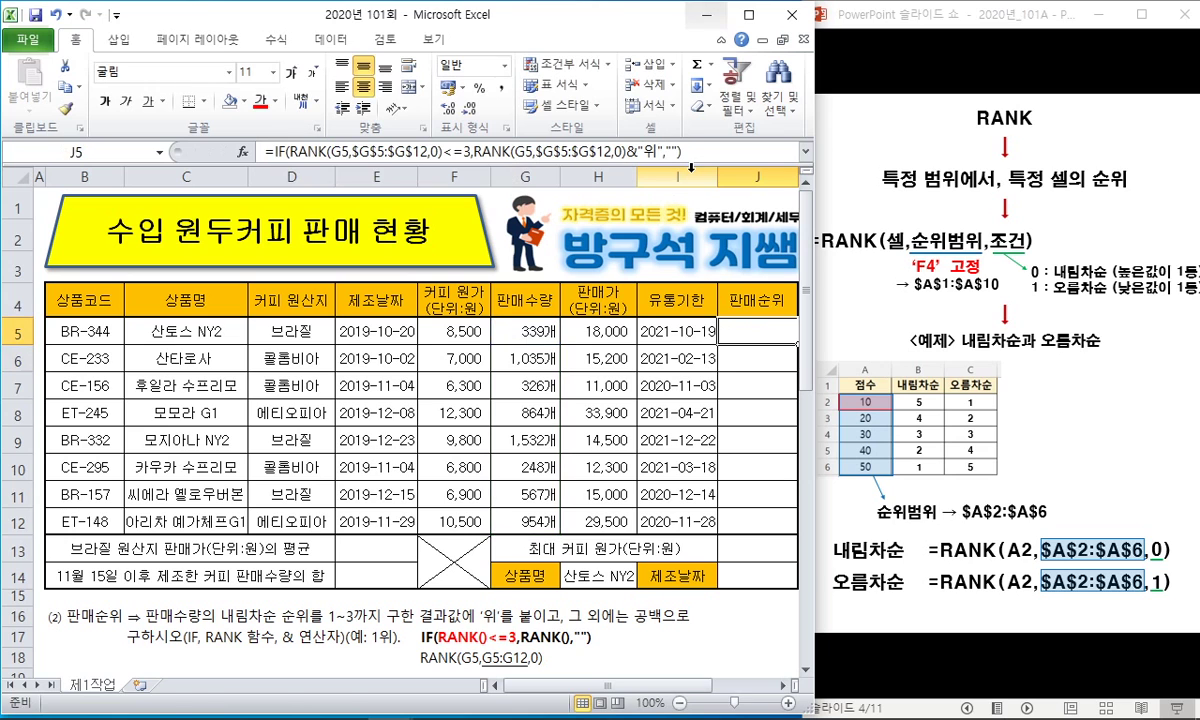
Step: Copy J5 and paste only its formula into J5:J12 with Paste Special
key(ctrl+c)
key(shift+Down)
key(shift+Down)
key(shift+Down)
key(shift+Down)
key(shift+Down)
key(shift+Down)
key(shift+Down)
key(shift+F10)
key(s)
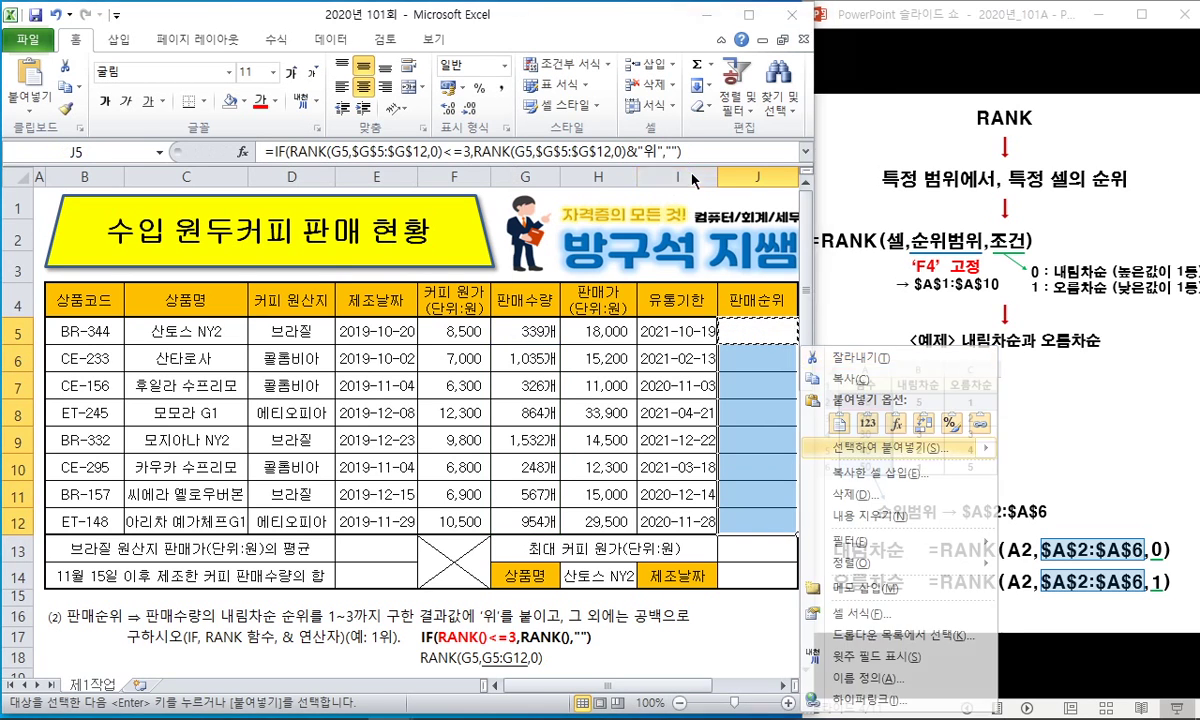
key(f)
key(Return)
key(Escape)
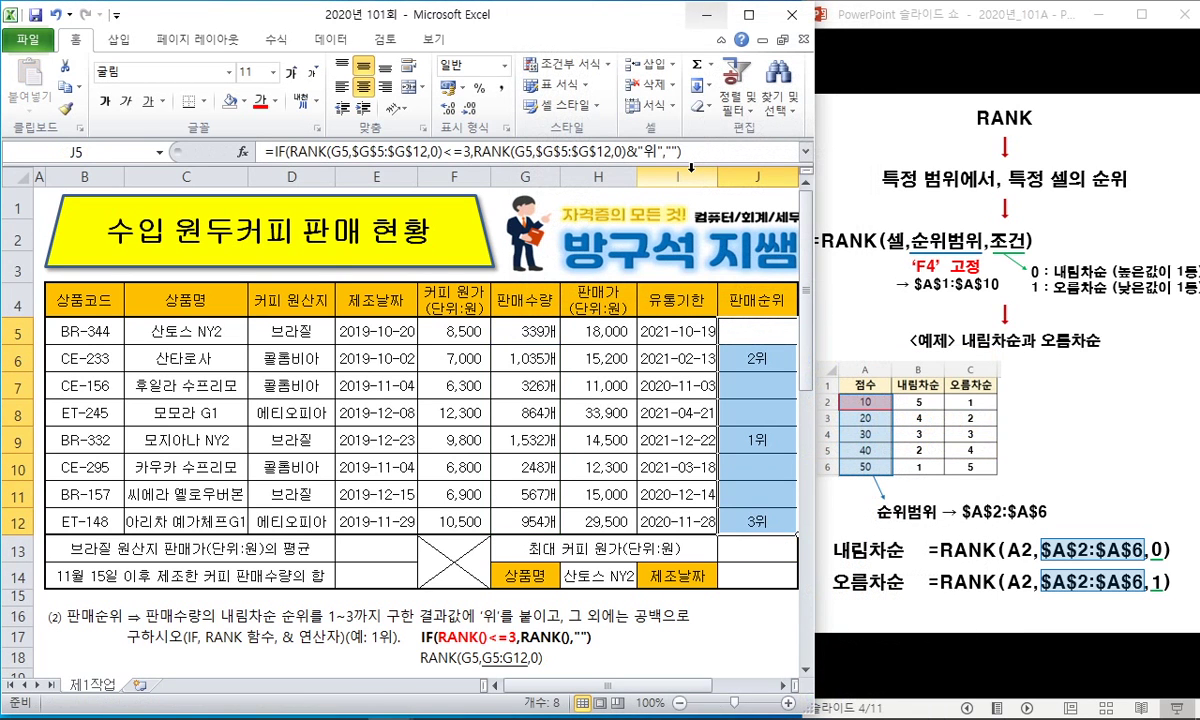
Step: Check the 판매순위 results in column J, both ranked and blank, against the 판매수량 values
click(530, 440)
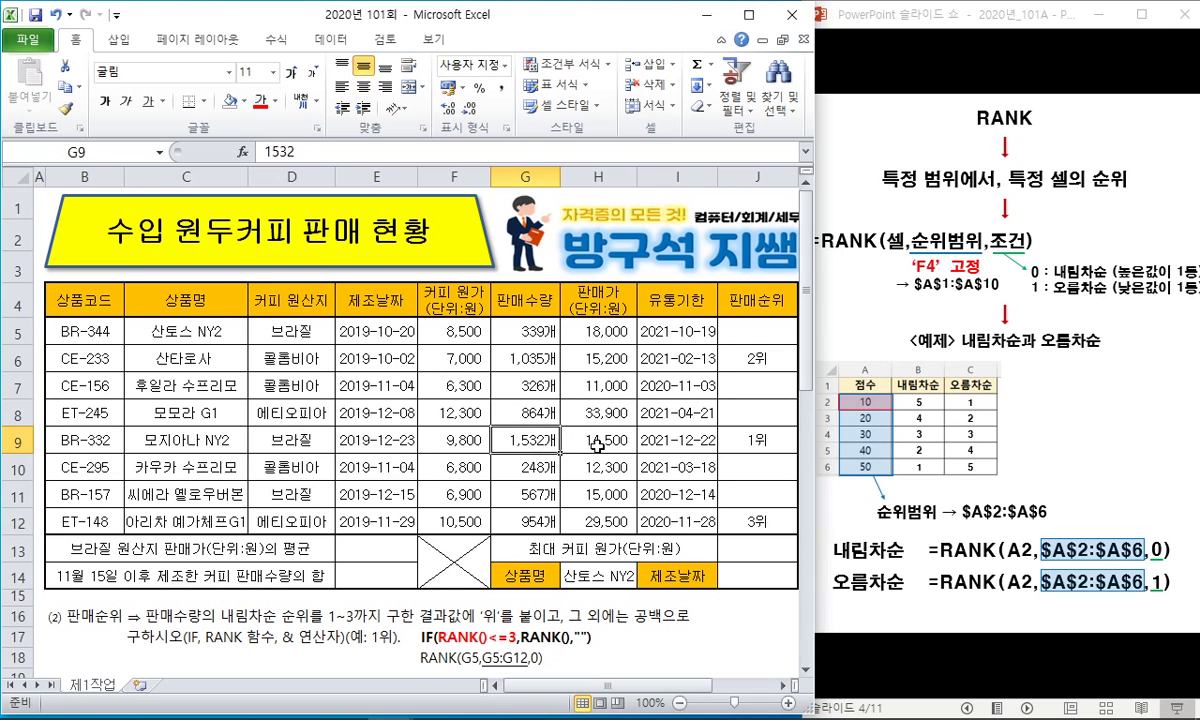
click(749, 441)
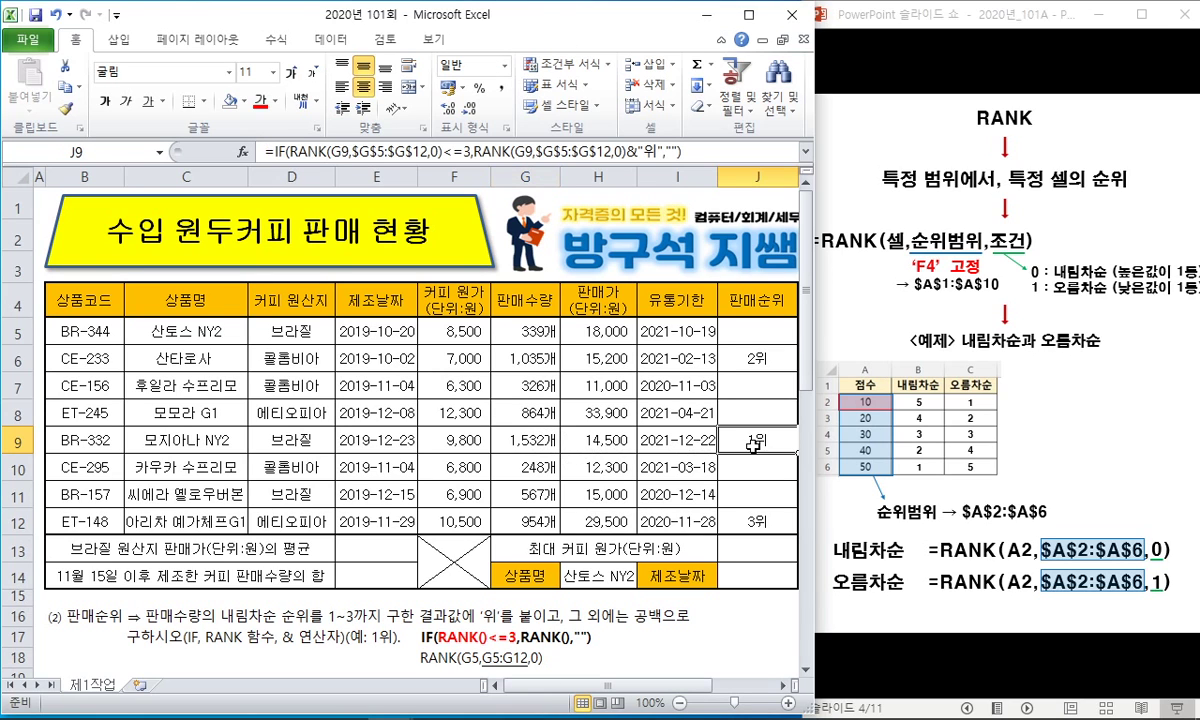
click(507, 339)
click(757, 358)
click(525, 521)
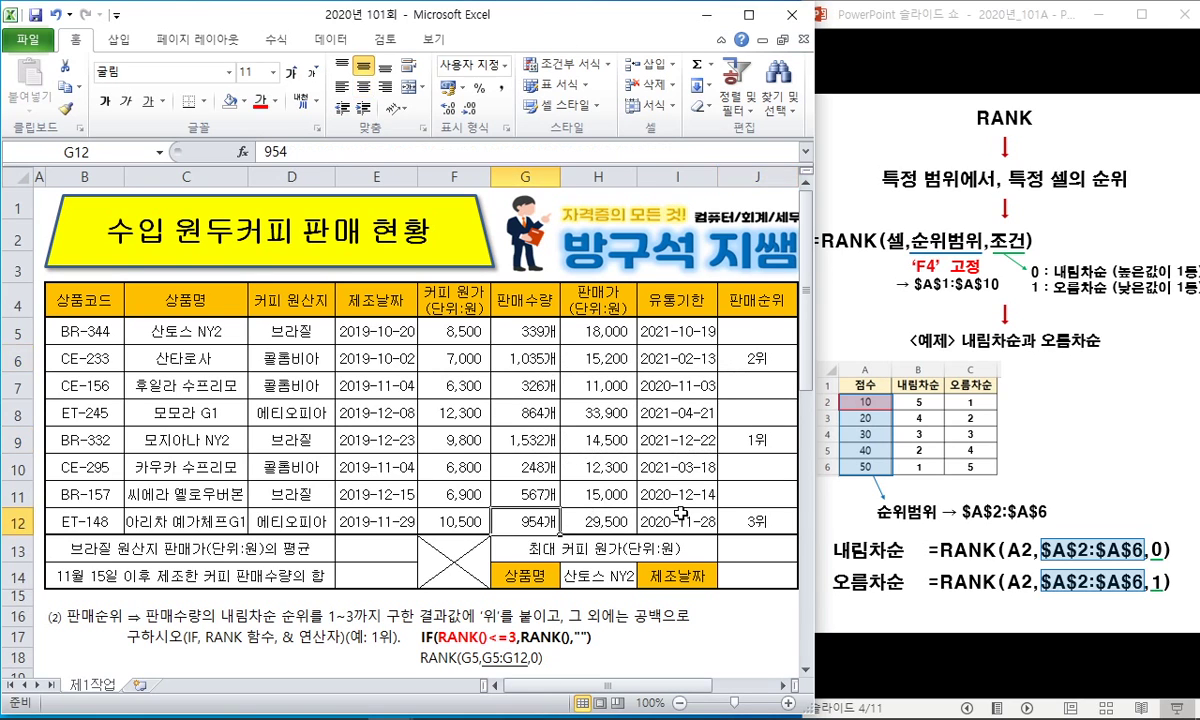
click(757, 521)
drag(757, 494, 757, 467)
click(745, 412)
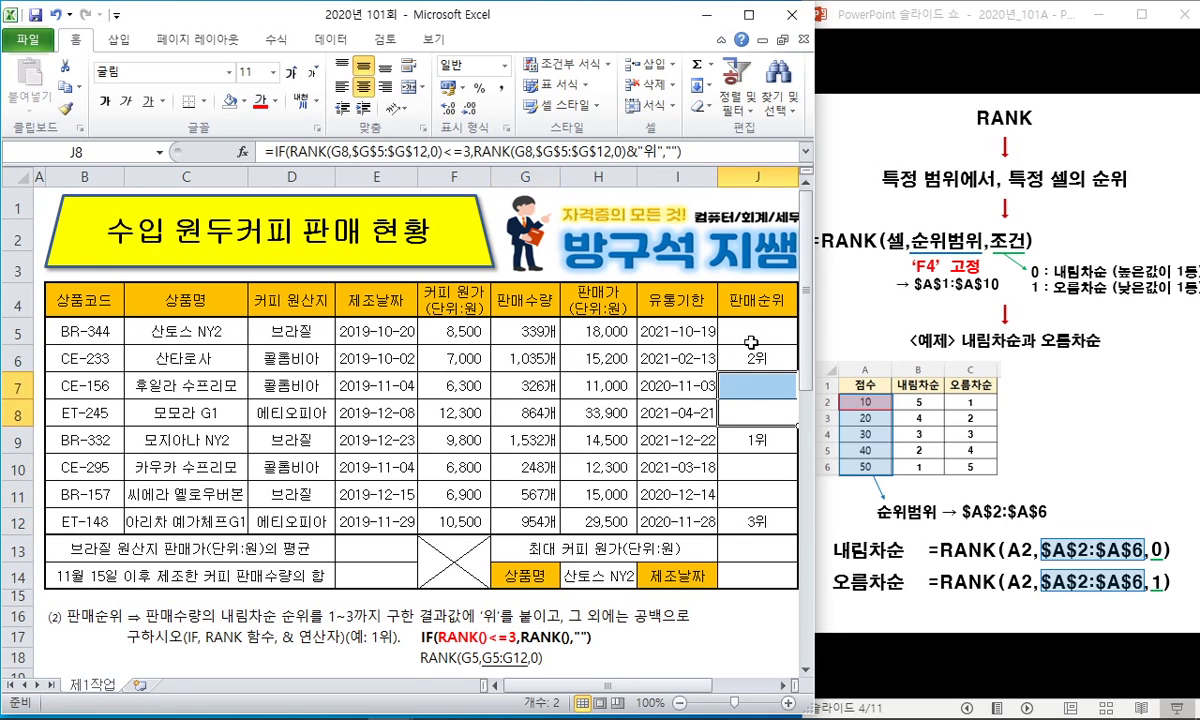
mouse_move(757, 386)
mouse_down()
mouse_move(756, 399)
mouse_move(757, 389)
mouse_up()
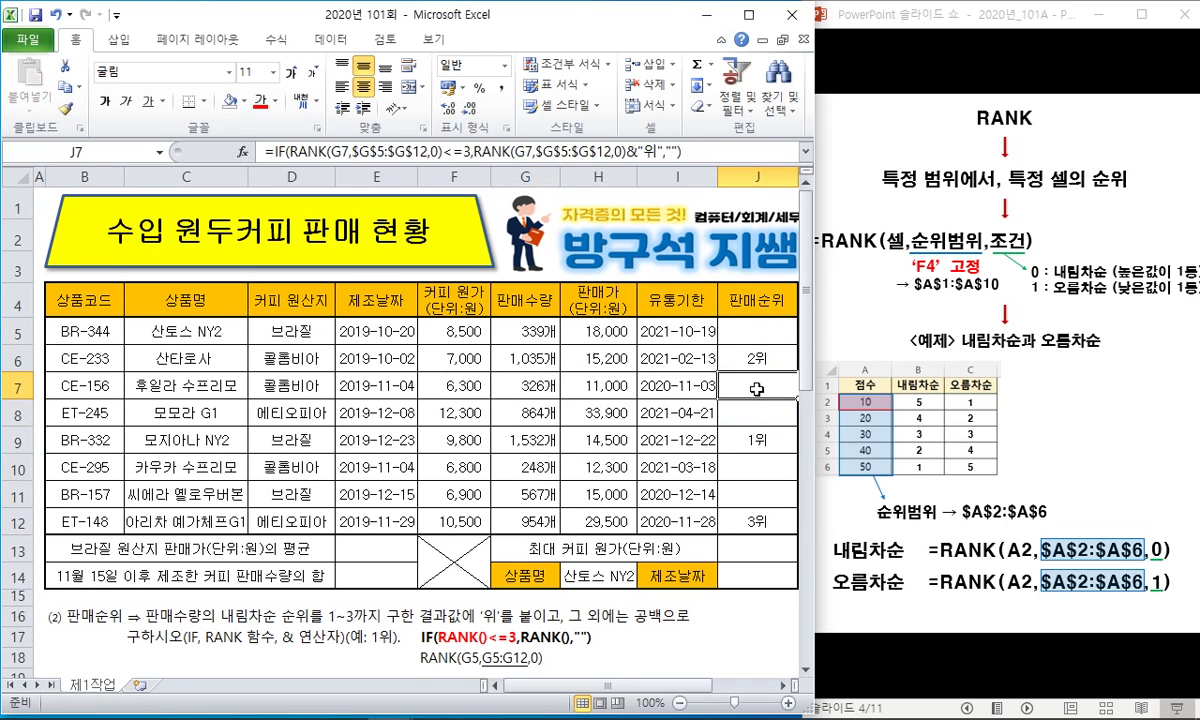
Step: Delete rows 16 to 22, which hold the finished 판매순위 task and its formula notes
click(595, 636)
click(676, 630)
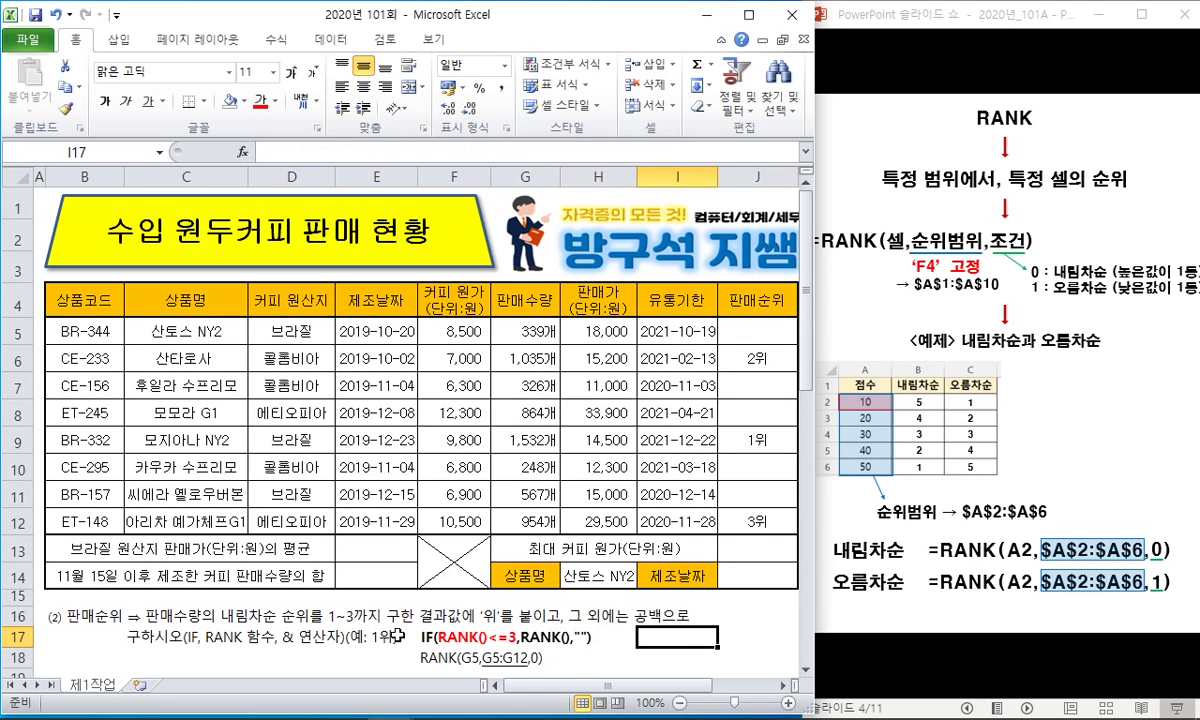
click(18, 616)
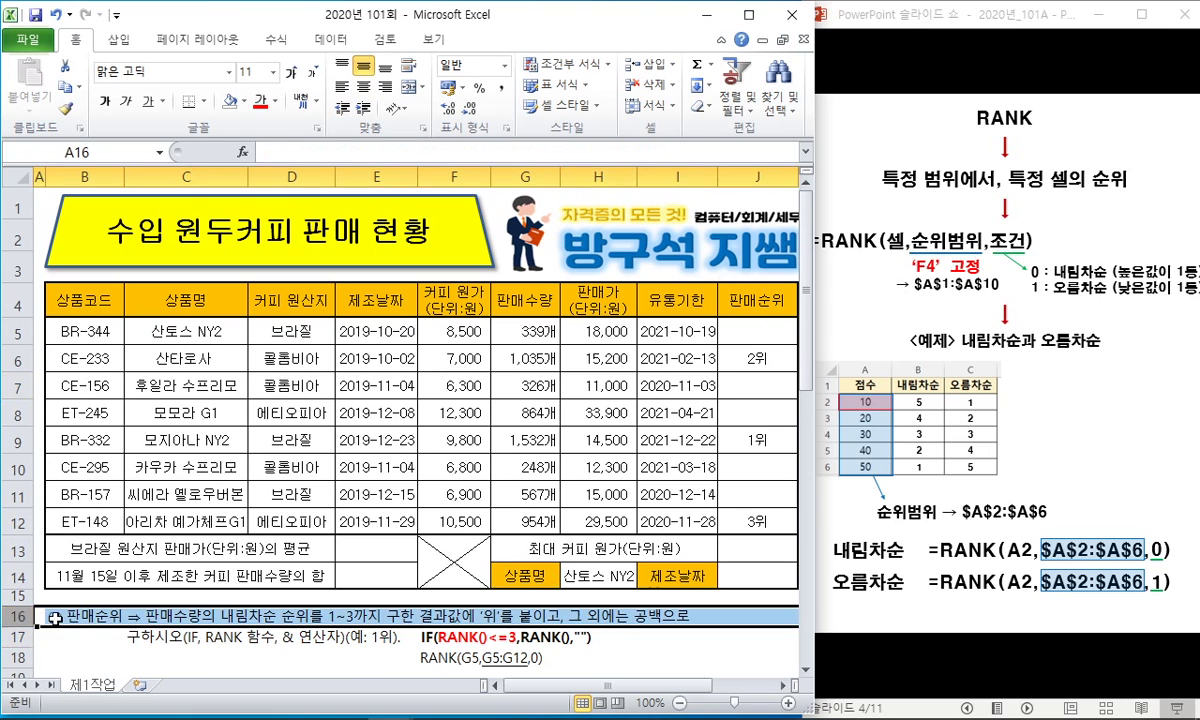
scroll(90, 605, down, 1)
shift+click(28, 628)
right_click(28, 628)
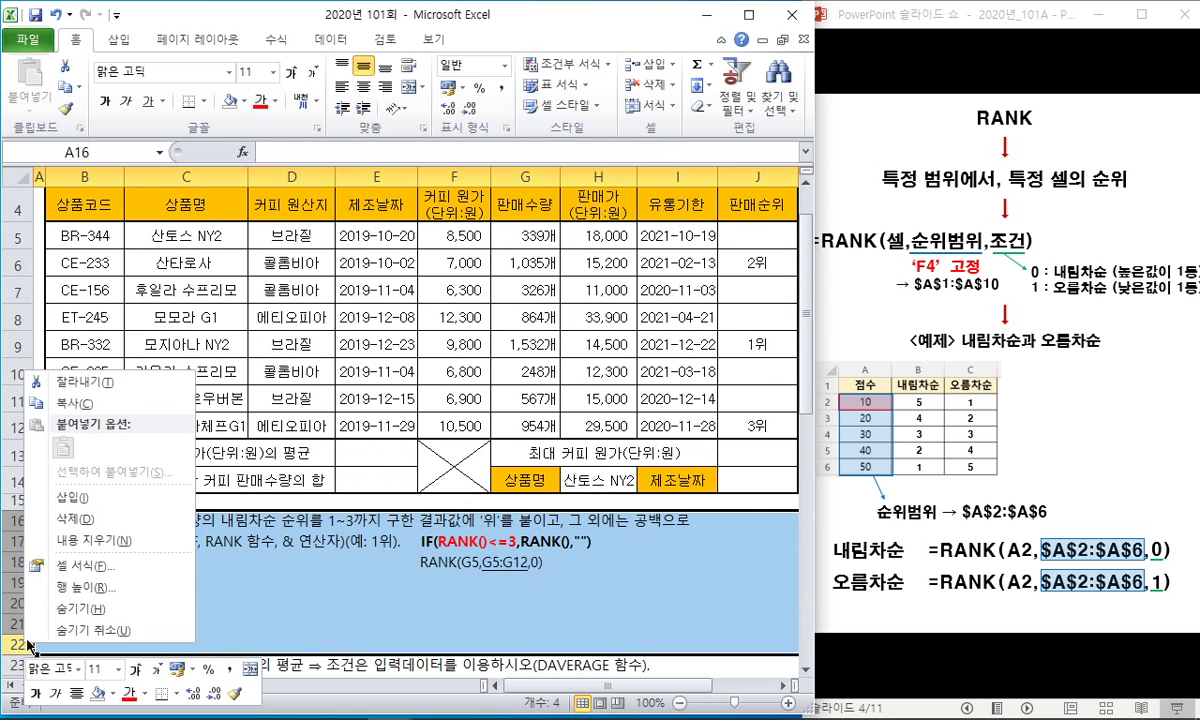
click(85, 520)
click(241, 570)
scroll(241, 570, up, 1)
click(84, 636)
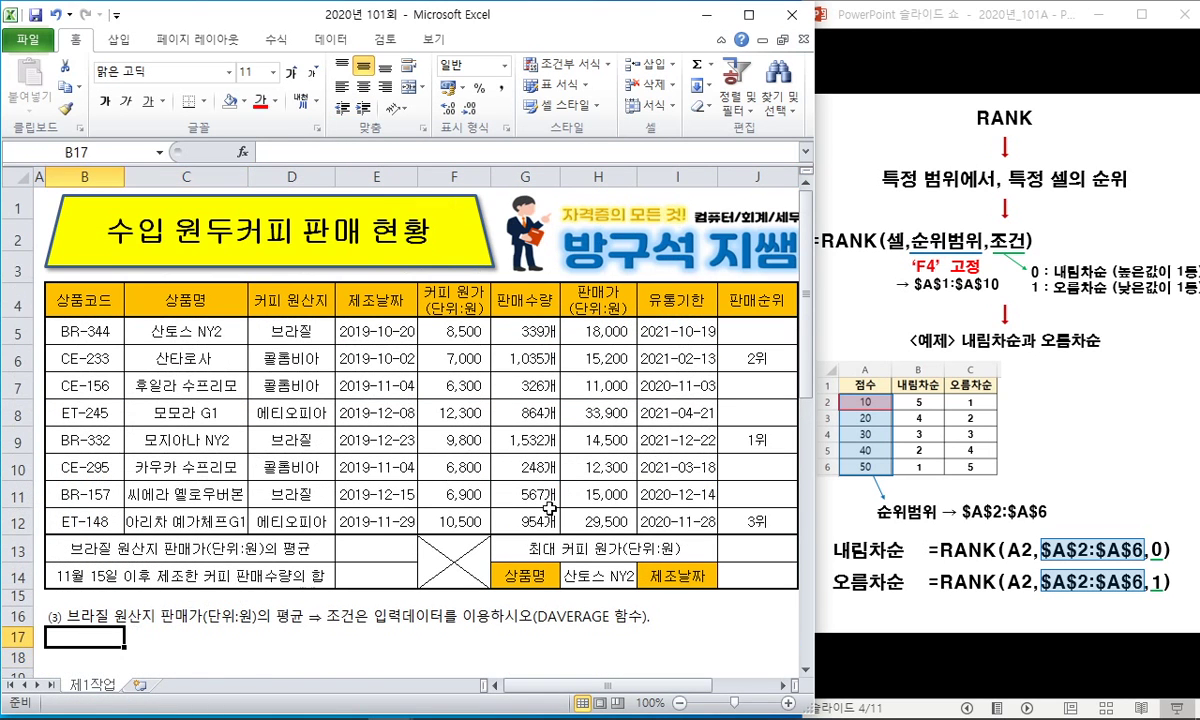
Step: Fill the 판매가 cells H5:H12 with light blue
click(368, 380)
drag(287, 298, 290, 328)
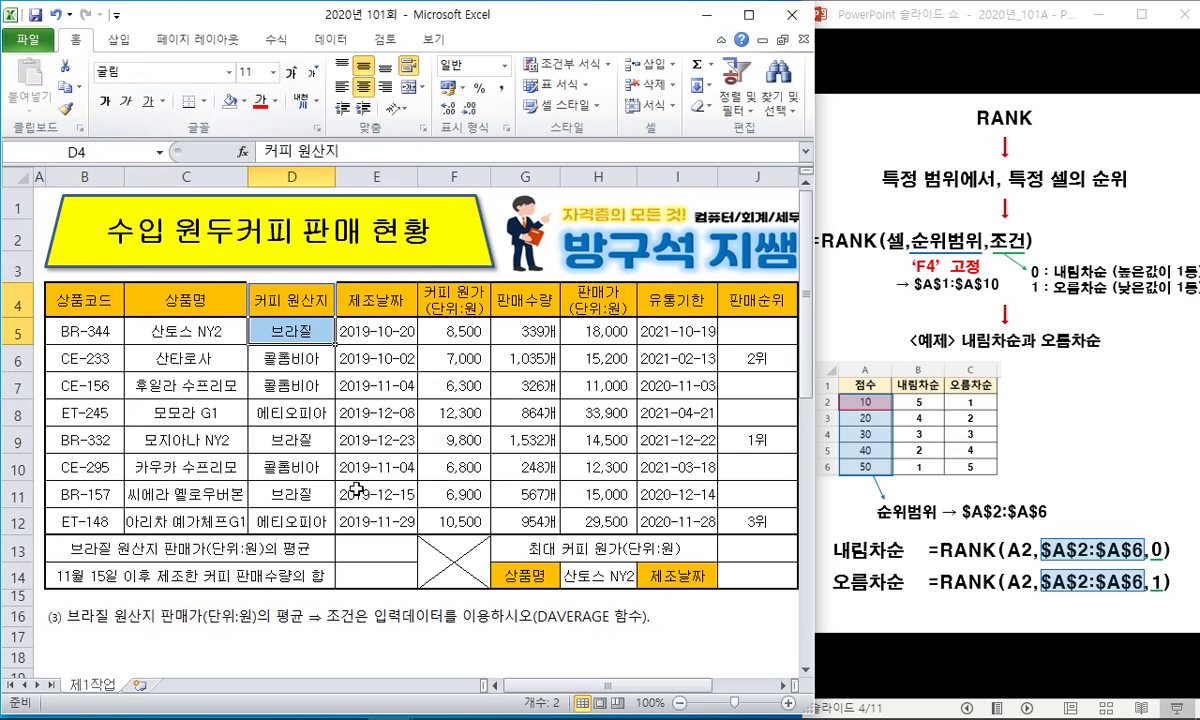
click(345, 440)
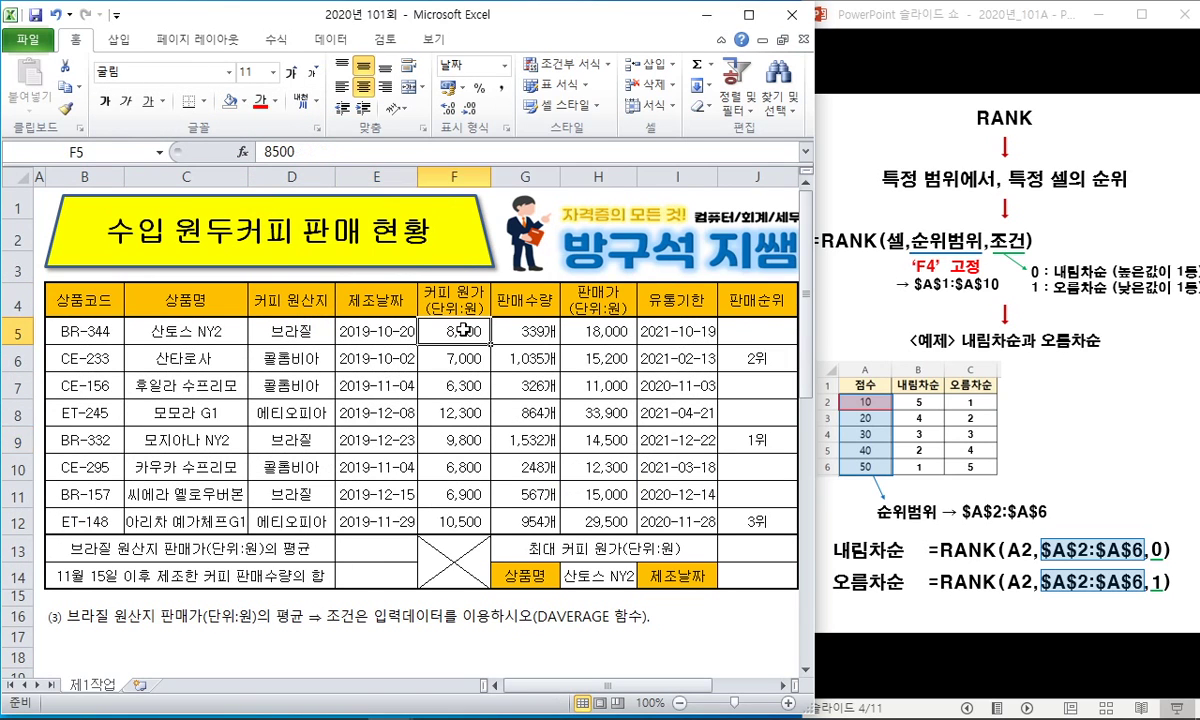
drag(598, 331, 598, 521)
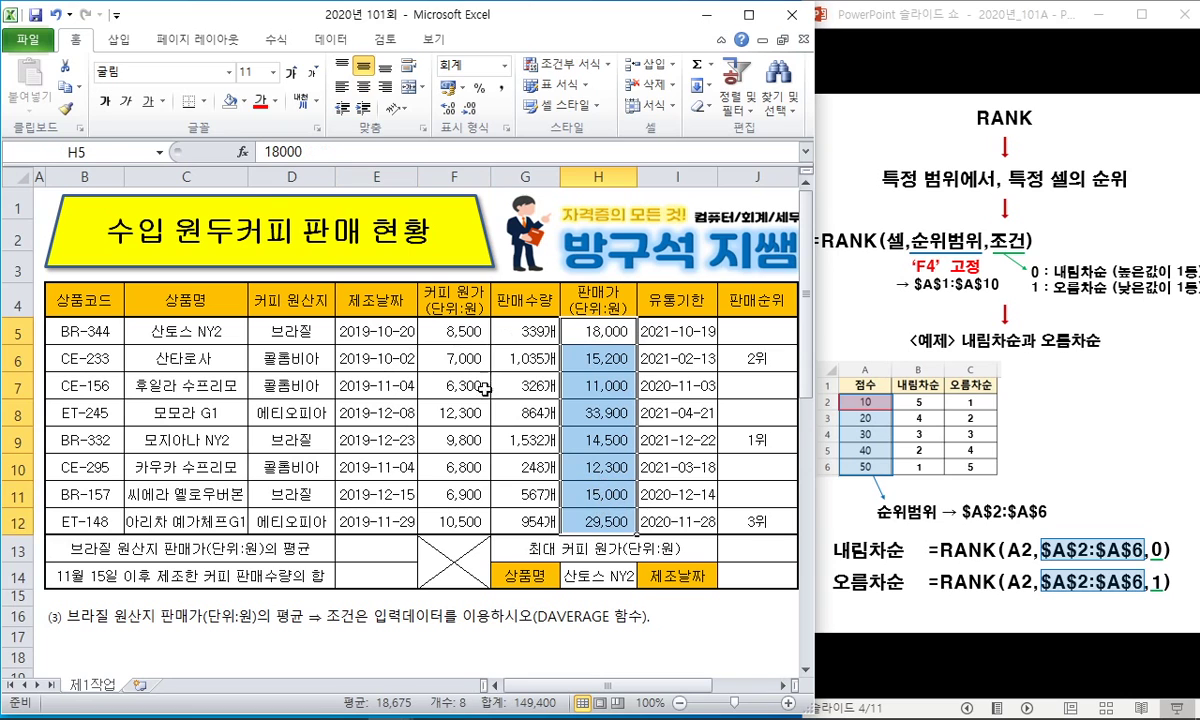
click(244, 103)
click(274, 143)
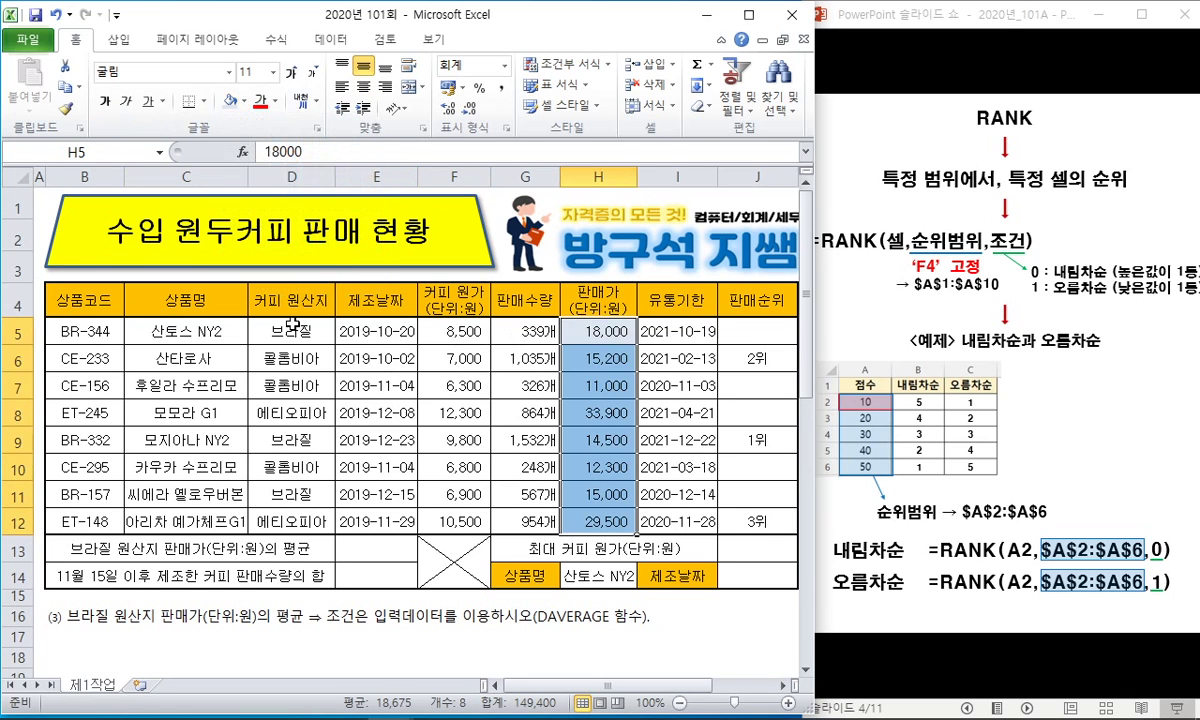
Step: Give D5, the 브라질 cell under 커피 원산지, the same light blue fill and select E13
key(Left)
key(Left)
key(Left)
key(Left)
click(230, 101)
click(525, 385)
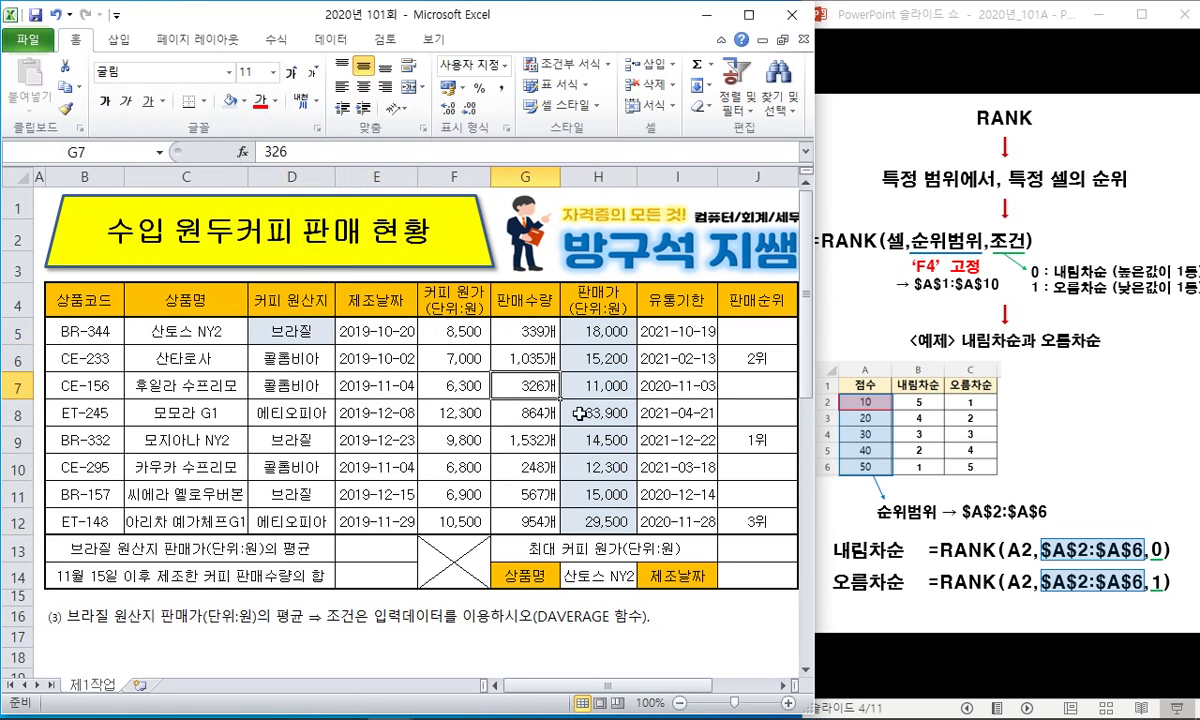
click(598, 412)
key(Right)
key(Right)
click(365, 548)
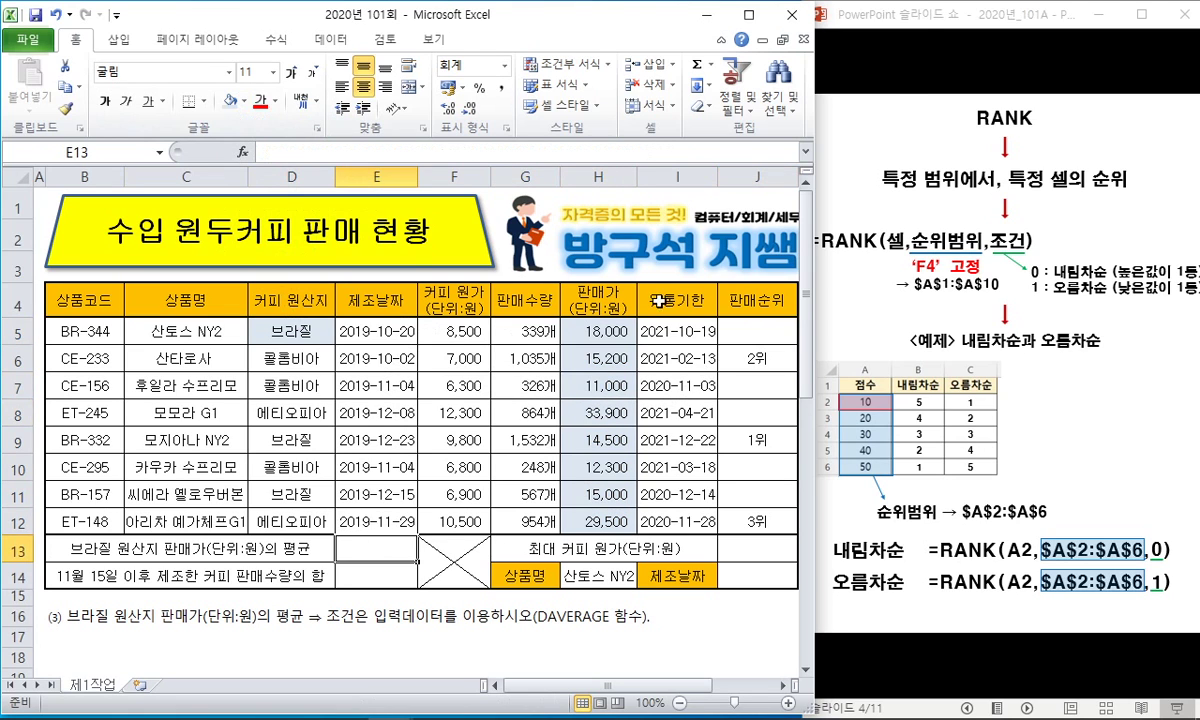
Step: Switch to the PowerPoint slide show and advance to the database functions slide, revealing the general syntax
click(926, 22)
click(928, 58)
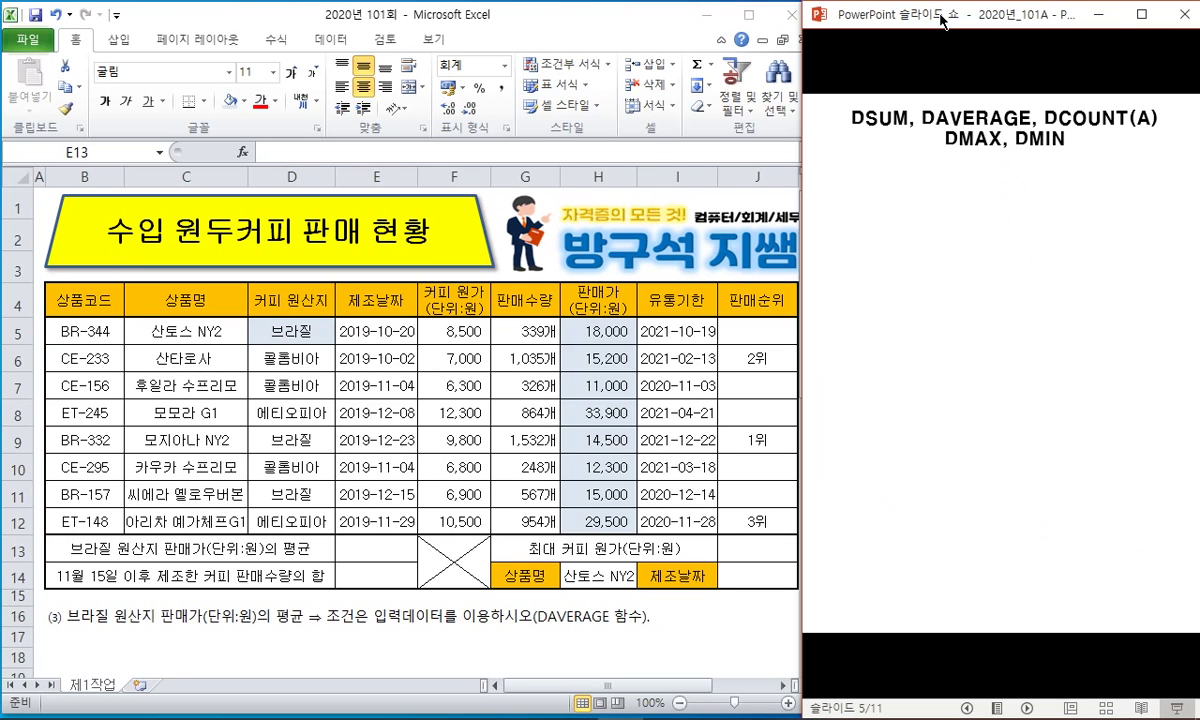
key(Right)
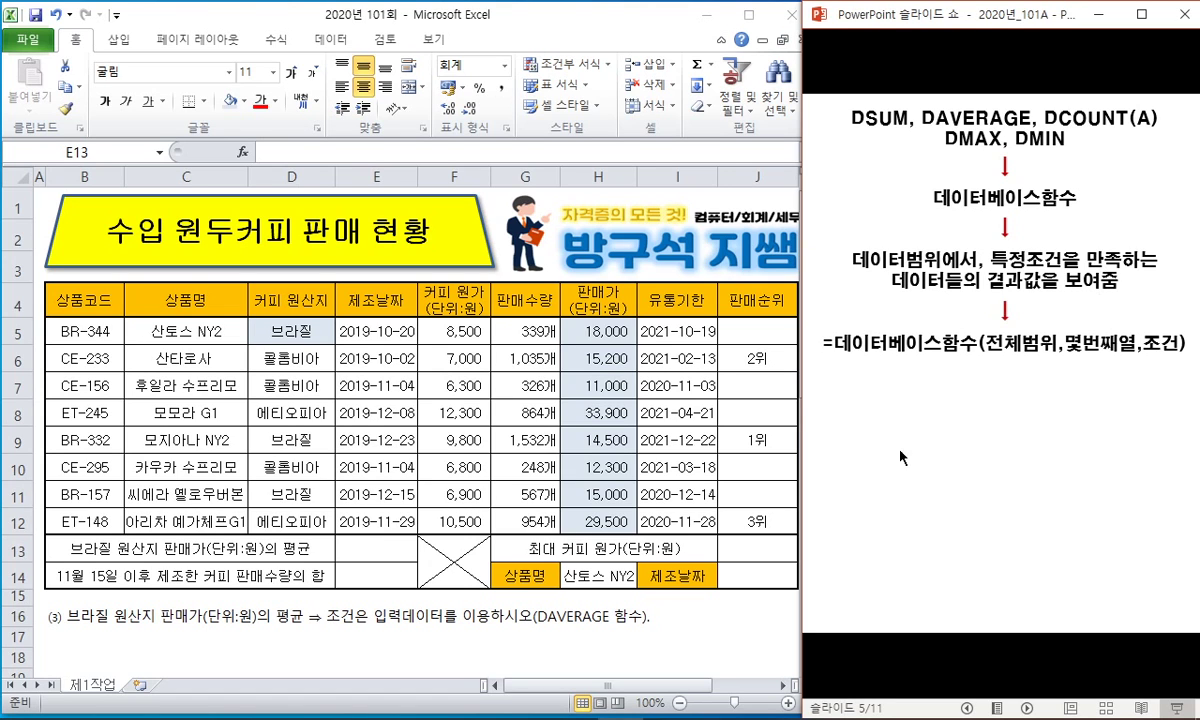
Step: Mark the range, column number and condition arguments and their matching table areas with the on-screen pen, and clear the marks
drag(841, 351, 941, 354)
mouse_move(1003, 330)
mouse_down()
mouse_move(1030, 322)
mouse_move(1047, 358)
mouse_up()
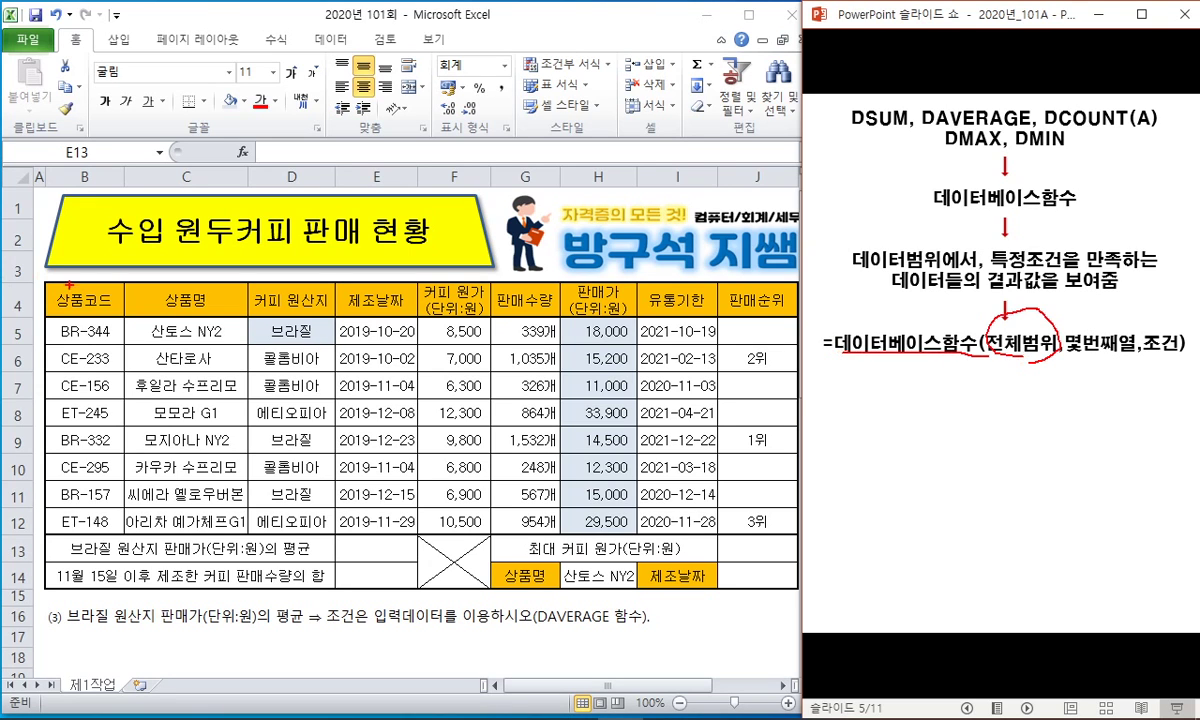
mouse_move(68, 284)
mouse_down()
mouse_move(55, 495)
mouse_move(455, 532)
mouse_move(805, 525)
mouse_move(797, 318)
mouse_move(217, 255)
mouse_move(33, 270)
mouse_move(72, 446)
mouse_move(577, 500)
mouse_move(650, 282)
mouse_move(208, 252)
mouse_move(73, 263)
mouse_up()
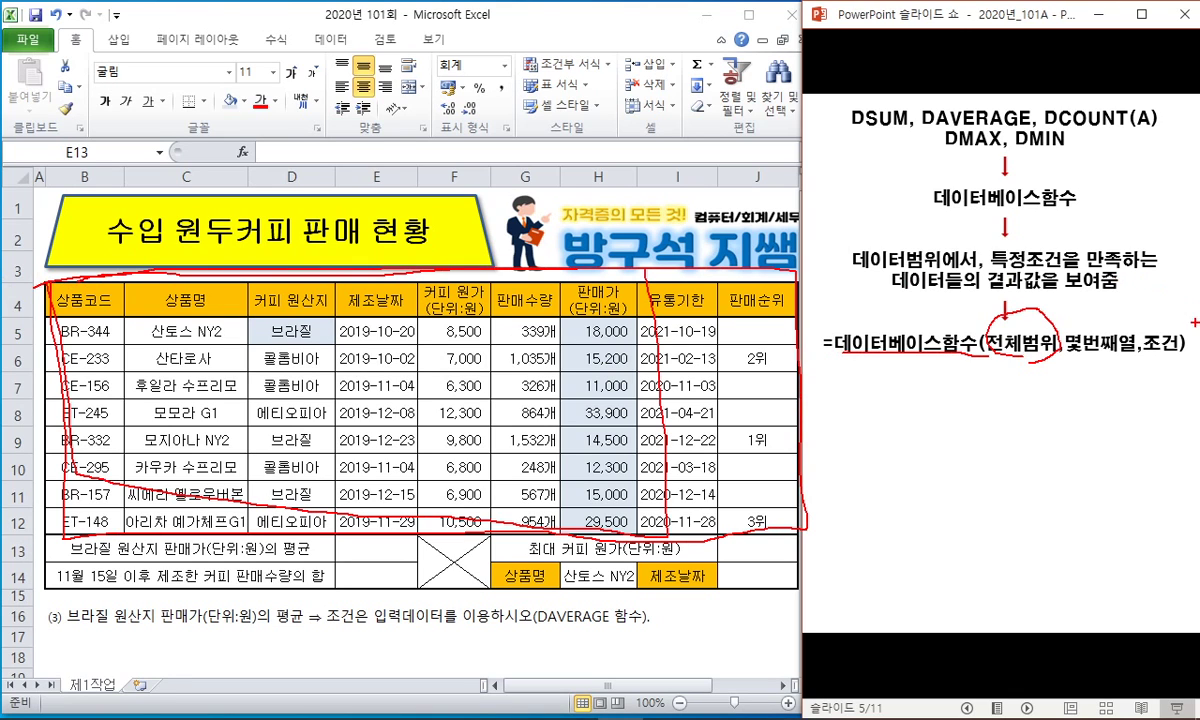
drag(1096, 334, 1120, 298)
drag(163, 240, 248, 252)
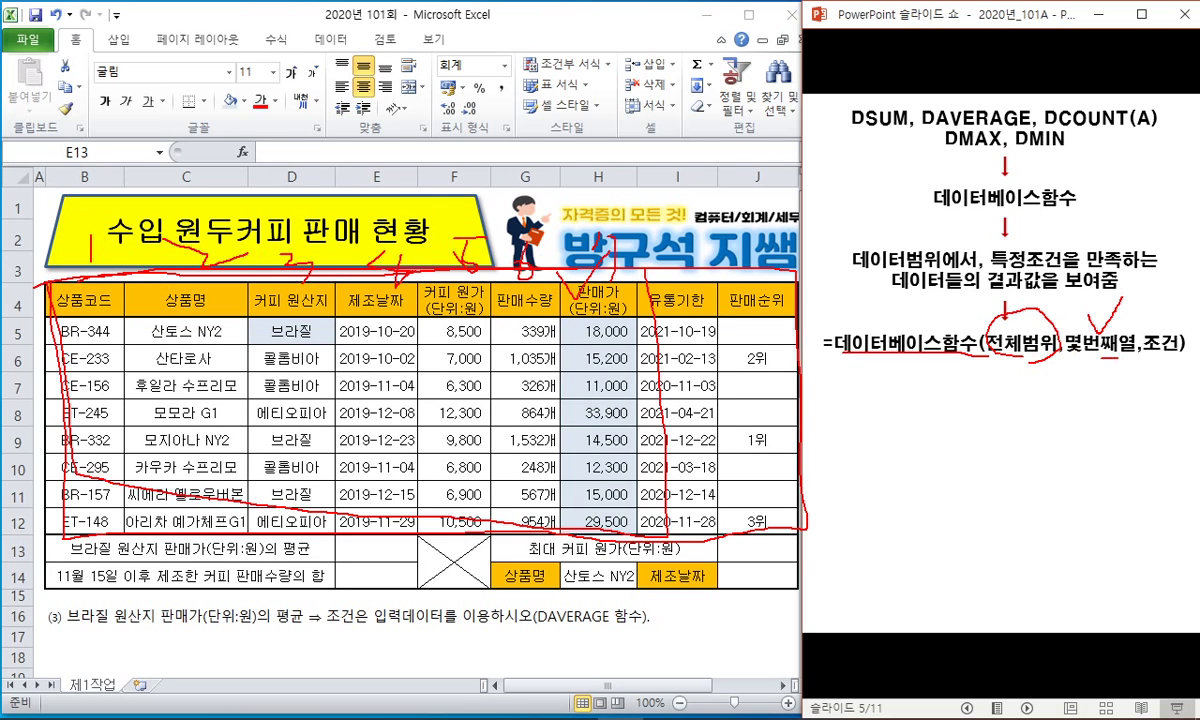
drag(1098, 368, 1106, 410)
mouse_move(1170, 373)
mouse_down()
mouse_move(1196, 370)
mouse_move(1174, 426)
mouse_move(1143, 377)
mouse_up()
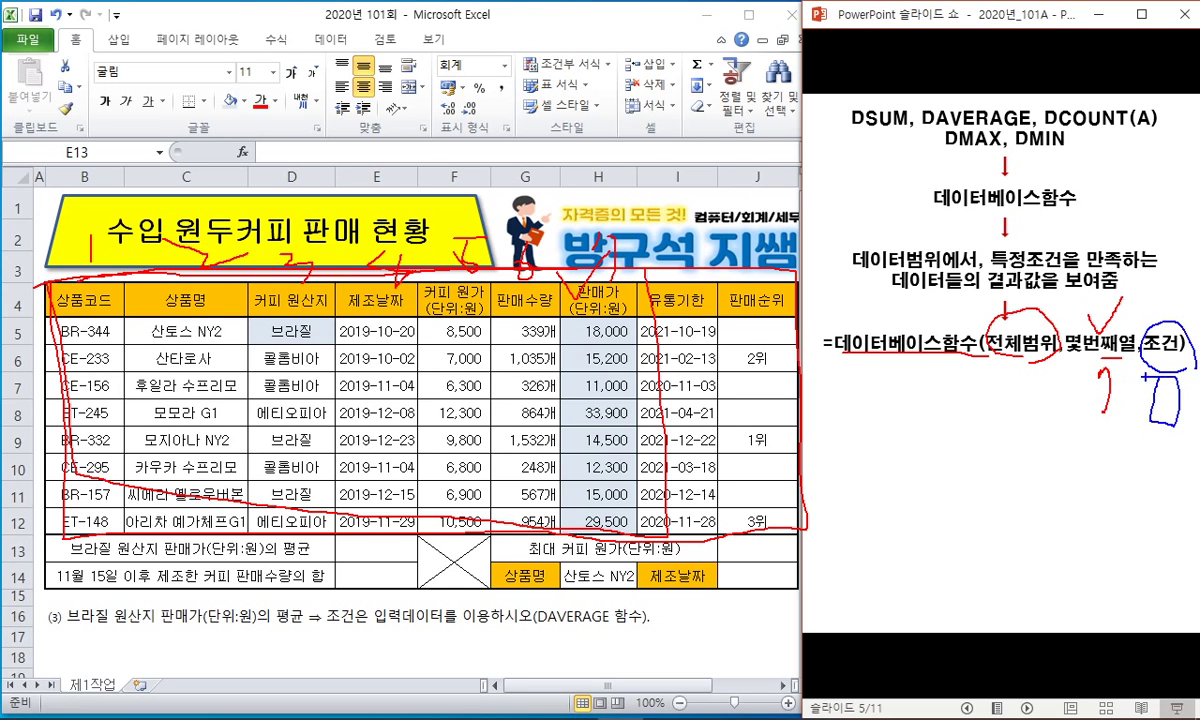
drag(243, 282, 331, 342)
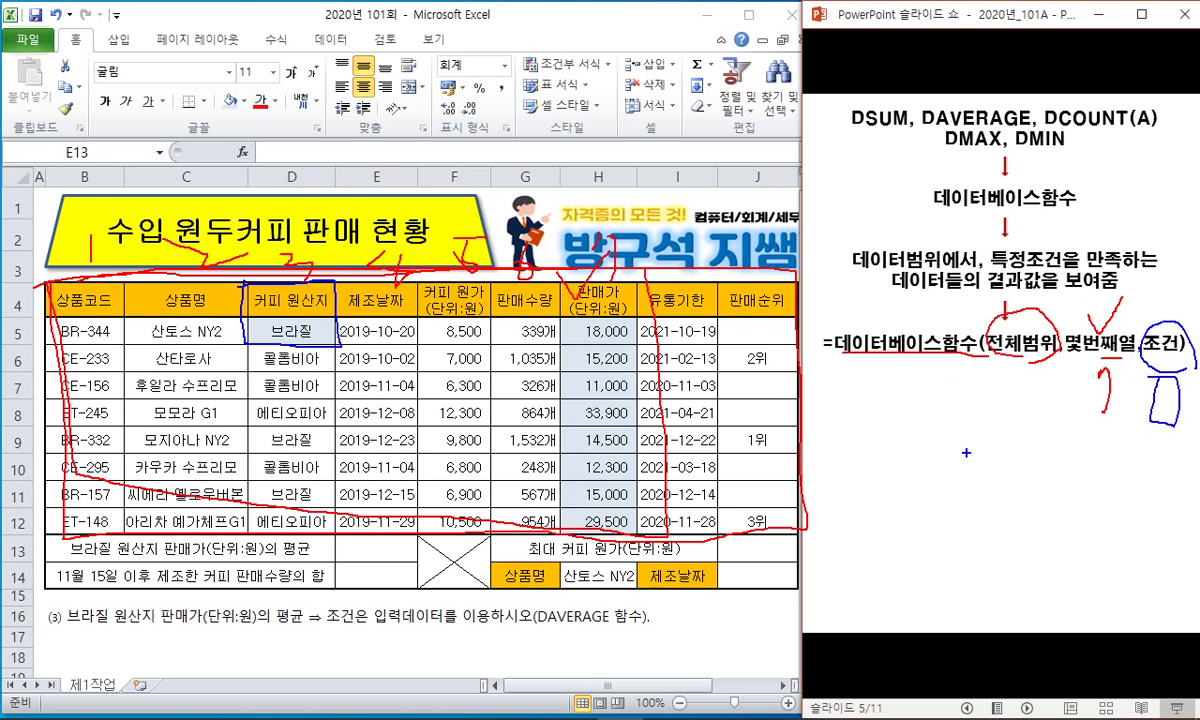
key(Escape)
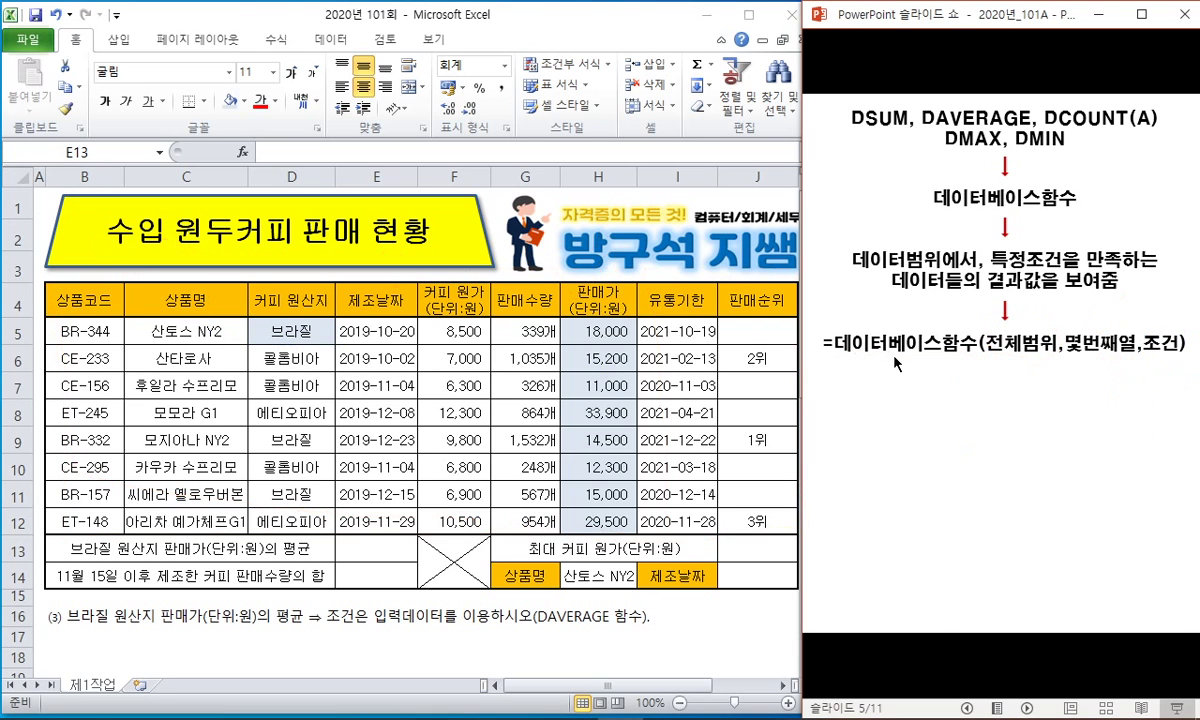
Step: Step through the slide's F4 and 블록지정 notes and the DSUM example for the 1반 score total
click(908, 377)
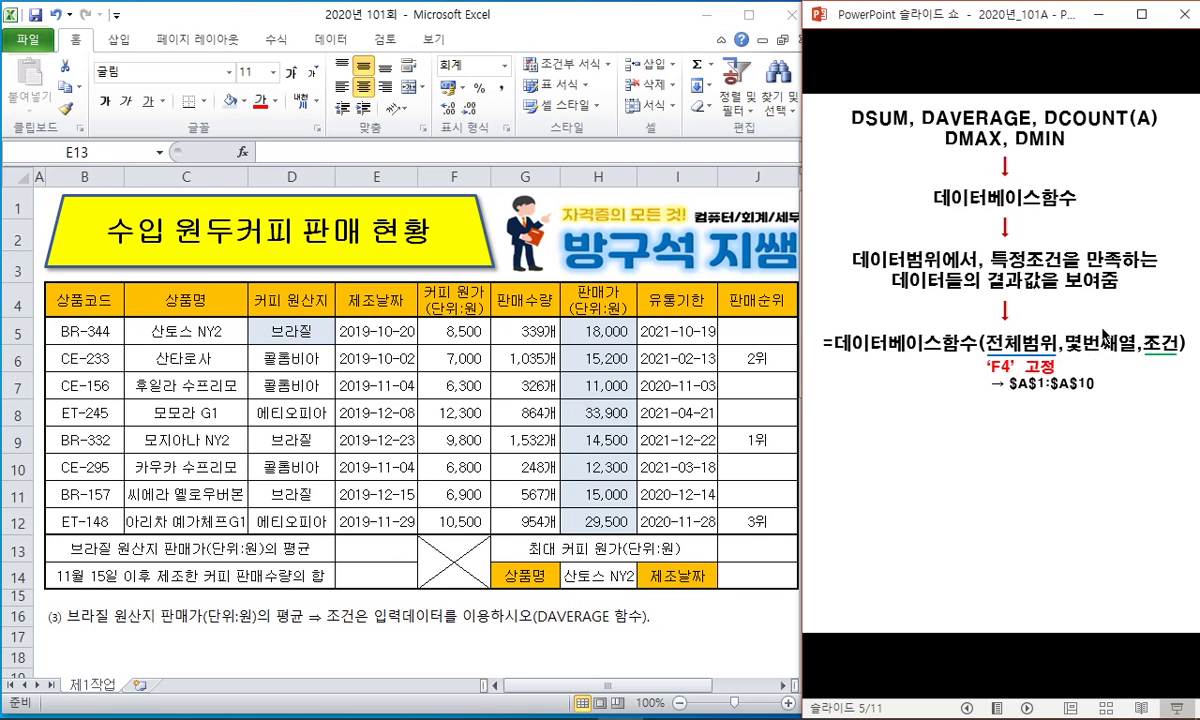
click(1137, 346)
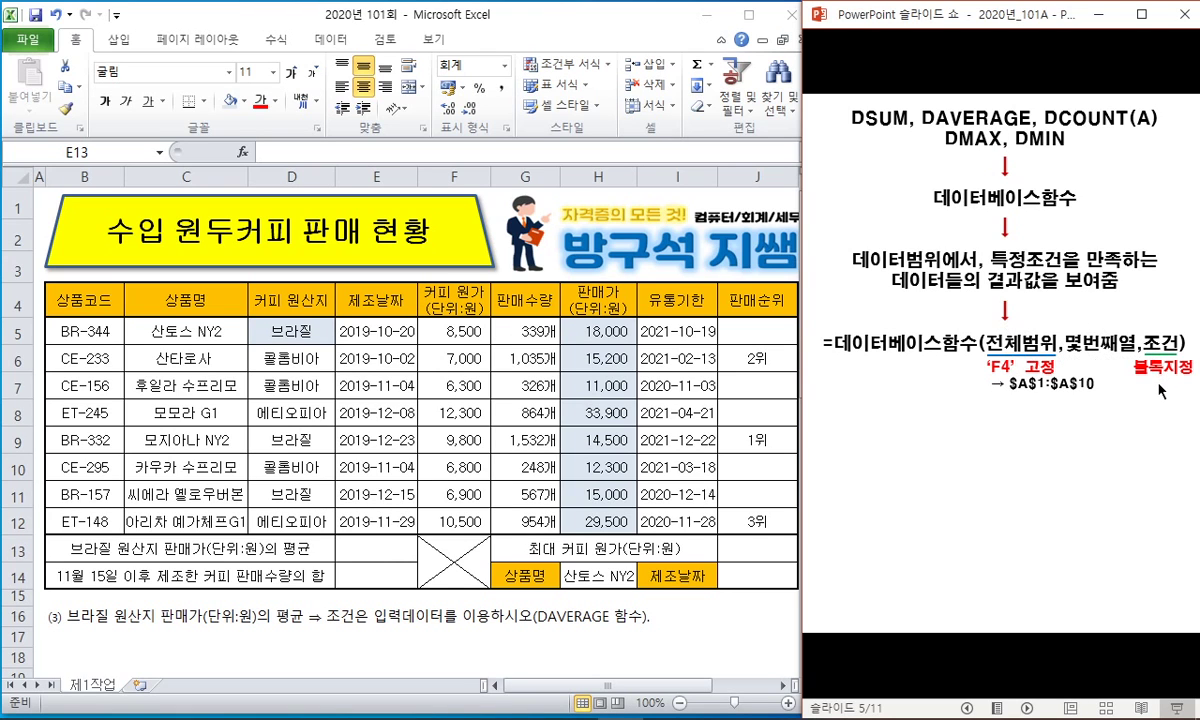
click(1159, 391)
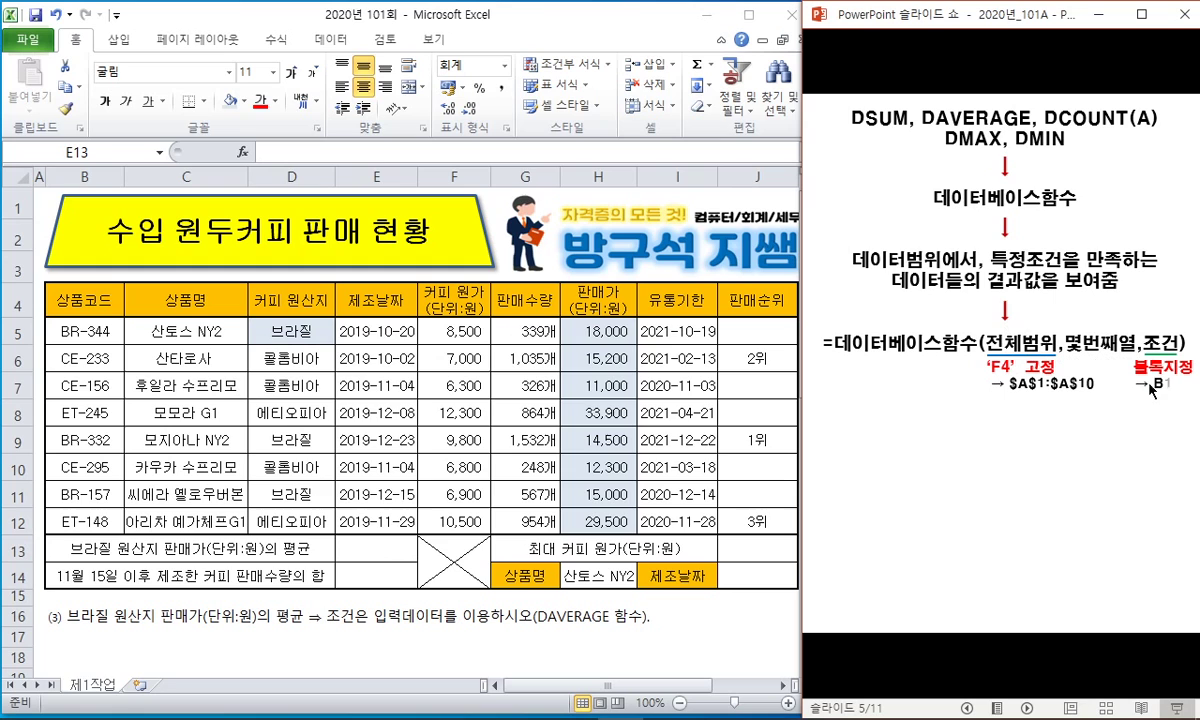
click(1073, 438)
click(1073, 438)
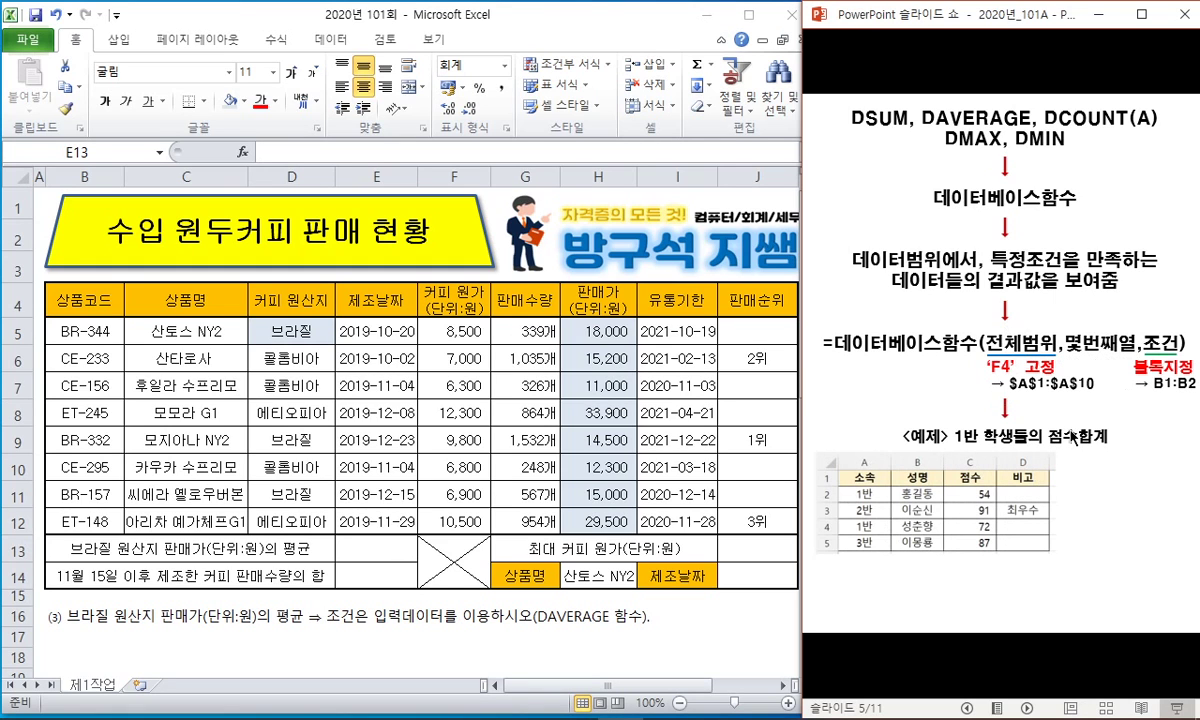
click(1073, 438)
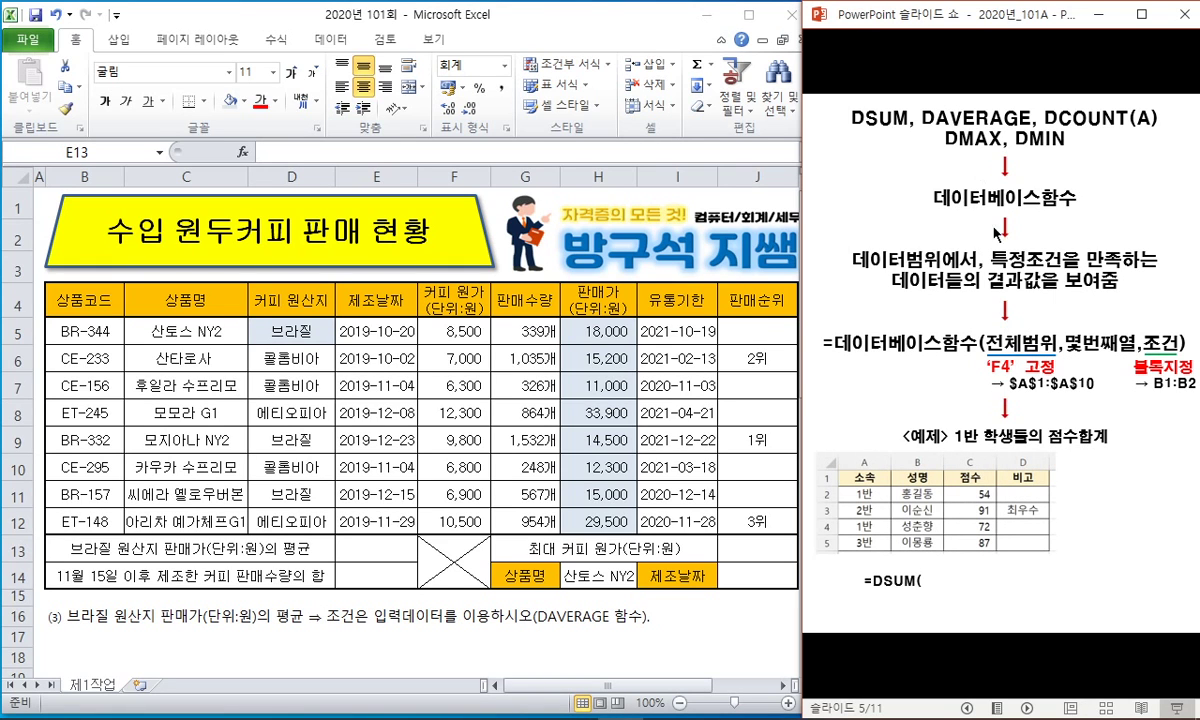
click(1030, 484)
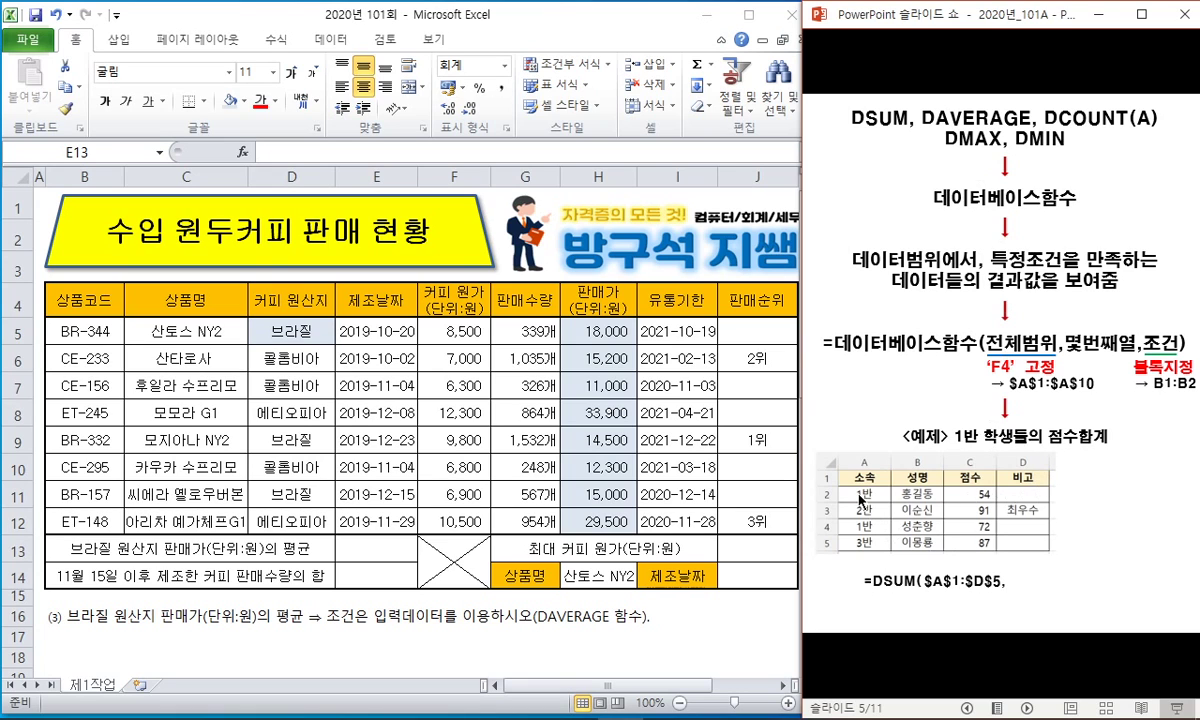
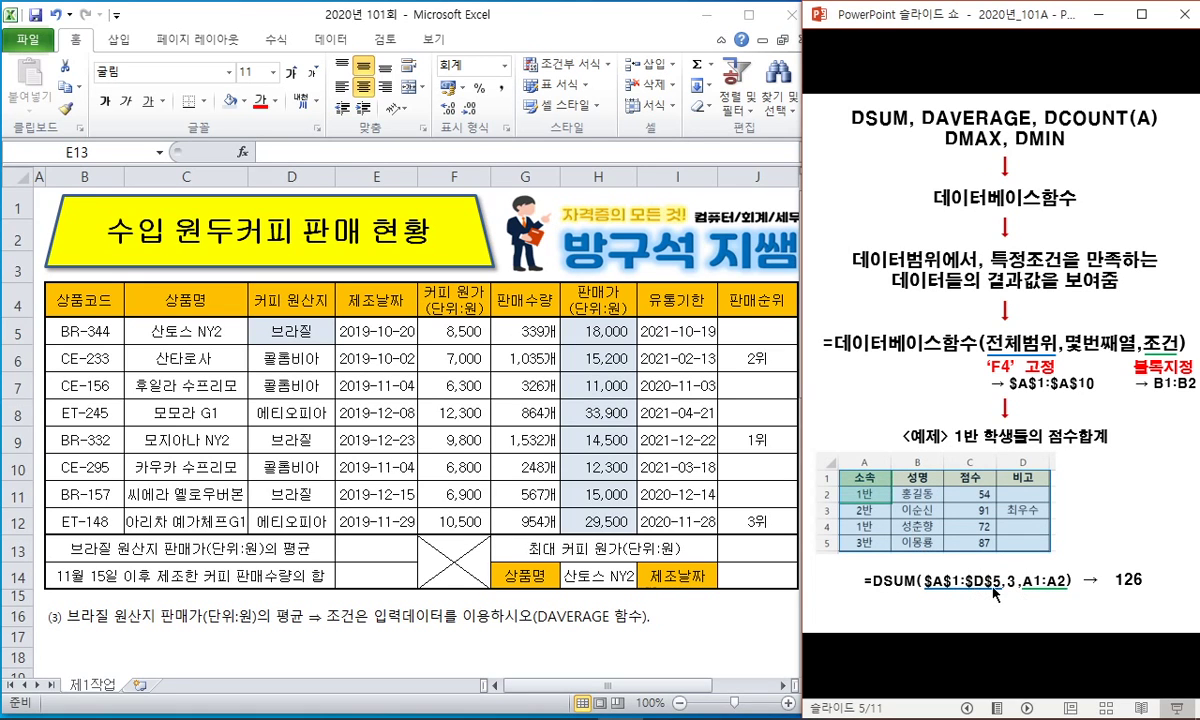
Step: Return to Excel and enter =DAVERAGE($B$4:$J$12,7,D4:D5) in E13 for the average 판매가 of 브라질 coffees
click(376, 548)
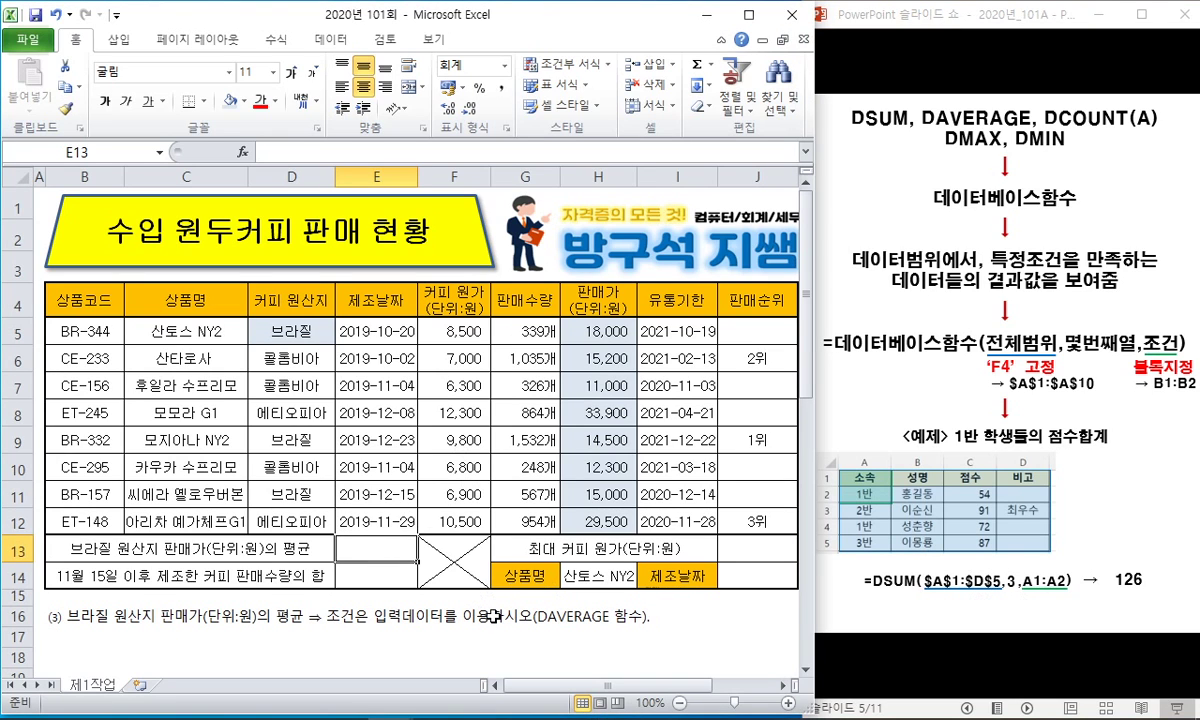
text(=daver)
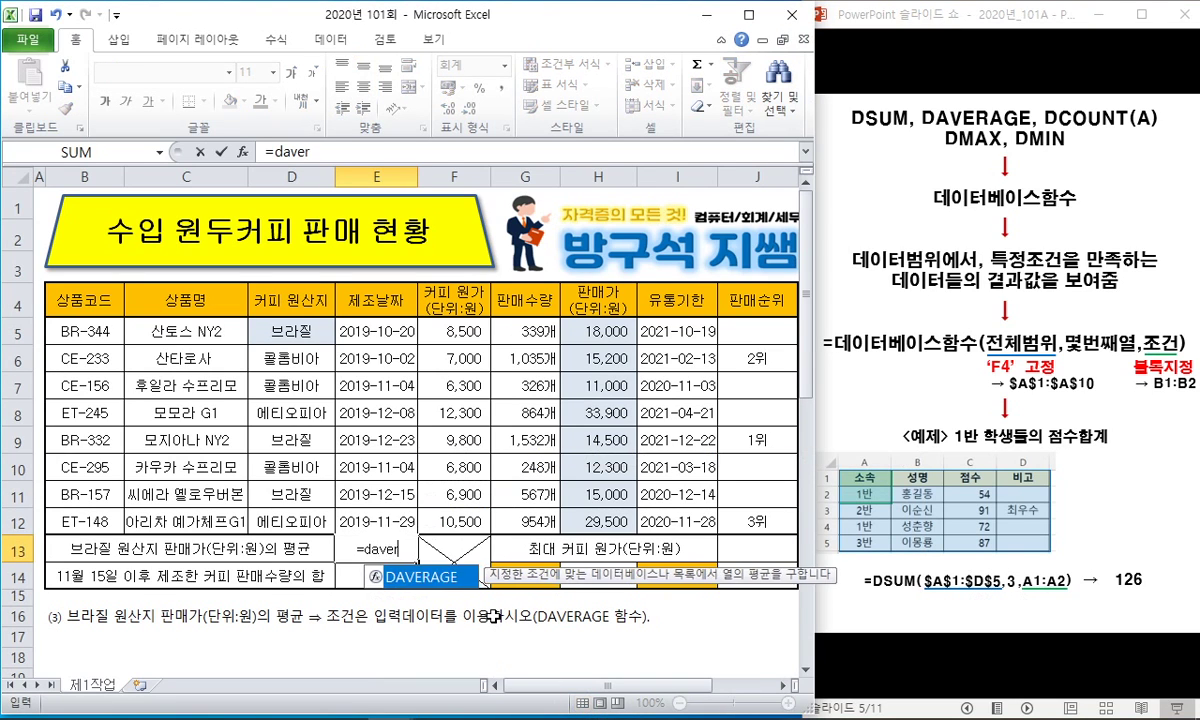
text(age()
drag(70, 290, 757, 522)
key(F4)
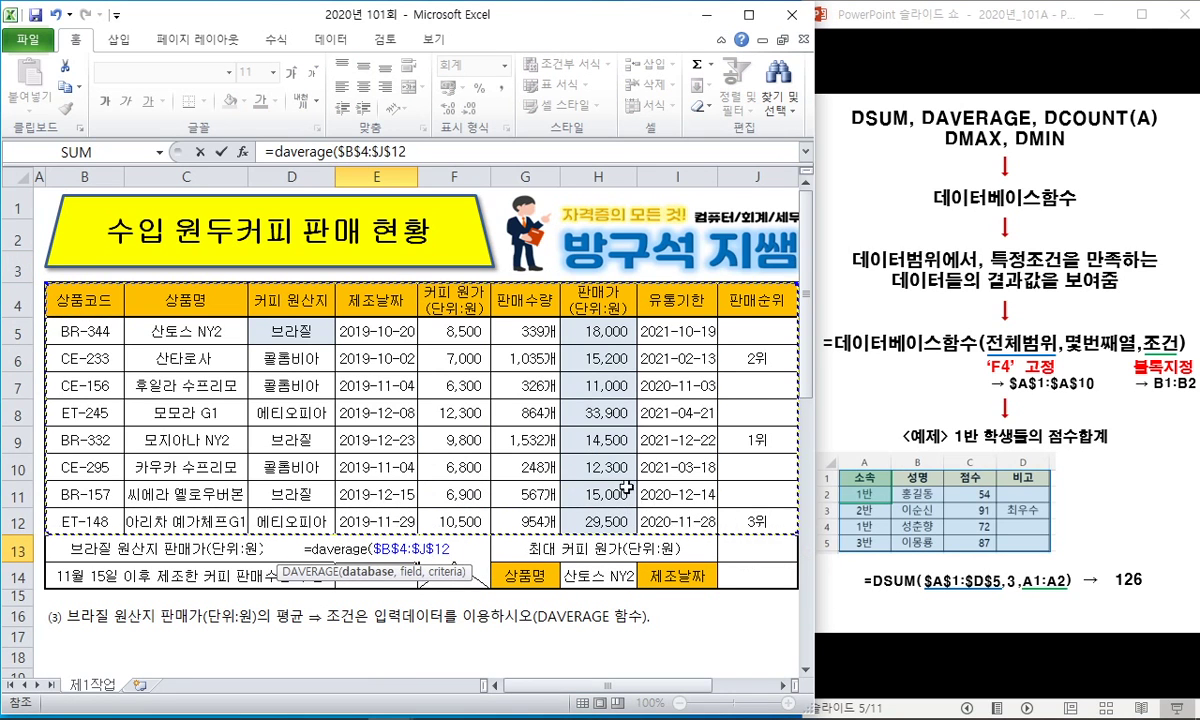
text(,)
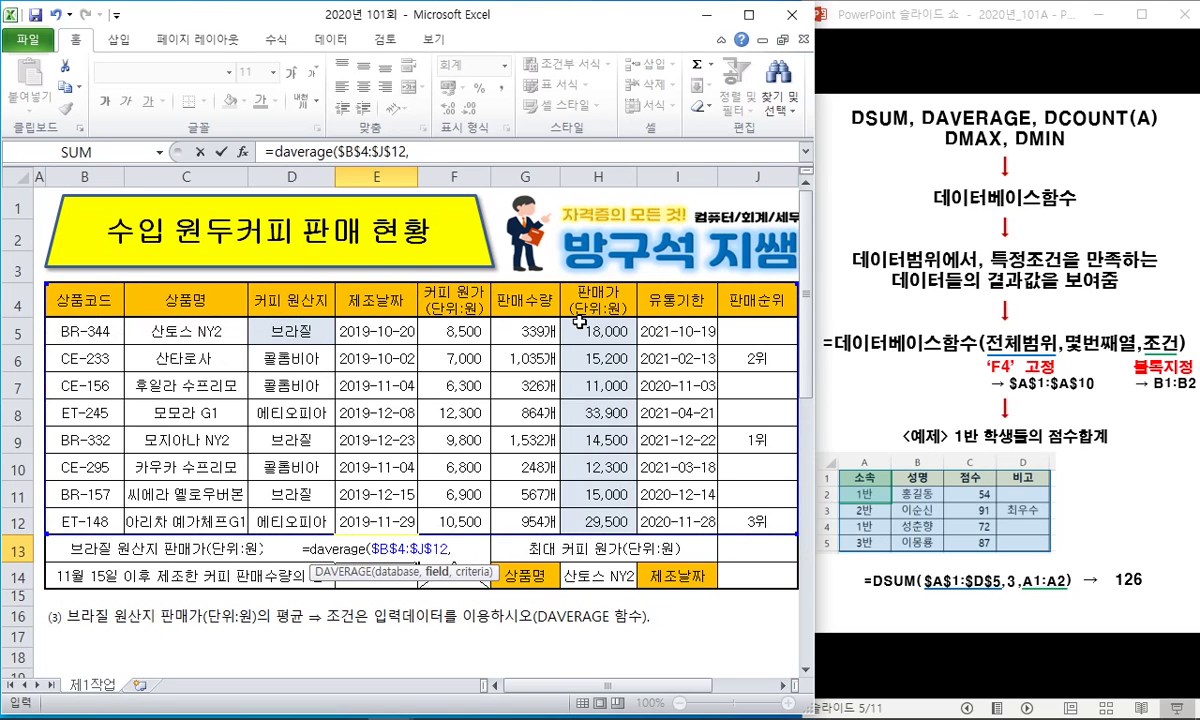
text(7,)
drag(291, 300, 288, 323)
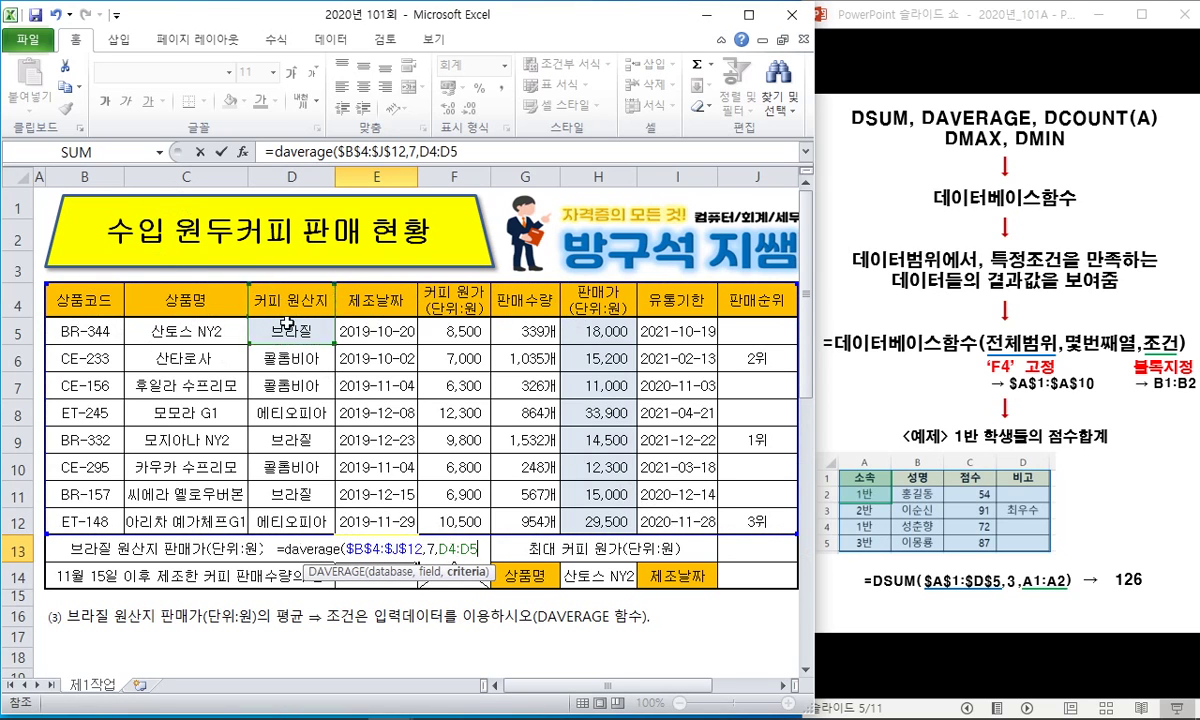
key(Return)
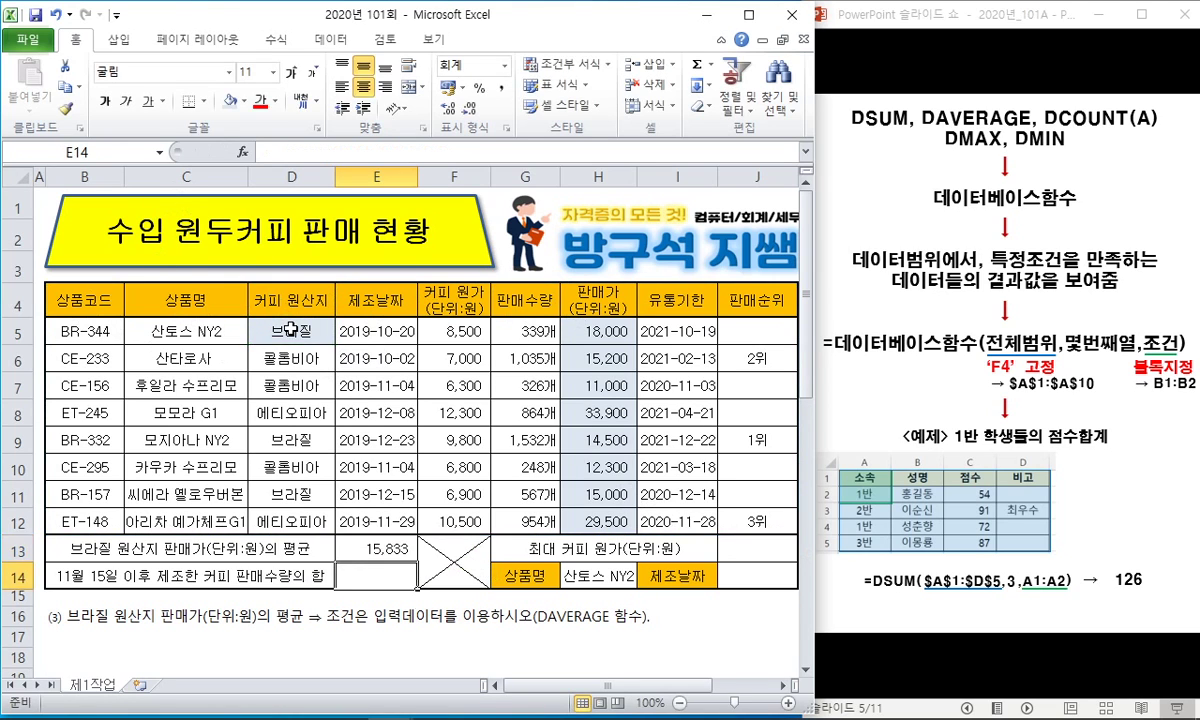
Step: Write the example note 원산지가 콜롬비아 in B17, below the DAVERAGE task text
key(Down)
key(Left)
key(Left)
key(Left)
key(Down)
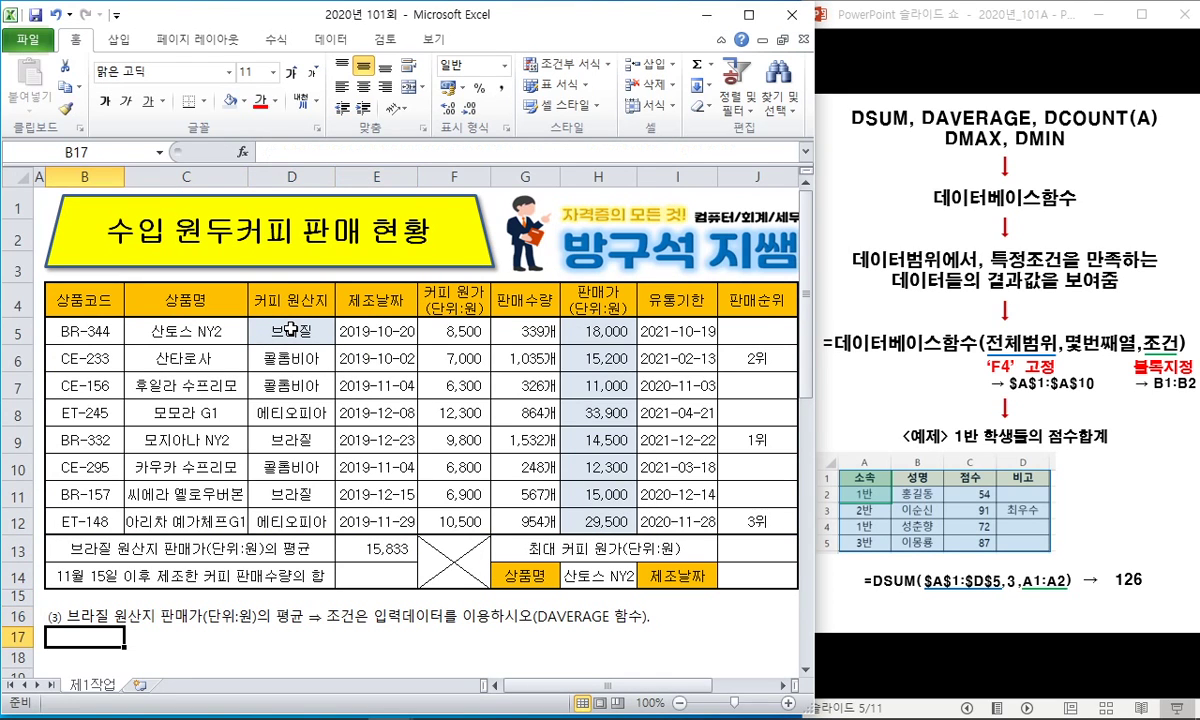
text(원산)
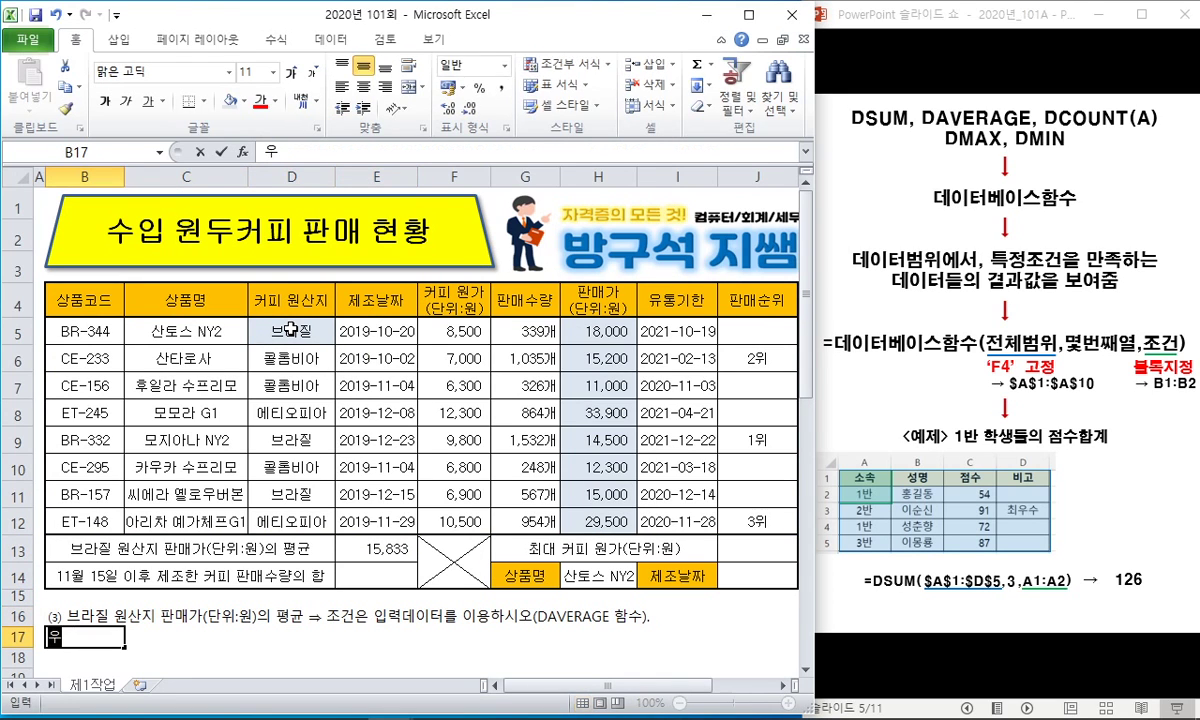
text(지가 )
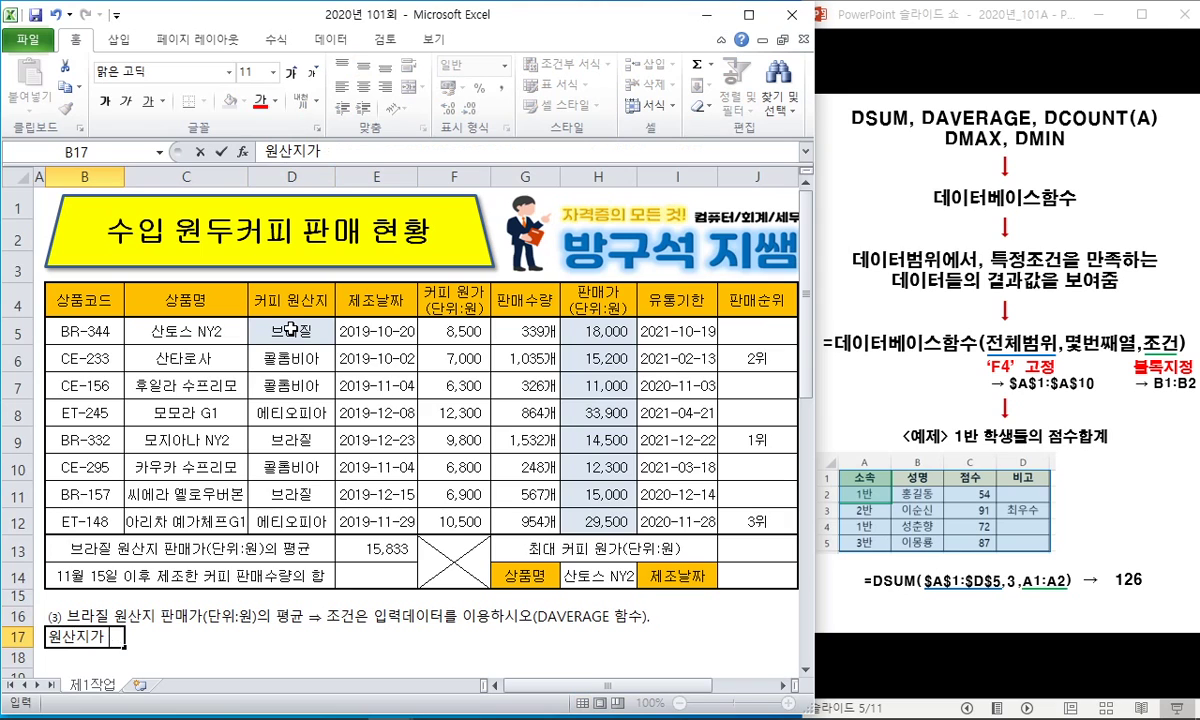
text(콜롬)
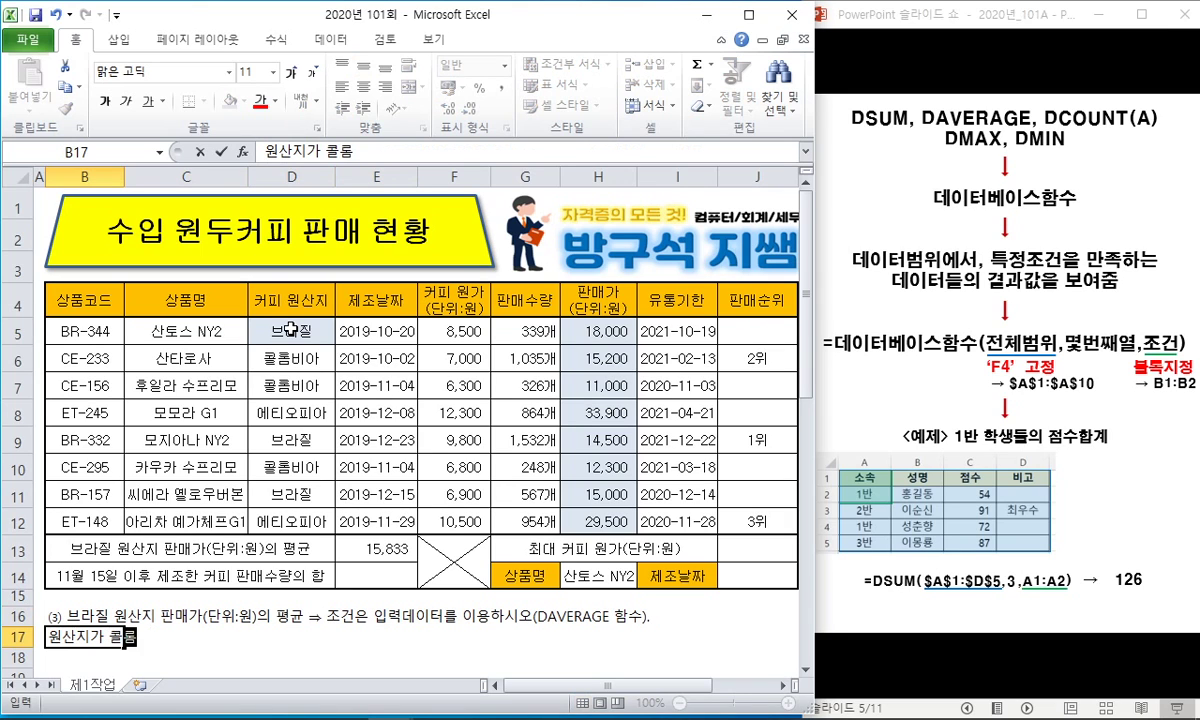
text(비아)
Step: Build a condition range with the heading 커피 원산지 in D17 and 콜롬비아 in D18
key(Right)
key(Right)
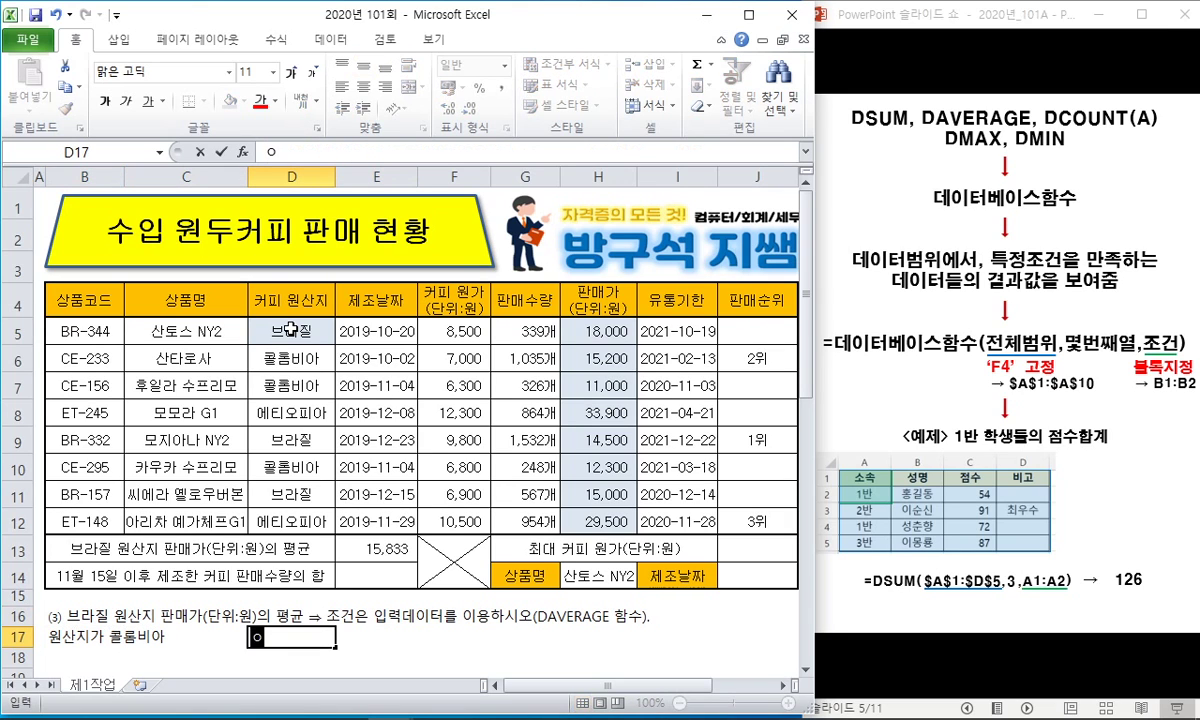
text(커피 원산지)
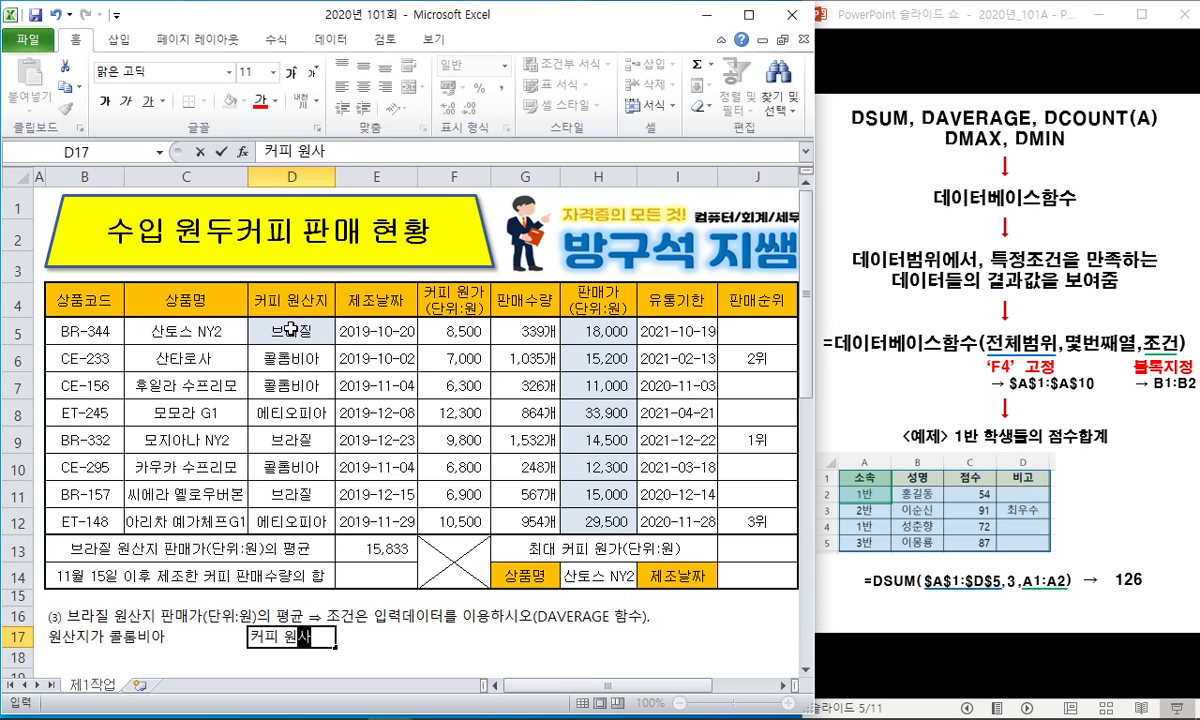
key(Return)
text(콜롬ㅂ)
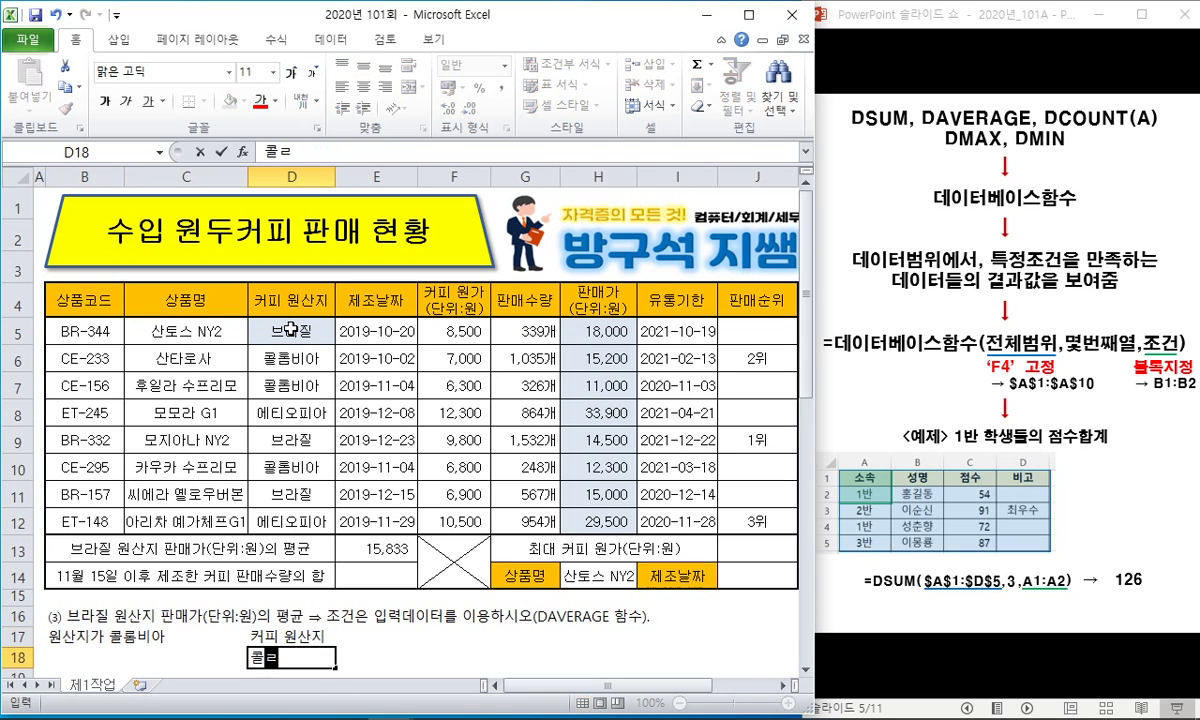
text(비아)
key(Right)
key(Up)
key(Left)
key(shift+Down)
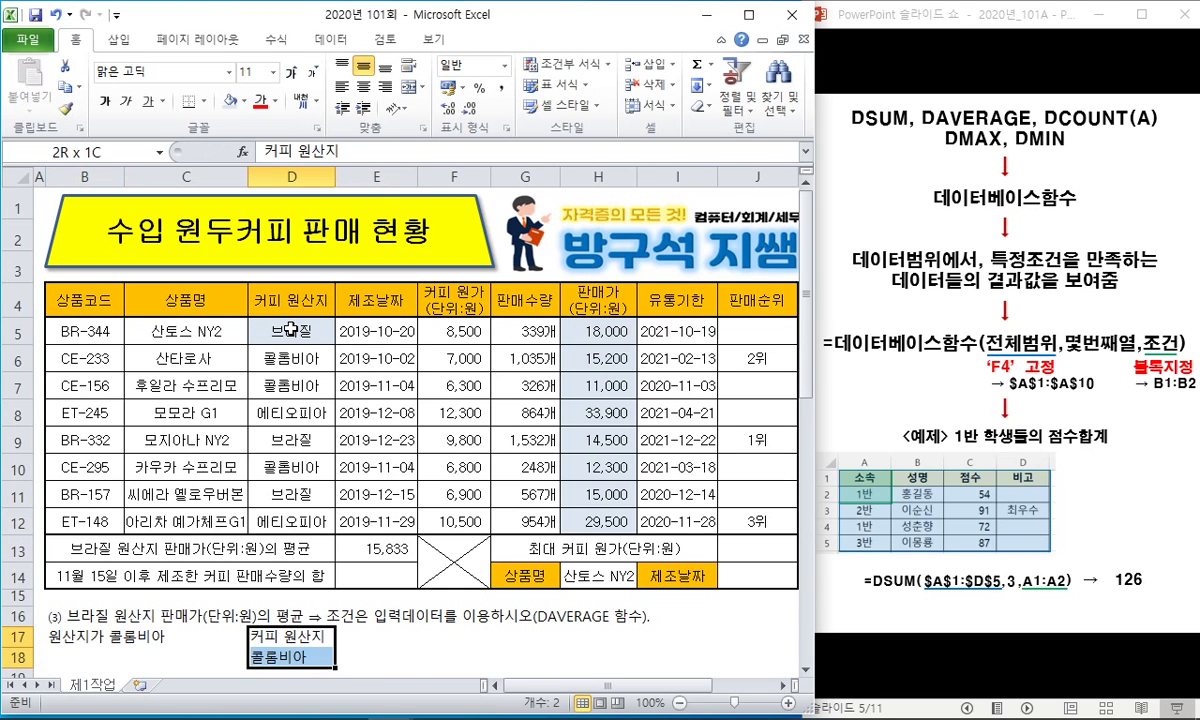
Step: Add the note 조건 D17:D18에 입력 in B18, below the origin note
double_click(110, 640)
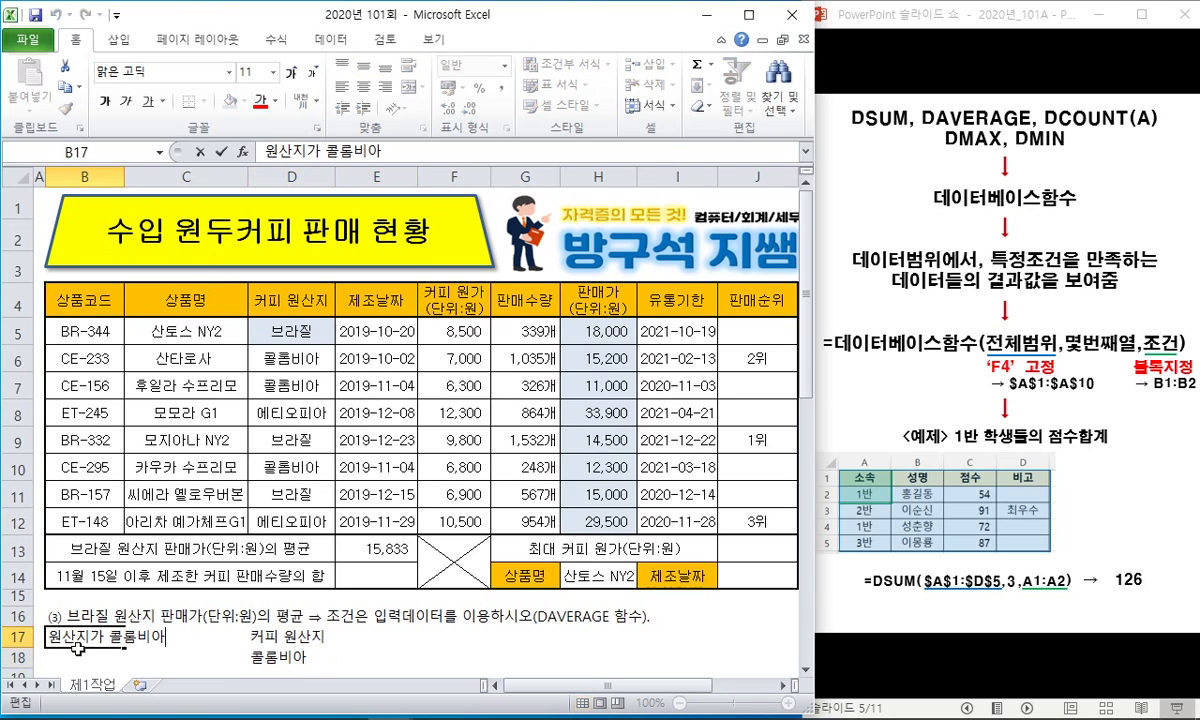
key(Return)
text(조건 D1)
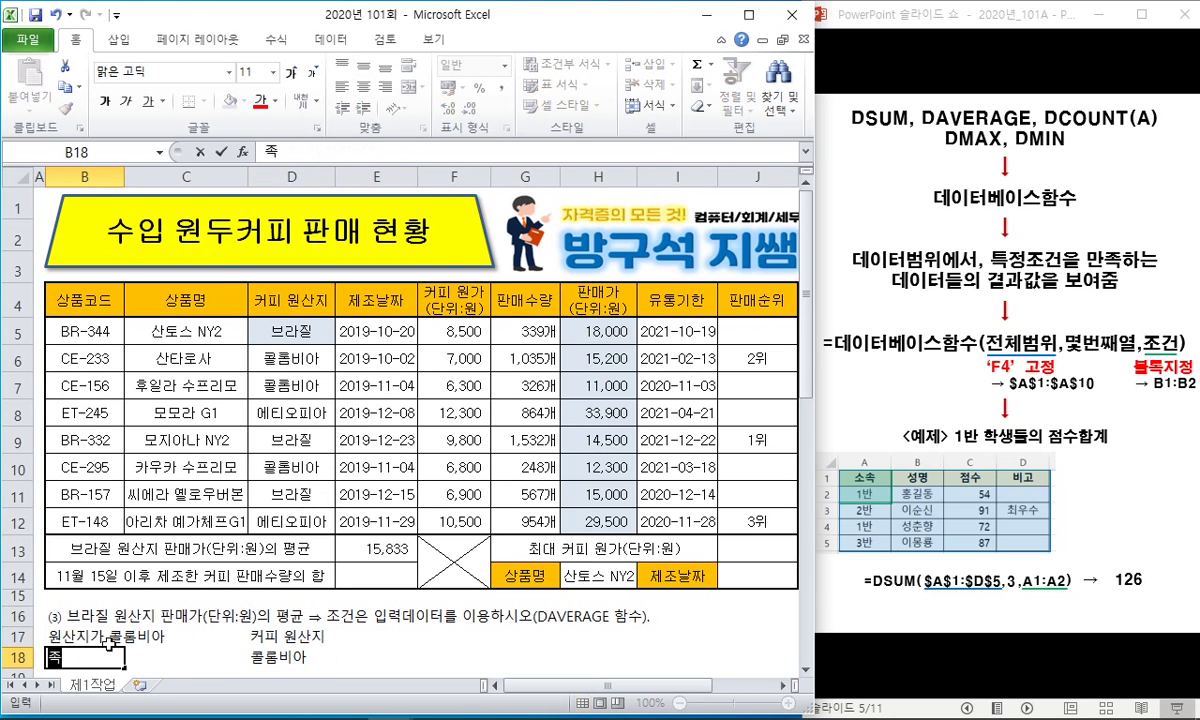
text(7:)
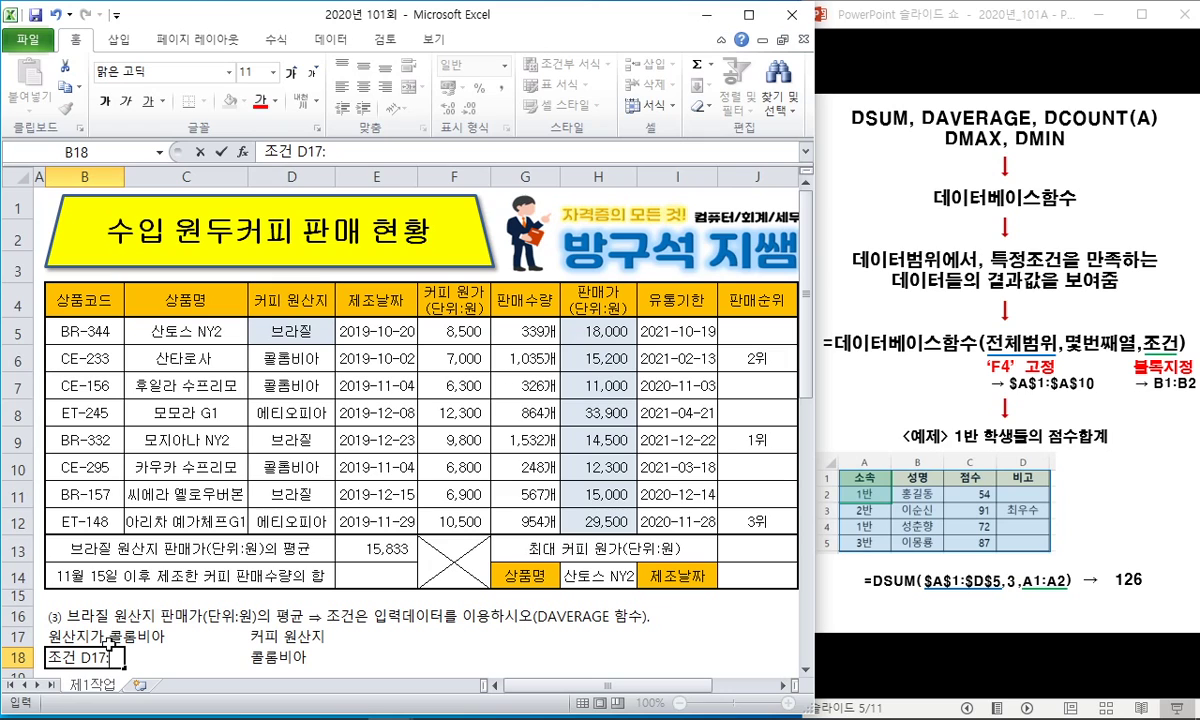
text(D18에 입력ㅎ)
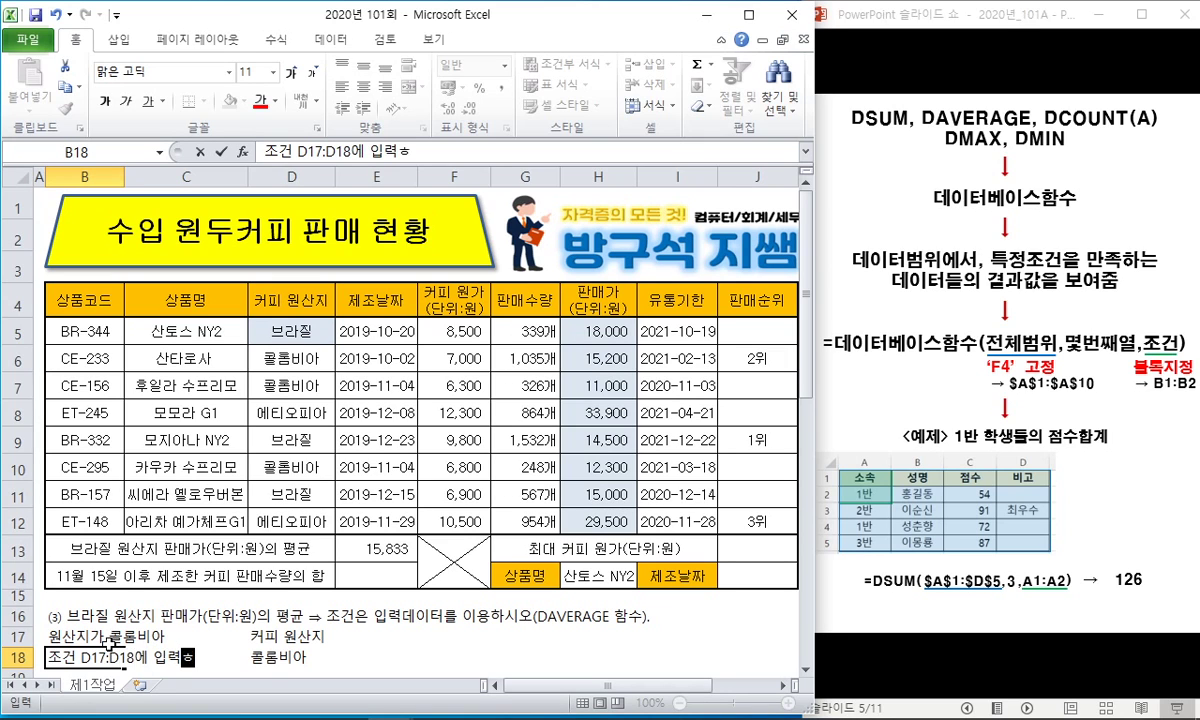
key(BackSpace)
Step: Enter =DAVERAGE($B$4:$J$12,7,D17:D18) in E17 for the average 판매가 of 콜롬비아 coffees
key(Right)
key(Right)
key(Right)
key(Up)
text(=d)
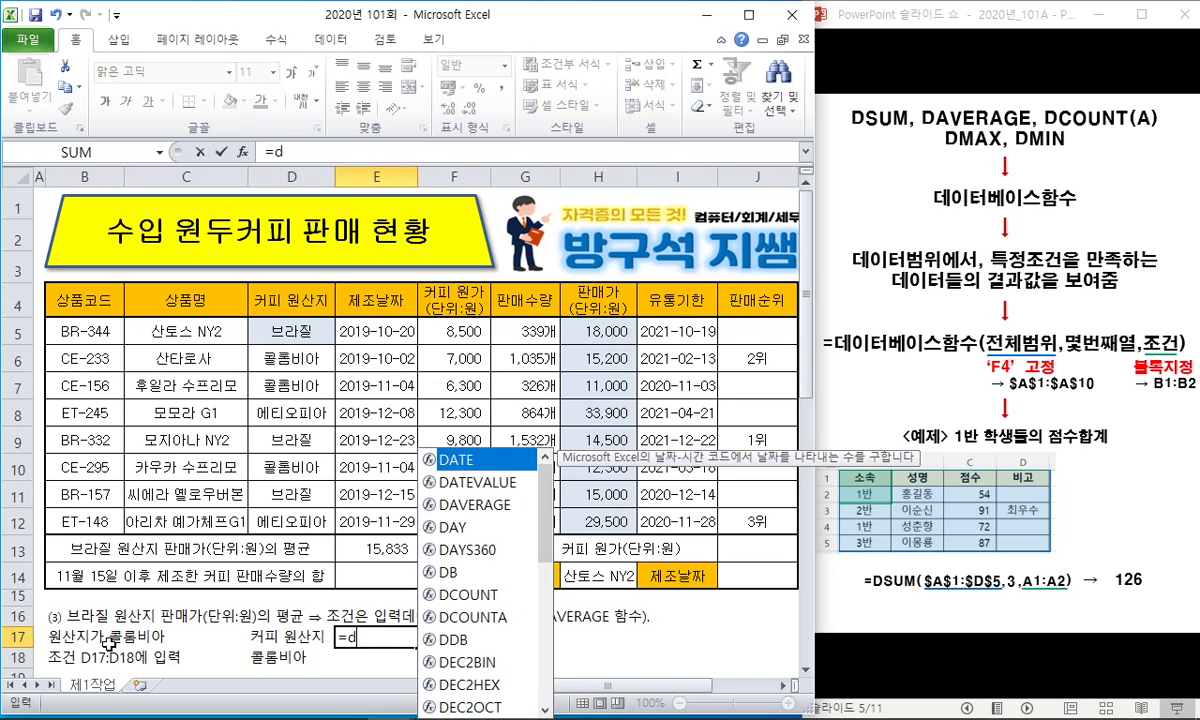
text(average()
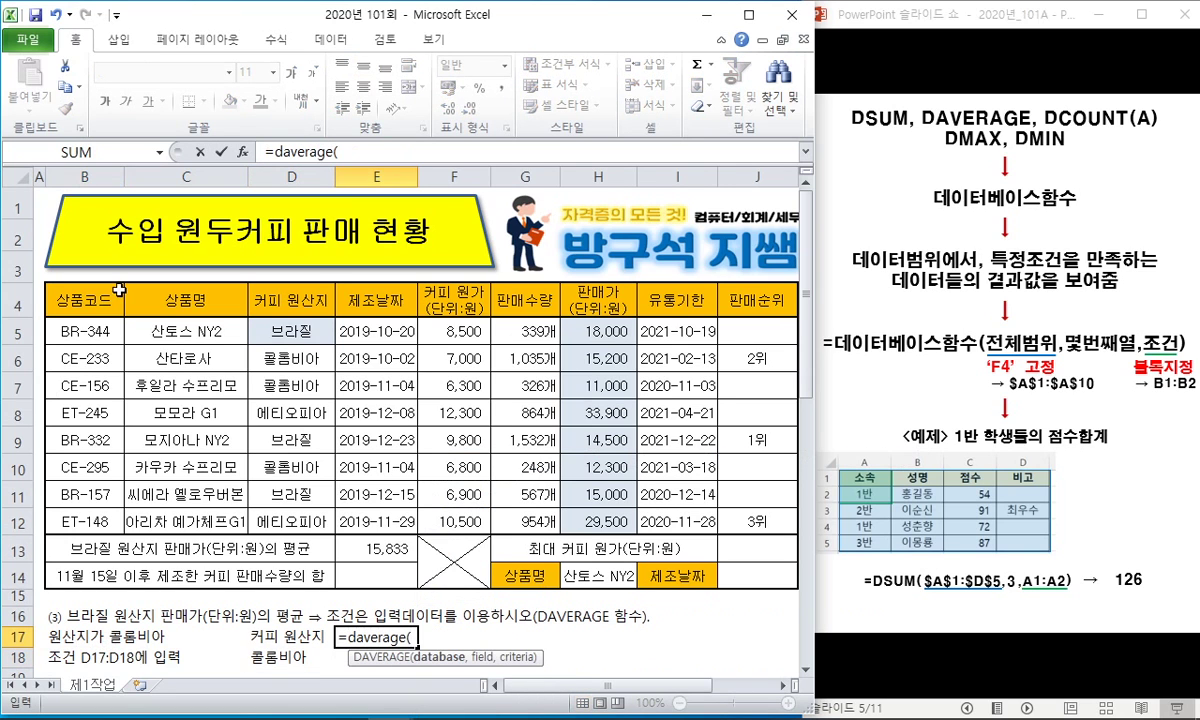
drag(118, 290, 718, 519)
key(F4)
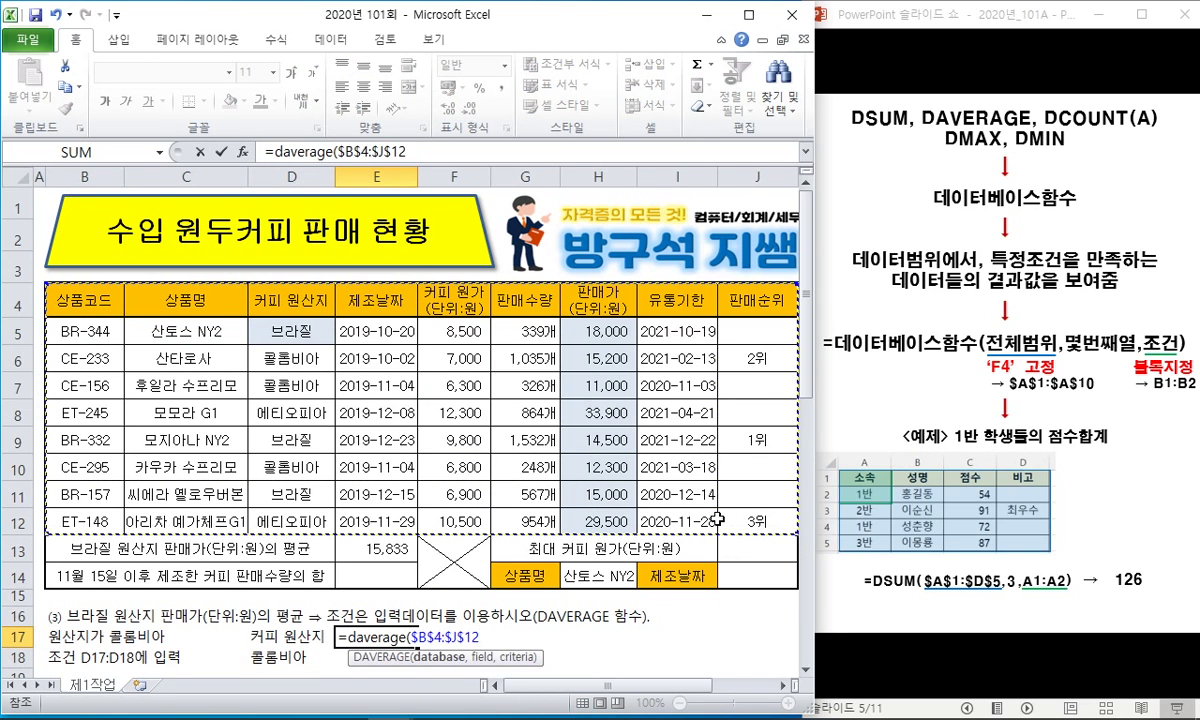
text(,7,)
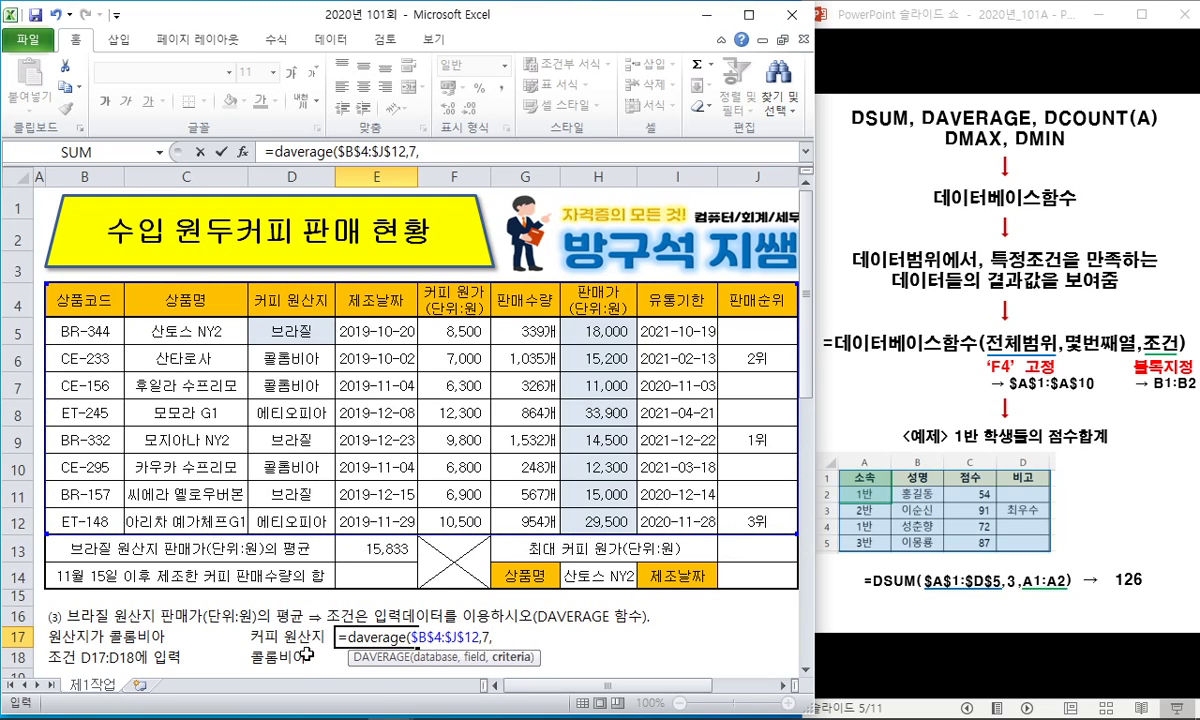
drag(290, 636, 292, 657)
text())
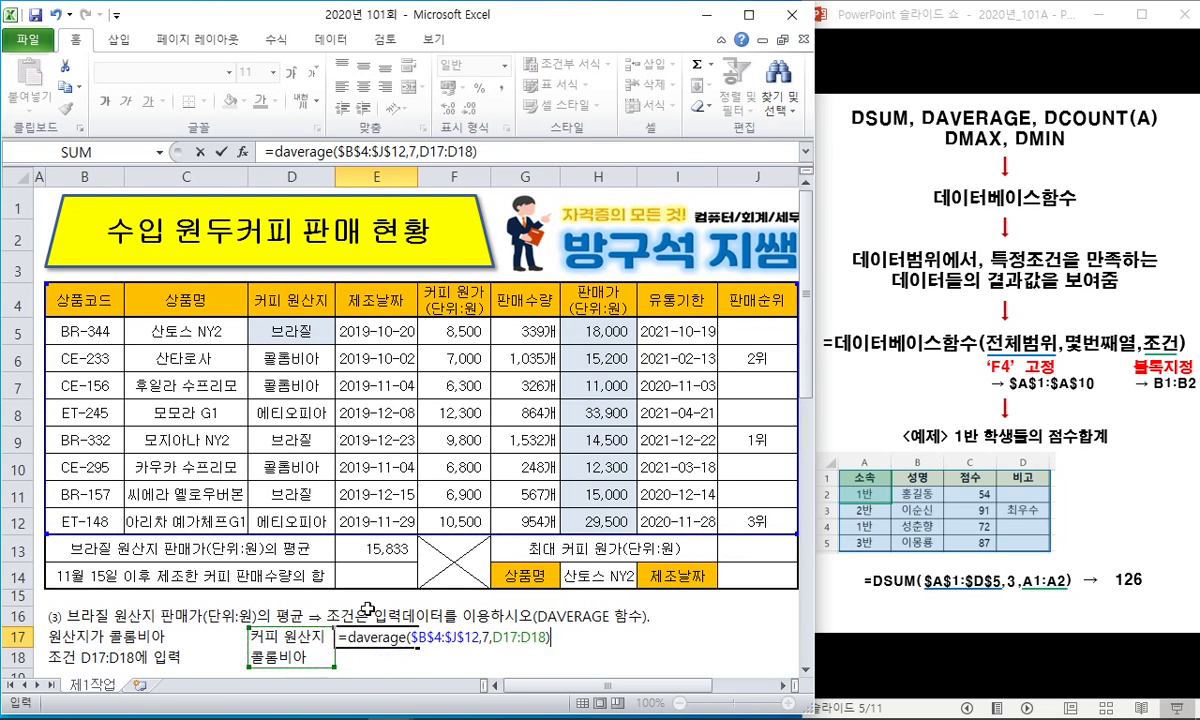
key(Return)
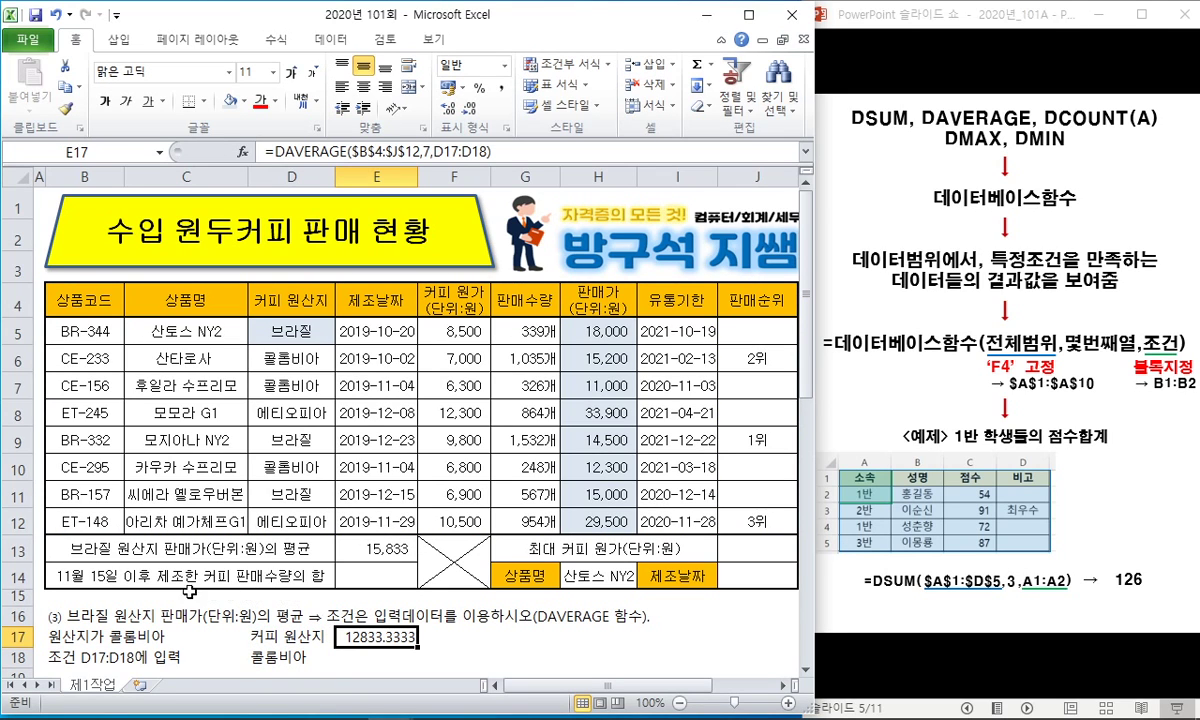
Step: Review the DAVERAGE task text, the D4:D5 condition, the example notes and the condition range used in E17's formula
drag(100, 616, 597, 616)
click(597, 616)
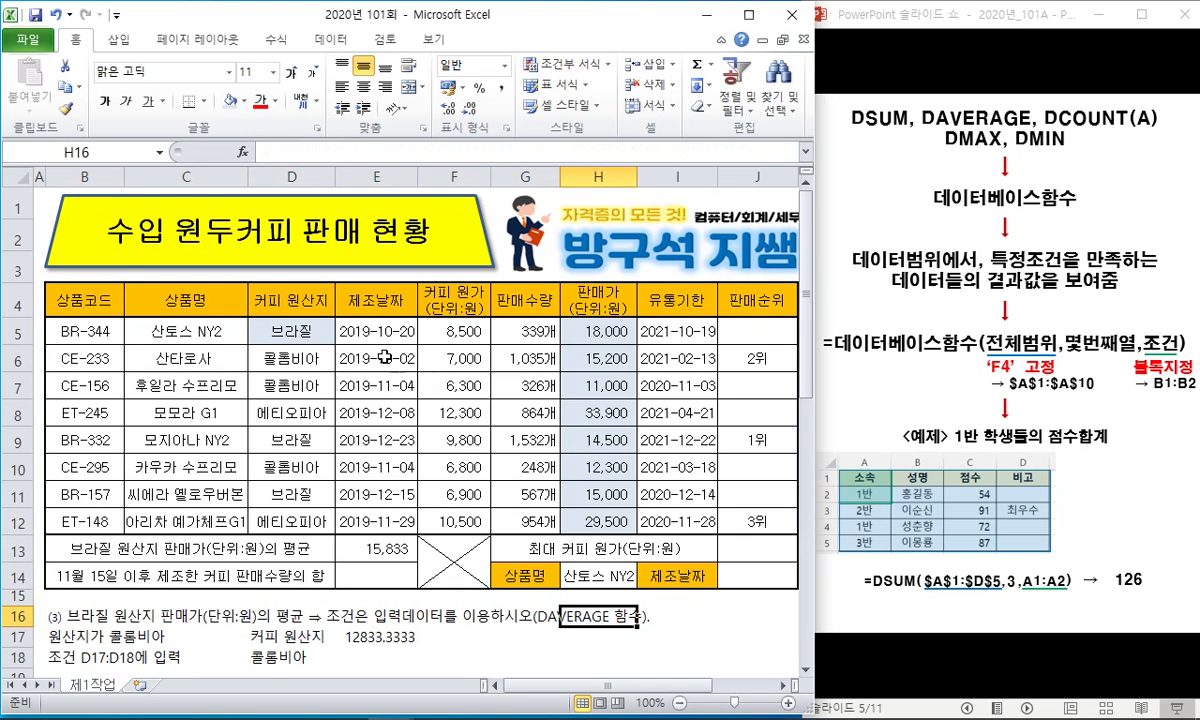
drag(295, 299, 292, 330)
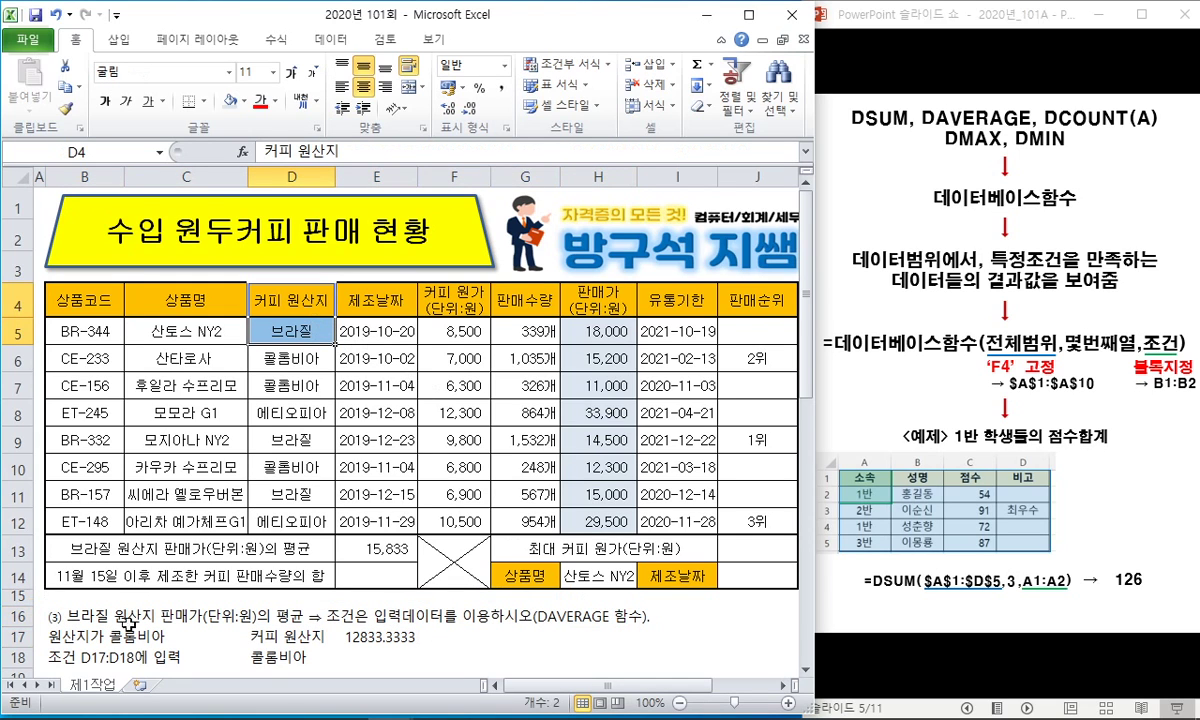
click(68, 637)
click(62, 658)
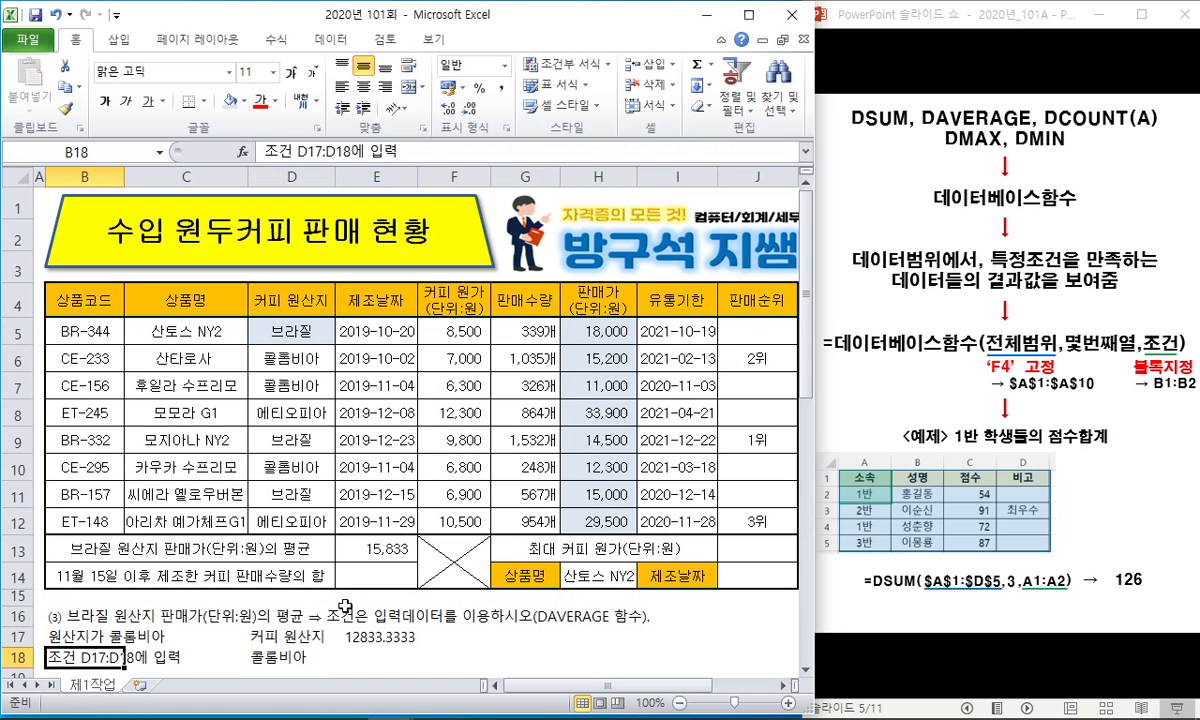
click(362, 637)
key(F2)
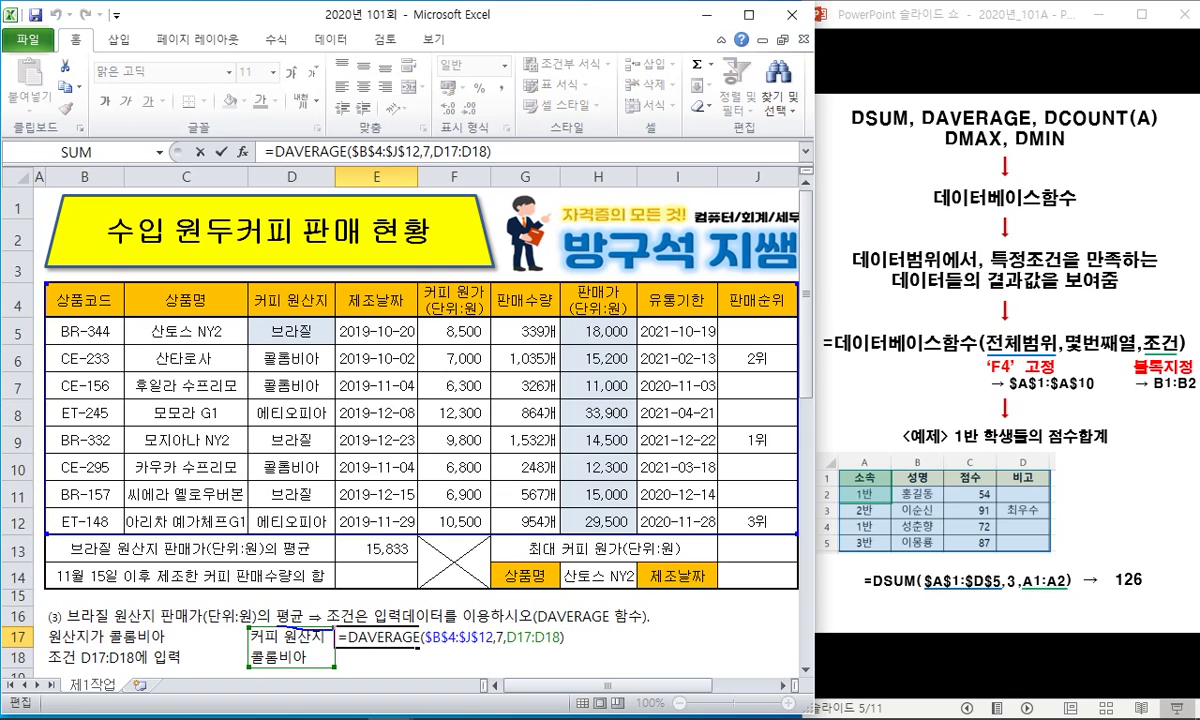
mouse_move(278, 625)
mouse_down()
mouse_move(278, 669)
mouse_move(321, 623)
mouse_move(262, 672)
mouse_move(315, 616)
mouse_move(332, 660)
mouse_up()
key(Escape)
key(ctrl+Return)
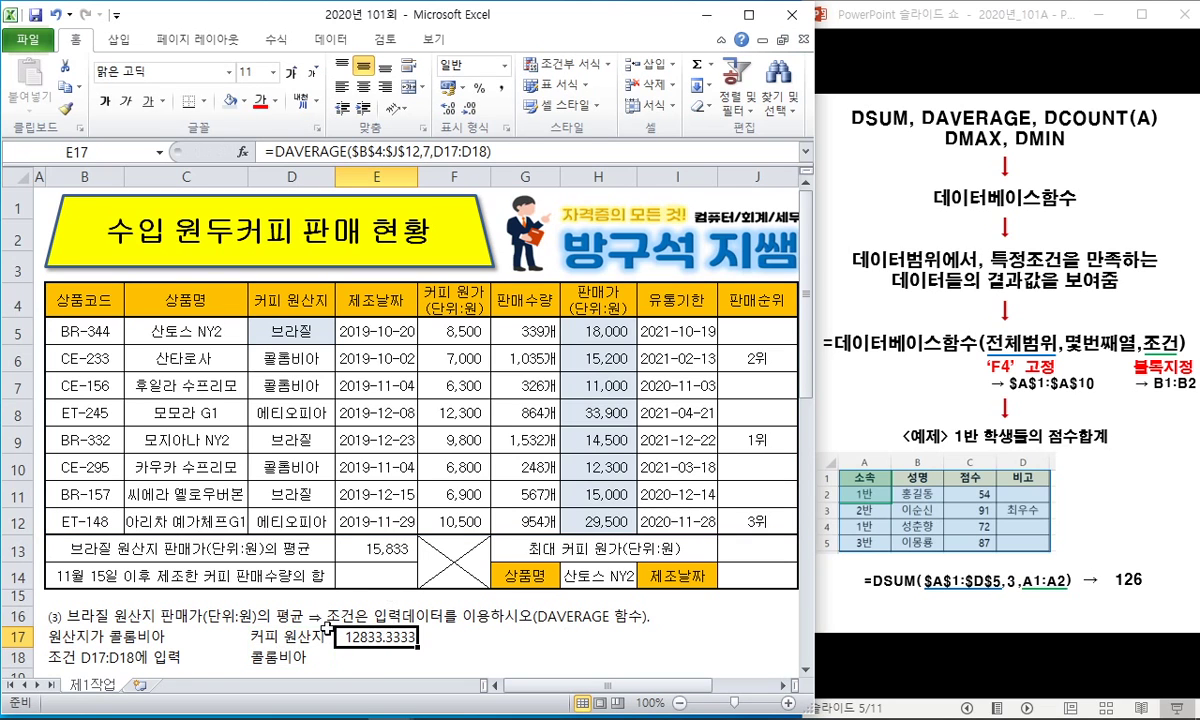
Step: Delete rows 16 to 18 with the DAVERAGE task and 콜롬비아 example, plus the blank rows beneath, bringing up the SUMIF task
drag(18, 616, 18, 656)
right_click(18, 650)
click(103, 622)
text(d)
key(Escape)
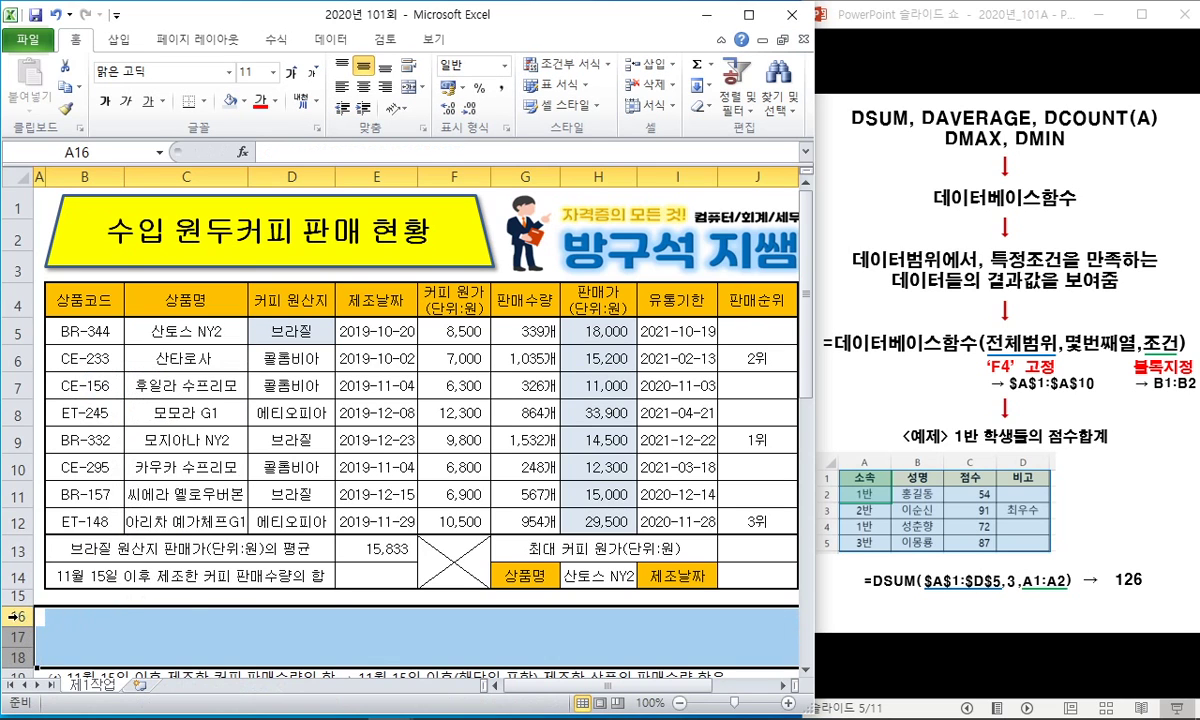
right_click(30, 617)
key(d)
click(100, 637)
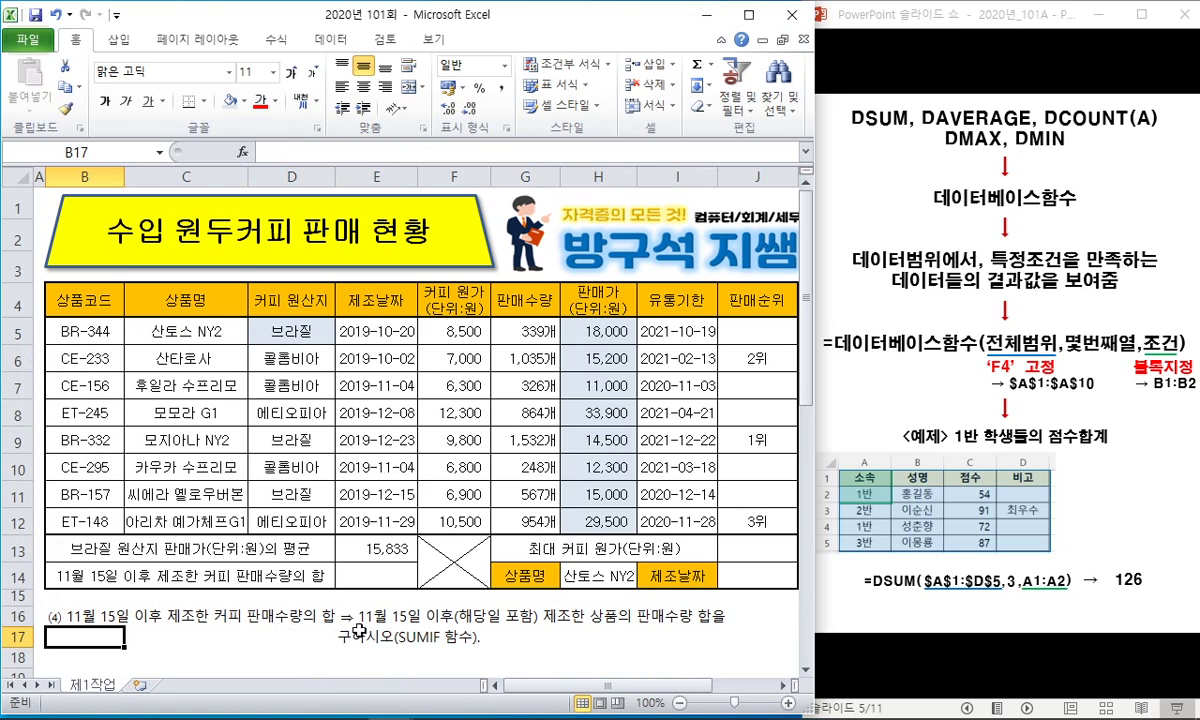
click(518, 636)
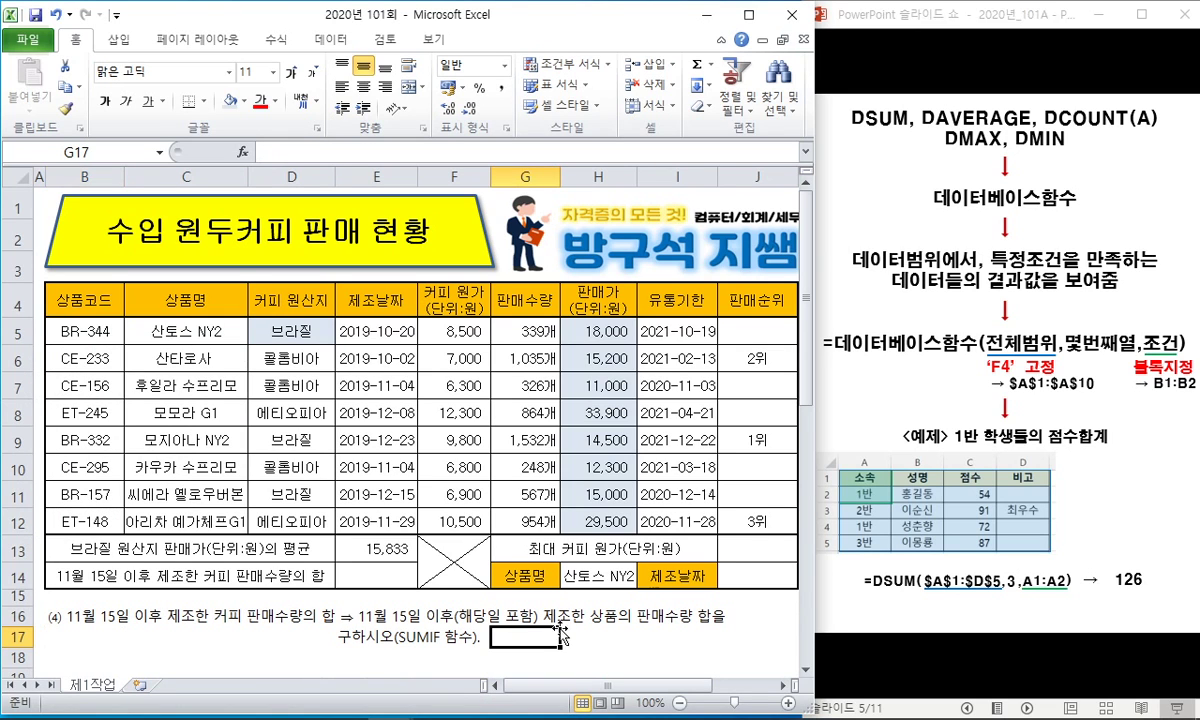
Step: Switch to the PowerPoint slide show and advance to the COUNTIF, SUMIF, AVERAGEIF slide, revealing the function syntax
click(940, 27)
key(Right)
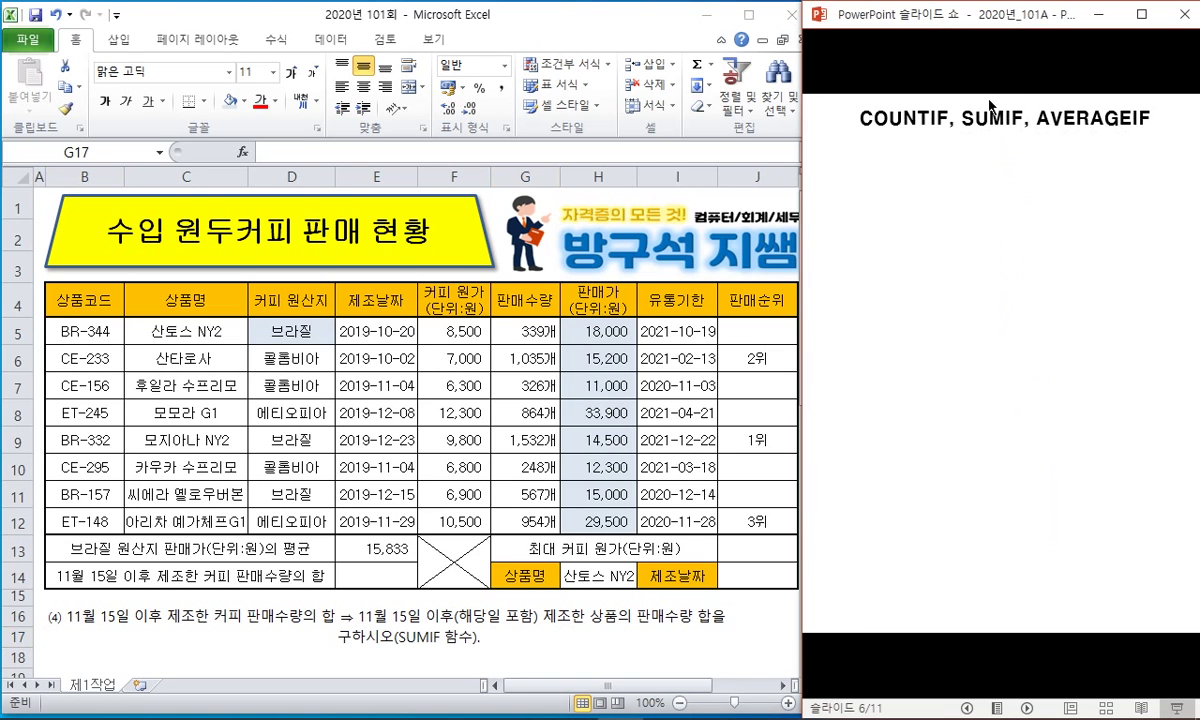
click(948, 40)
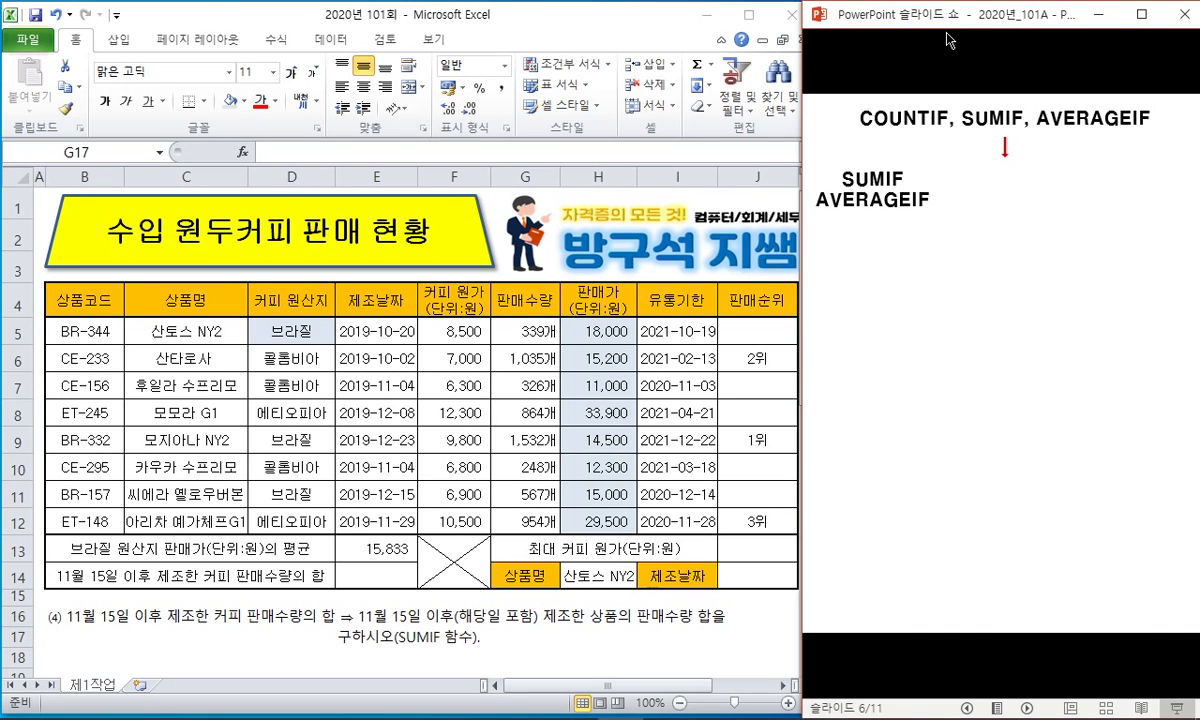
click(948, 40)
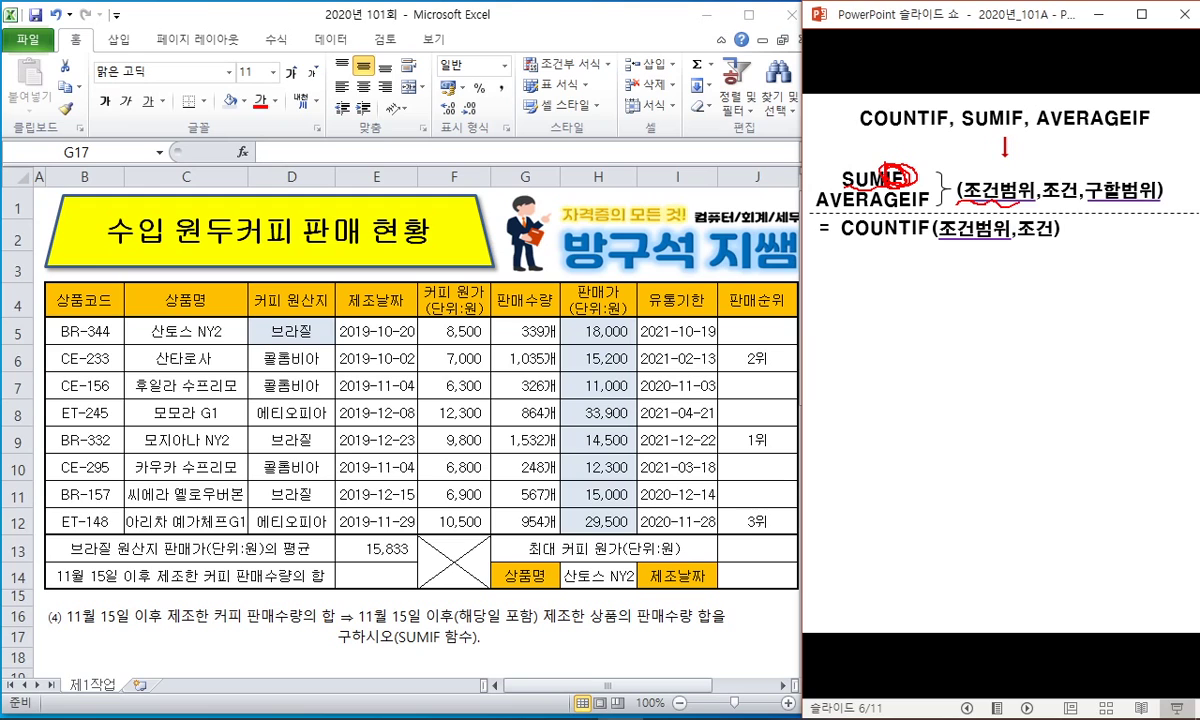
Step: Mark the SUMIF and COUNTIF names and their range and condition arguments with the on-screen pen, and clear the marks
mouse_move(1046, 200)
mouse_down()
mouse_move(1062, 205)
mouse_move(1040, 190)
mouse_move(1058, 172)
mouse_move(1076, 192)
mouse_up()
drag(963, 164, 959, 204)
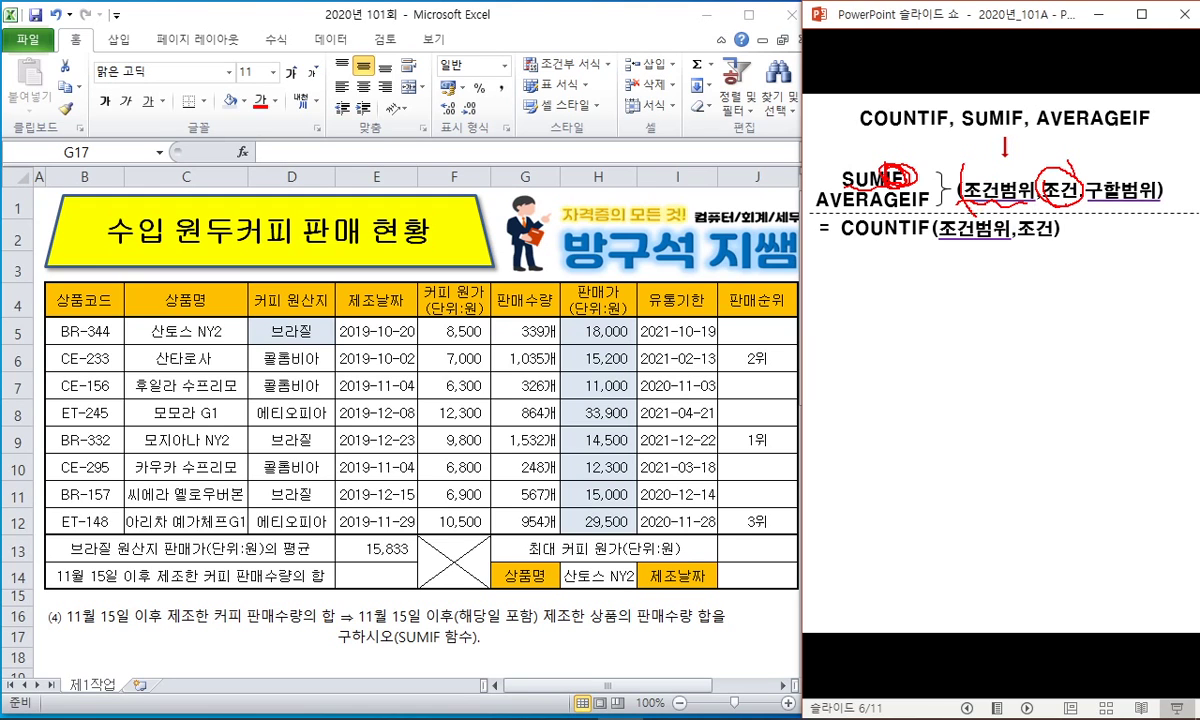
mouse_move(902, 176)
mouse_down()
mouse_move(930, 150)
mouse_move(991, 163)
mouse_up()
mouse_move(850, 178)
mouse_down()
mouse_move(842, 160)
mouse_move(870, 150)
mouse_move(1038, 154)
mouse_up()
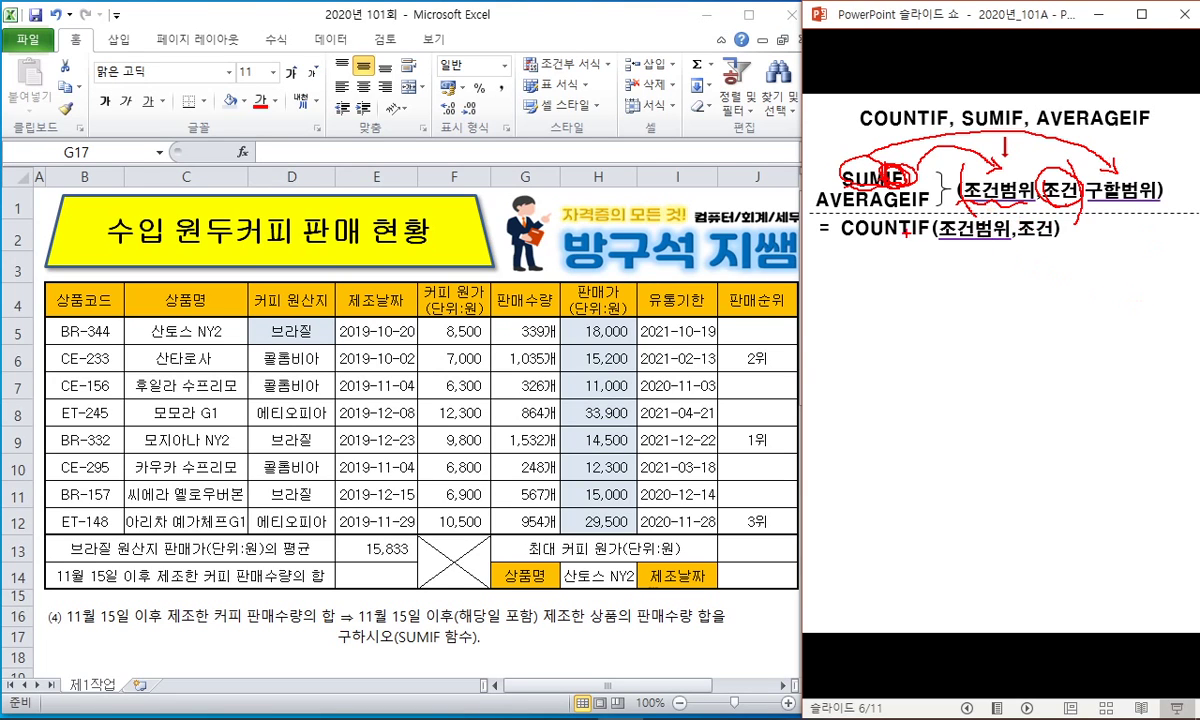
drag(843, 243, 884, 236)
drag(963, 230, 1001, 228)
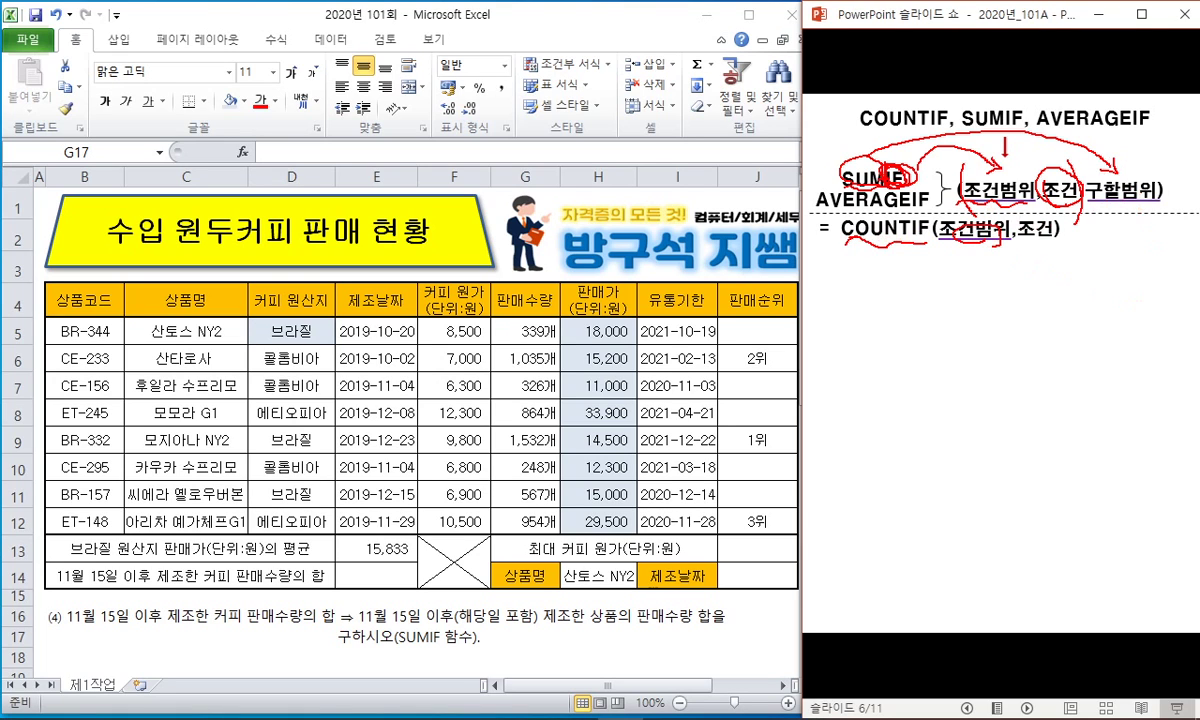
drag(843, 237, 933, 238)
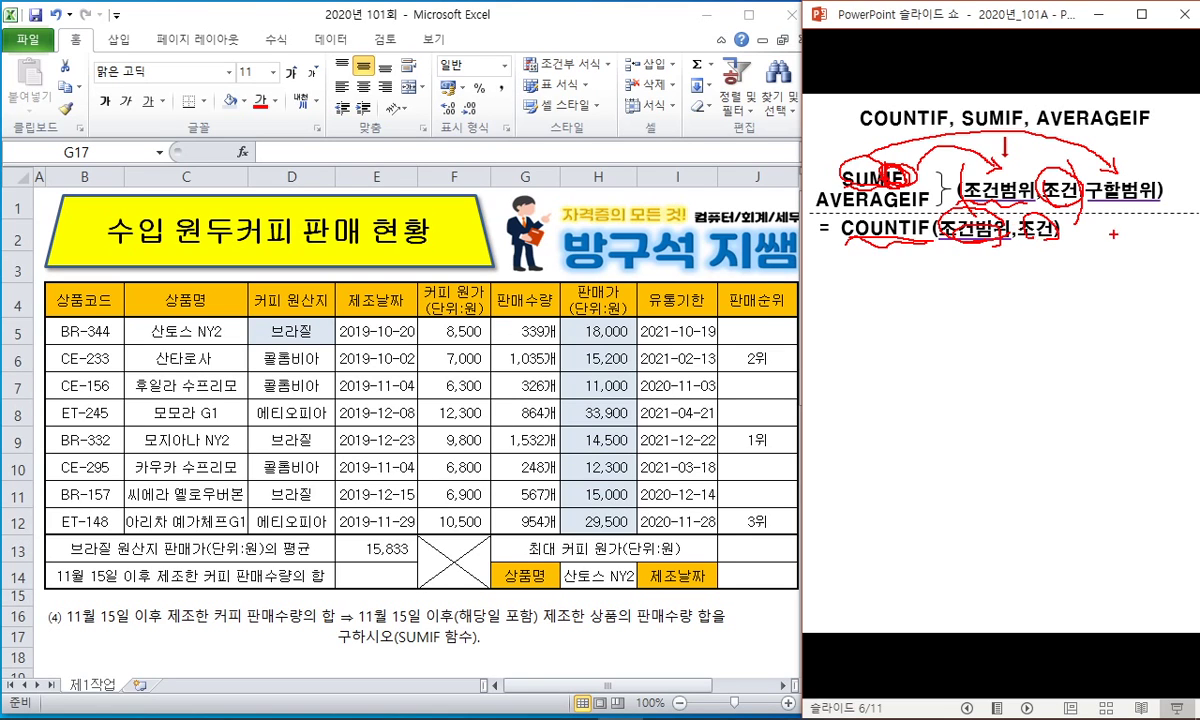
mouse_move(1108, 216)
mouse_down()
mouse_move(1064, 244)
mouse_move(1112, 227)
mouse_up()
key(e)
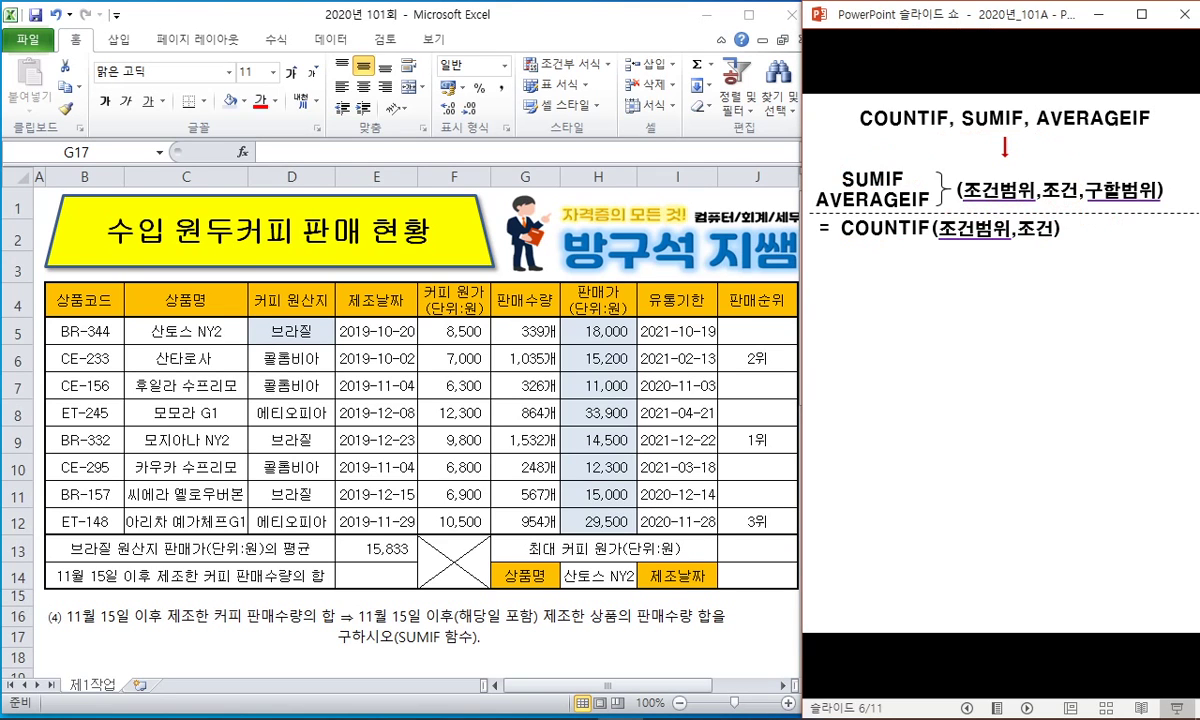
Step: Reveal the slide's F4 range-fixing note and example table, and mark example ①'s condition, code range and score range with the pen
click(1085, 330)
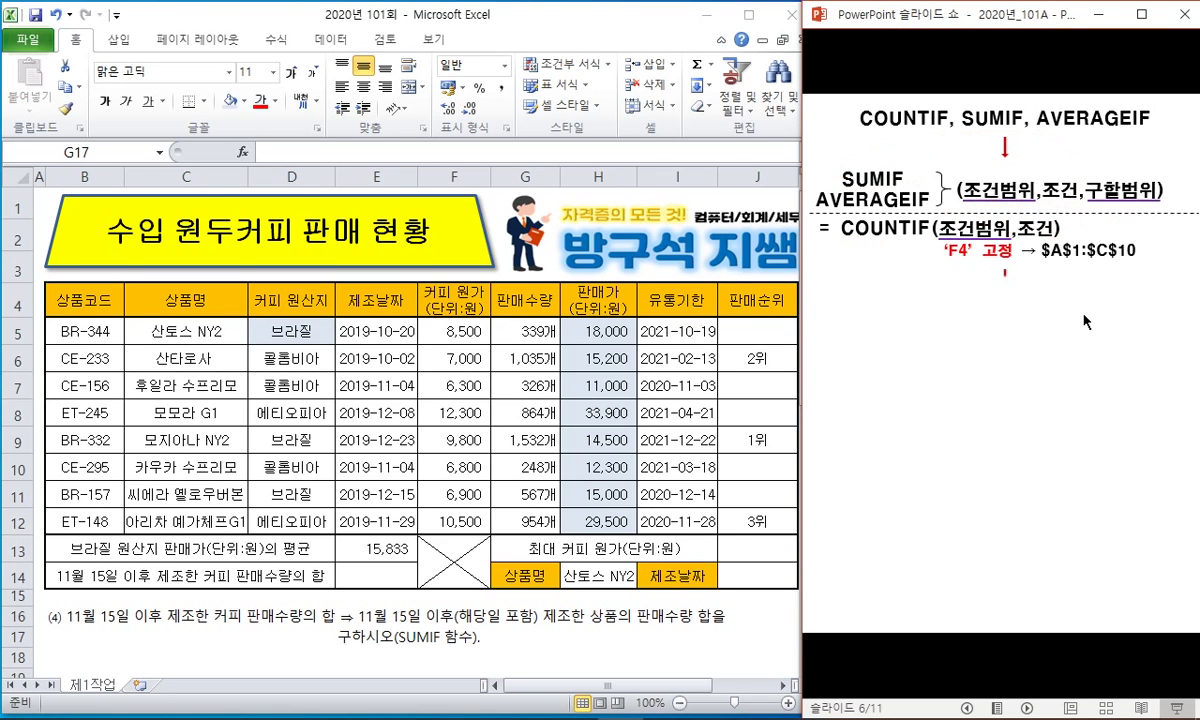
click(1085, 321)
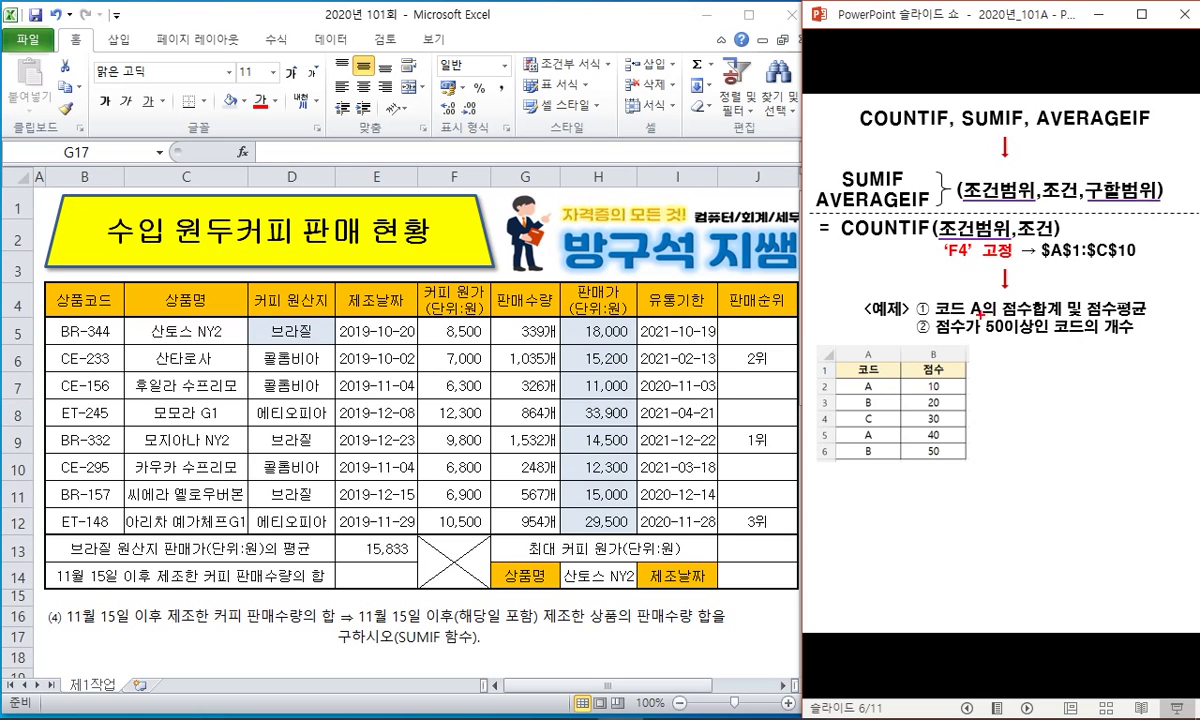
mouse_move(940, 313)
mouse_down()
mouse_move(958, 288)
mouse_move(942, 320)
mouse_up()
mouse_move(1008, 204)
mouse_down()
mouse_move(890, 310)
mouse_move(880, 368)
mouse_move(834, 373)
mouse_move(850, 463)
mouse_move(848, 381)
mouse_up()
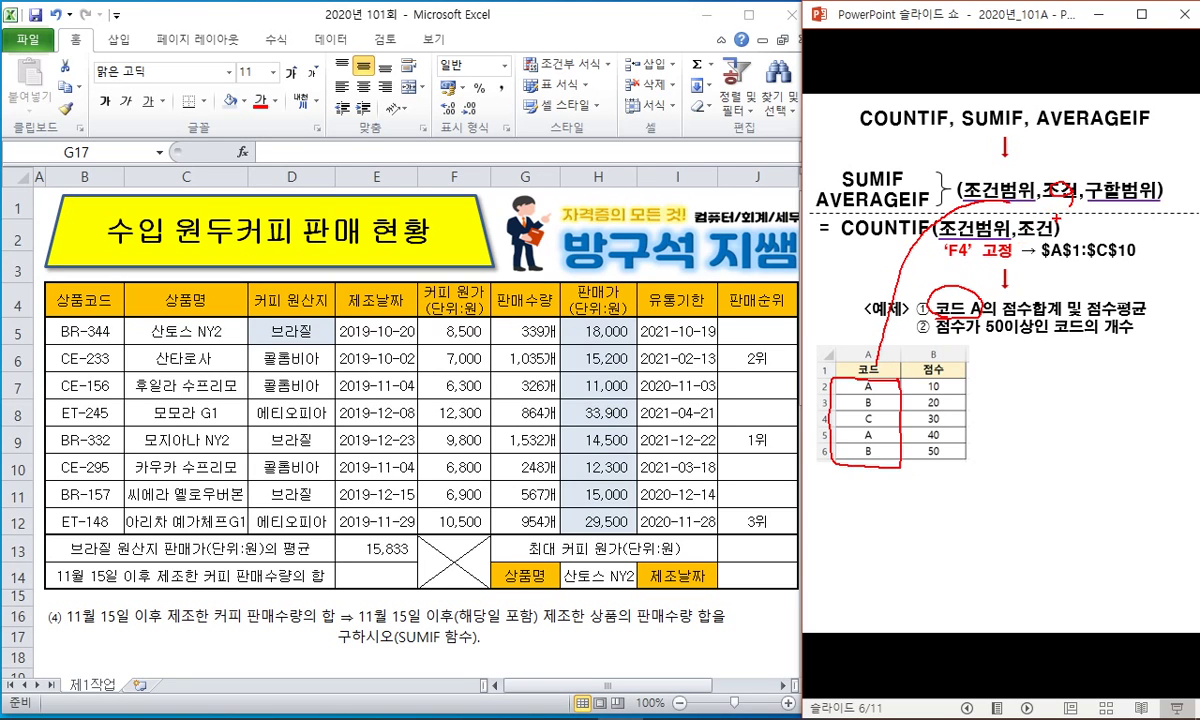
mouse_move(1060, 216)
mouse_down()
mouse_move(1107, 194)
mouse_move(1146, 194)
mouse_move(1003, 415)
mouse_move(962, 404)
mouse_move(909, 415)
mouse_move(966, 474)
mouse_move(967, 380)
mouse_up()
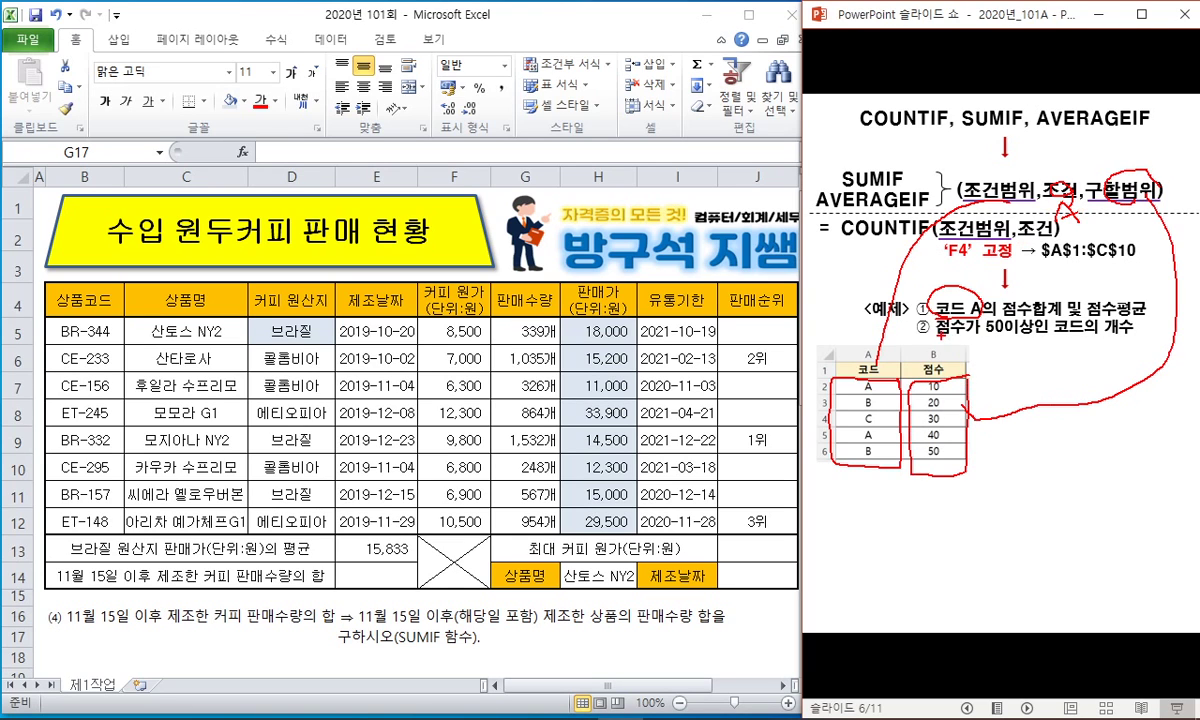
Step: Mark example ②'s COUNTIF condition and score range, clear the pen marks, and reveal the SUMIF, AVERAGEIF and COUNTIF example formulas
mouse_move(969, 334)
mouse_down()
mouse_move(1106, 333)
mouse_move(938, 337)
mouse_up()
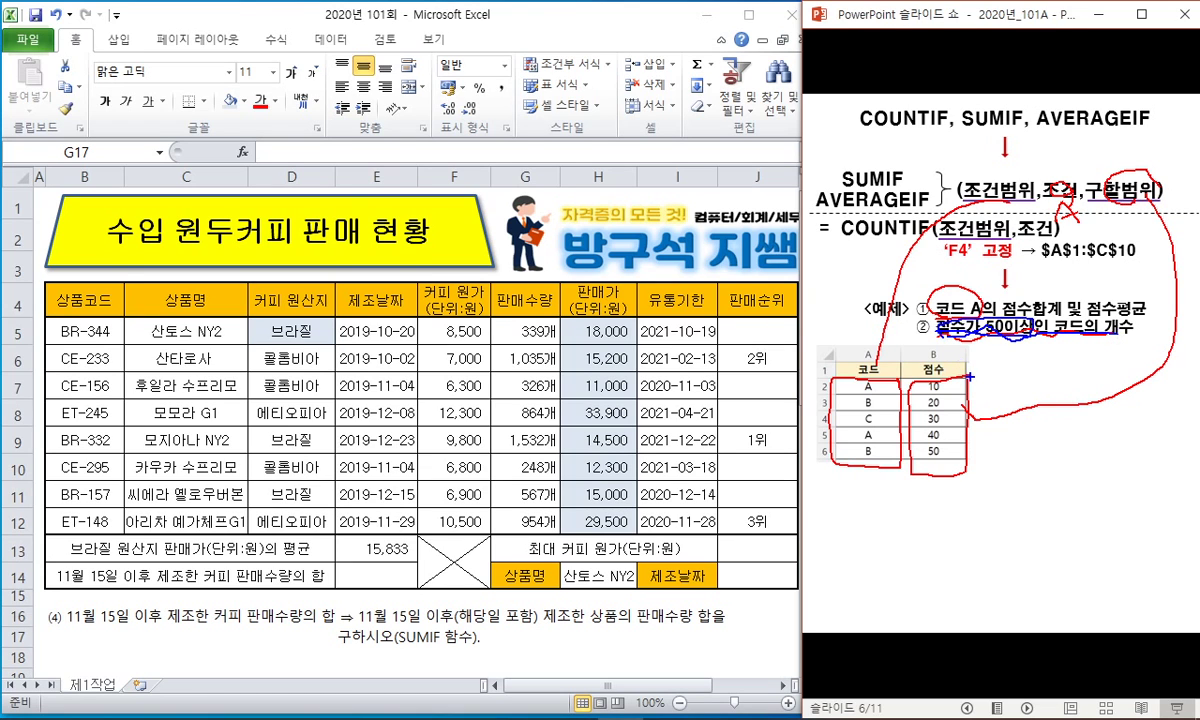
mouse_move(969, 376)
mouse_down()
mouse_move(912, 378)
mouse_move(915, 466)
mouse_move(966, 376)
mouse_up()
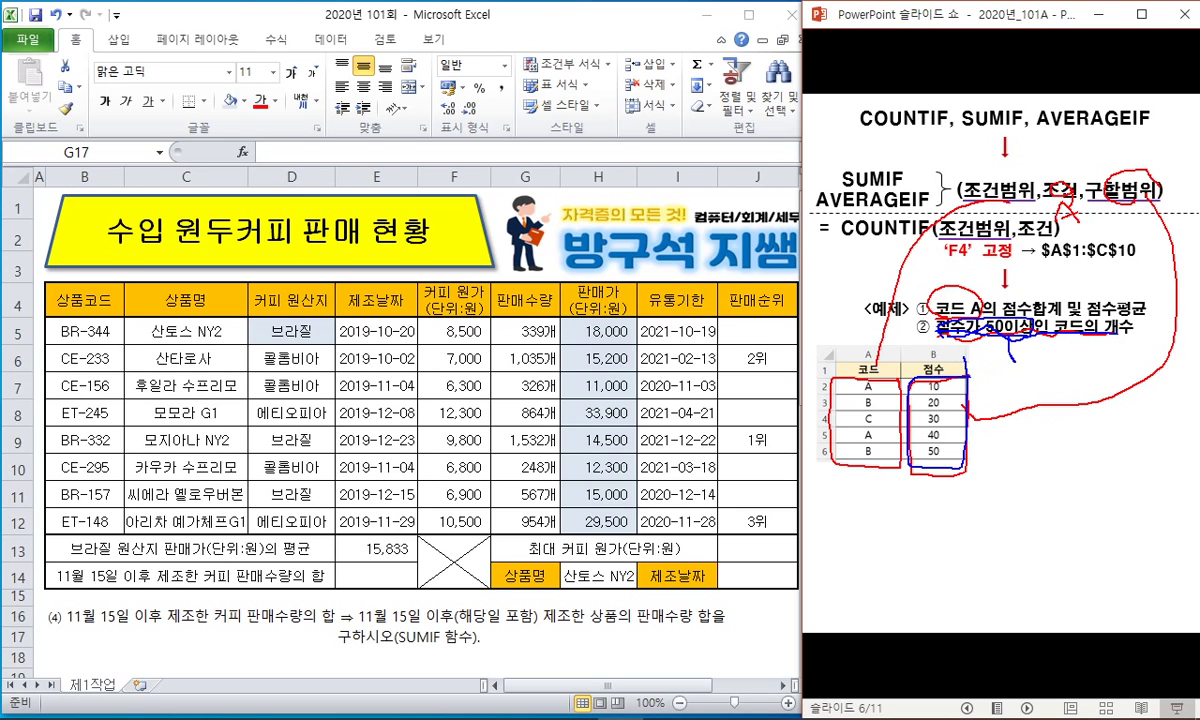
drag(1010, 358, 1063, 381)
drag(1065, 366, 1081, 367)
key(e)
key(space)
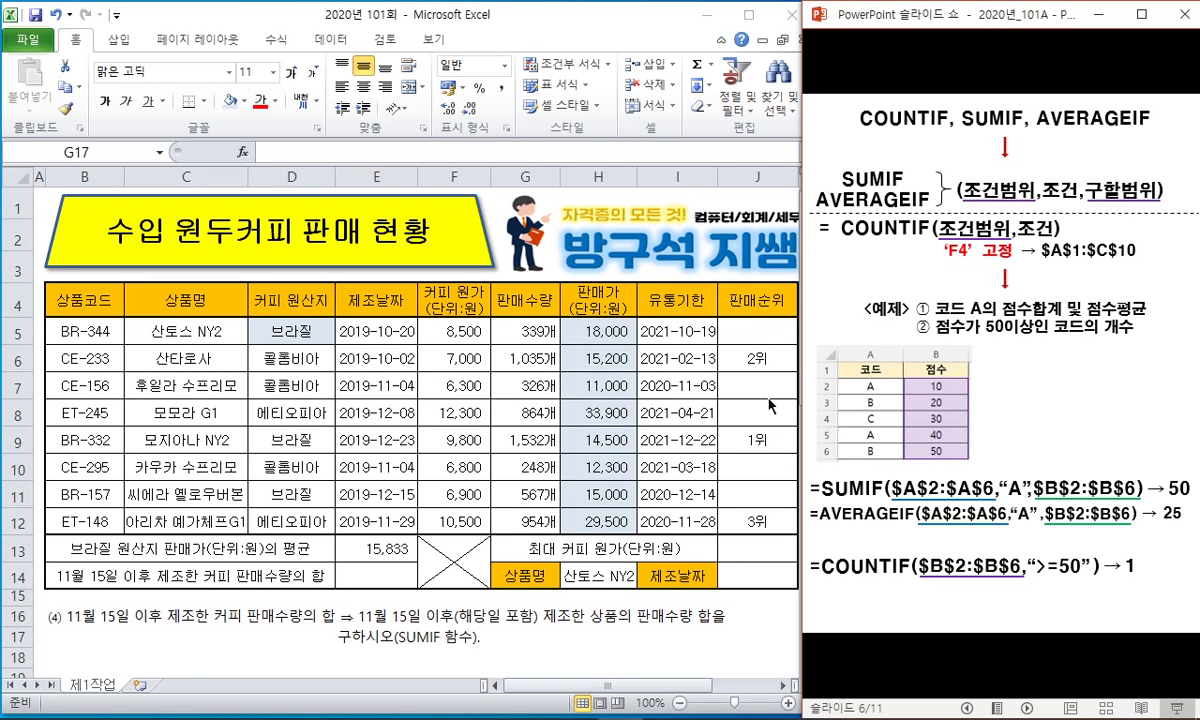
click(376, 575)
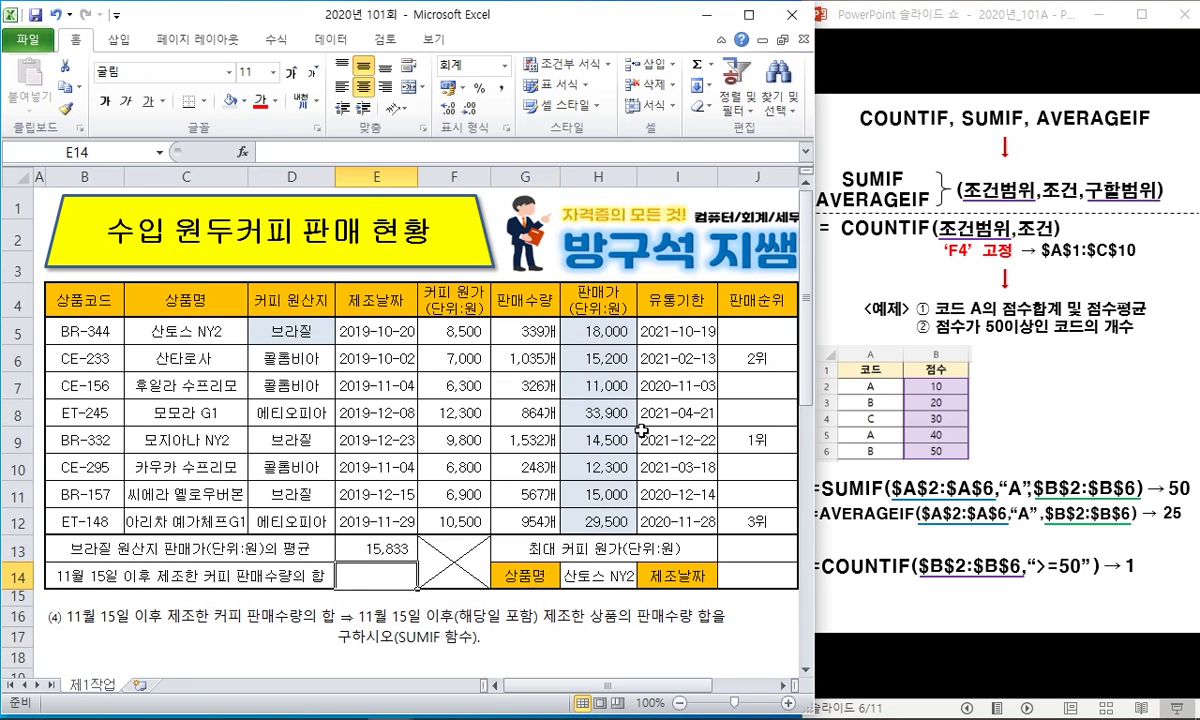
text(=sum)
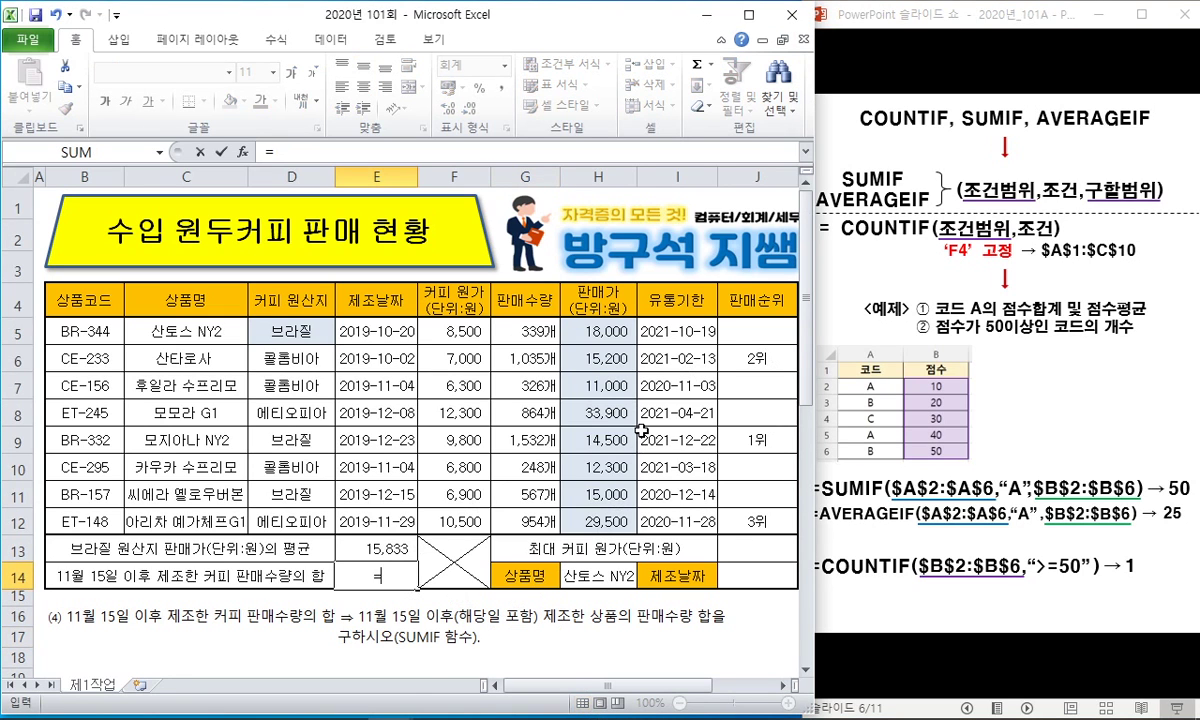
key(Escape)
key(Escape)
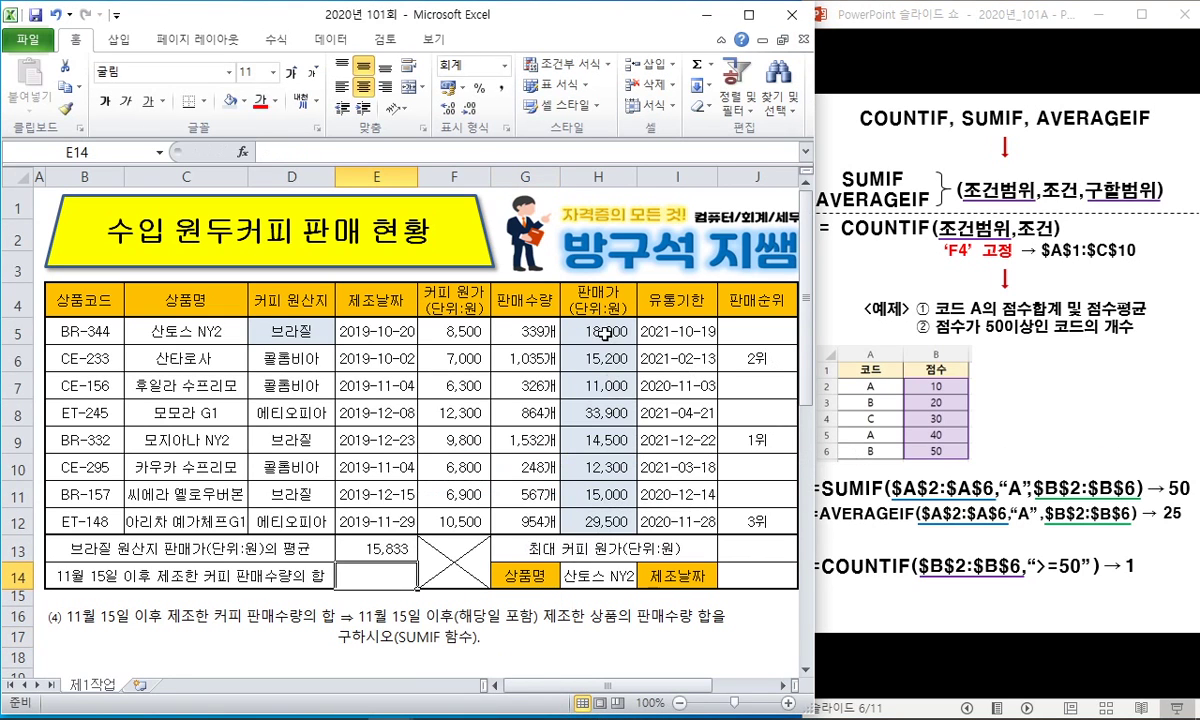
Step: Remove the fill colour from the 판매가 values in H5:H12 and from D5 in the Excel sheet
drag(592, 331, 598, 521)
ctrl+click(291, 331)
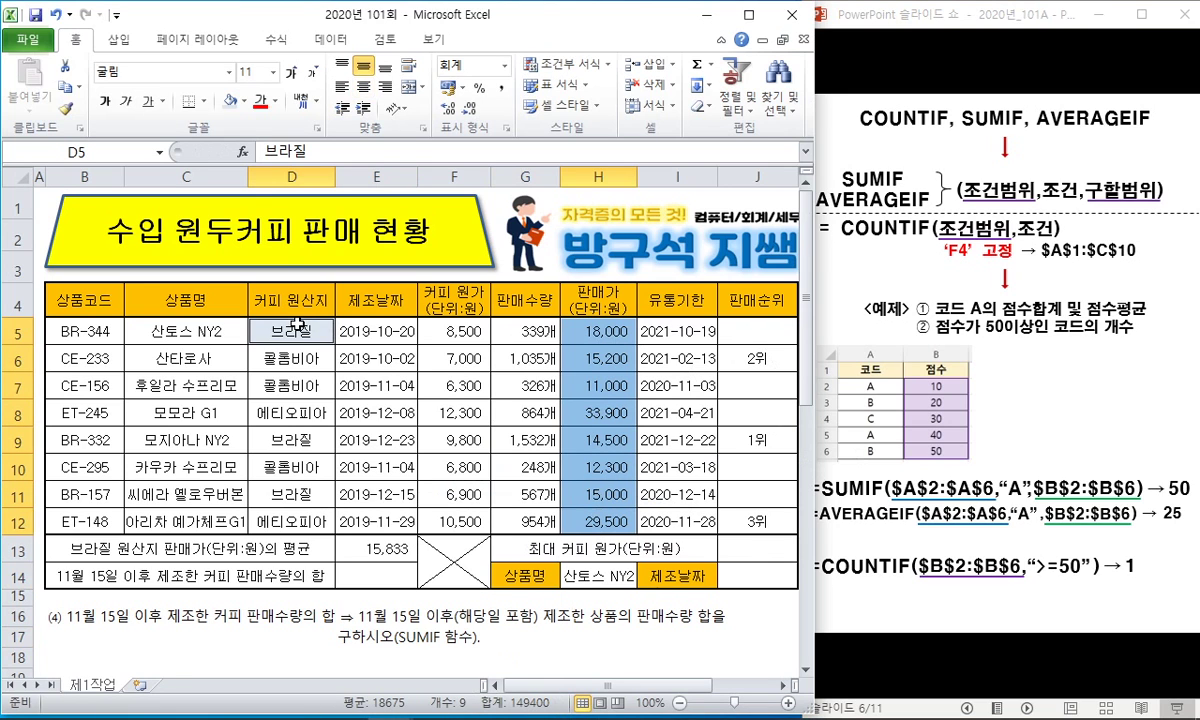
click(243, 102)
click(259, 257)
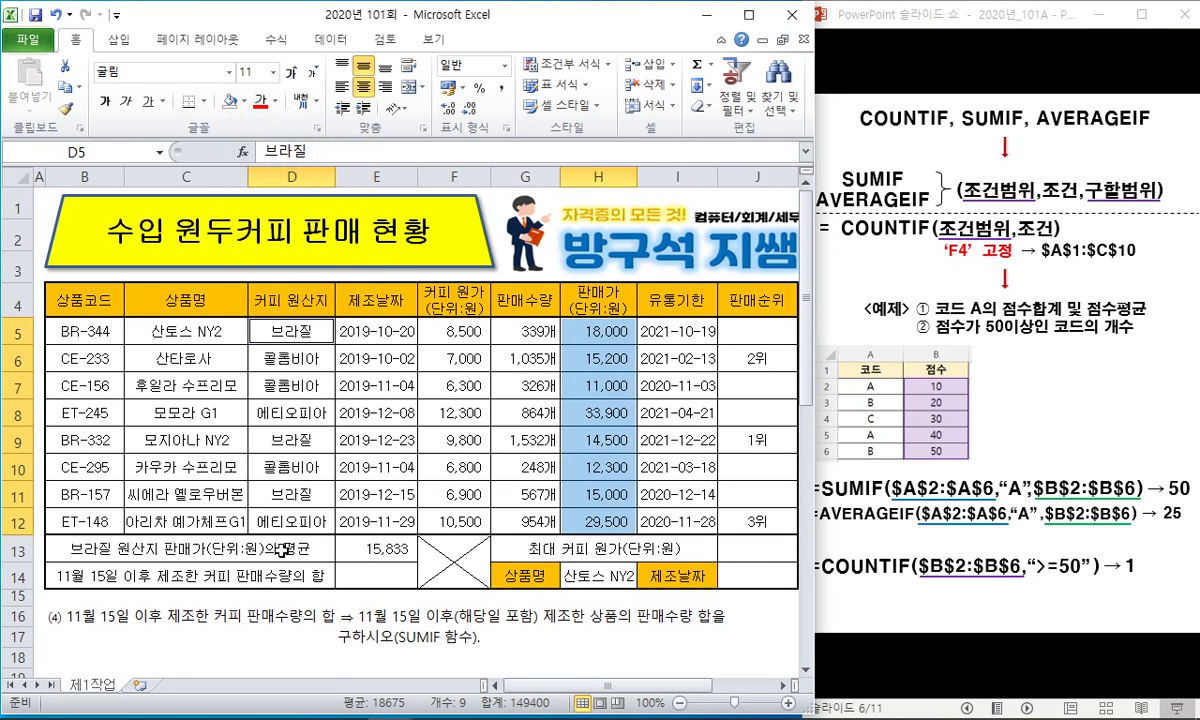
click(285, 637)
Step: Fill the 판매수량 values in G5:G12 with light green from the theme colours
drag(525, 331, 525, 521)
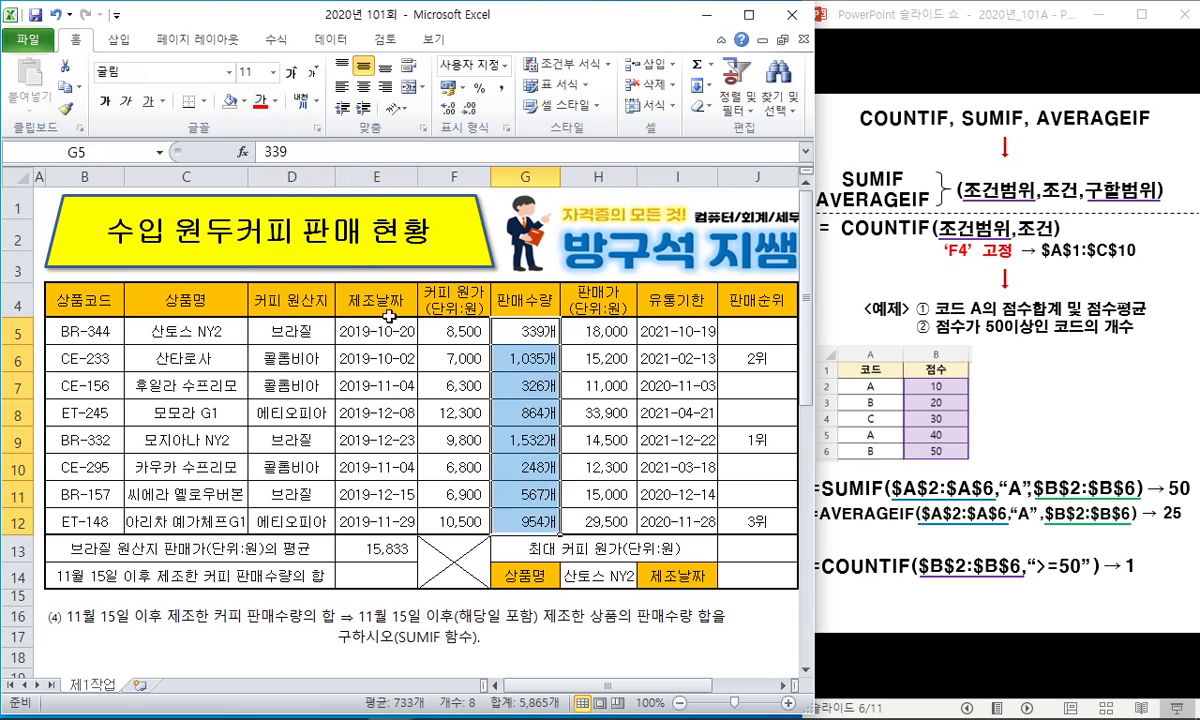
click(240, 104)
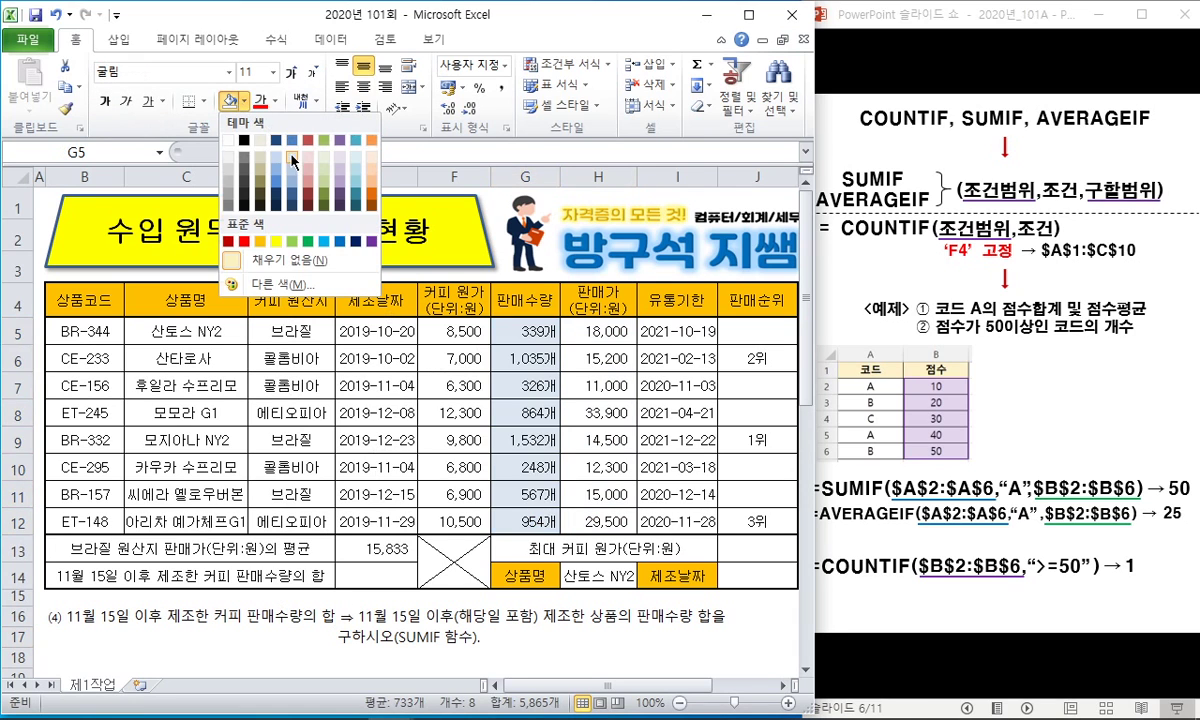
click(272, 142)
click(246, 103)
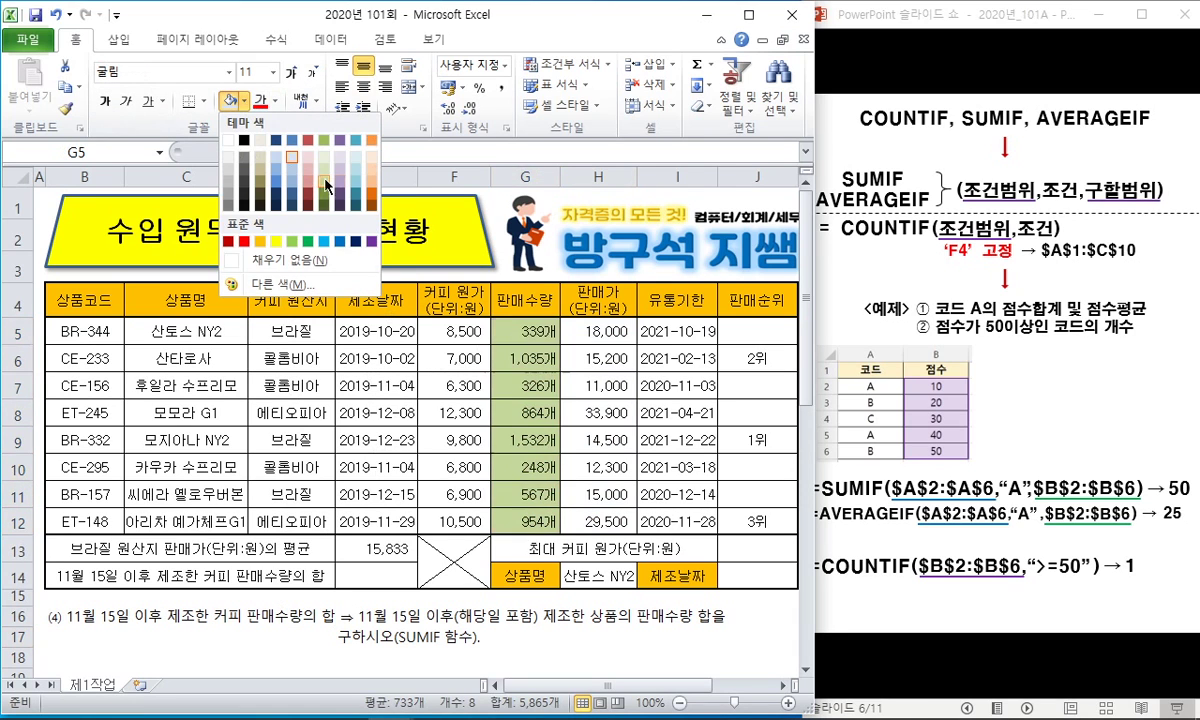
click(338, 214)
click(360, 362)
Step: Start a SUMIF formula in E14 with the 제조날짜 values $E$5:$E$12 as an absolute condition range
click(360, 538)
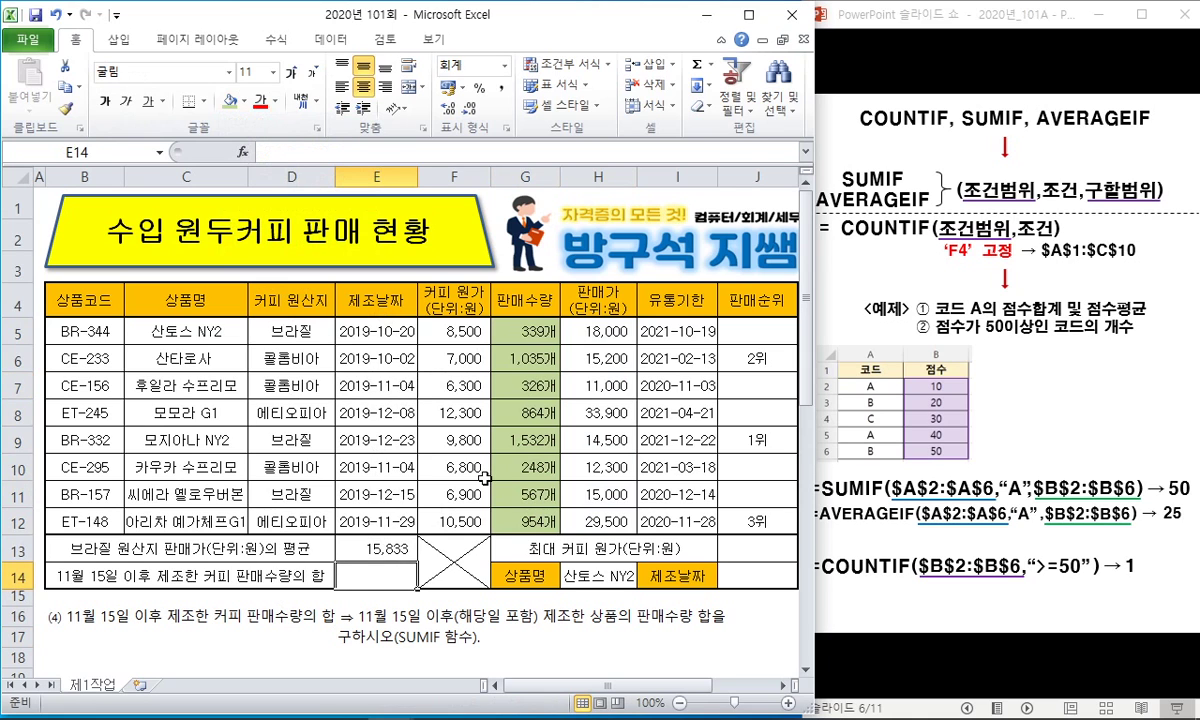
text(=sumif()
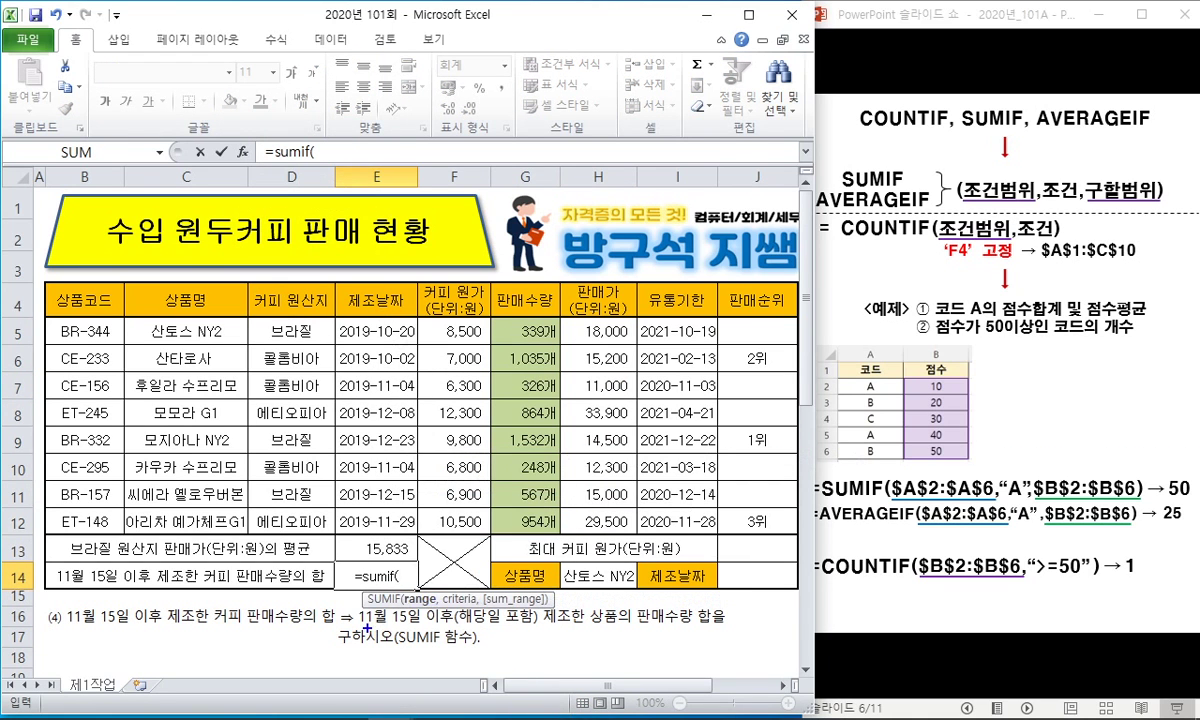
drag(340, 625, 515, 630)
text(d)
key(BackSpace)
drag(392, 334, 380, 520)
key(F4)
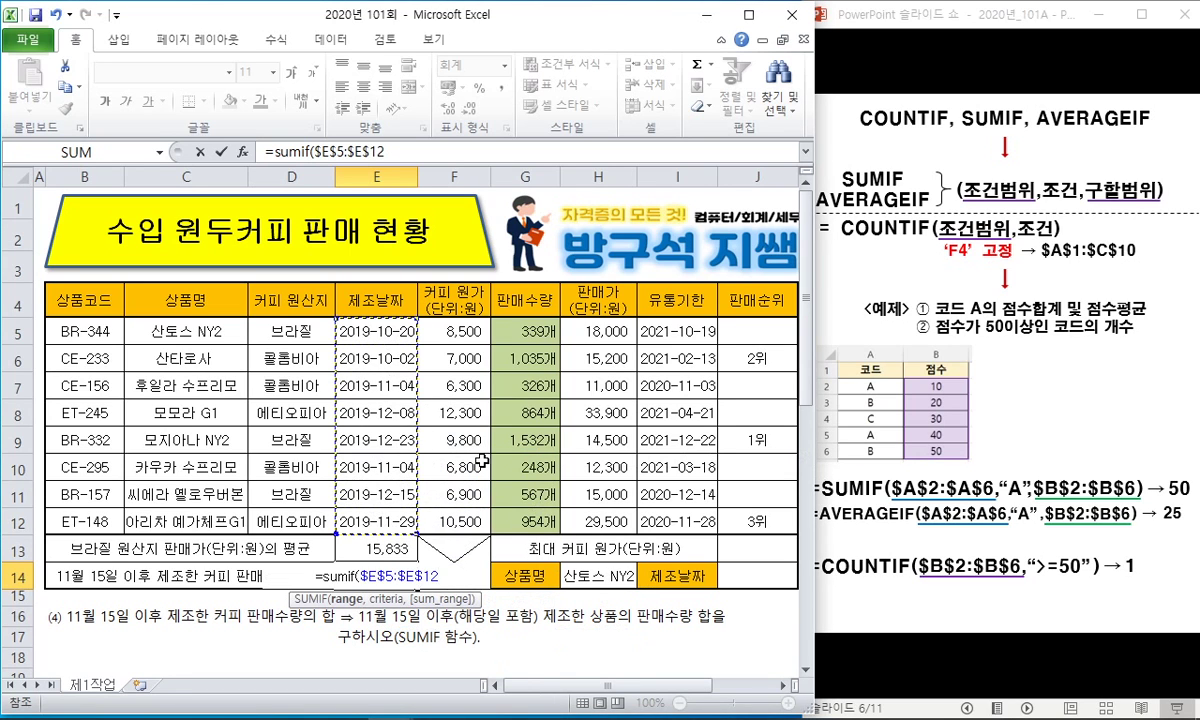
Step: Complete E14's SUMIF with the condition ">=2019-11-15" and the absolute sum range $G$5:$G$12
text(,">=)
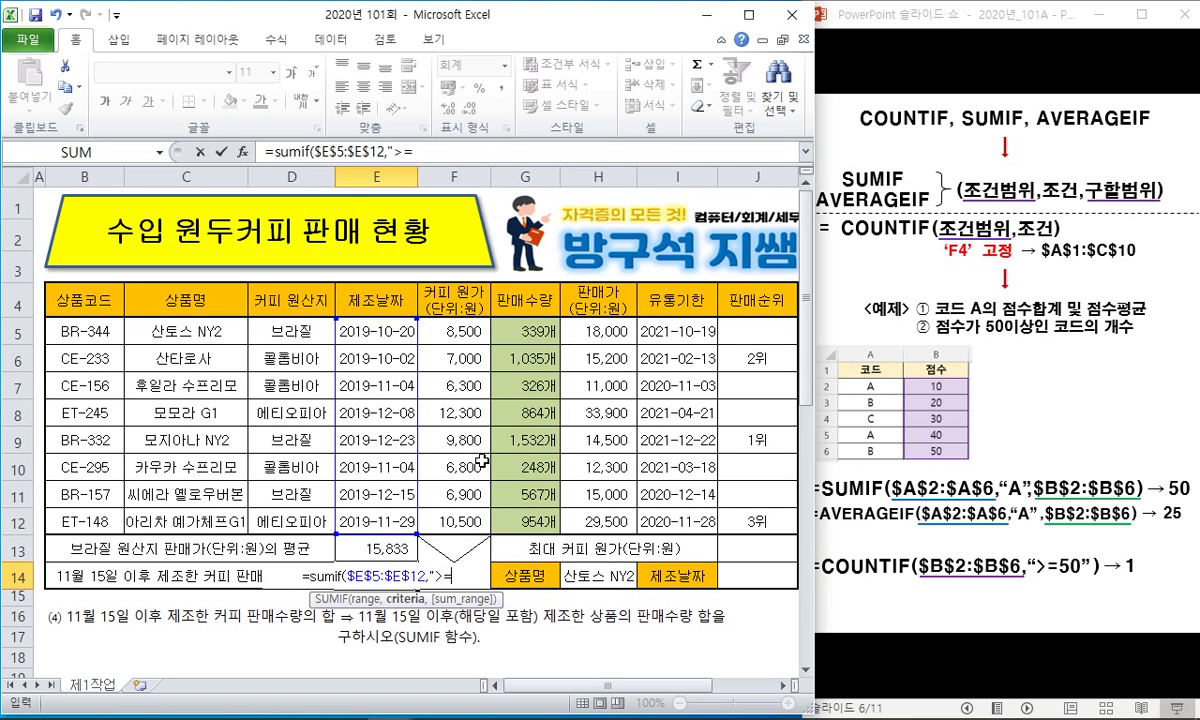
text(2019)
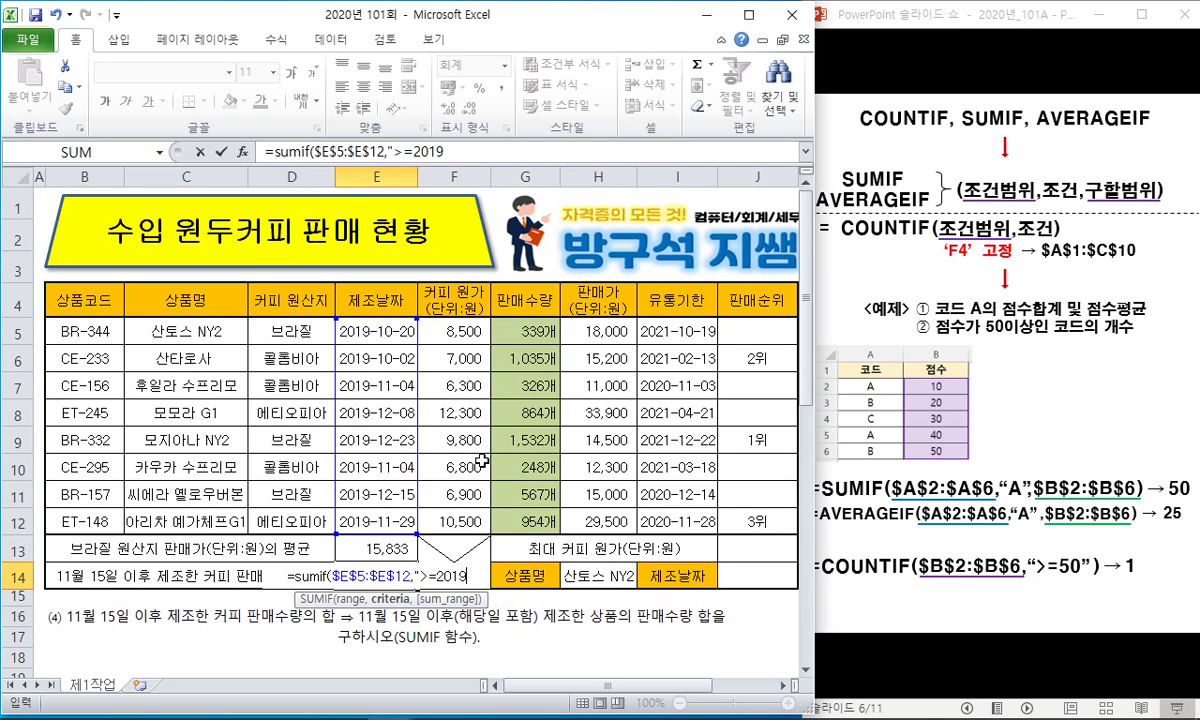
text(-11-15",)
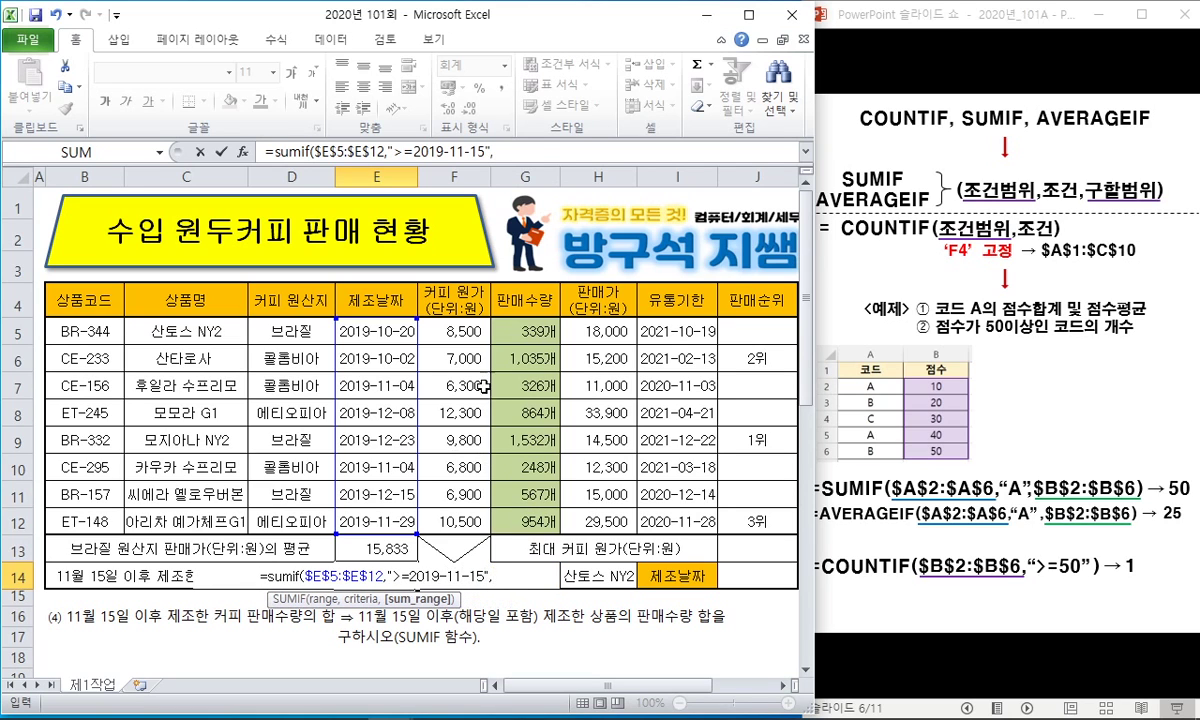
drag(505, 330, 525, 520)
key(F4)
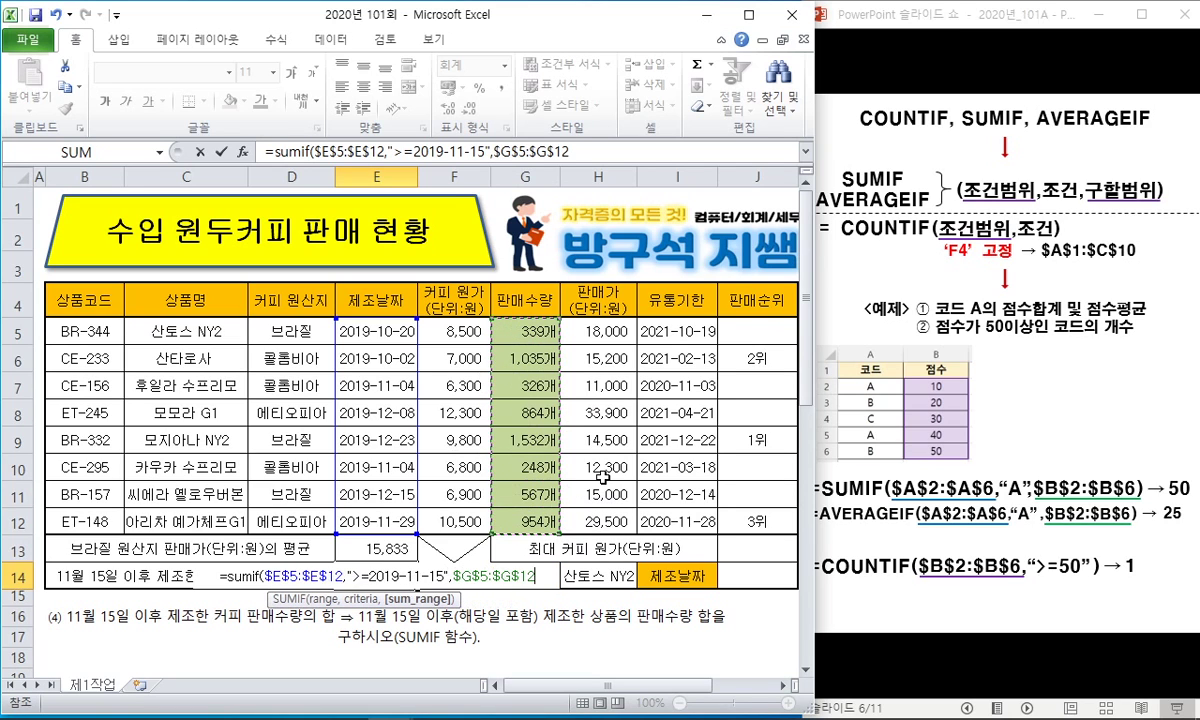
text())
key(Return)
key(Up)
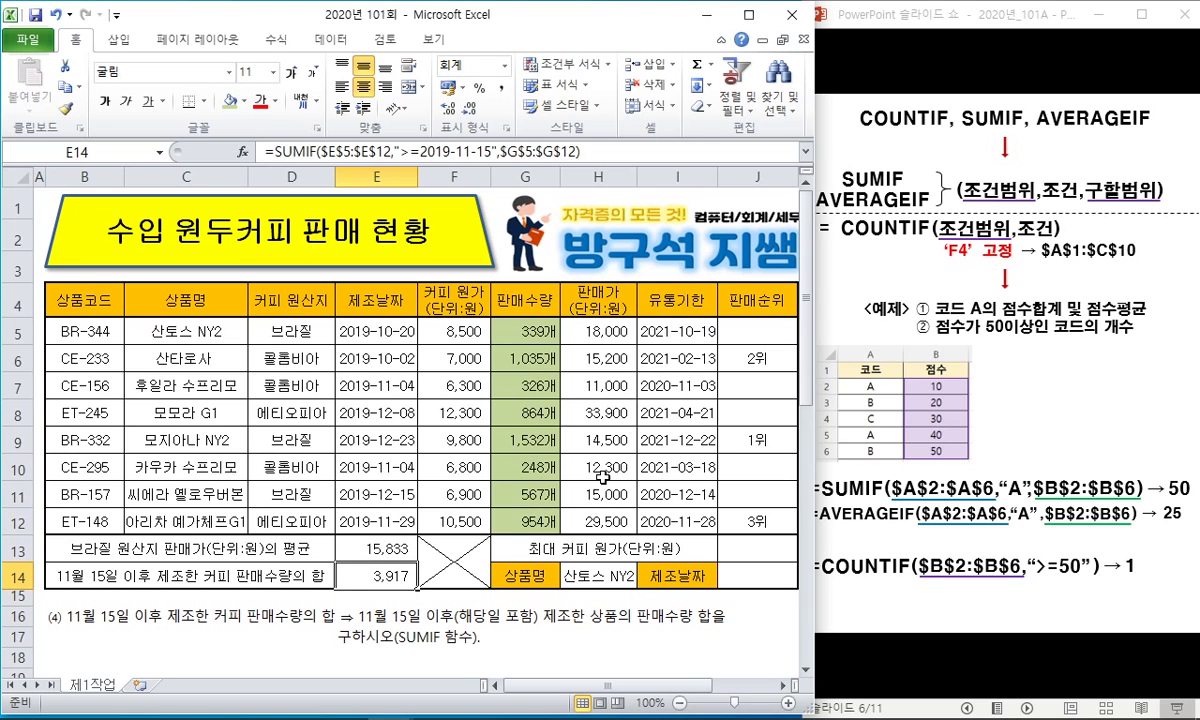
Step: Fill the 제조날짜 cells dated on or after 2019-11-15, E8:E9 and E11:E12, with the same light green
click(376, 413)
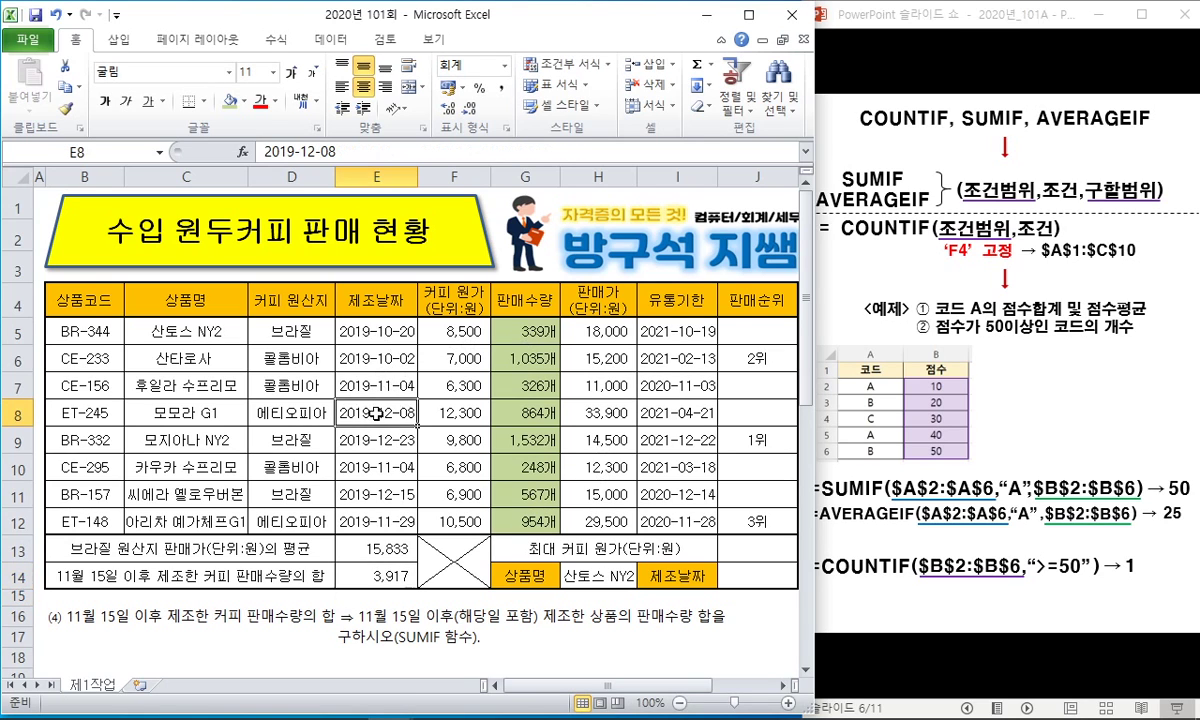
drag(376, 413, 379, 440)
drag(383, 495, 382, 519)
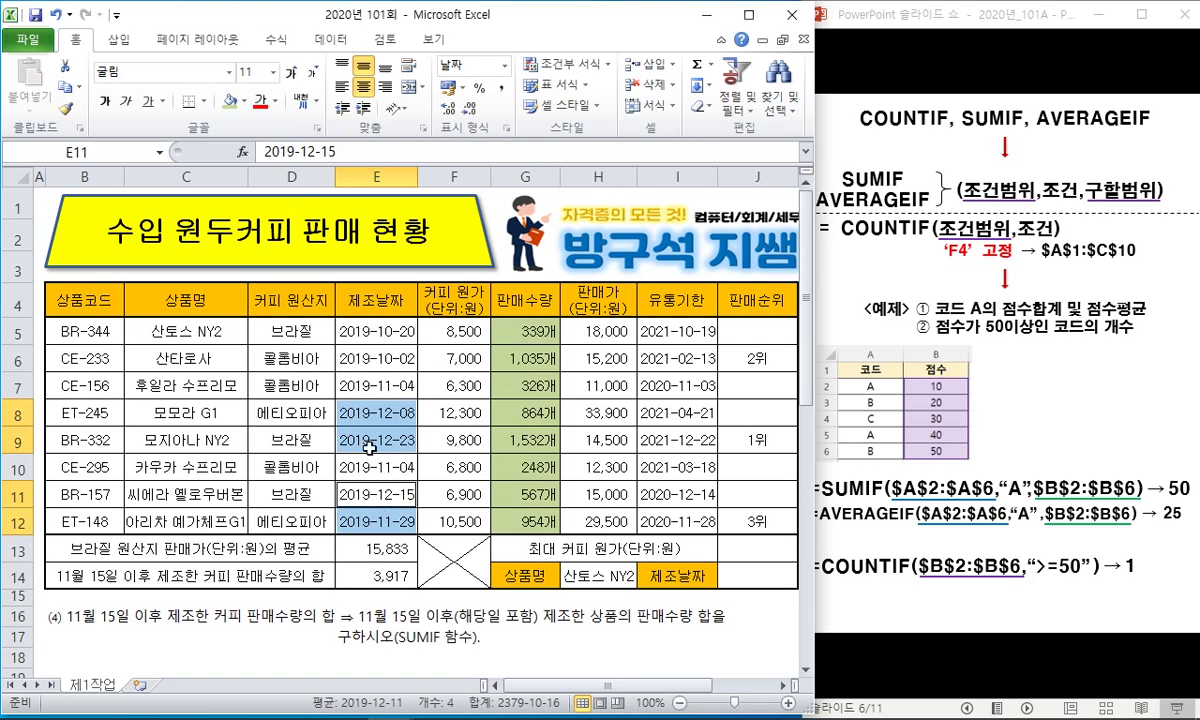
click(229, 101)
Step: Check the status bar sum of G8:G9 and G11:G12 against E14, circling both with the pen and clearing the marks
drag(522, 413, 525, 440)
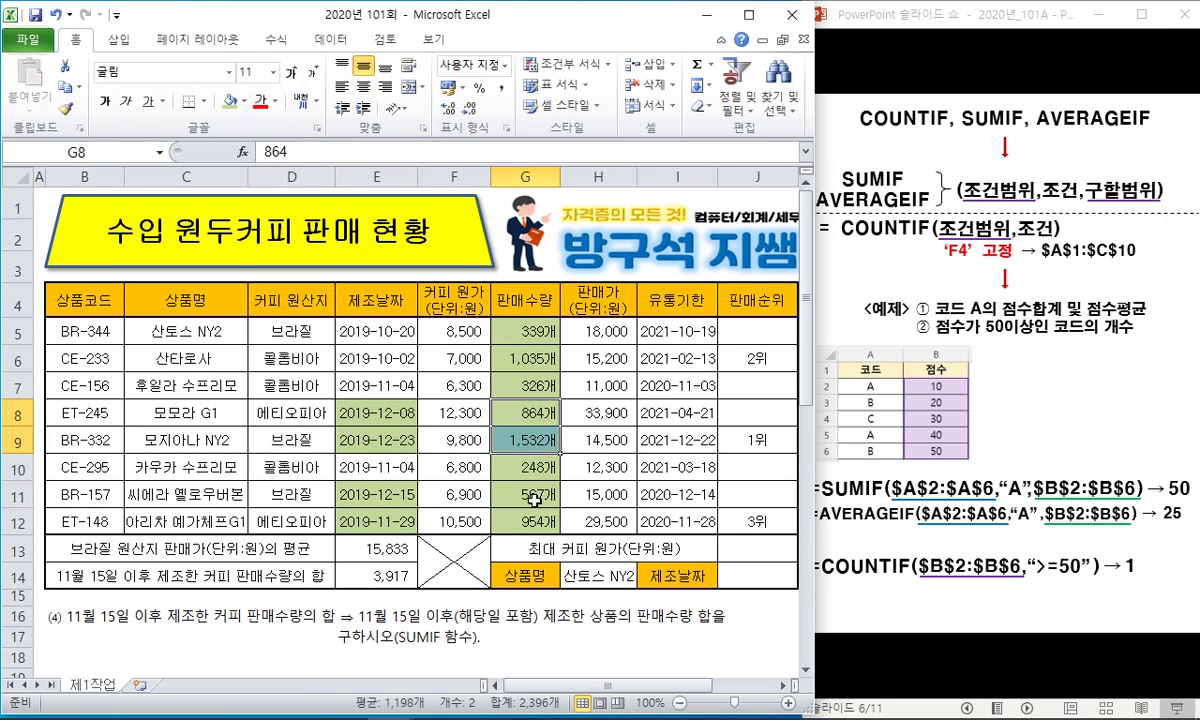
drag(533, 500, 522, 522)
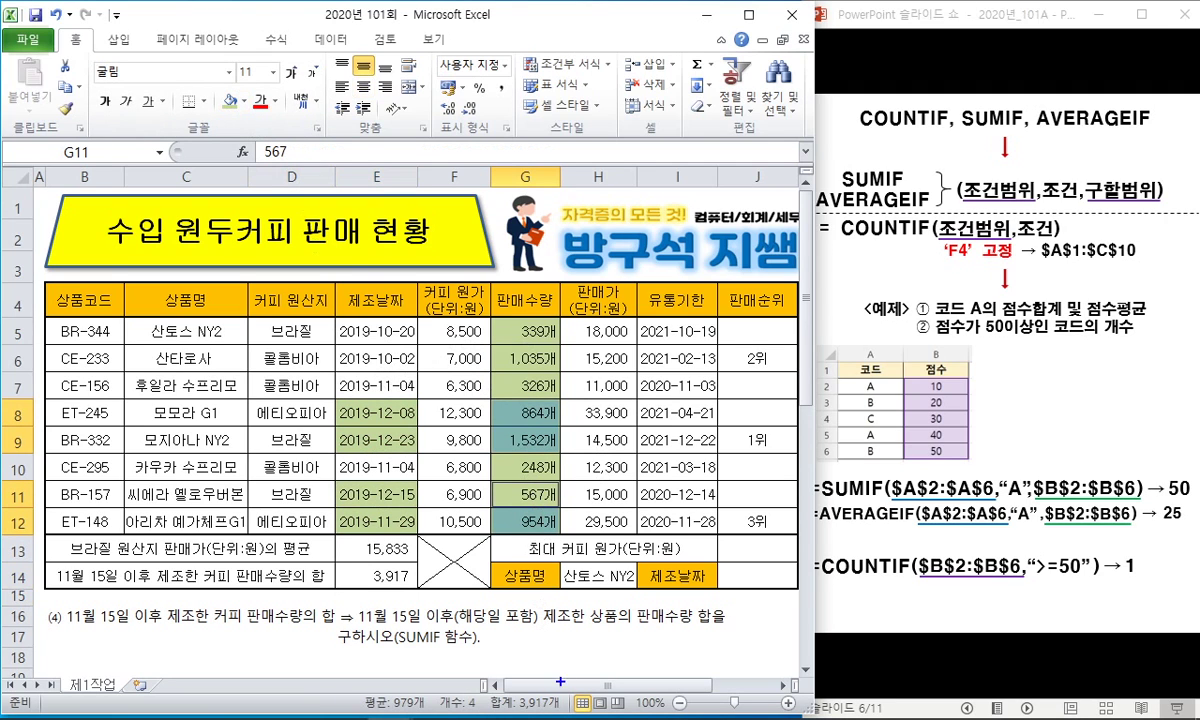
drag(531, 707, 528, 688)
drag(400, 590, 397, 572)
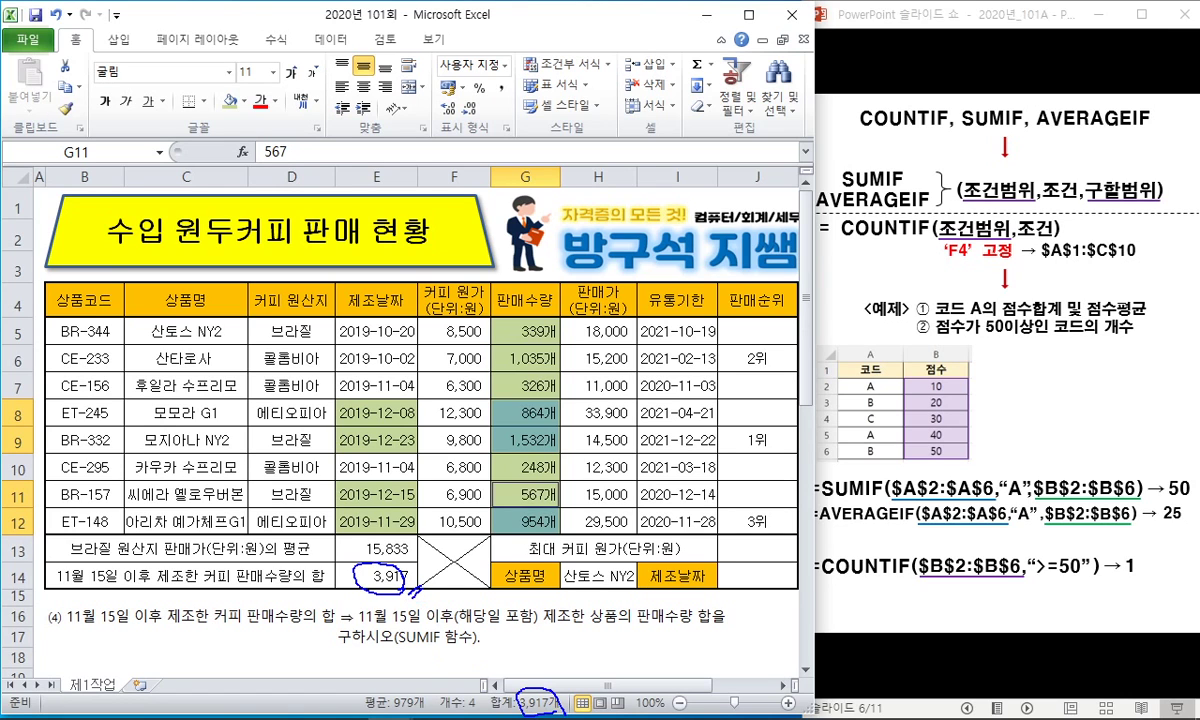
key(Escape)
Step: Review E14's formula, marking its date condition and the matching 11월 15일 이후 task text, and close it unchanged
double_click(390, 576)
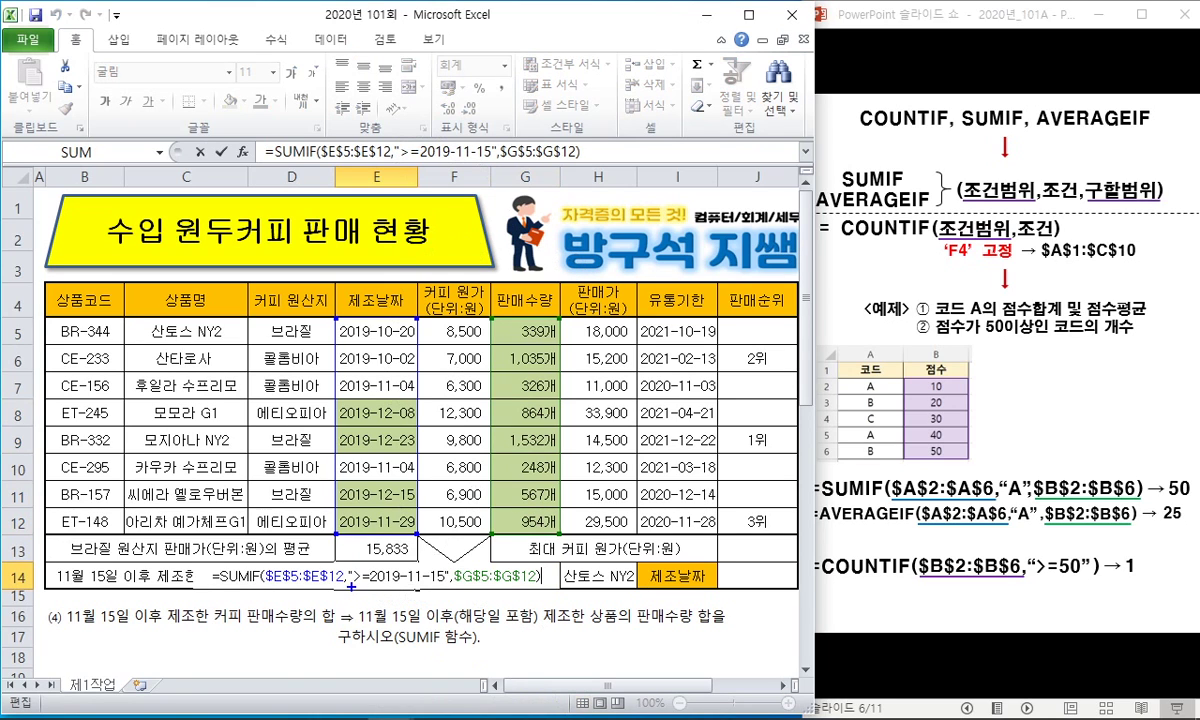
mouse_move(352, 586)
mouse_down()
mouse_move(411, 588)
mouse_move(376, 561)
mouse_up()
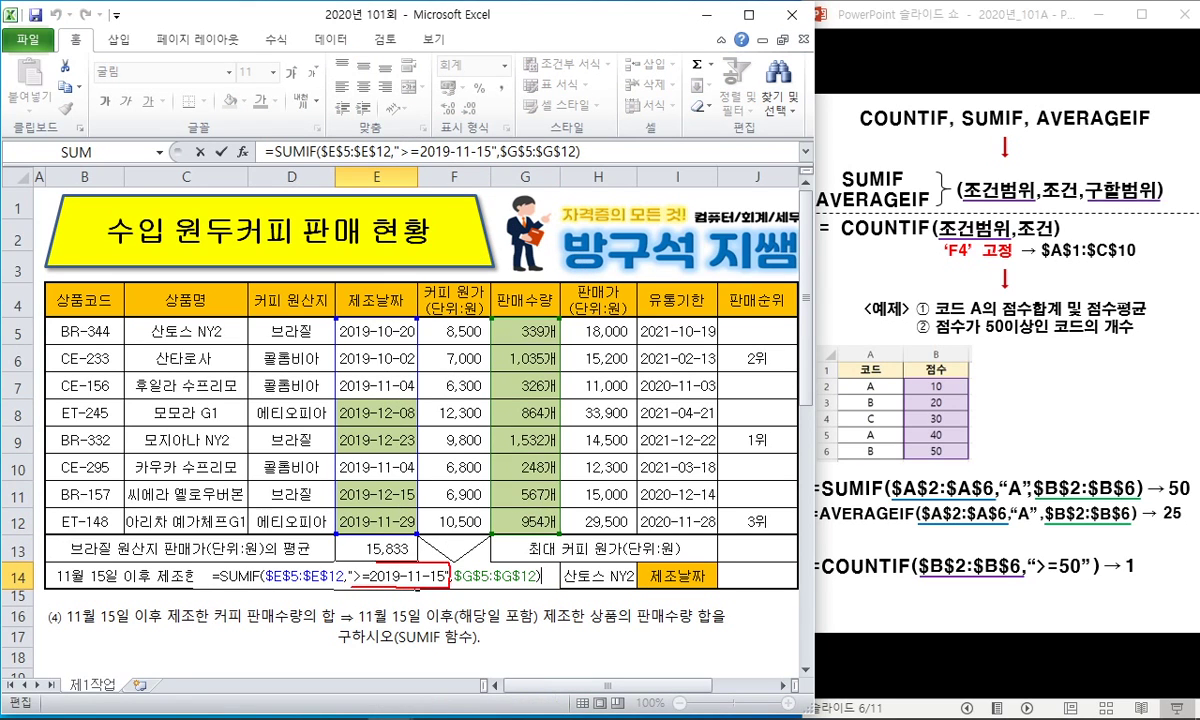
drag(362, 628, 477, 627)
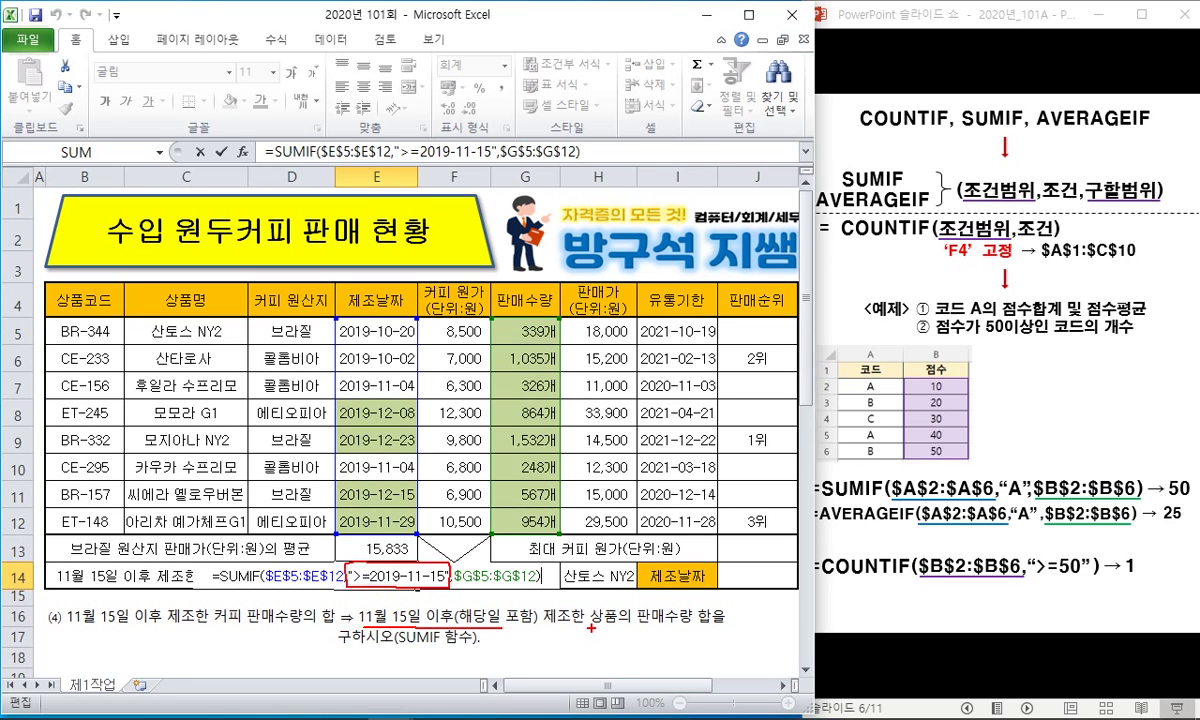
key(Escape)
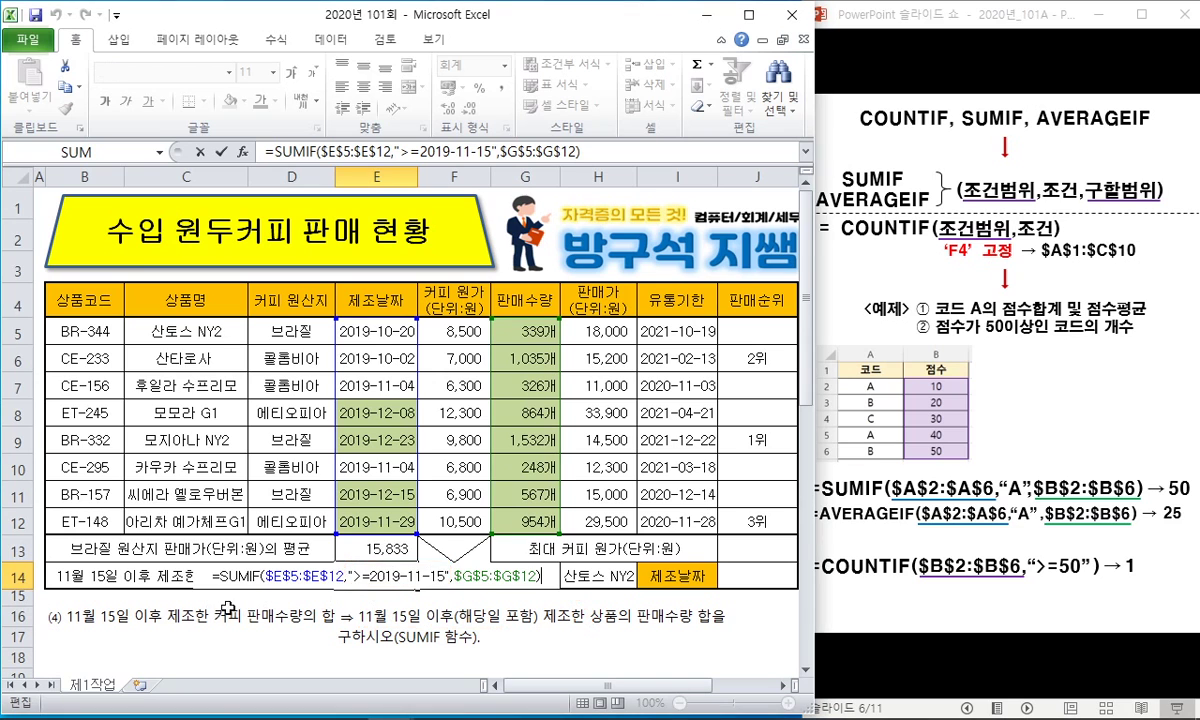
key(ctrl+Return)
Step: Delete rows 16 to 22 with the SUMIF task and the blank rows beneath, bringing up the LARGE task
click(137, 615)
click(20, 616)
scroll(86, 603, down, 1)
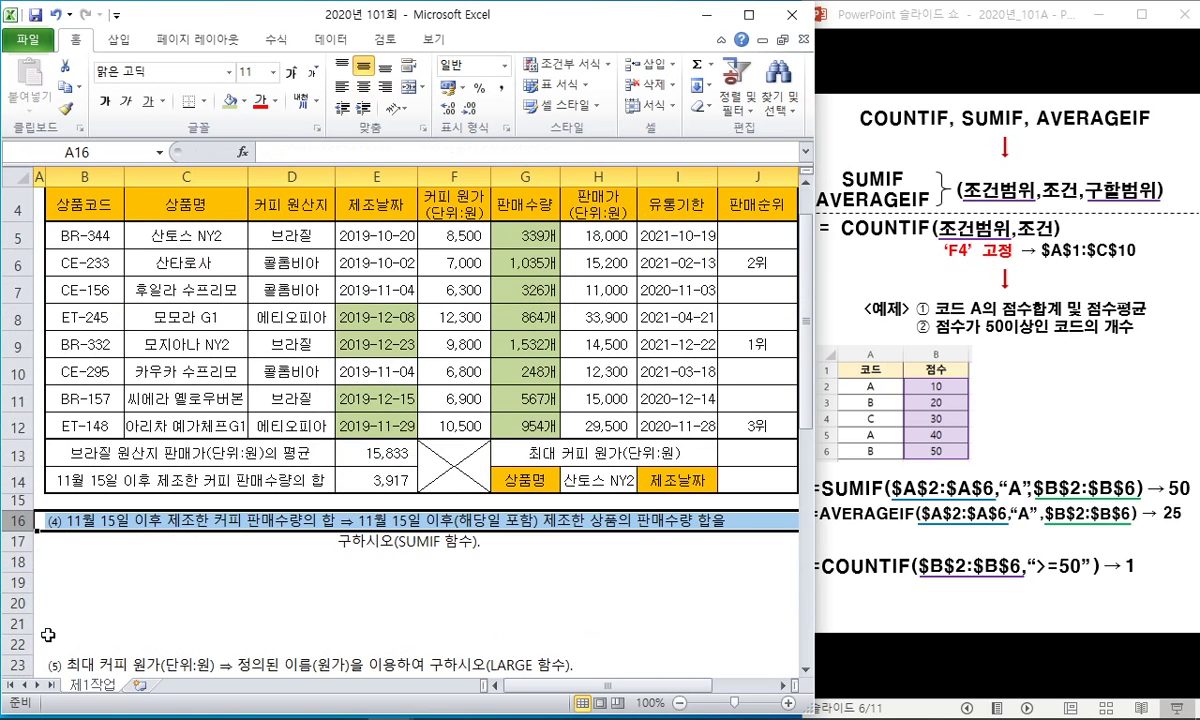
shift+click(18, 644)
right_click(18, 644)
key(d)
scroll(250, 539, up, 1)
click(258, 616)
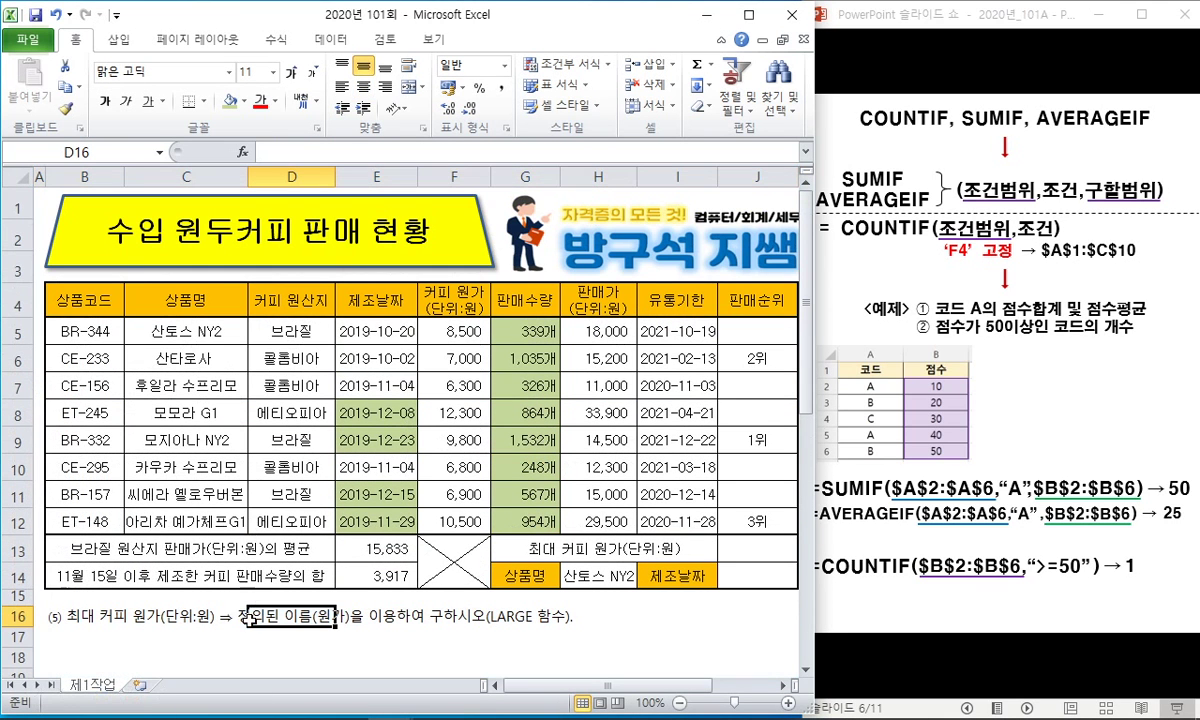
click(360, 640)
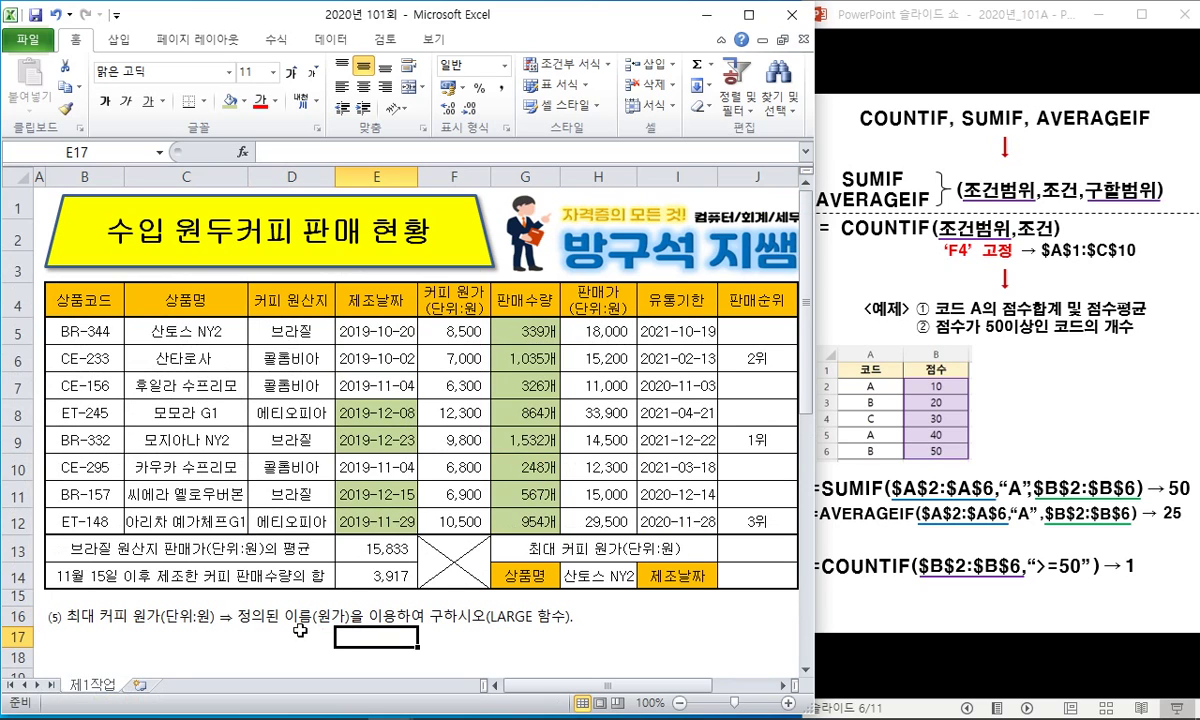
Step: Circle the word 최대 in the LARGE task text in row 16 with the pen, and clear the mark
click(527, 637)
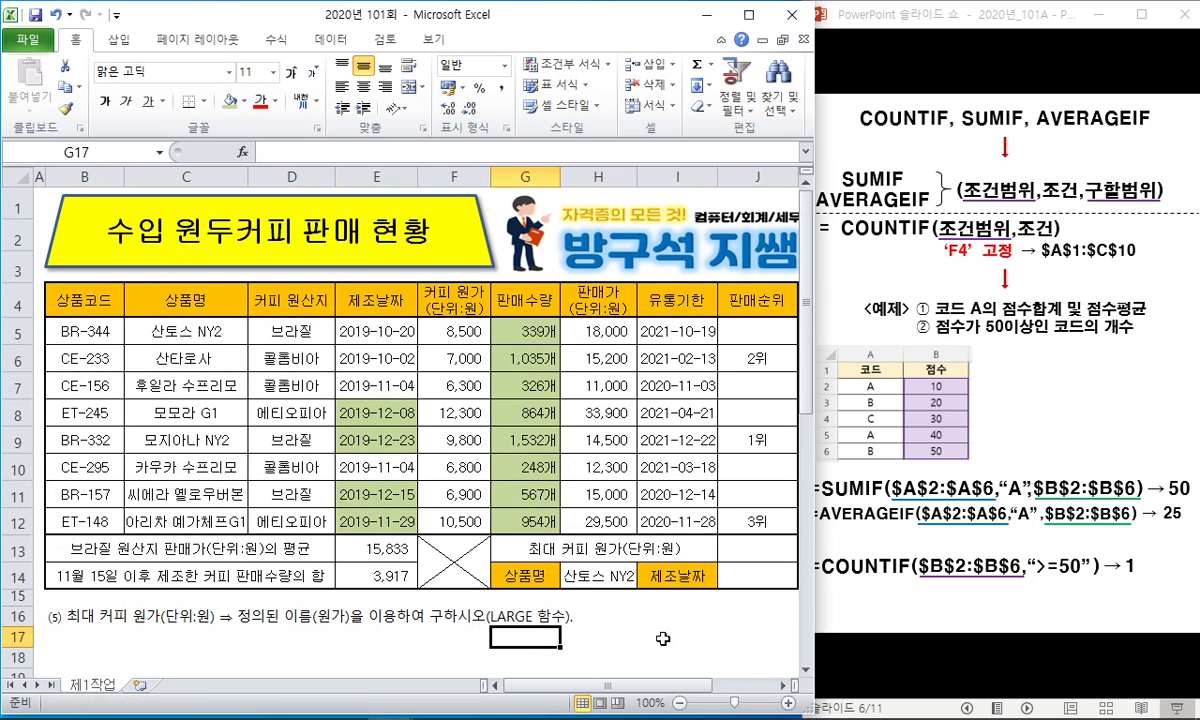
click(645, 612)
mouse_move(78, 619)
mouse_down()
mouse_move(52, 612)
mouse_move(90, 610)
mouse_move(95, 625)
mouse_move(64, 609)
mouse_up()
key(Escape)
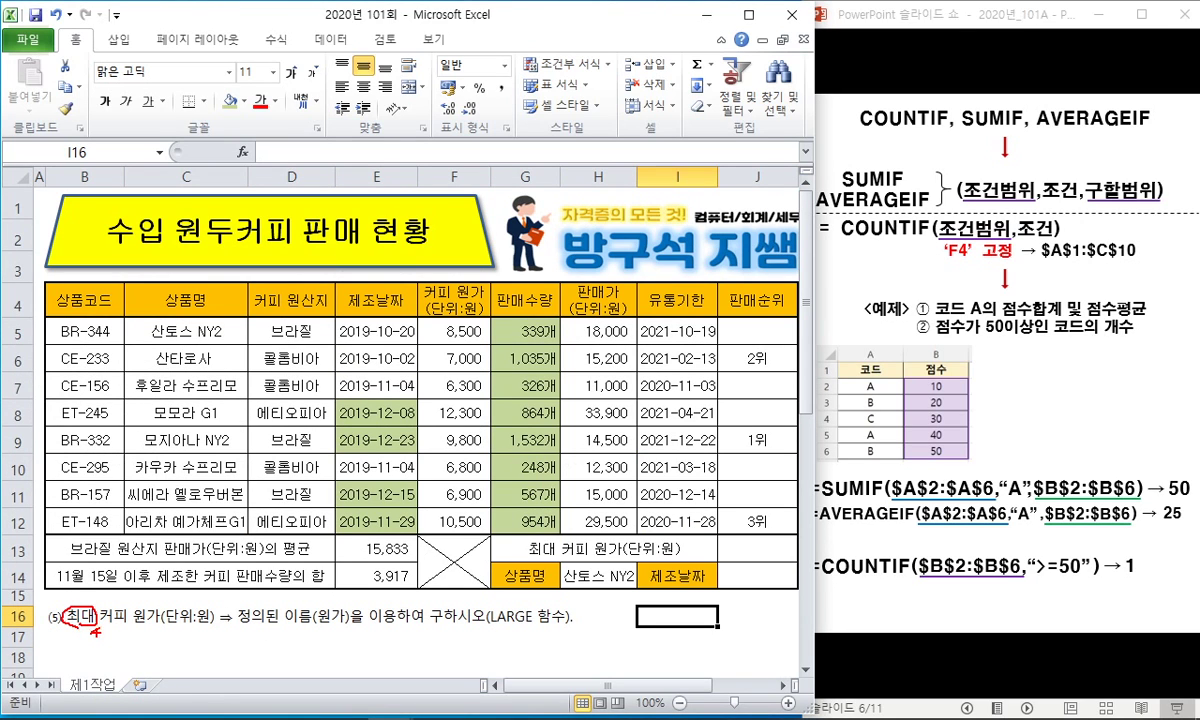
key(Escape)
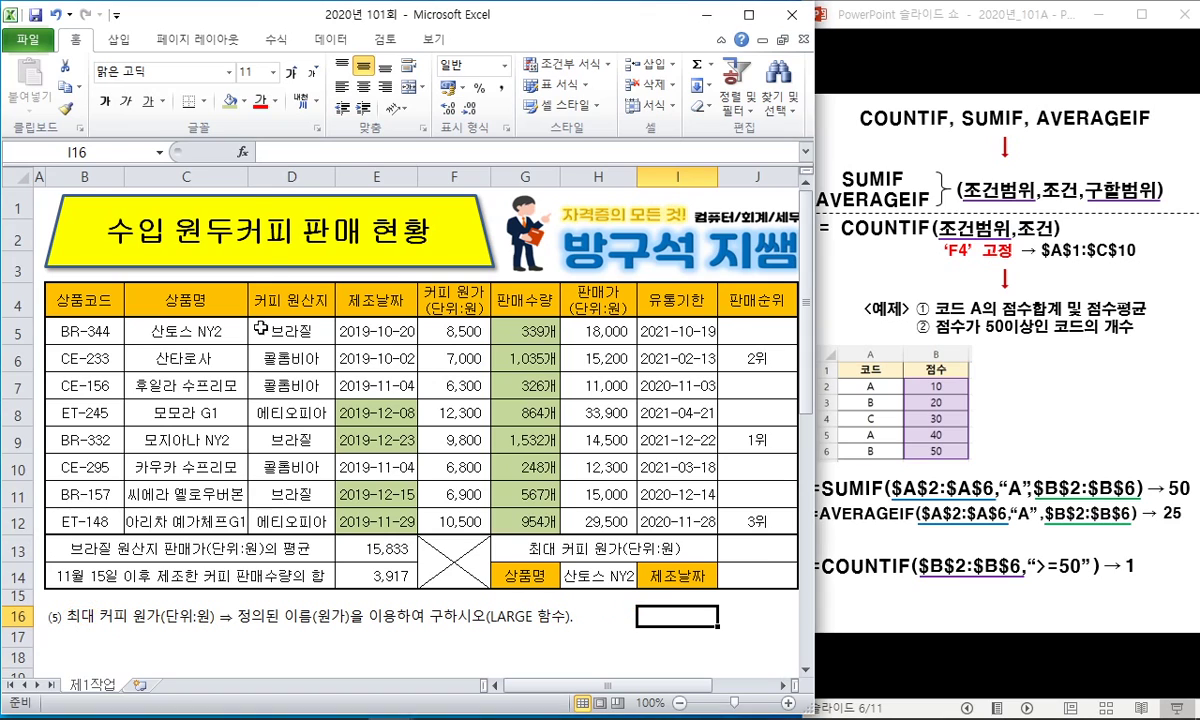
Step: Switch to the PowerPoint slide show and advance through the LARGE slide to its examples, marking MEDIAN with the pen and clearing it
click(873, 25)
key(Right)
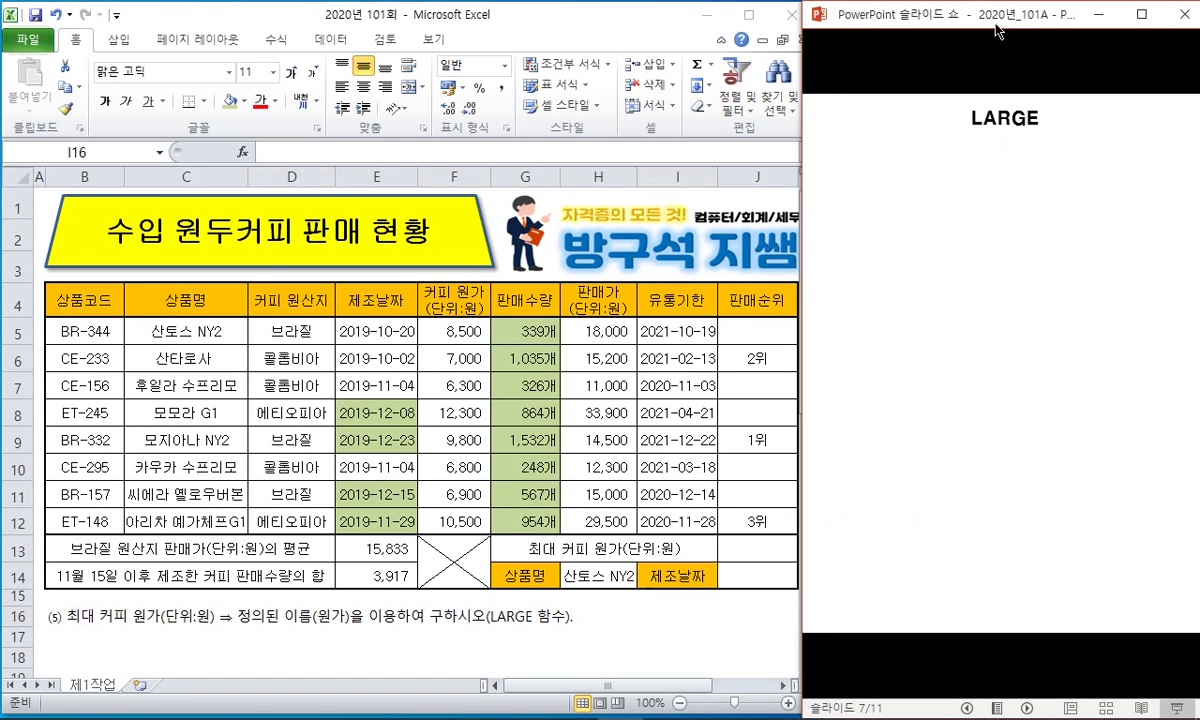
key(Right)
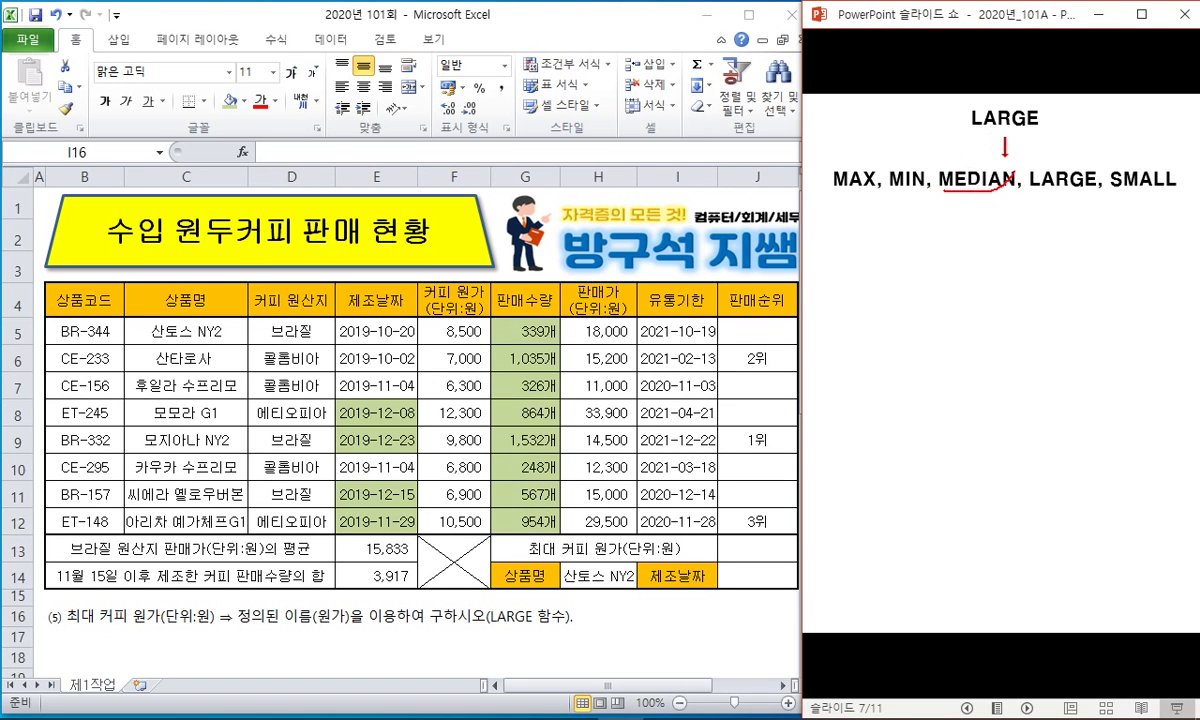
drag(1010, 174, 935, 190)
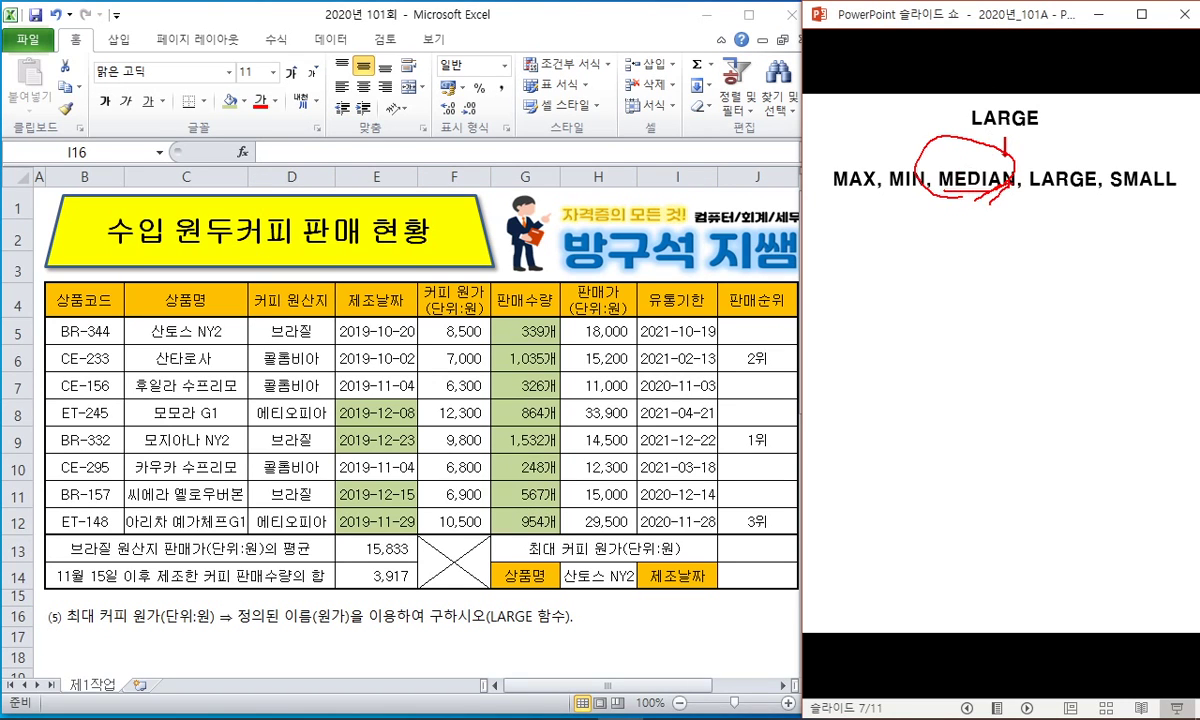
key(e)
click(1001, 190)
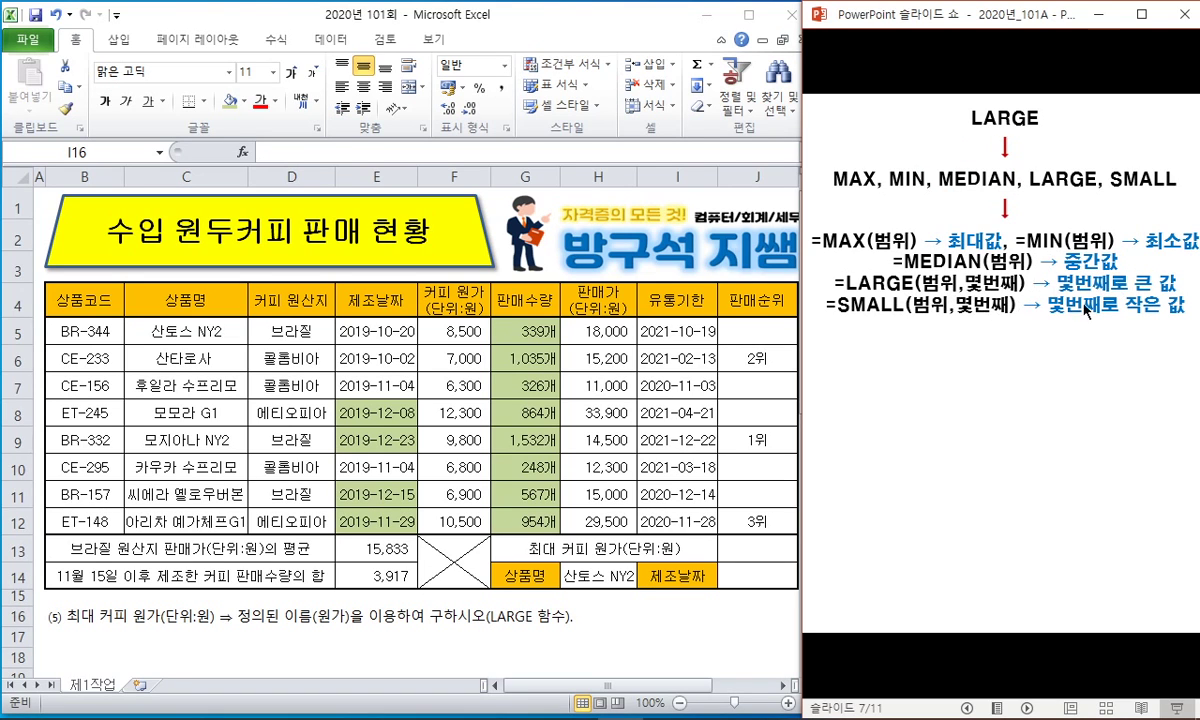
click(1160, 318)
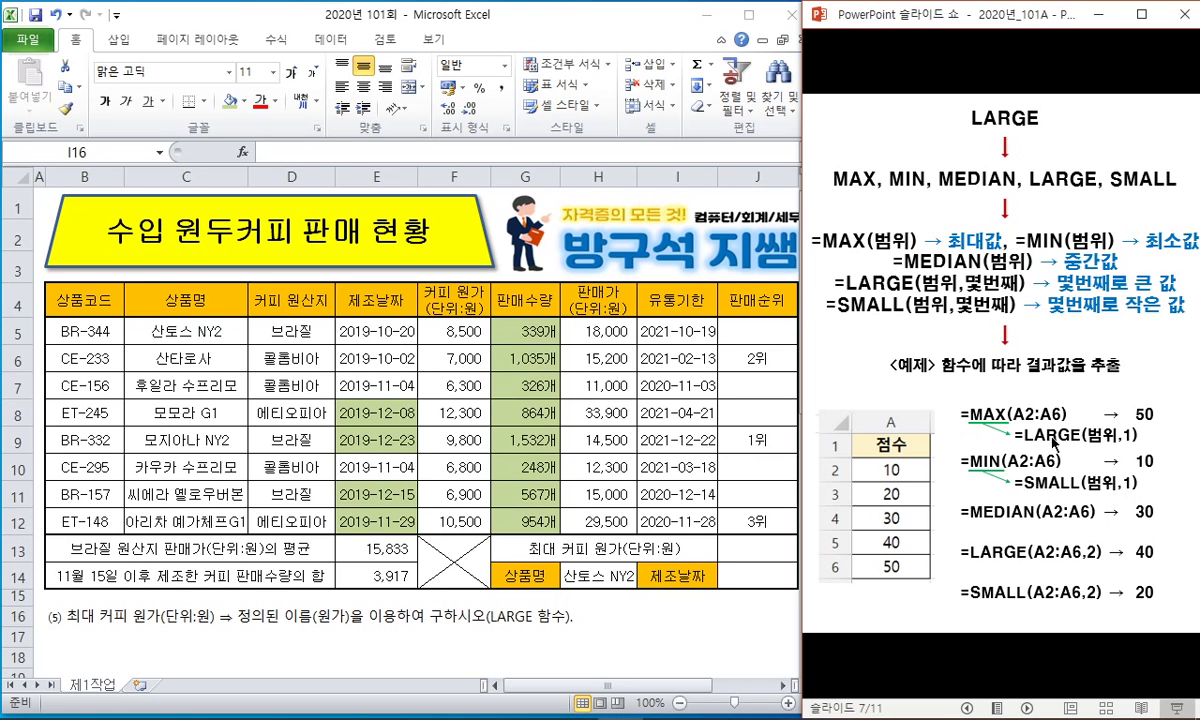
Step: Mark the slide's LARGE syntax, the sample 점수 values and the MAX/LARGE and MIN/SMALL equivalents with the pen, and clear the marks
drag(922, 290, 1178, 288)
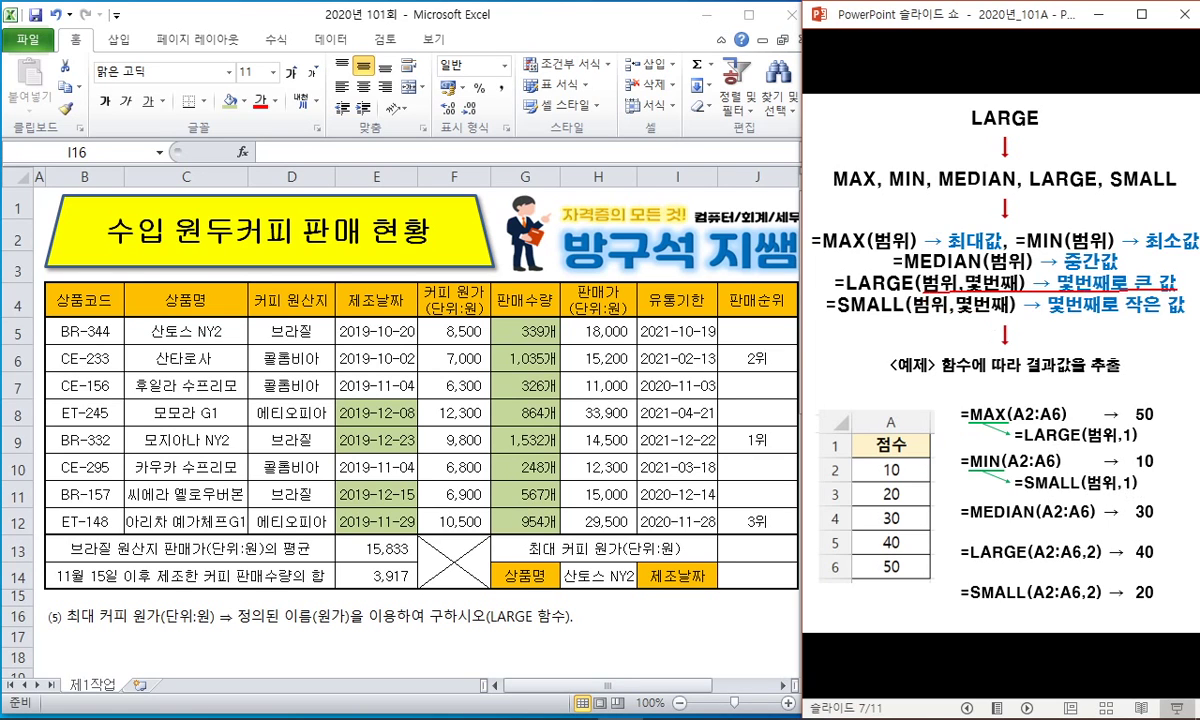
mouse_move(940, 452)
mouse_down()
mouse_move(848, 470)
mouse_move(852, 565)
mouse_move(938, 458)
mouse_up()
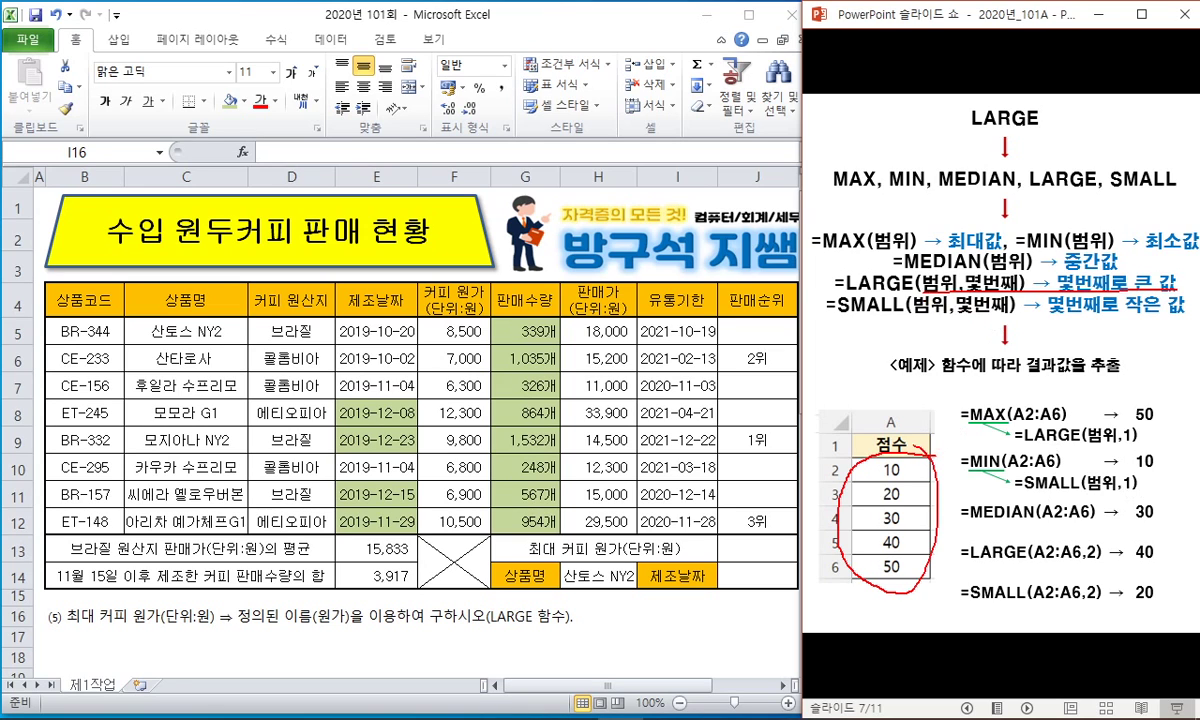
drag(1140, 430, 1088, 460)
mouse_move(908, 456)
mouse_down()
mouse_move(886, 616)
mouse_move(859, 469)
mouse_up()
mouse_move(1016, 409)
mouse_down()
mouse_move(946, 422)
mouse_move(987, 433)
mouse_up()
mouse_move(1008, 491)
mouse_down()
mouse_move(1112, 492)
mouse_move(1119, 506)
mouse_up()
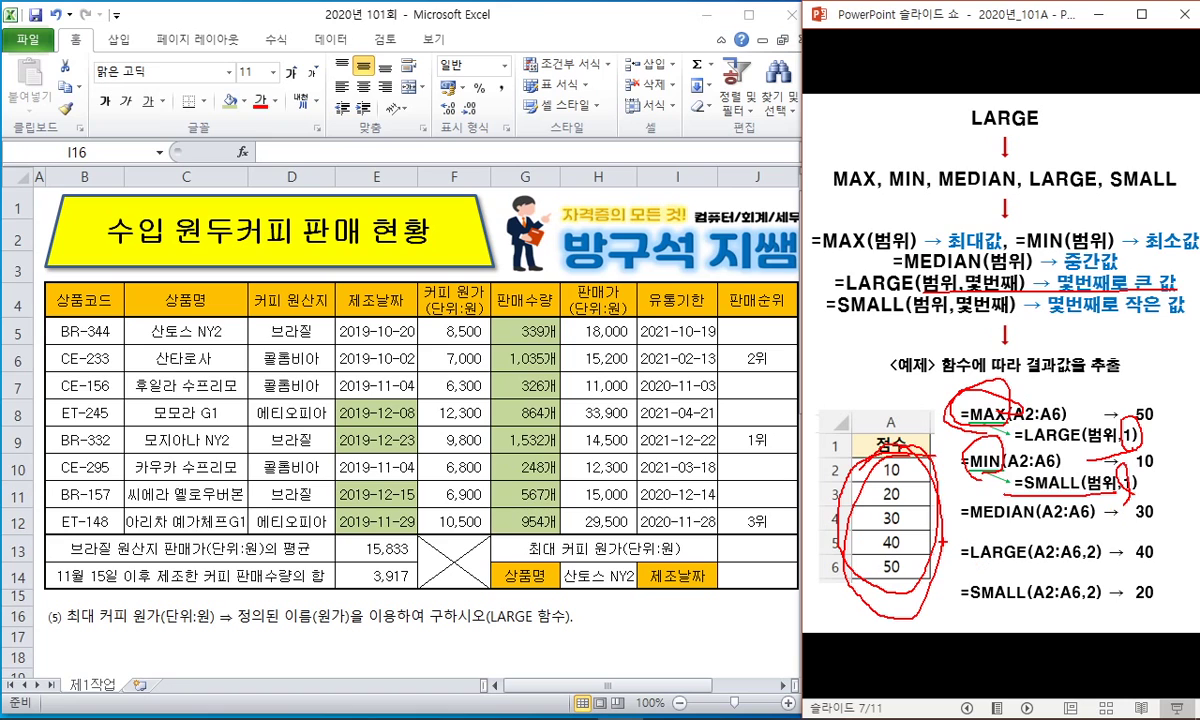
key(e)
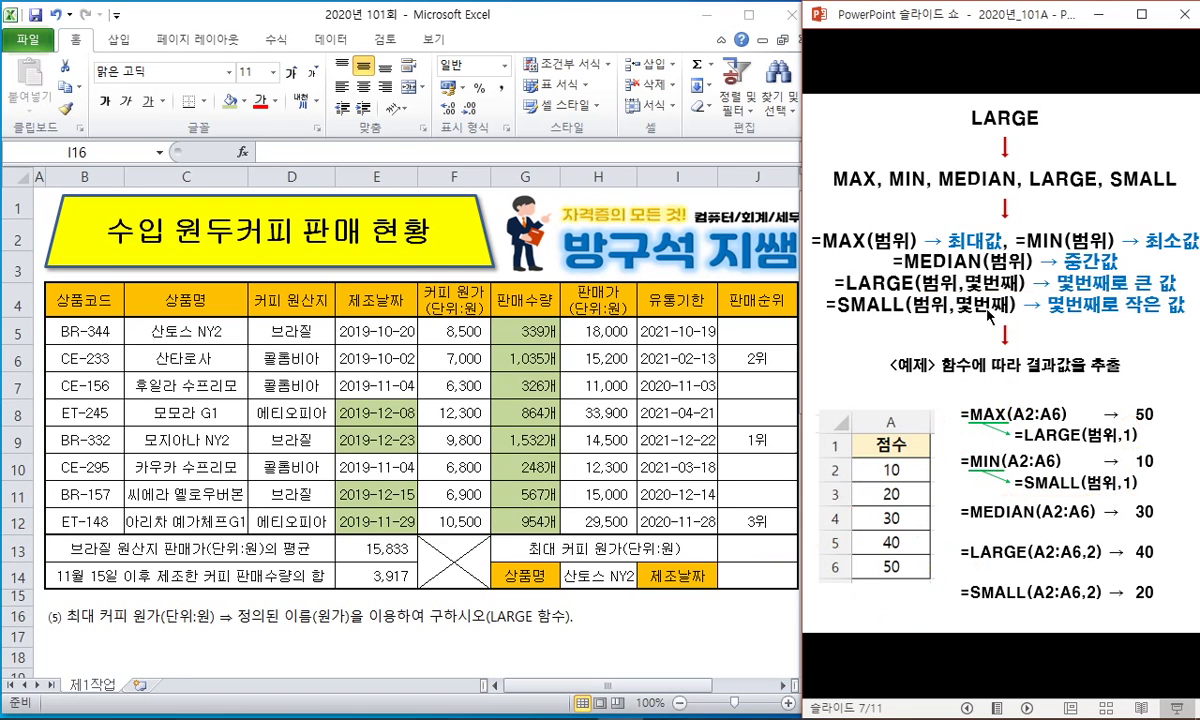
click(757, 549)
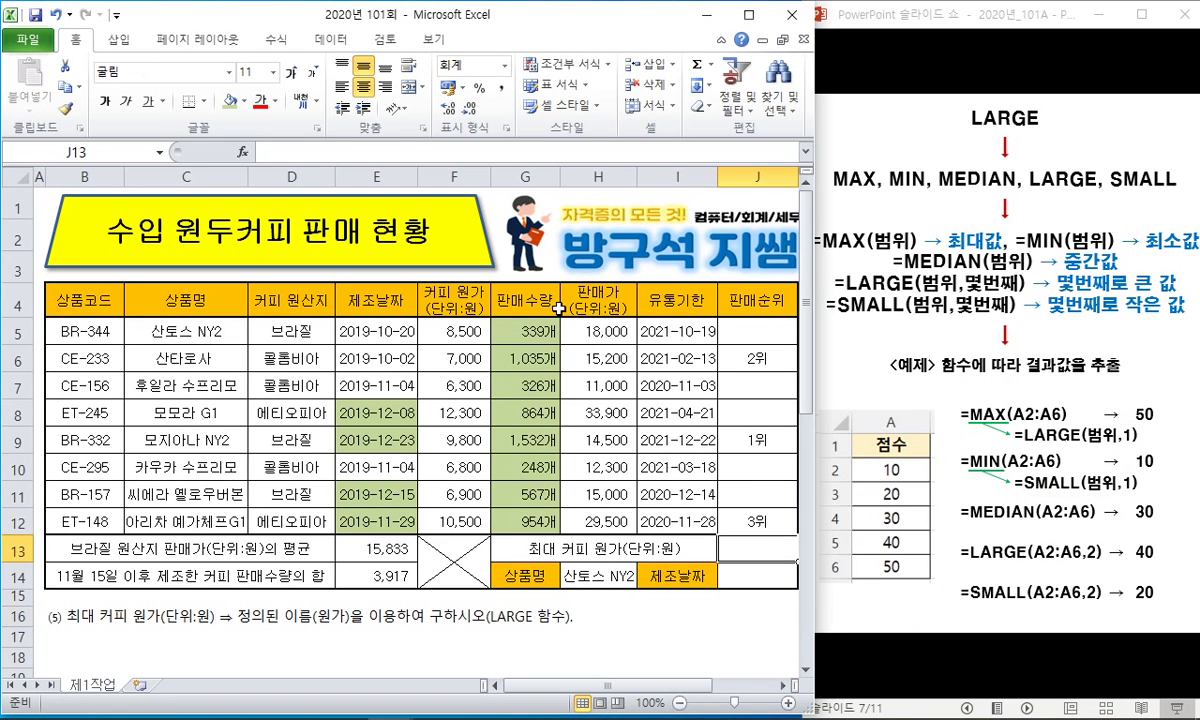
text(=large()
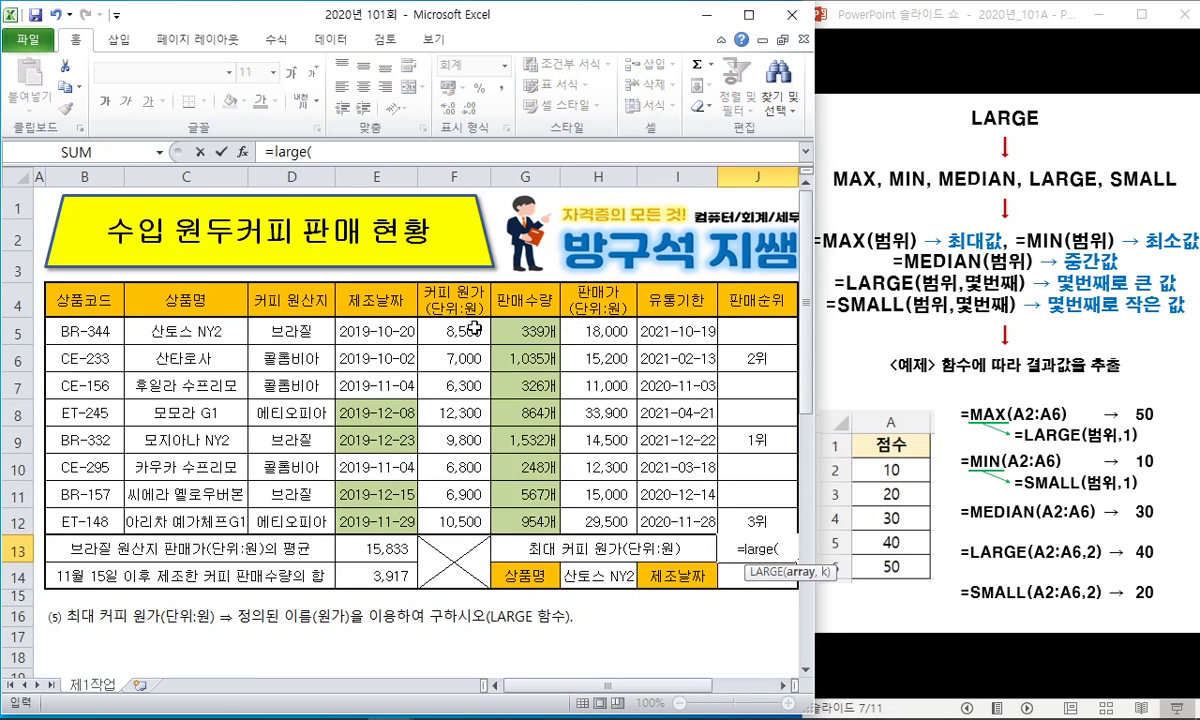
drag(452, 328, 467, 519)
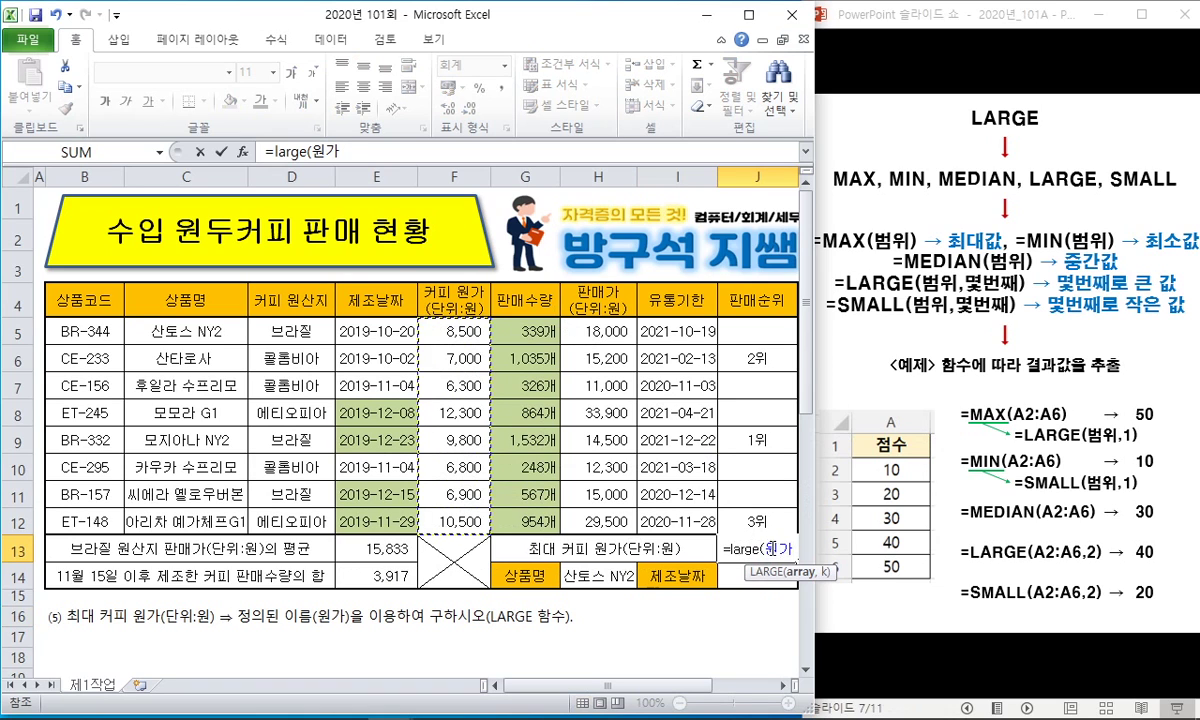
key(Escape)
Step: Enter =LARGE(원가,1) in J13 for the 최대 커피 원가 and review the formula without changing it
text(=larg)
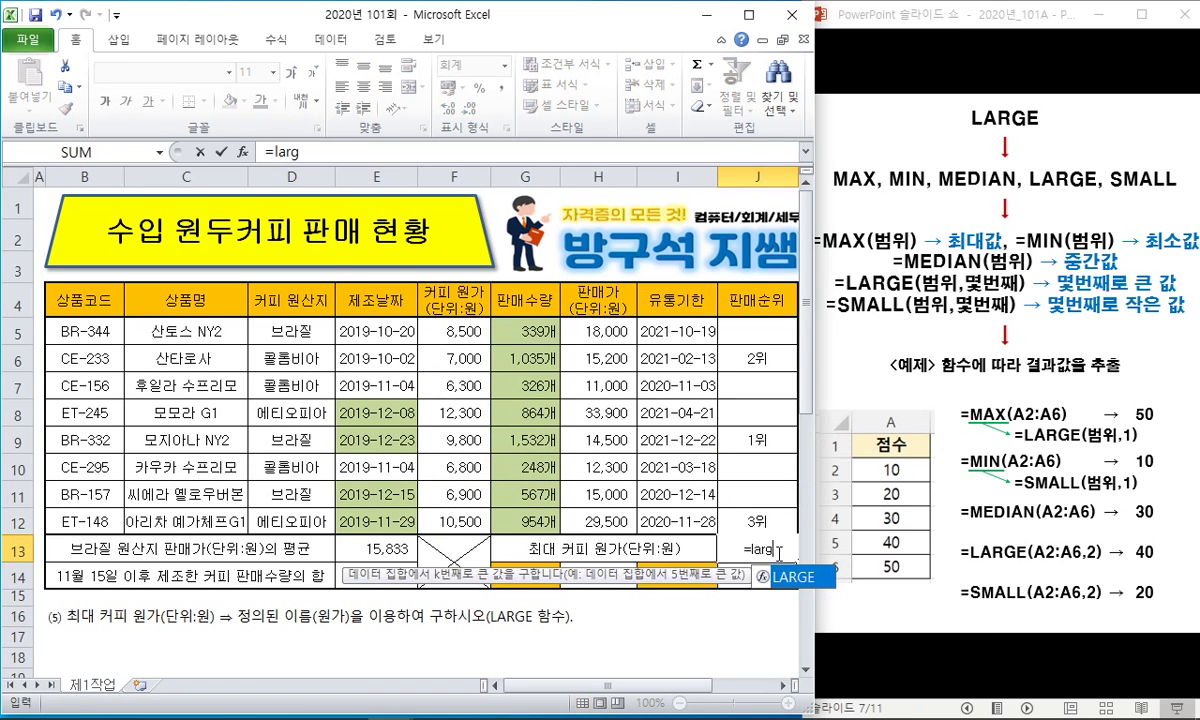
text(e(ㅇ가,1))
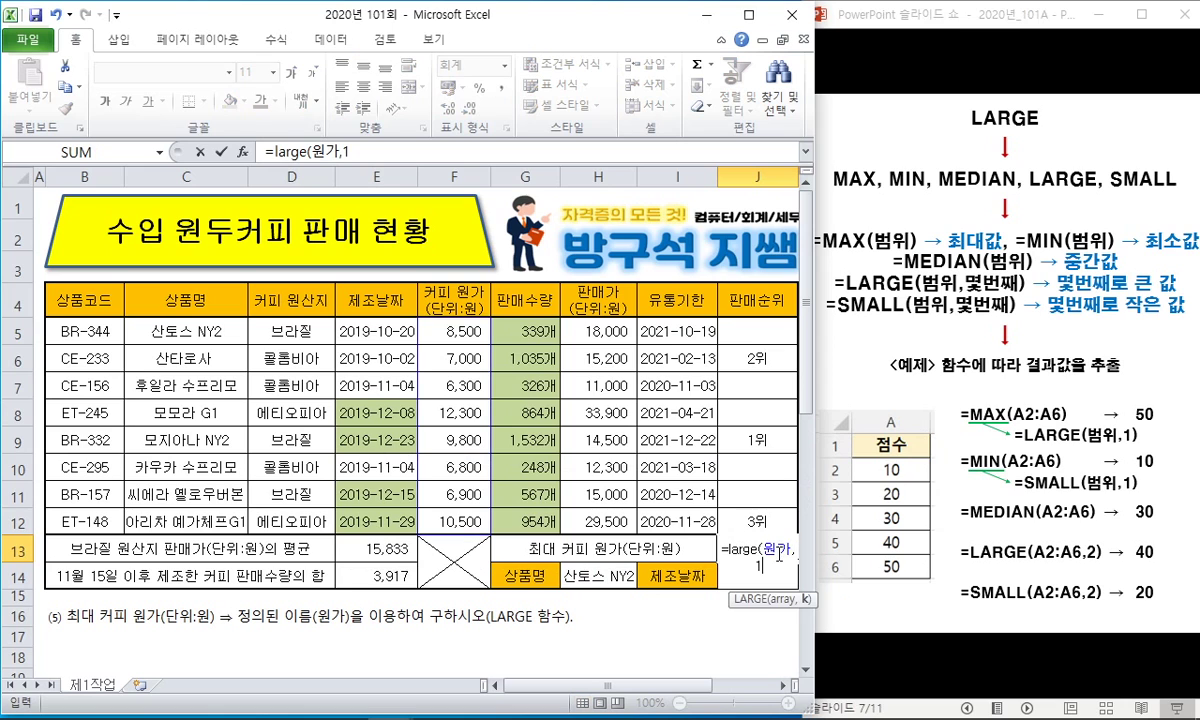
key(Return)
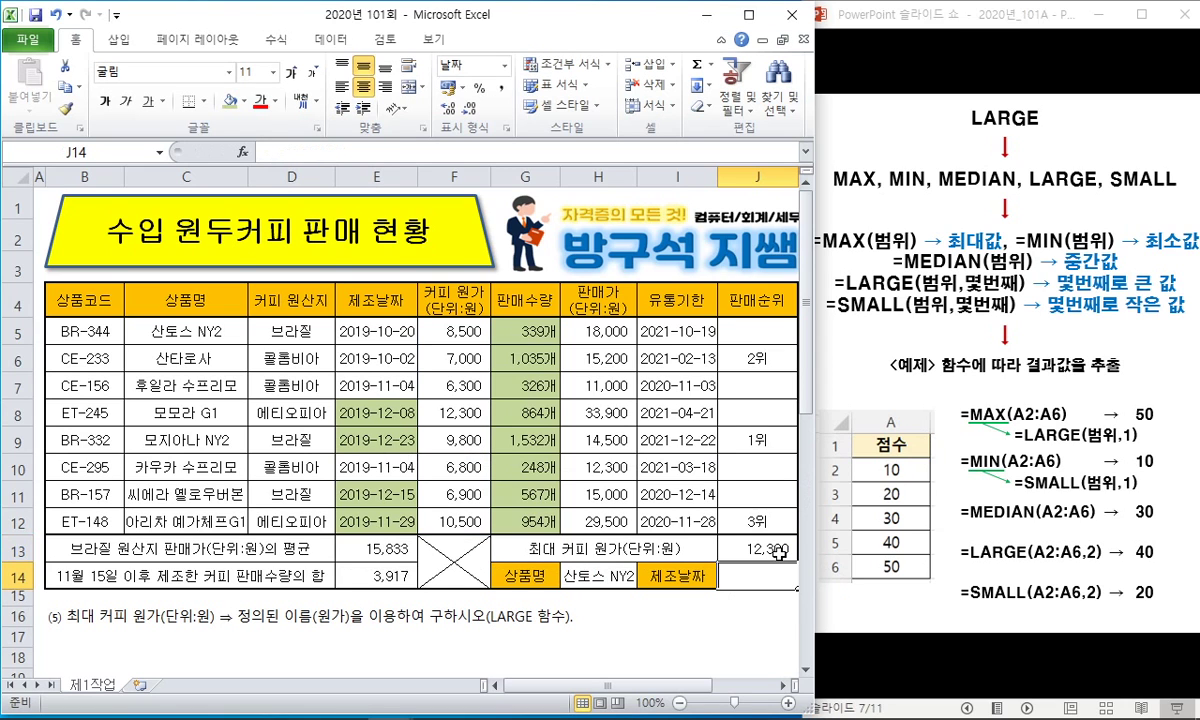
double_click(760, 549)
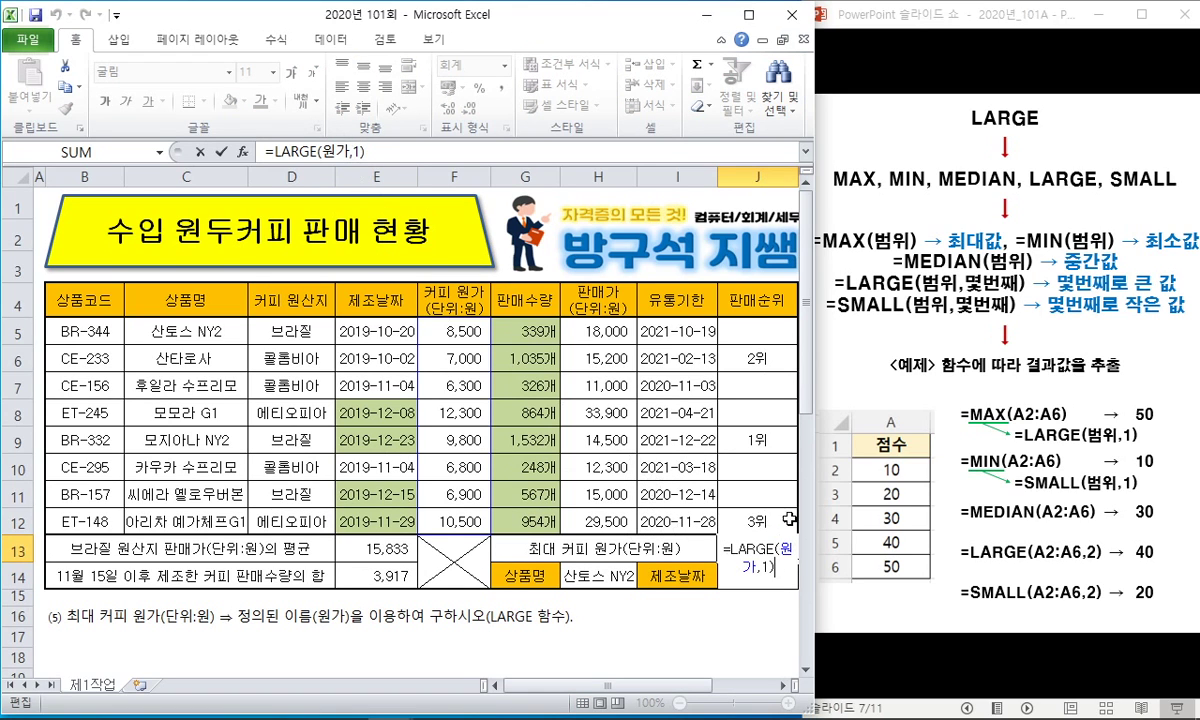
key(ctrl+Return)
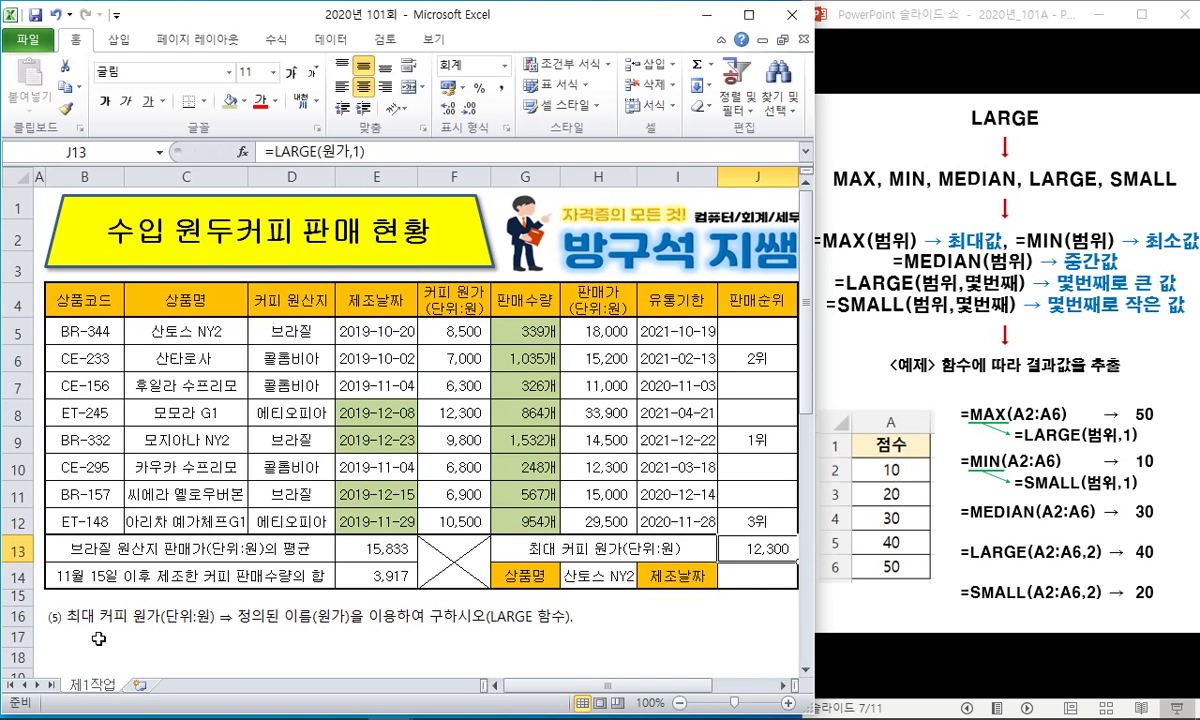
Step: Delete rows 16 to 21 with the LARGE task and the blank rows beneath, bringing up the VLOOKUP task
click(98, 638)
click(18, 616)
scroll(30, 590, down, 2)
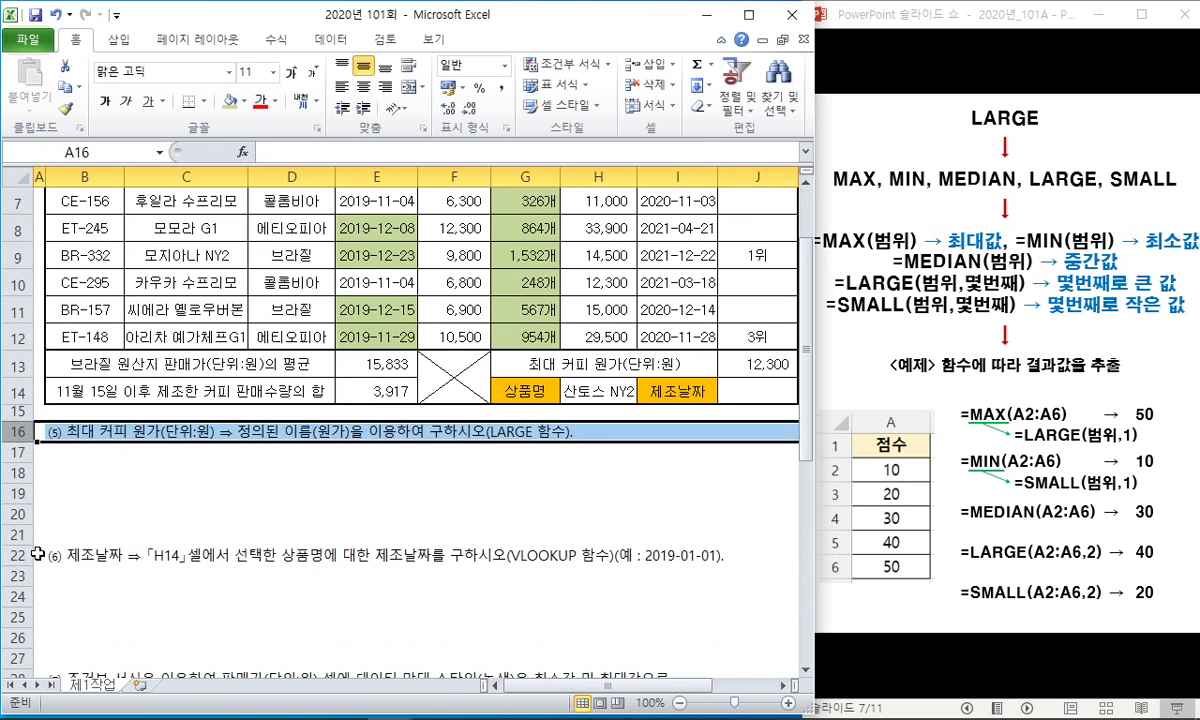
shift+click(18, 536)
right_click(18, 536)
click(80, 435)
scroll(220, 470, up, 2)
click(200, 576)
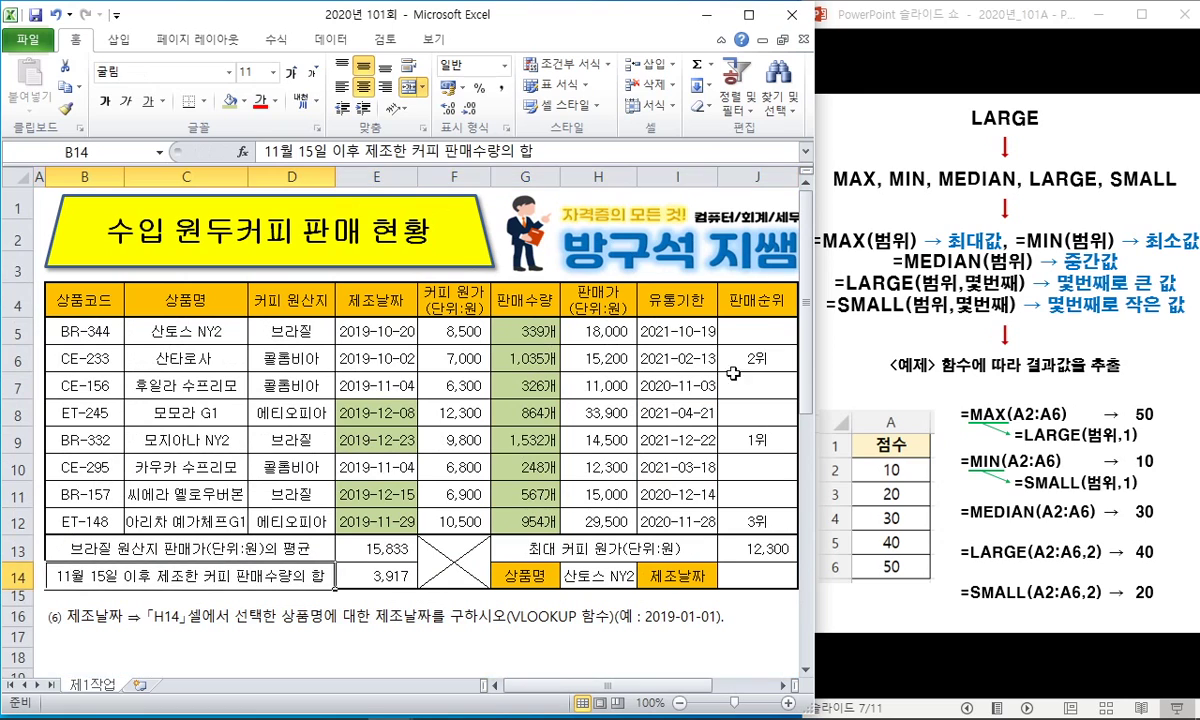
Step: Switch to the slide show's VLOOKUP slide, mark the function's H14, range, column and 0 arguments with the pen, and clear the marks
click(830, 12)
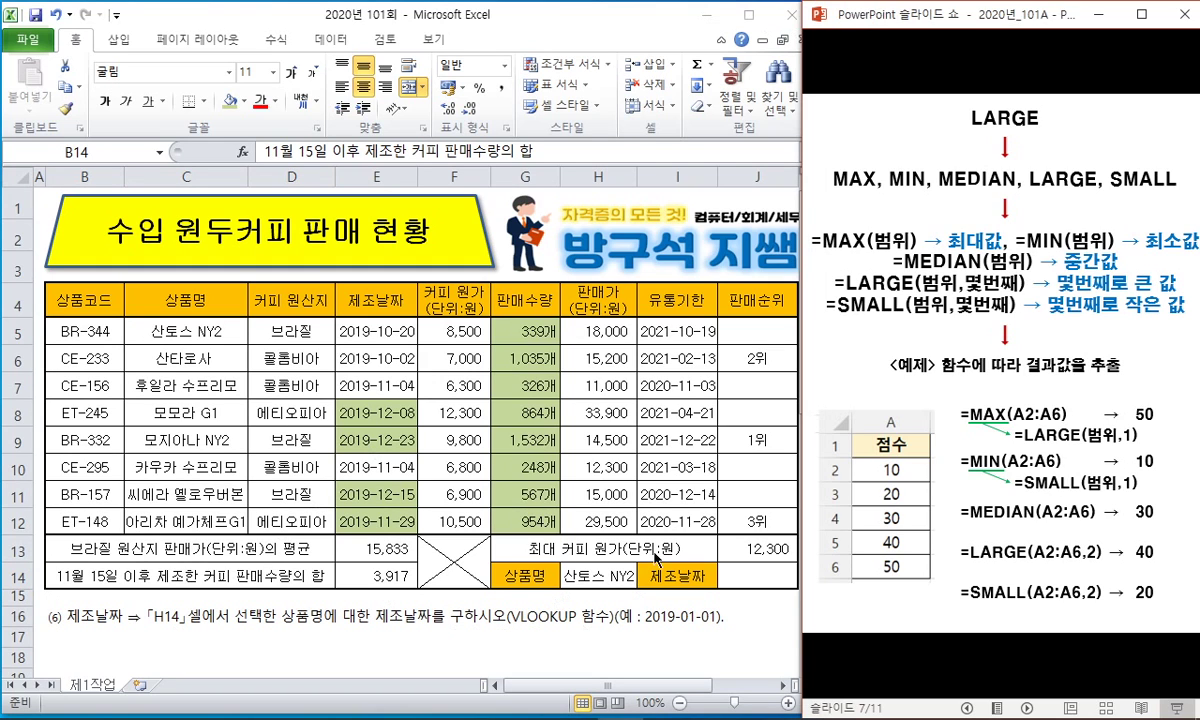
key(Right)
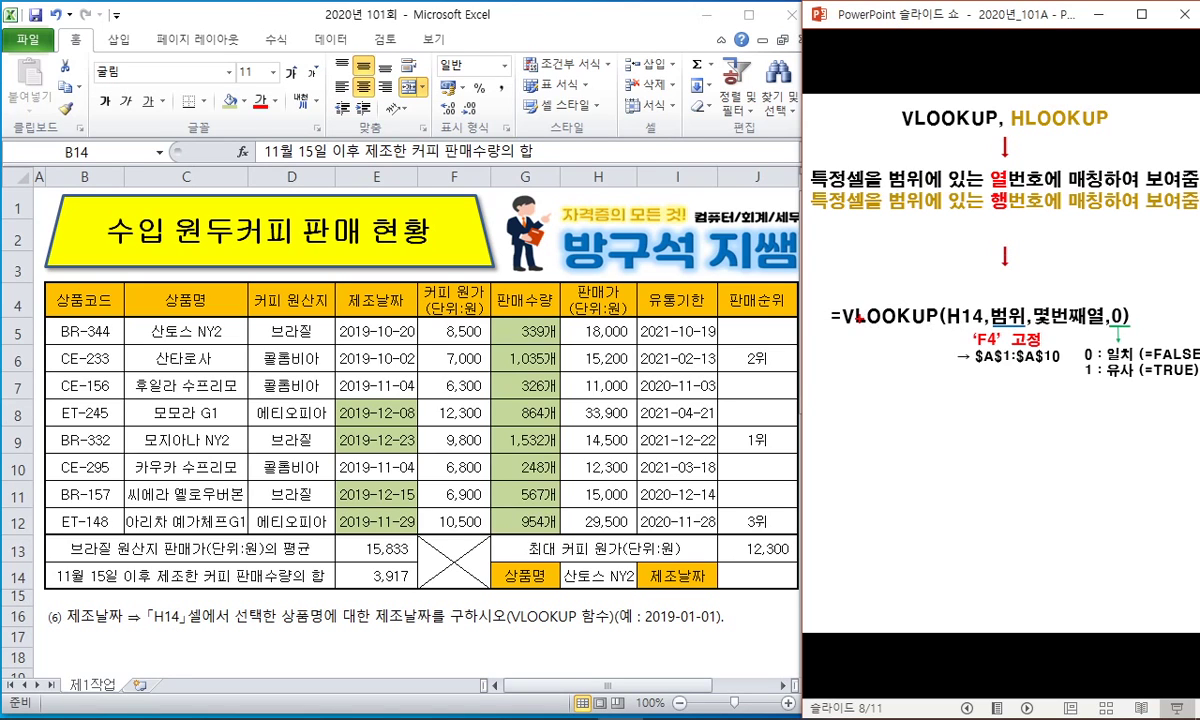
drag(840, 331, 894, 322)
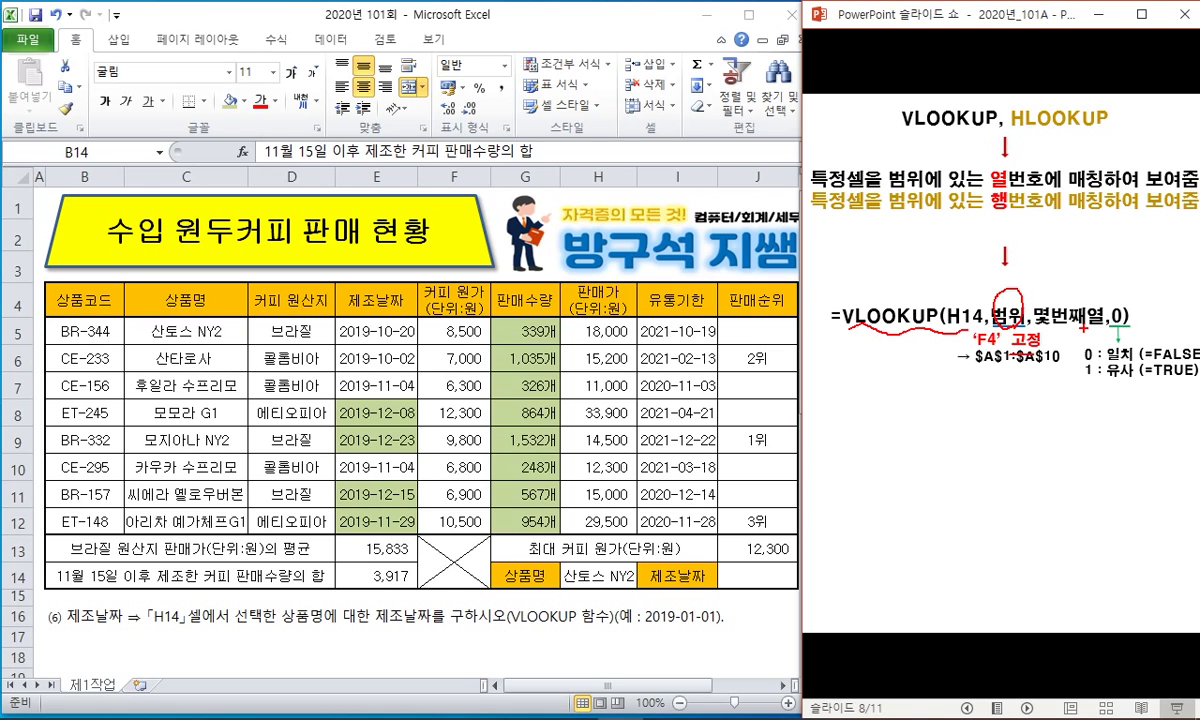
mouse_move(1042, 314)
mouse_down()
mouse_move(1087, 294)
mouse_move(1130, 328)
mouse_up()
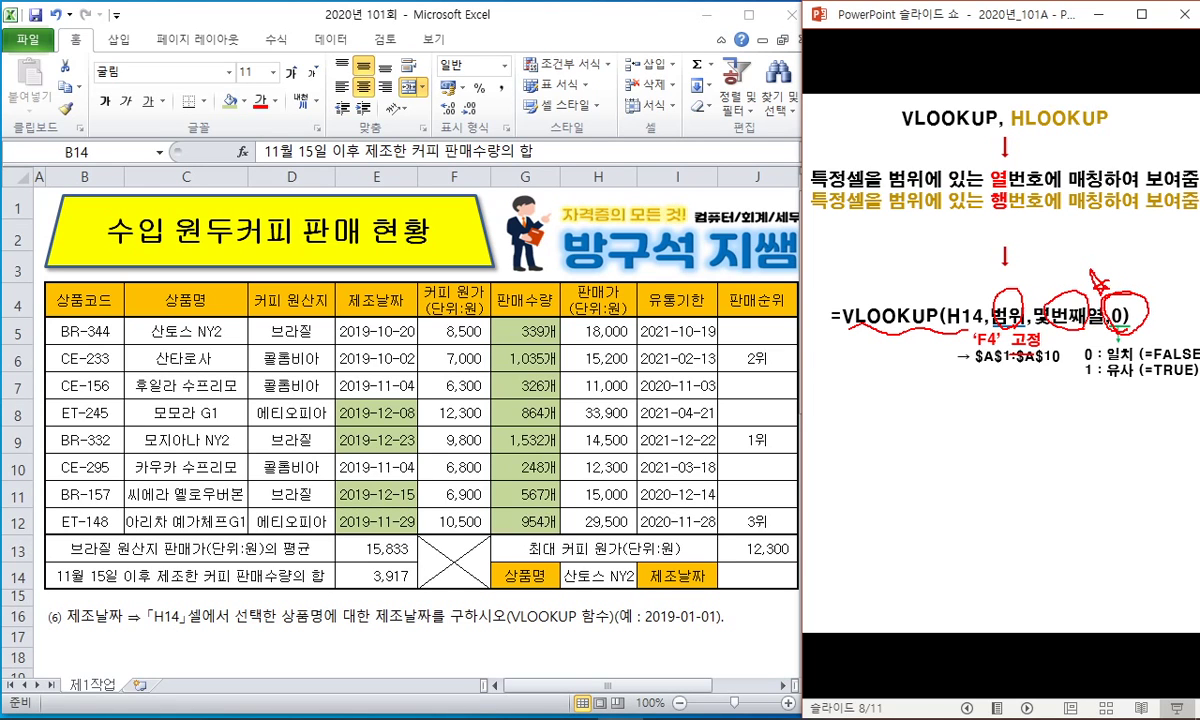
mouse_move(985, 325)
mouse_down()
mouse_move(935, 288)
mouse_move(886, 312)
mouse_up()
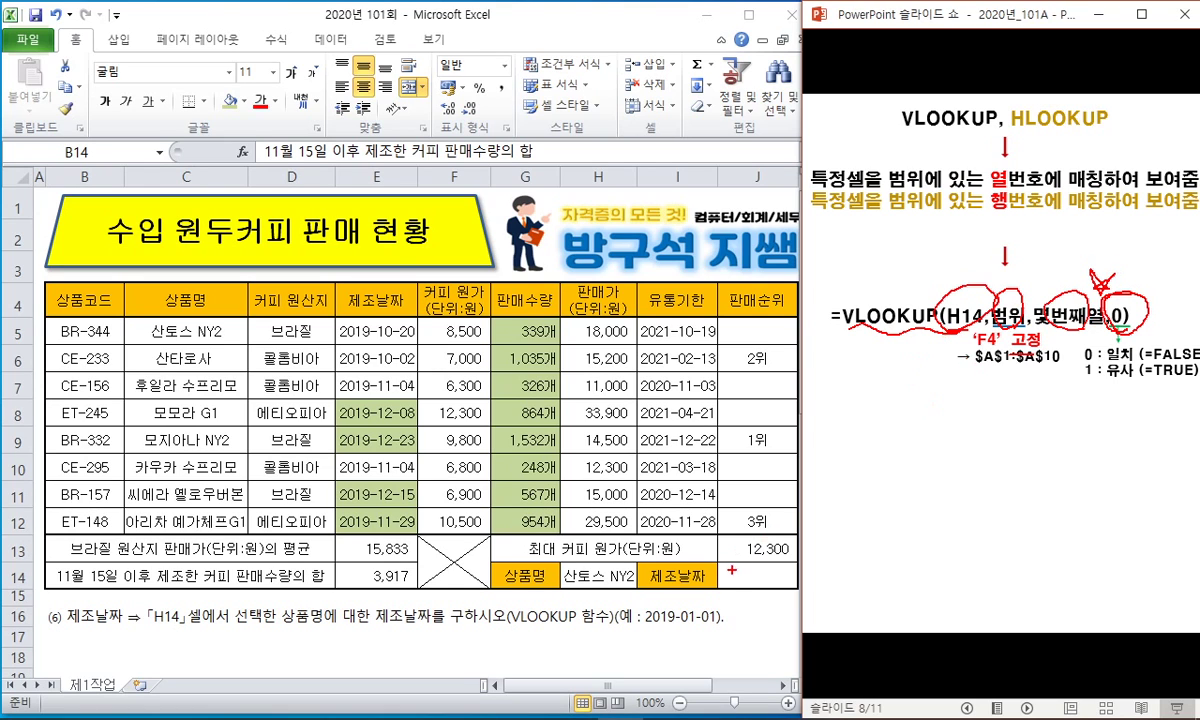
key(Right)
key(Left)
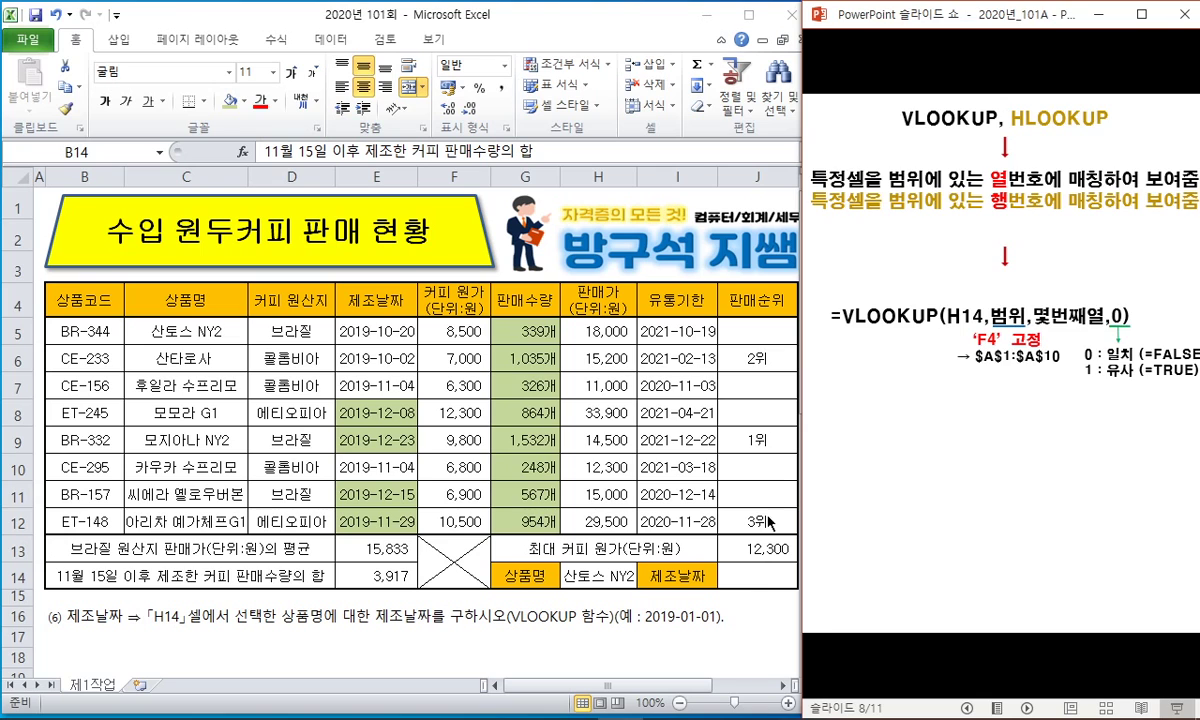
Step: Start a VLOOKUP formula in J14 with H14 as the lookup value, ready for the table range
double_click(747, 576)
click(750, 576)
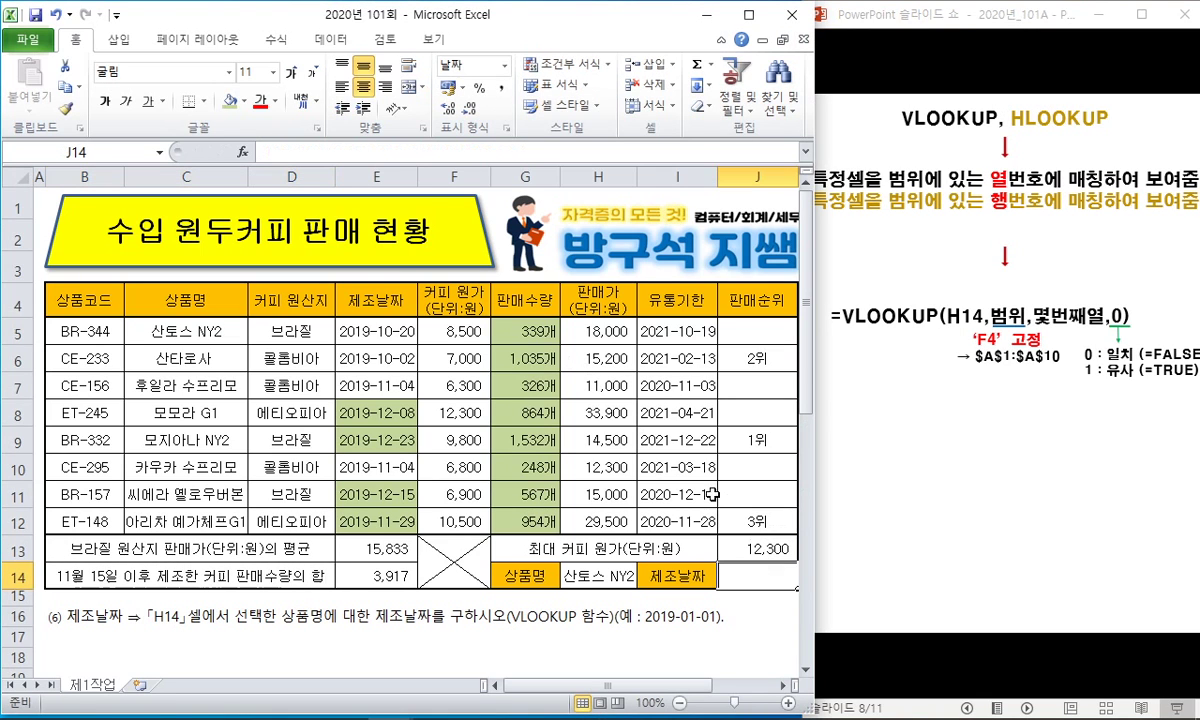
text(=v)
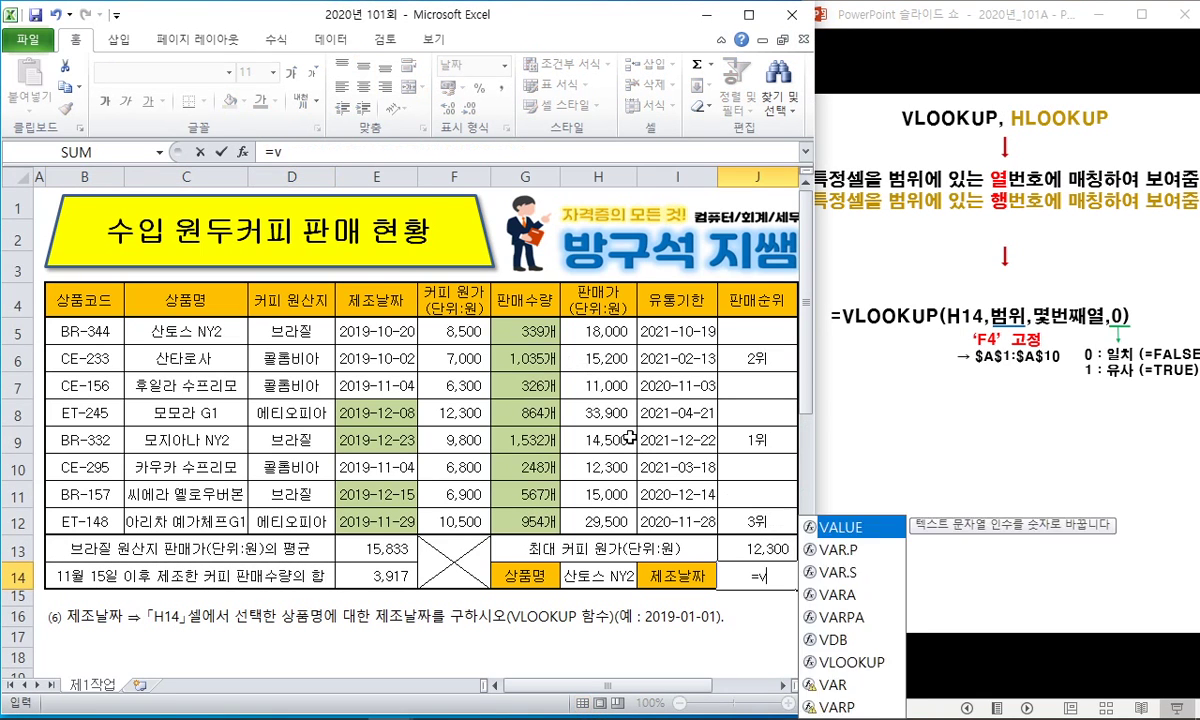
text(lookup(H14)
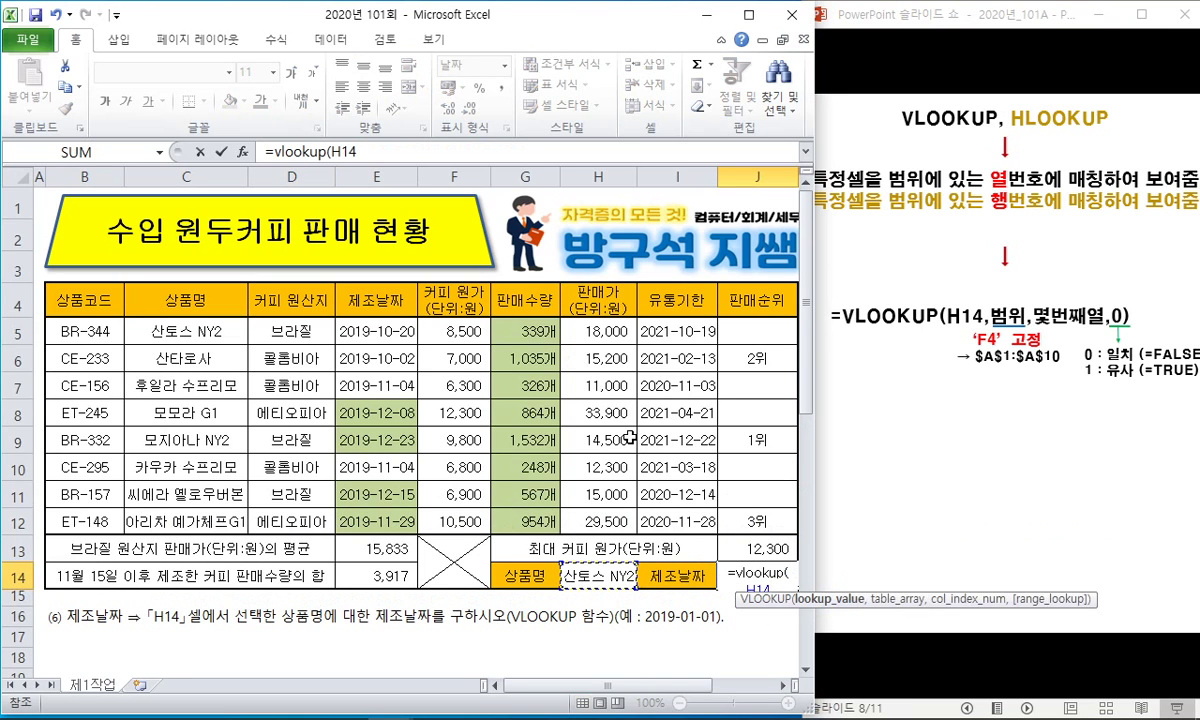
text(,)
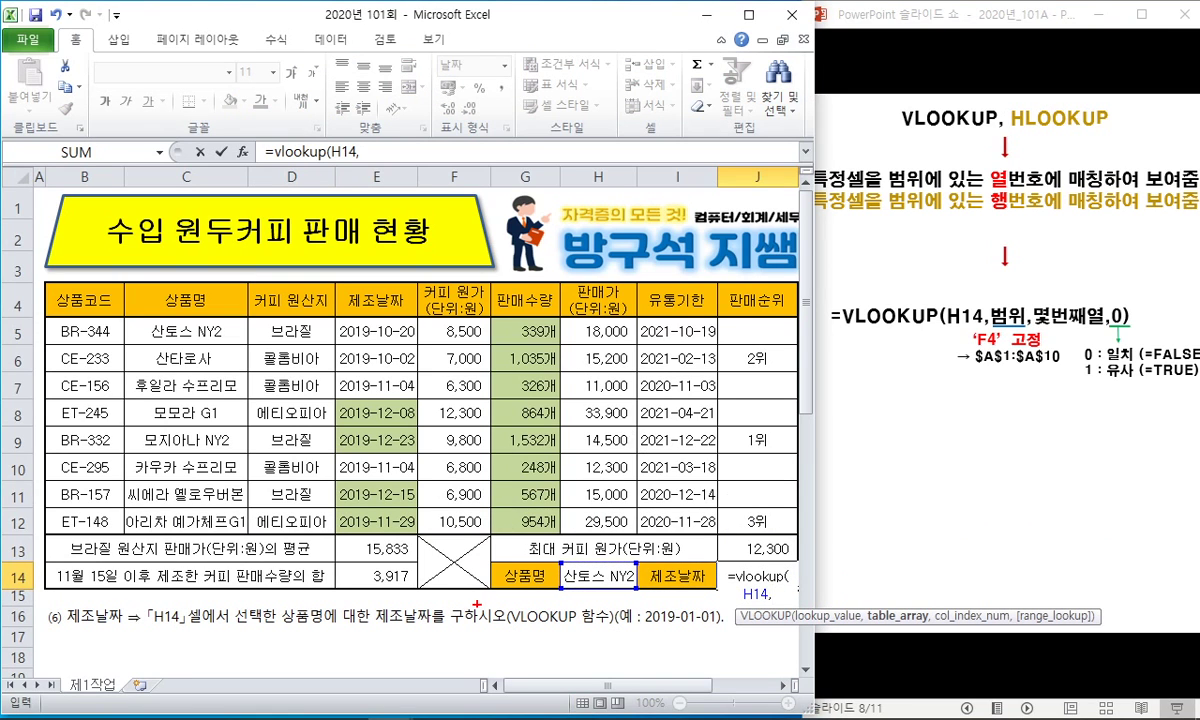
Step: Circle the 상품명 label in row 14 and its column header, outline the table from column C with the pen, and clear the marks
drag(540, 591, 538, 560)
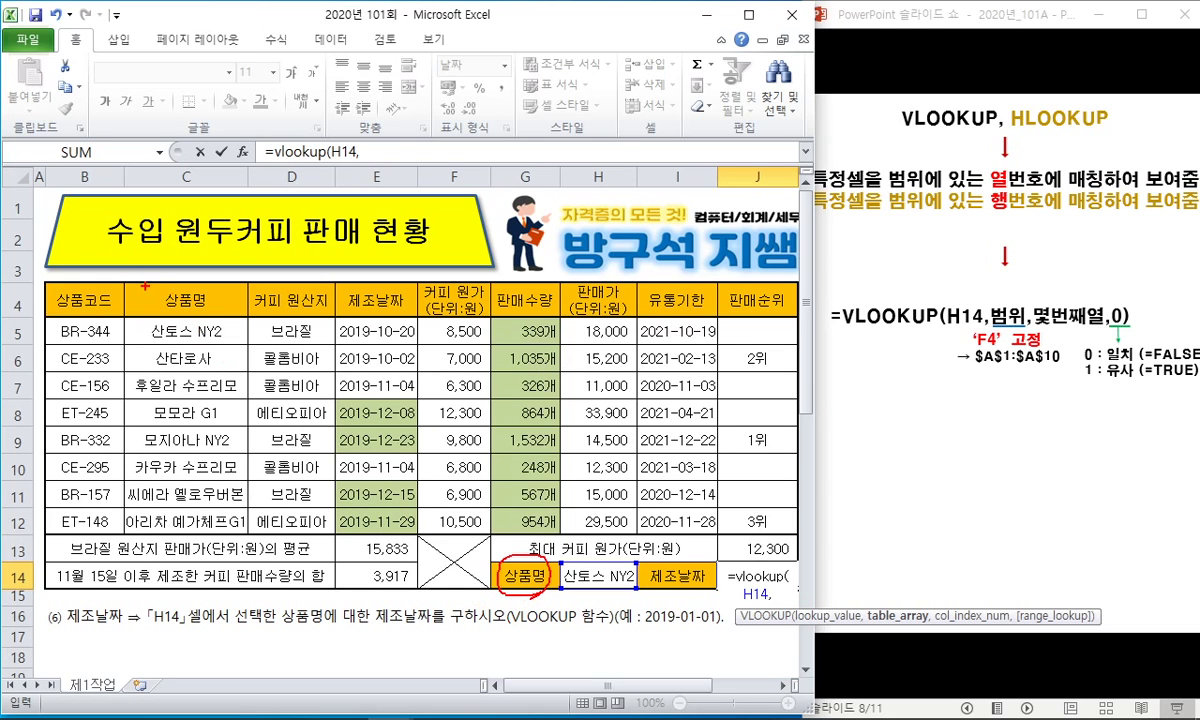
mouse_move(201, 311)
mouse_down()
mouse_move(155, 270)
mouse_move(126, 325)
mouse_move(150, 505)
mouse_move(776, 523)
mouse_move(797, 365)
mouse_move(581, 282)
mouse_move(127, 290)
mouse_up()
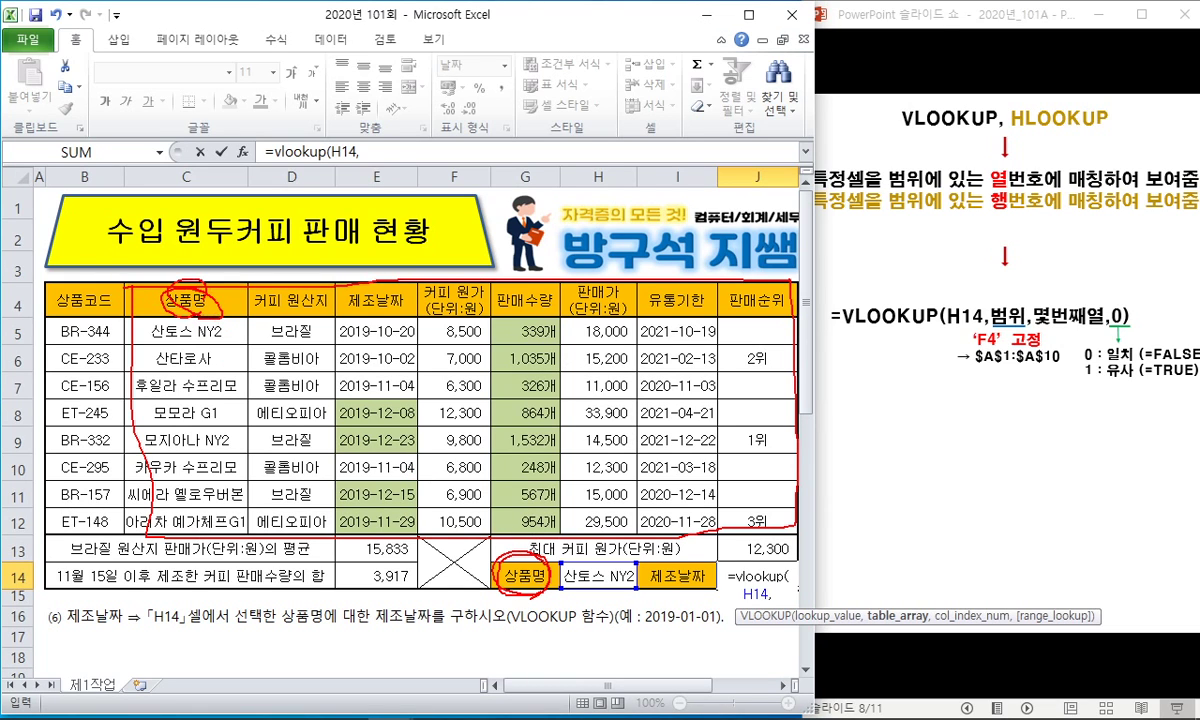
mouse_move(146, 268)
mouse_down()
mouse_move(185, 510)
mouse_move(721, 480)
mouse_move(703, 250)
mouse_move(133, 265)
mouse_up()
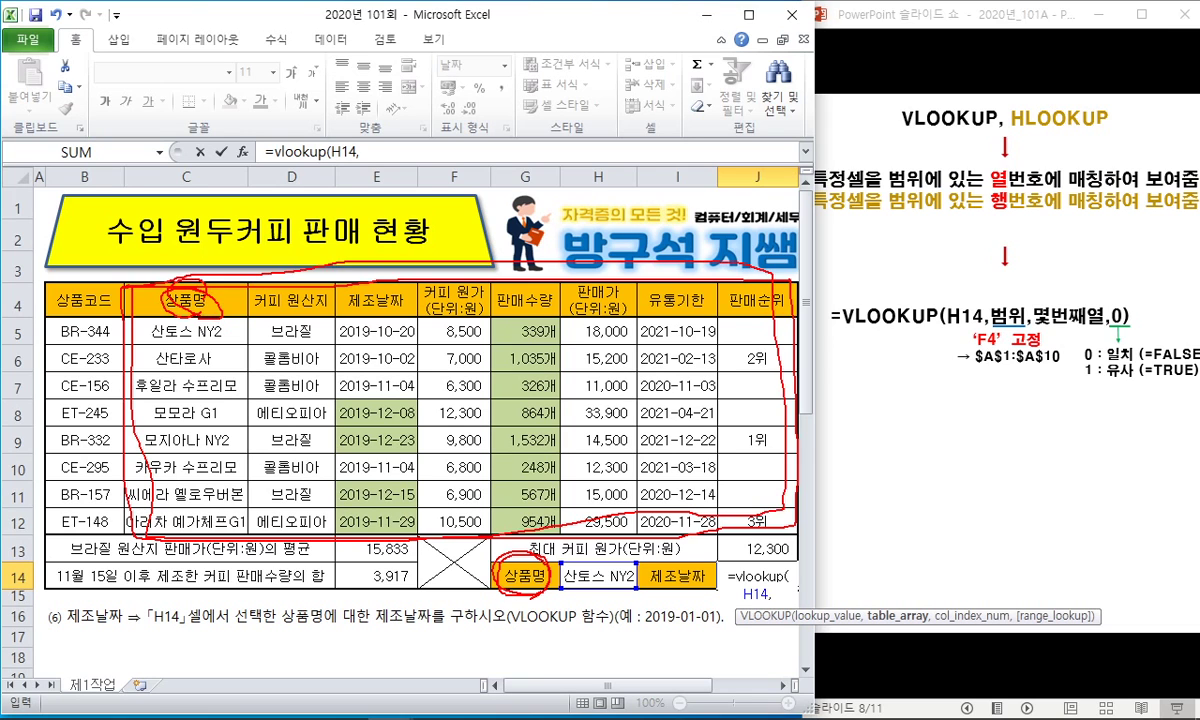
key(Escape)
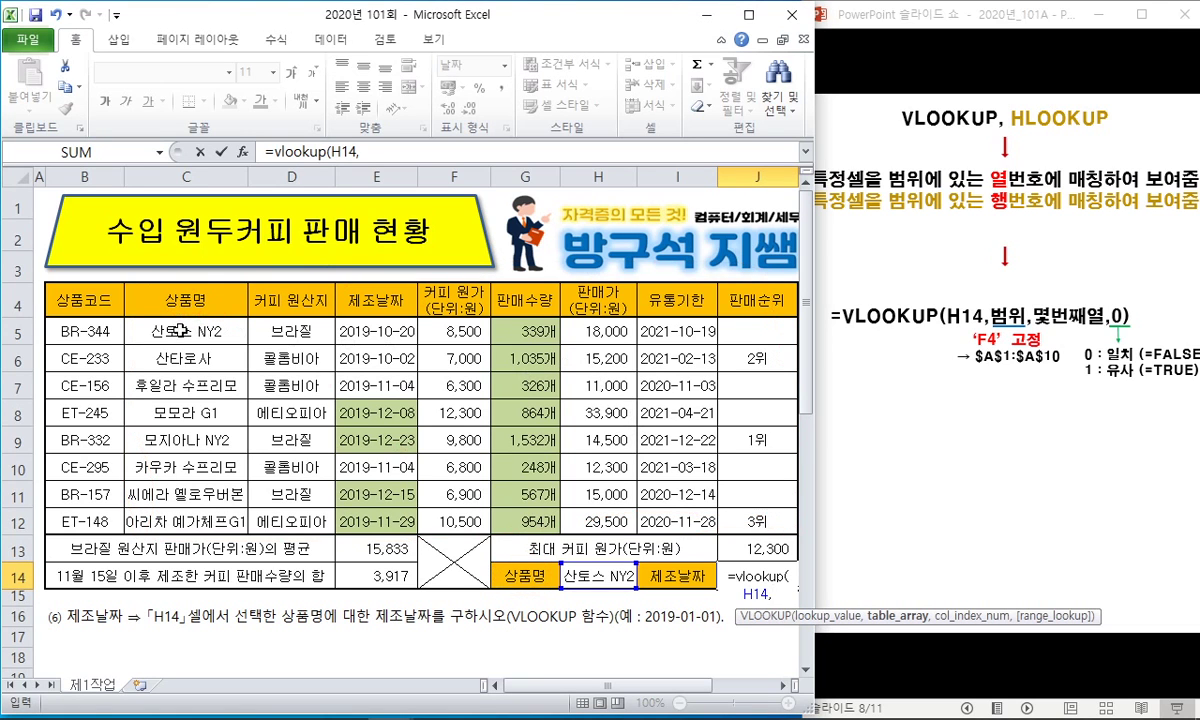
Step: Complete J14's VLOOKUP with the fixed range $C$5:$J$12, column 3 and exact match 0
drag(181, 330, 358, 357)
drag(204, 303, 760, 515)
drag(190, 312, 722, 508)
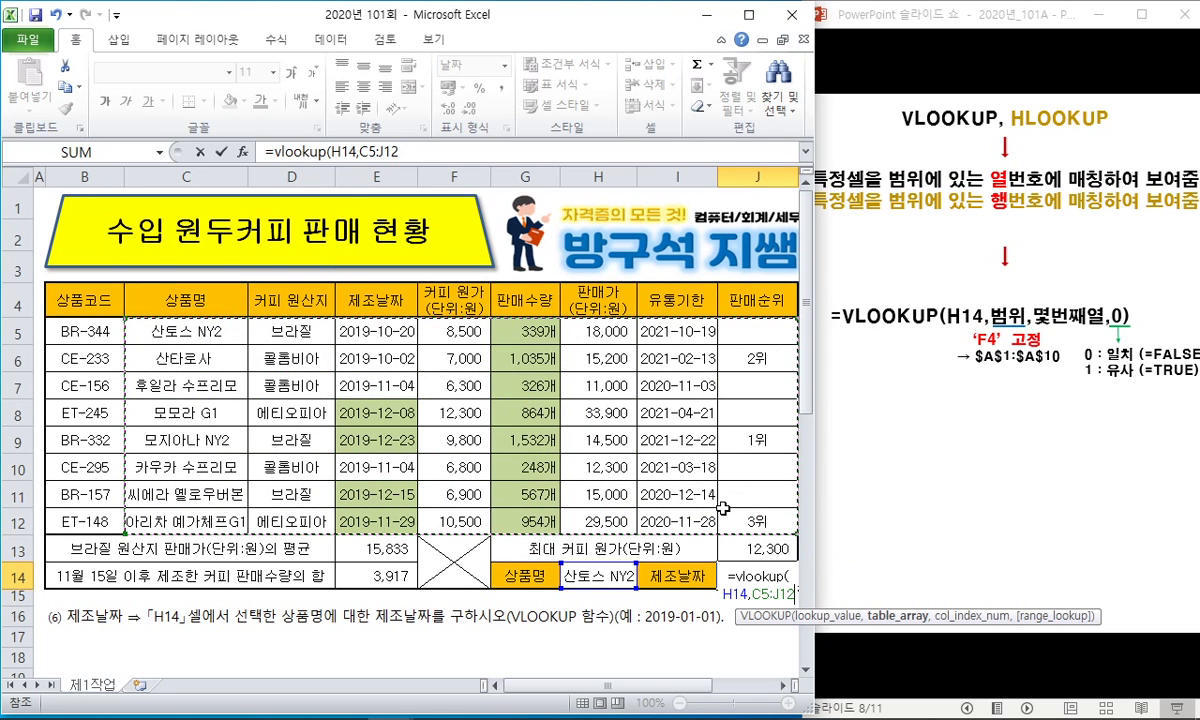
key(F4)
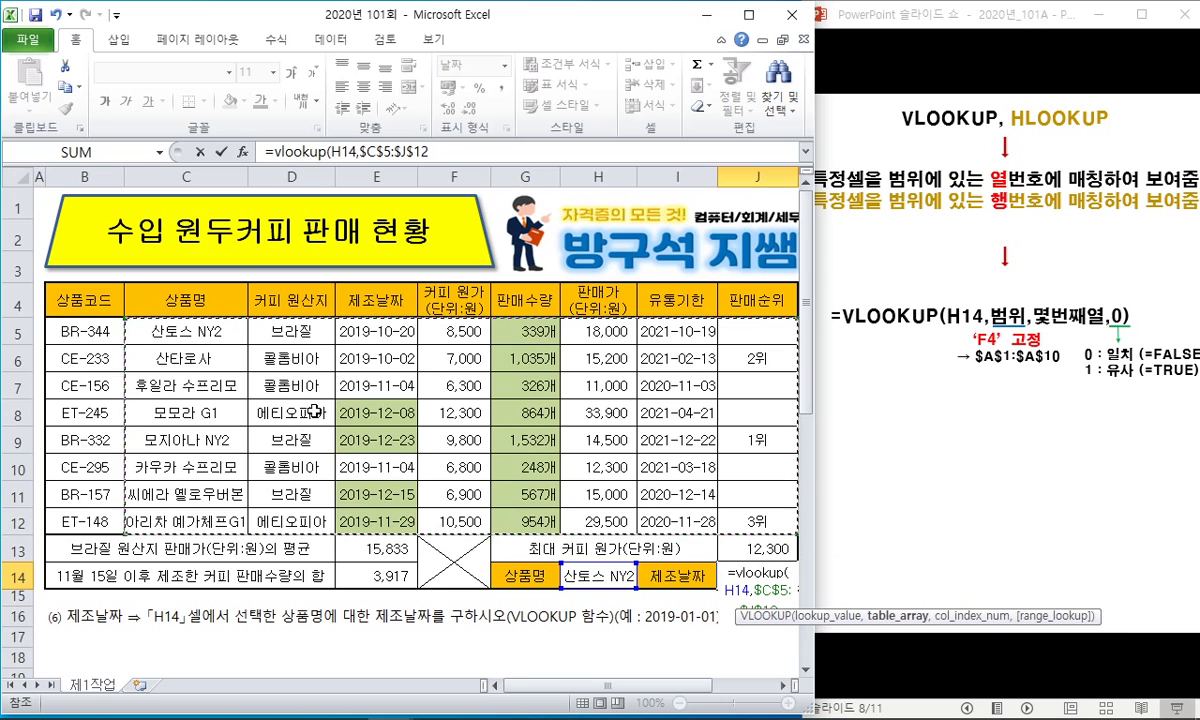
text(,)
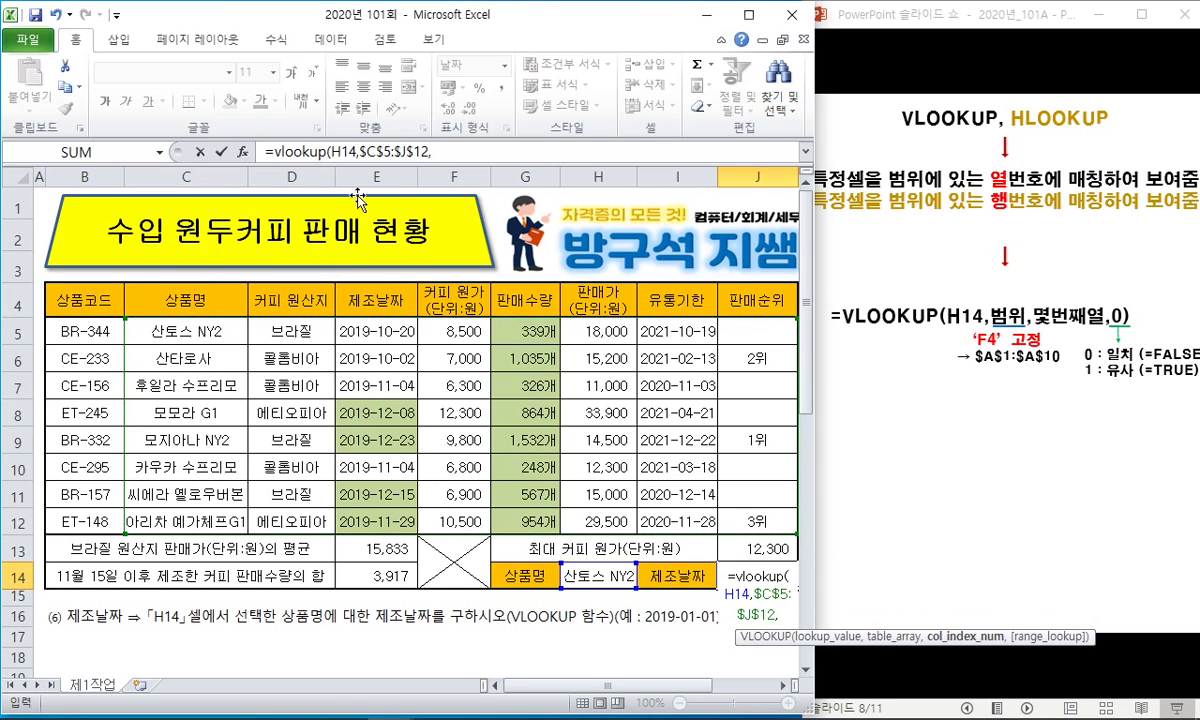
click(438, 152)
text(3,0)
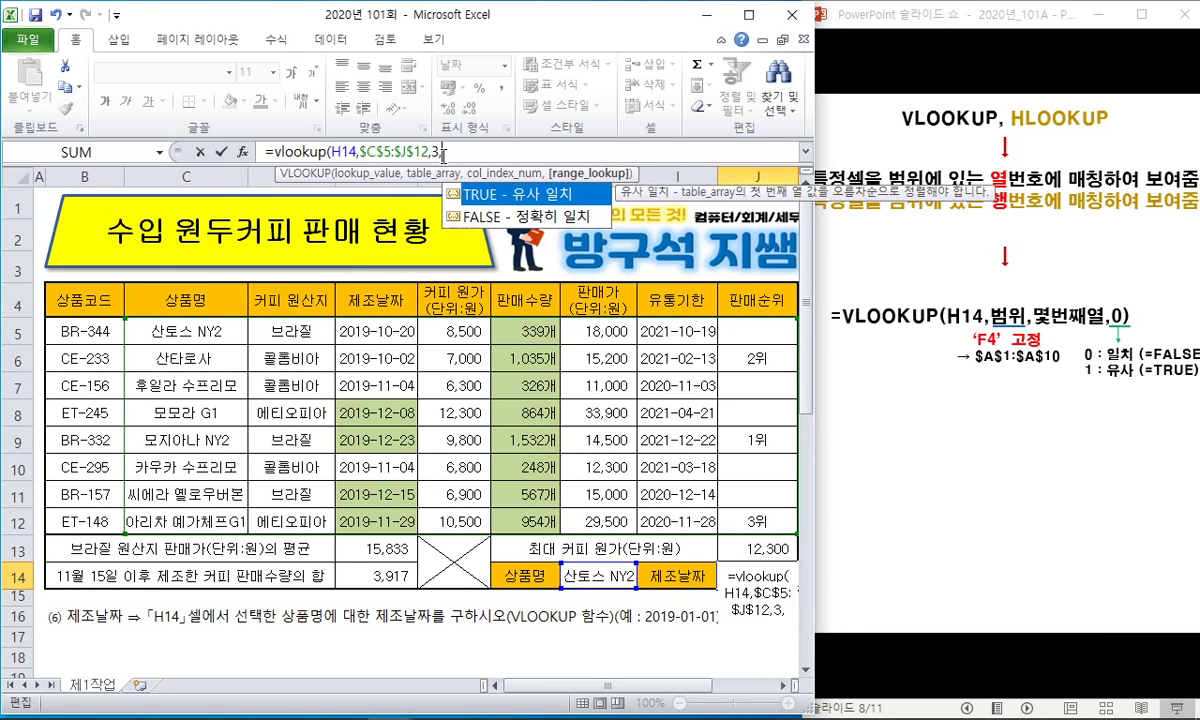
key(Return)
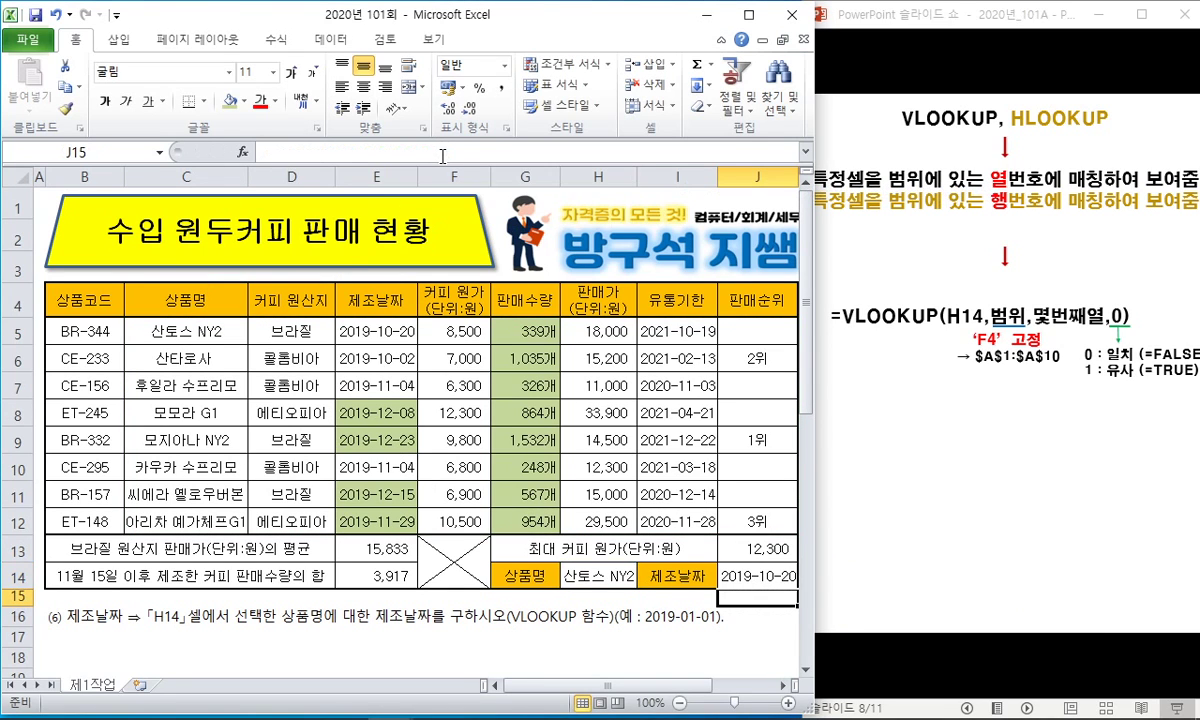
Step: Test the lookup by choosing 모모라 G1 in H14 and comparing J14 with the 제조날짜 in that product's table row
click(598, 576)
click(645, 579)
click(616, 631)
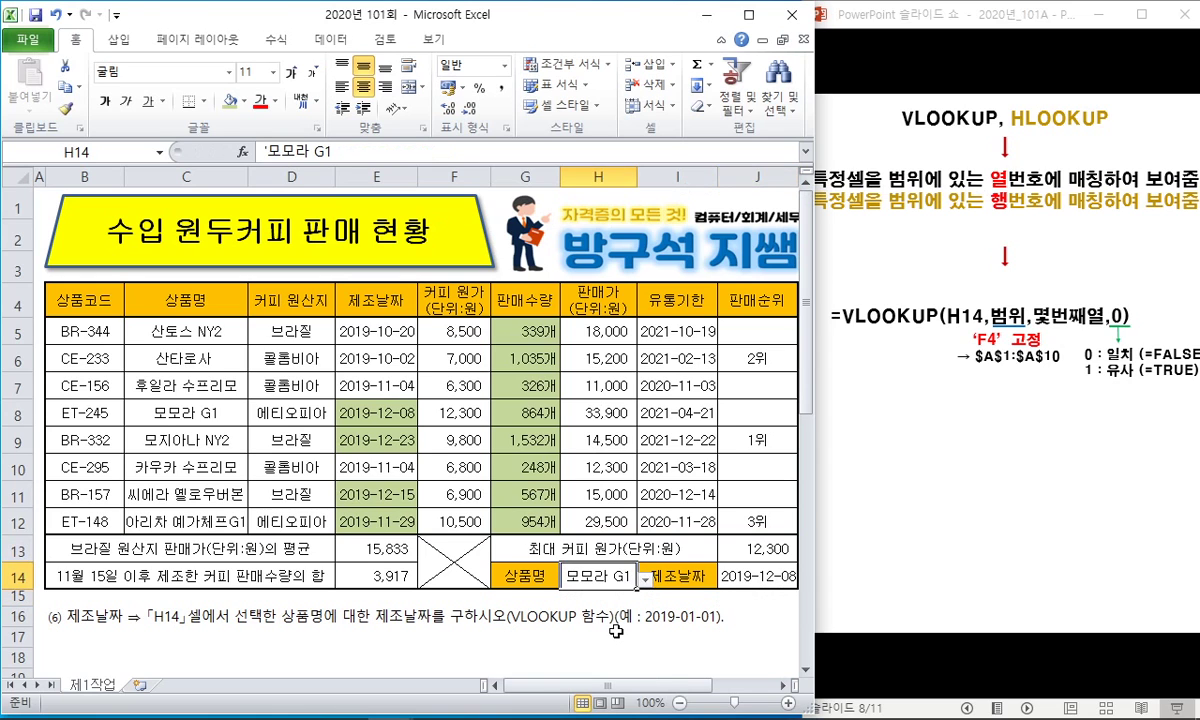
click(755, 576)
click(185, 412)
ctrl+click(455, 412)
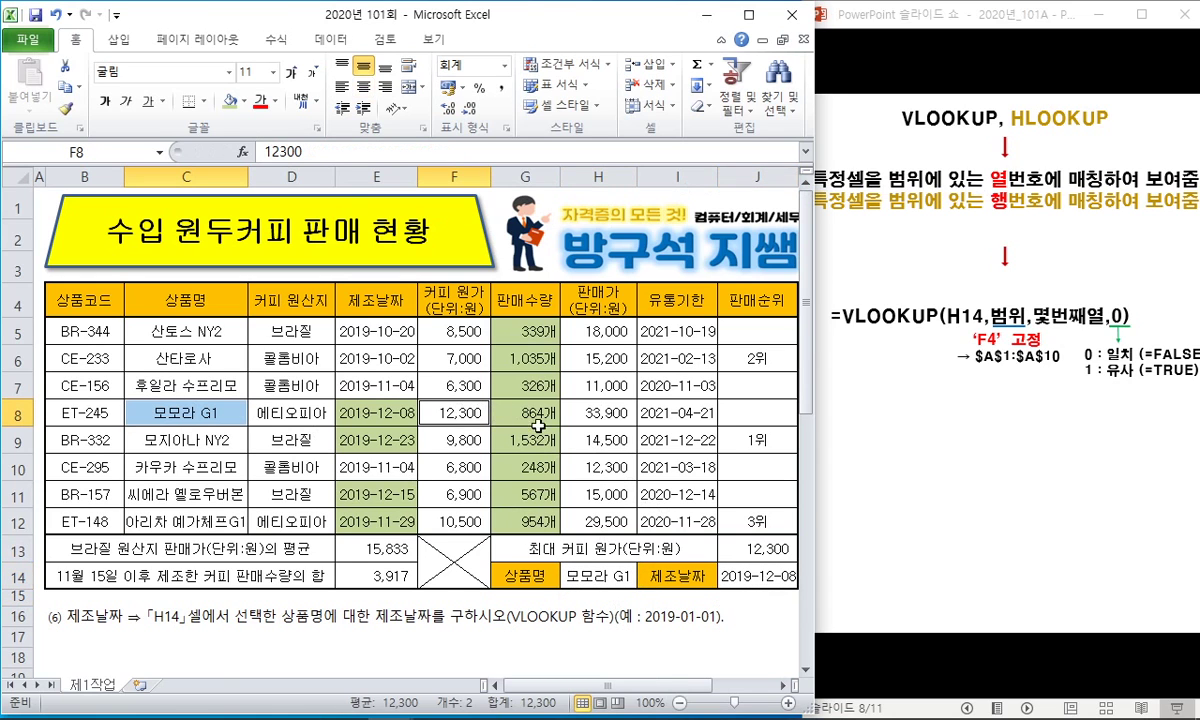
ctrl+click(378, 411)
click(760, 580)
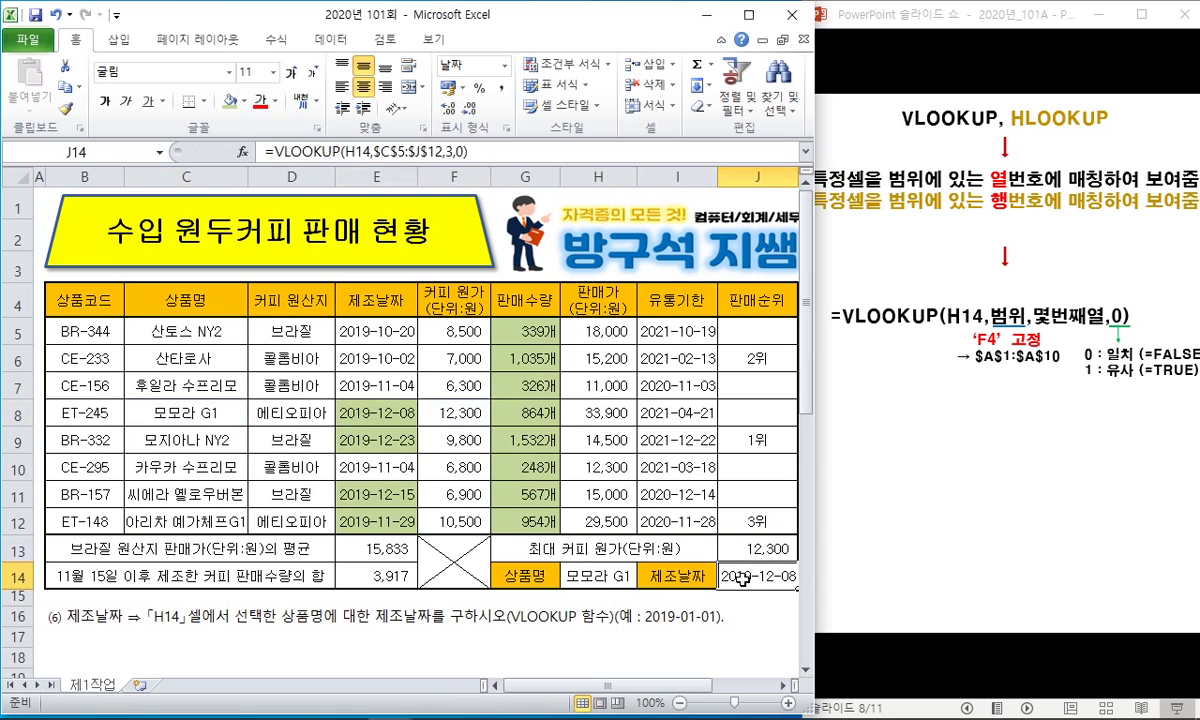
Step: Remove the fill color from the 제조날짜 through 판매수량 cells, E5:G12
drag(372, 330, 525, 520)
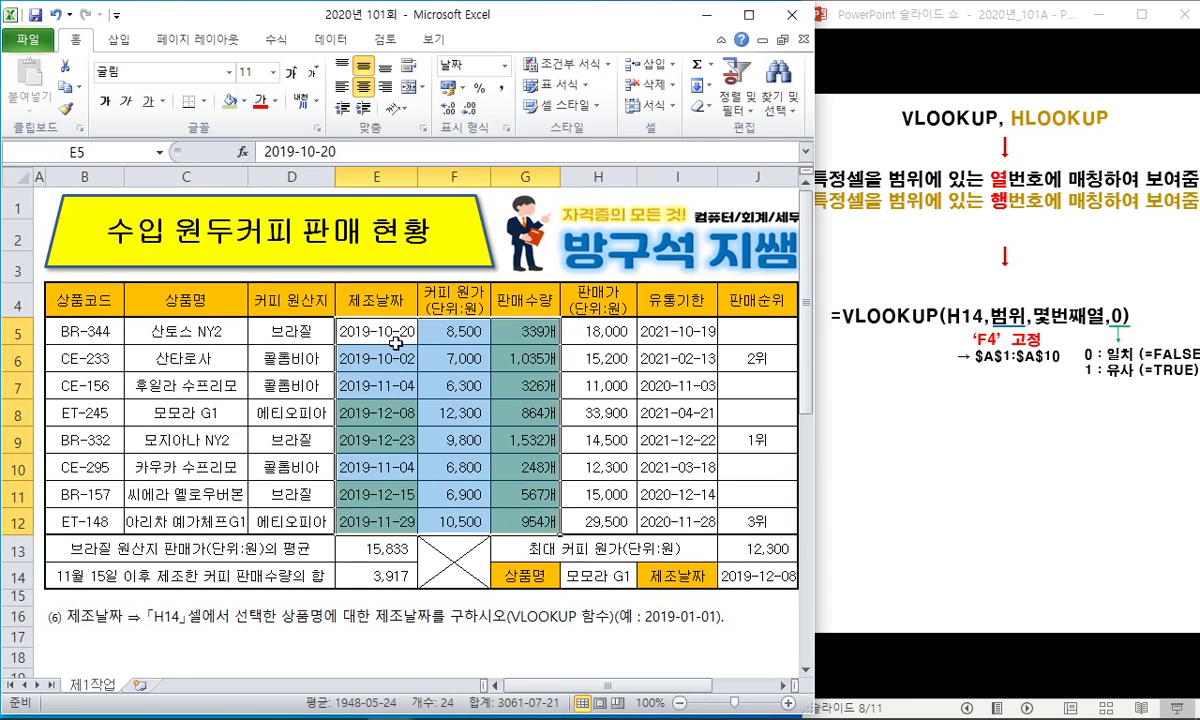
click(246, 101)
click(265, 260)
click(525, 440)
click(757, 576)
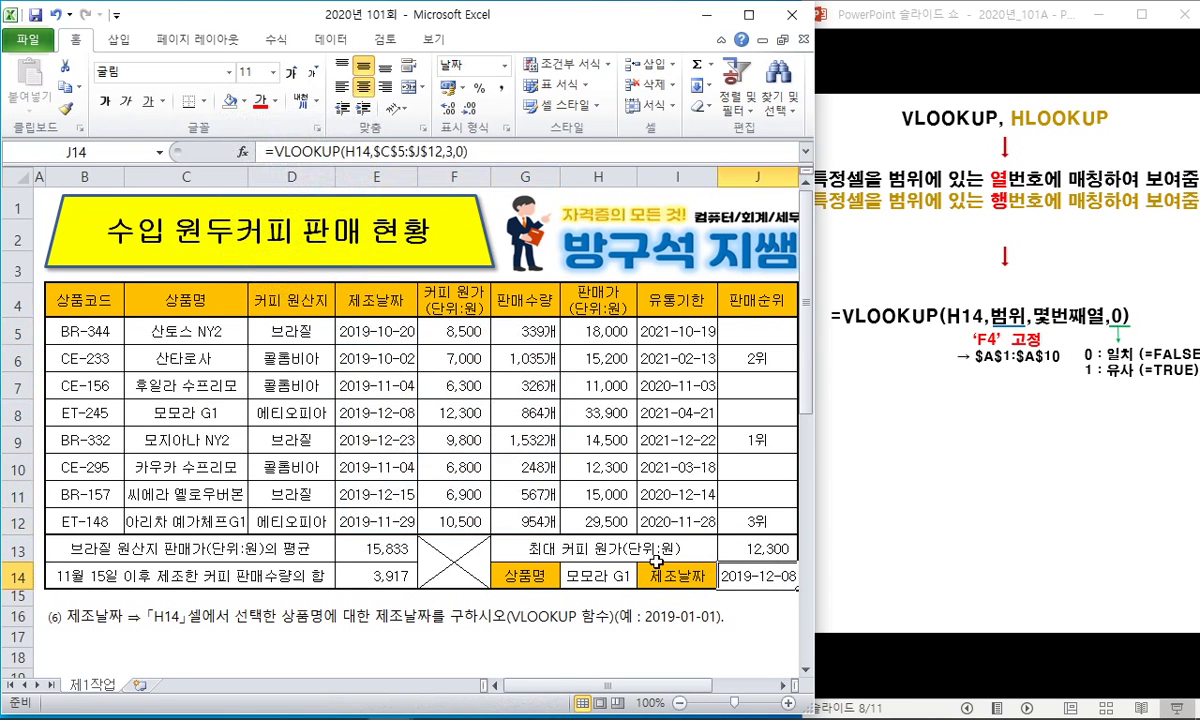
Step: Choose 산토스 NY2 as the 상품명 in H14 from its list
click(598, 576)
click(645, 578)
click(622, 586)
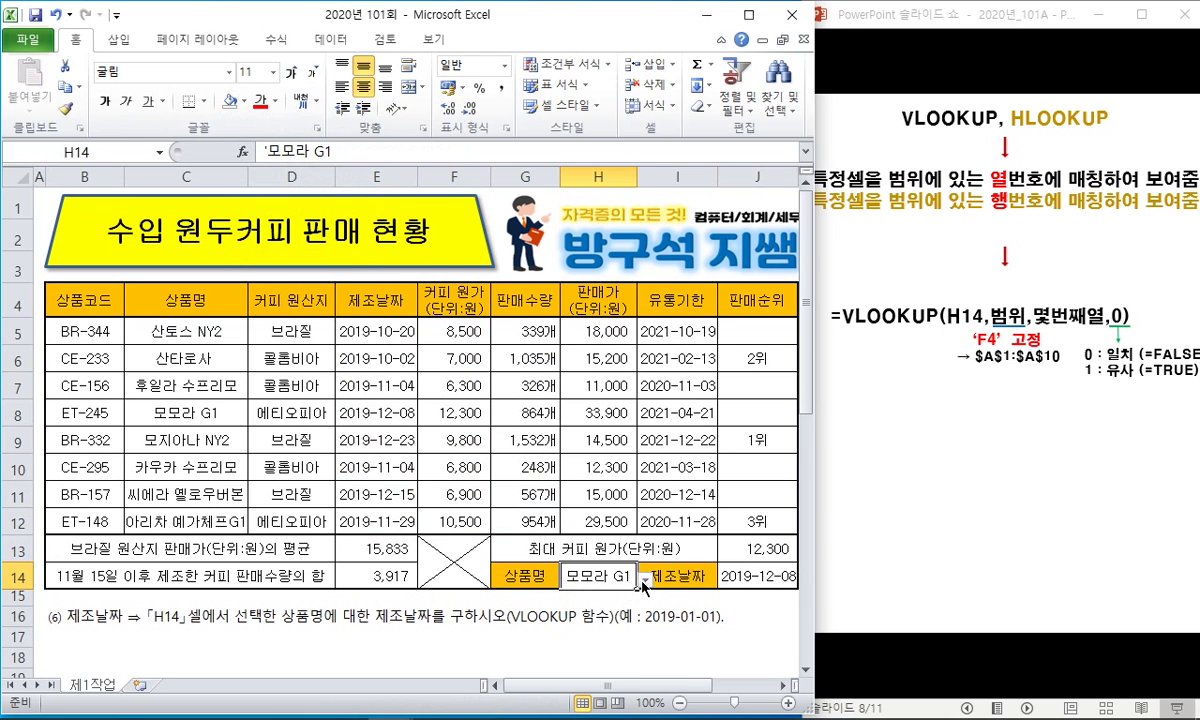
key(alt+Down)
click(578, 545)
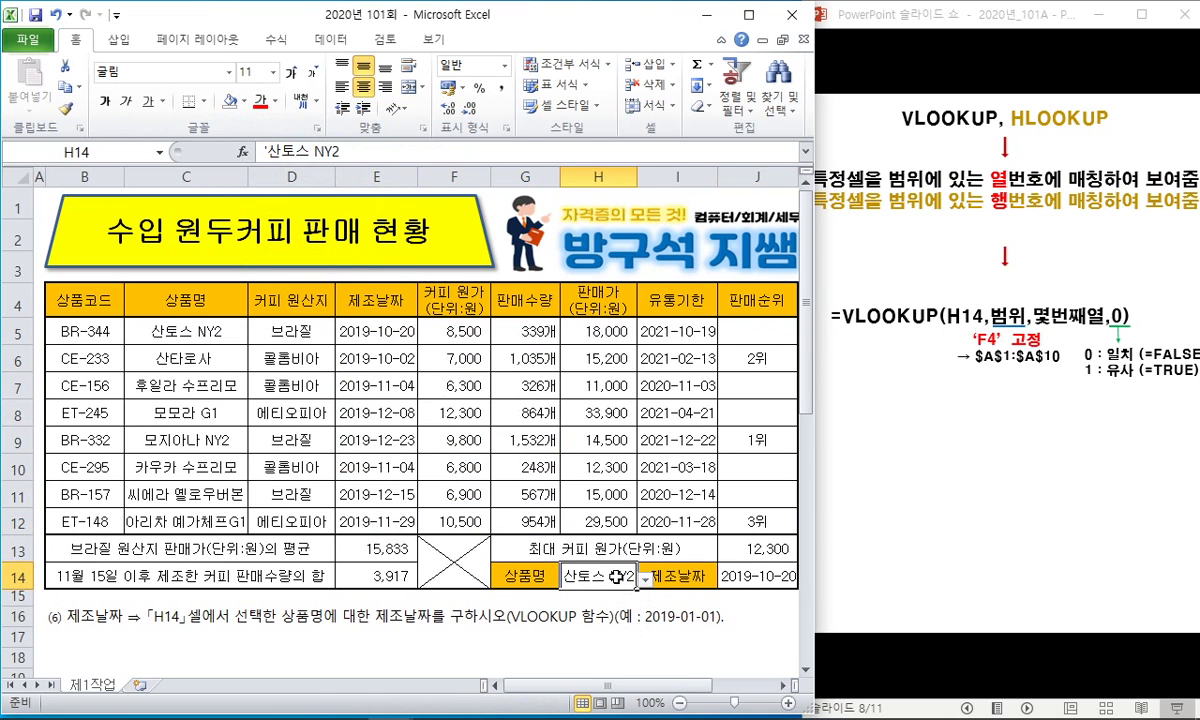
Step: Maximize the workbook window and delete rows 16 to 21 with the VLOOKUP task, bringing up the conditional formatting task
click(751, 16)
click(576, 443)
click(157, 635)
click(16, 611)
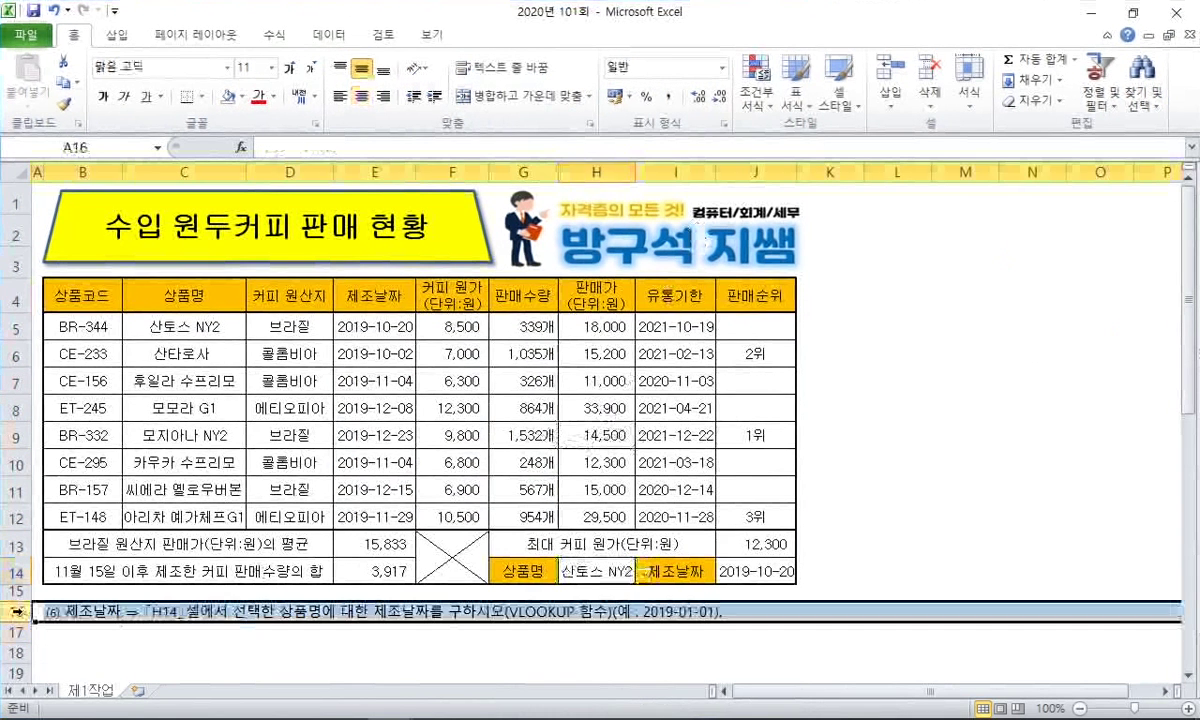
scroll(16, 500, down, 2)
shift+click(18, 530)
right_click(25, 535)
click(75, 410)
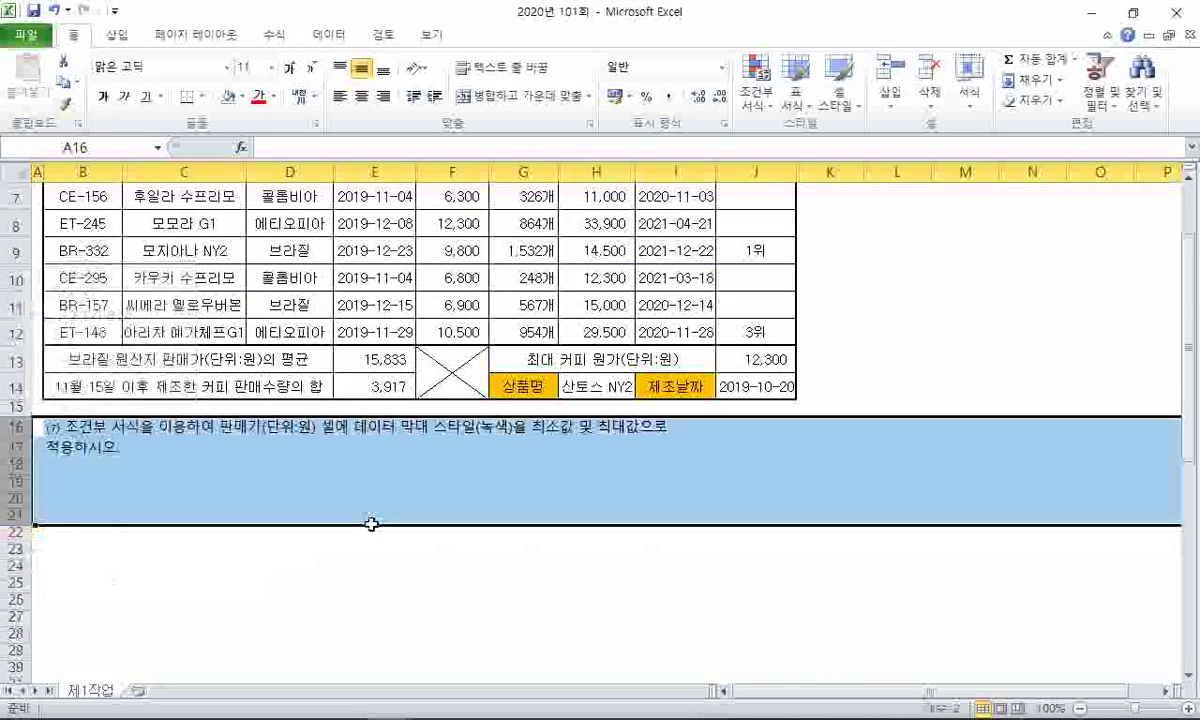
scroll(370, 522, up, 2)
click(395, 649)
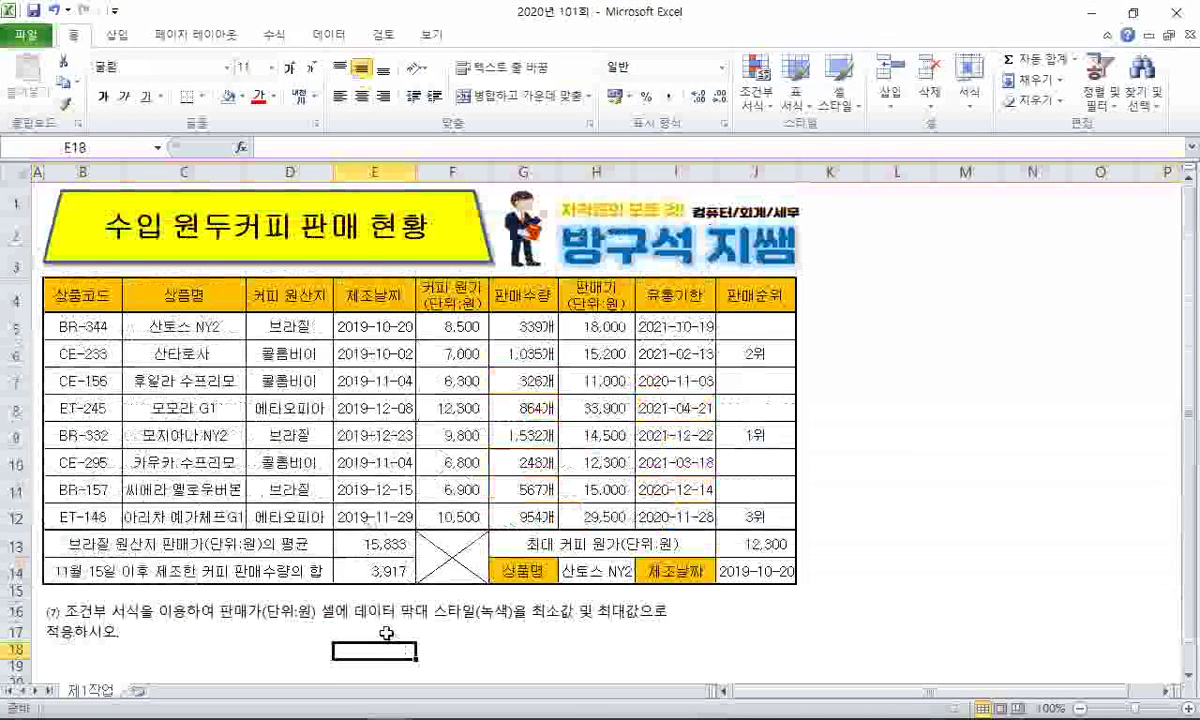
click(375, 630)
click(464, 626)
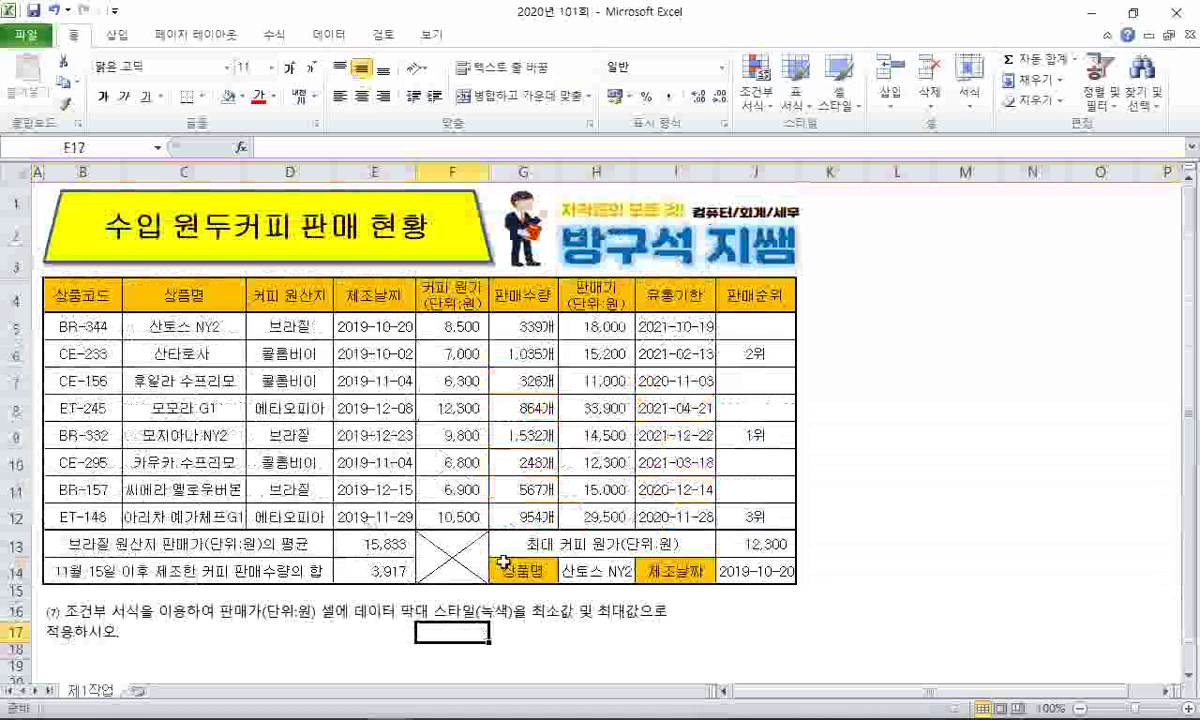
Step: Select the 판매가 values H5:H12, preview the green solid data bar, mark it and the task's style wording with the pen, and clear the marks
drag(595, 326, 592, 520)
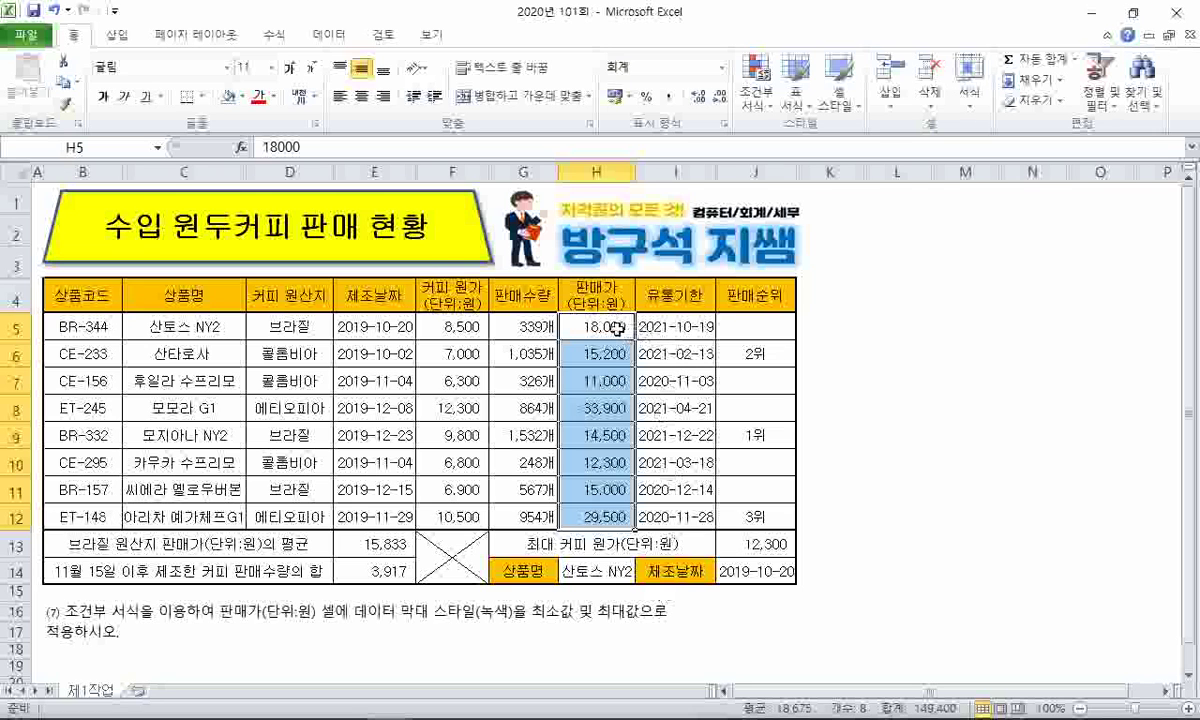
click(760, 108)
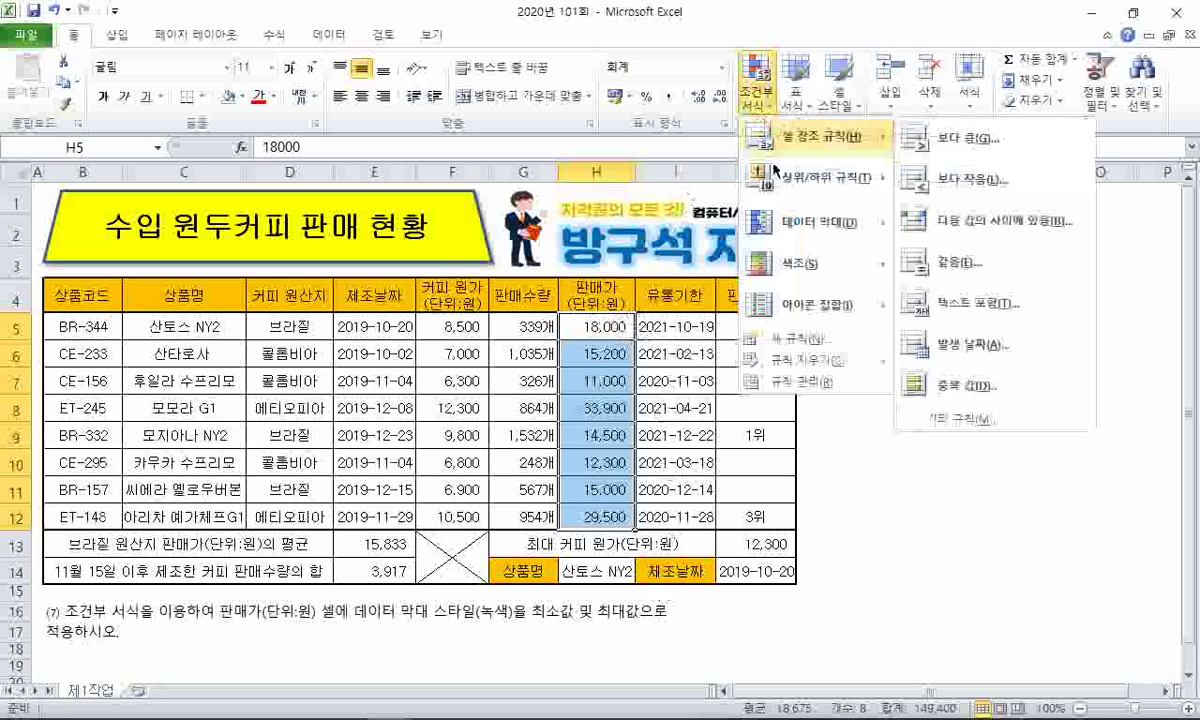
mouse_move(822, 232)
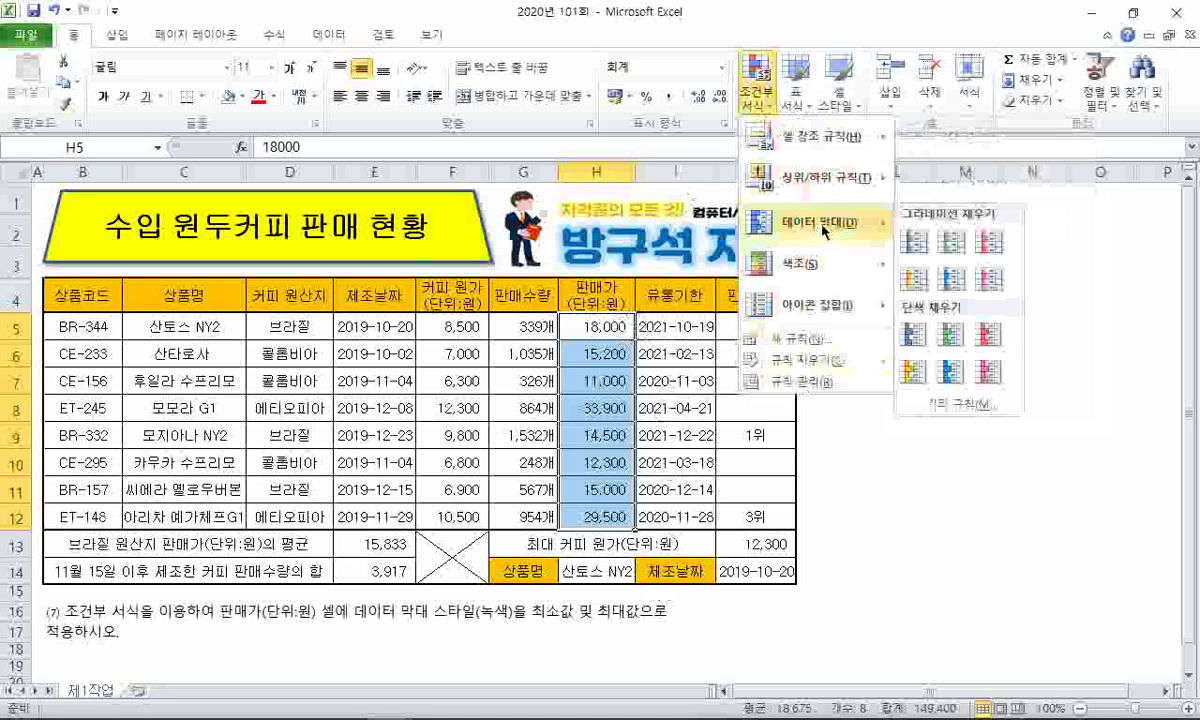
click(955, 336)
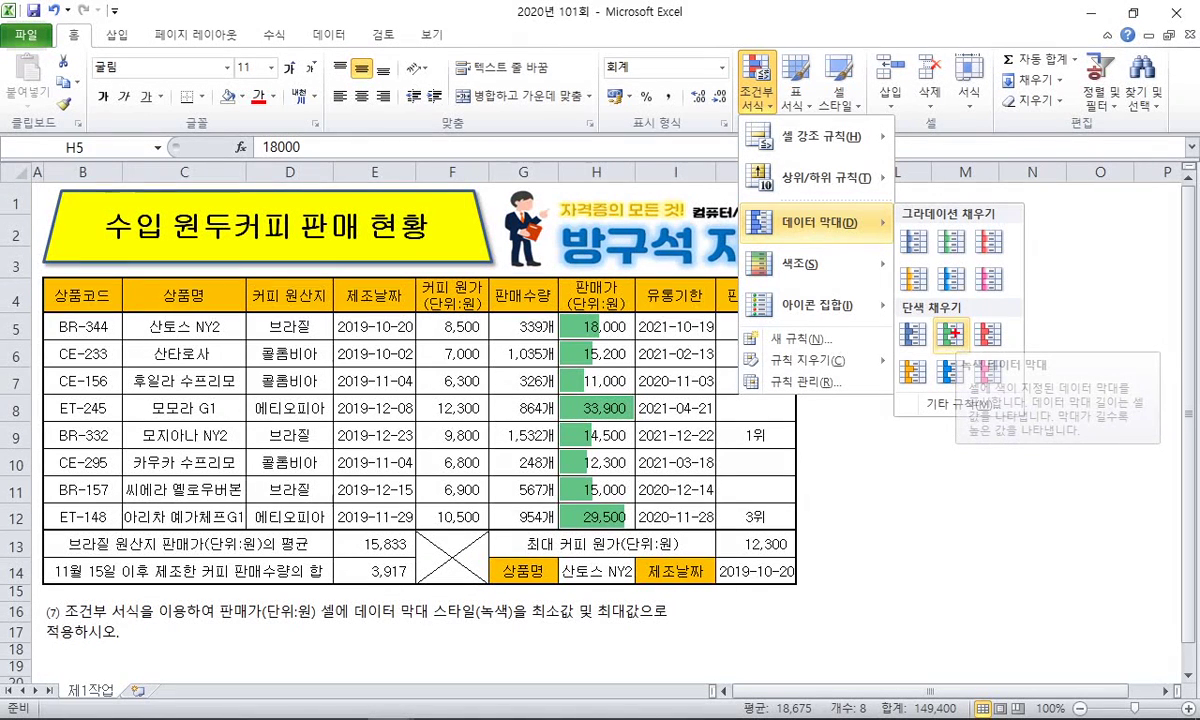
drag(350, 619, 520, 622)
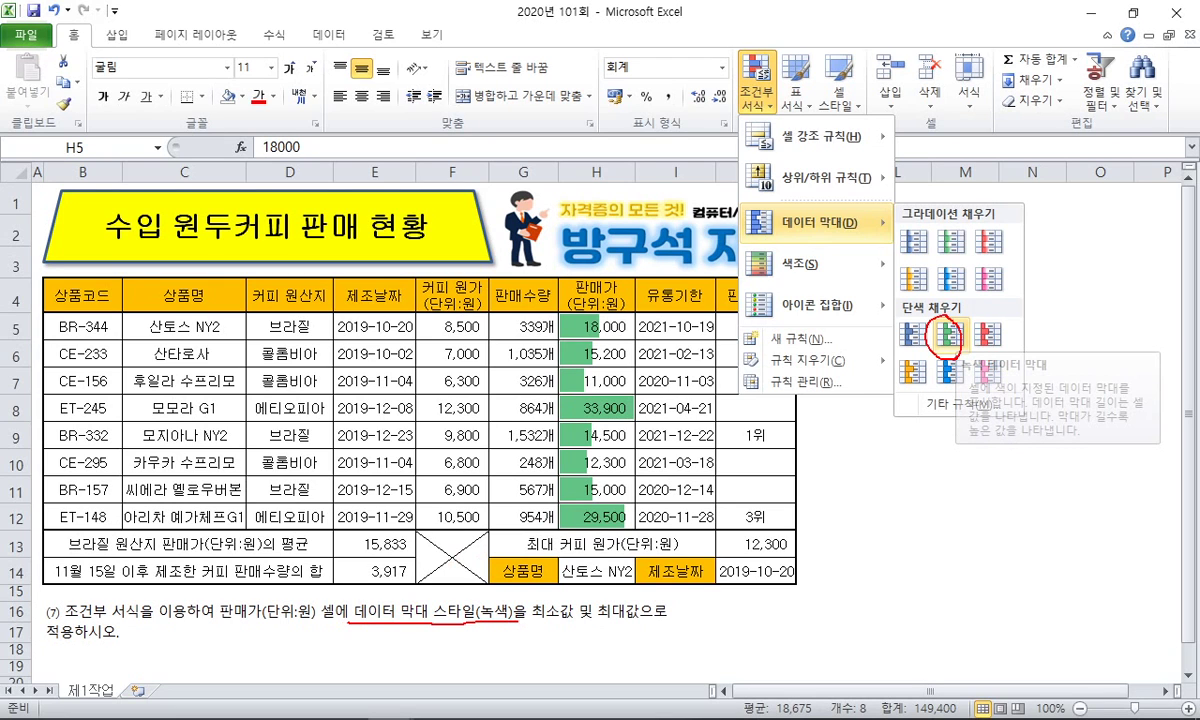
key(Escape)
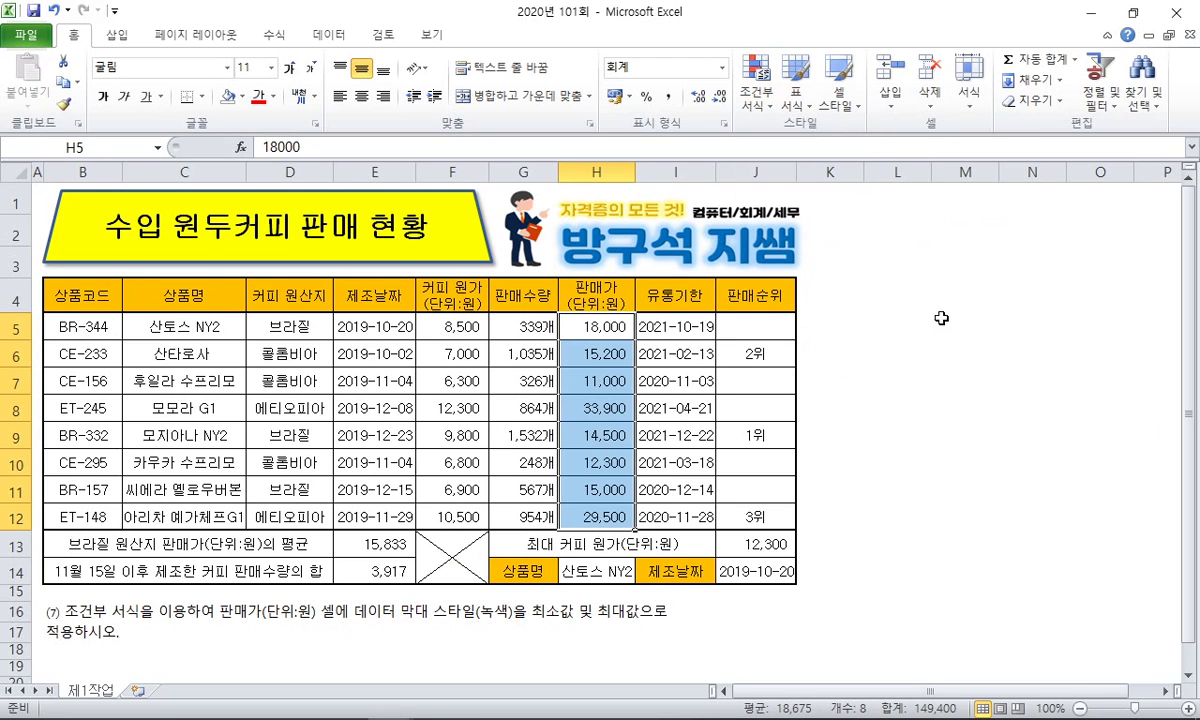
Step: Apply the green solid-fill data bar conditional format to the selected 판매가 values H5:H12
click(756, 82)
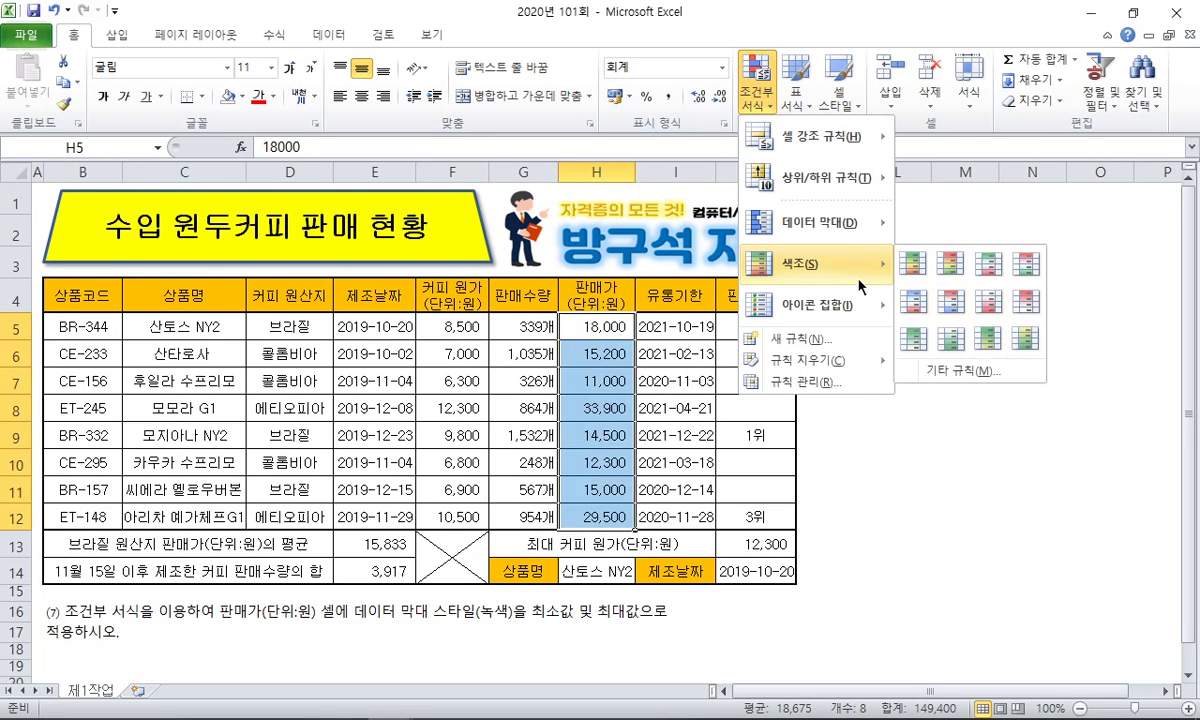
mouse_move(800, 222)
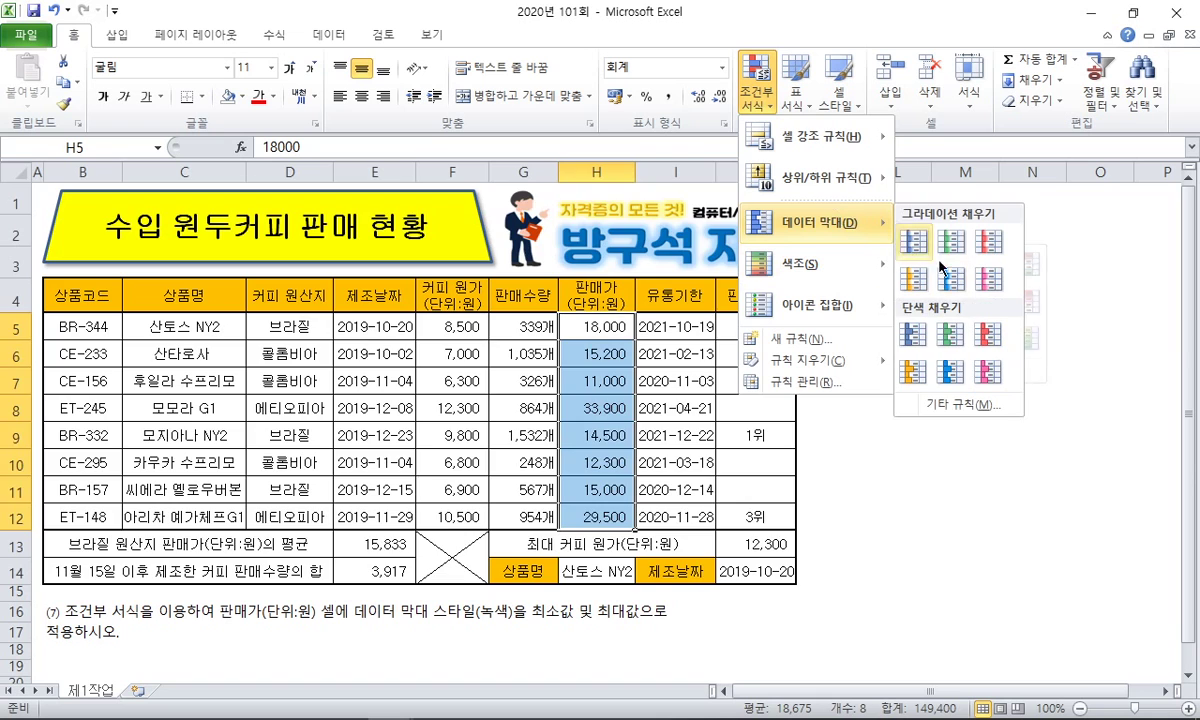
click(955, 340)
Step: Edit the data bar rule for H5:H12 so its minimum type is 최소값 and its maximum type is 최대값, and apply it
click(757, 90)
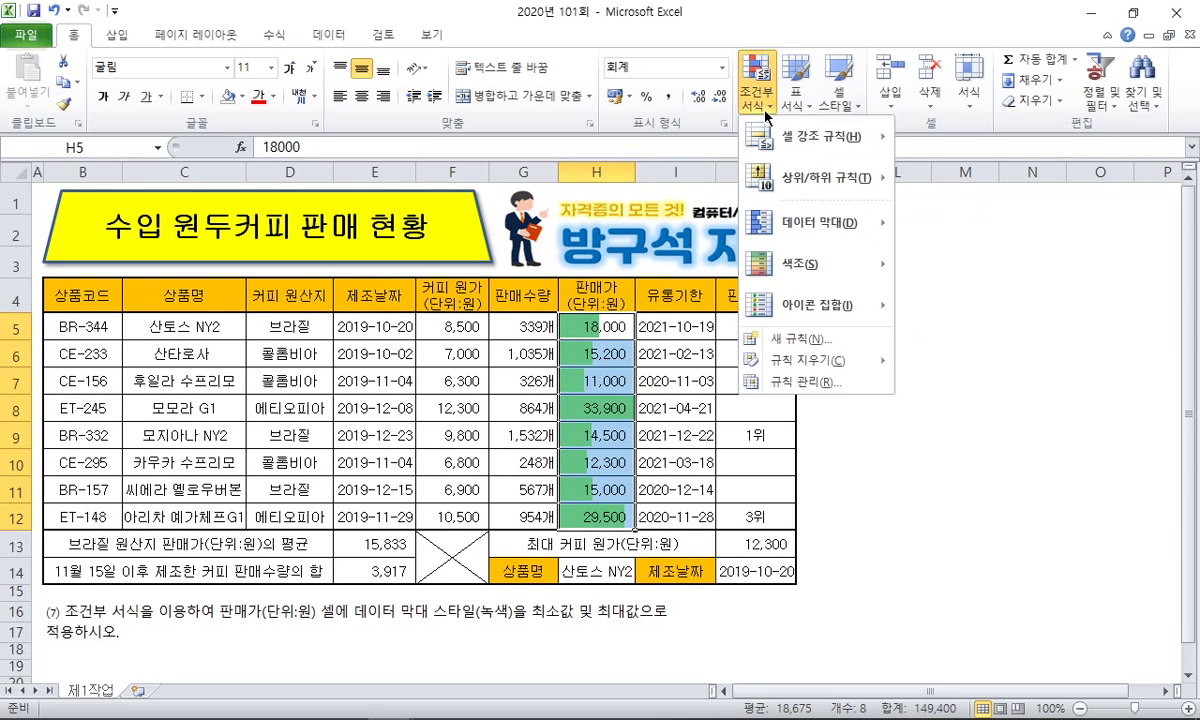
click(815, 382)
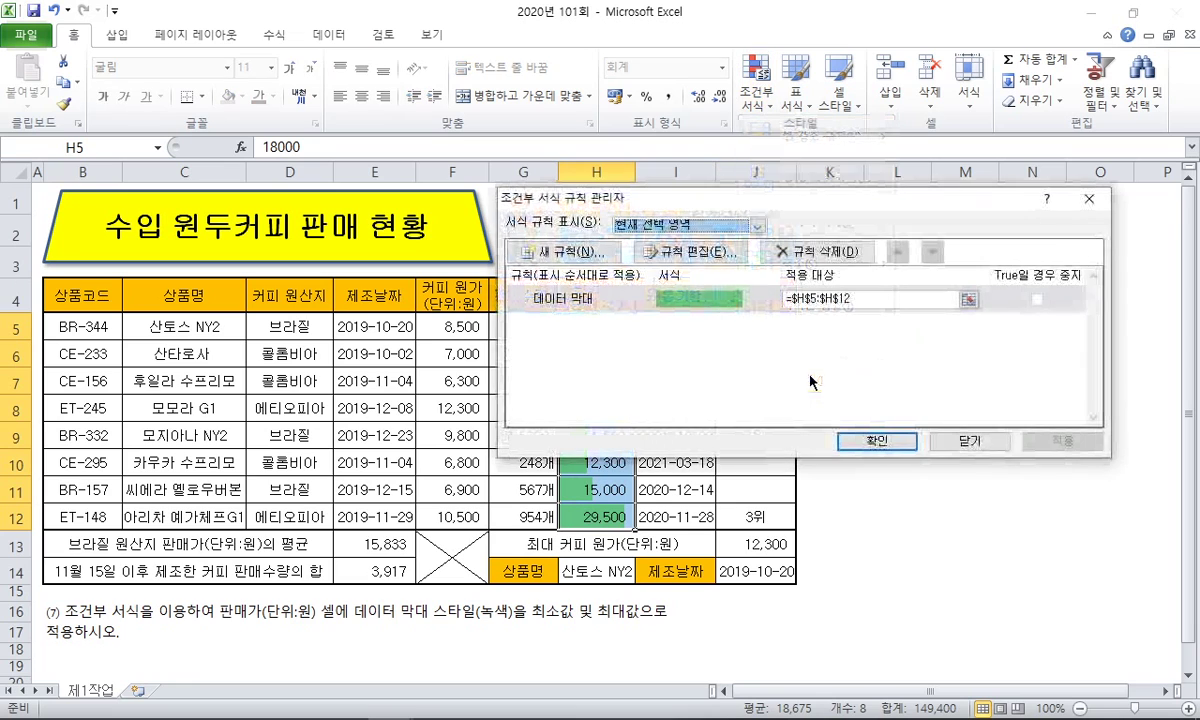
drag(907, 199, 1007, 243)
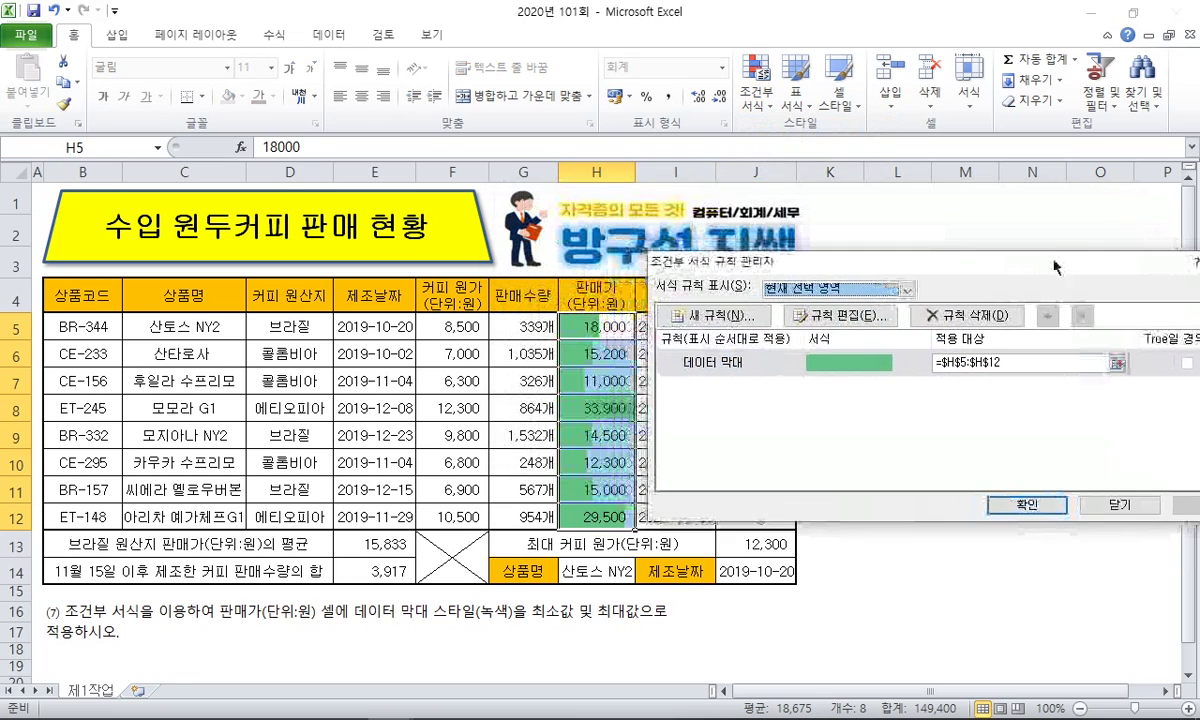
click(815, 342)
click(800, 296)
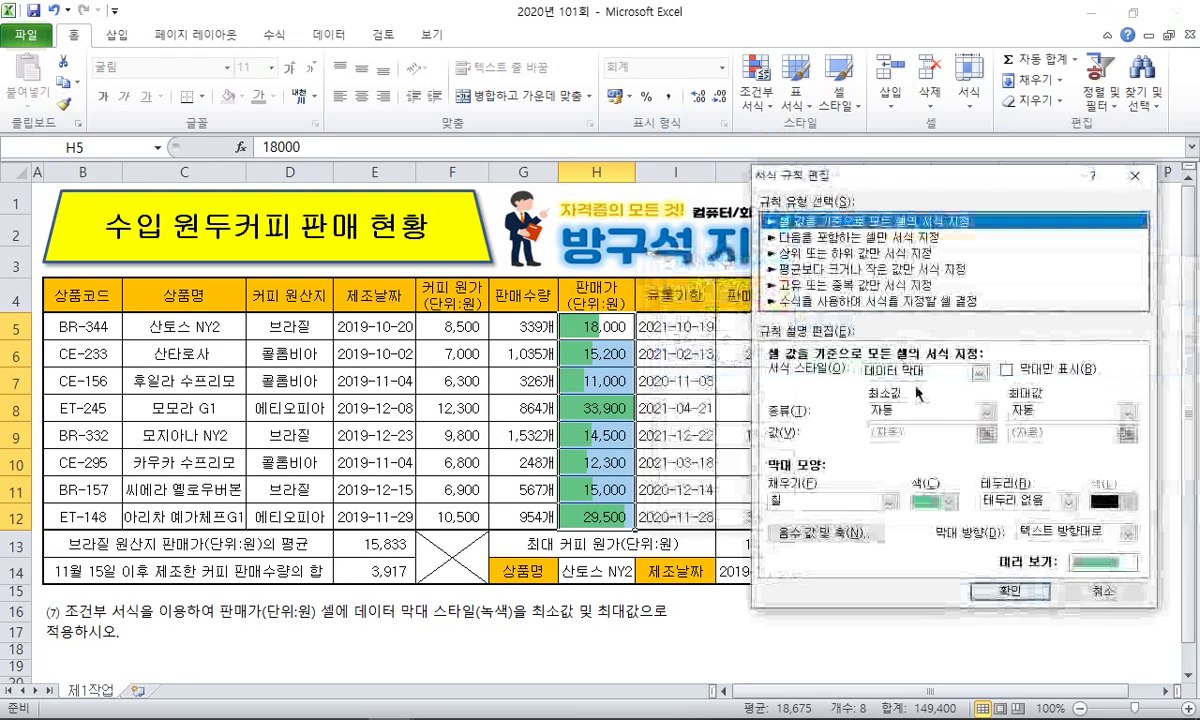
click(945, 410)
click(931, 429)
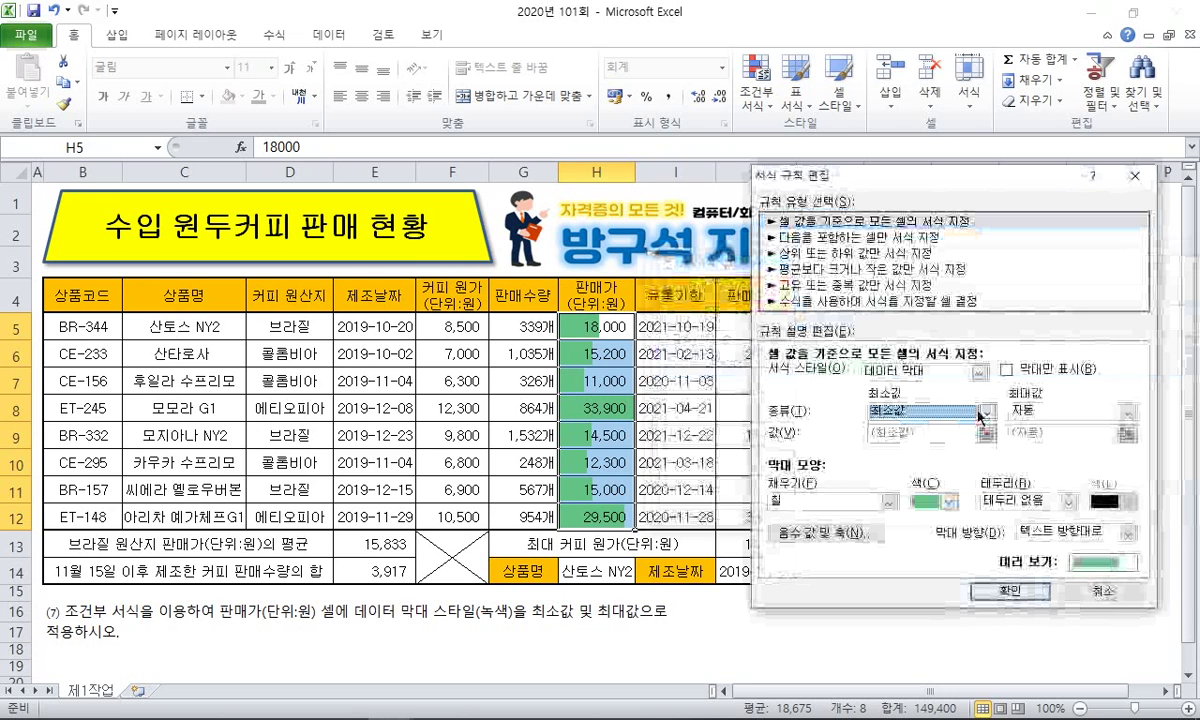
click(1033, 410)
click(1032, 428)
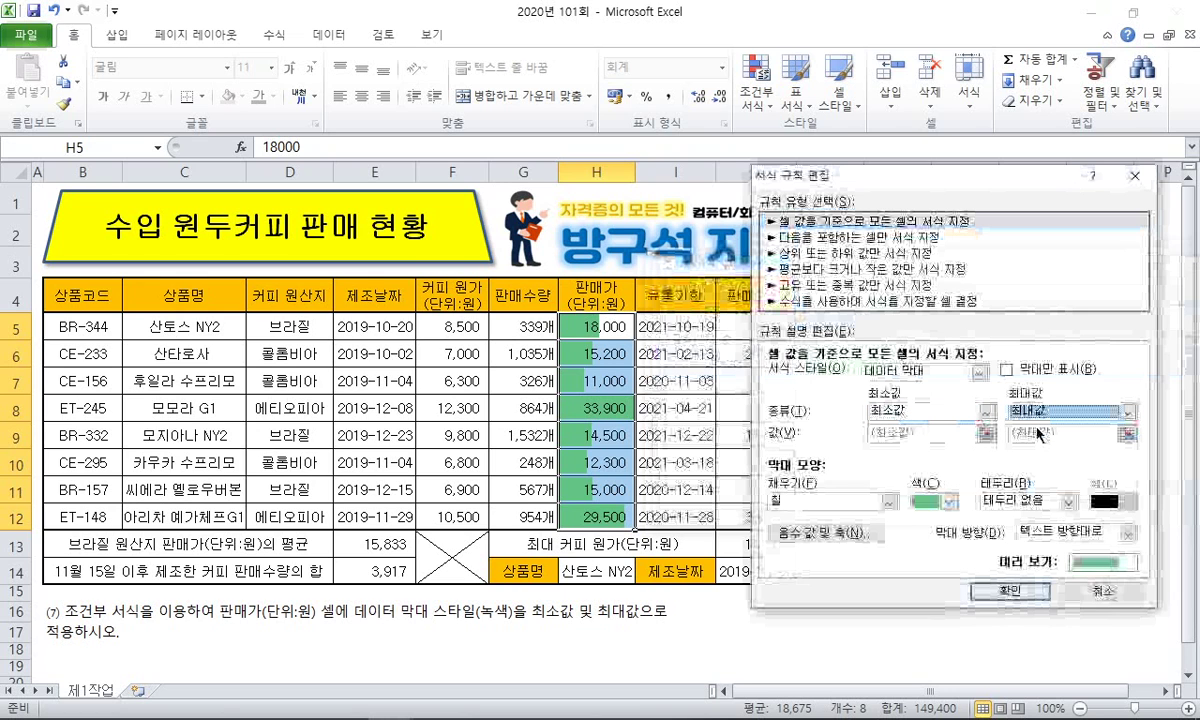
click(1012, 592)
click(1028, 505)
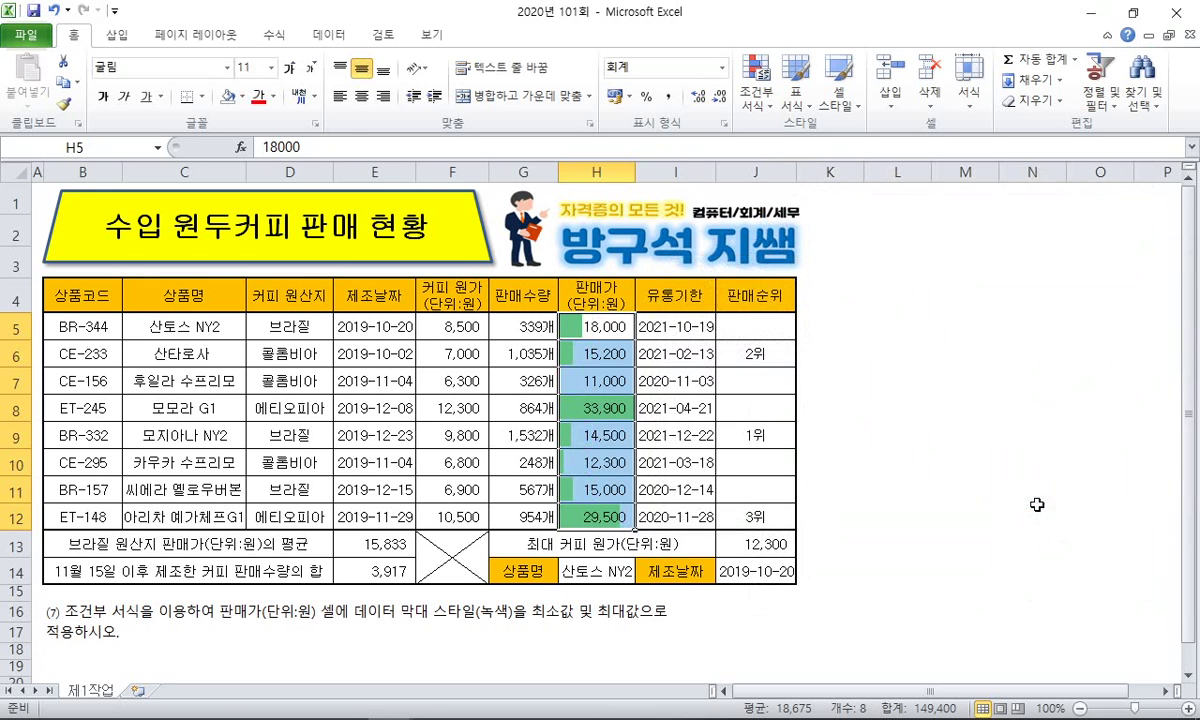
Step: Deselect the 판매가 values, underline the task's 최소값 및 최대값 wording with the pen, and clear the mark
click(812, 482)
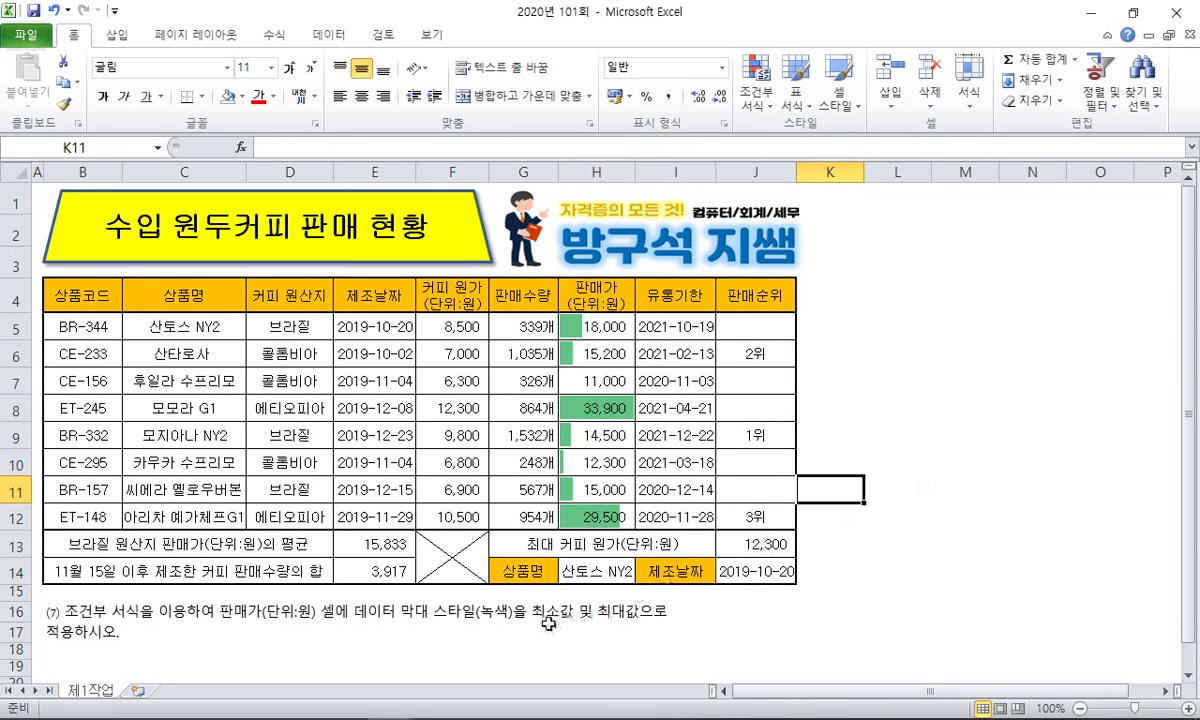
drag(534, 620, 650, 617)
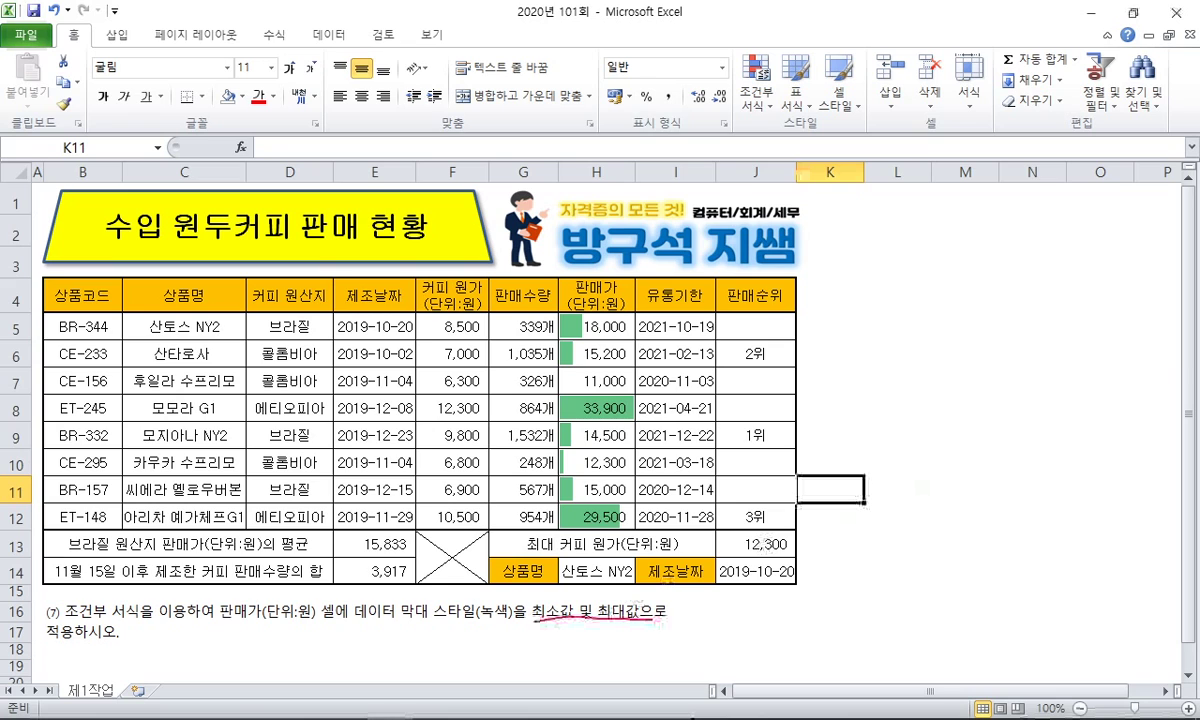
mouse_move(767, 112)
mouse_down()
mouse_move(752, 62)
mouse_move(767, 119)
mouse_up()
key(Escape)
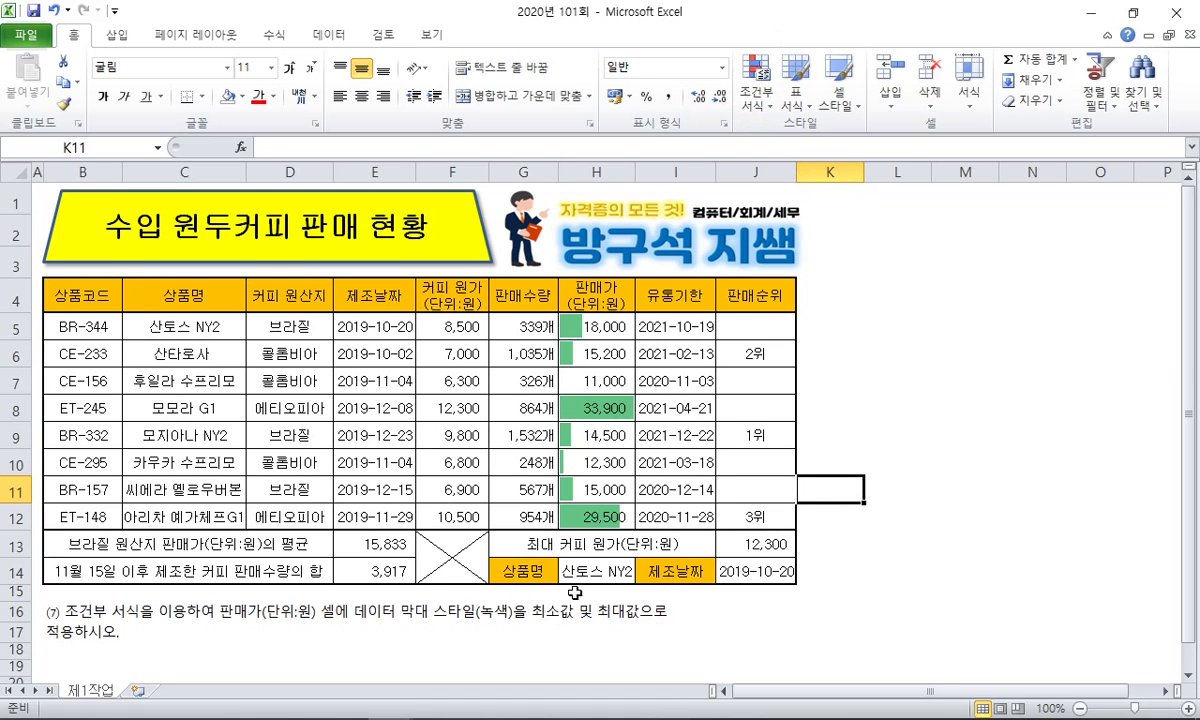
Step: Reopen the data bar rule for H5:H12, mark its 최소값 and 최대값 types with the pen, clear the marks, and close the rule dialogs
drag(596, 326, 596, 517)
click(757, 95)
click(785, 381)
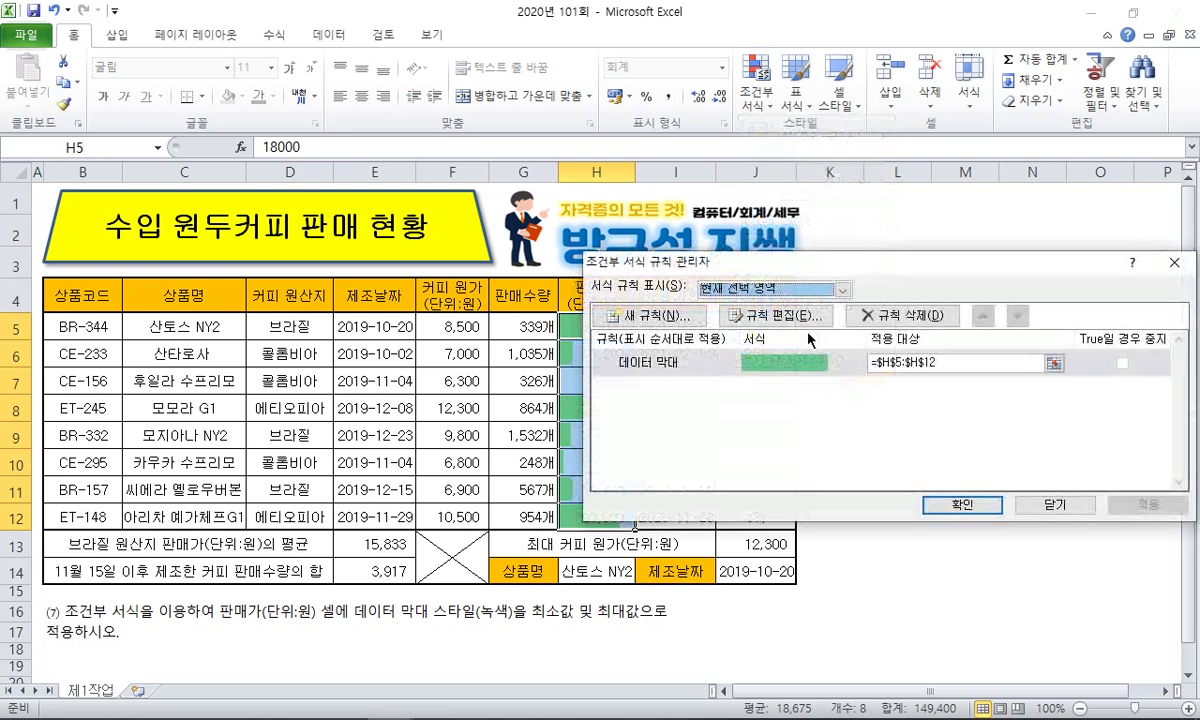
double_click(825, 360)
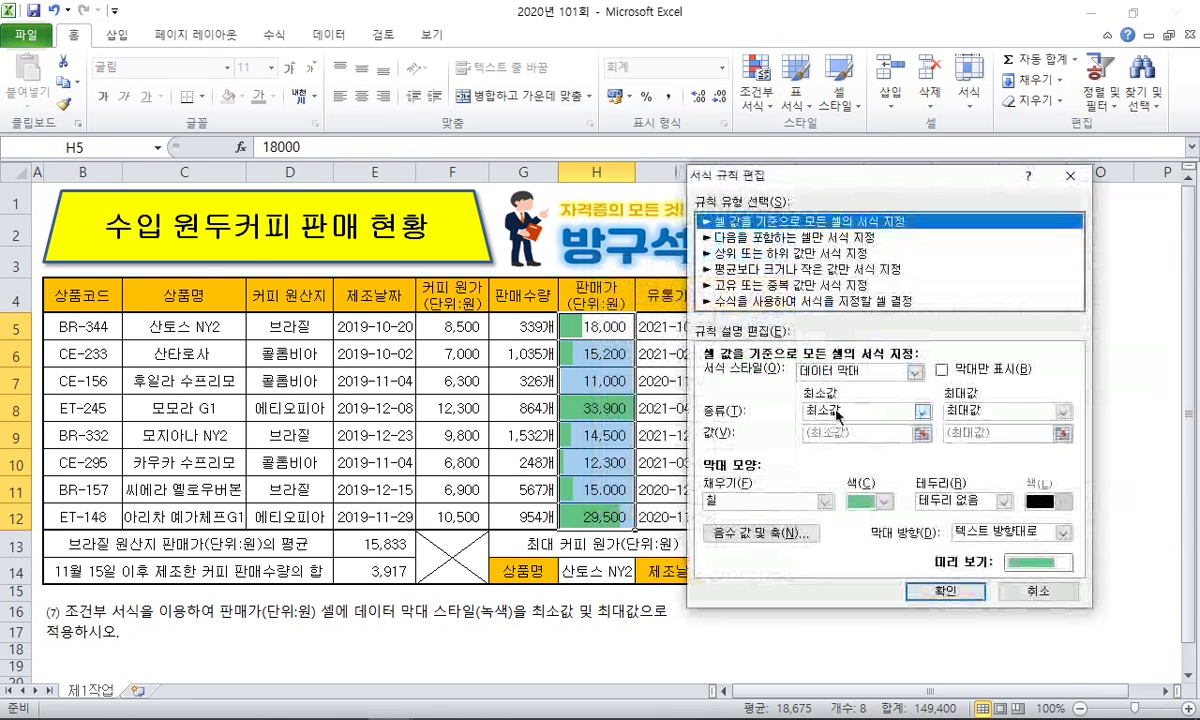
drag(836, 419, 828, 426)
drag(972, 392, 972, 418)
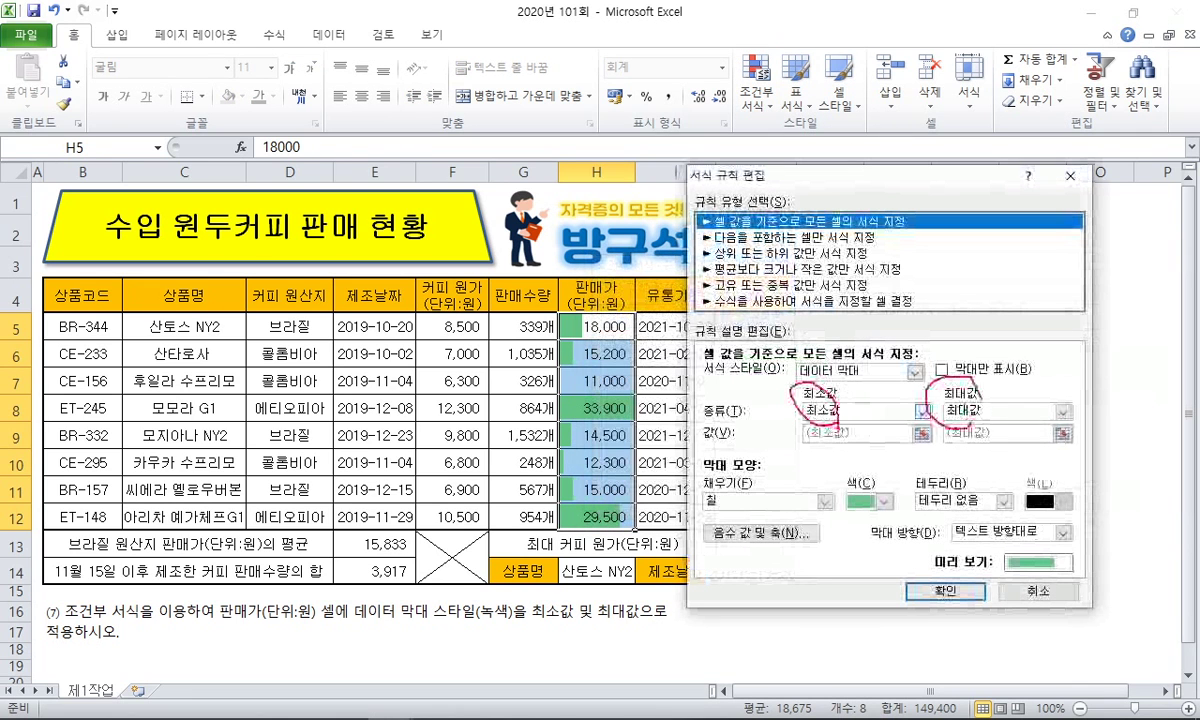
drag(519, 630, 612, 620)
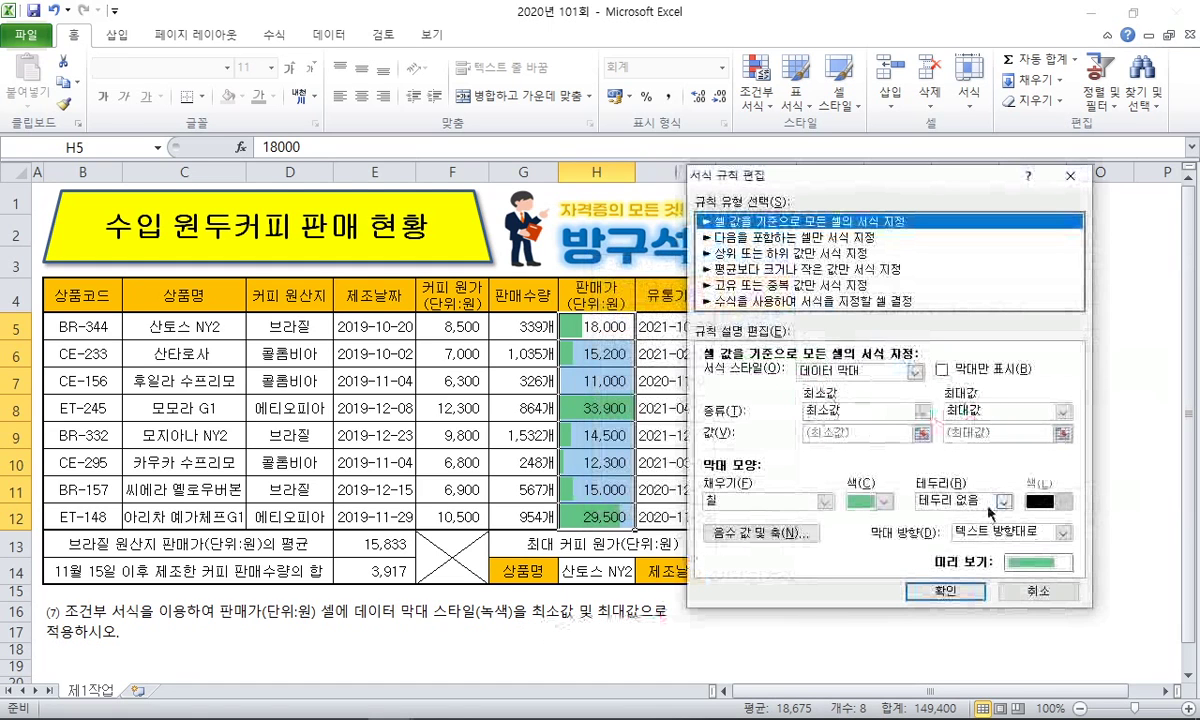
click(943, 590)
click(962, 504)
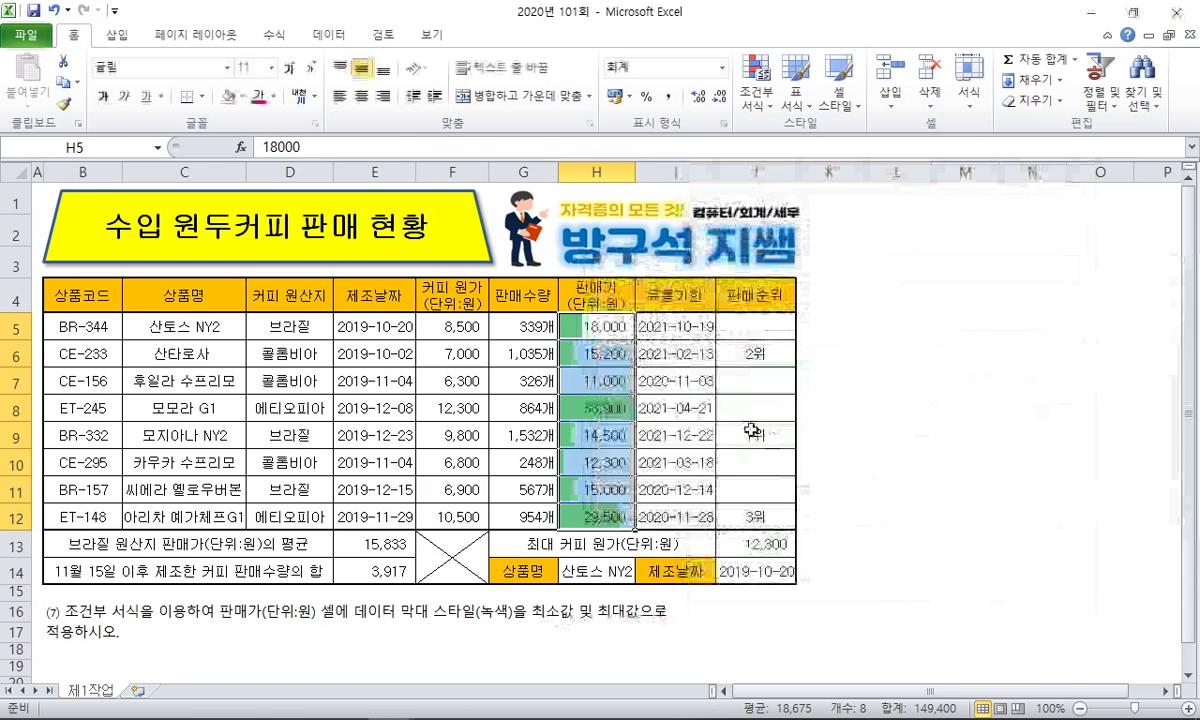
Step: Add a new worksheet after 제1작업 and rename it 제2작업
click(597, 381)
click(139, 691)
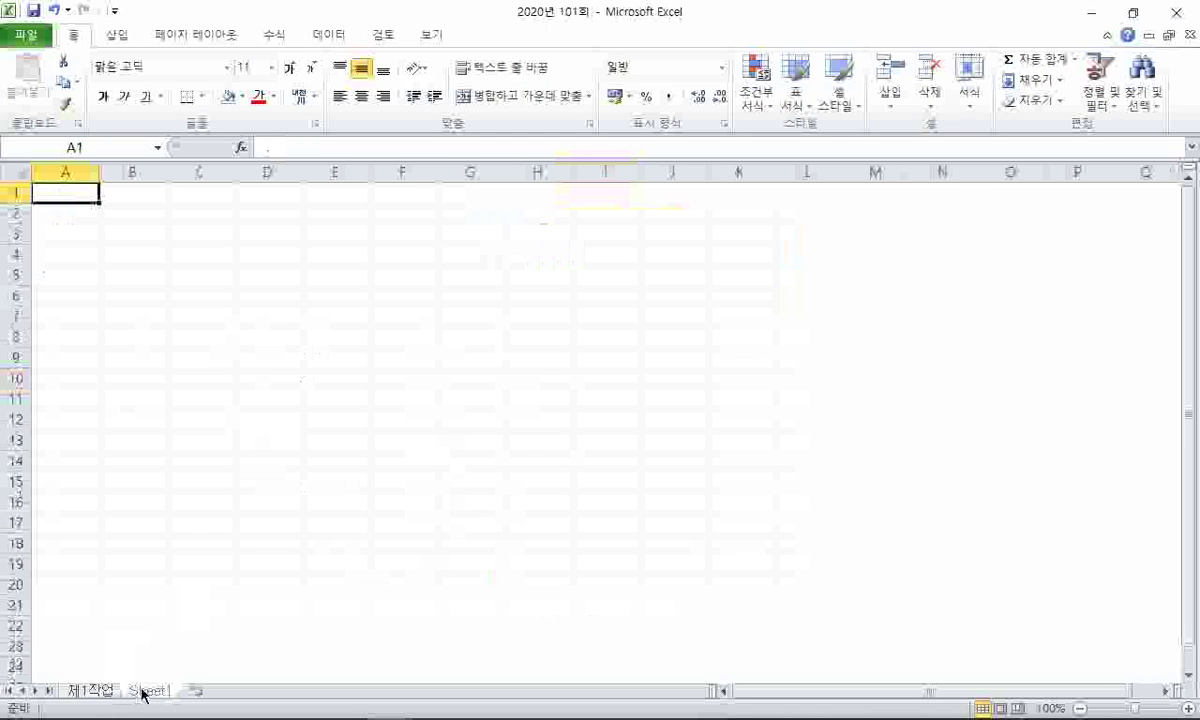
double_click(142, 691)
text(제2작)
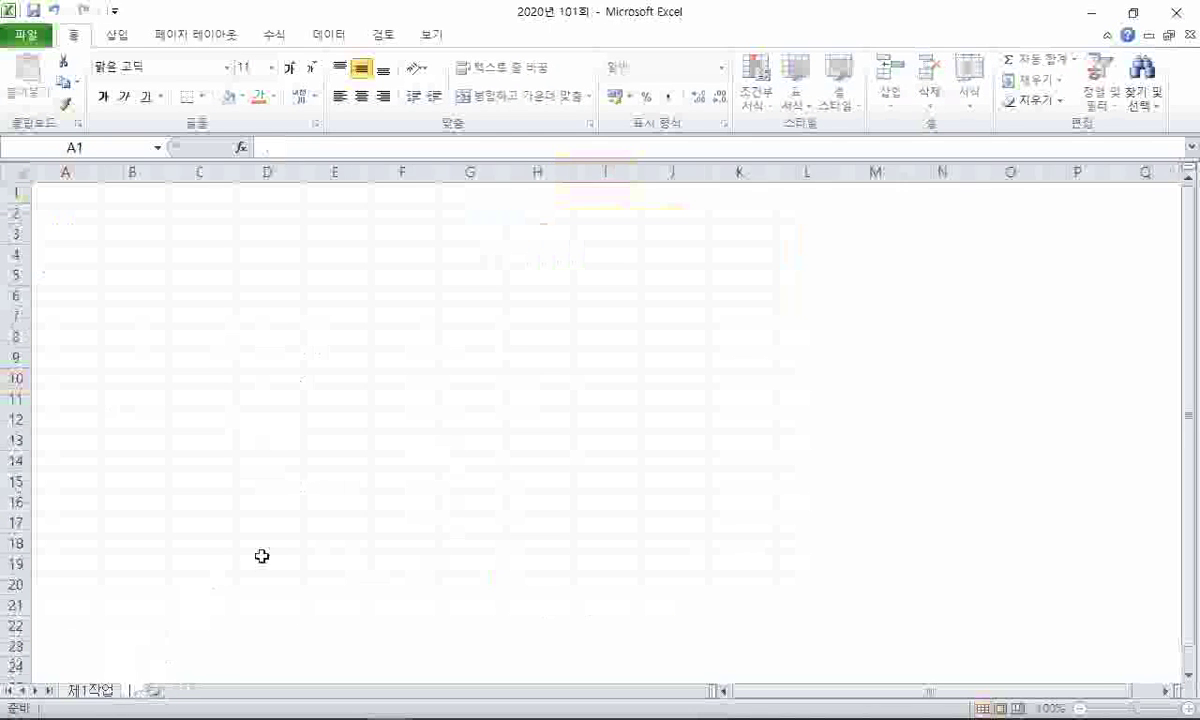
text(업)
key(Return)
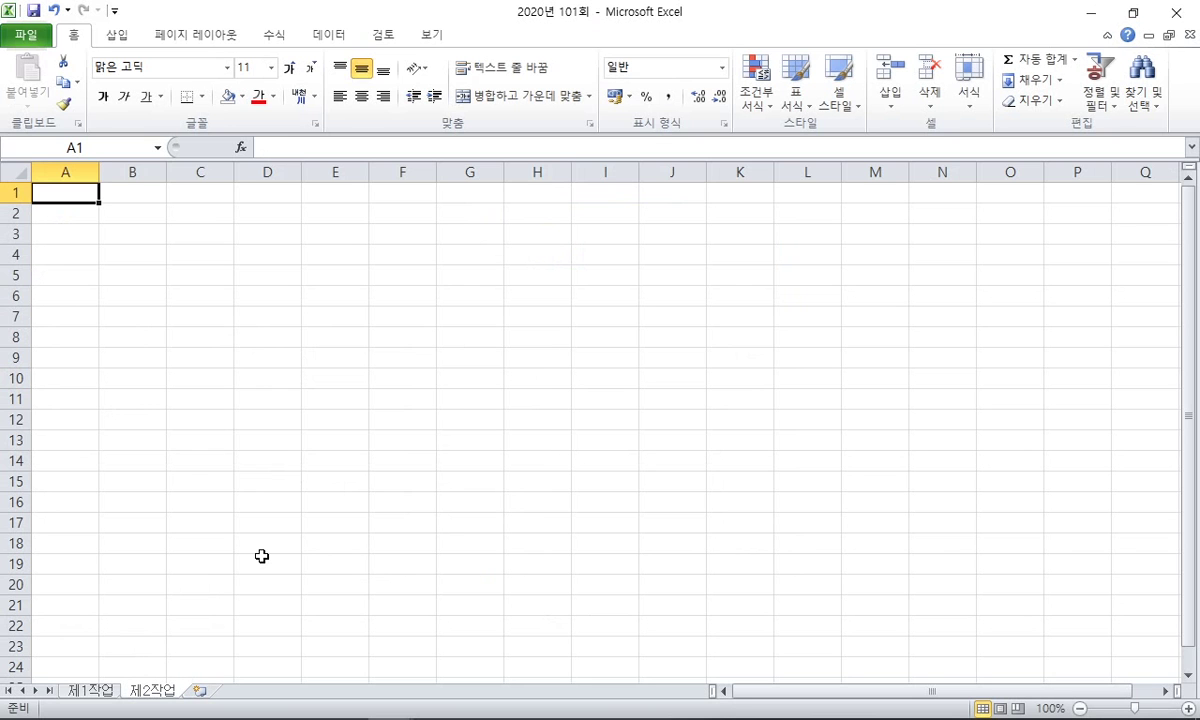
Step: Restore and shorten the workbook window, bring up the exam PDF beneath it, and highlight the B4:H12 copy instruction
click(1132, 13)
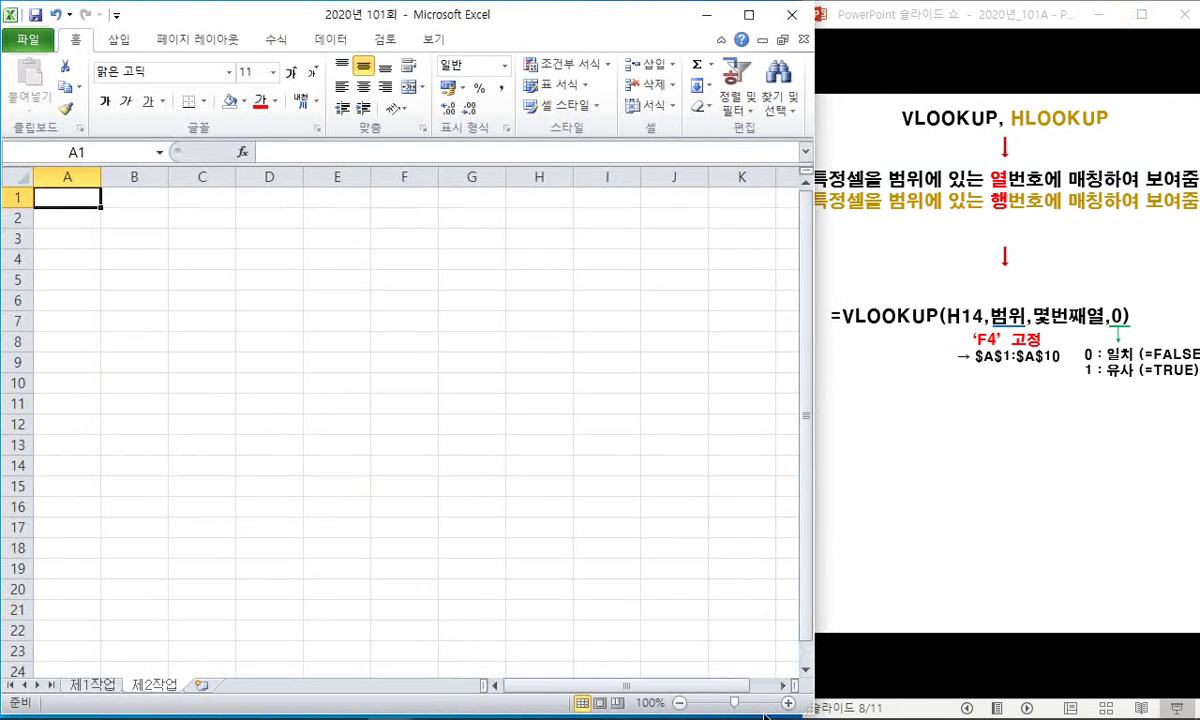
drag(762, 710, 756, 522)
click(740, 578)
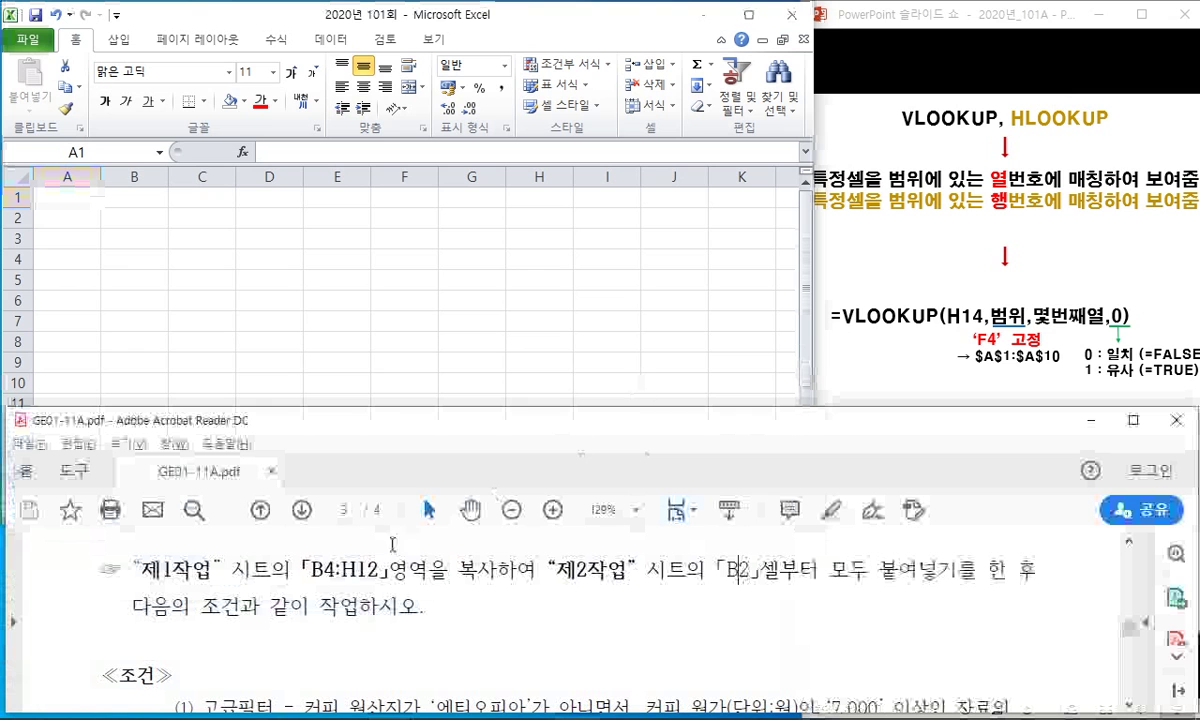
drag(310, 569, 494, 560)
key(alt+Tab)
Step: Copy the range B4:H12 from the 제1작업 sheet and paste it at B2 on the 제2작업 sheet
click(92, 495)
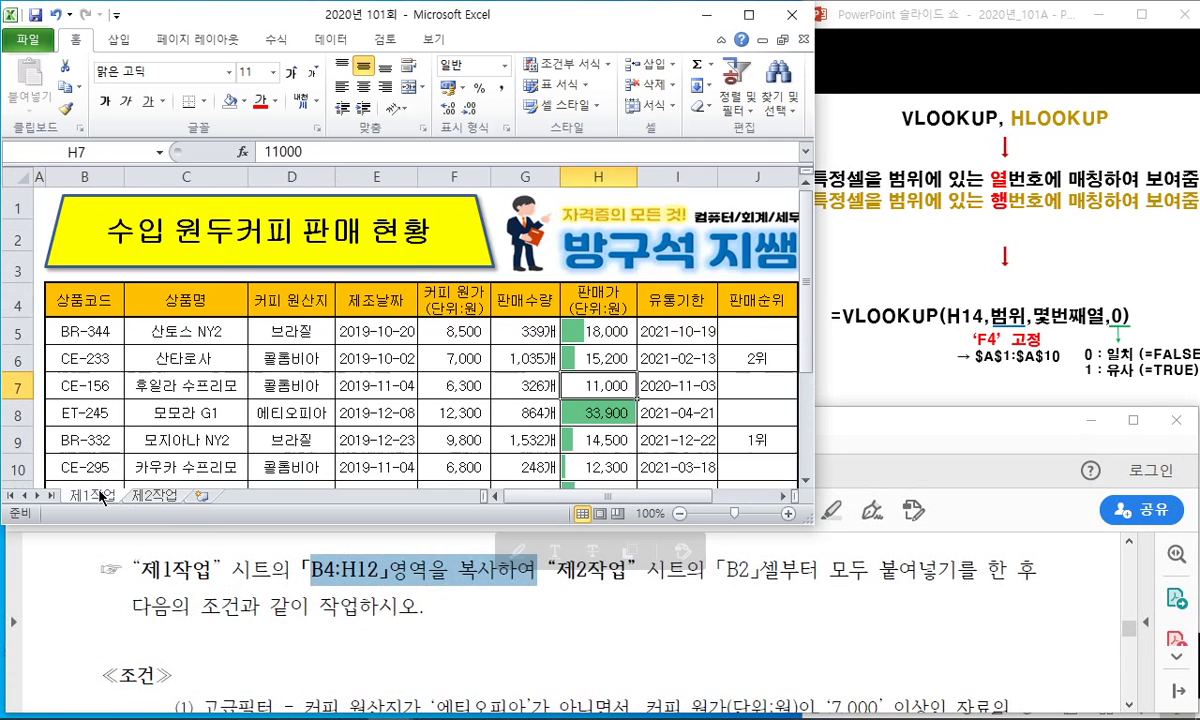
drag(143, 307, 605, 425)
key(ctrl+c)
click(158, 494)
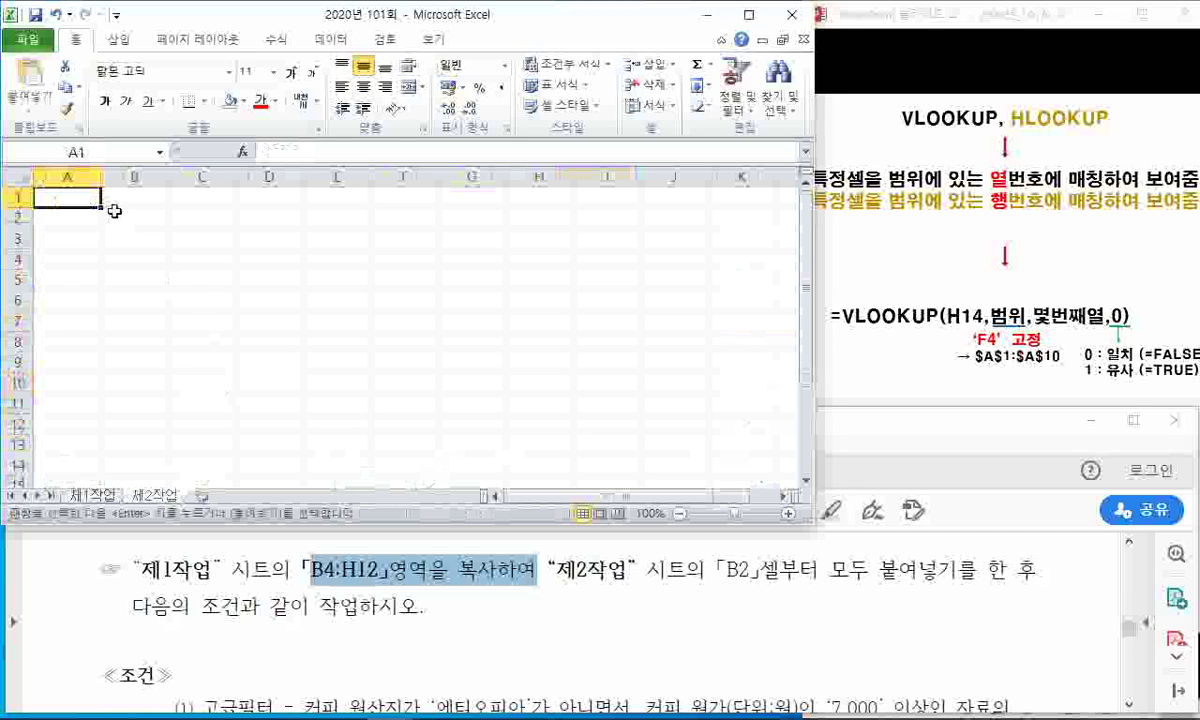
click(145, 224)
key(ctrl+v)
Step: Set the width of column A on the 제2작업 sheet to 1
click(58, 228)
right_click(80, 179)
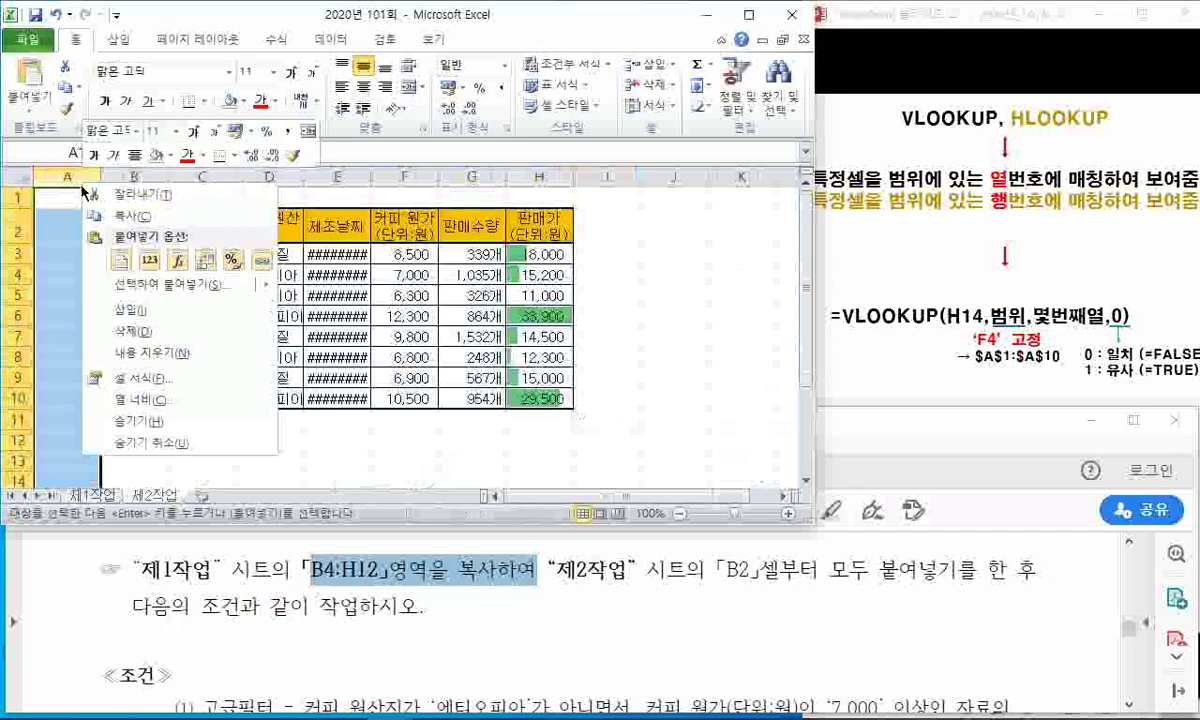
click(140, 399)
text(1)
key(Return)
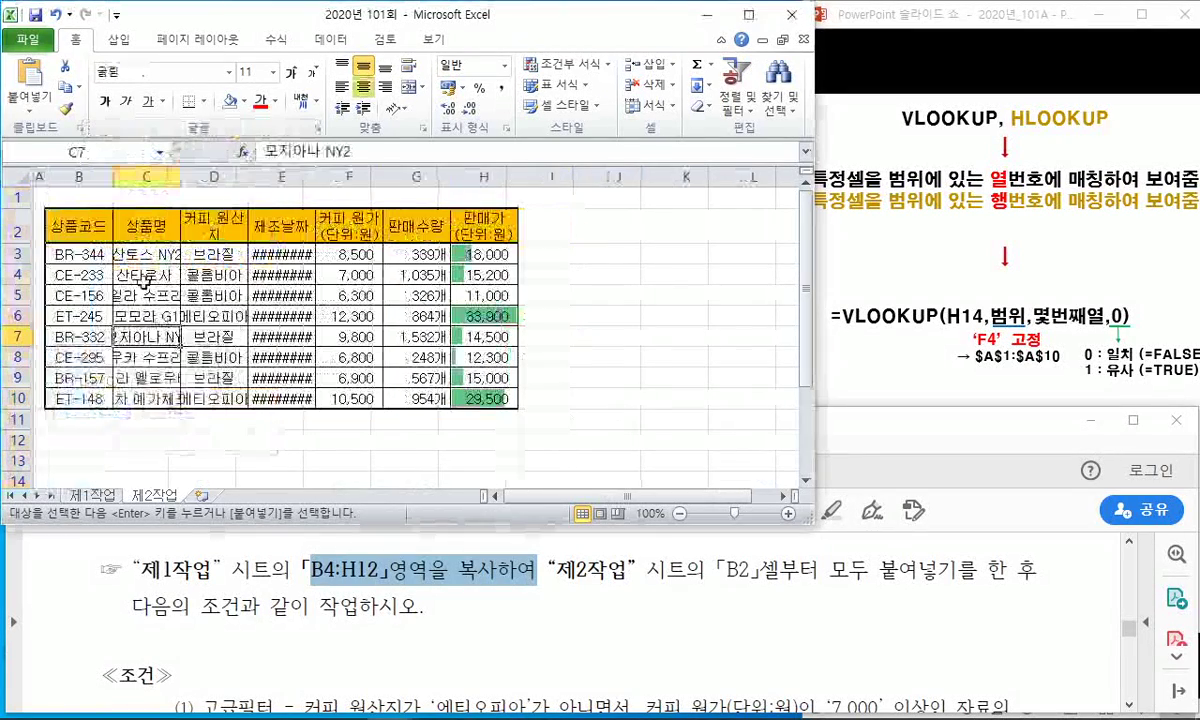
Step: Fit the widths of columns B through H on the 제2작업 sheet to their contents
click(86, 170)
drag(86, 162, 505, 177)
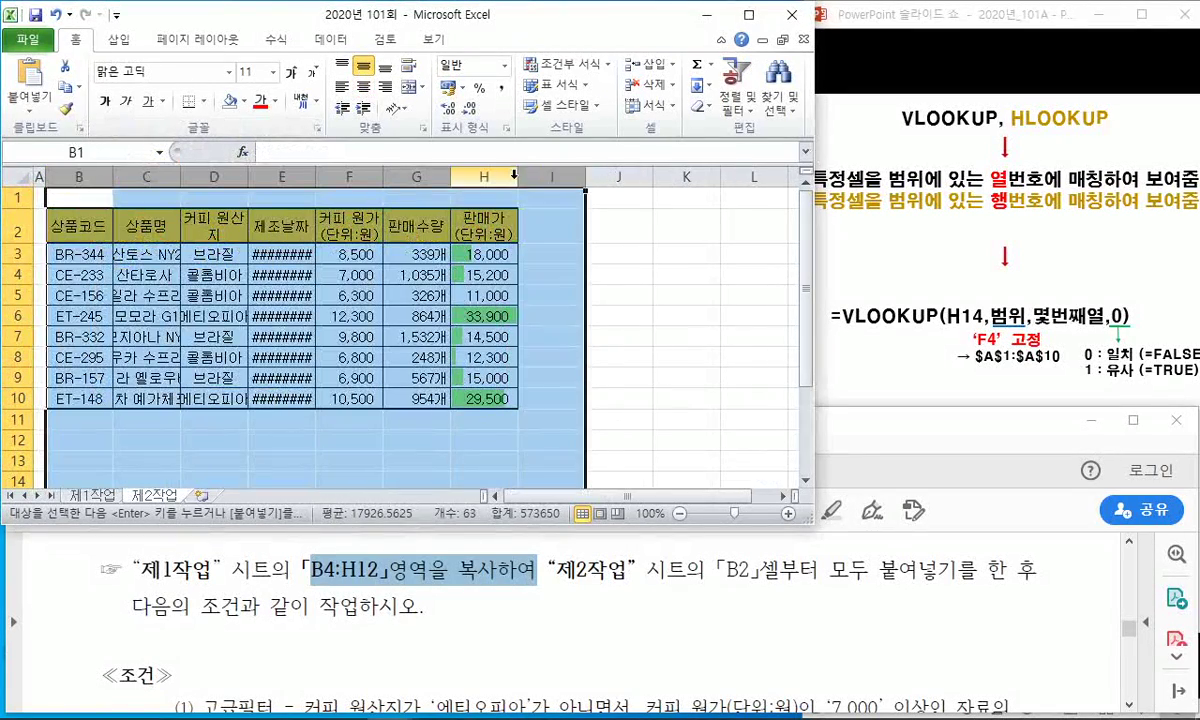
click(508, 177)
drag(78, 177, 630, 177)
click(457, 295)
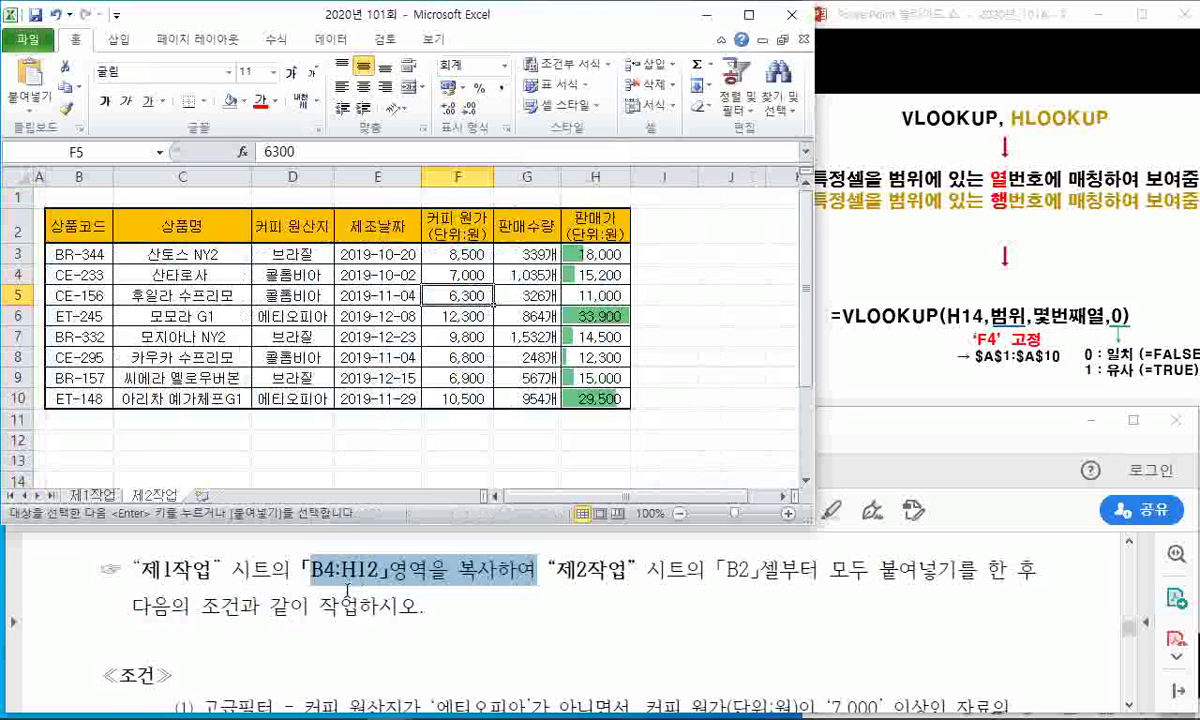
Step: Bring up the 고급필터 conditions in the PDF, resize the slide show window, show its 고급필터 slide, and return to the workbook
click(410, 553)
scroll(410, 553, down, 3)
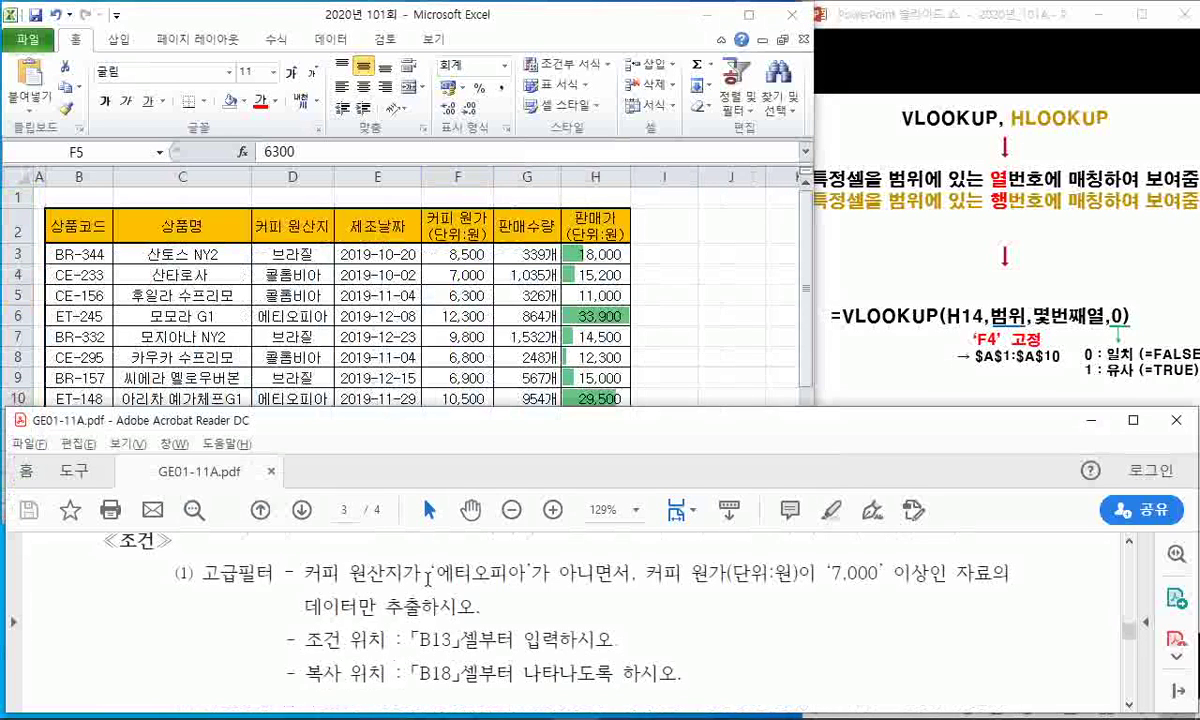
click(890, 335)
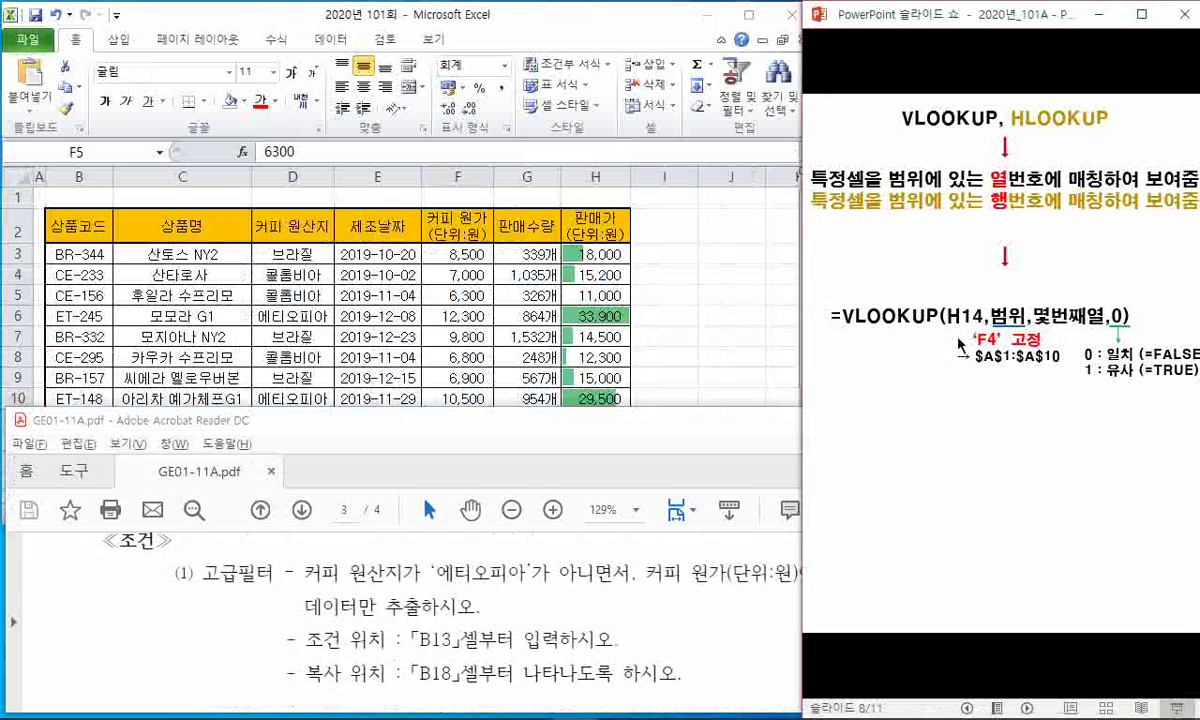
mouse_move(1027, 5)
mouse_down()
mouse_move(1030, 260)
mouse_move(1030, 26)
mouse_up()
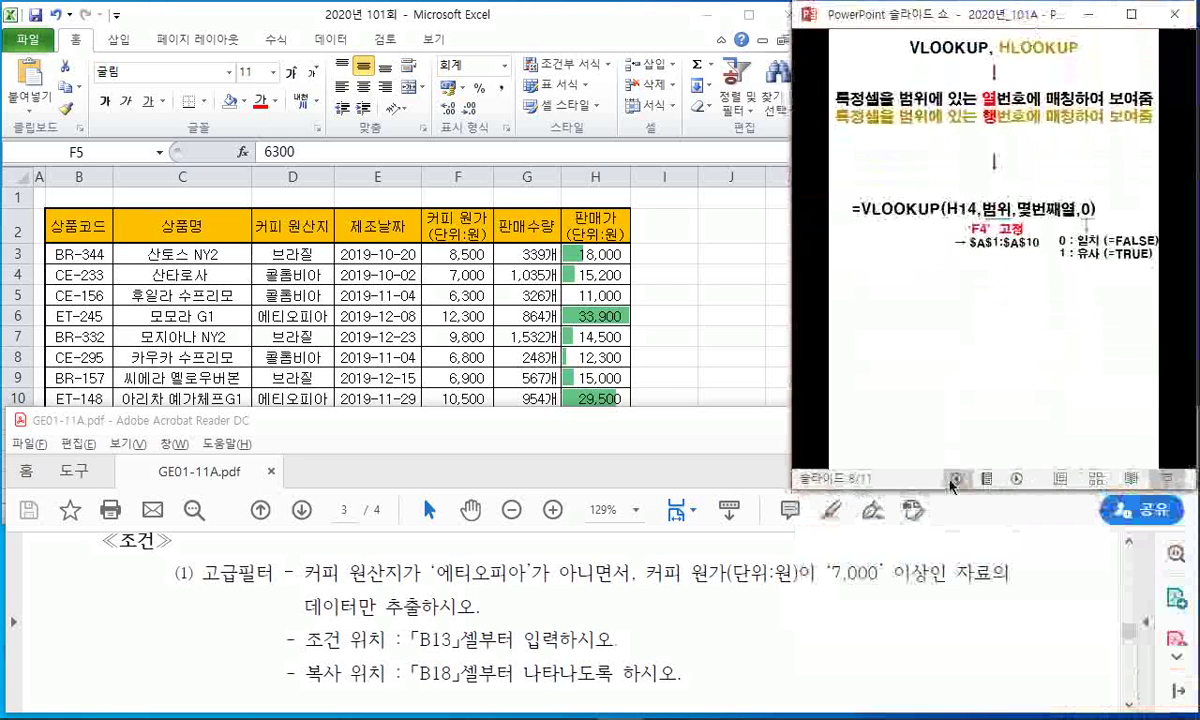
drag(900, 490, 941, 564)
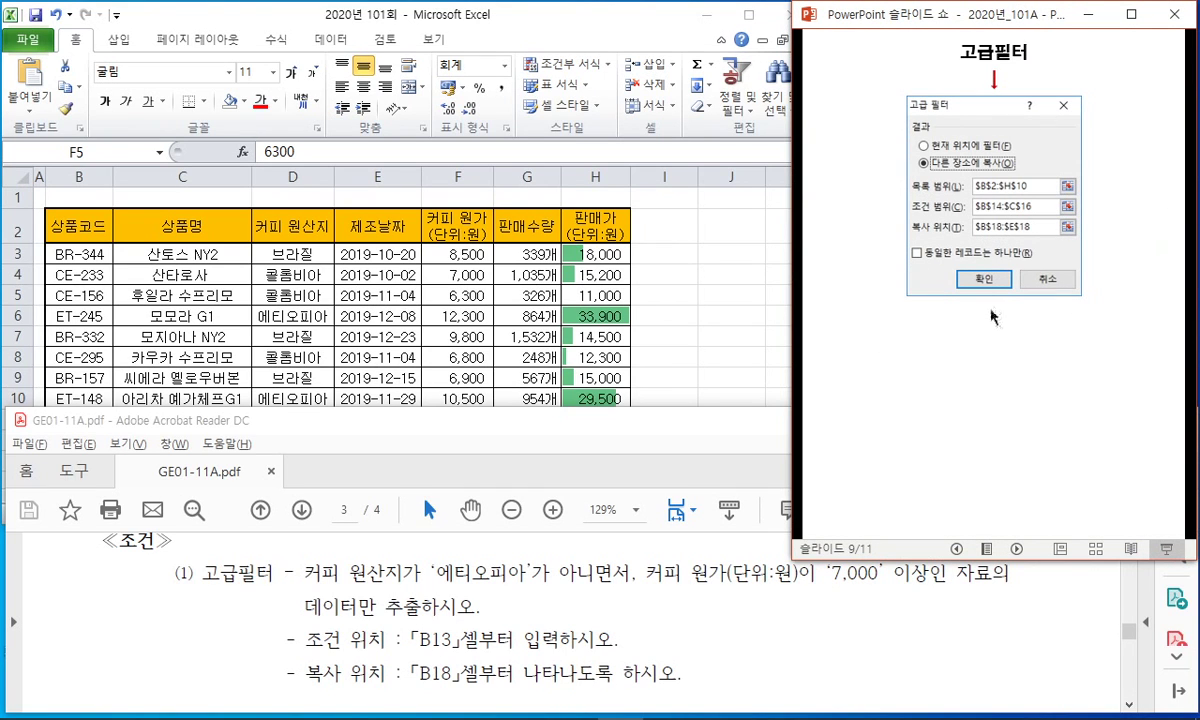
click(455, 292)
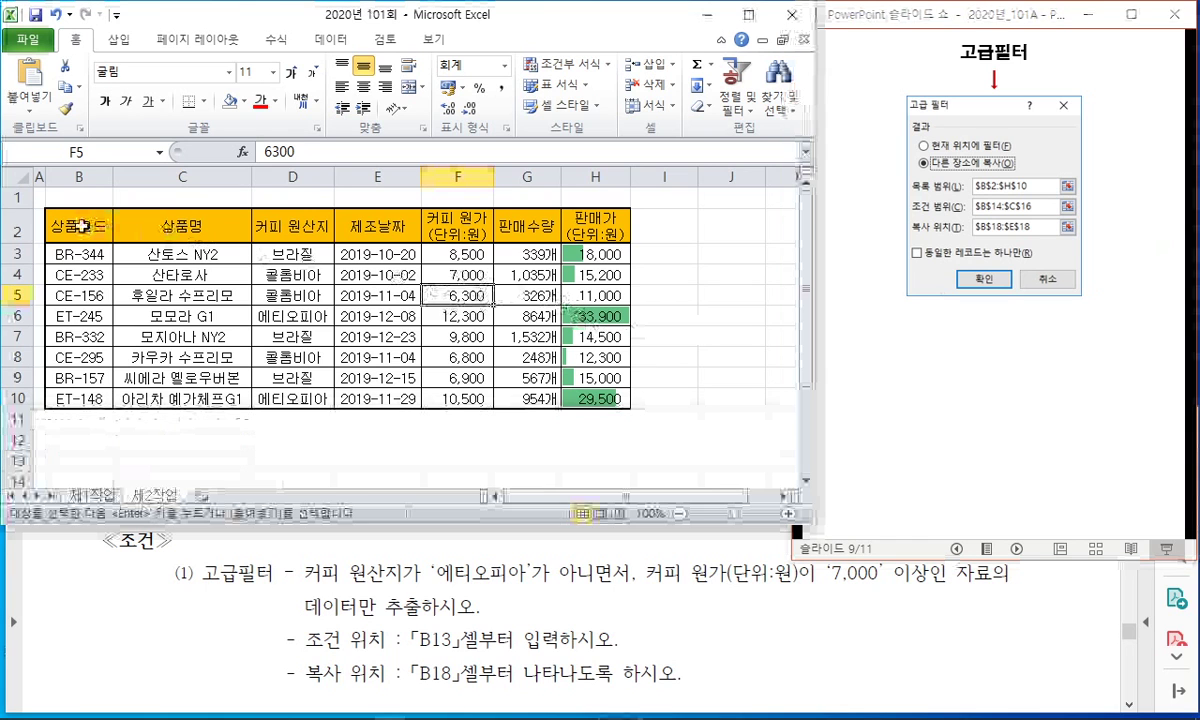
Step: Open Advanced Filter for the table range B2:H10 and move its dialog over the sheet
drag(80, 218, 626, 405)
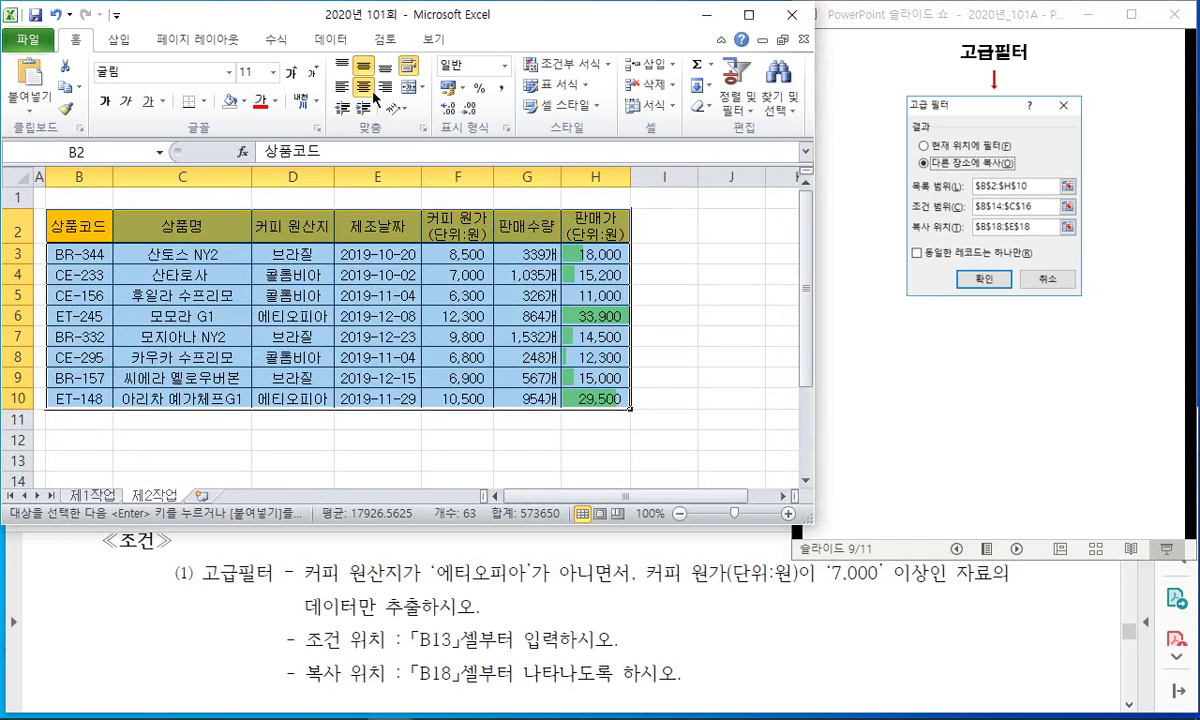
click(339, 42)
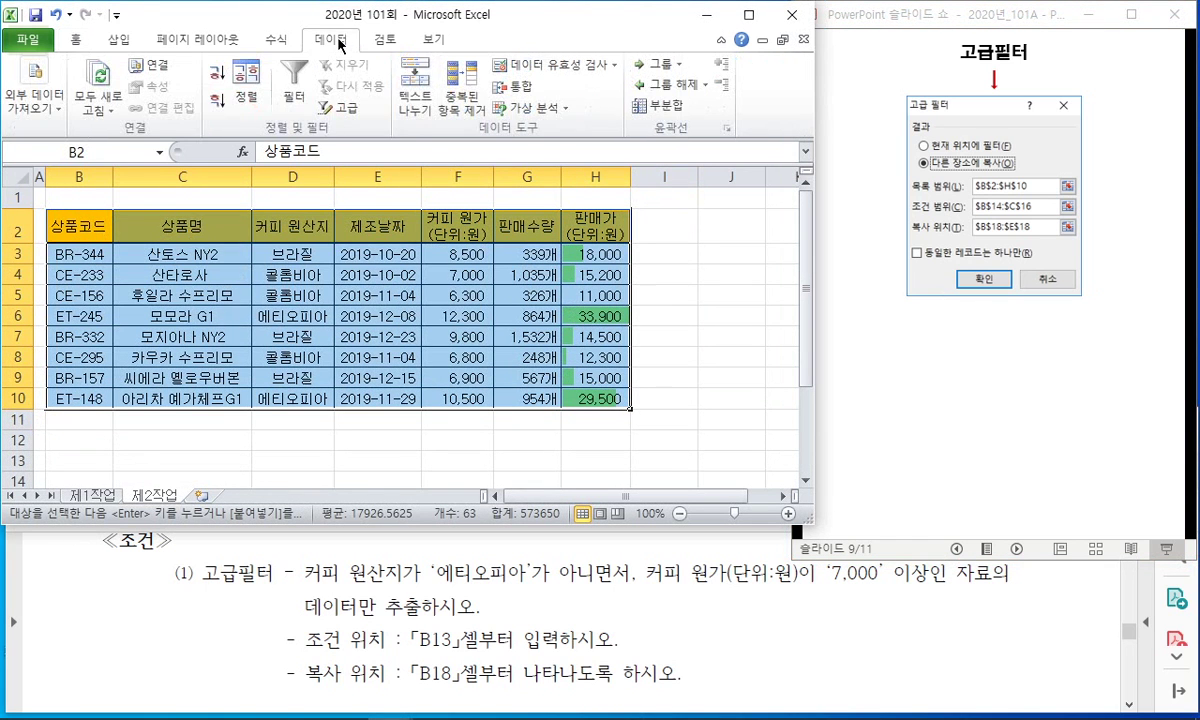
click(363, 123)
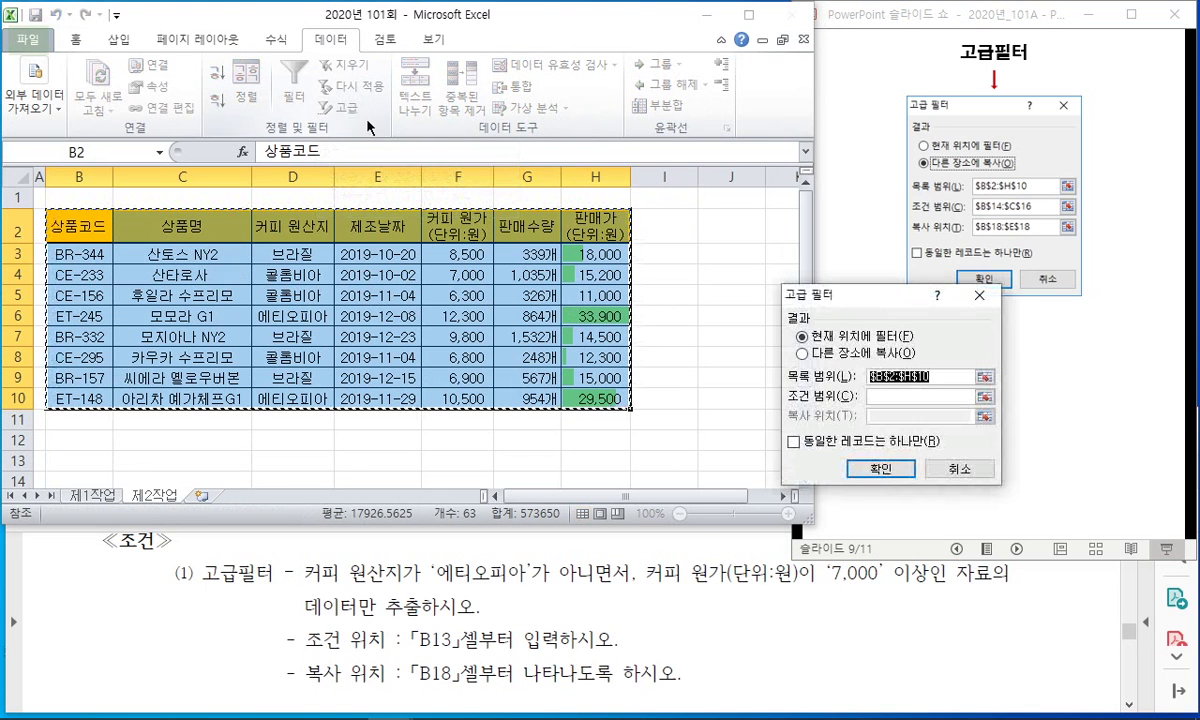
drag(868, 300, 632, 246)
Step: Switch to the PowerPoint slide show and reveal the highlights for the copy-to-another-location option, list range and criteria range
click(834, 258)
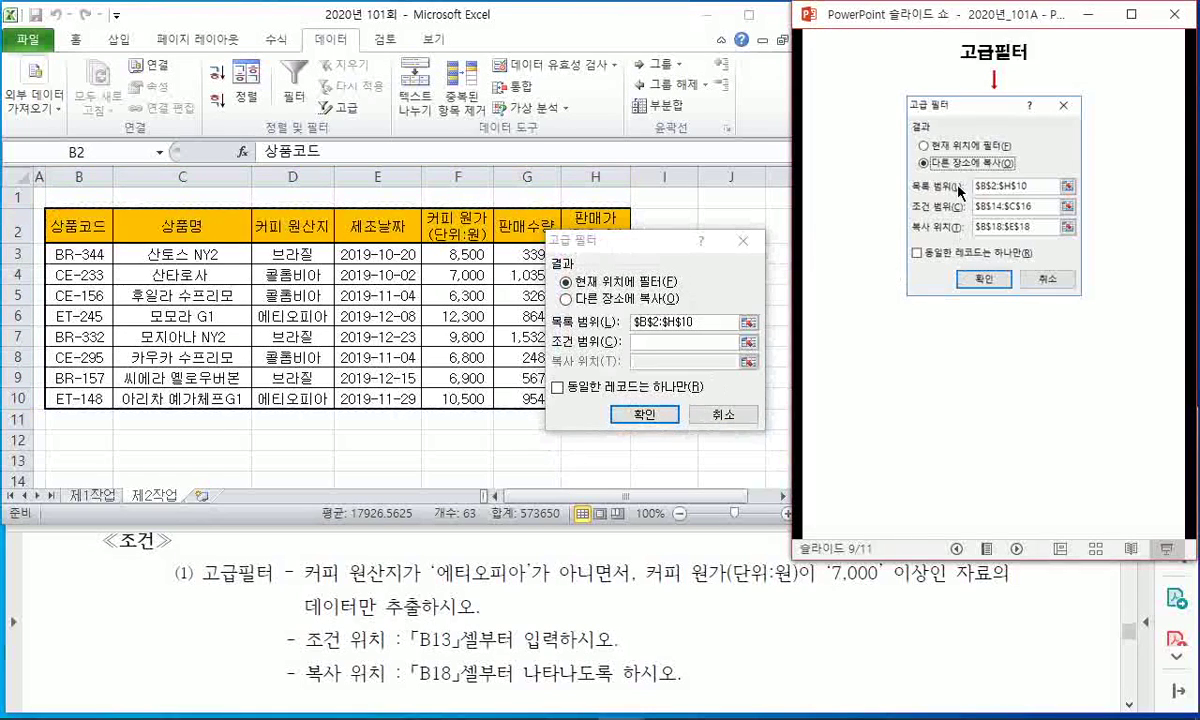
click(915, 367)
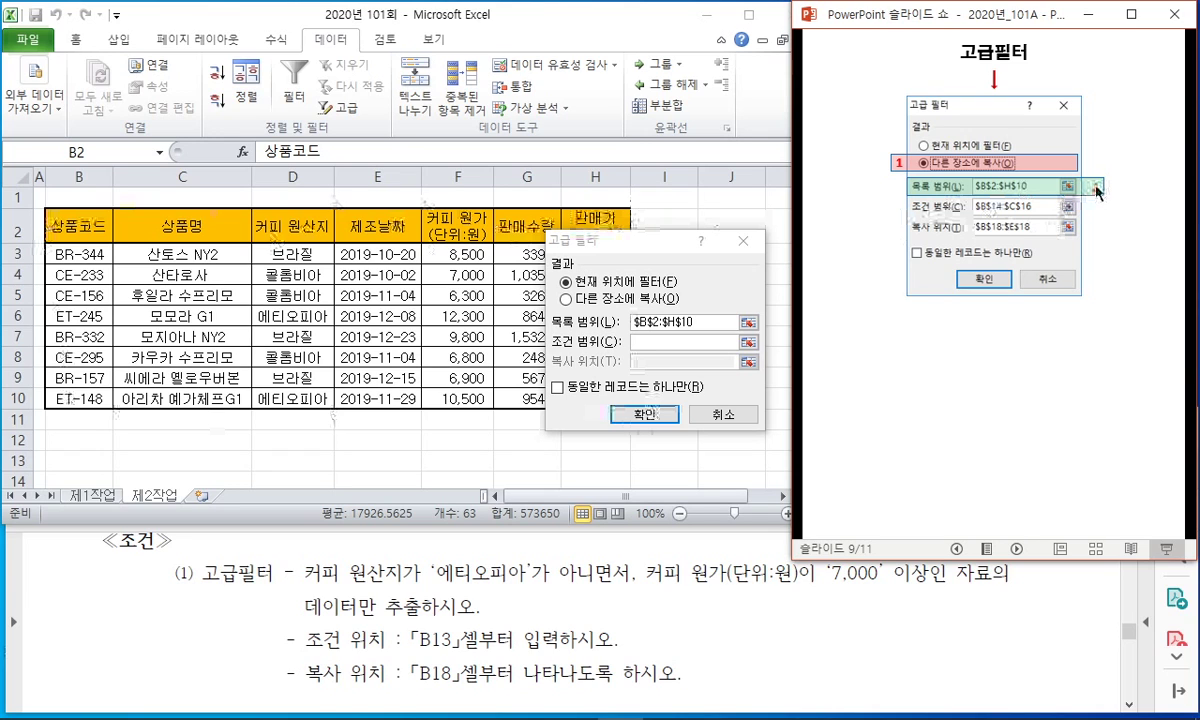
click(1032, 206)
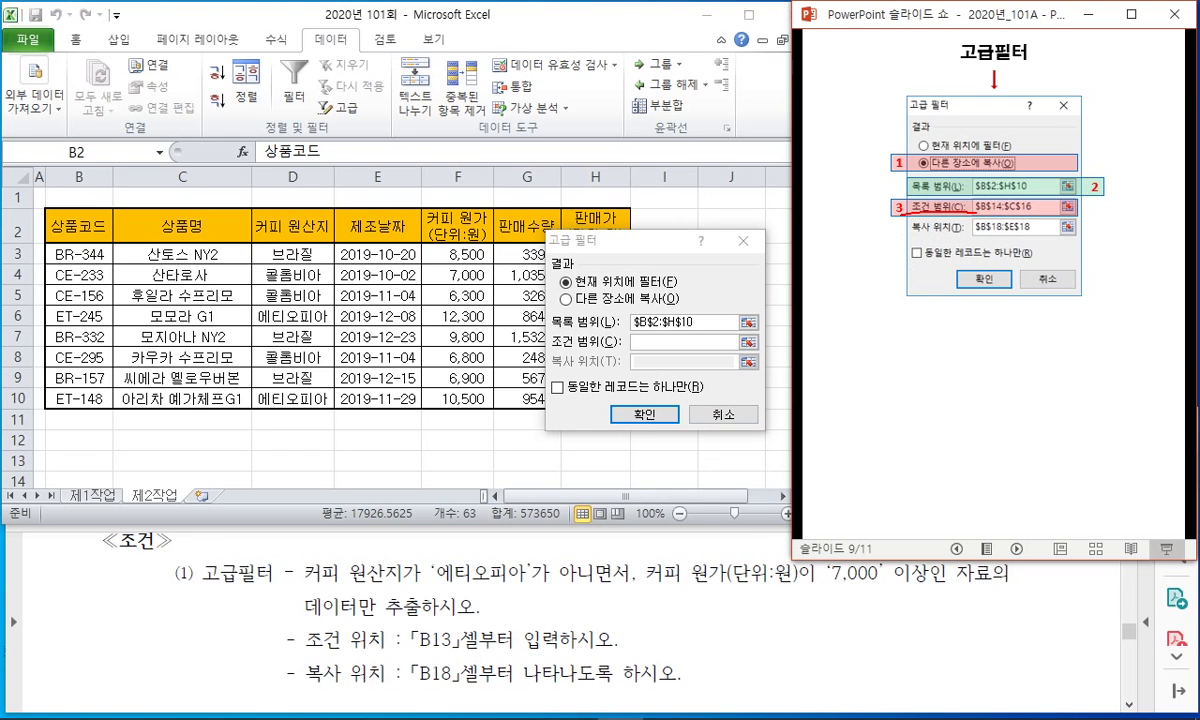
Step: Underline the exercise's criteria and copy location lines, circle B13 and B18, mark the slide's copy-to range, and clear the marks
drag(300, 660, 607, 651)
mouse_move(456, 655)
mouse_down()
mouse_move(440, 608)
mouse_move(430, 660)
mouse_up()
drag(910, 238, 1103, 240)
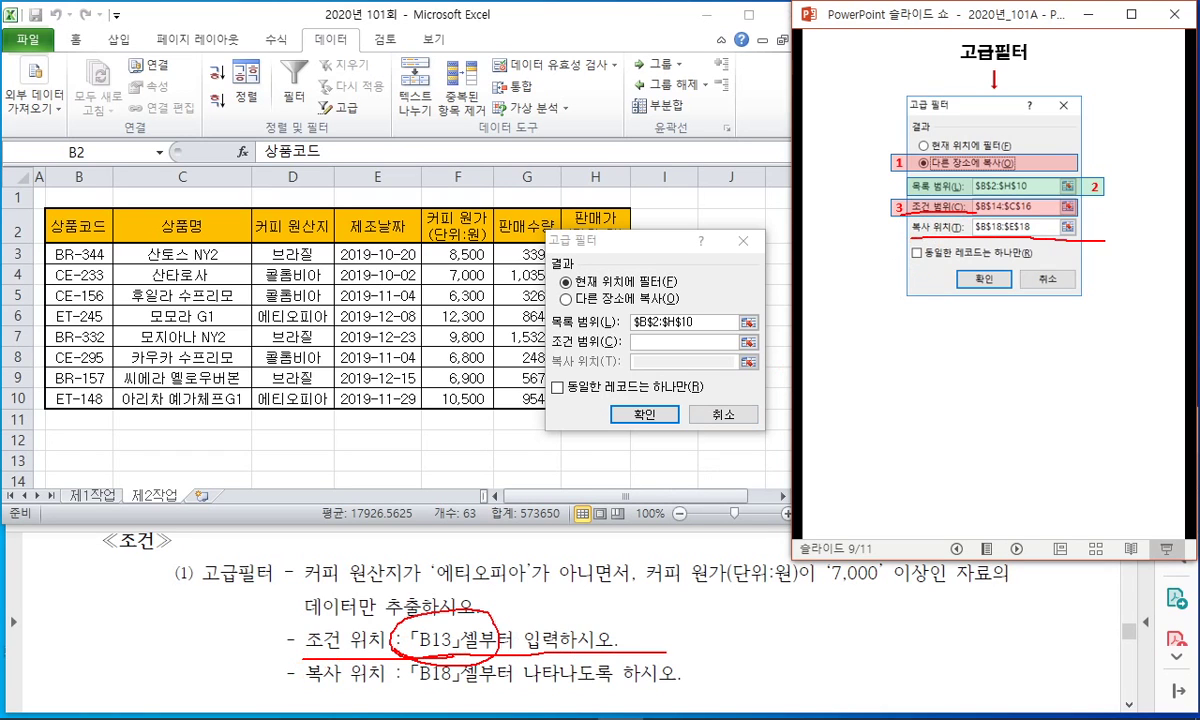
drag(310, 690, 684, 691)
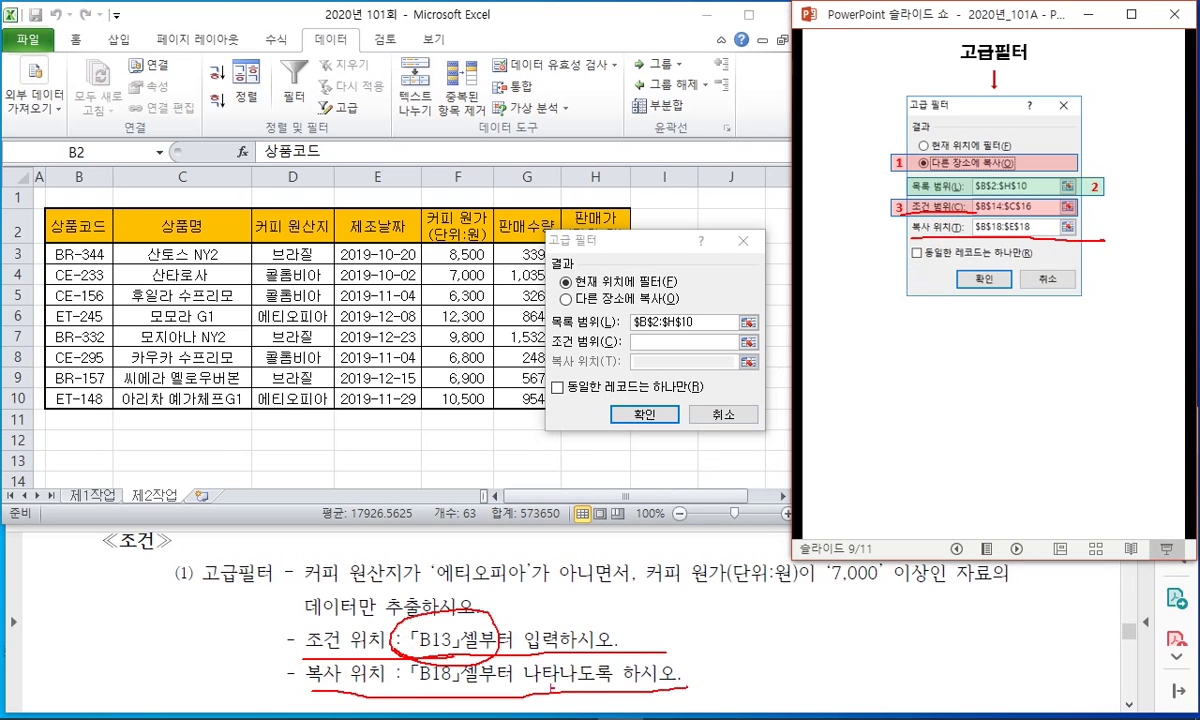
mouse_move(472, 690)
mouse_down()
mouse_move(381, 682)
mouse_move(478, 692)
mouse_up()
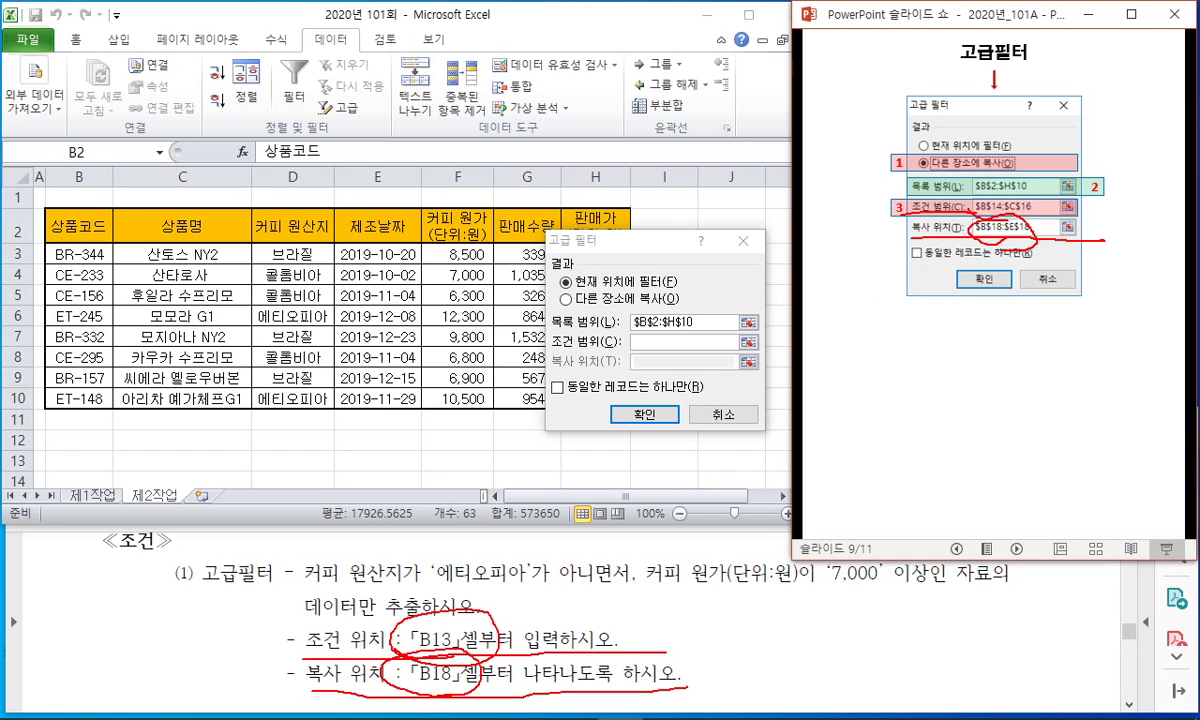
key(Escape)
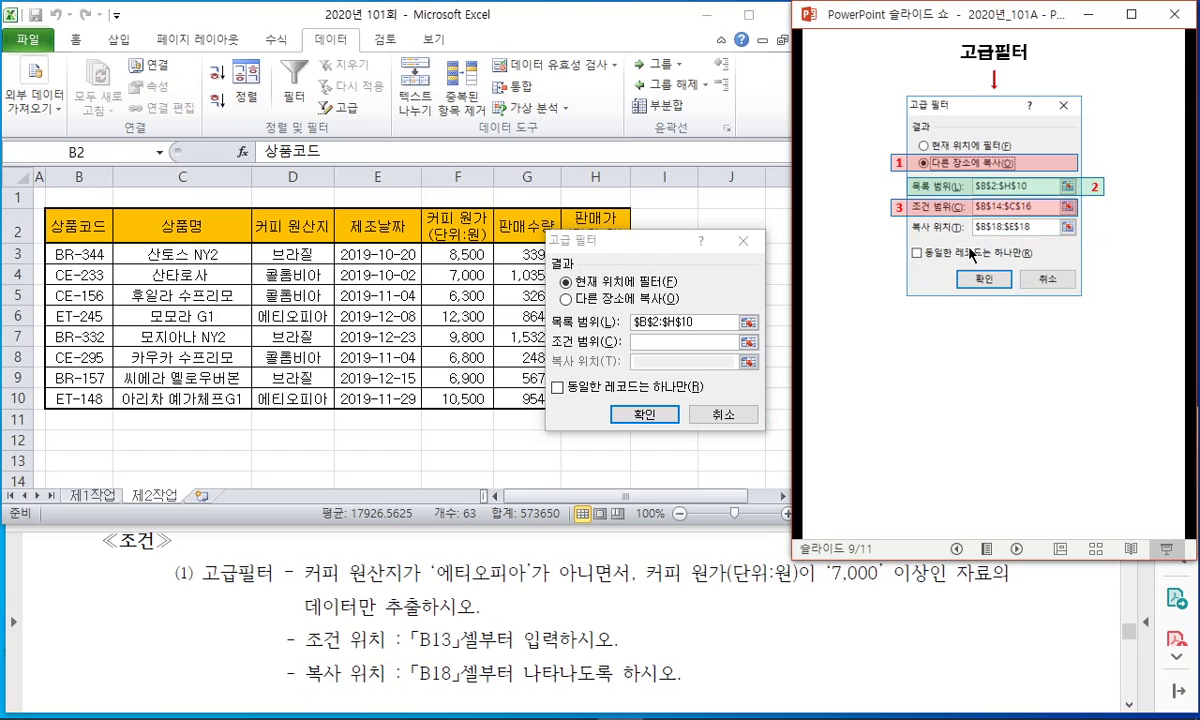
Step: Reveal the copy-to highlight and the And condition example, underline its description, and end the slide show
click(968, 254)
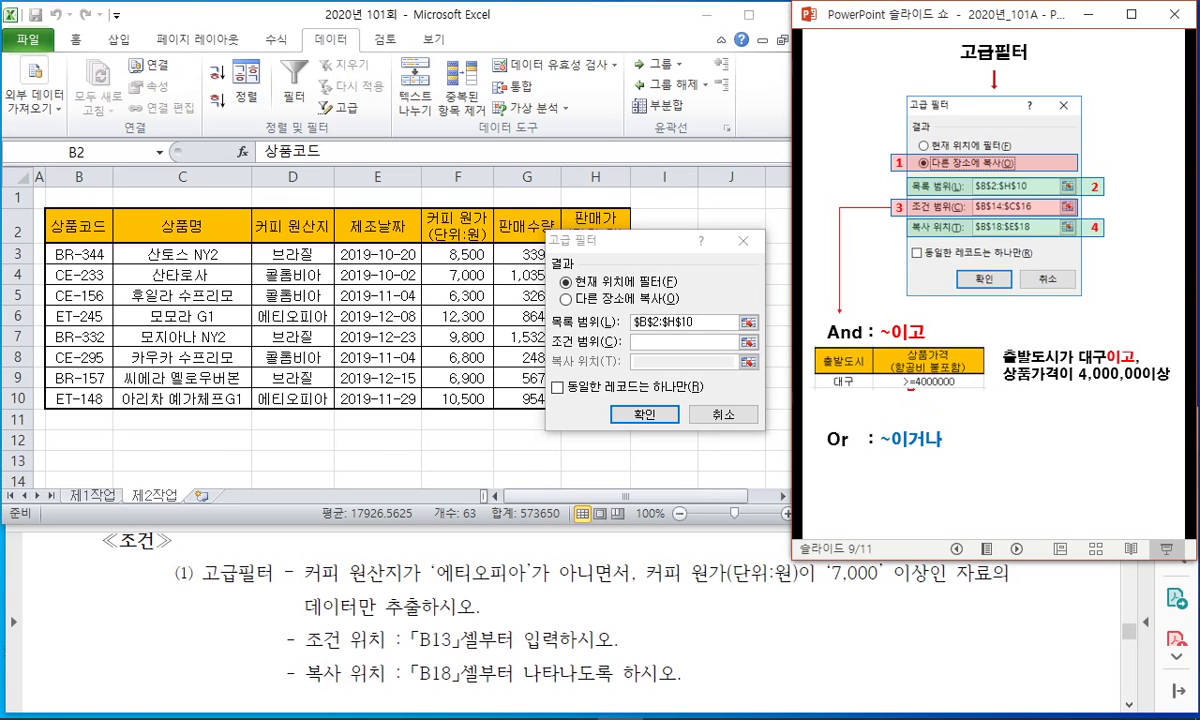
drag(1064, 383, 1140, 381)
key(e)
key(Escape)
Step: Correct the amount in the And and Or example descriptions on slide 9 to 4,000,000이상
scroll(1030, 412, down, 2)
click(861, 357)
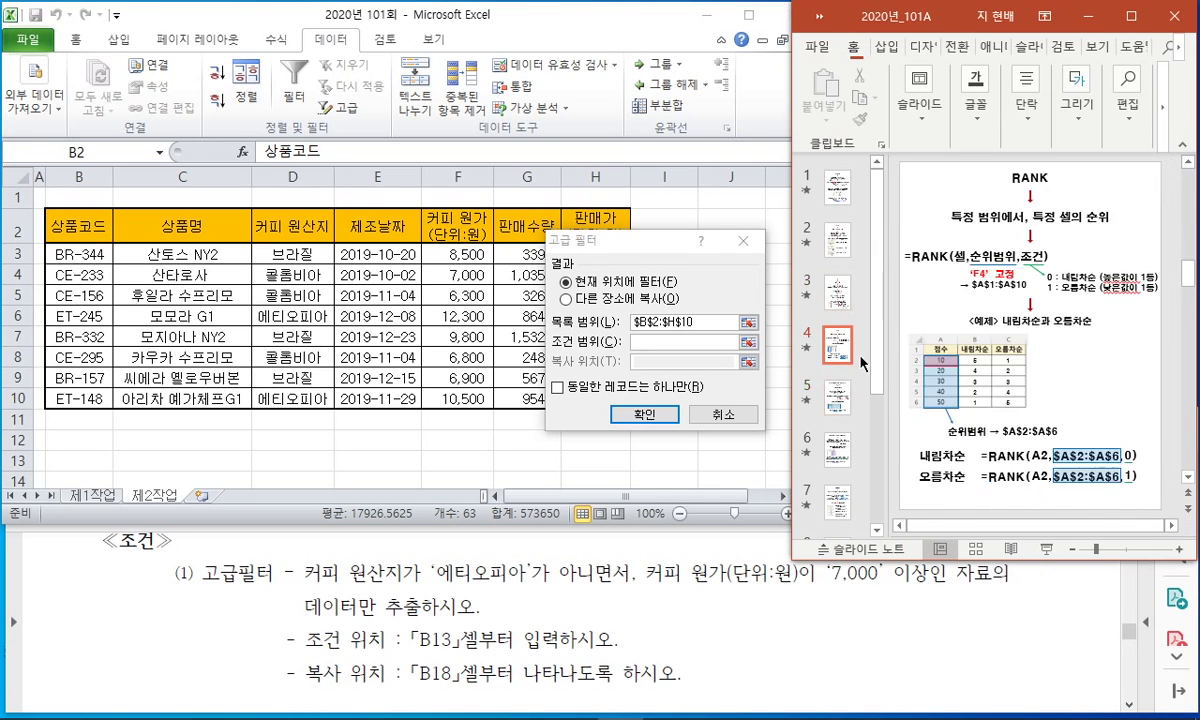
scroll(861, 362, down, 2)
click(840, 465)
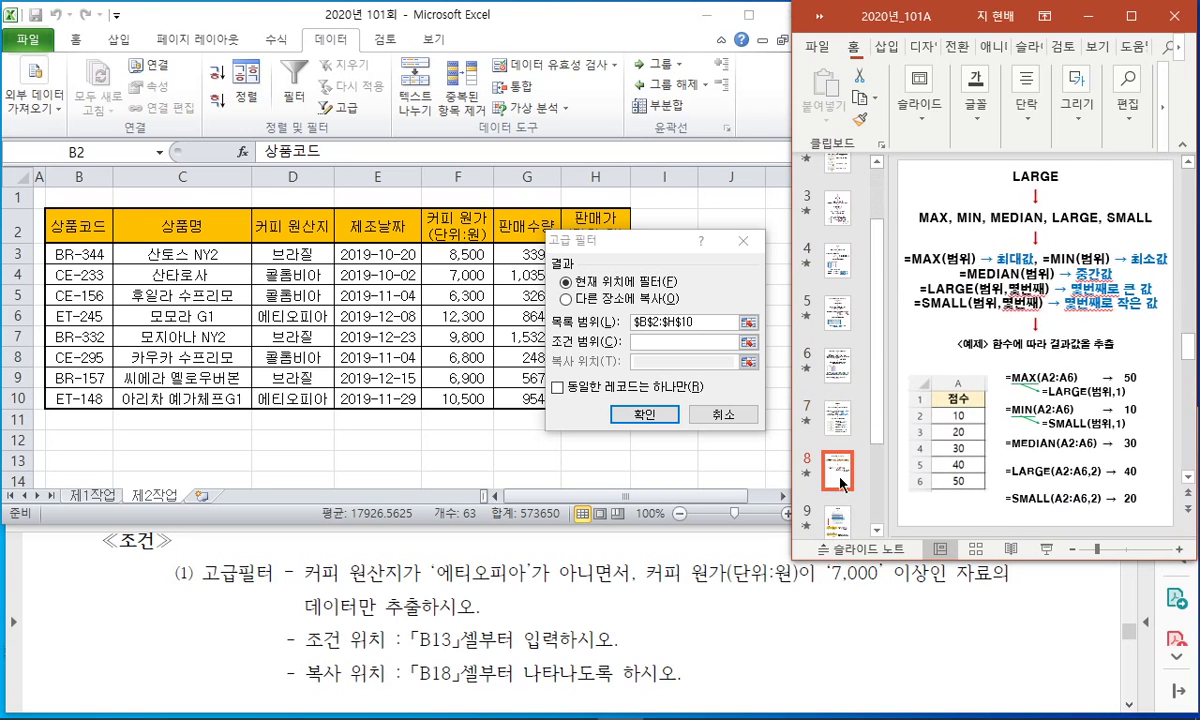
click(837, 512)
click(1112, 406)
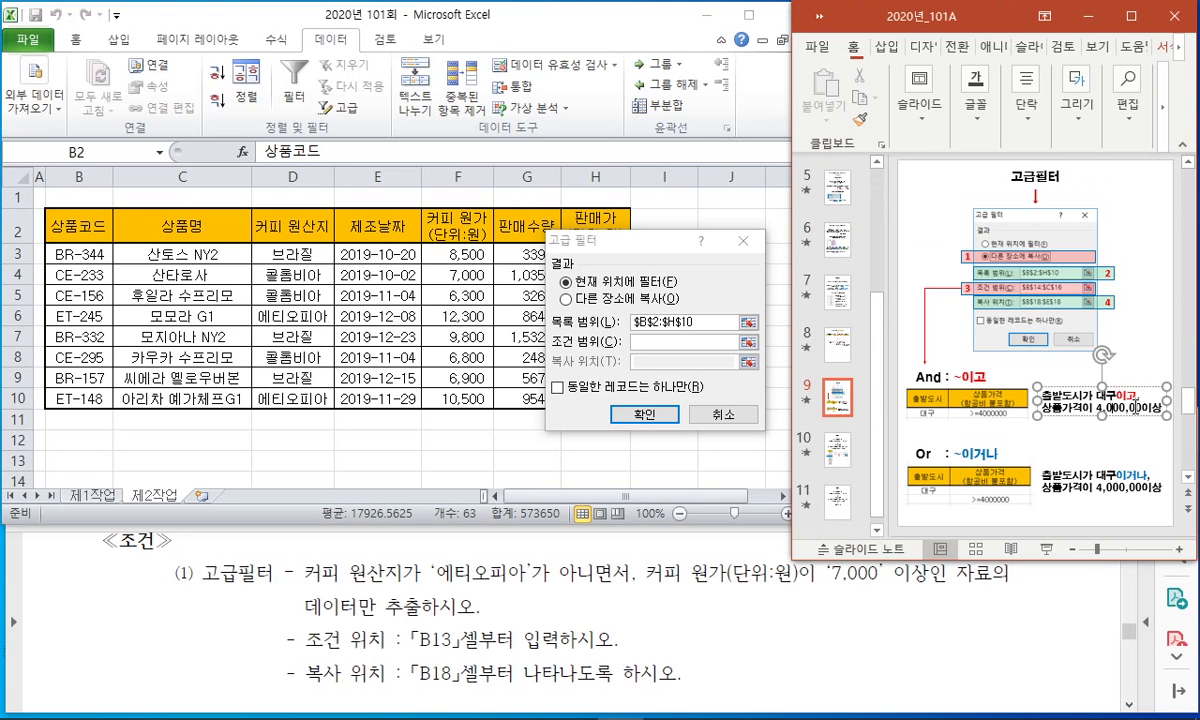
text(0)
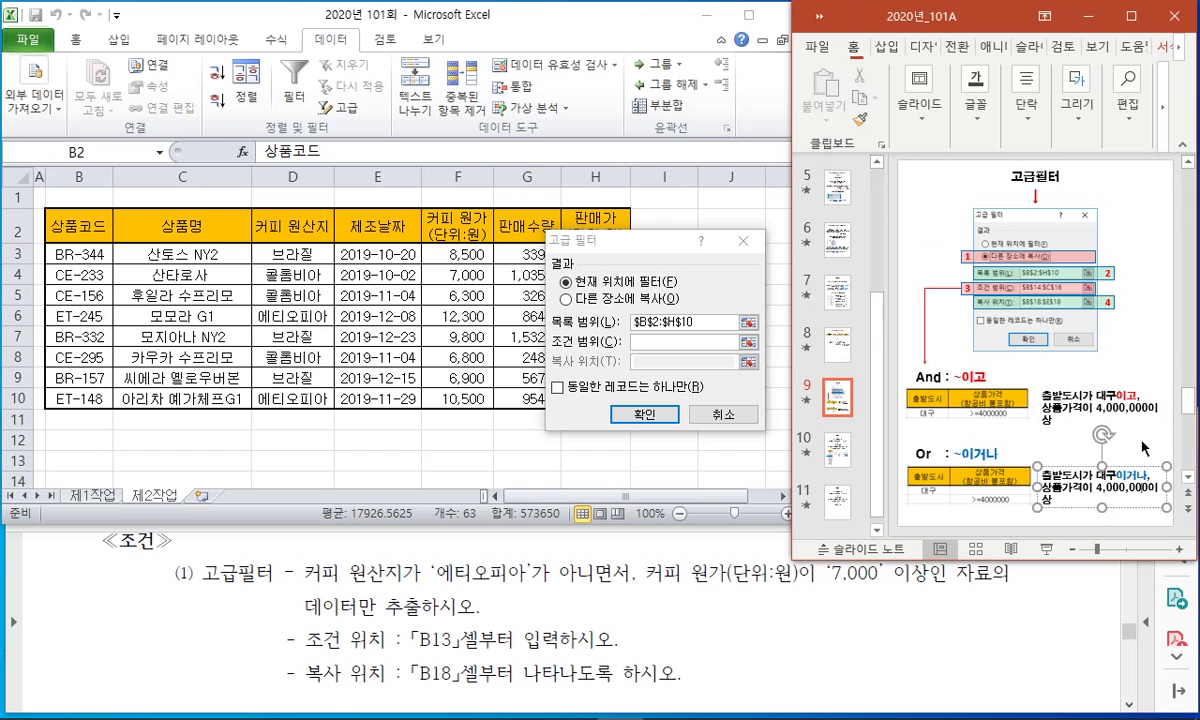
Step: Widen the And and Or description text boxes so each amount fits on one line, and restart the slide show from this slide
mouse_move(1031, 406)
mouse_down()
mouse_move(972, 390)
mouse_move(1028, 406)
mouse_up()
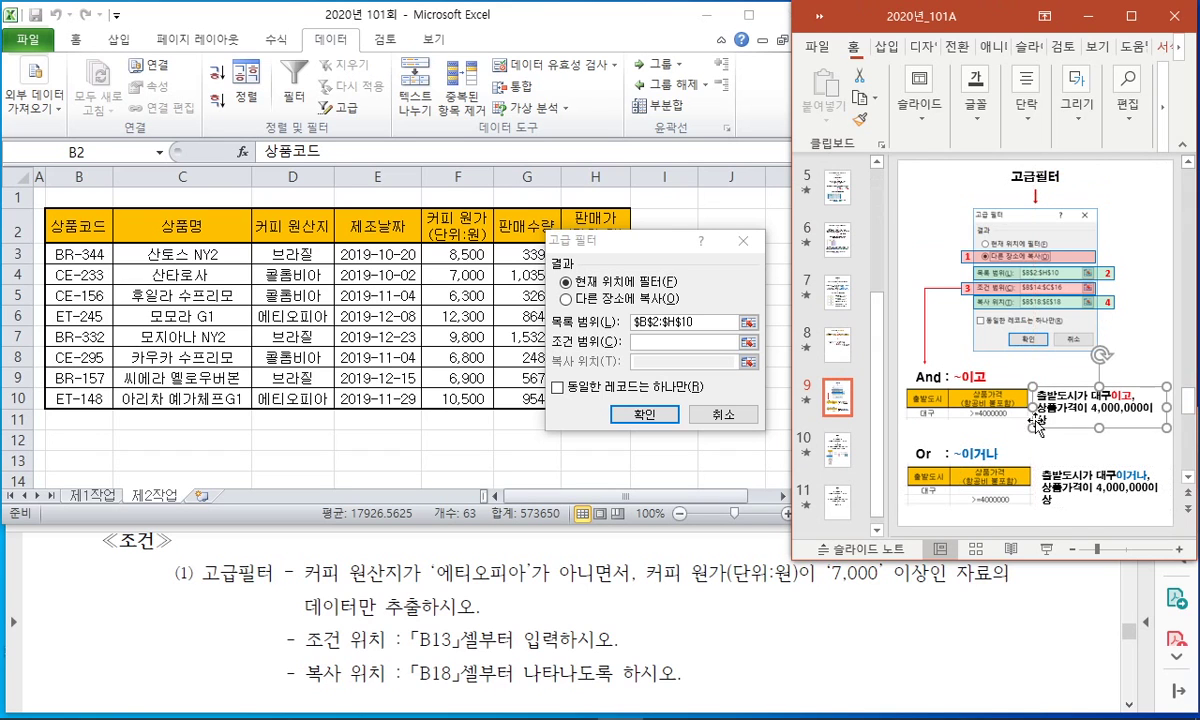
ctrl+click(1050, 469)
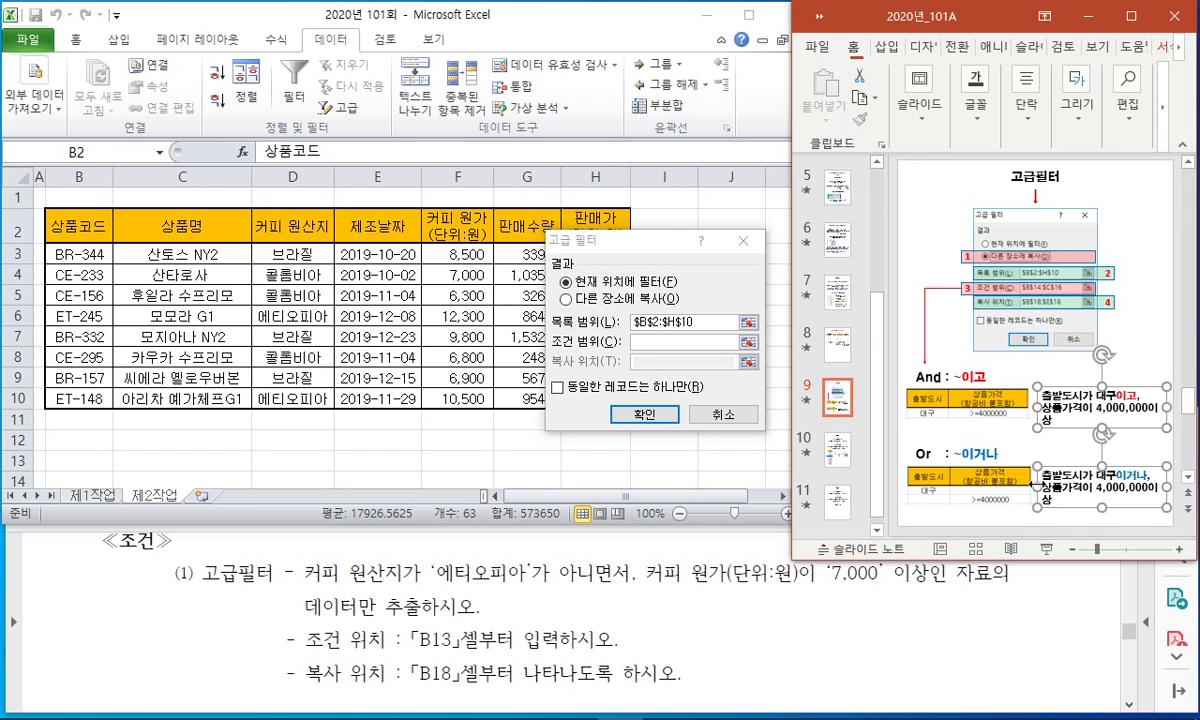
drag(1037, 485, 1027, 484)
click(1071, 443)
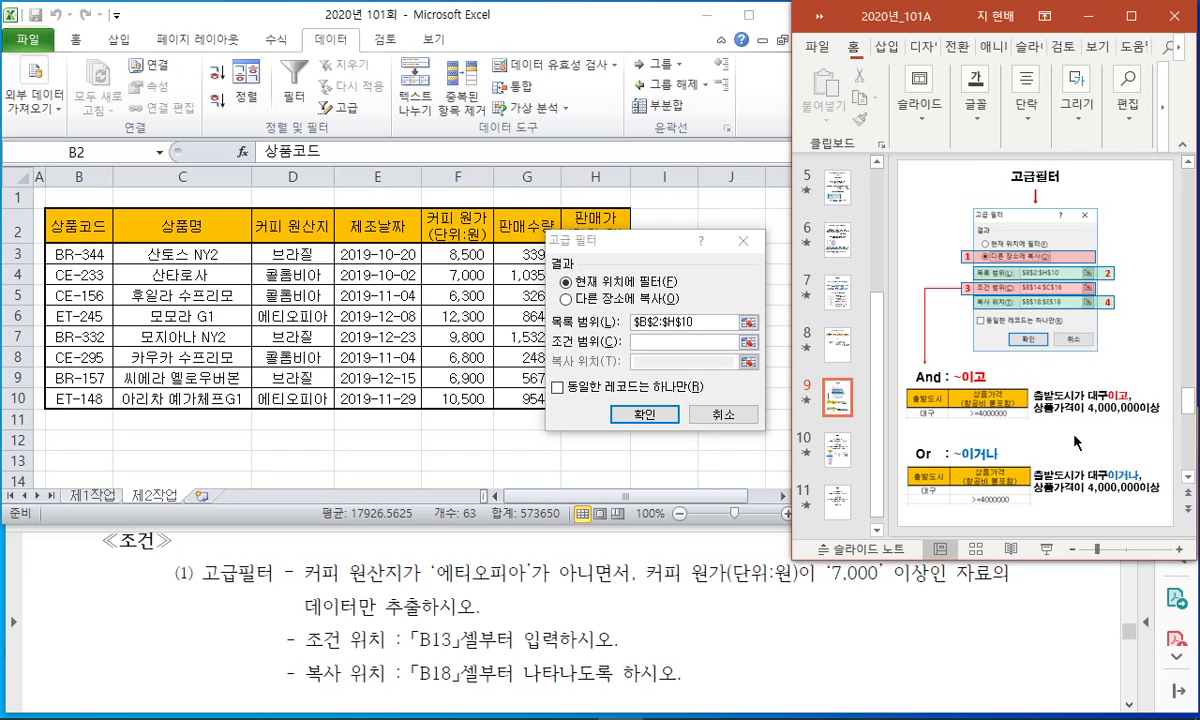
key(shift+F5)
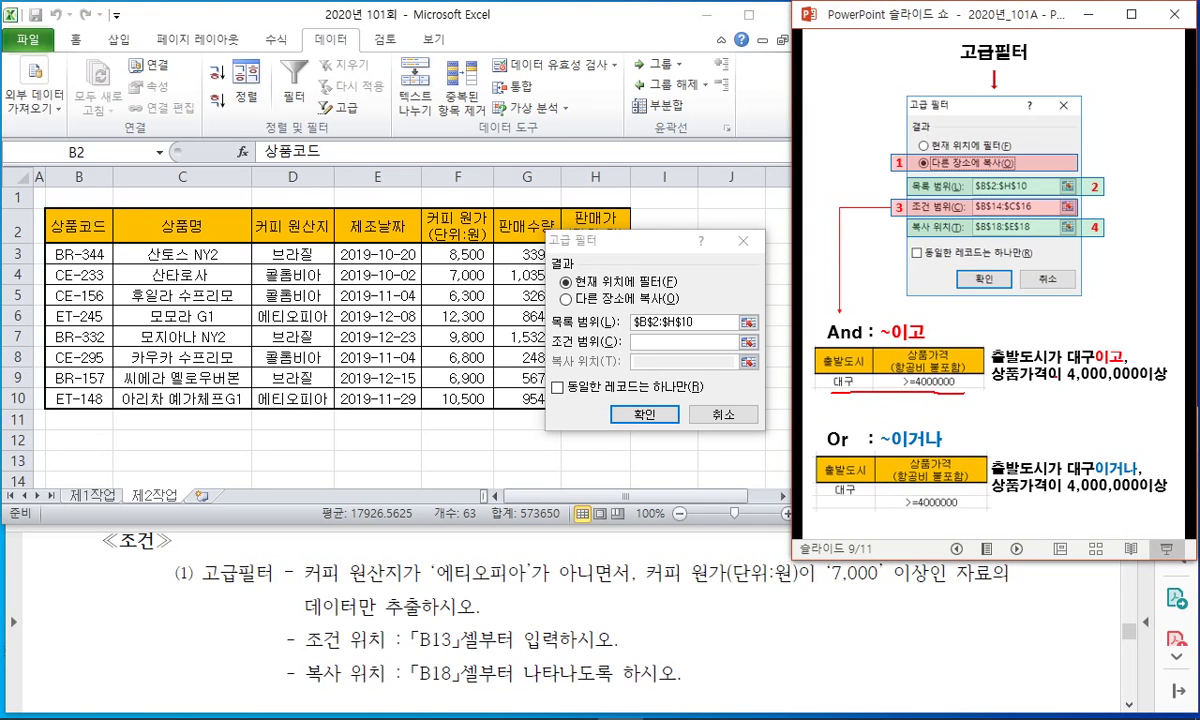
Step: Mark up the And and Or examples and the exercise's filter wording, and dismiss the marks and the Advanced Filter dialog
drag(993, 395, 1168, 389)
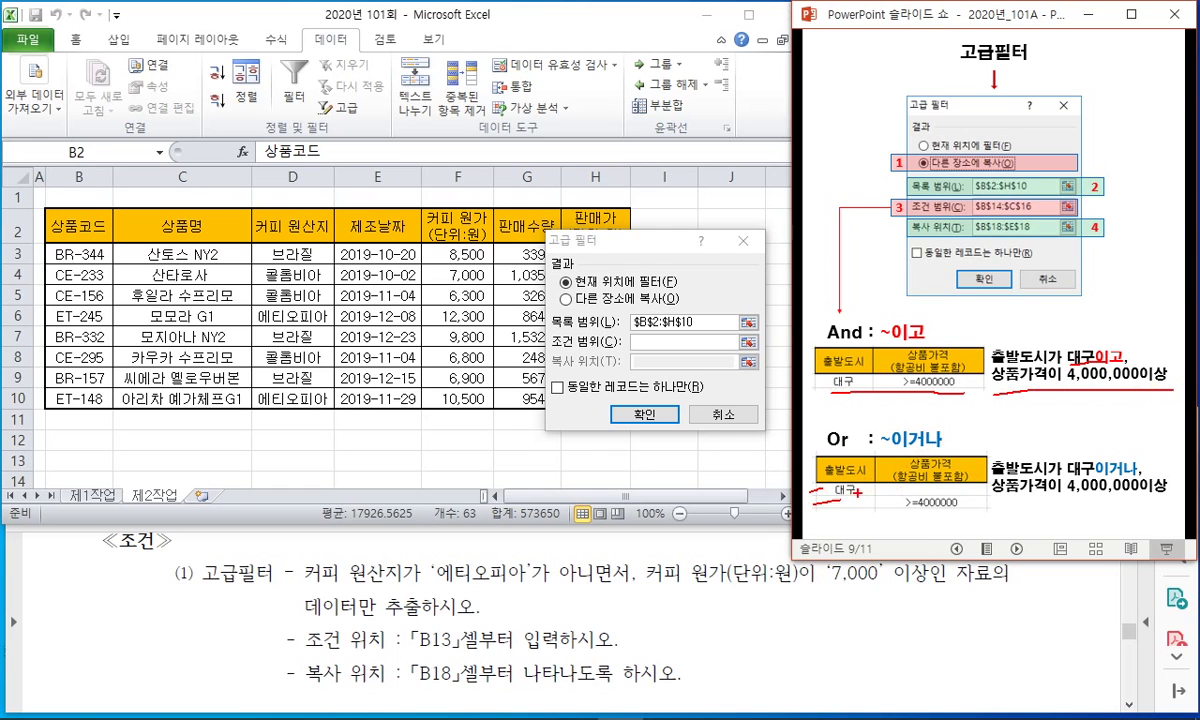
mouse_move(858, 492)
mouse_down()
mouse_move(835, 462)
mouse_move(948, 490)
mouse_move(900, 505)
mouse_move(970, 507)
mouse_up()
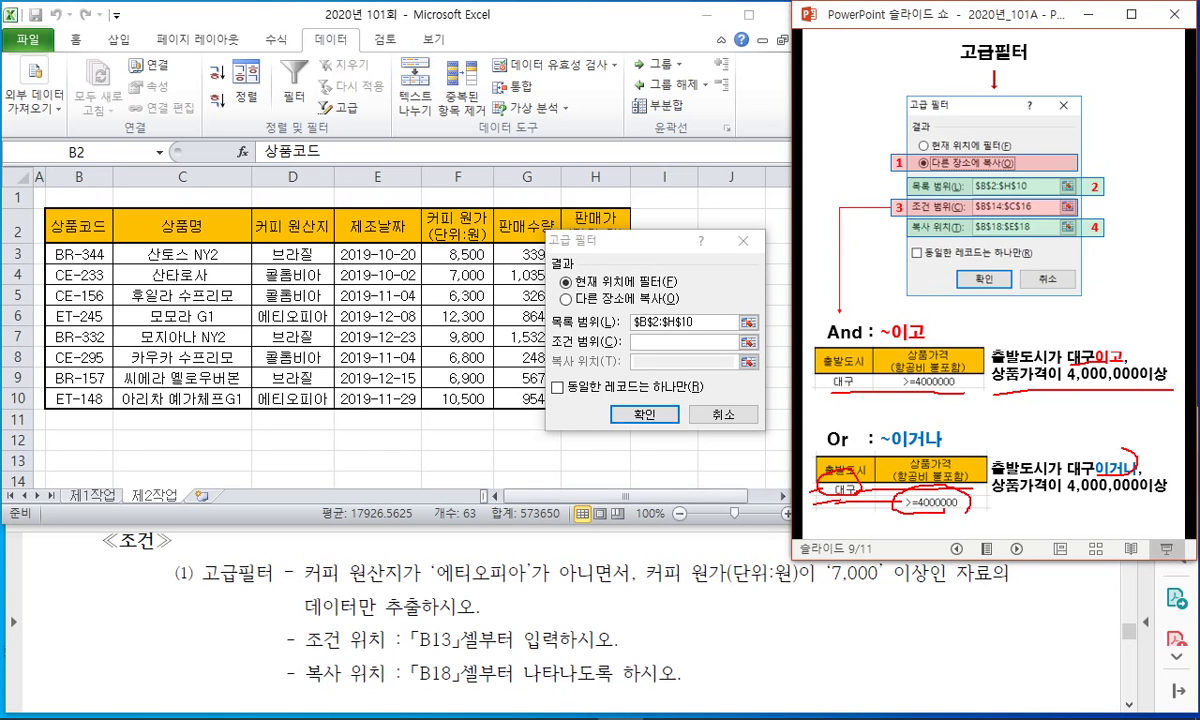
drag(1076, 501, 1143, 498)
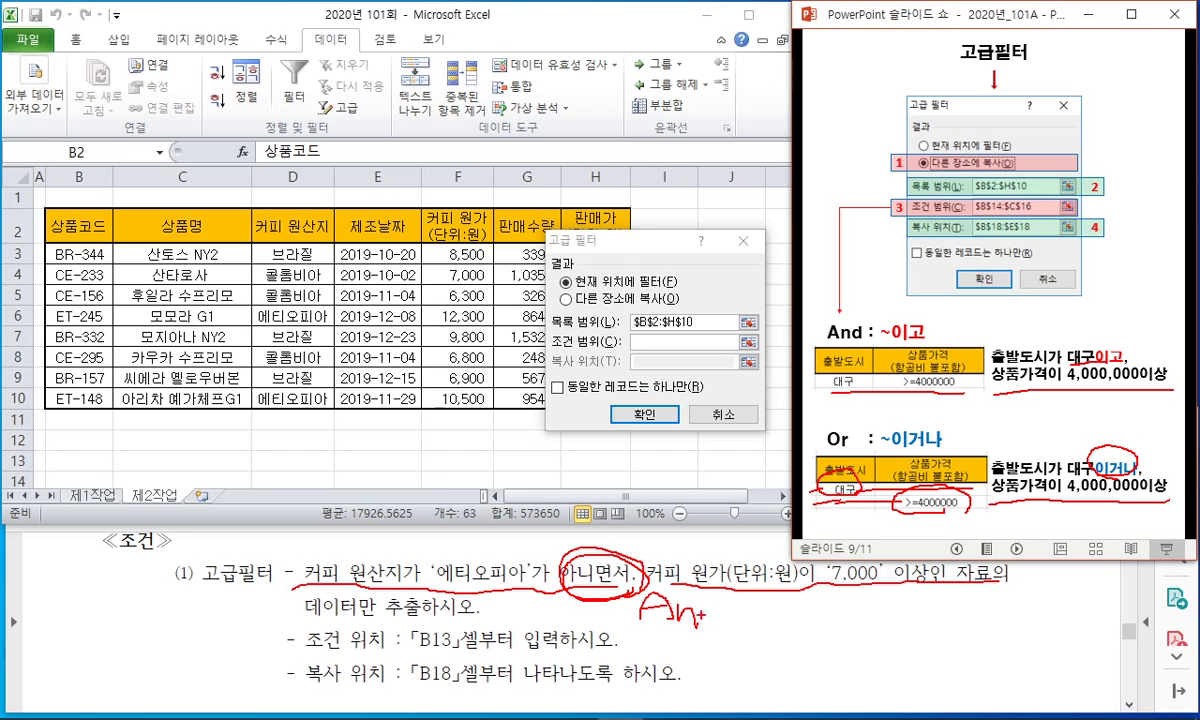
mouse_move(525, 567)
mouse_down()
mouse_move(425, 550)
mouse_move(552, 585)
mouse_up()
drag(830, 590, 925, 546)
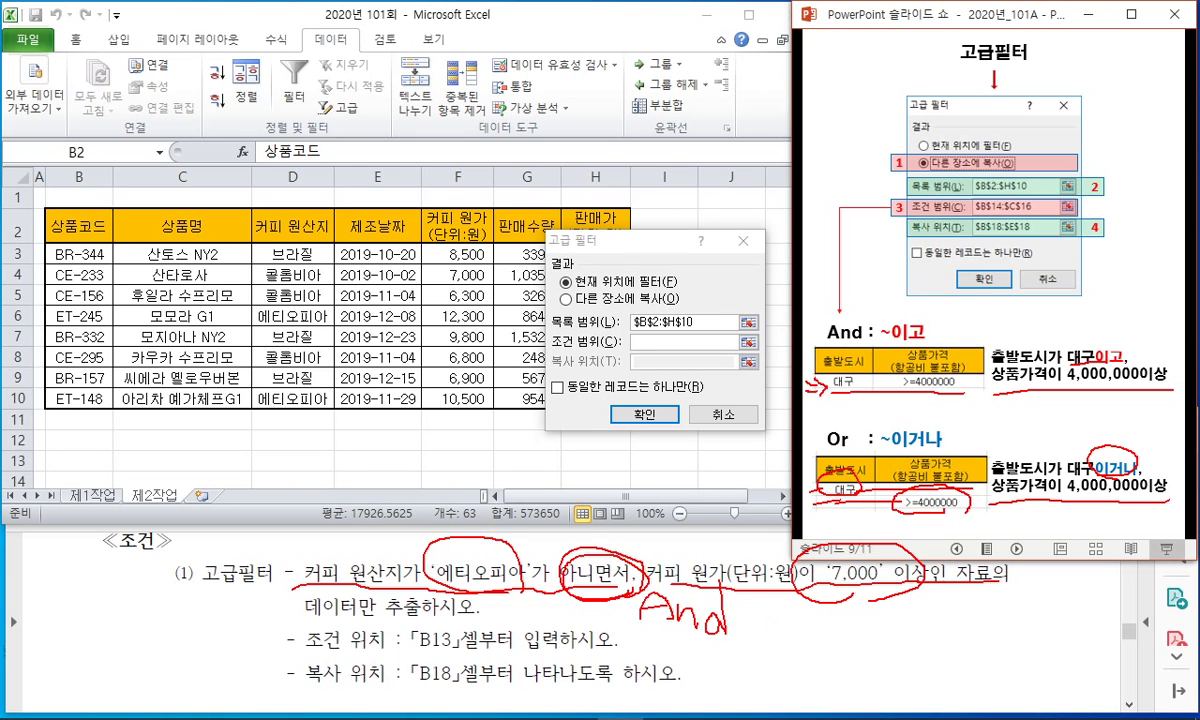
key(Escape)
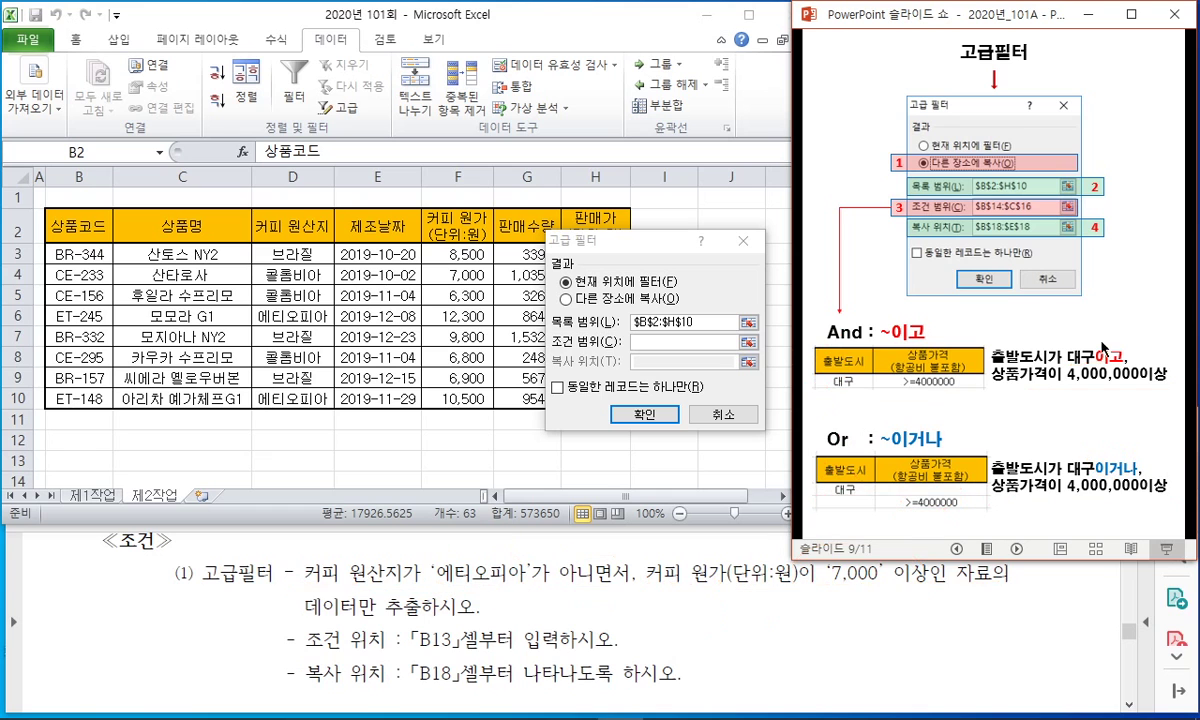
click(729, 415)
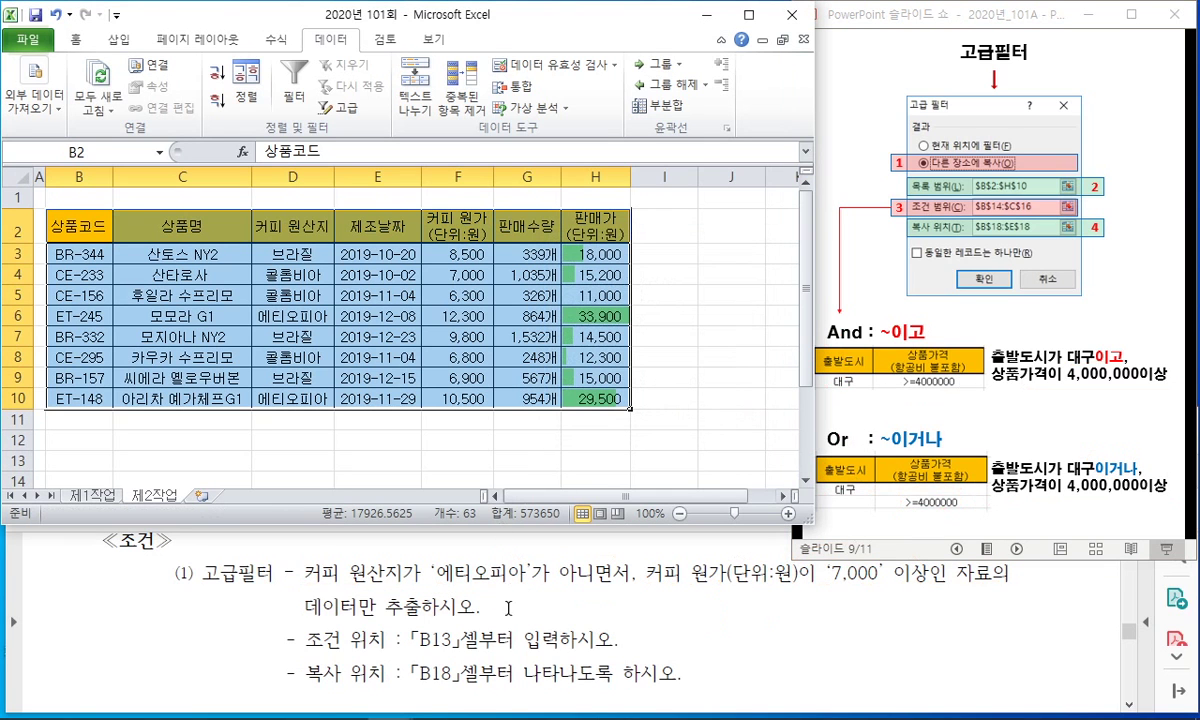
Step: Copy the 커피 원산지 header from D2 to B13 and widen column B so it fits on one line
drag(86, 452, 86, 438)
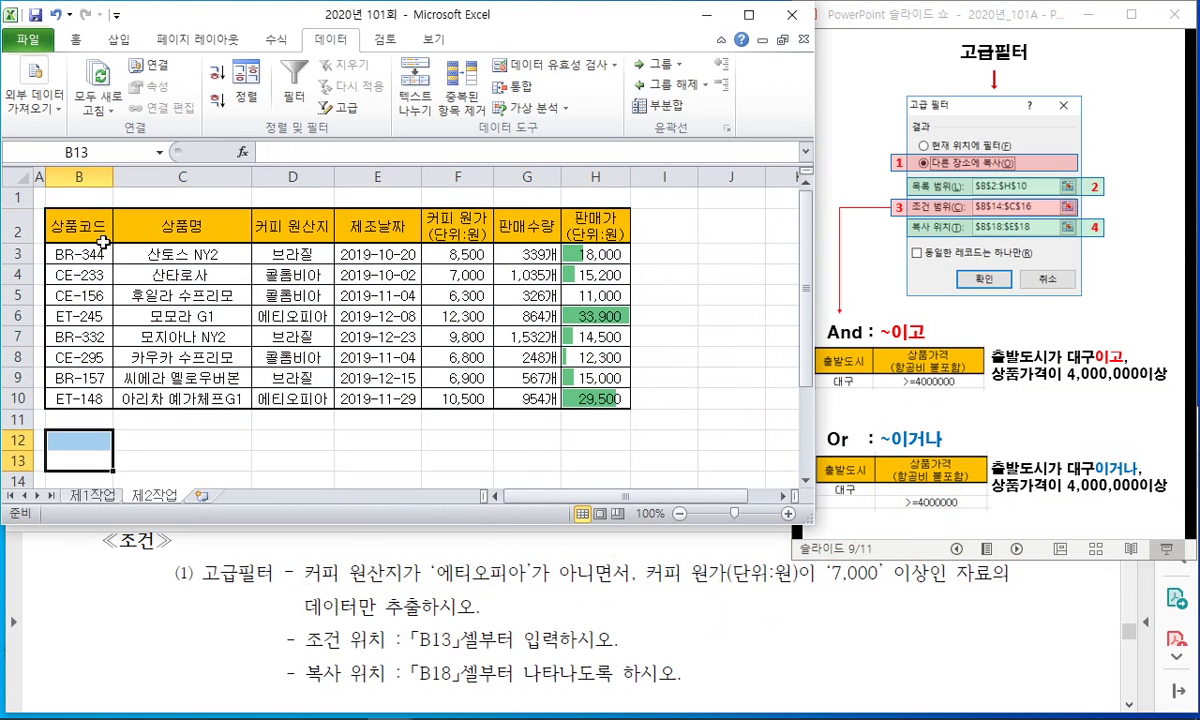
click(239, 433)
click(300, 228)
key(ctrl+c)
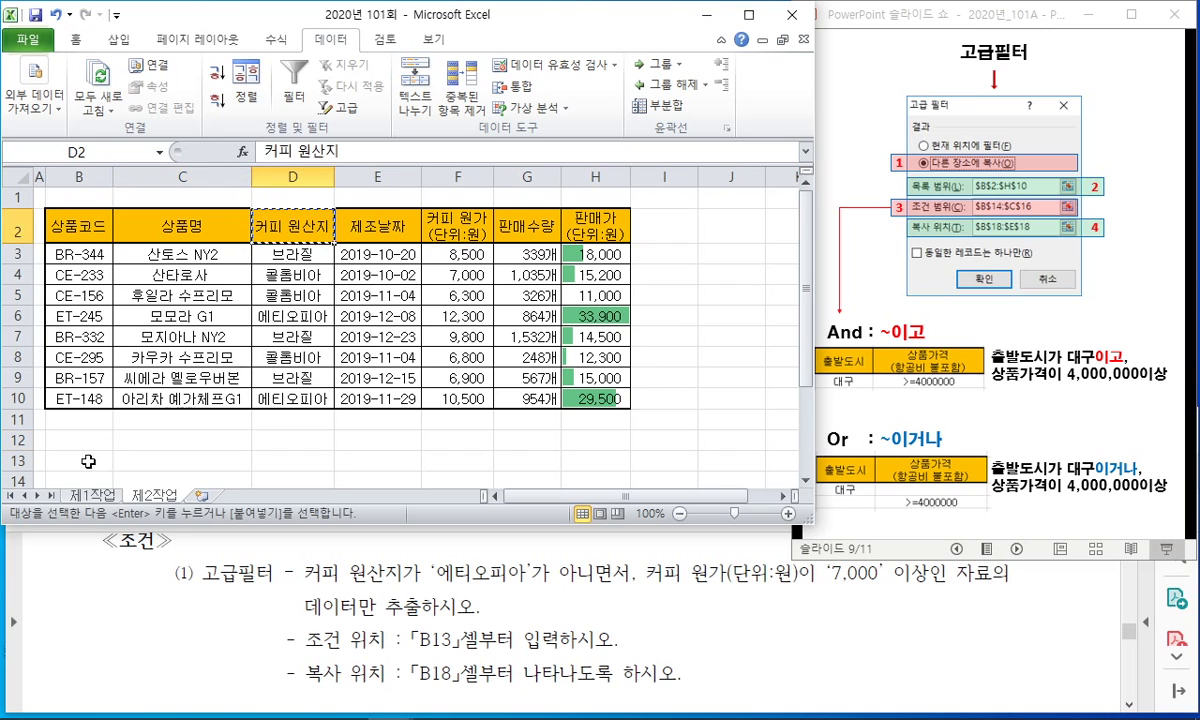
click(80, 460)
key(Return)
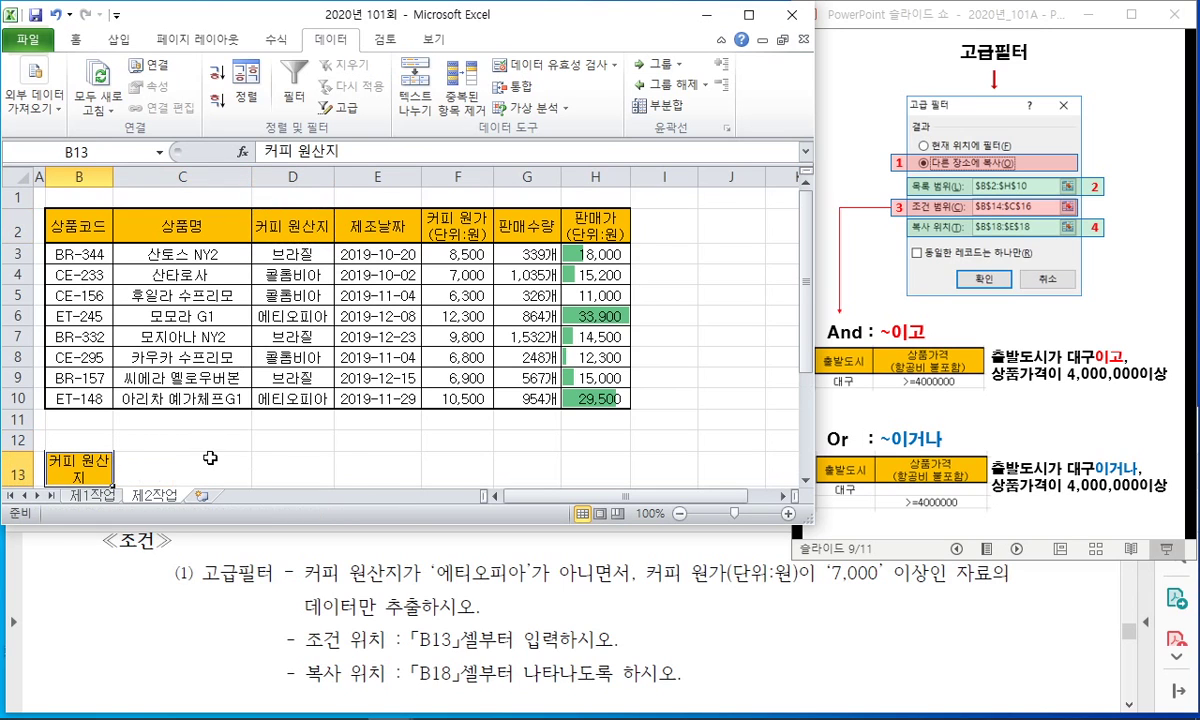
drag(113, 172, 130, 174)
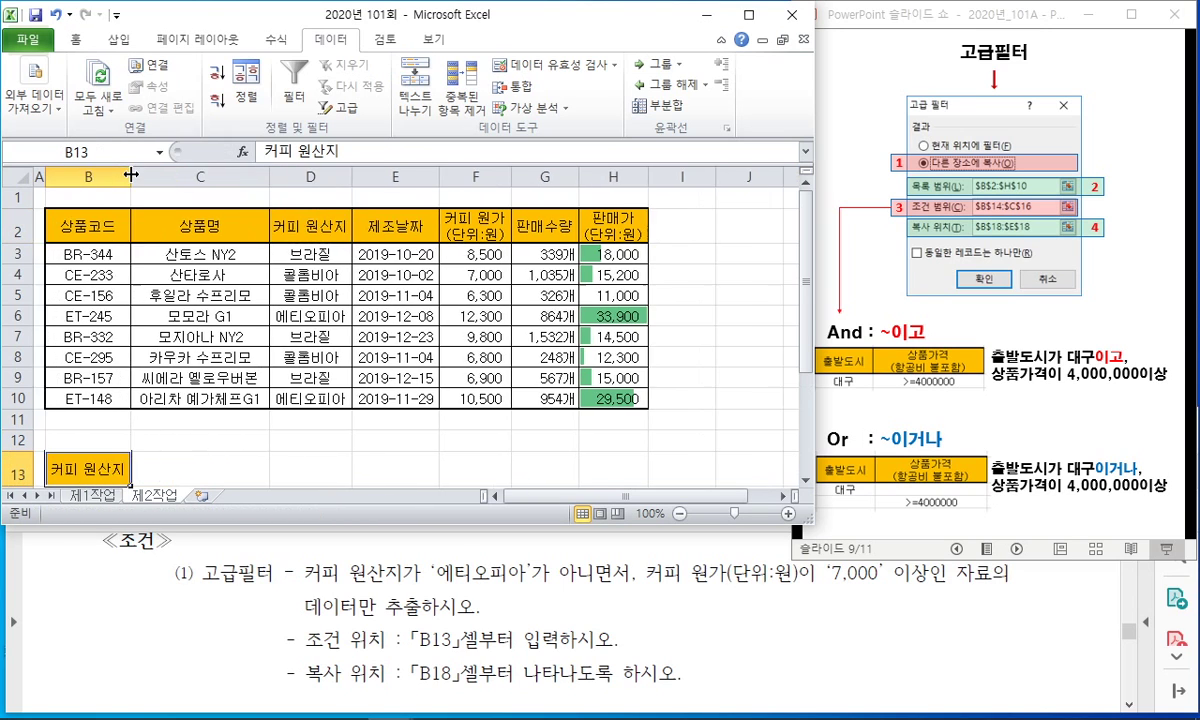
Step: Copy the 커피 원가(단위:원) header from F2 to C13 as the second criteria header
click(455, 469)
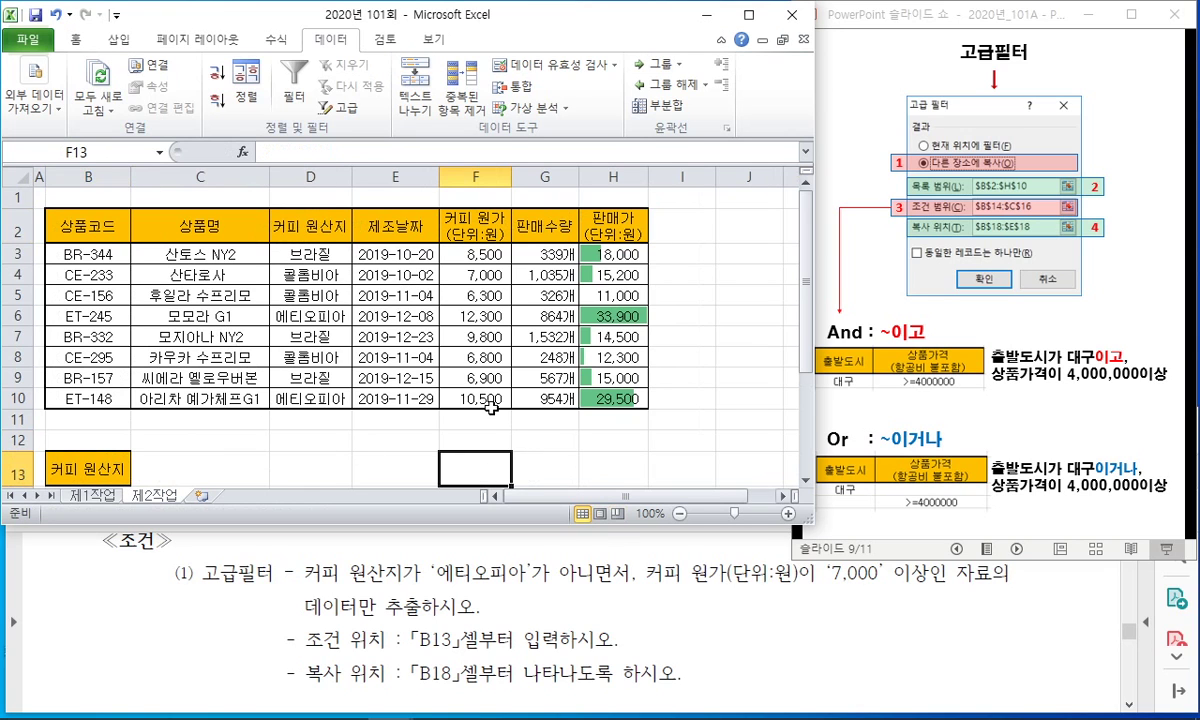
click(457, 357)
click(450, 228)
key(ctrl+c)
click(200, 468)
key(ctrl+v)
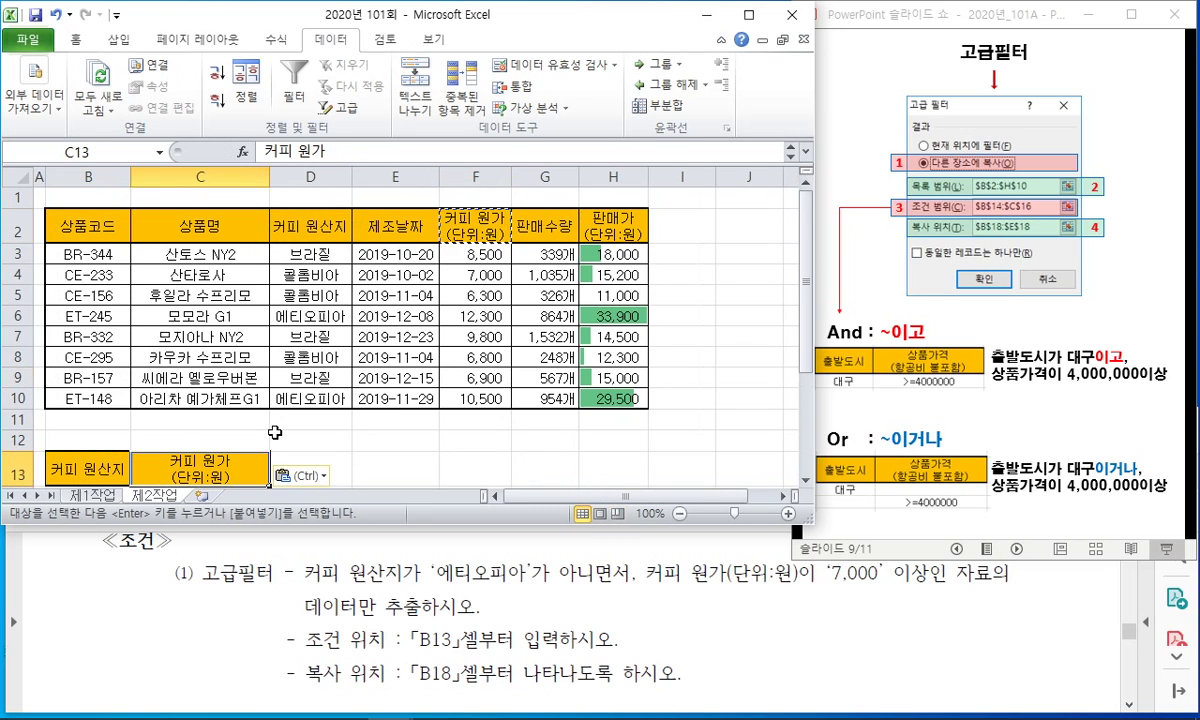
scroll(252, 436, down, 1)
key(Escape)
Step: Enter the criteria <>에티오피아 in B14 and >=7000 in C14, and widen column B to fit its text
click(105, 425)
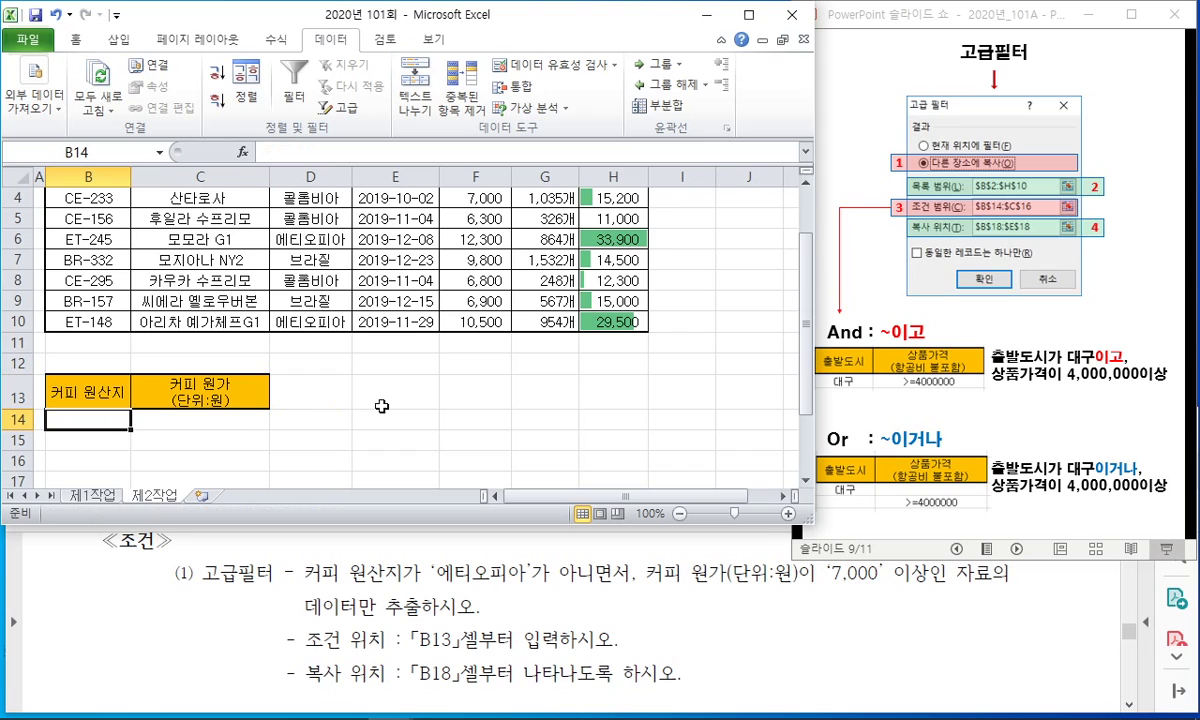
text(<.)
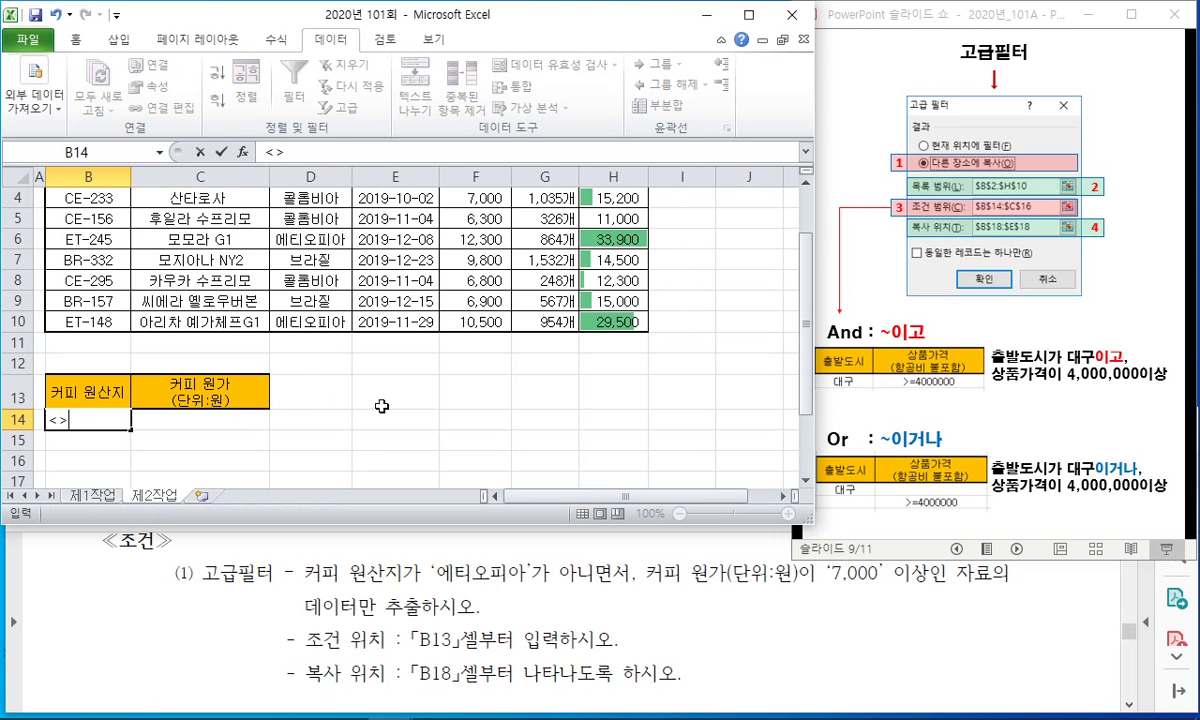
text(에티오피아)
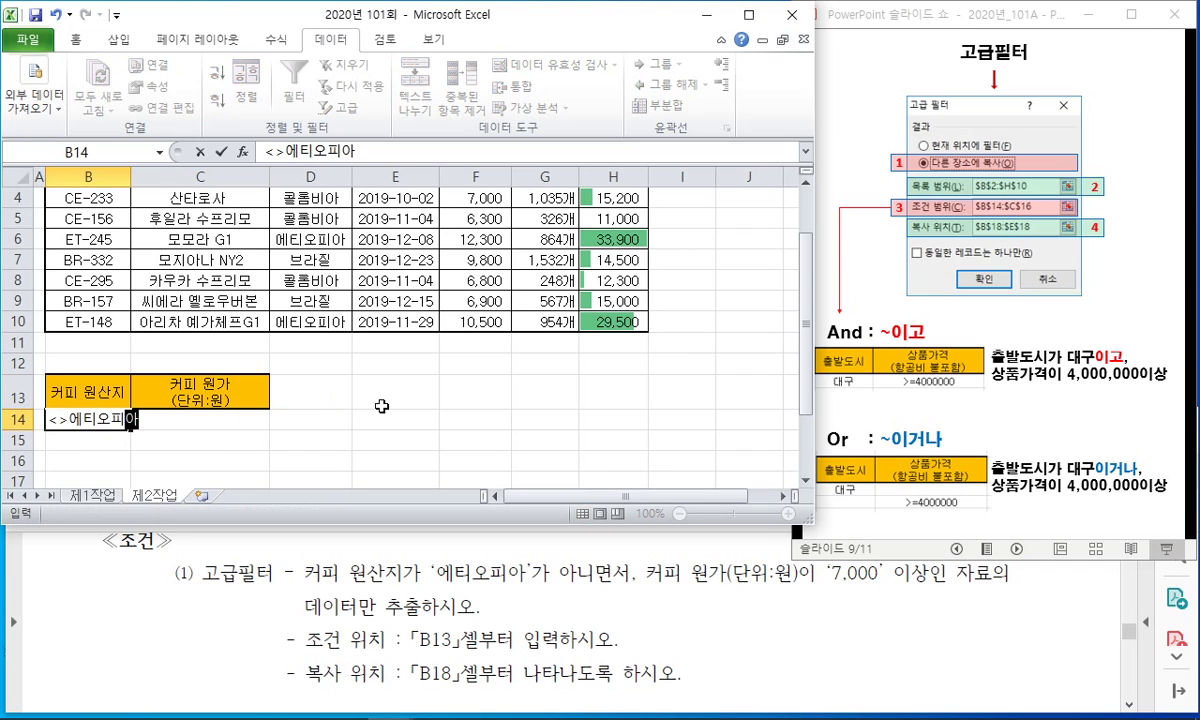
key(Tab)
text(>)
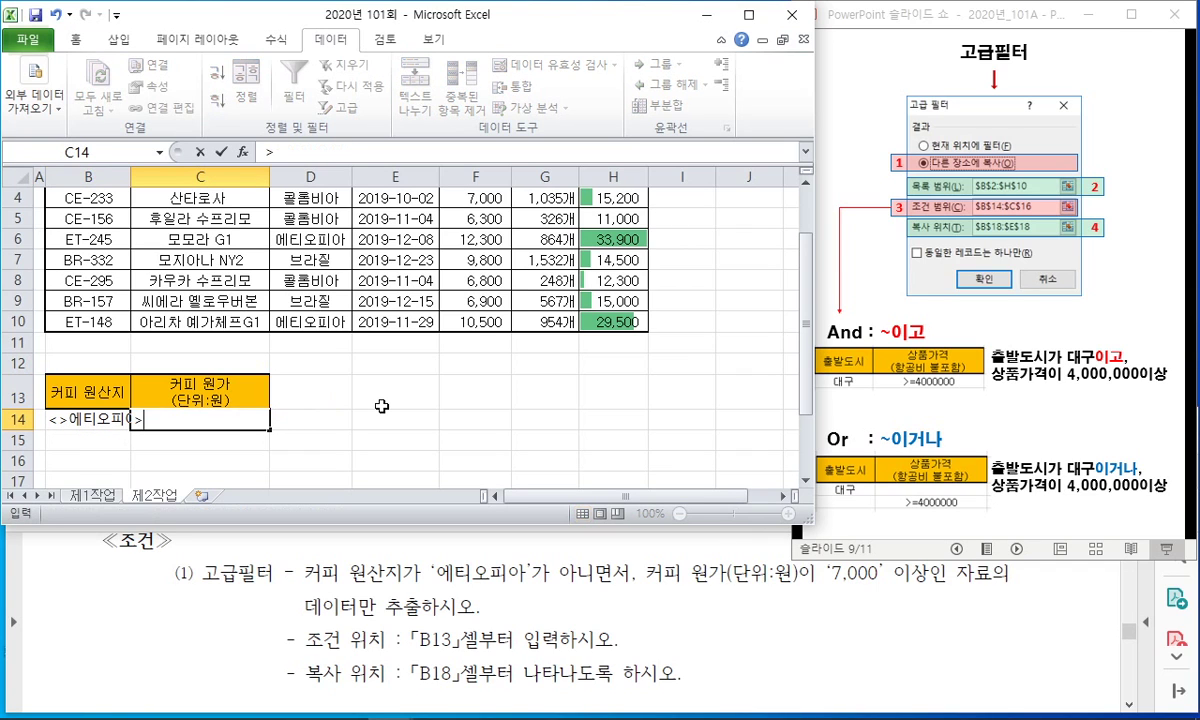
text(=7000)
key(Return)
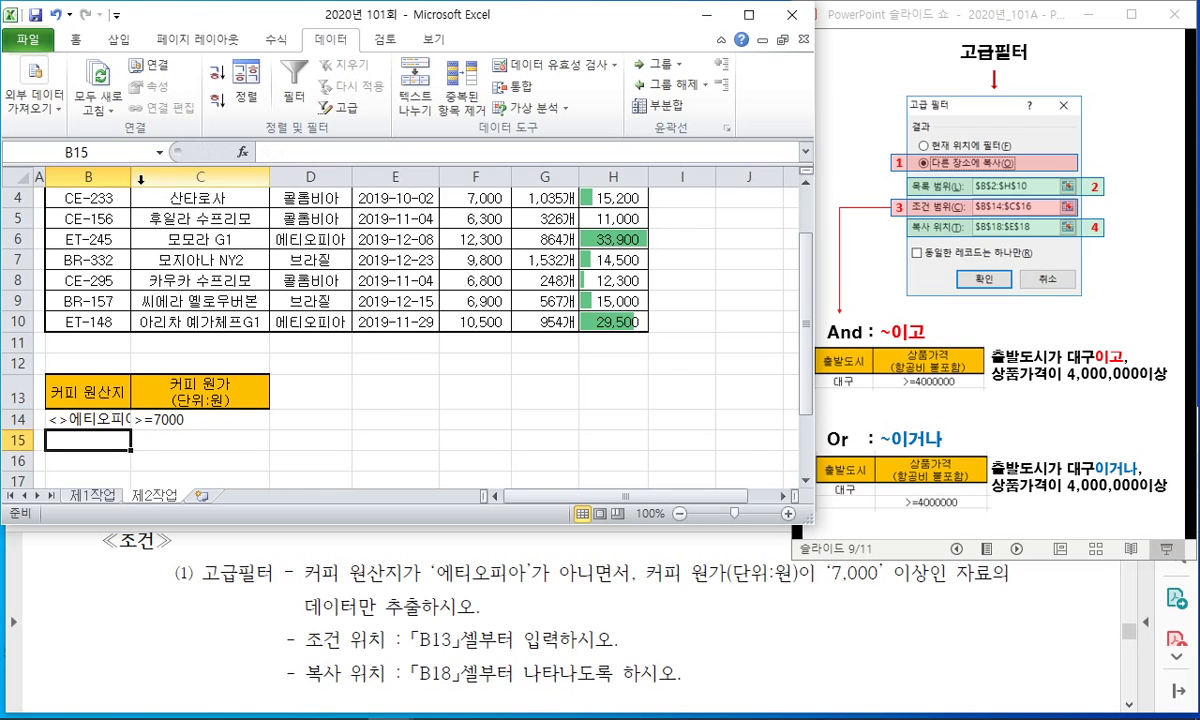
drag(131, 168, 151, 168)
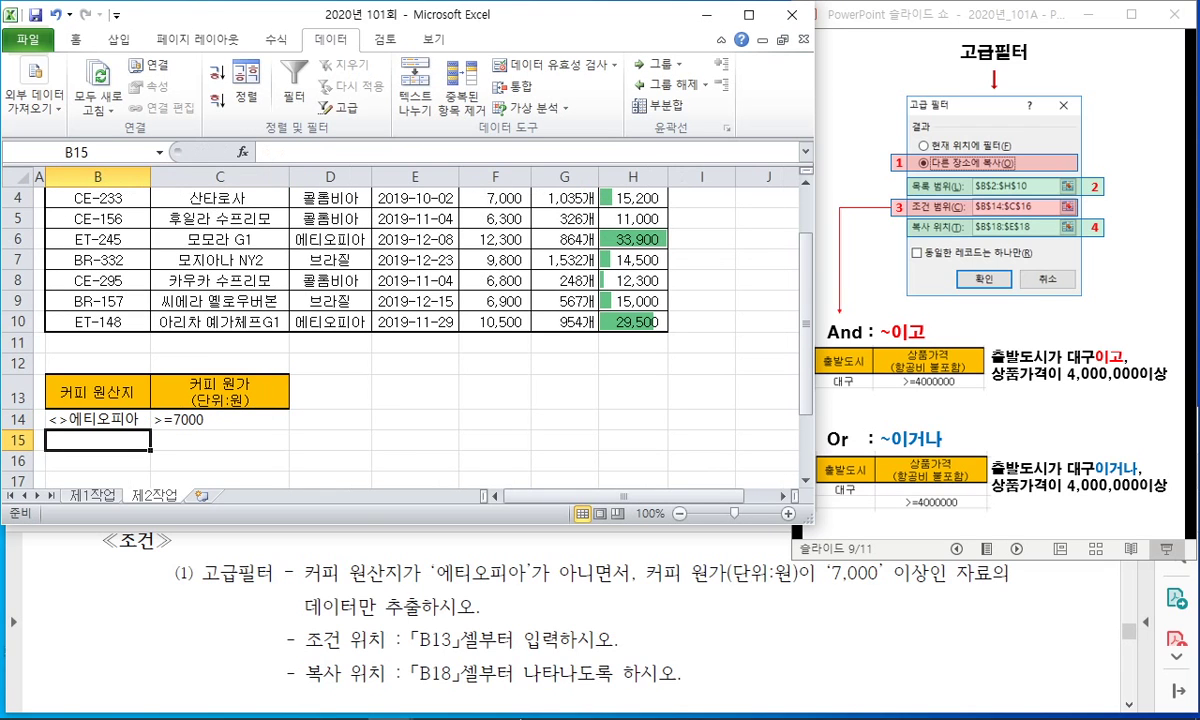
Step: Circle the B18 copy location in the exercise text and clear the mark
click(500, 420)
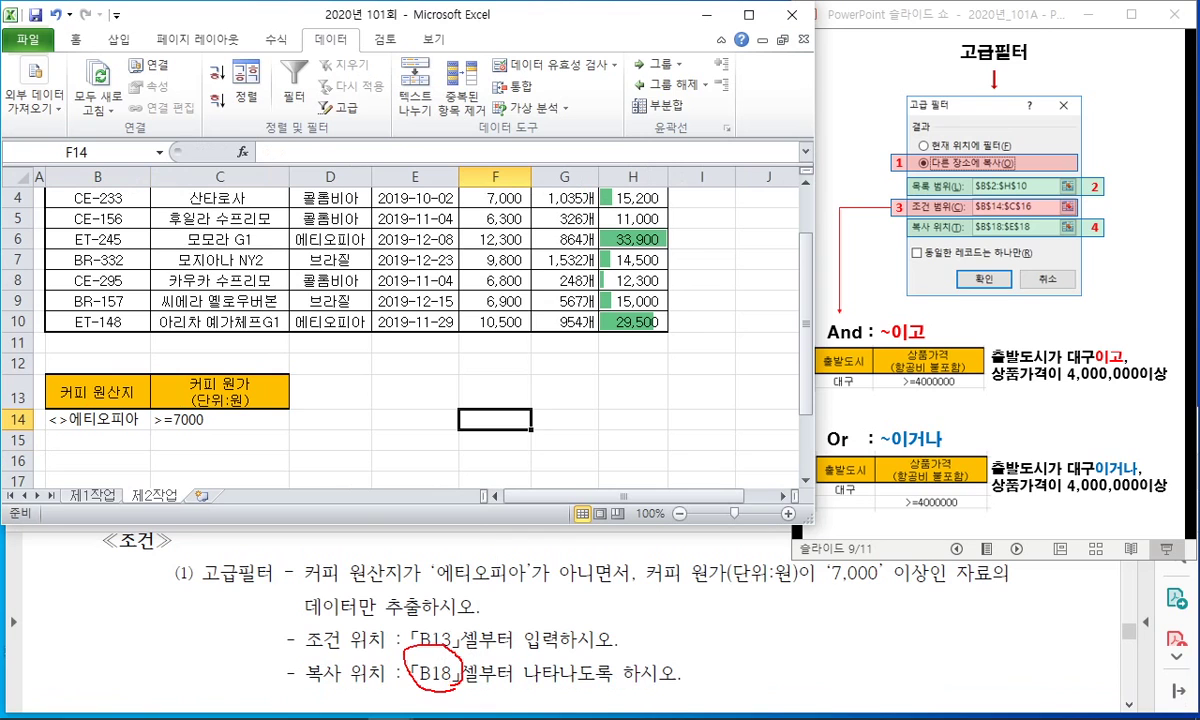
drag(330, 689, 398, 677)
key(Escape)
click(367, 418)
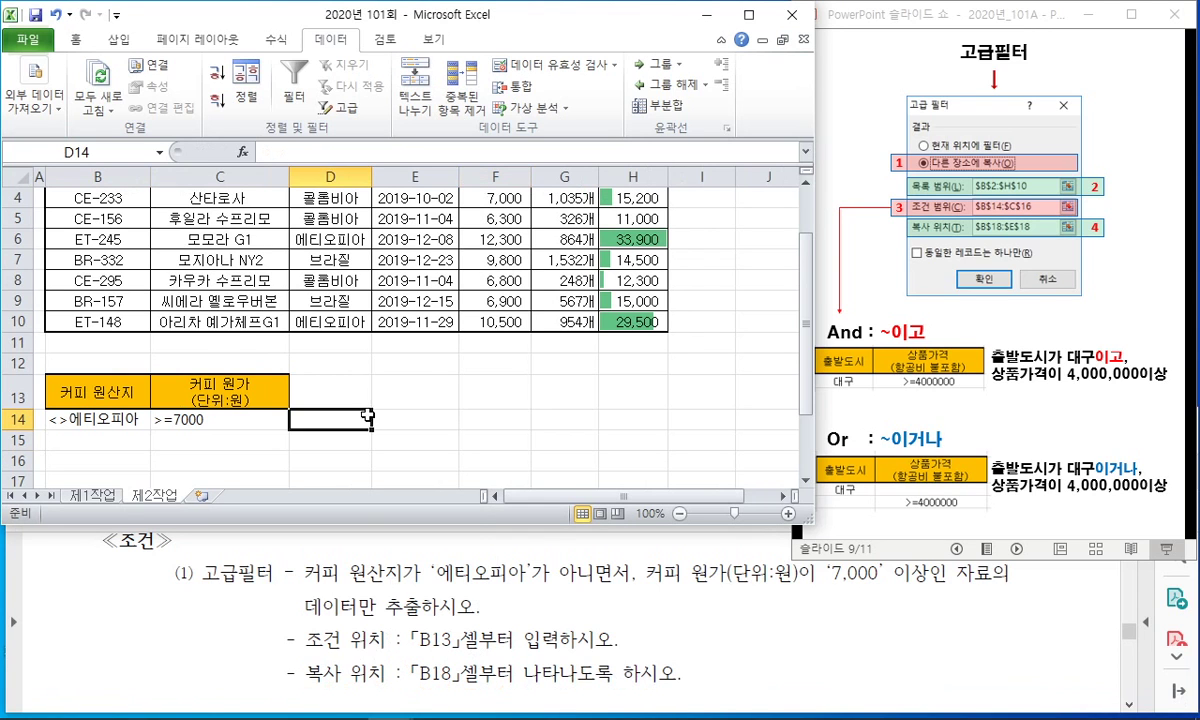
Step: Copy the source table's header row B2:H2 to the output area starting at B18
scroll(363, 396, up, 1)
drag(100, 232, 630, 227)
key(ctrl+c)
scroll(146, 413, down, 2)
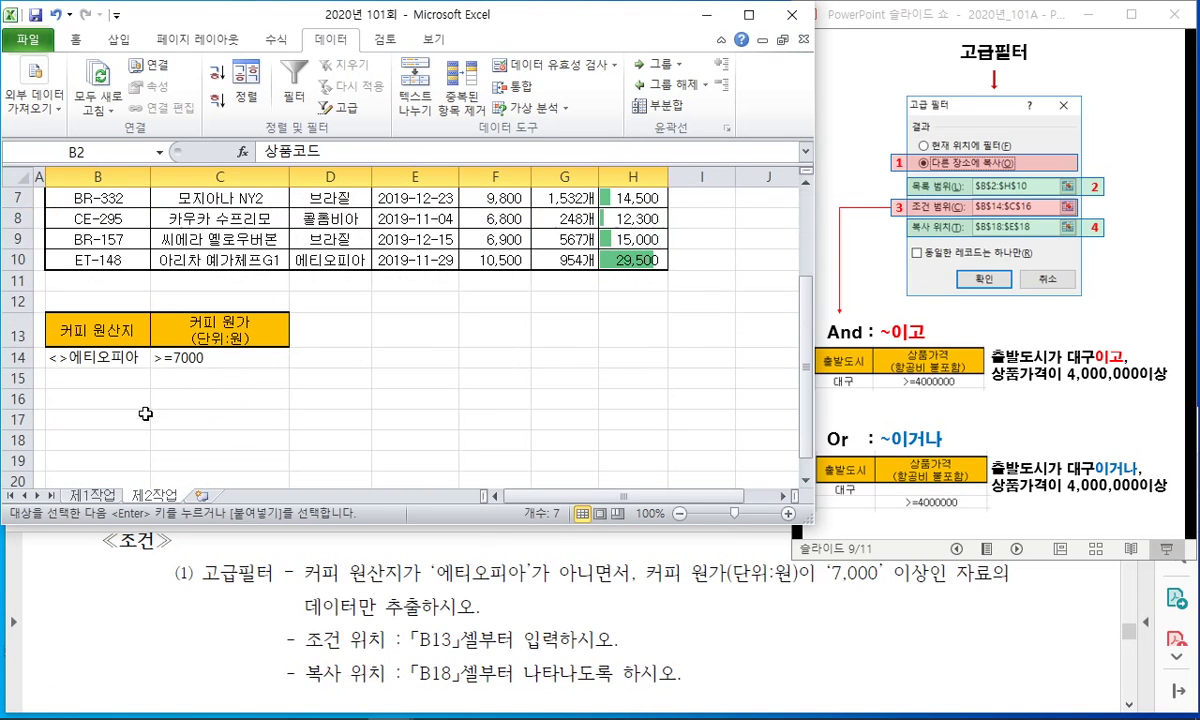
click(90, 438)
key(ctrl+v)
click(410, 350)
scroll(500, 340, up, 1)
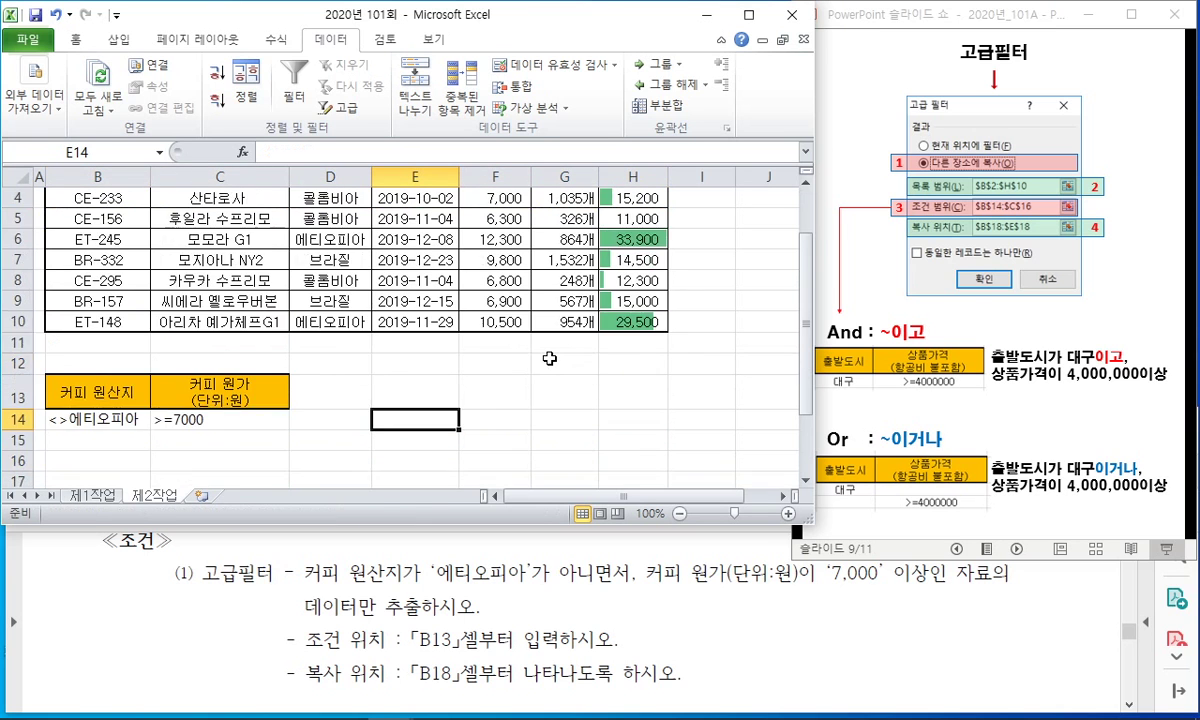
key(Escape)
Step: Enlarge the Excel window downward, select the whole source table, and start an Advanced Filter that copies to another location
drag(606, 525, 588, 697)
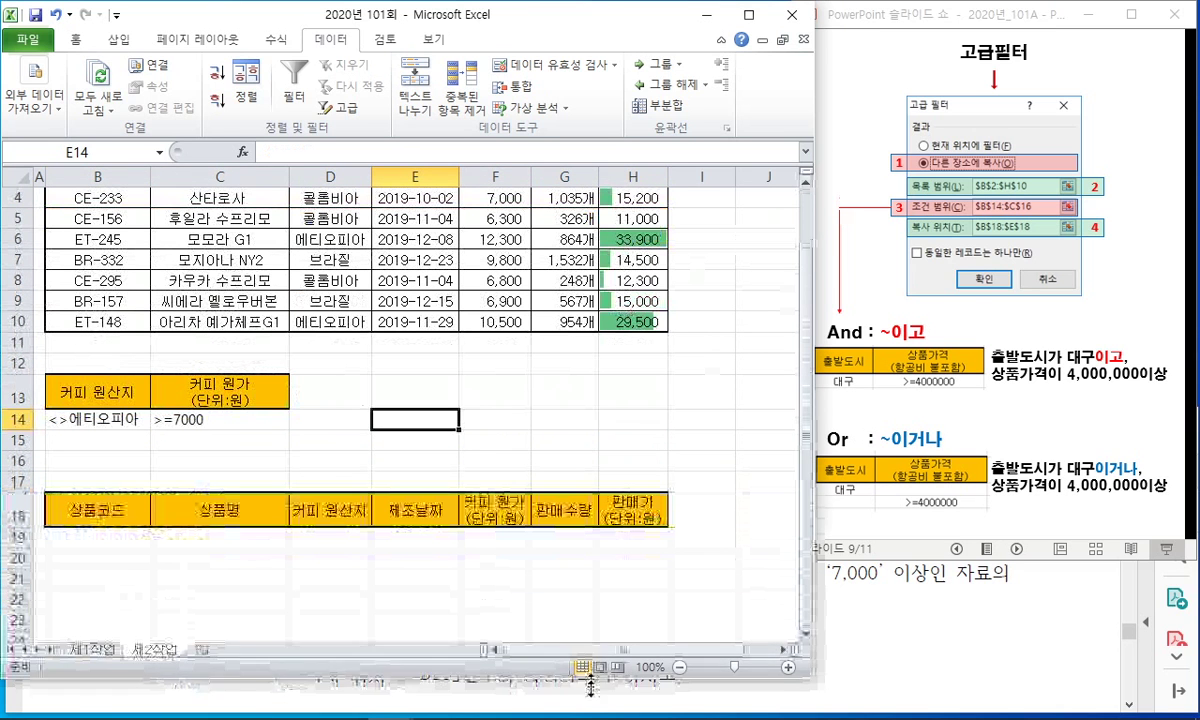
click(625, 437)
scroll(605, 391, up, 1)
click(545, 328)
key(ctrl+a)
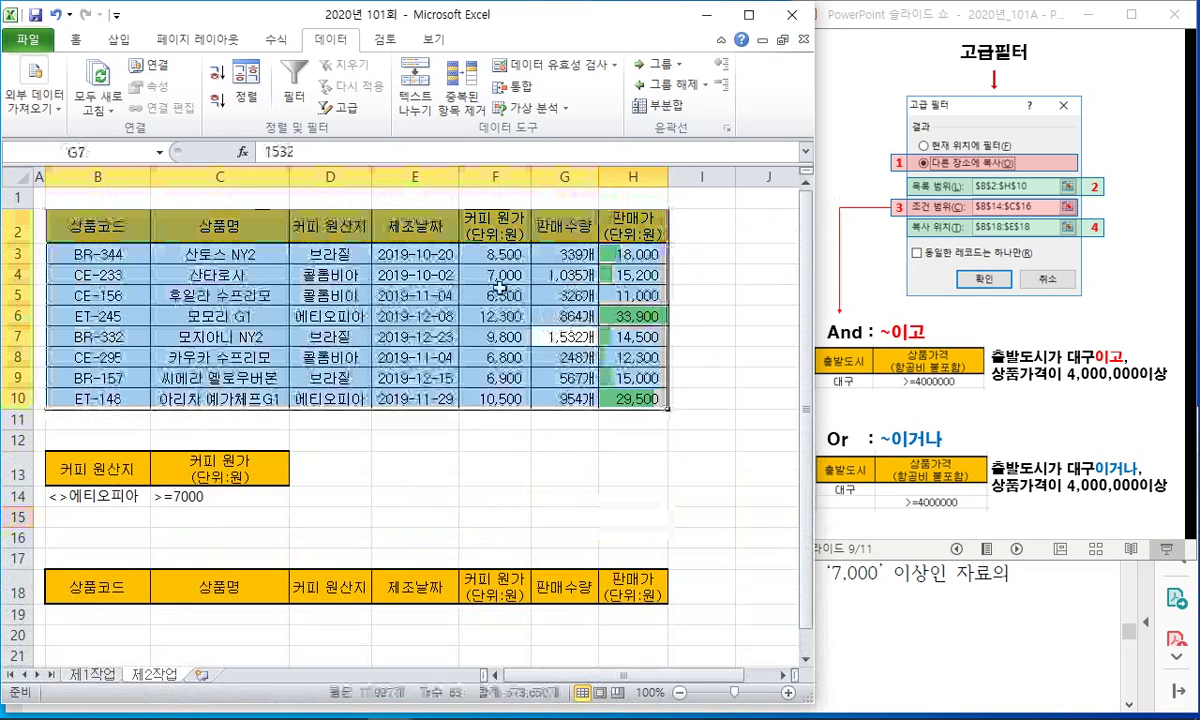
click(340, 107)
click(644, 302)
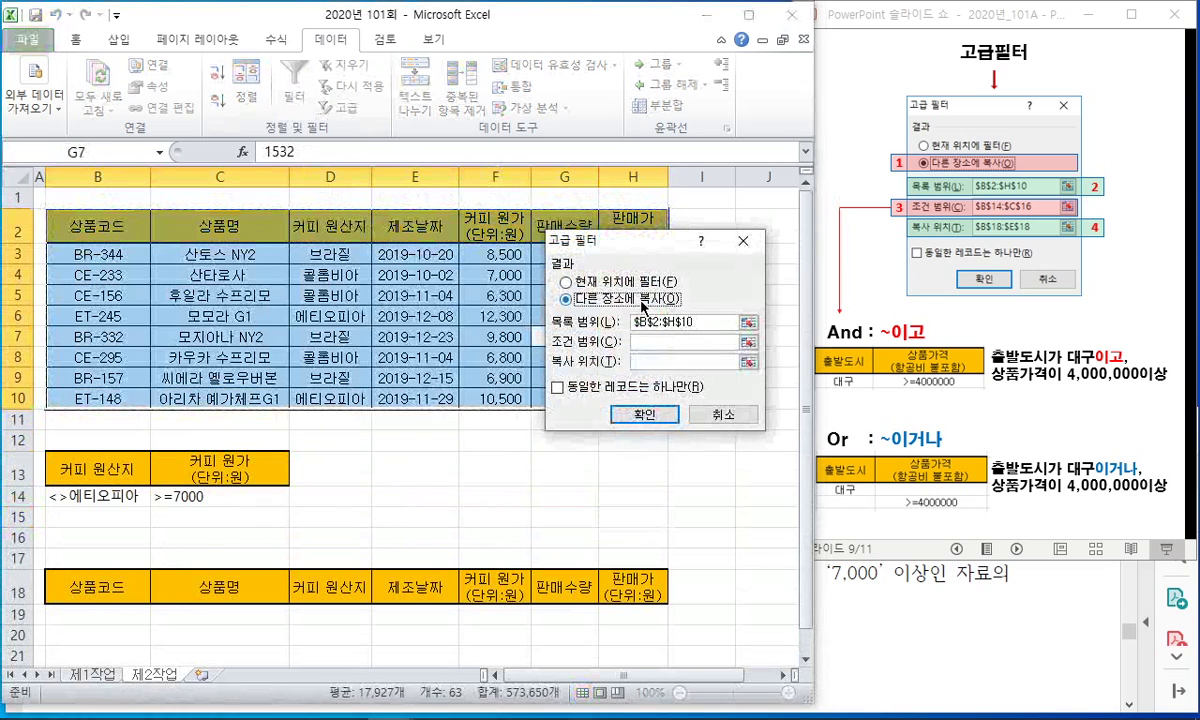
Step: Set the filter's criteria range to B13:C14 and its copy destination to B18:H18, and run the filter
click(723, 341)
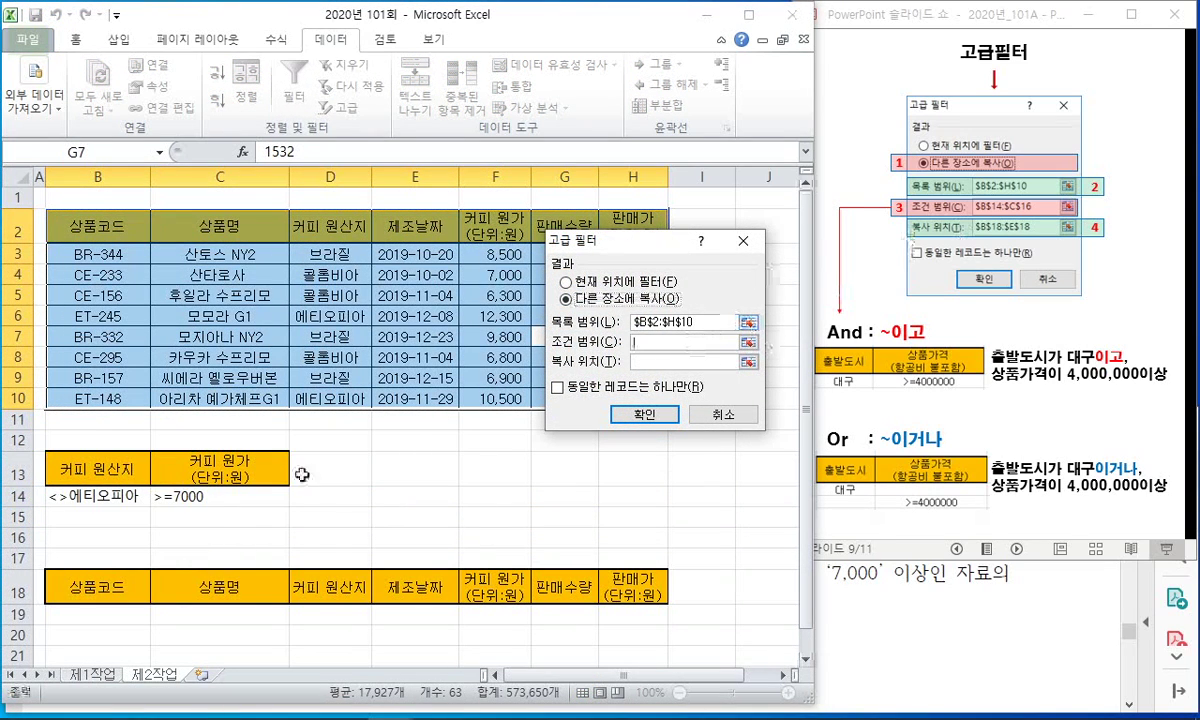
drag(120, 462, 215, 487)
click(605, 343)
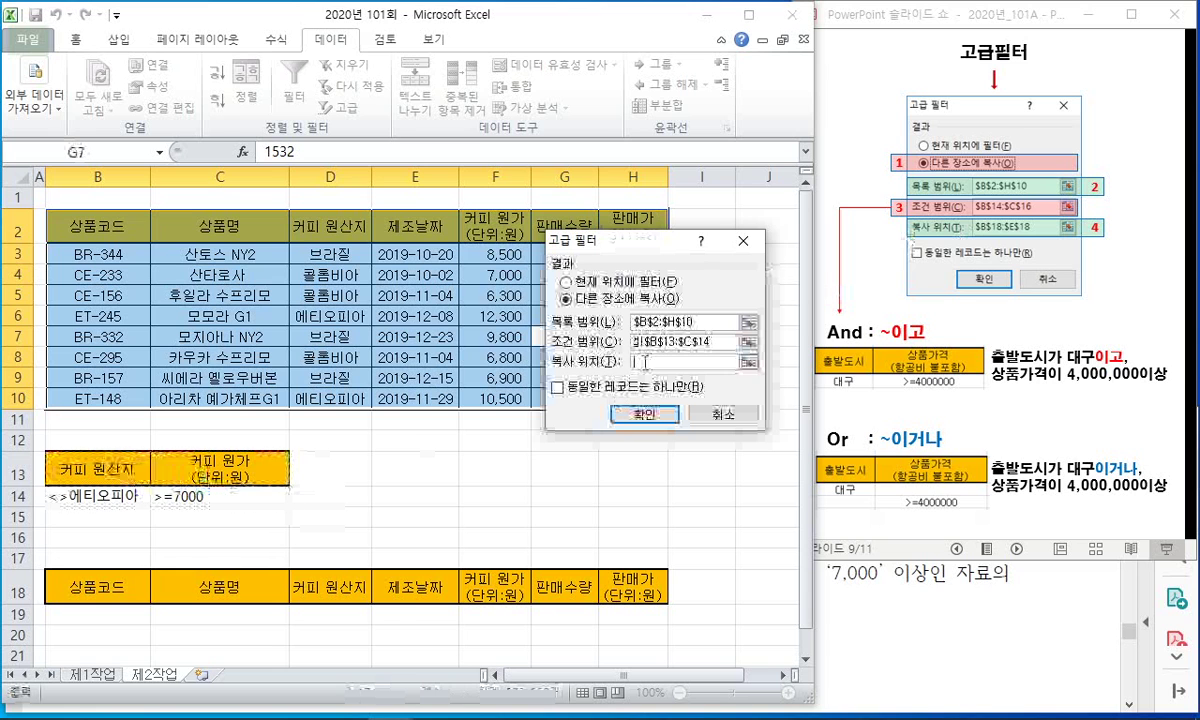
drag(100, 588, 640, 589)
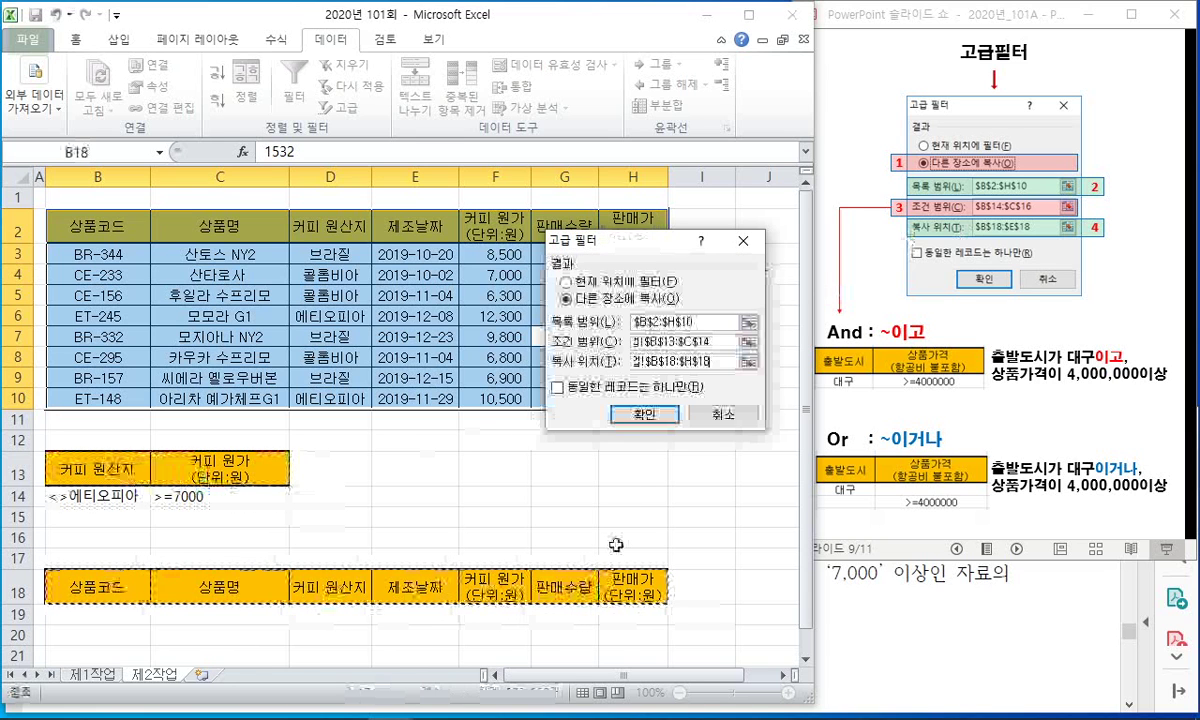
click(615, 403)
scroll(395, 497, down, 1)
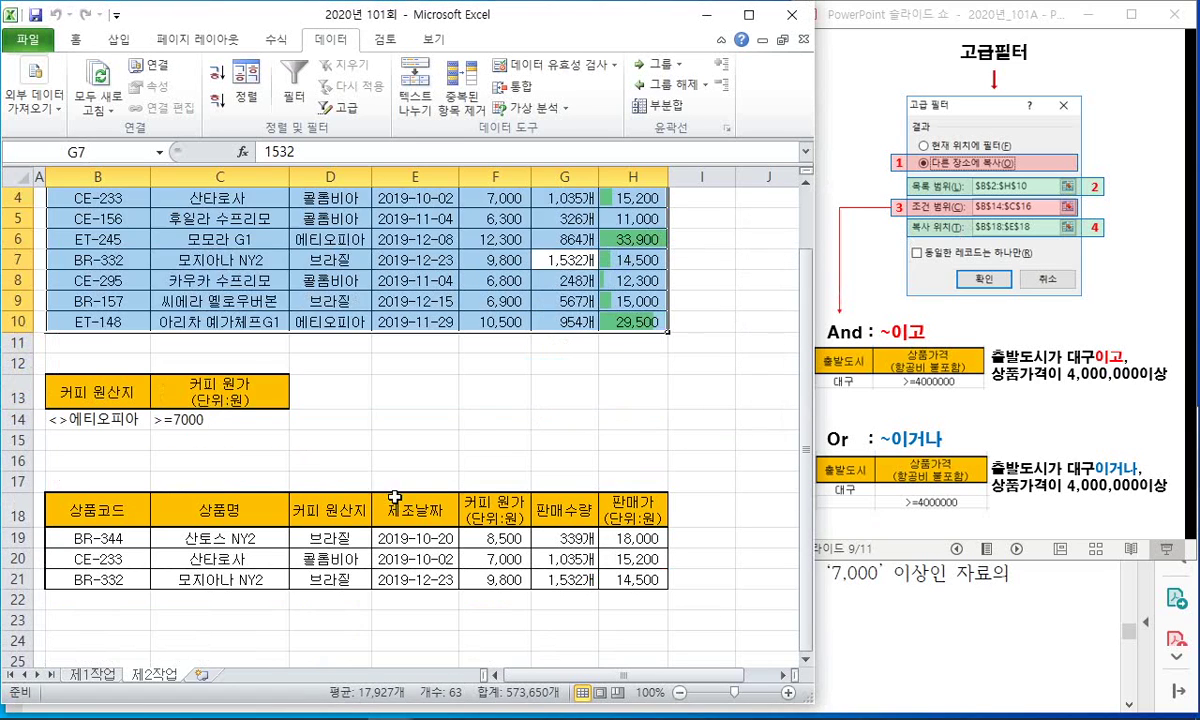
Step: Check the origin and cost criteria in B14 and C14 against the extracted rows
click(176, 415)
click(121, 437)
click(114, 417)
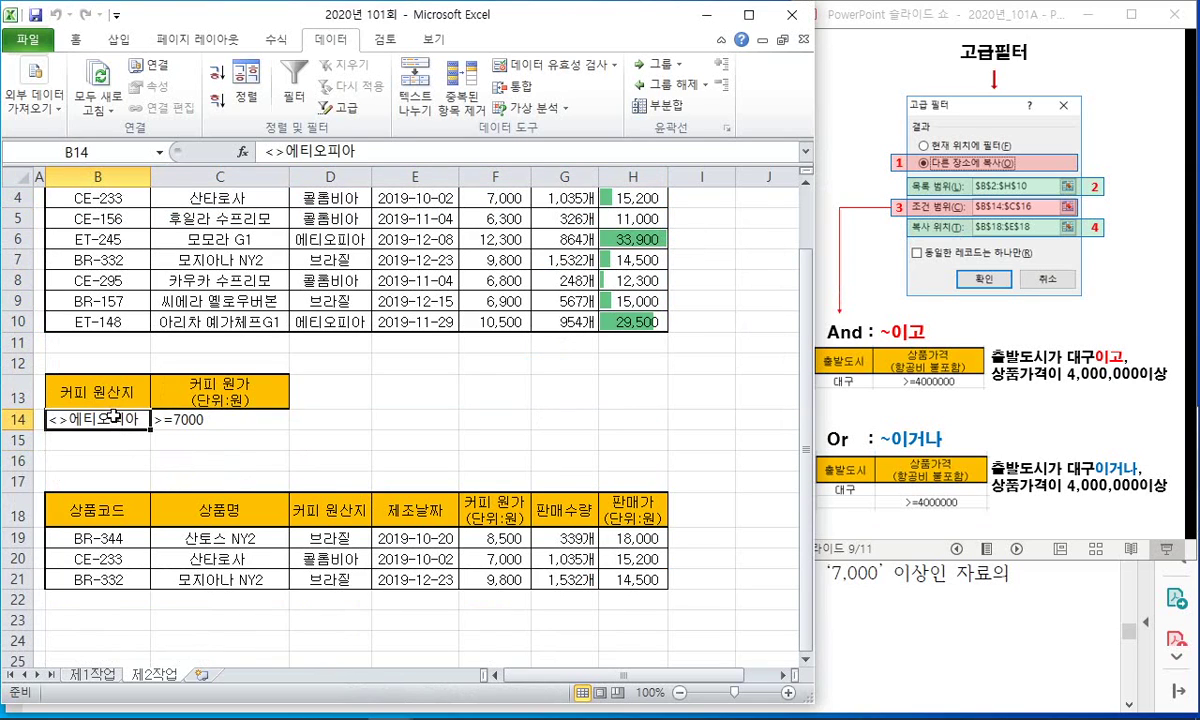
click(199, 416)
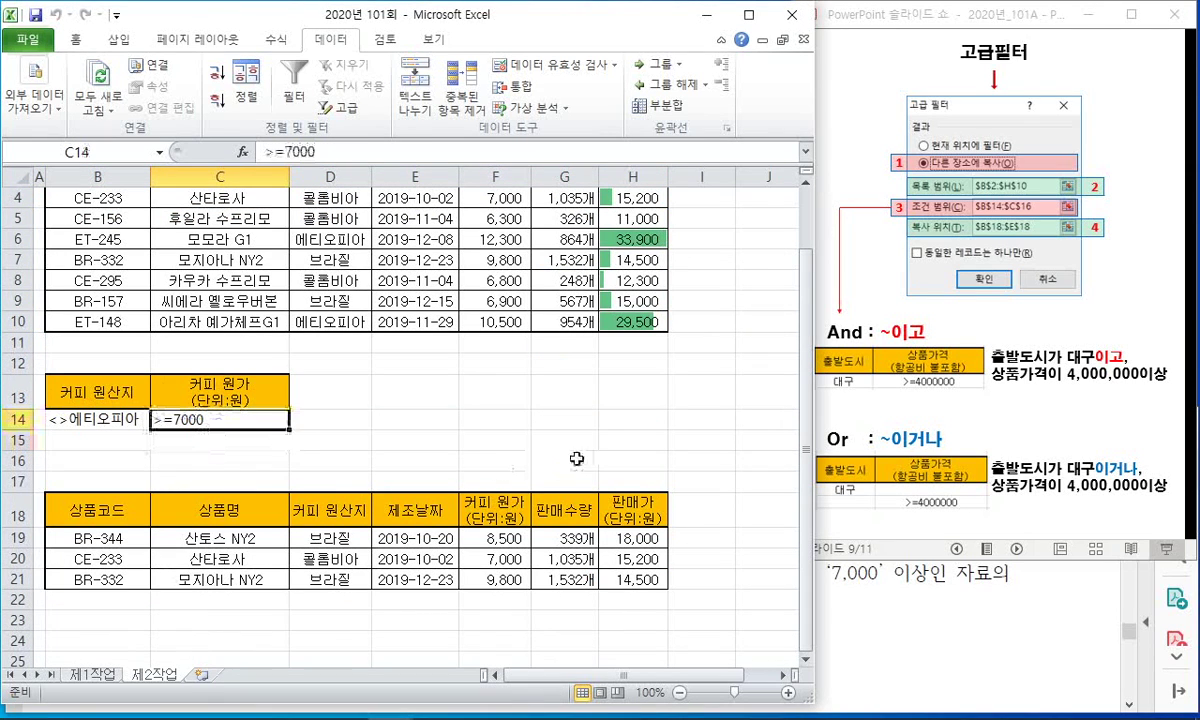
Step: Shrink the Excel window to uncover the exercise PDF and read its item (2) on 표 서식
click(760, 558)
drag(709, 706, 700, 557)
click(666, 450)
scroll(640, 435, down, 2)
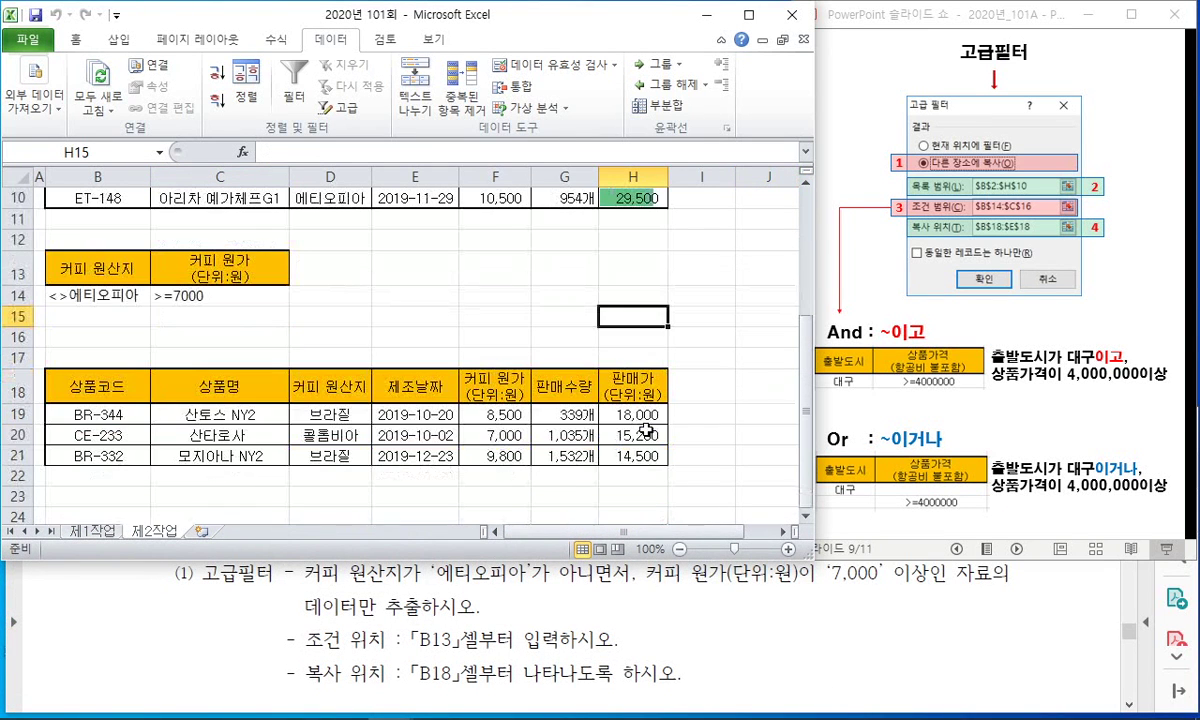
click(613, 490)
click(670, 585)
scroll(672, 587, down, 1)
scroll(672, 587, down, 2)
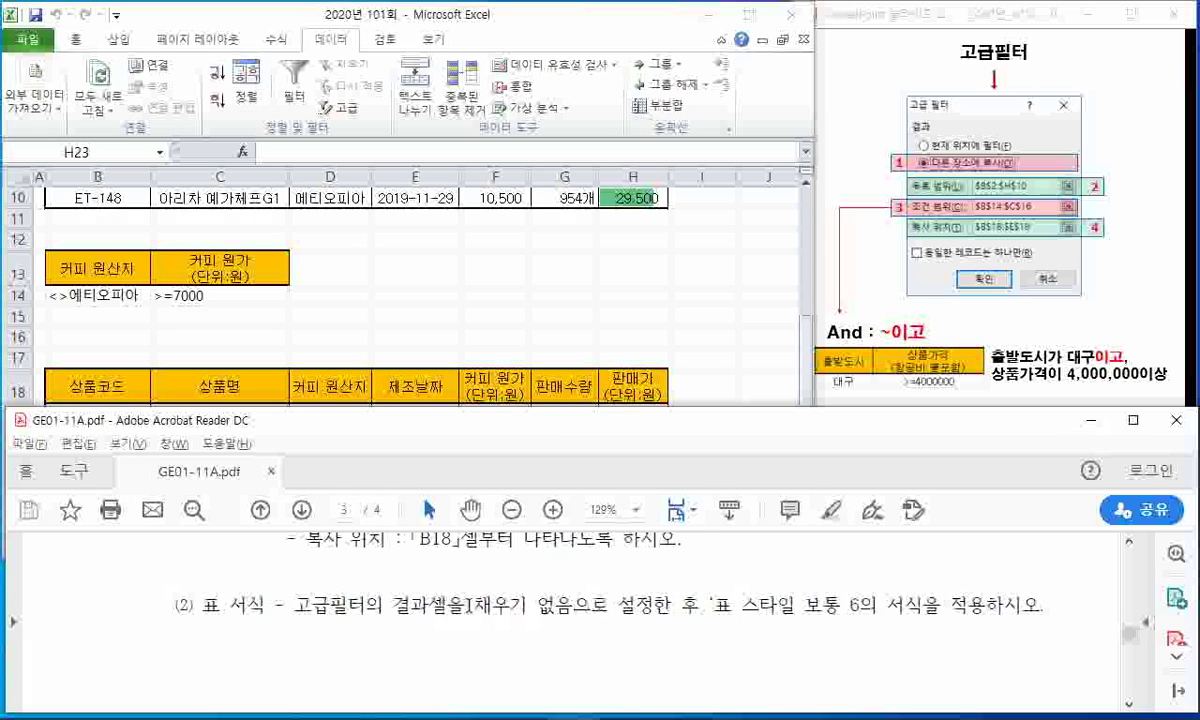
scroll(440, 568, up, 1)
click(493, 349)
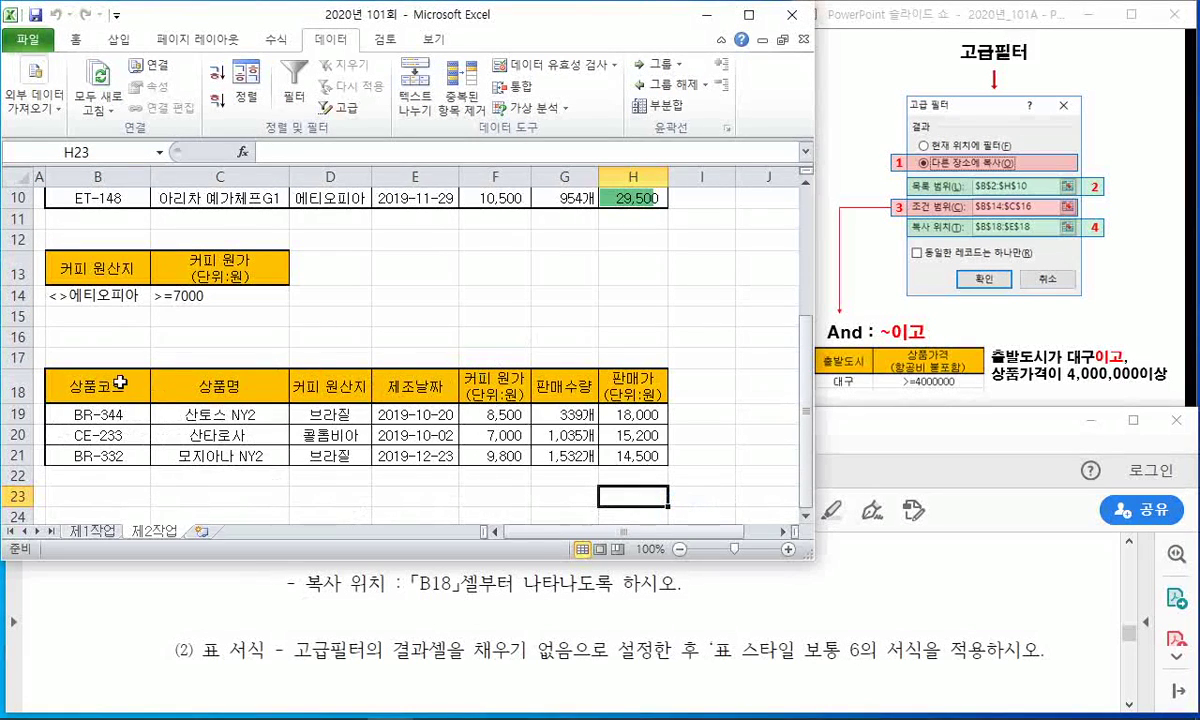
Step: Set the fill of the filter result cells B18:H21 to 채우기 없음
drag(120, 383, 640, 456)
click(75, 39)
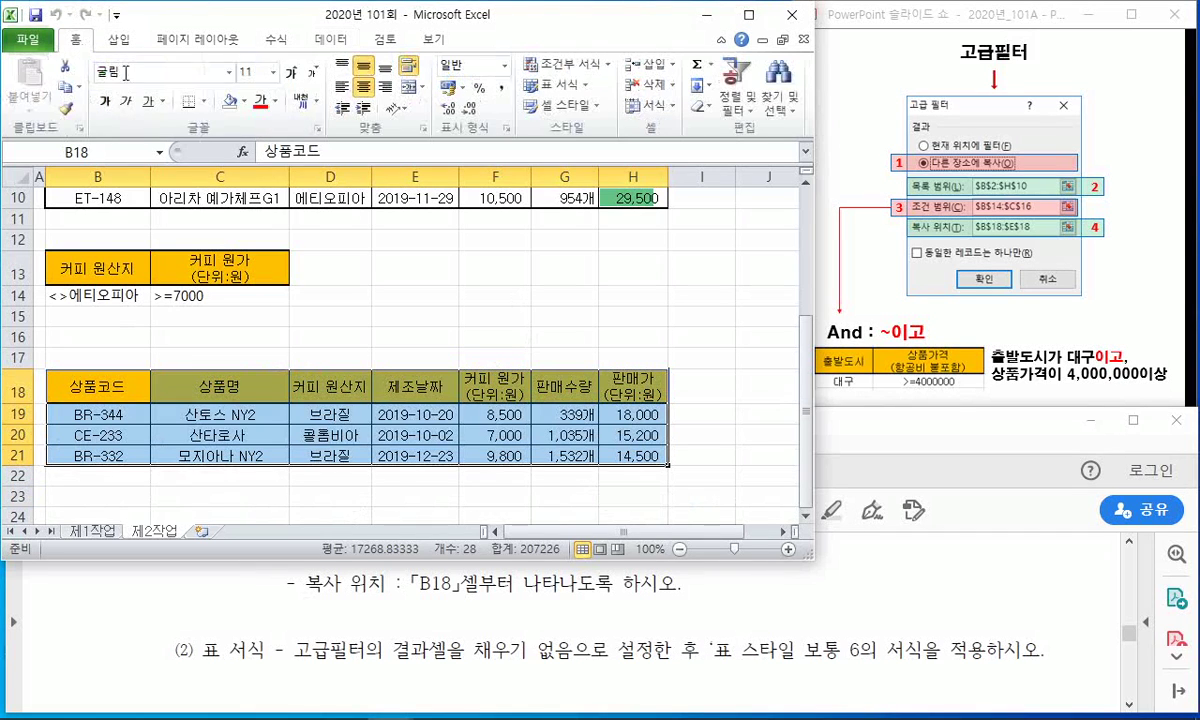
click(243, 101)
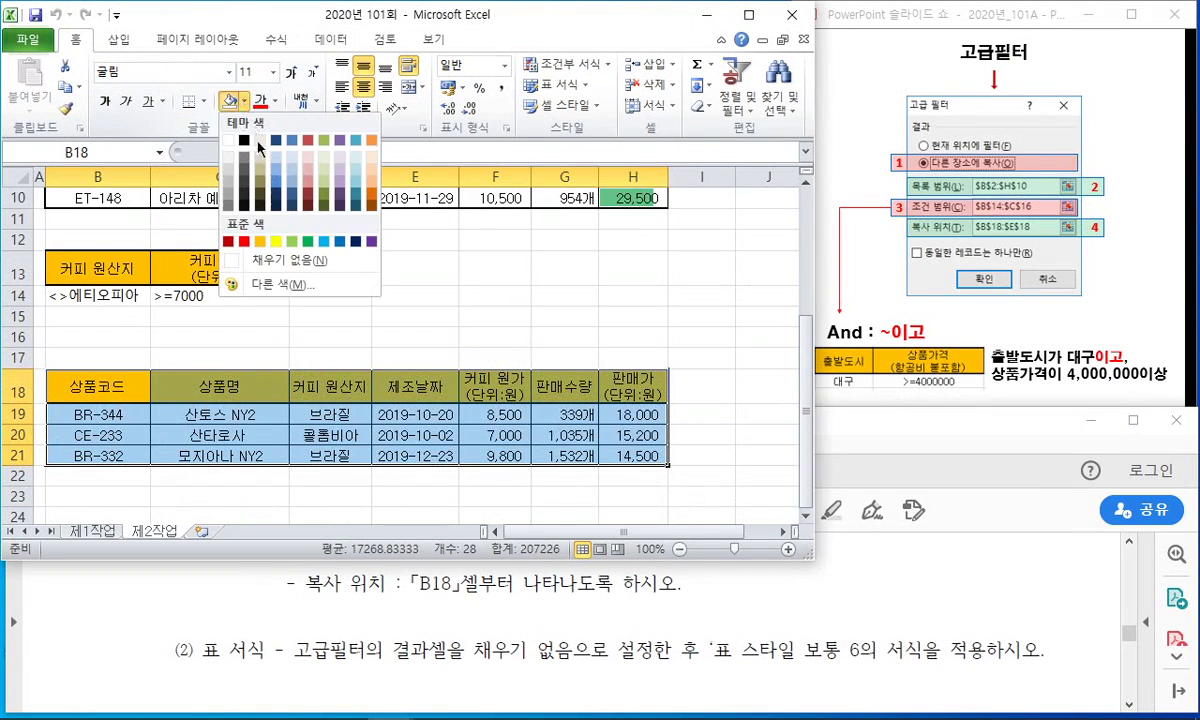
click(282, 261)
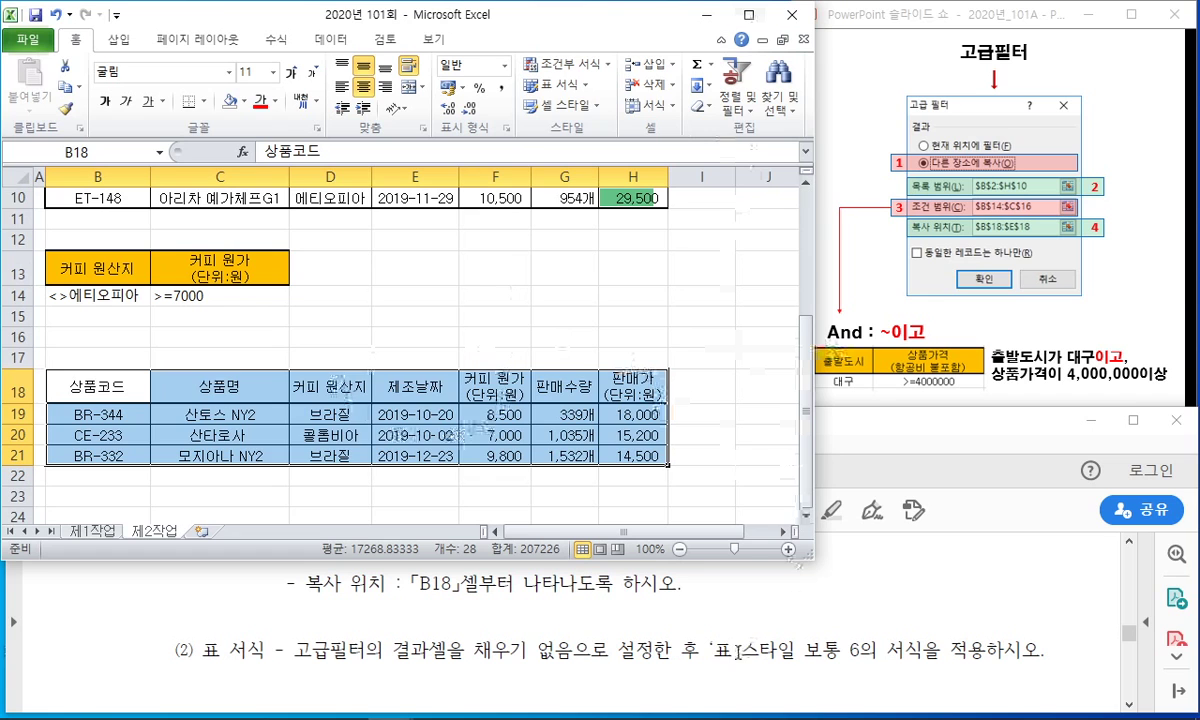
Step: Mark up the 표 스타일 보통 6 wording in the exercise text and clear the marks
drag(716, 657, 968, 660)
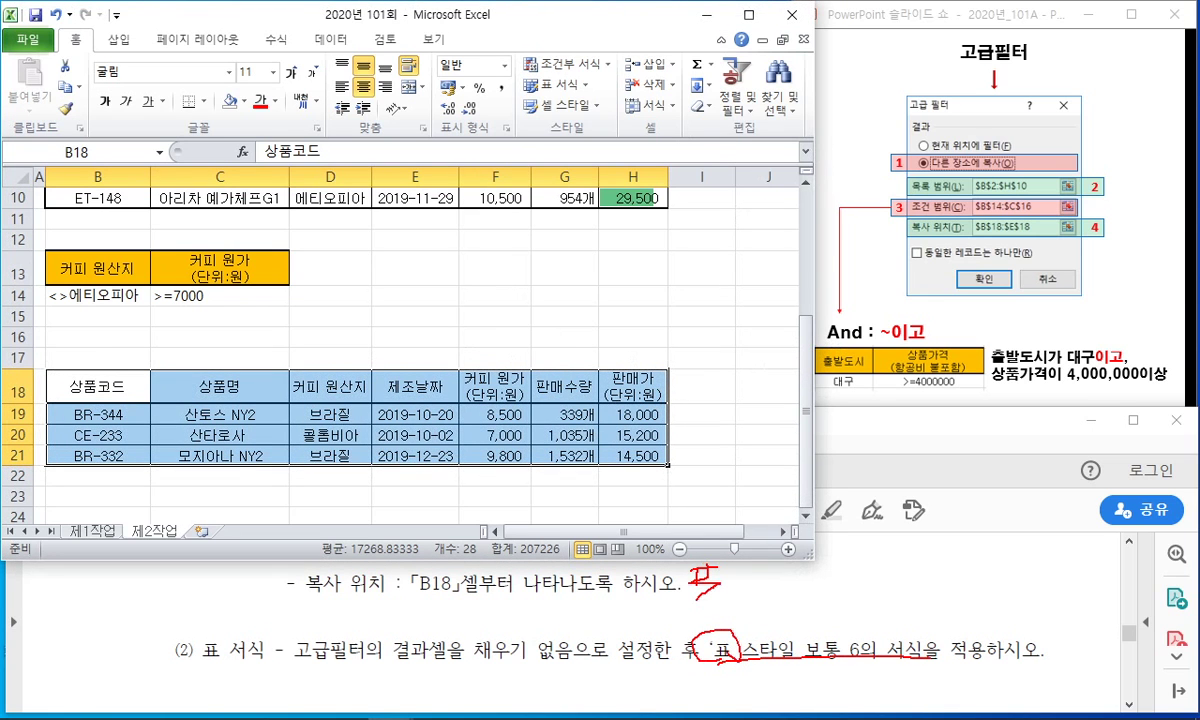
mouse_move(690, 583)
mouse_down()
mouse_move(705, 541)
mouse_move(700, 615)
mouse_up()
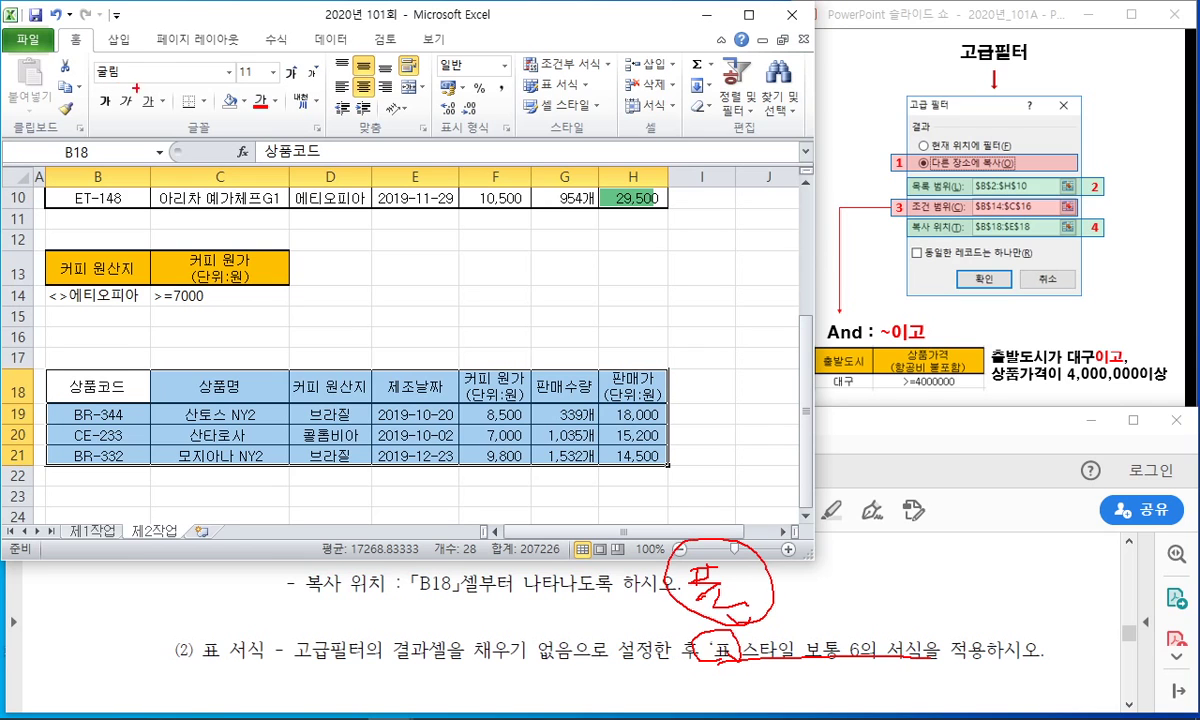
key(Escape)
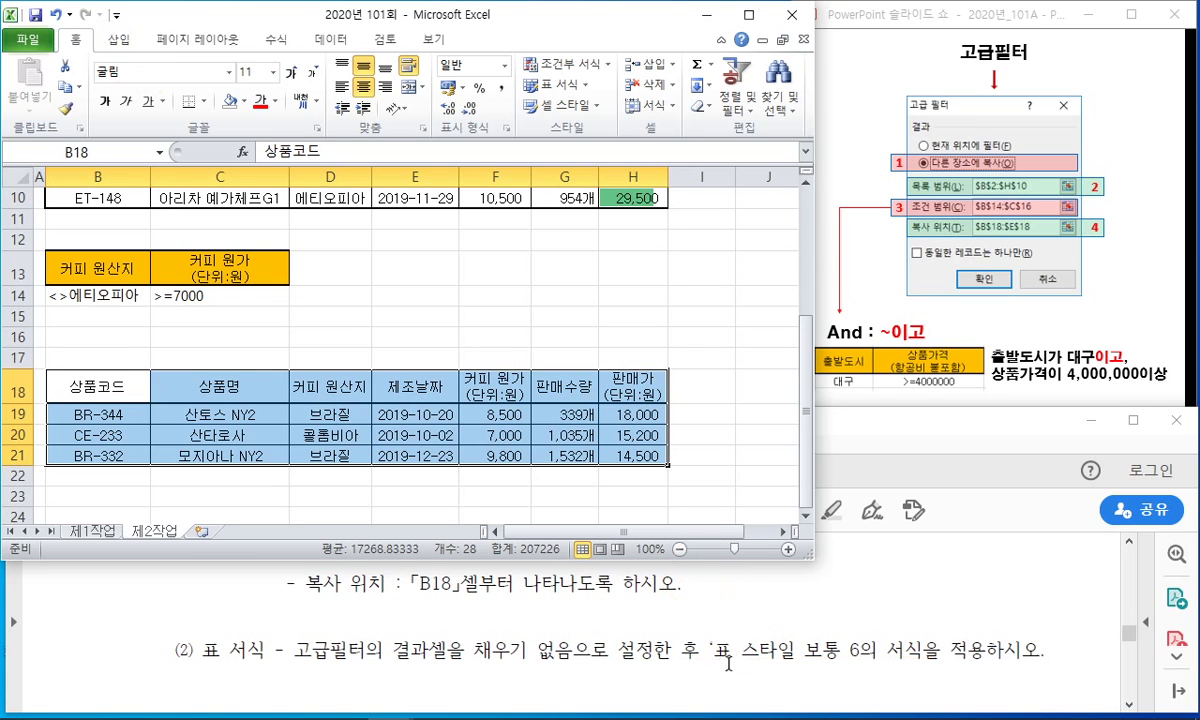
Step: Convert the filter result range B18:H21 into a table that includes its headers
click(120, 41)
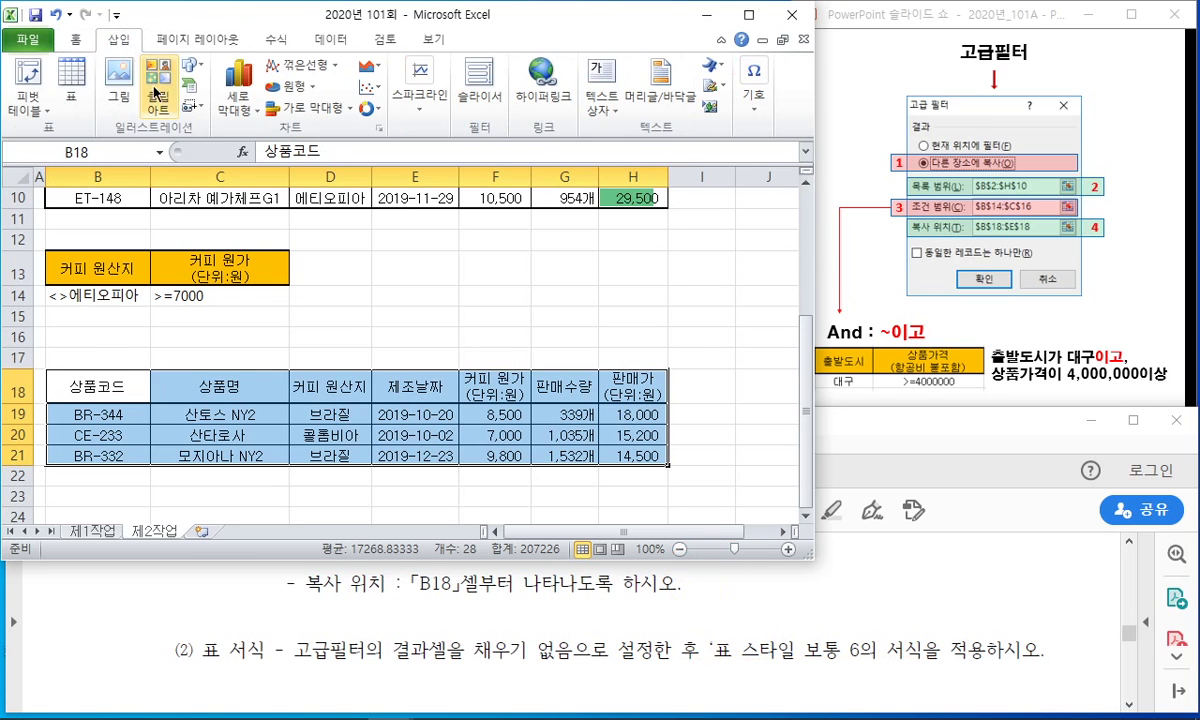
click(65, 88)
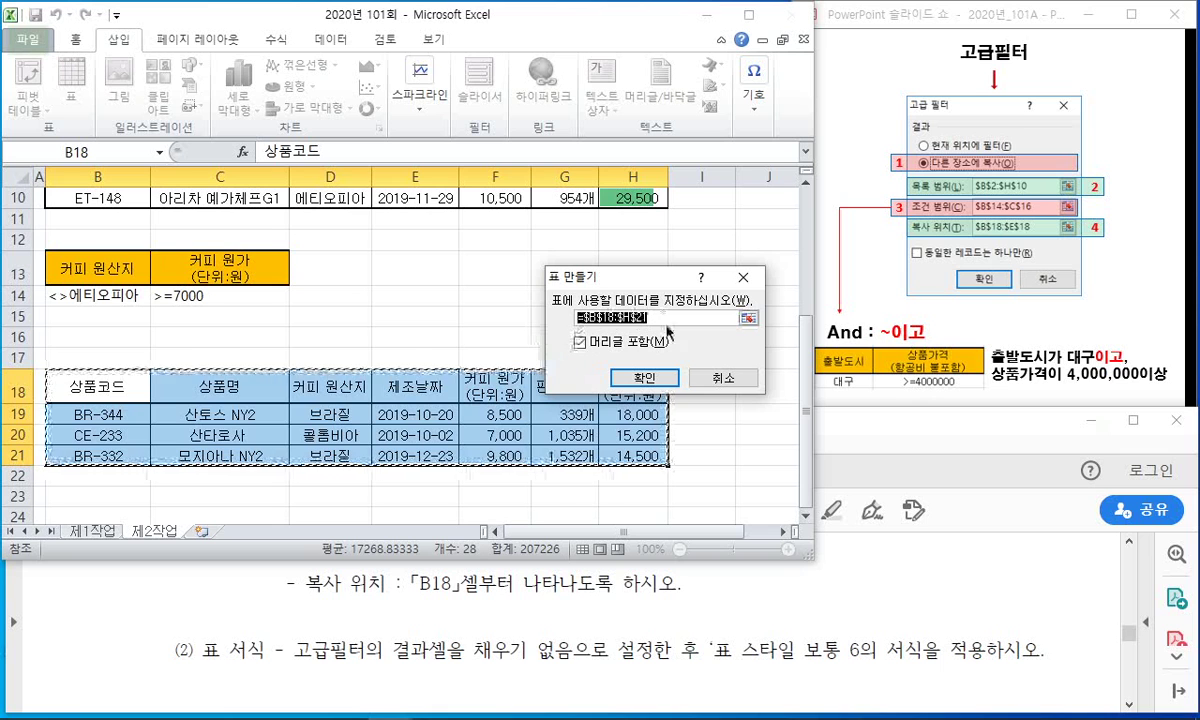
click(645, 377)
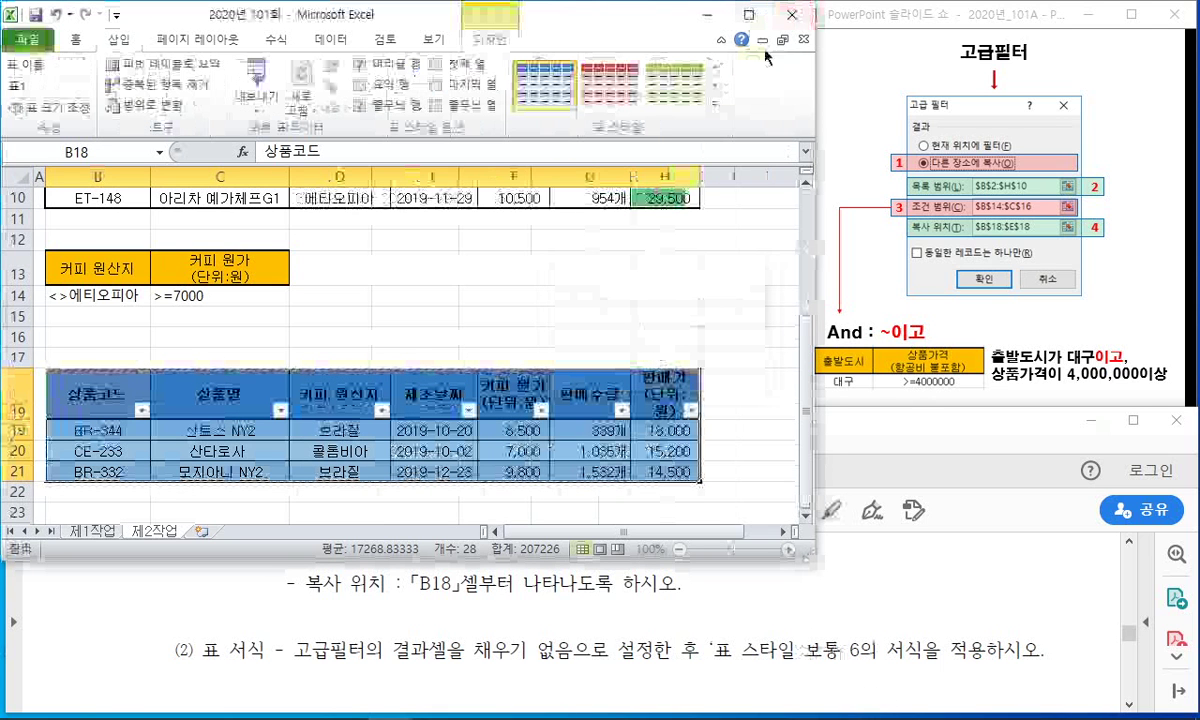
Step: Maximize Excel, apply 표 스타일 보통 6 to the result table, and restore the window's size
click(748, 14)
click(1068, 97)
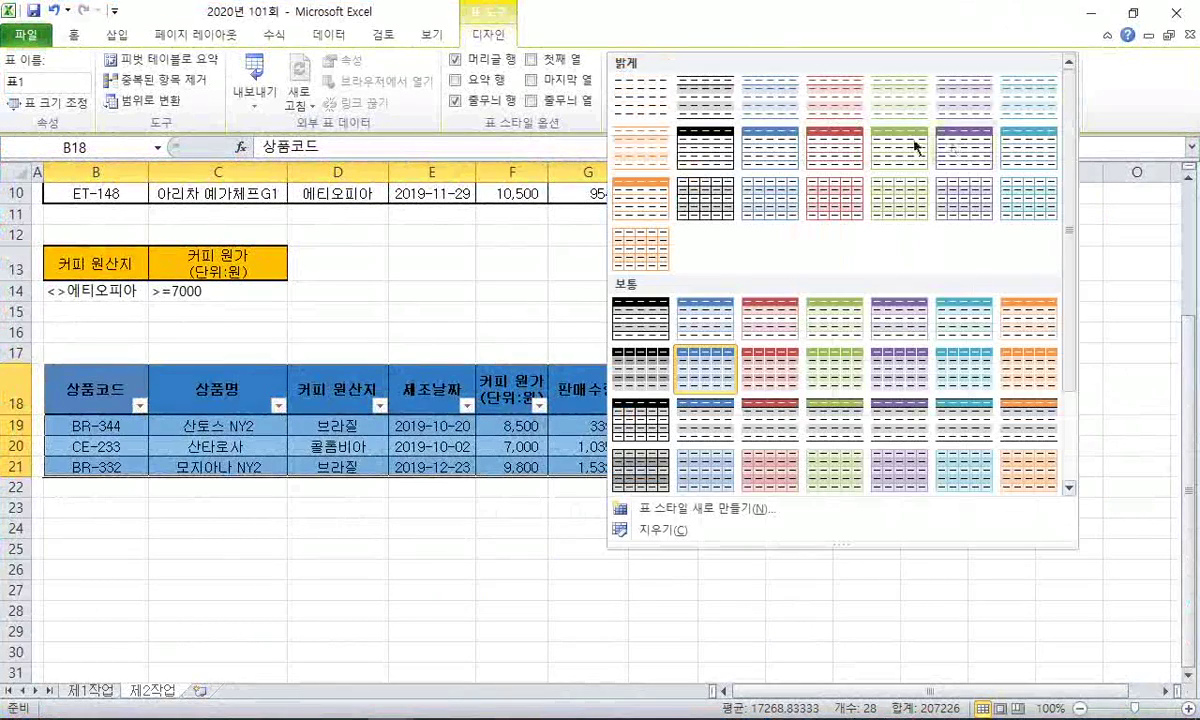
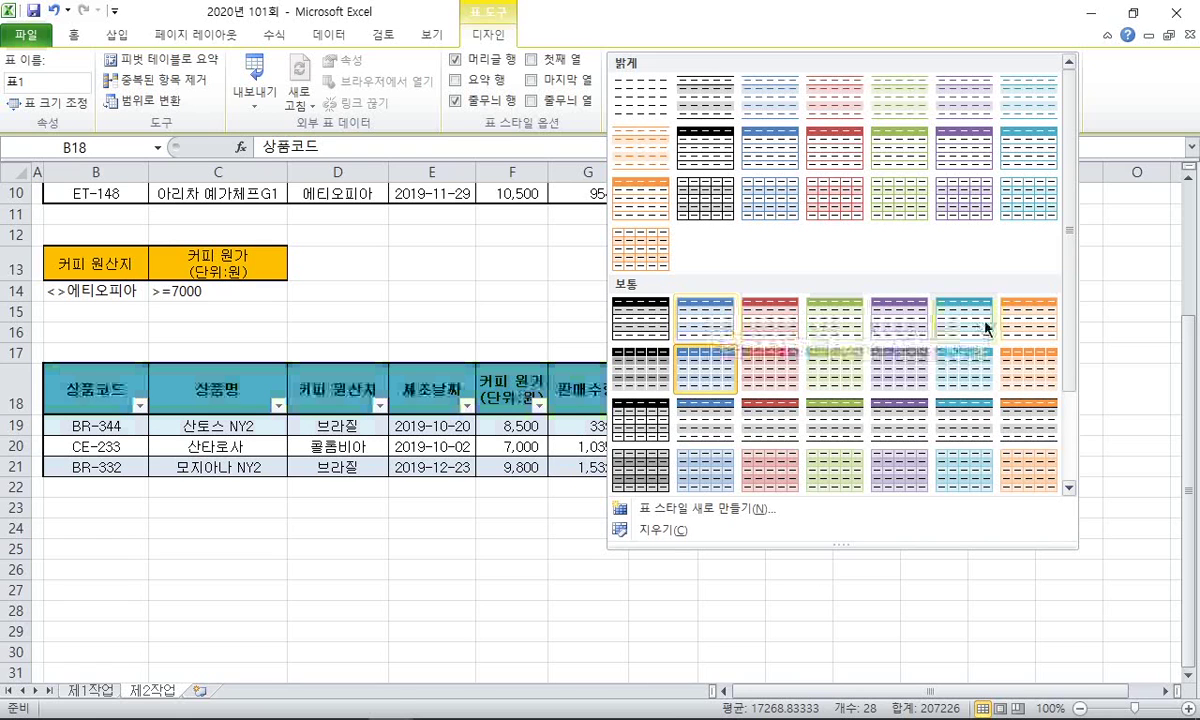
click(986, 327)
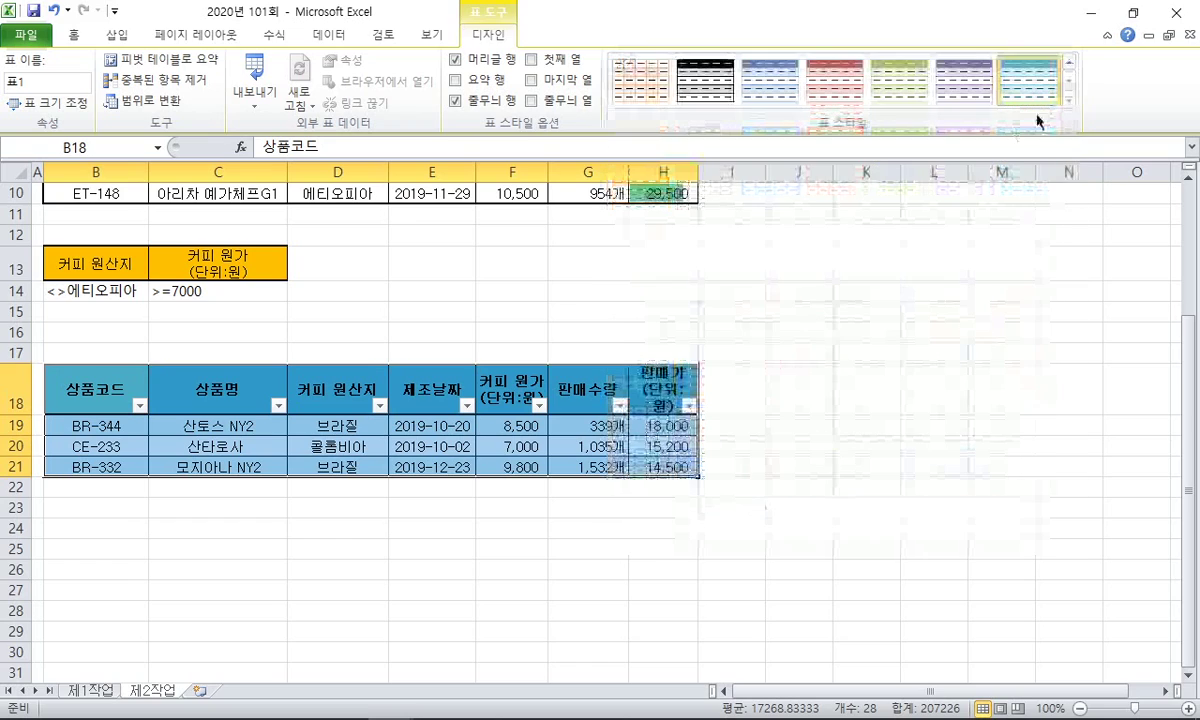
click(1133, 12)
click(716, 408)
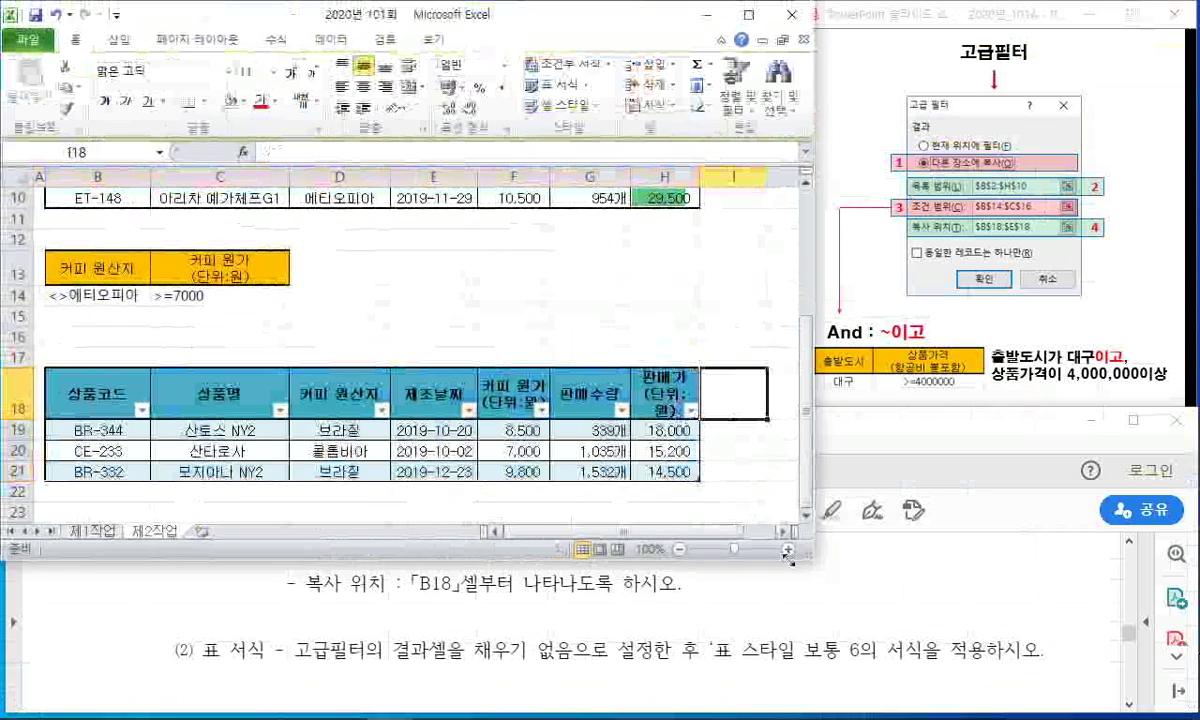
Step: Go to the [제3작업] 피벗 테이블 task in the GE01-11A.pdf exercise in Adobe Acrobat Reader
click(831, 632)
click(636, 354)
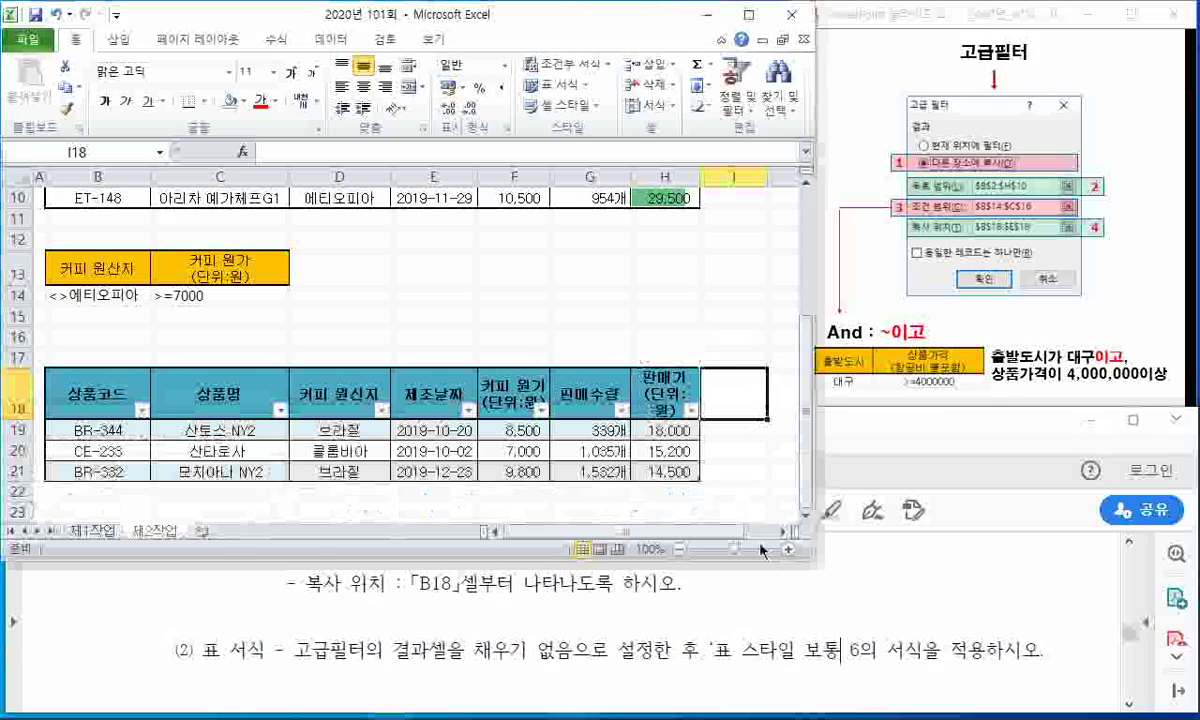
click(757, 615)
scroll(750, 600, down, 5)
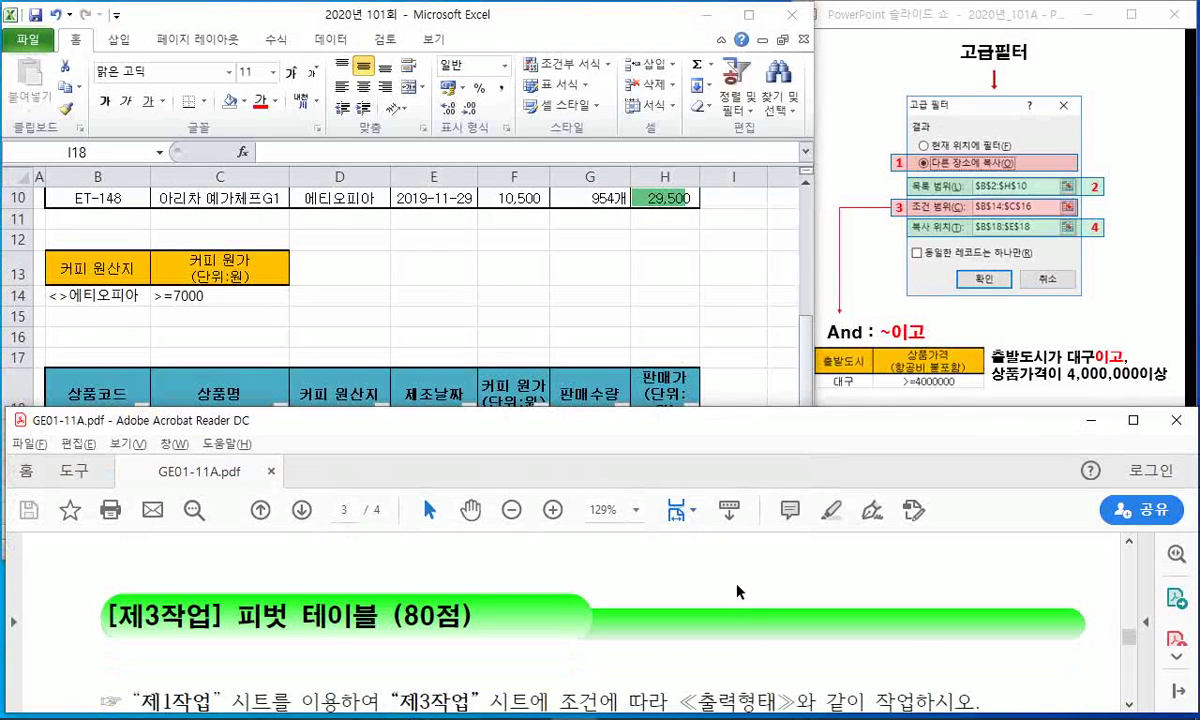
scroll(739, 586, down, 1)
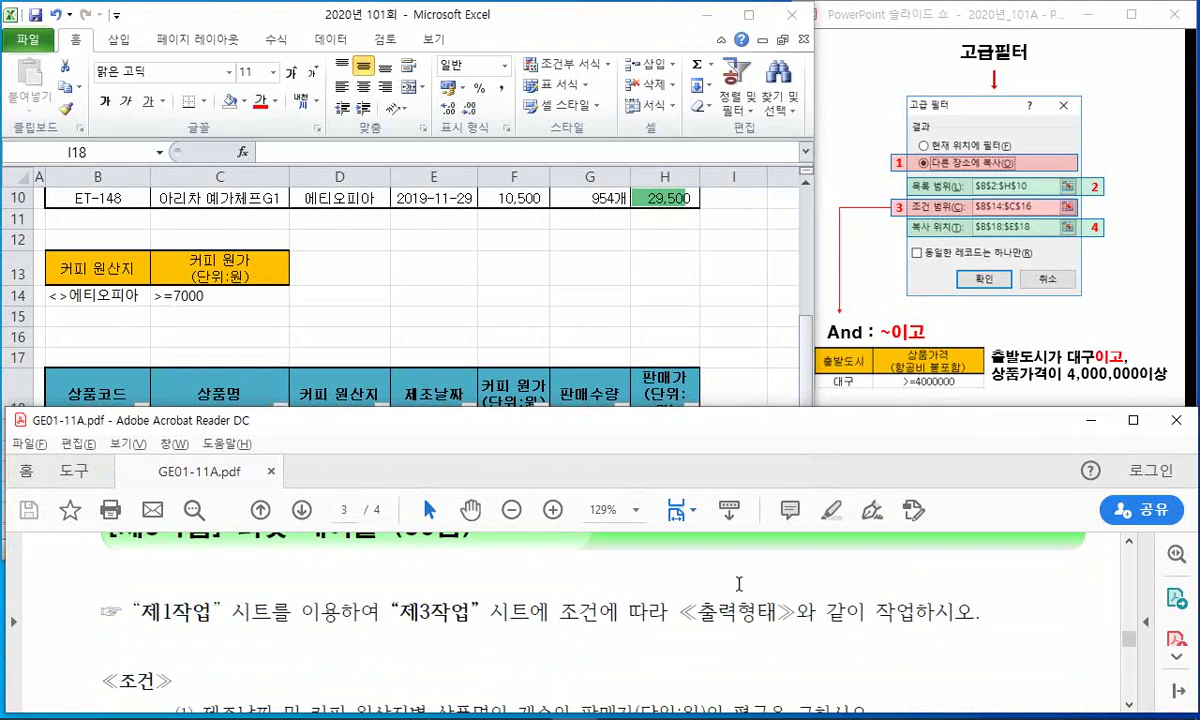
Step: Close the PowerPoint slide show without saving and widen the Excel window to the full screen width
click(853, 285)
click(1176, 15)
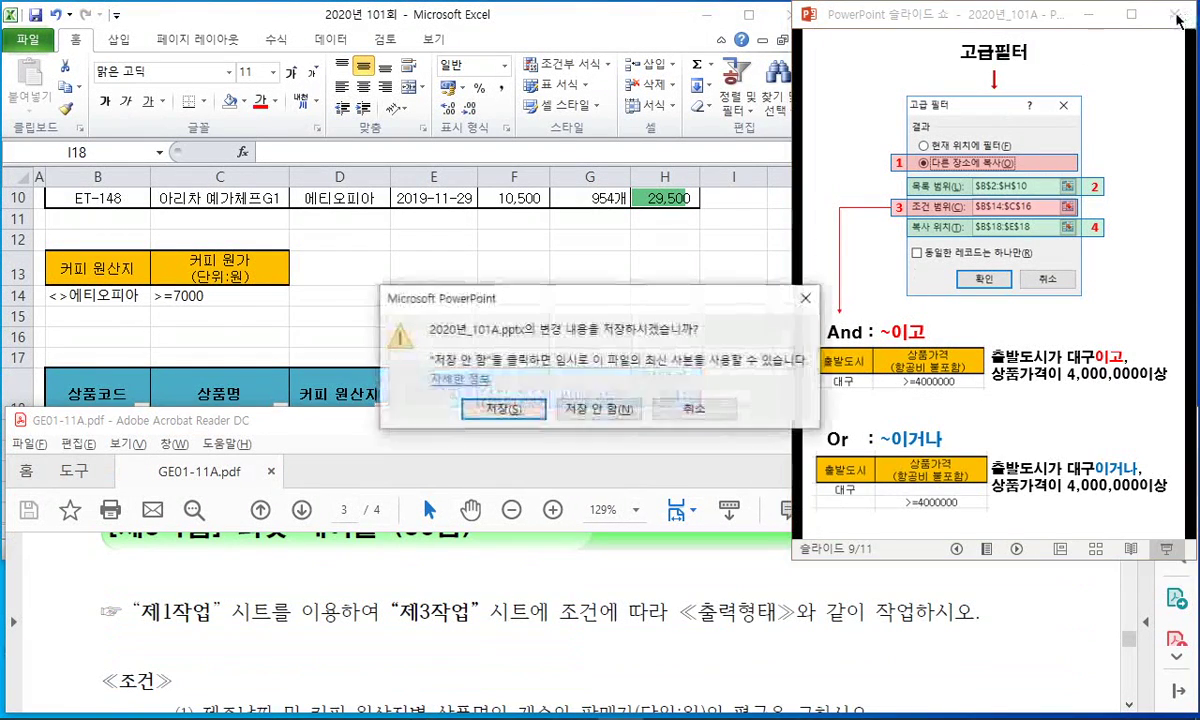
click(597, 409)
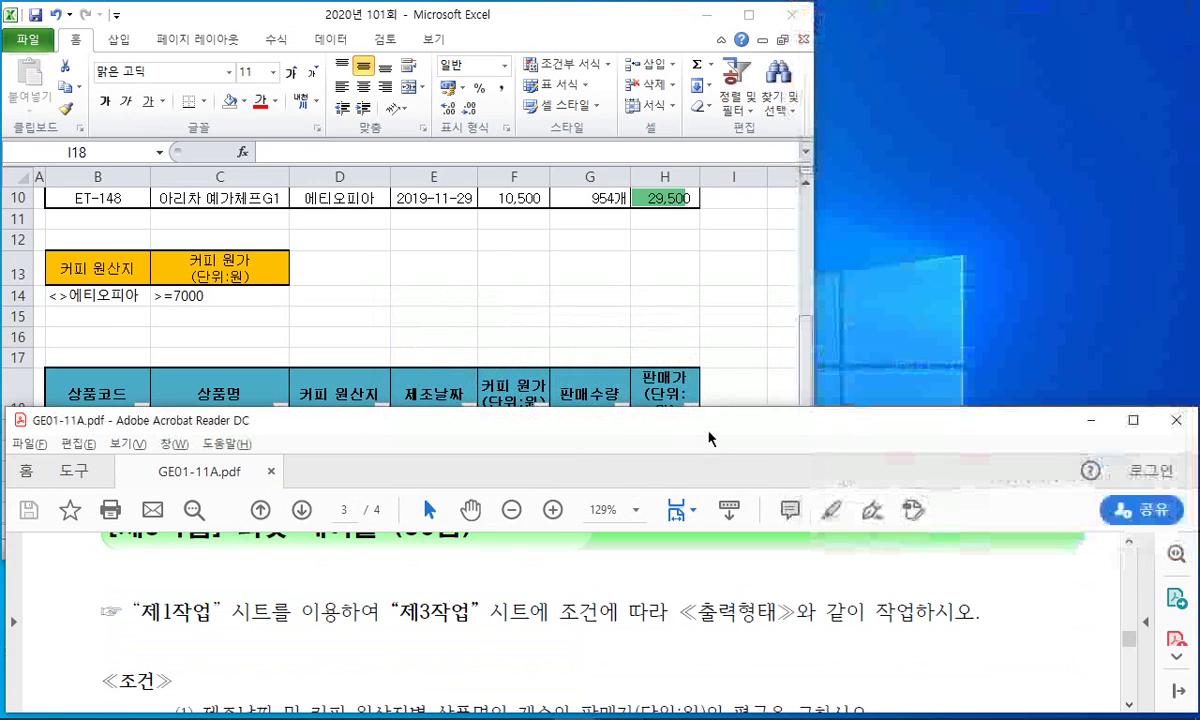
click(813, 318)
drag(815, 306, 1196, 306)
scroll(215, 500, up, 3)
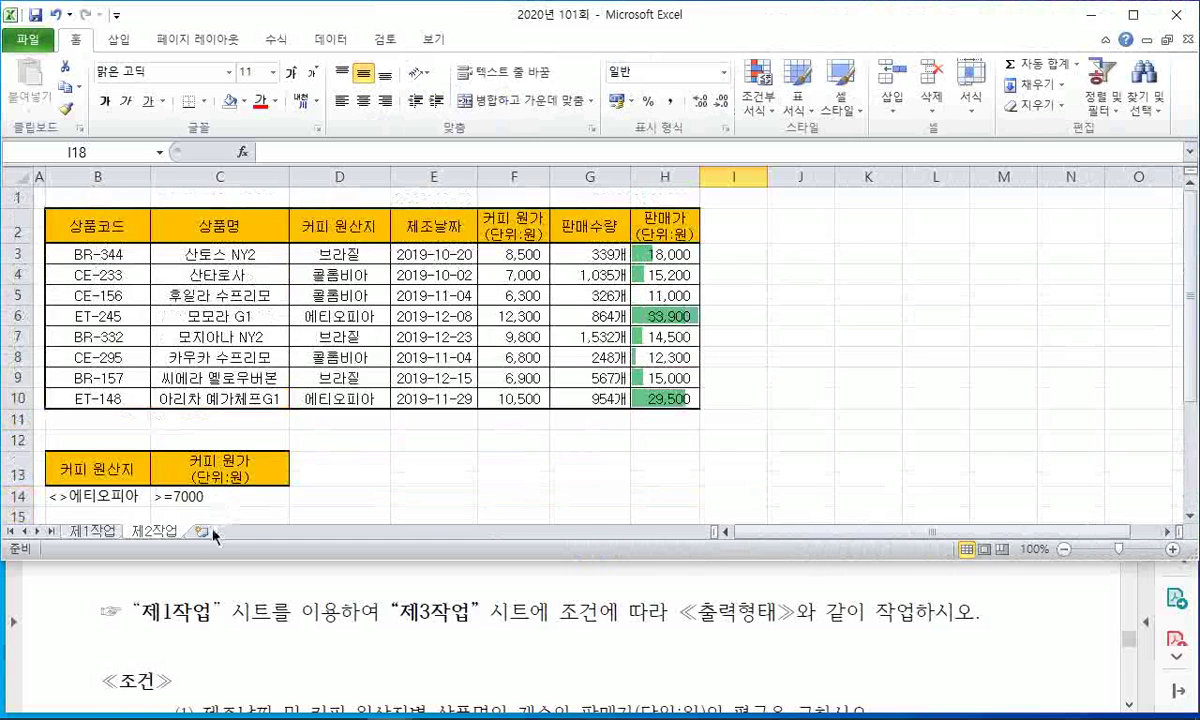
Step: Add a new worksheet after 제2작업 and name it 제3작업
click(201, 531)
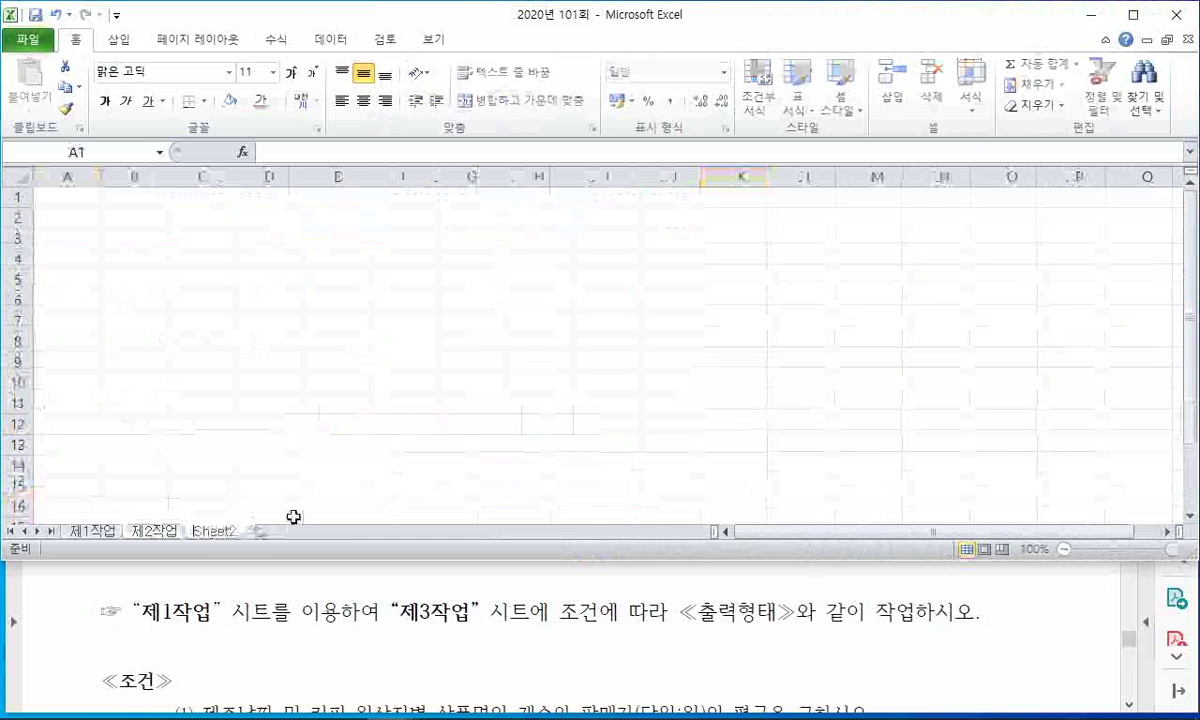
text(제3작업)
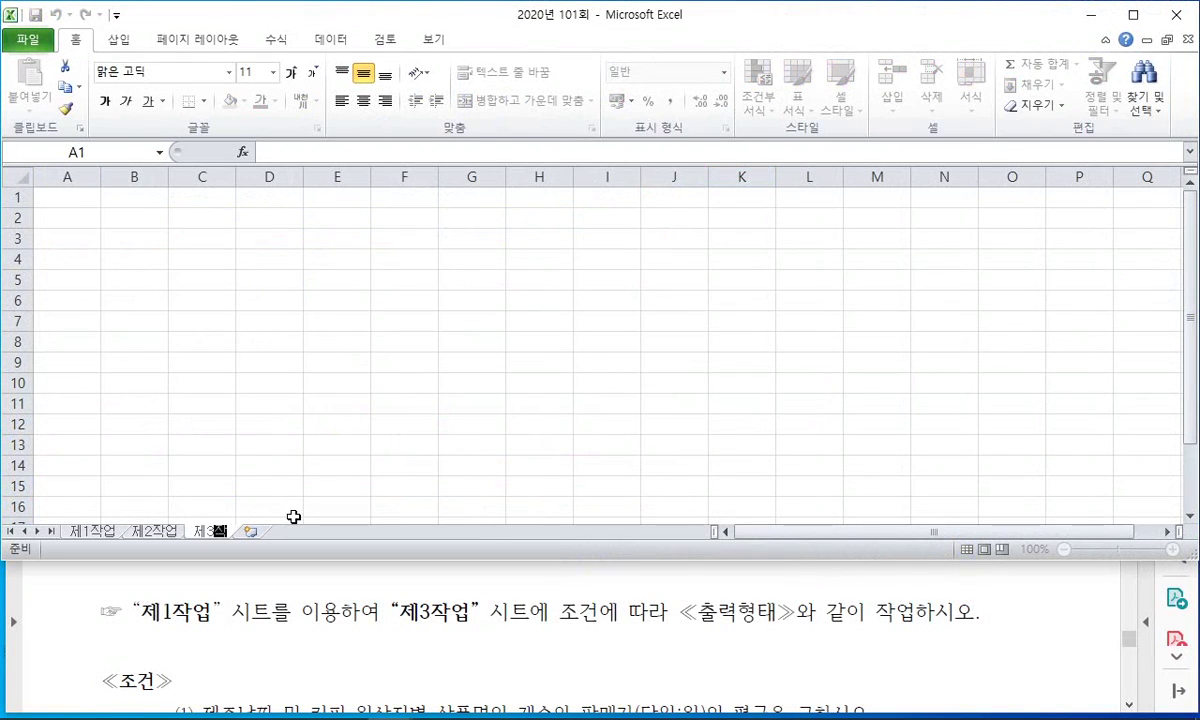
key(Return)
Step: Review the pivot table conditions and the 출력형태 sample layout in the exercise PDF
click(295, 586)
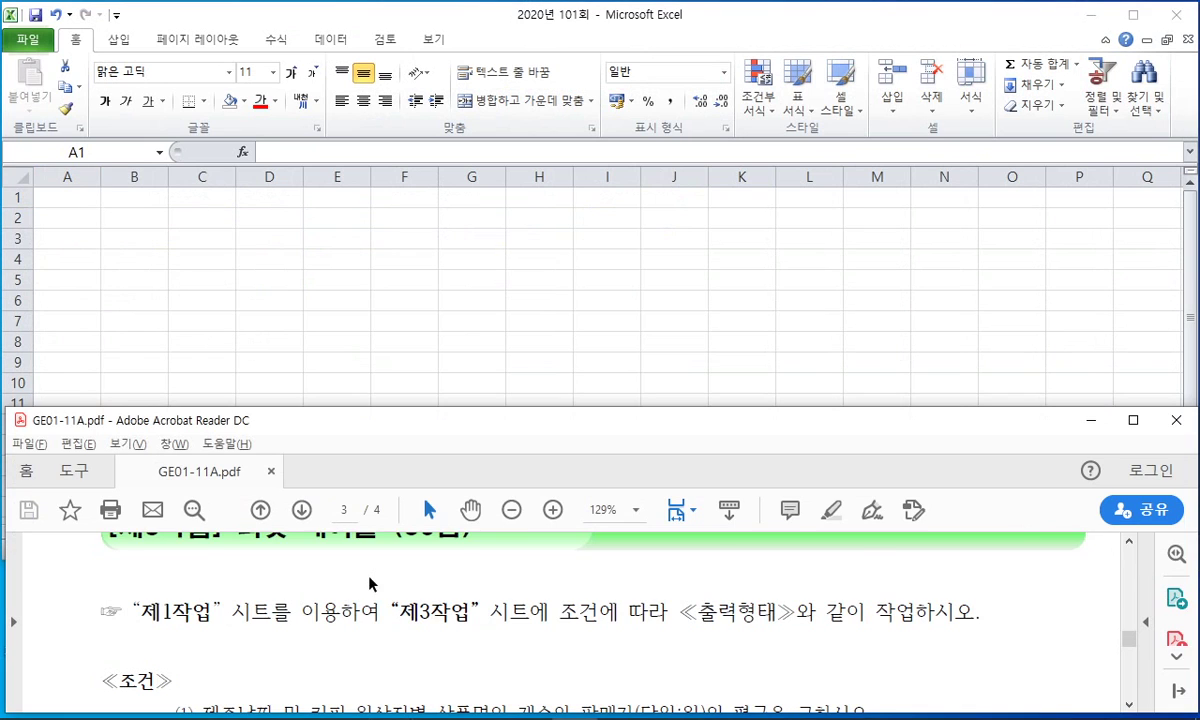
scroll(370, 581, down, 1)
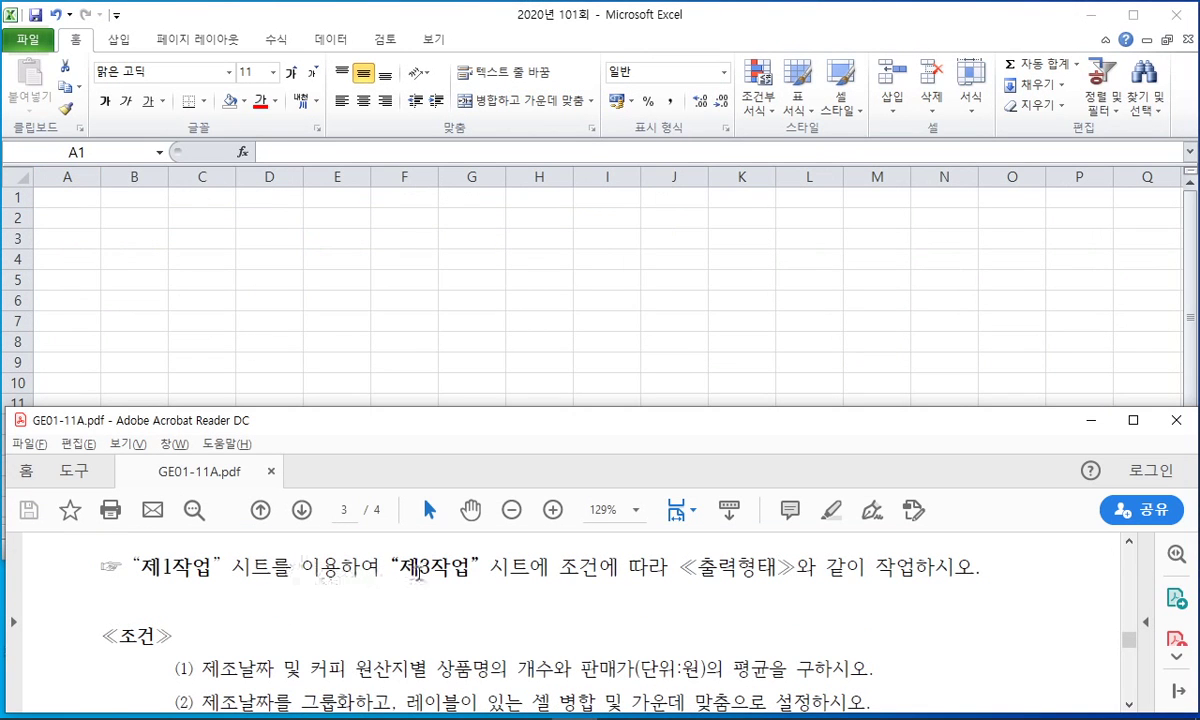
drag(557, 567, 924, 584)
click(796, 592)
scroll(790, 592, down, 9)
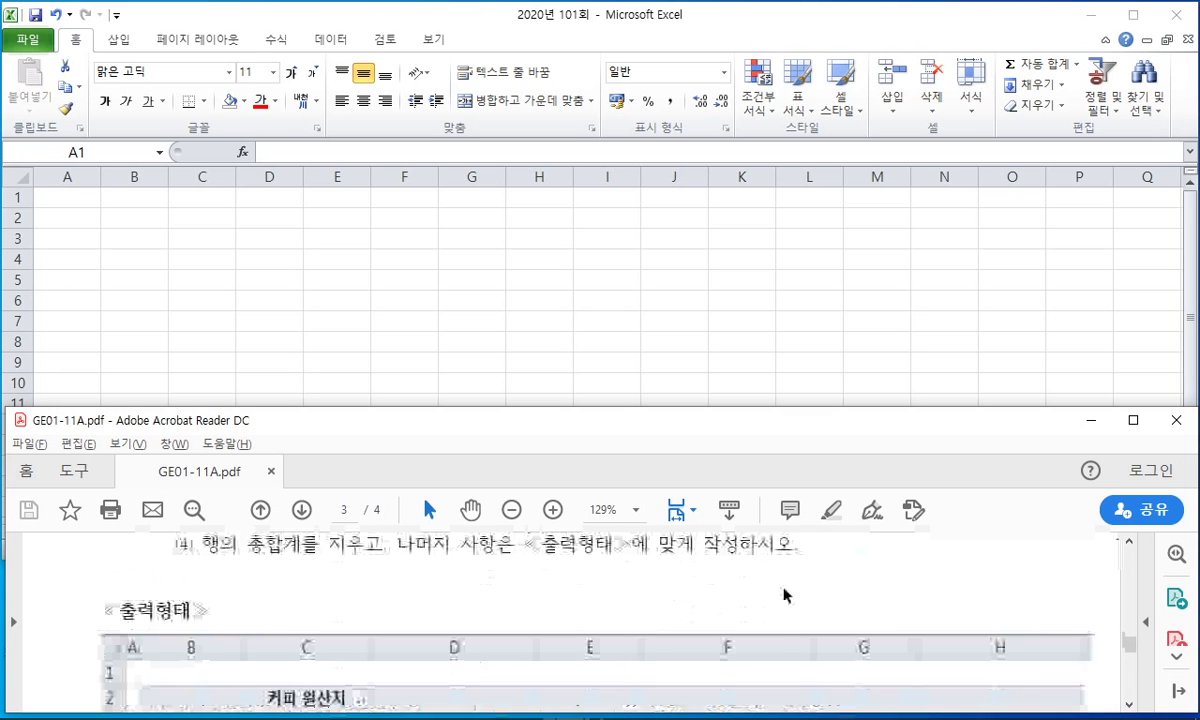
scroll(616, 594, up, 2)
scroll(236, 608, down, 1)
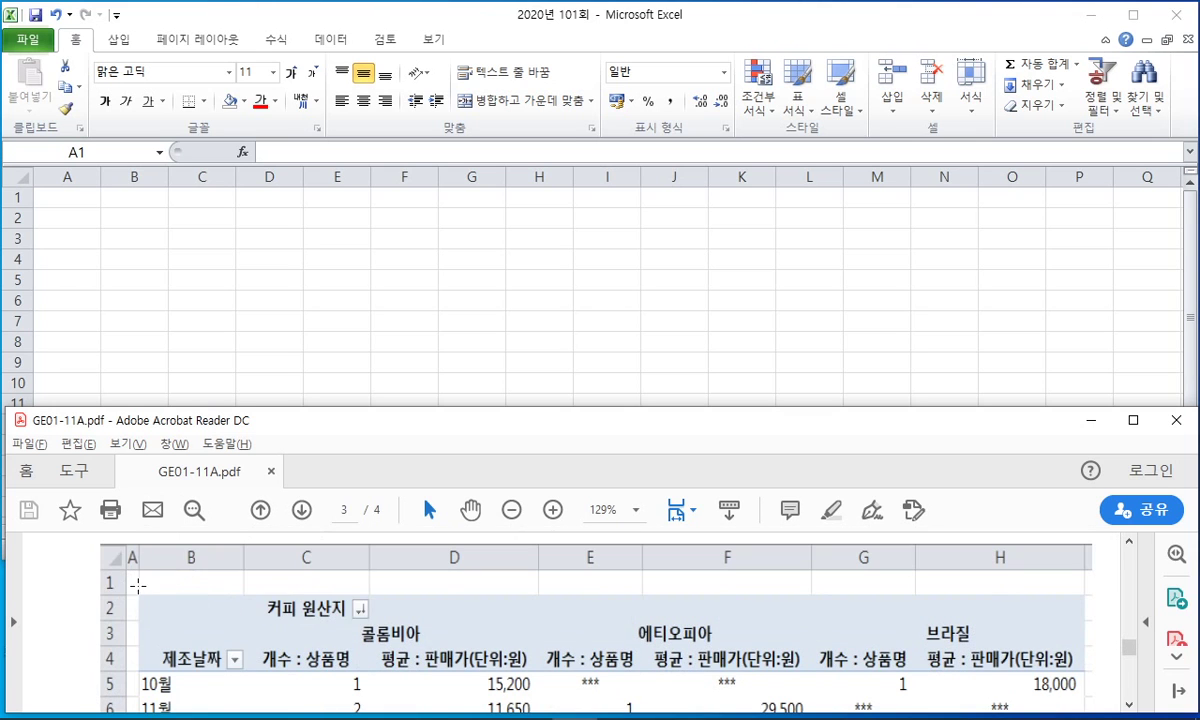
drag(136, 594, 865, 625)
click(865, 625)
scroll(865, 625, down, 1)
scroll(610, 618, up, 7)
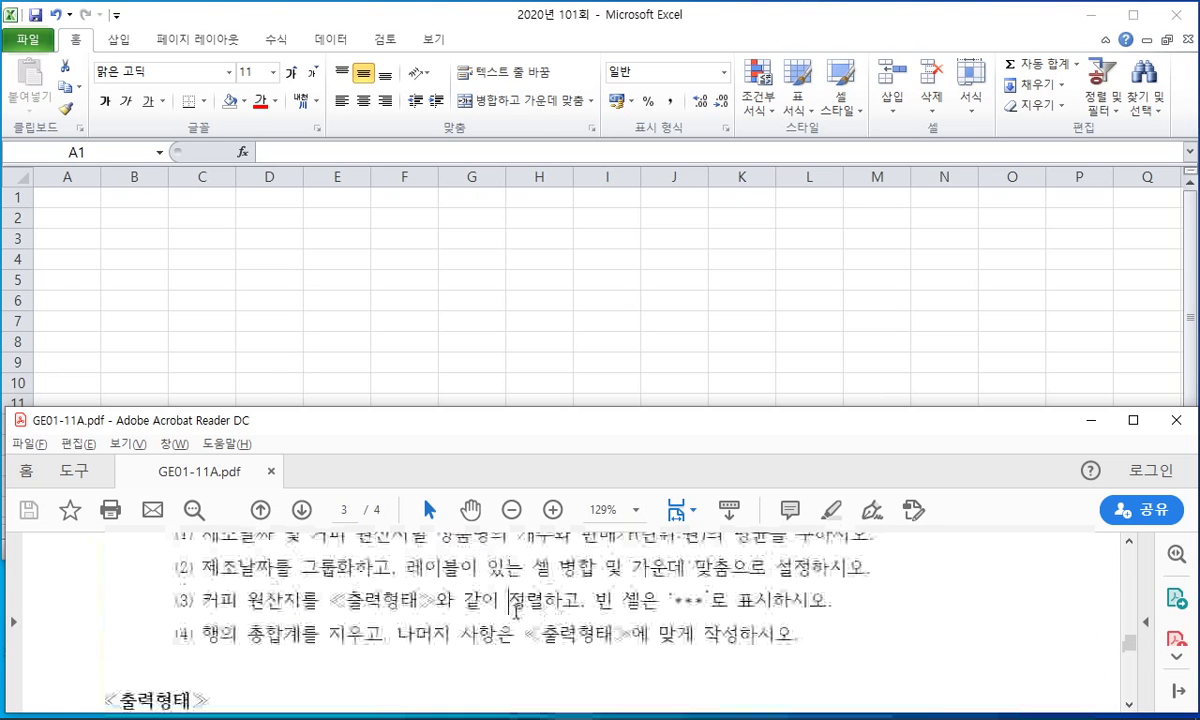
scroll(517, 607, up, 4)
scroll(517, 607, down, 6)
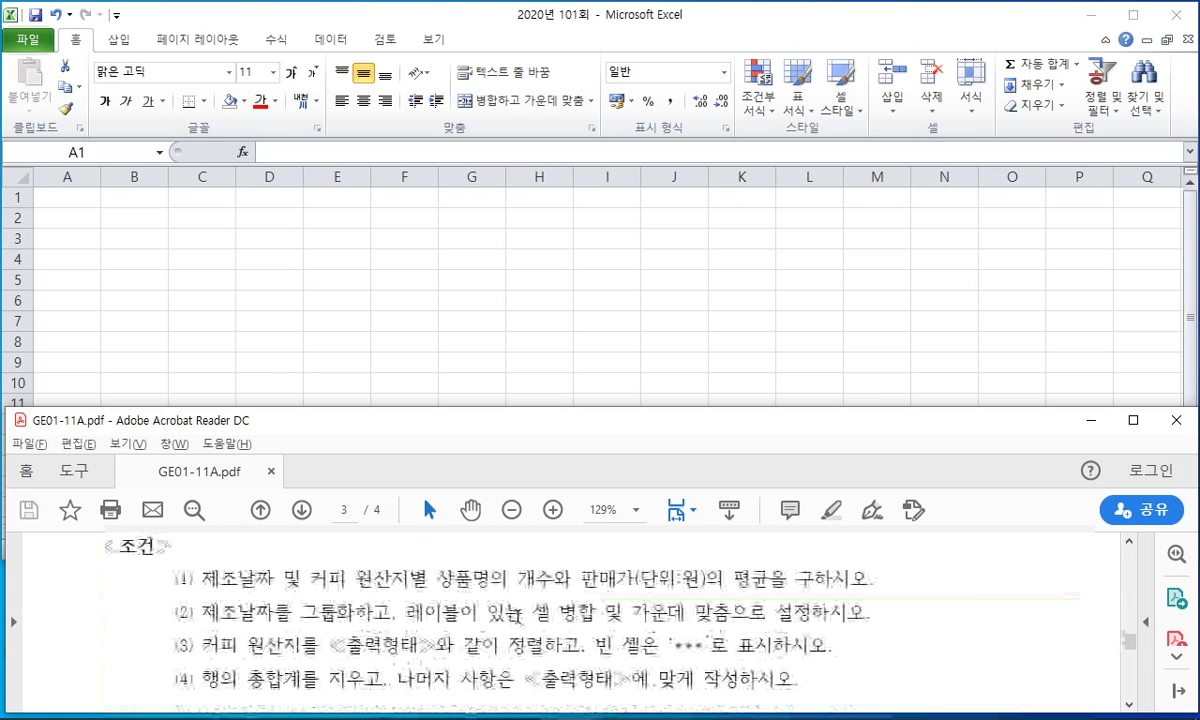
Step: In Excel, select the data range B4:H12 on the 제1작업 sheet, leaving out the 유통기한 and 판매순위 columns
click(301, 237)
click(75, 531)
scroll(150, 300, up, 1)
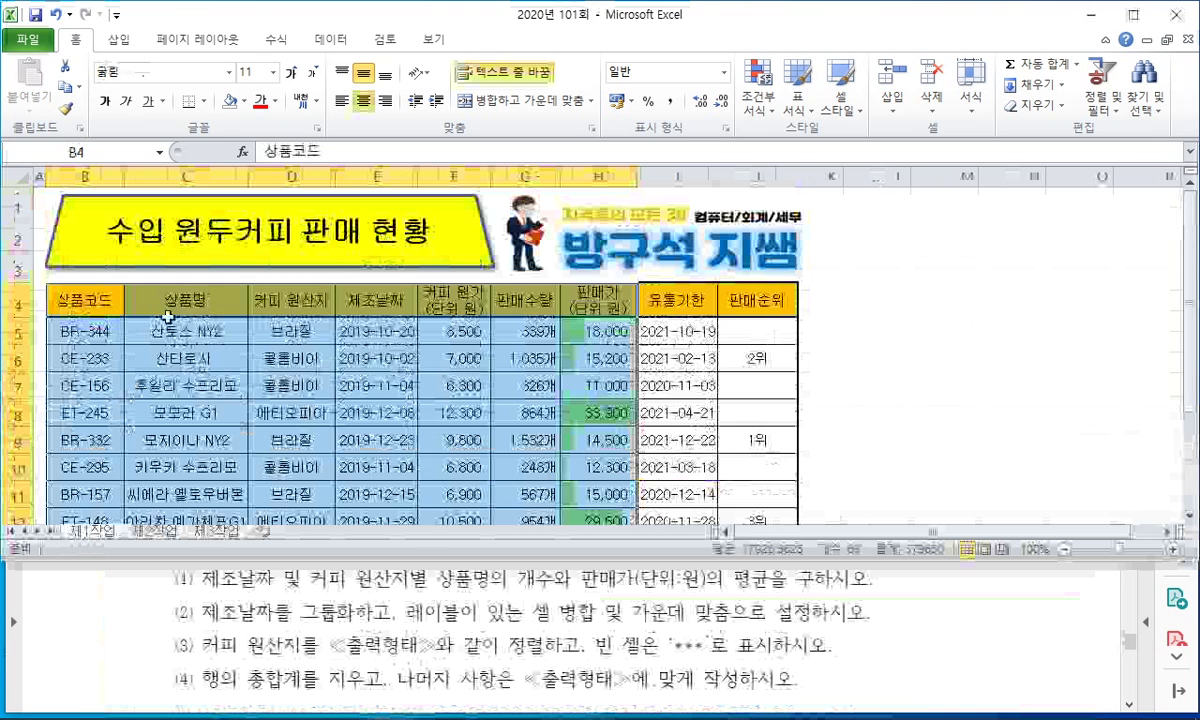
scroll(197, 358, down, 1)
drag(92, 205, 584, 420)
scroll(555, 405, up, 1)
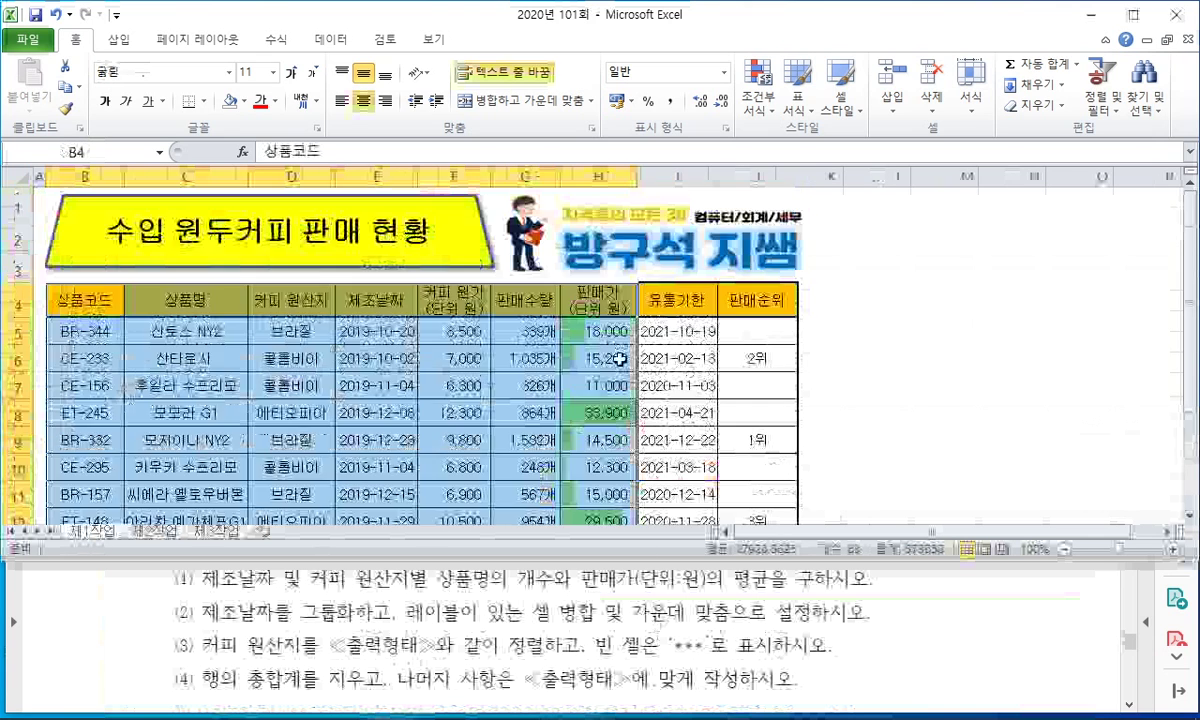
click(685, 298)
click(598, 384)
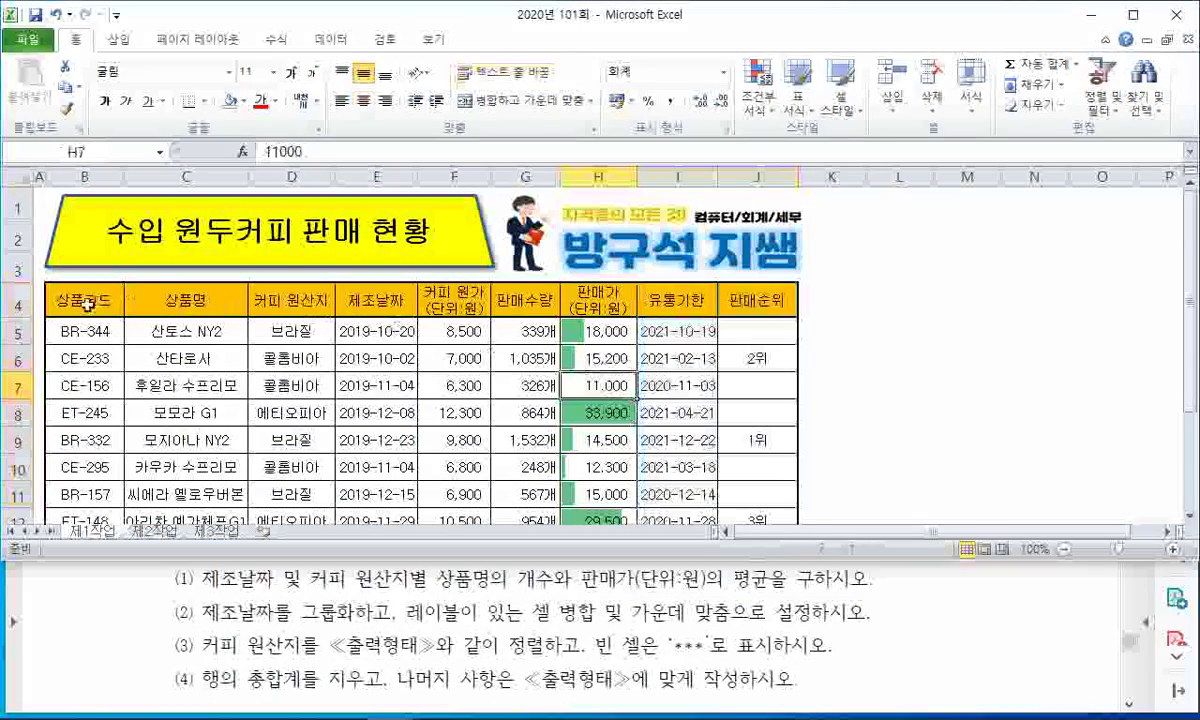
click(85, 299)
scroll(505, 381, down, 1)
shift+click(590, 425)
scroll(590, 425, up, 1)
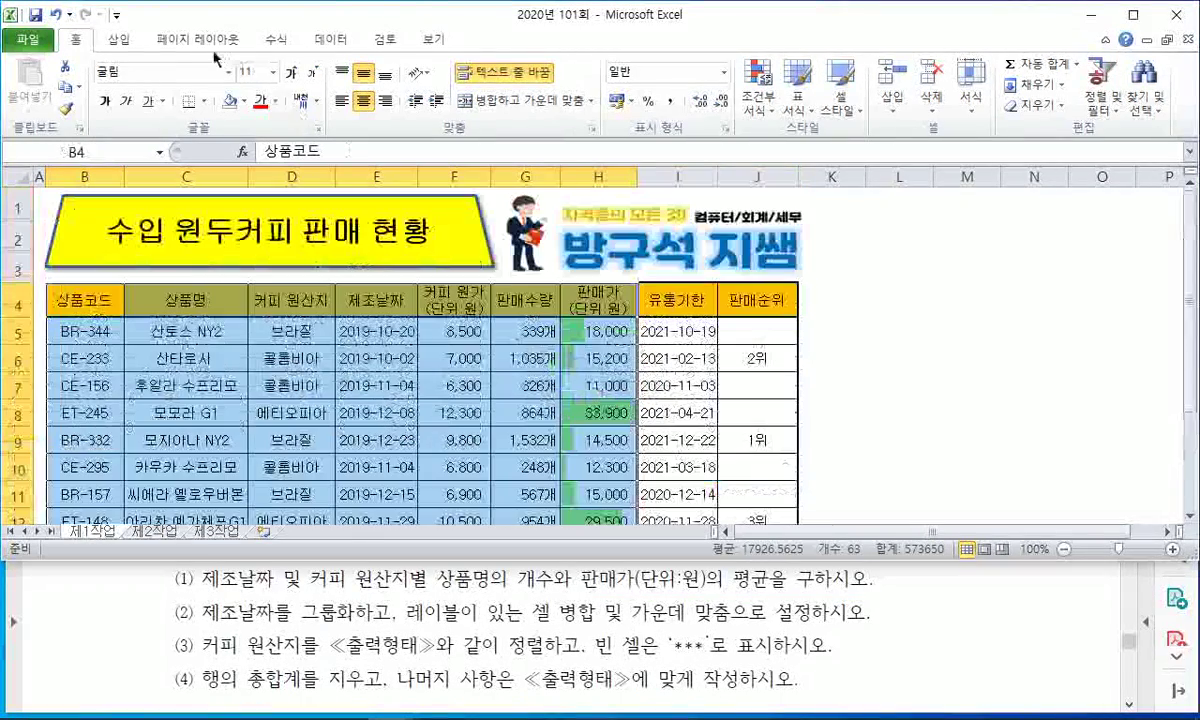
click(120, 39)
click(27, 80)
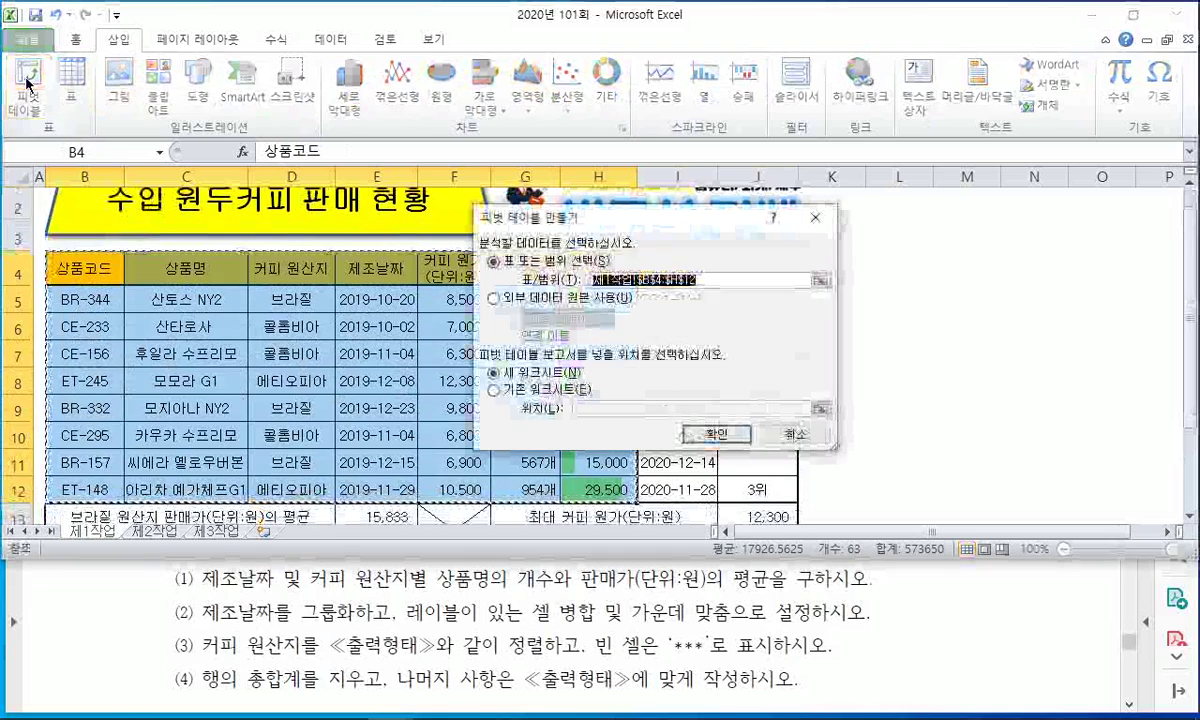
click(544, 391)
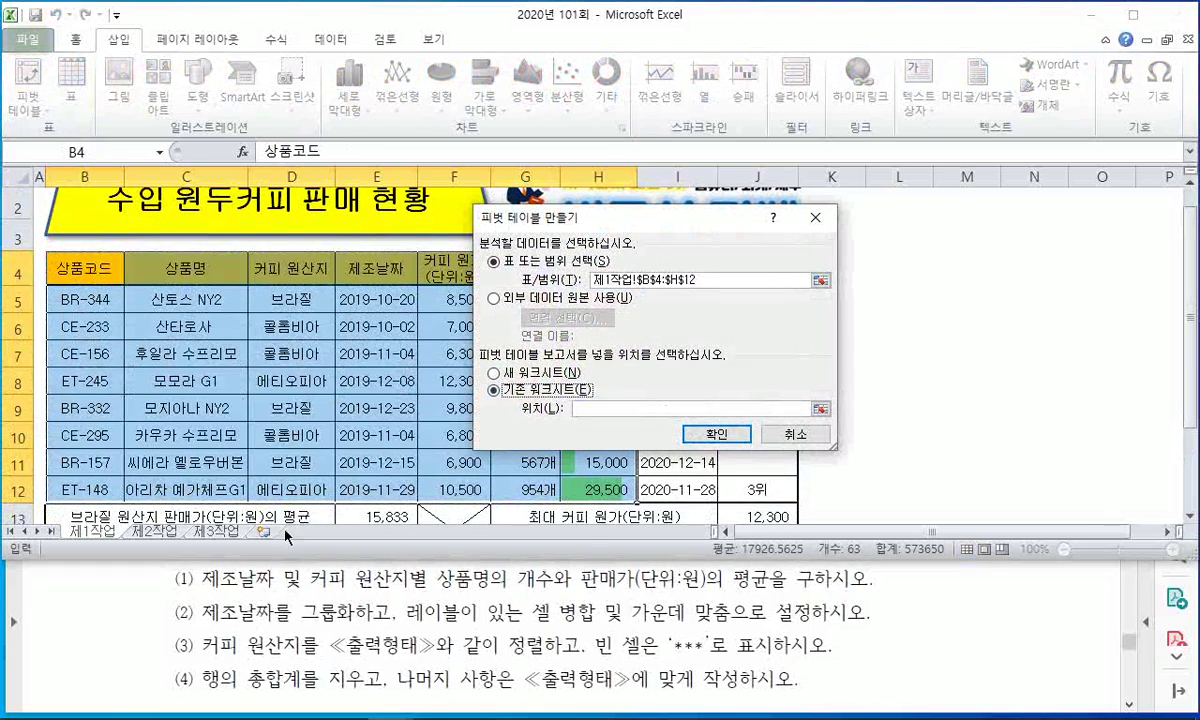
click(707, 408)
click(216, 530)
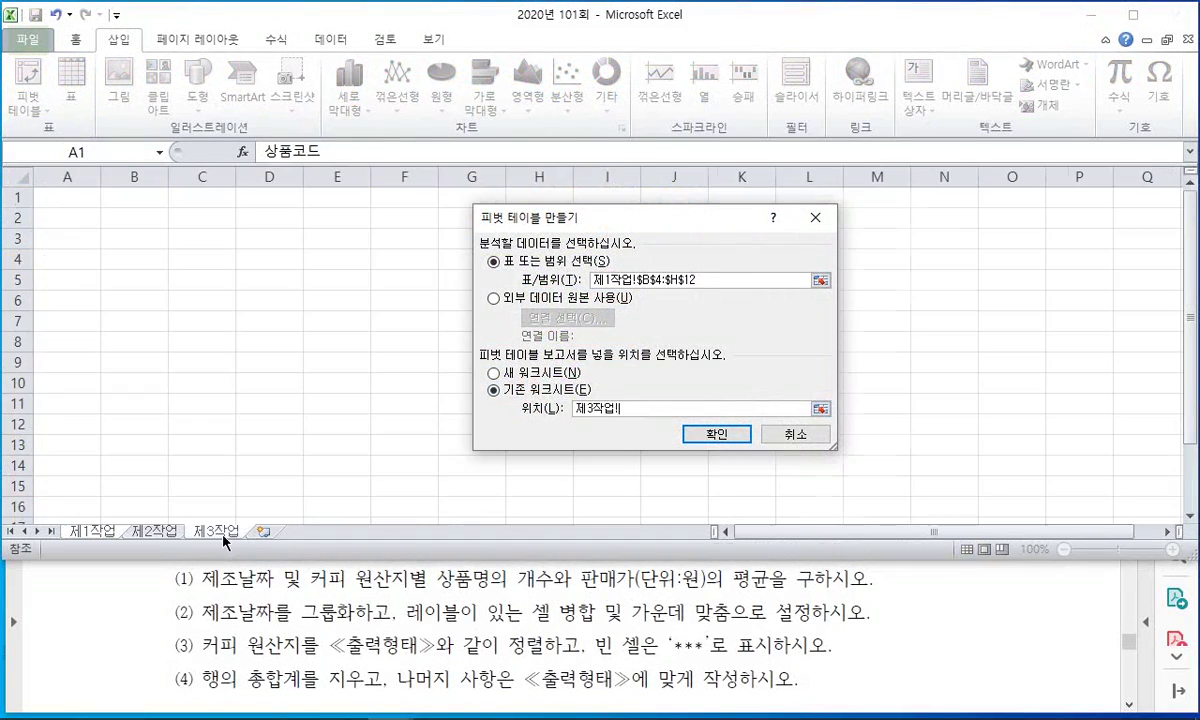
click(148, 219)
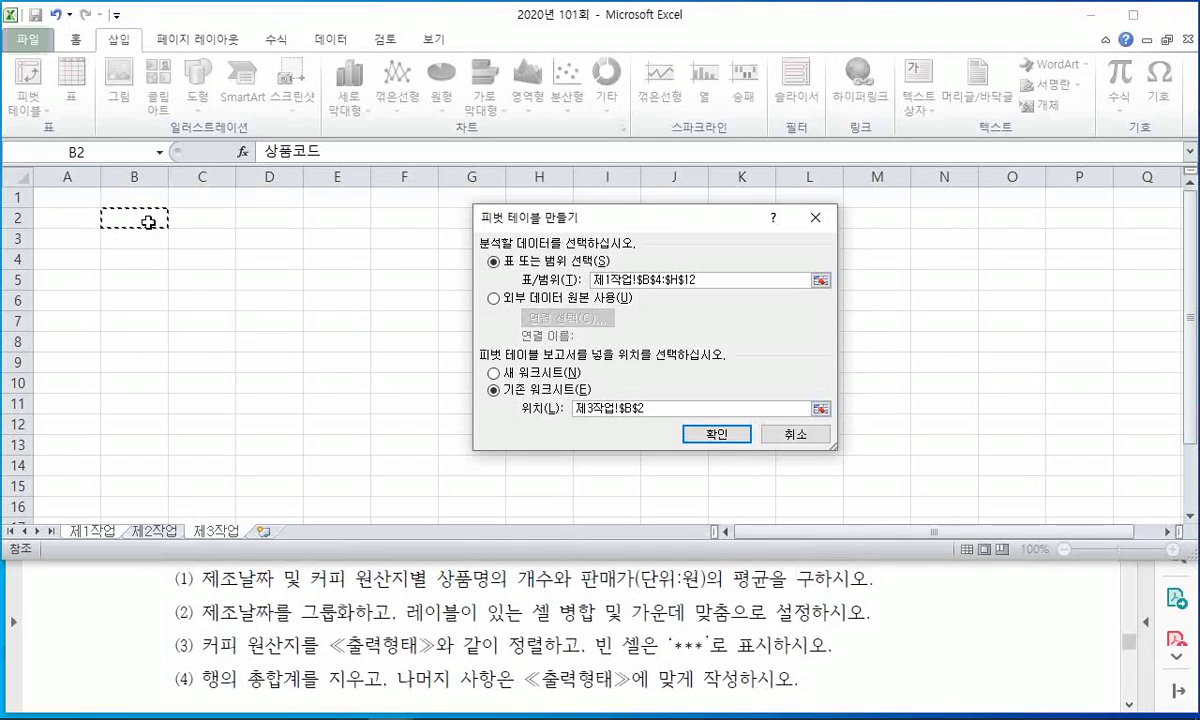
click(797, 437)
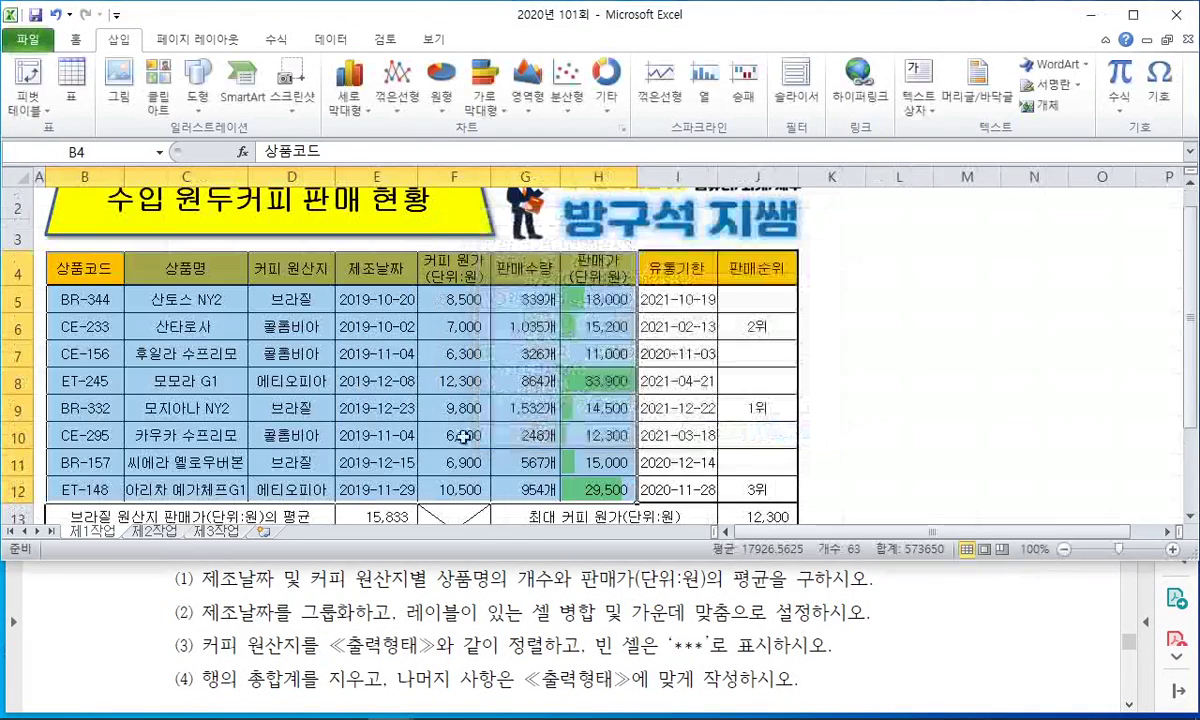
Step: Delete the empty 제3작업 worksheet
right_click(216, 530)
click(285, 338)
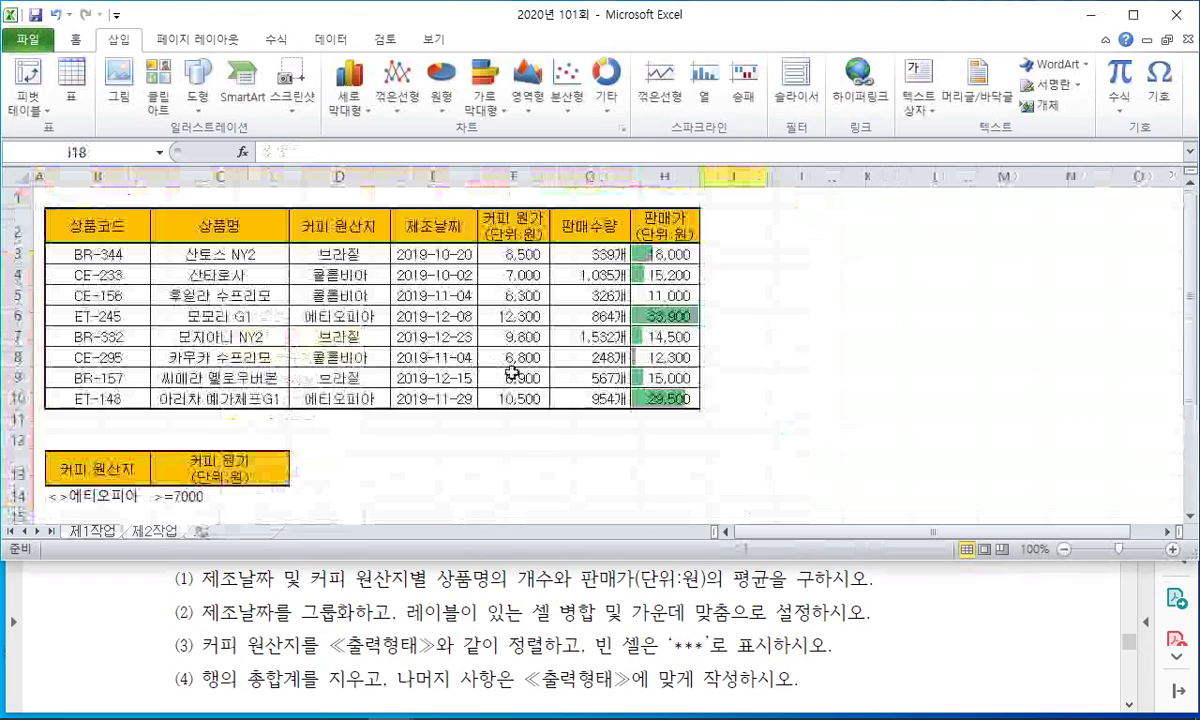
Step: Create a pivot table from the range B4:H12 of 제1작업 on a new worksheet
click(92, 531)
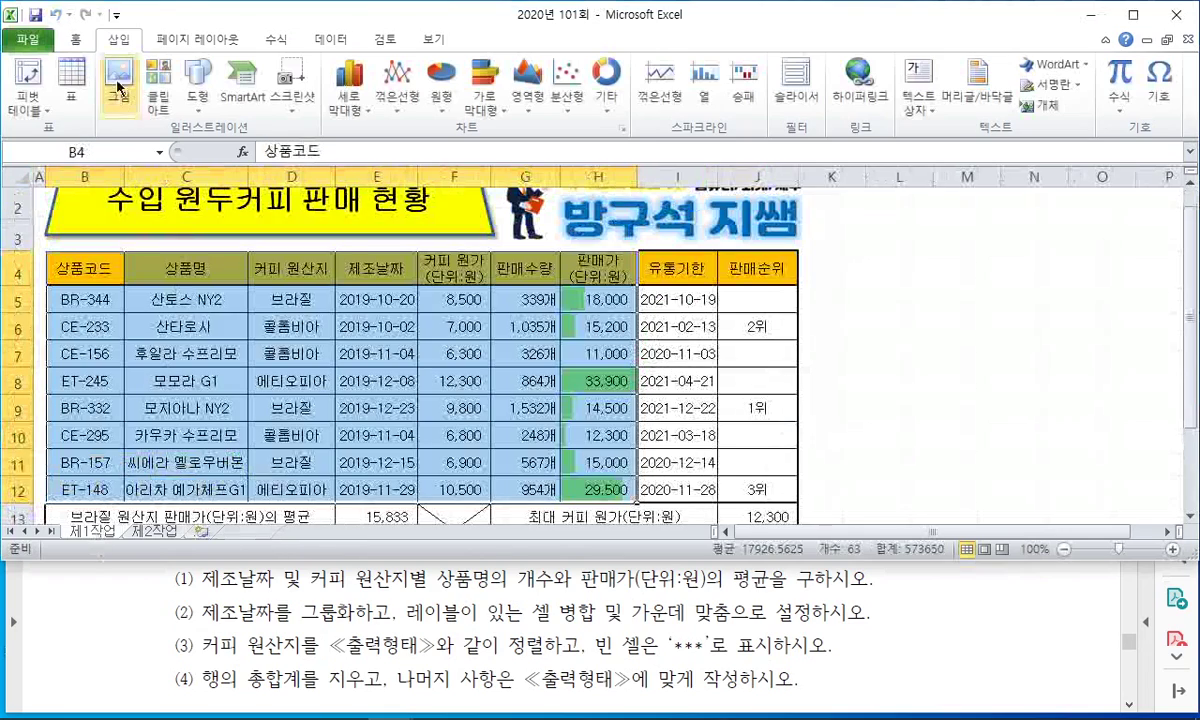
click(27, 78)
click(716, 435)
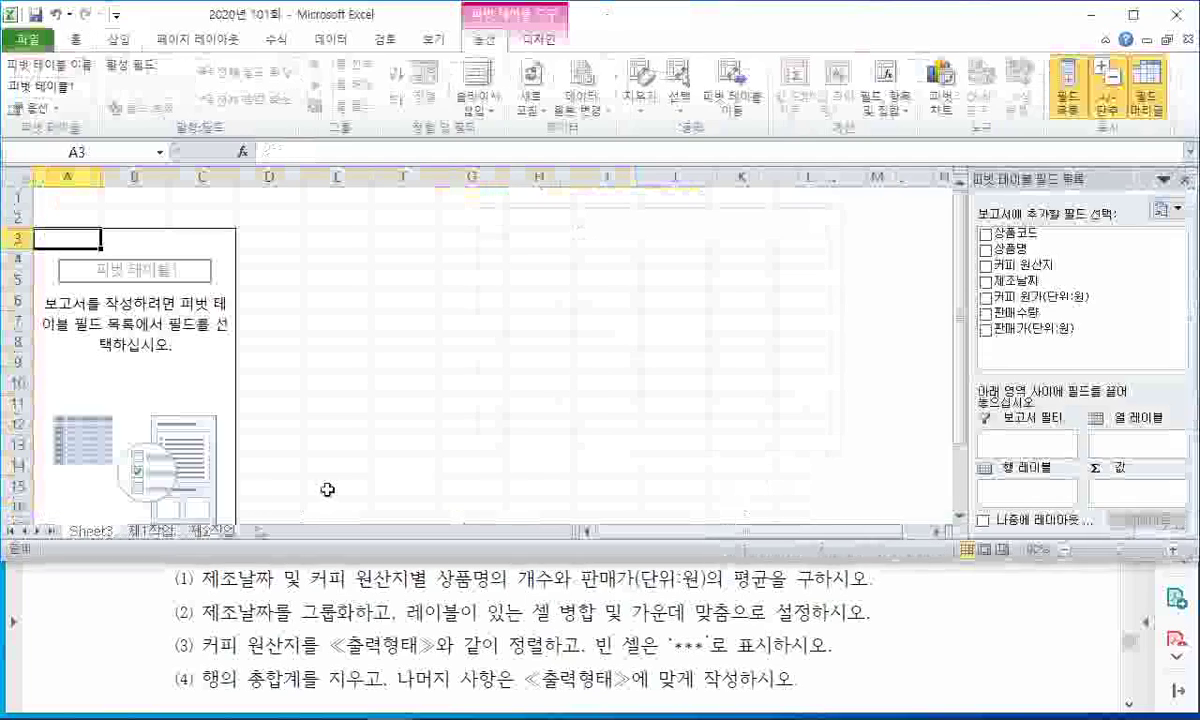
Step: Move the pivot table's sheet behind 제2작업 and delete the extra blank sheet Sheet4
click(258, 531)
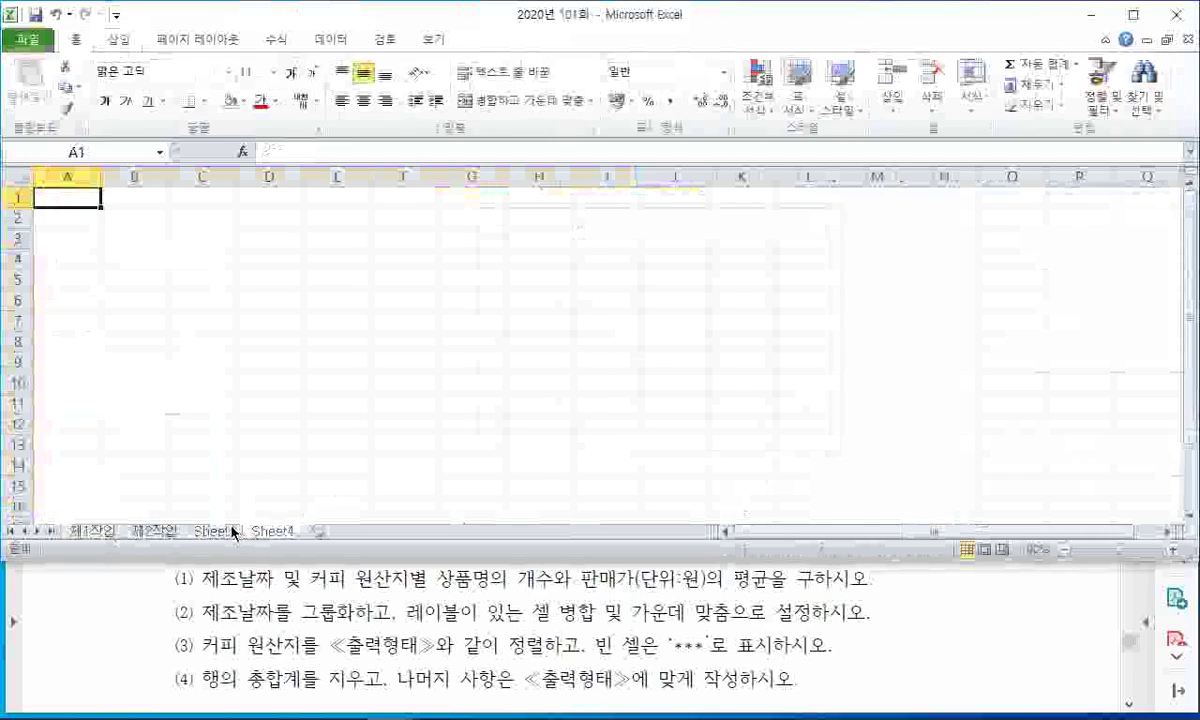
click(214, 531)
right_click(265, 531)
click(329, 340)
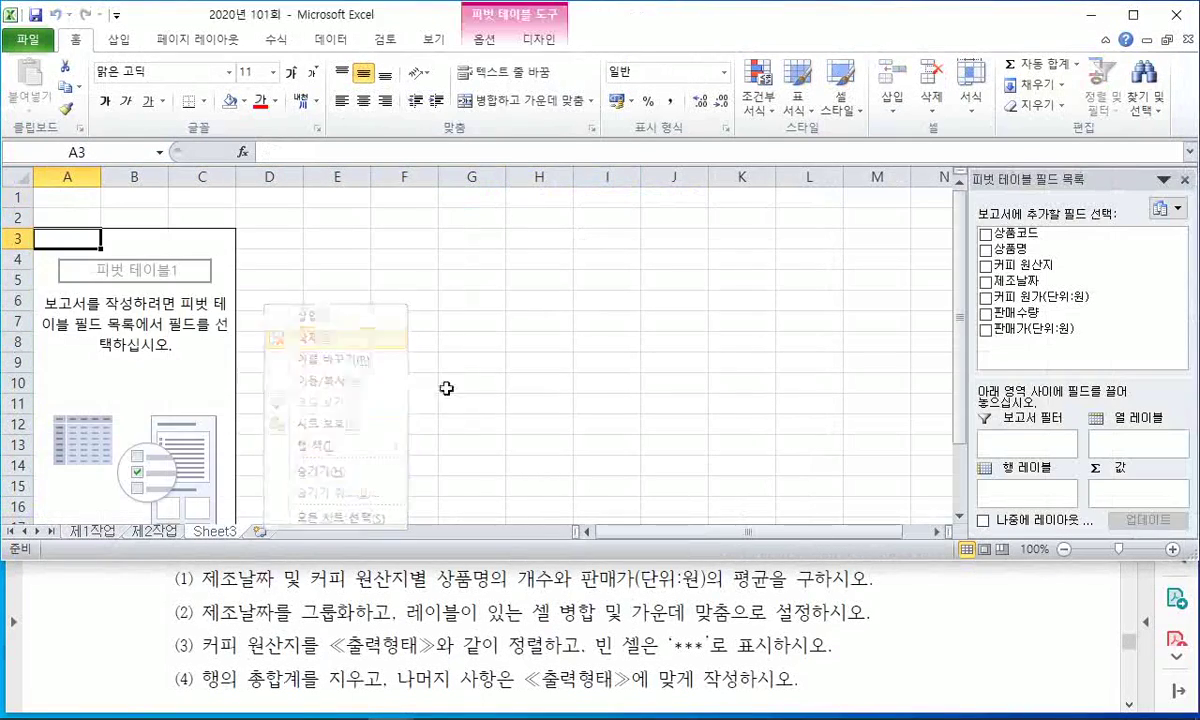
Step: Rename the pivot table's sheet to 제3작업
double_click(214, 531)
text(제)
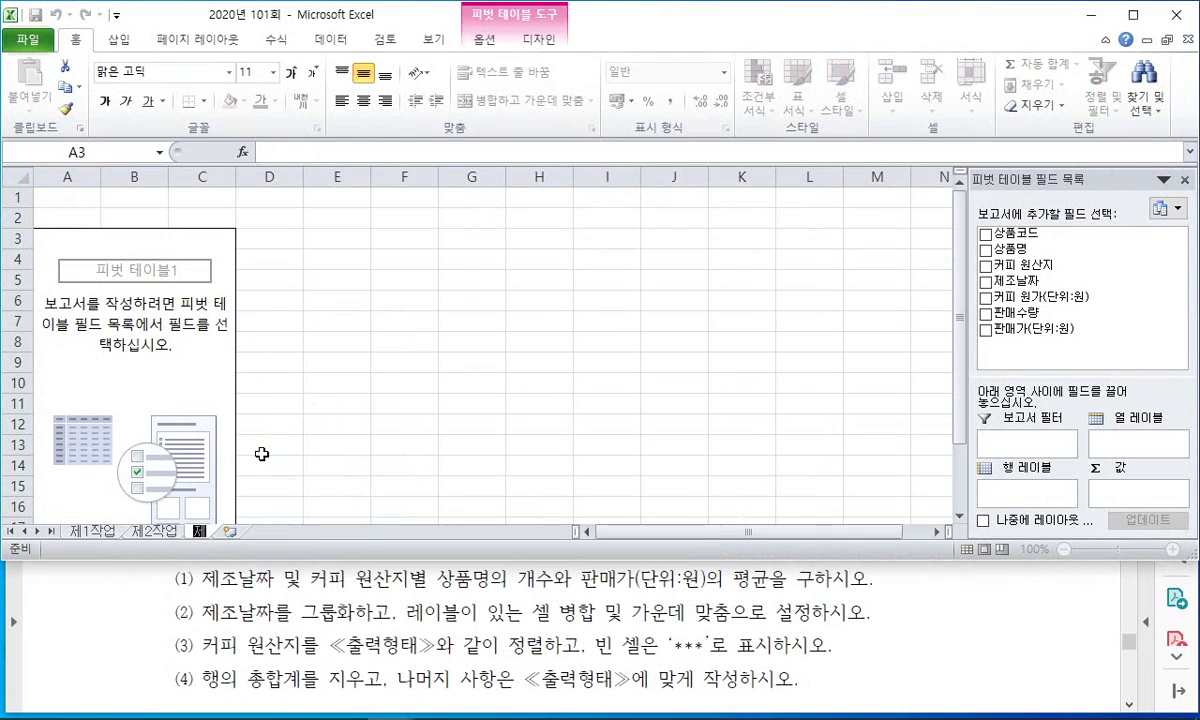
text(3작업)
key(Return)
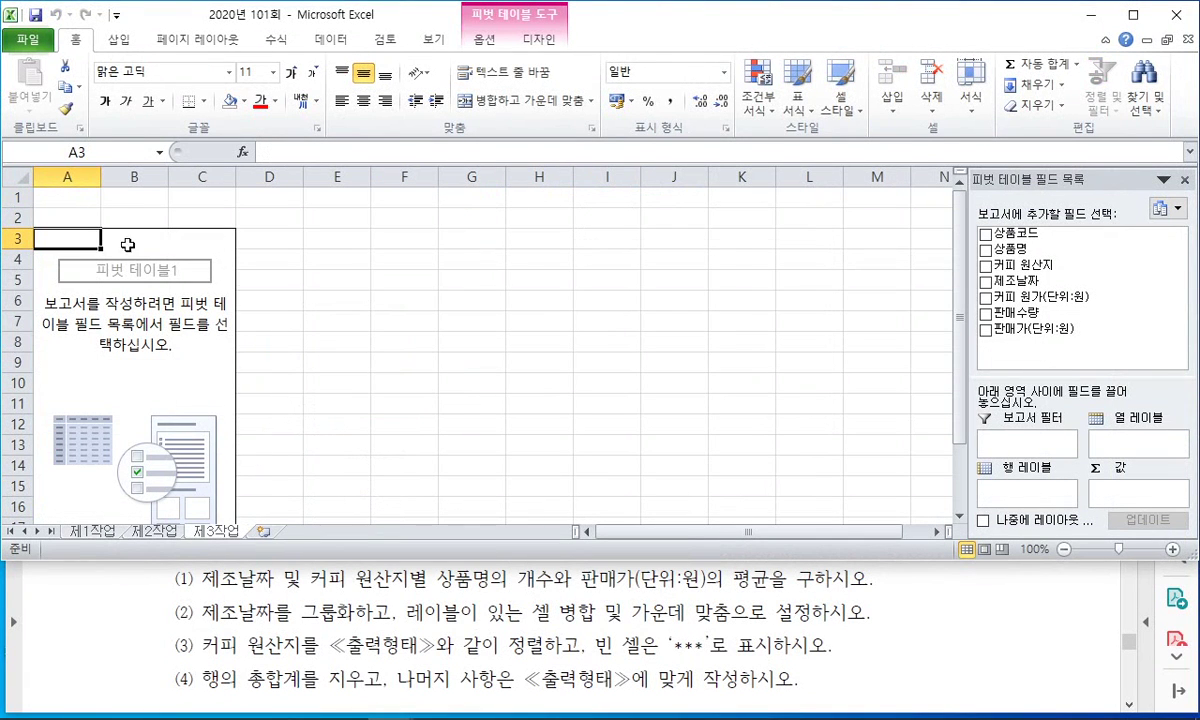
Step: Insert a blank column A before the pivot table on the 제3작업 sheet
drag(67, 177, 130, 177)
right_click(84, 175)
click(160, 322)
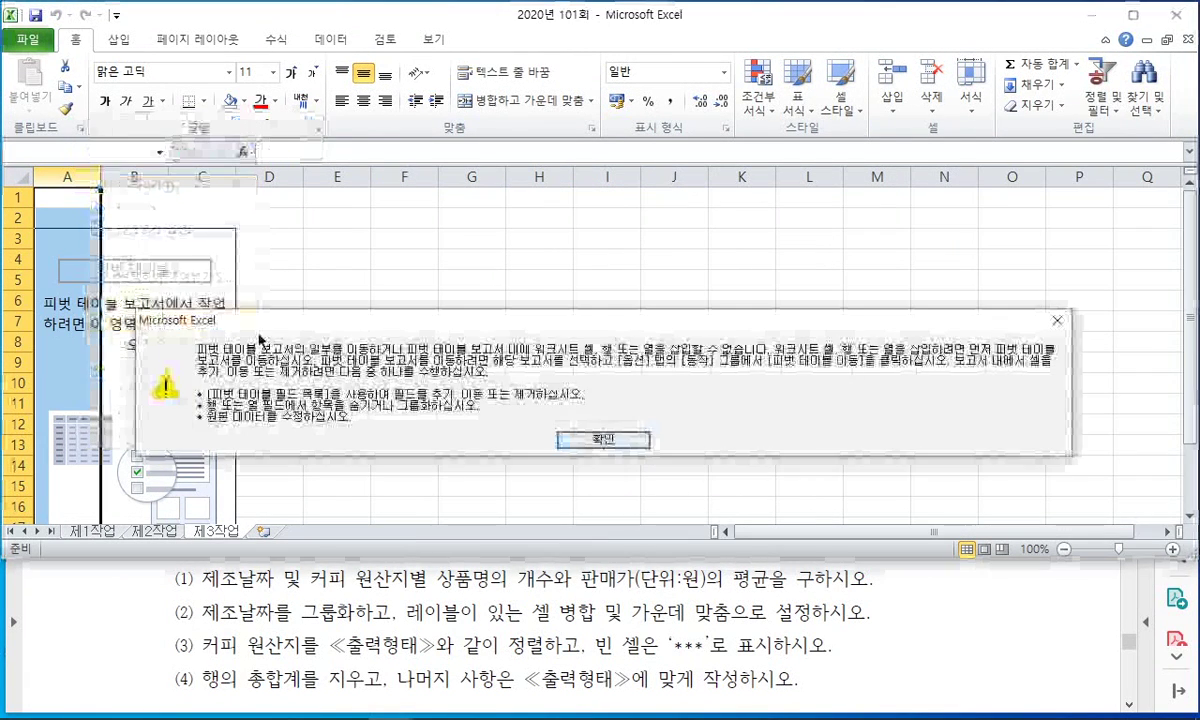
key(Return)
right_click(80, 178)
click(160, 318)
right_click(75, 180)
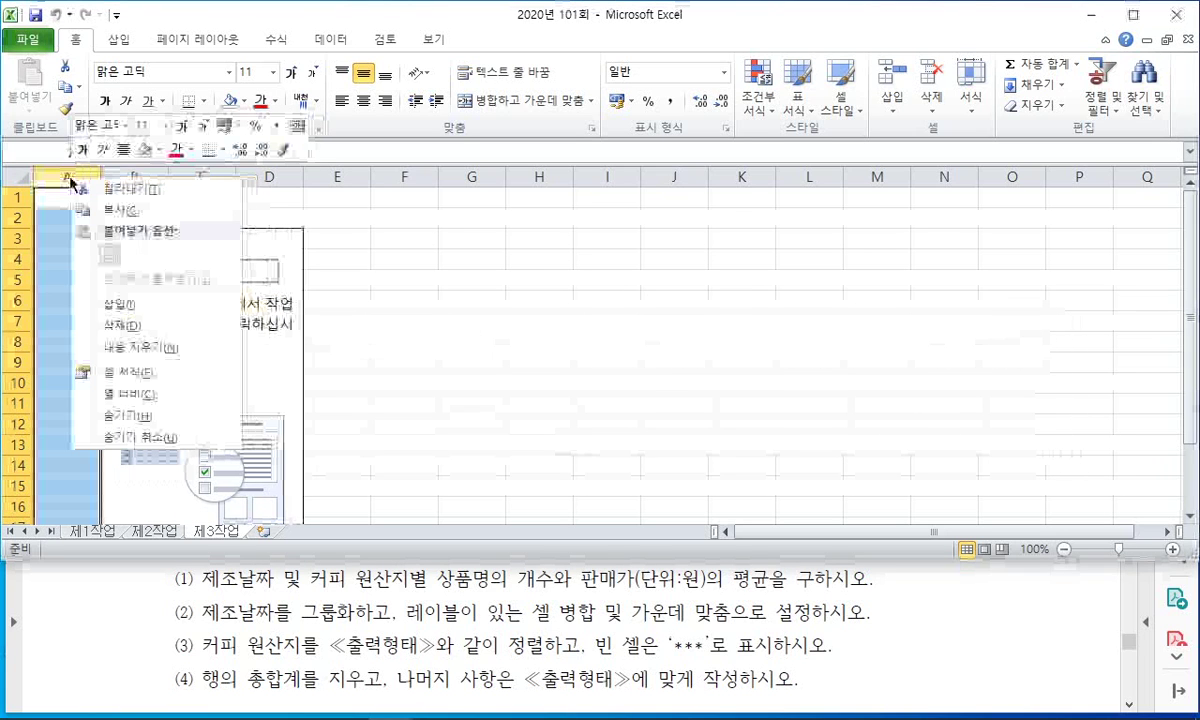
click(128, 305)
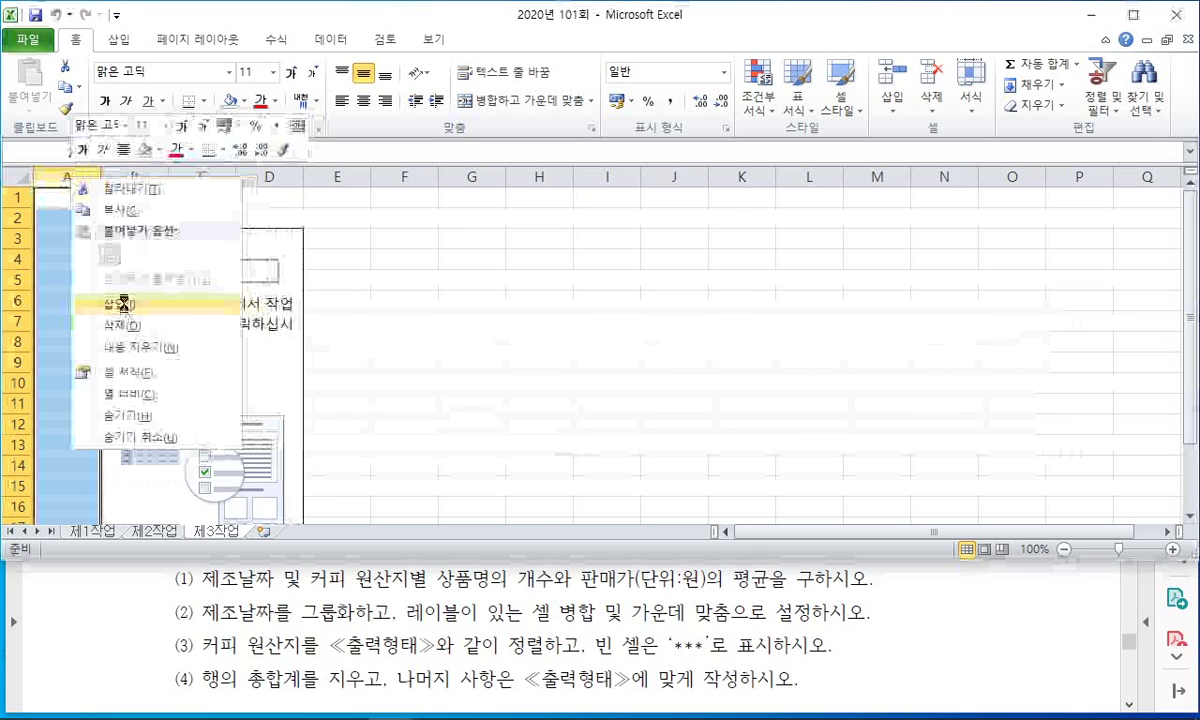
Step: Set the width of column A on the 제3작업 sheet to 1
click(87, 168)
right_click(87, 168)
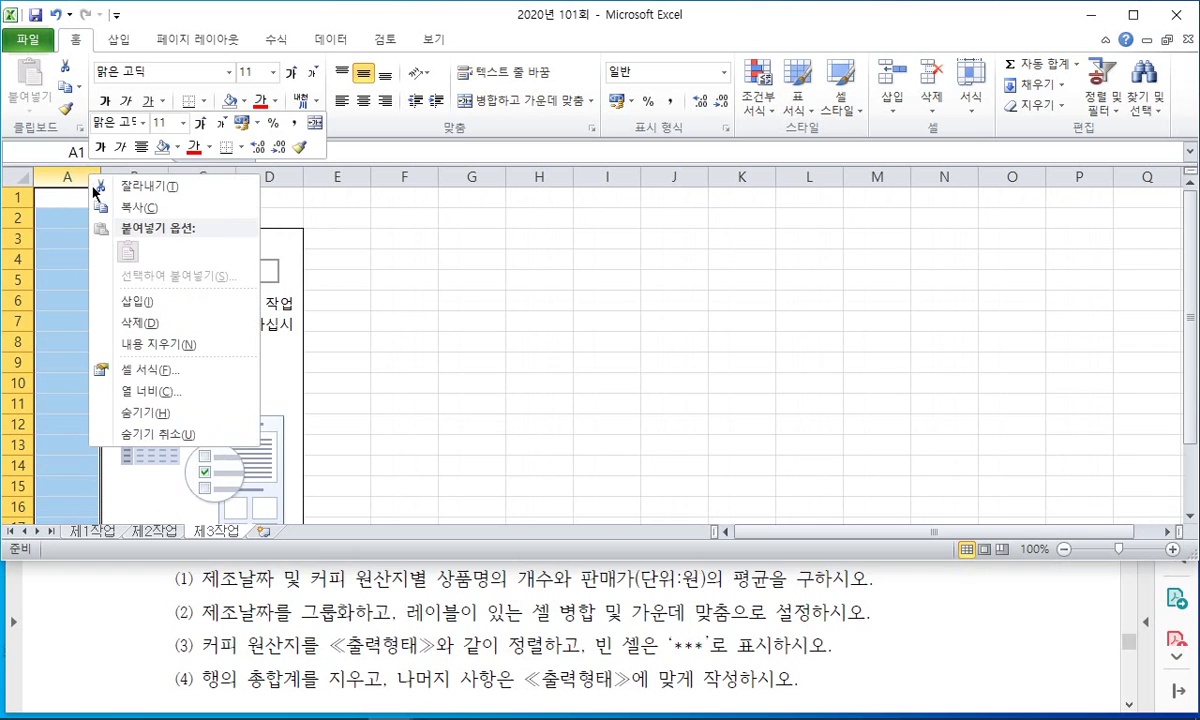
click(135, 398)
text(1)
click(103, 399)
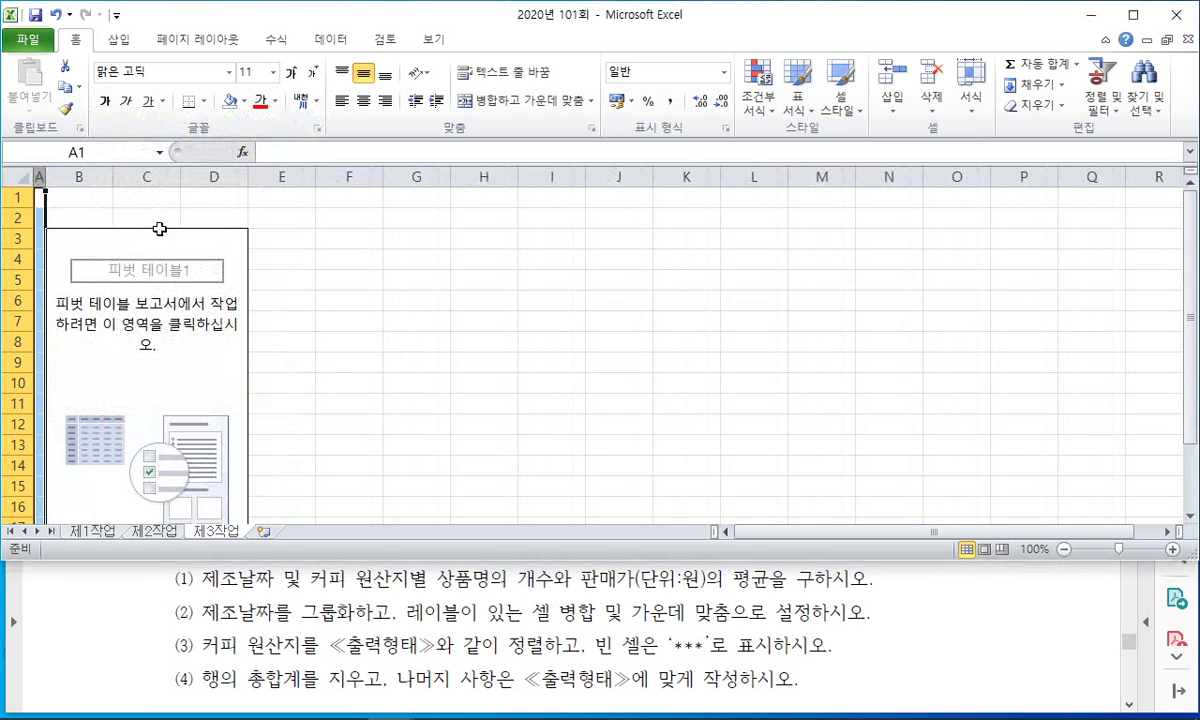
Step: Delete blank row 2 above the pivot table on the 제3작업 sheet and select the pivot area at B2
click(100, 214)
click(10, 214)
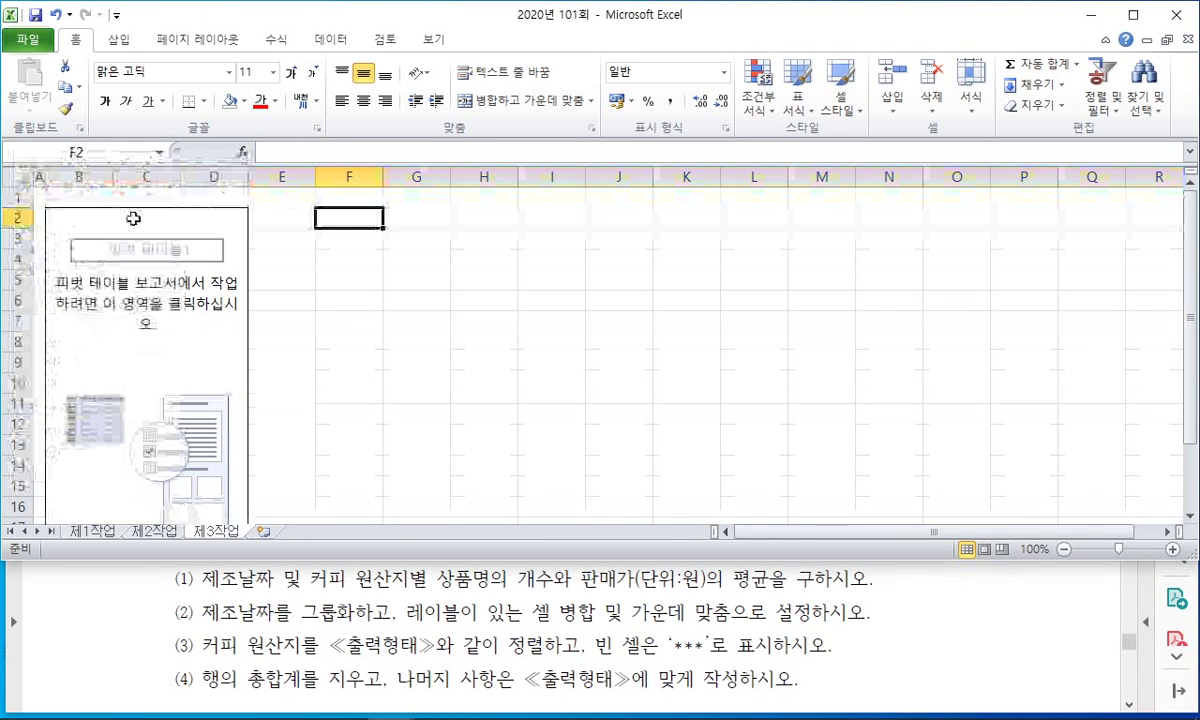
click(88, 218)
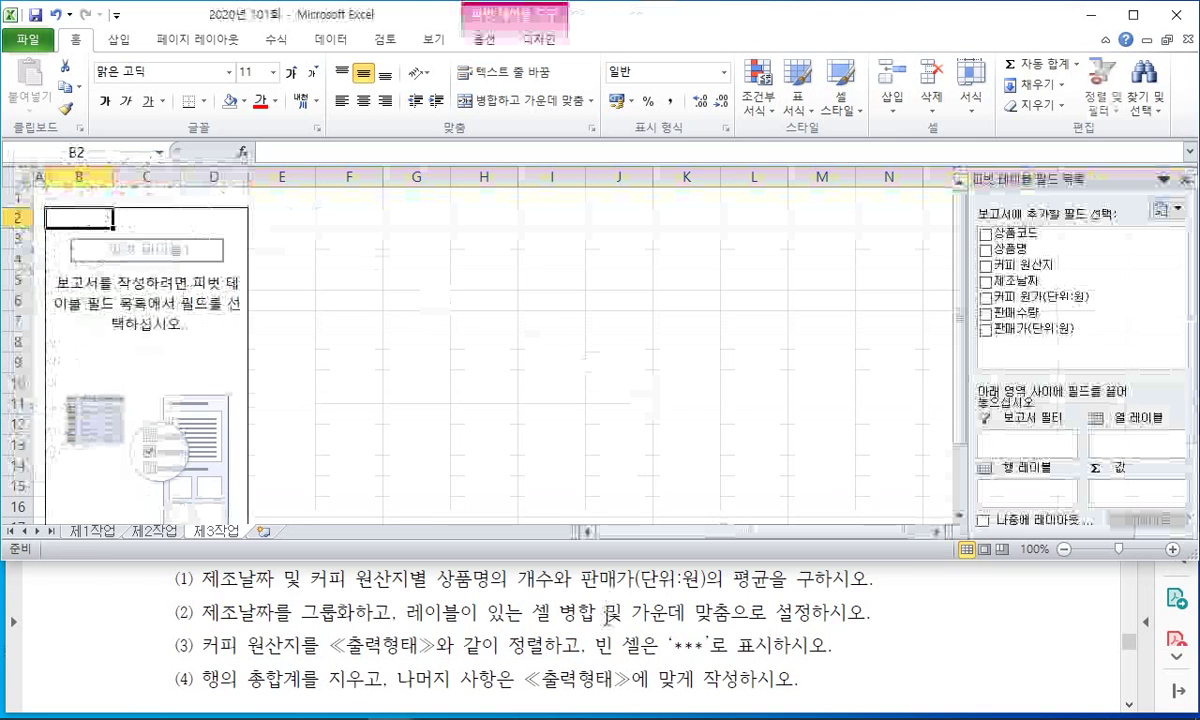
Step: Bring the exercise PDF's 제3작업 output layout into view and arrange it below the workbook
click(640, 600)
scroll(640, 608, down, 5)
scroll(641, 607, down, 1)
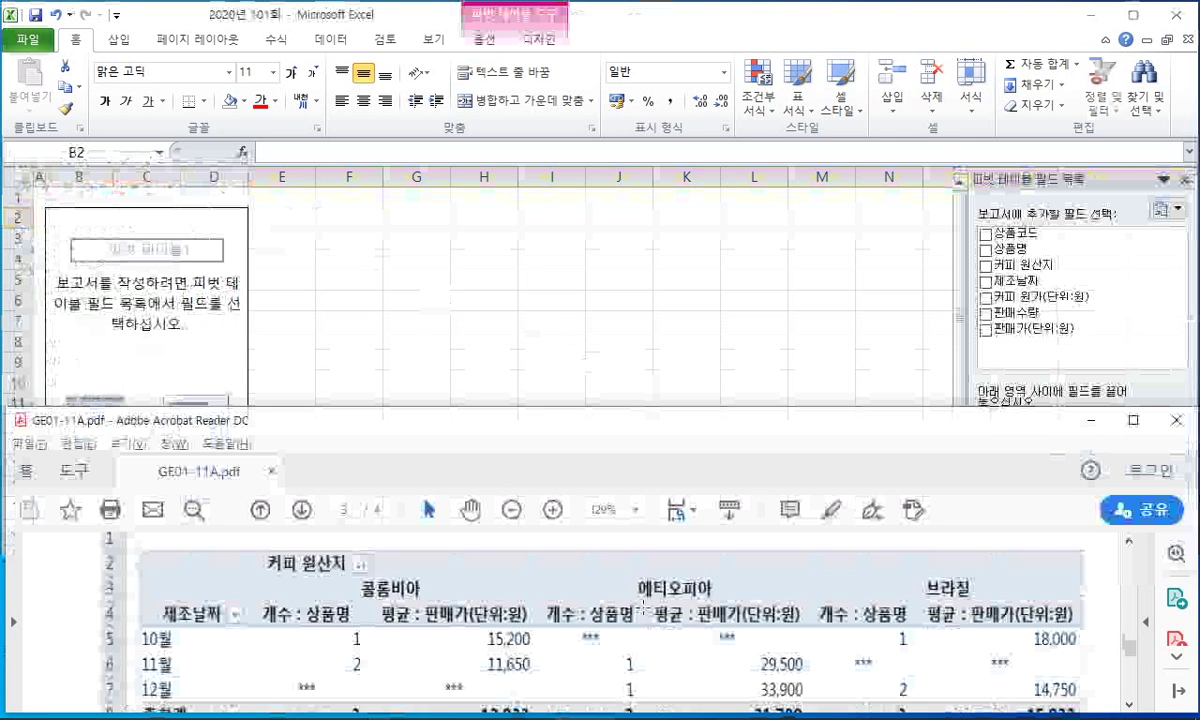
drag(596, 408, 596, 371)
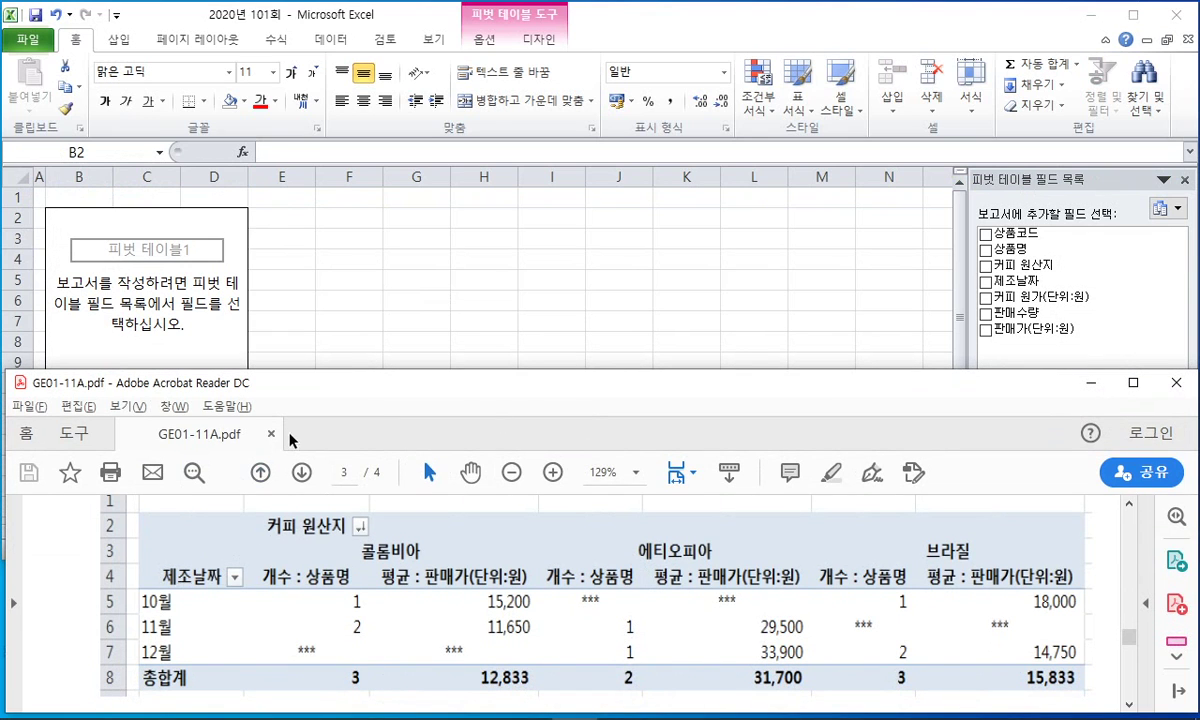
click(552, 226)
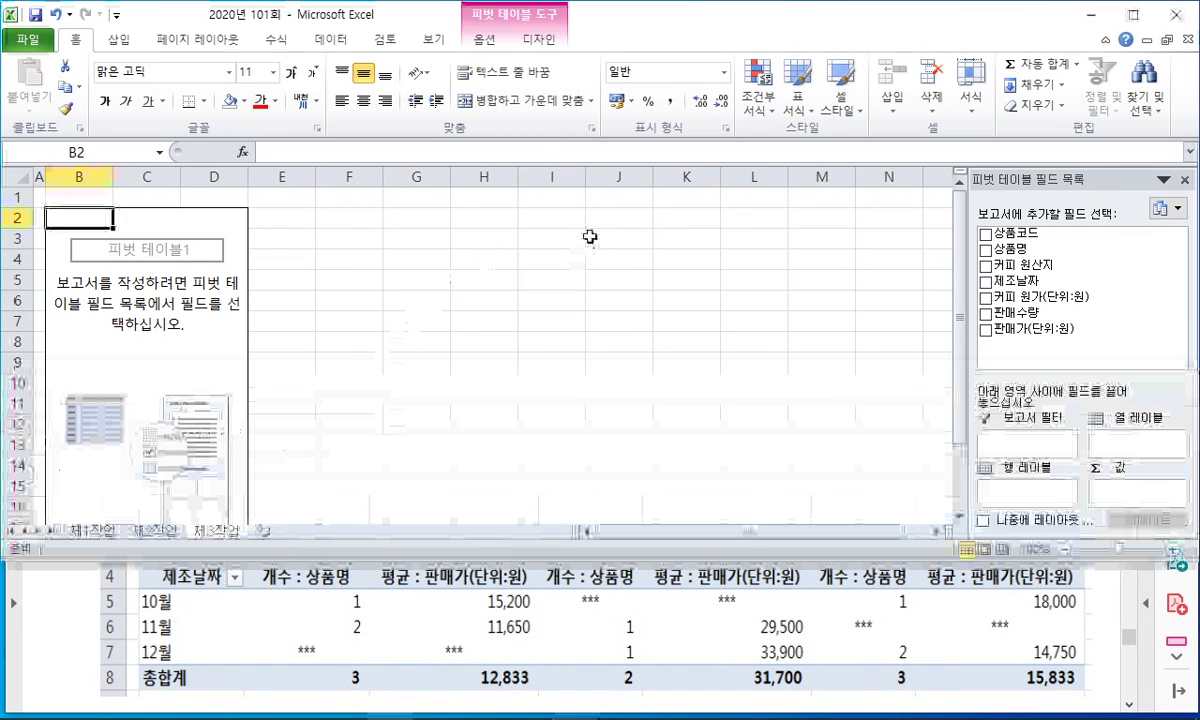
Step: Examine the PDF's output layout to work out which fields belong in the pivot table's row labels, column labels and values
mouse_move(1008, 284)
mouse_down()
mouse_move(1019, 494)
mouse_move(1010, 300)
mouse_up()
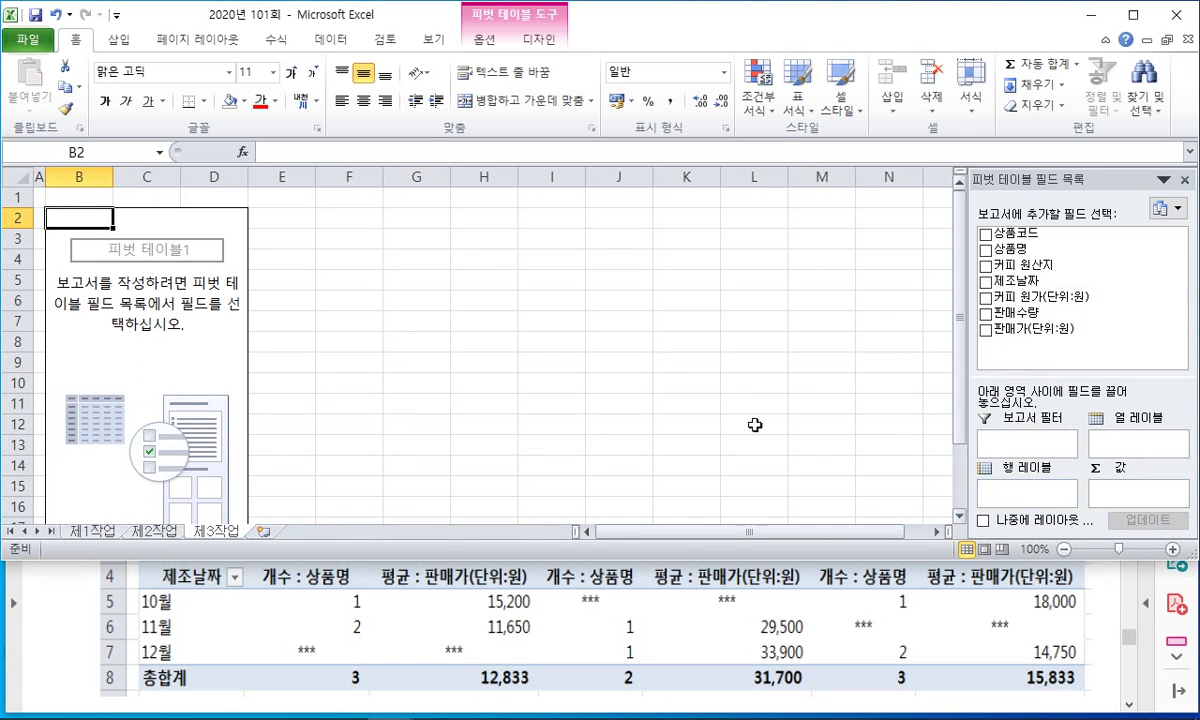
click(490, 610)
click(243, 545)
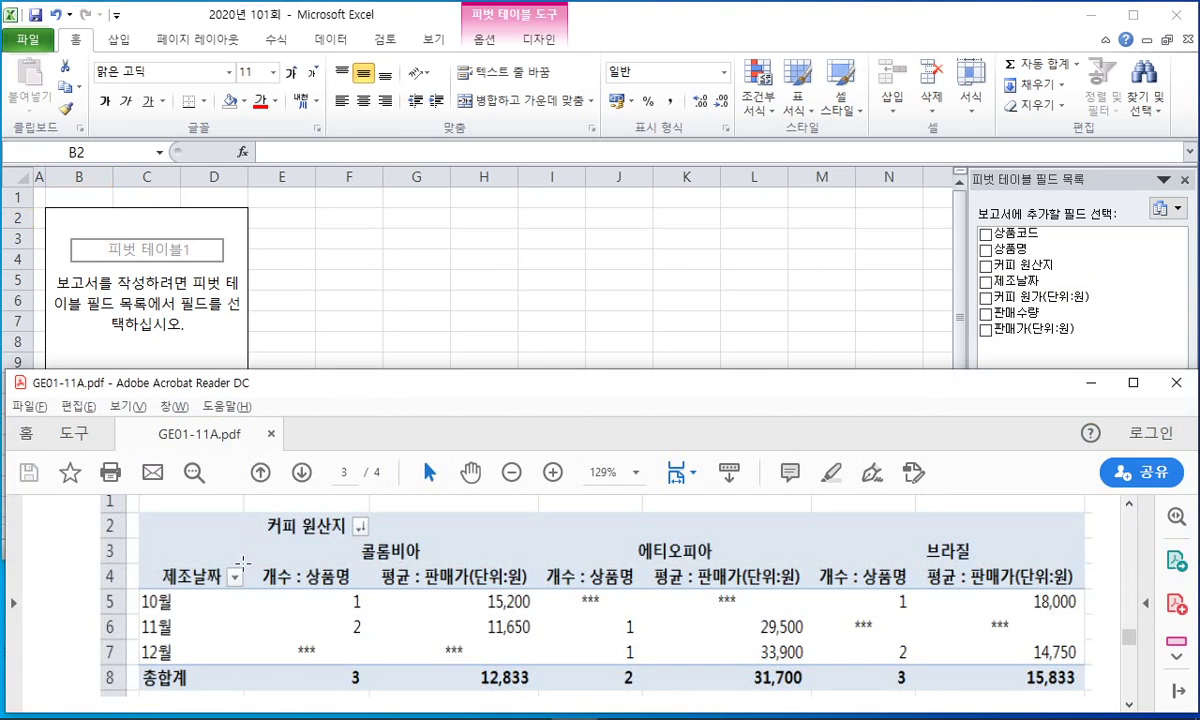
mouse_move(242, 682)
mouse_down()
mouse_move(160, 515)
mouse_move(233, 691)
mouse_up()
key(alt+Tab)
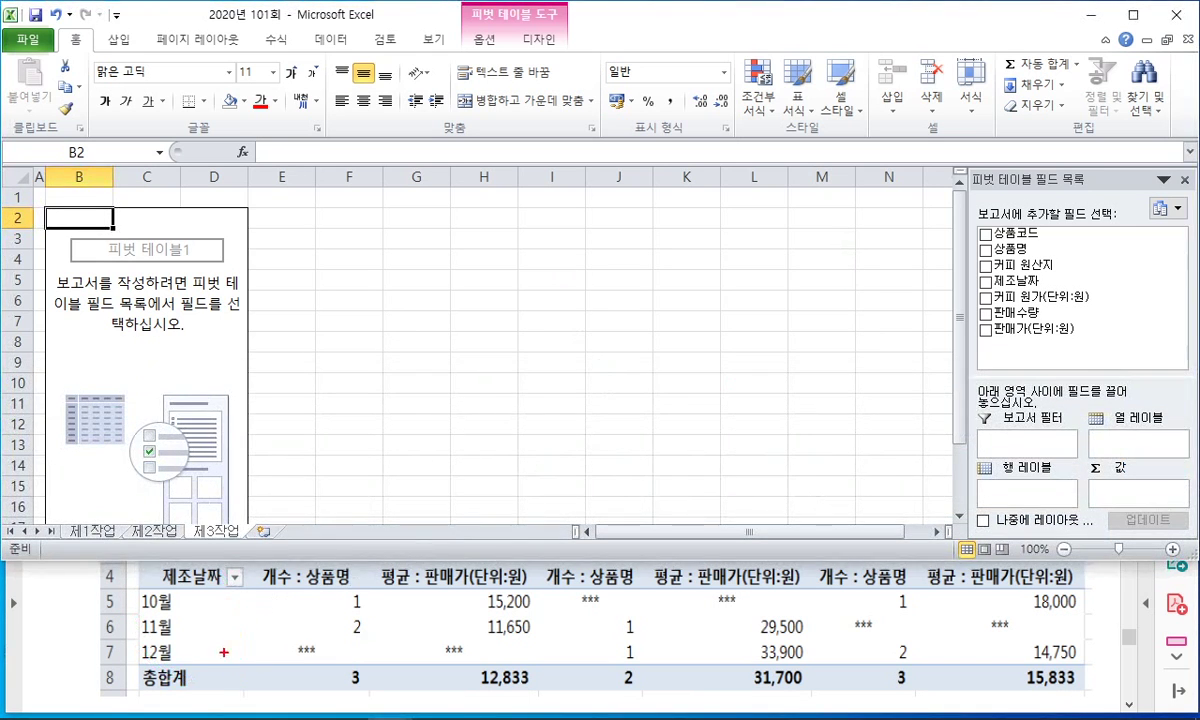
mouse_move(221, 682)
mouse_down()
mouse_move(150, 560)
mouse_move(243, 700)
mouse_up()
drag(1045, 508, 1050, 503)
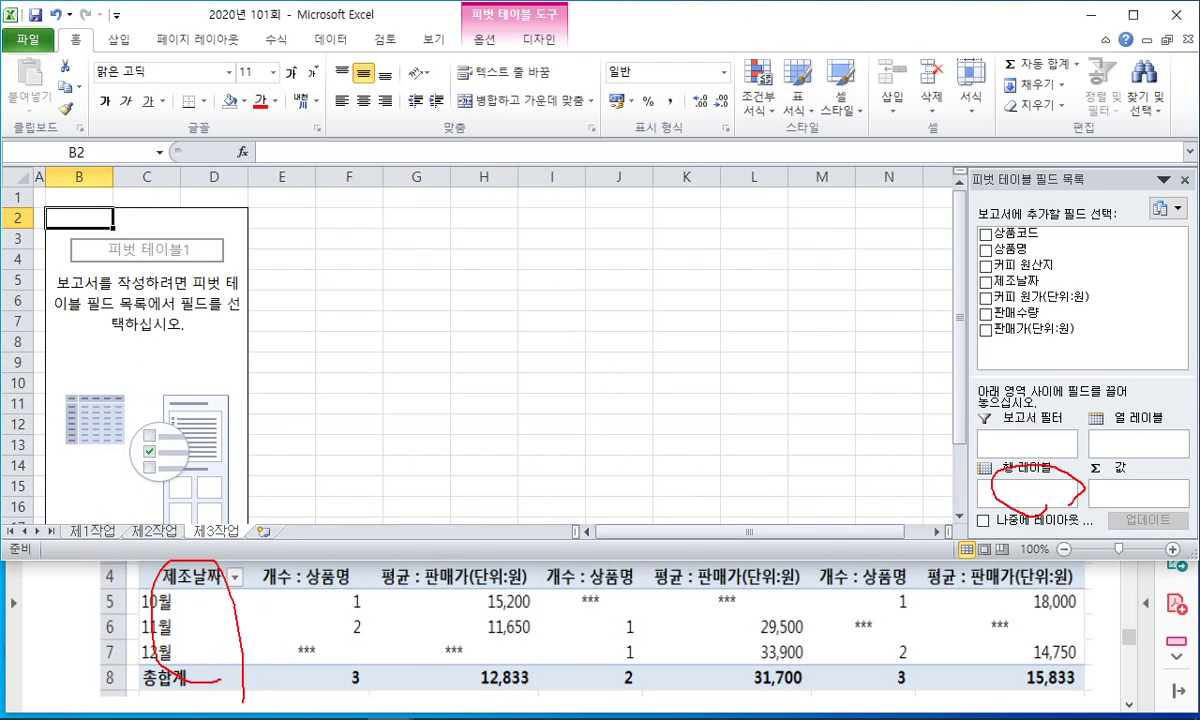
mouse_move(338, 590)
mouse_down()
mouse_move(930, 640)
mouse_move(590, 638)
mouse_up()
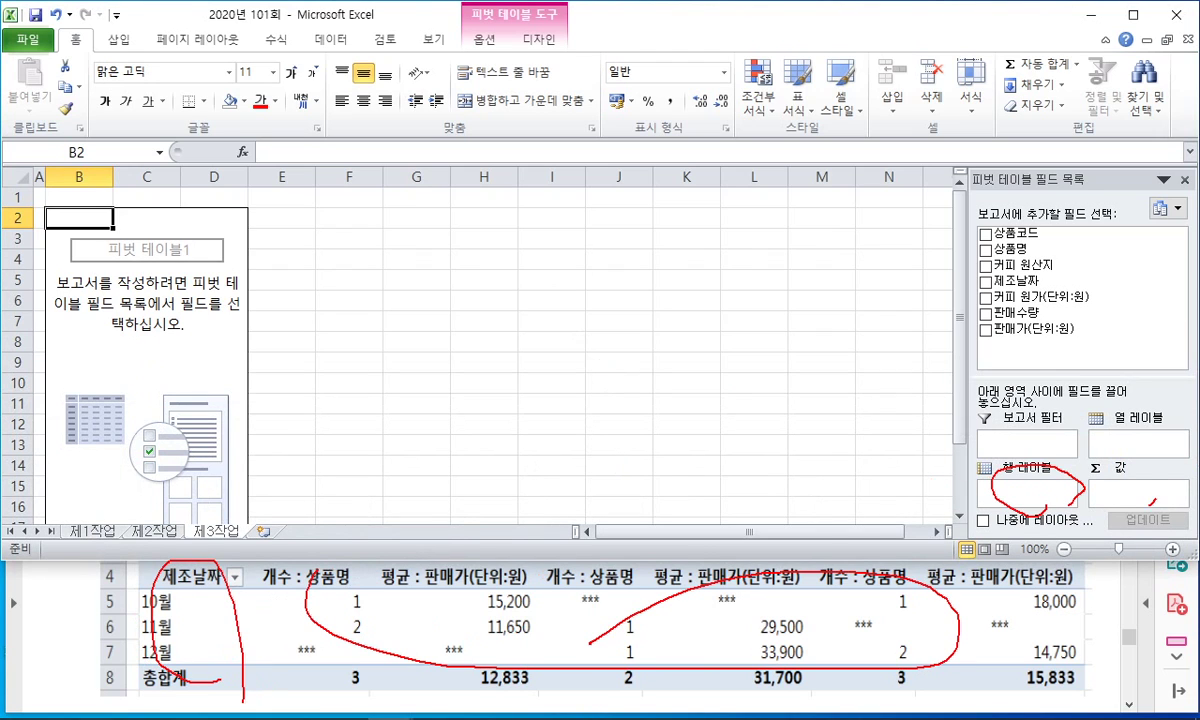
drag(1152, 503, 1162, 510)
key(Escape)
drag(381, 562, 383, 511)
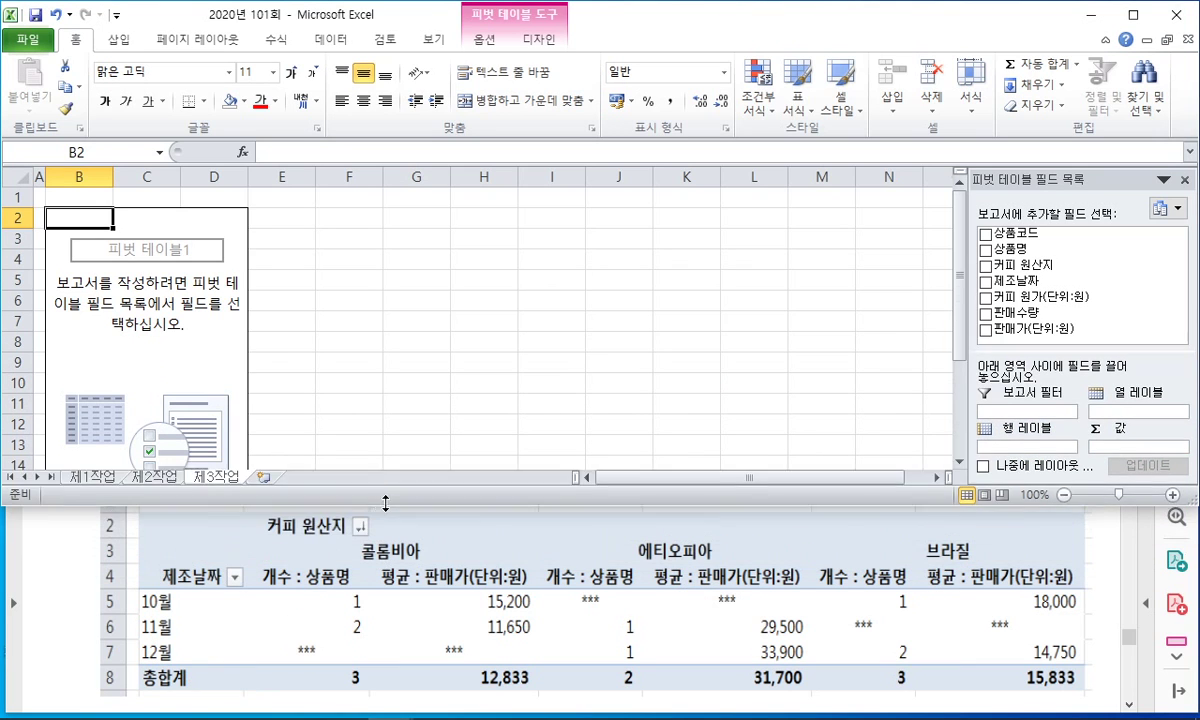
drag(205, 565, 165, 562)
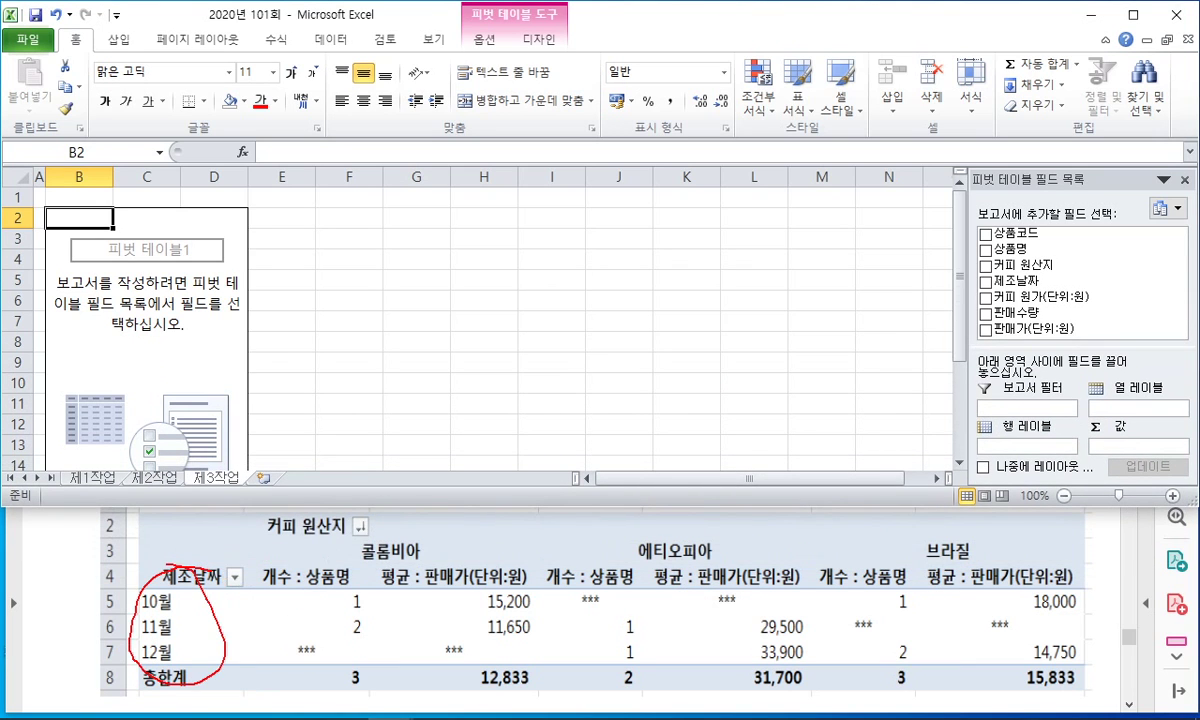
mouse_move(545, 572)
mouse_down()
mouse_move(375, 640)
mouse_move(740, 572)
mouse_up()
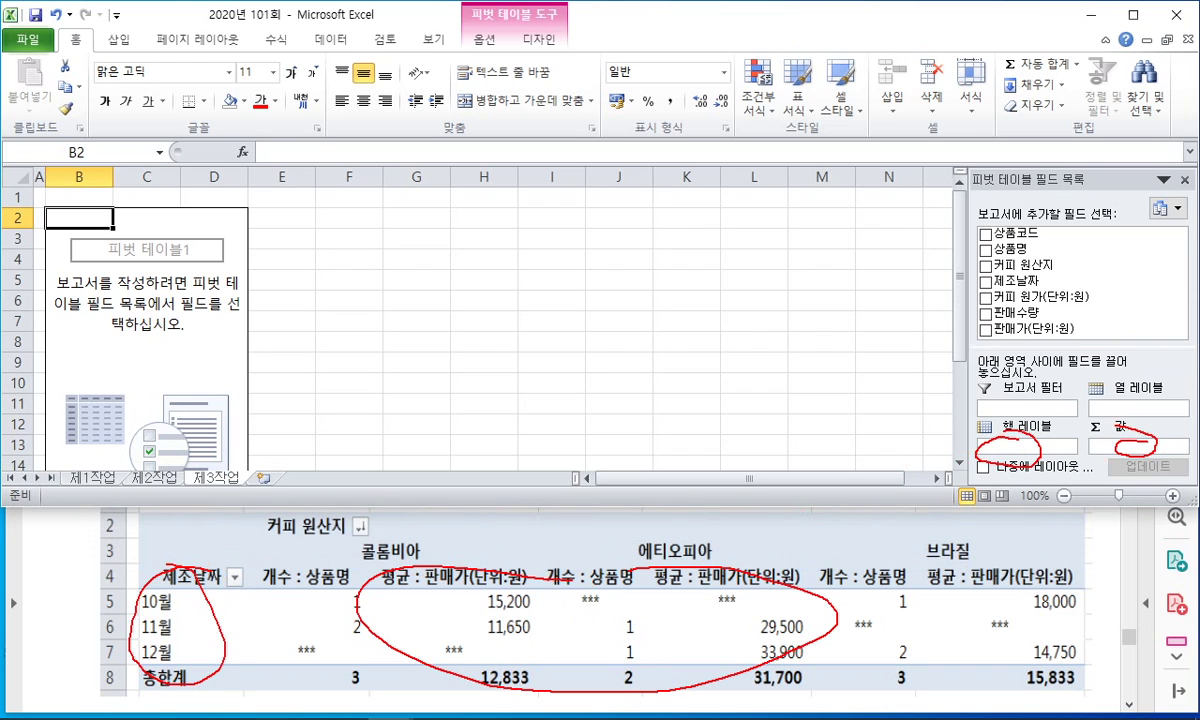
mouse_move(352, 540)
mouse_down()
mouse_move(880, 528)
mouse_move(655, 562)
mouse_move(350, 556)
mouse_up()
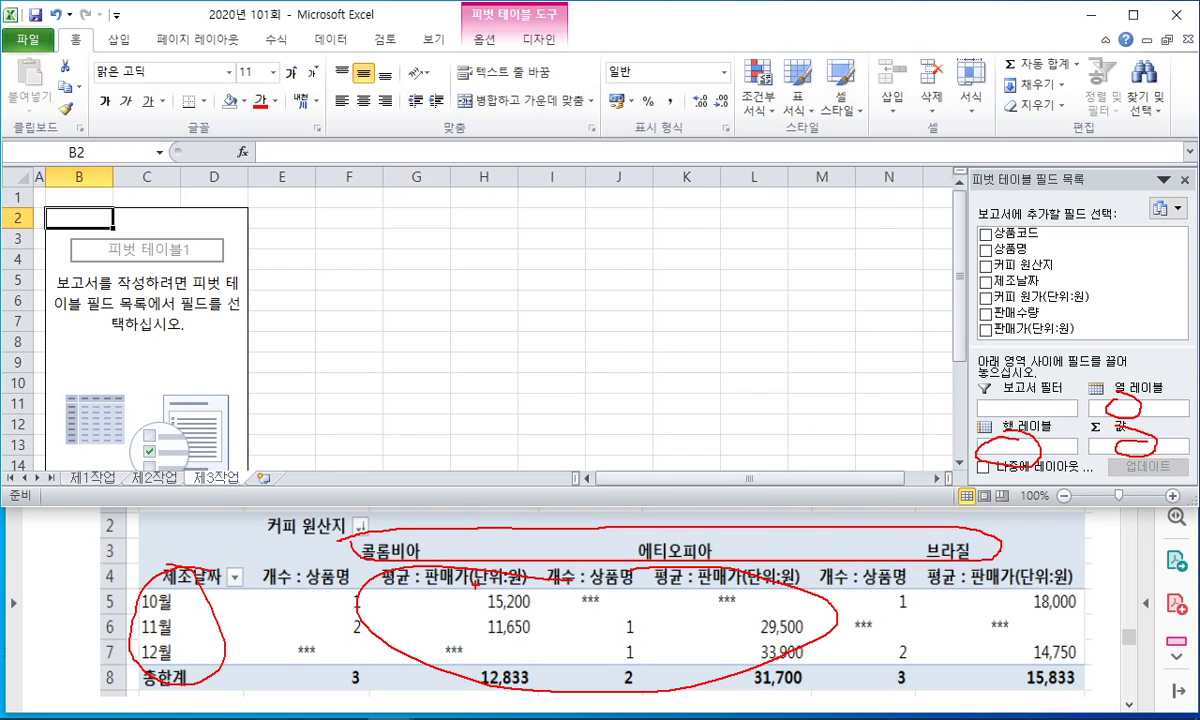
drag(340, 510, 290, 540)
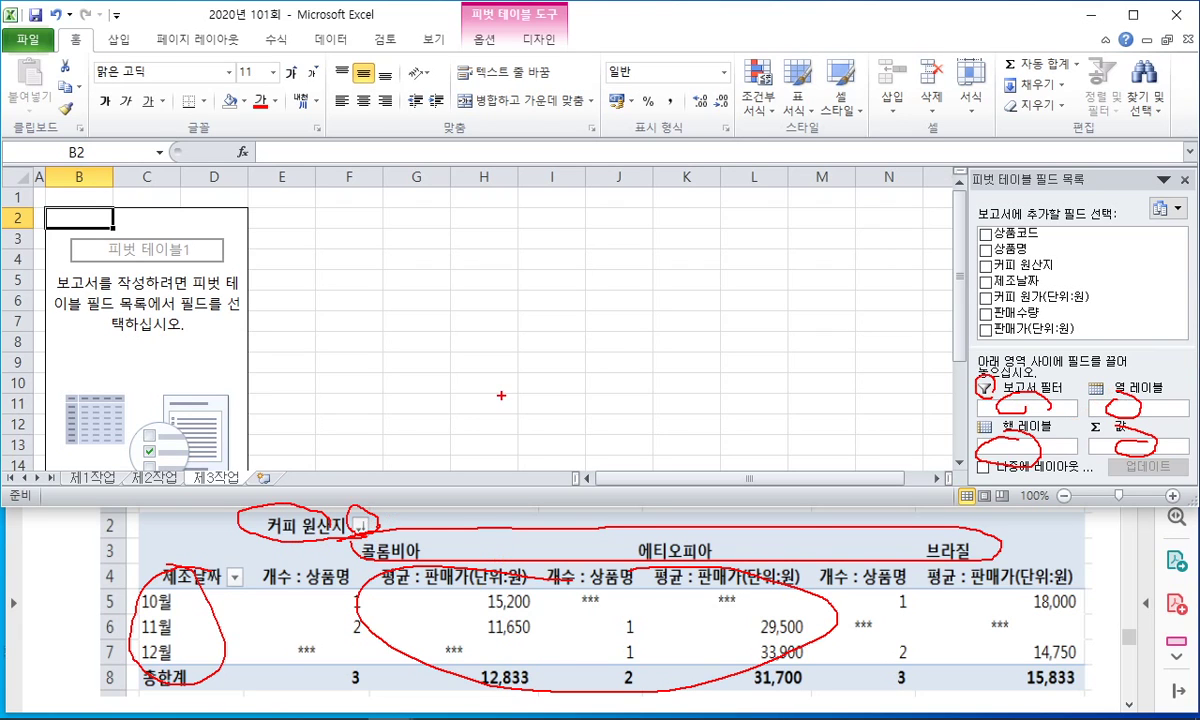
key(Escape)
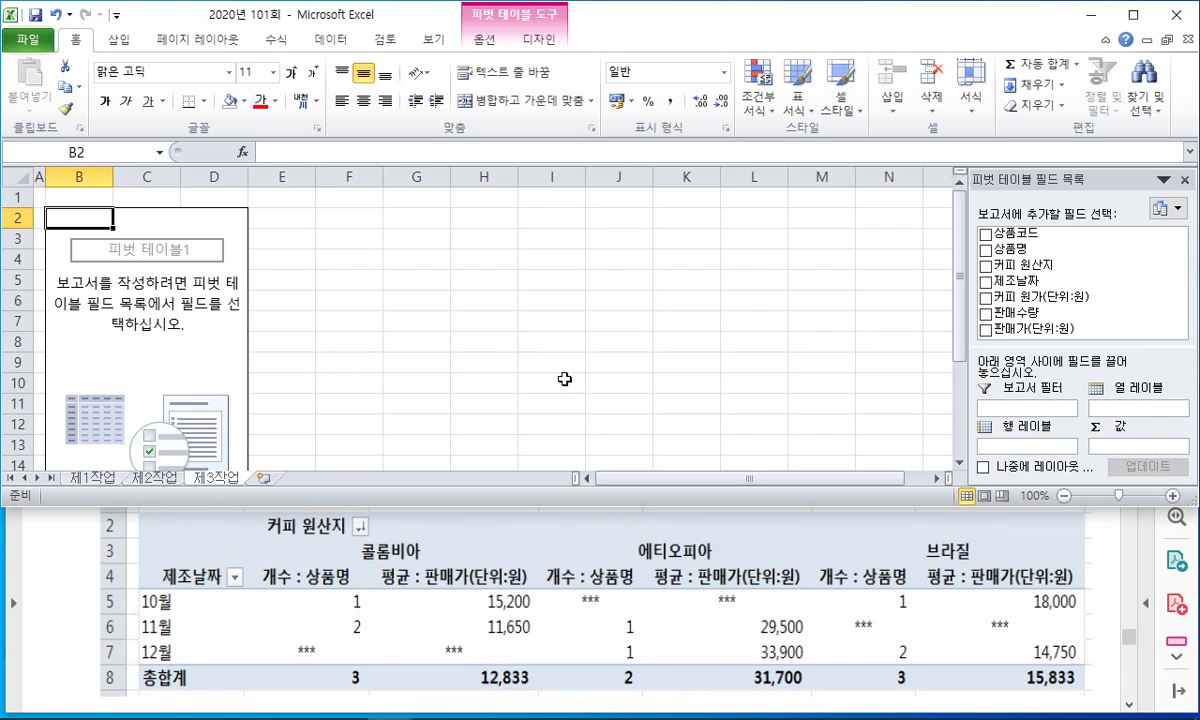
Step: Place 제조날짜 in the pivot table's row labels and 커피 원산지 in its column labels
drag(1010, 281, 1035, 447)
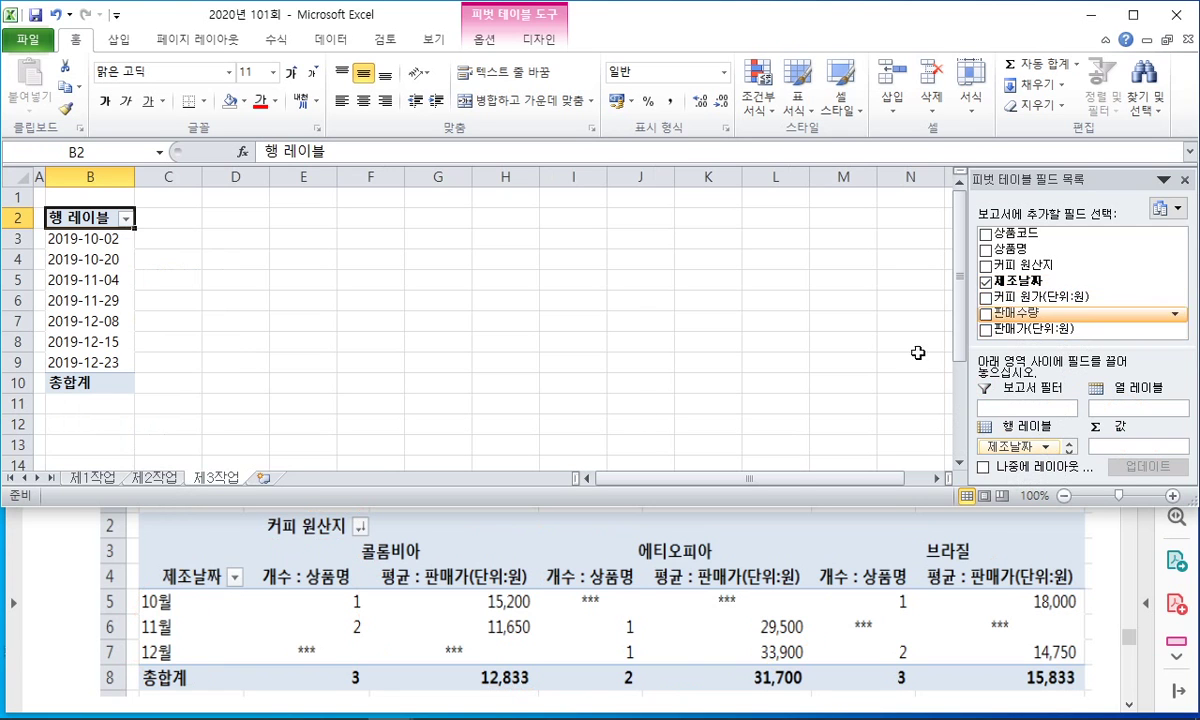
click(92, 477)
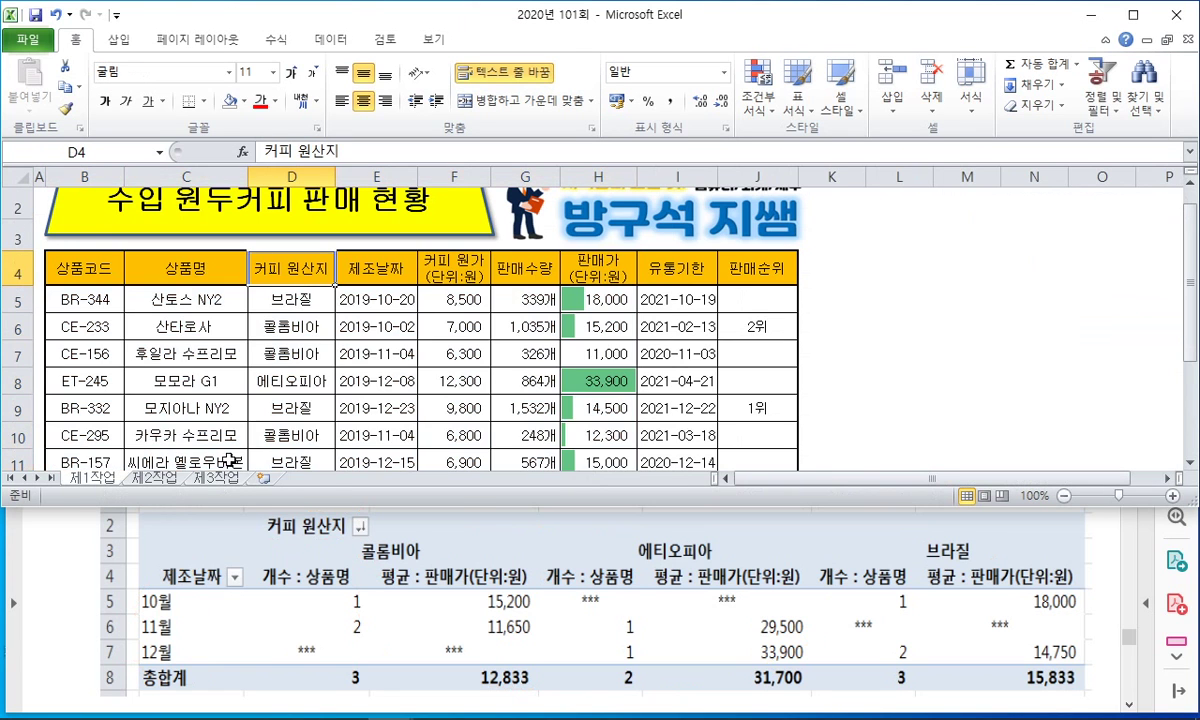
click(216, 477)
drag(1042, 268, 1118, 409)
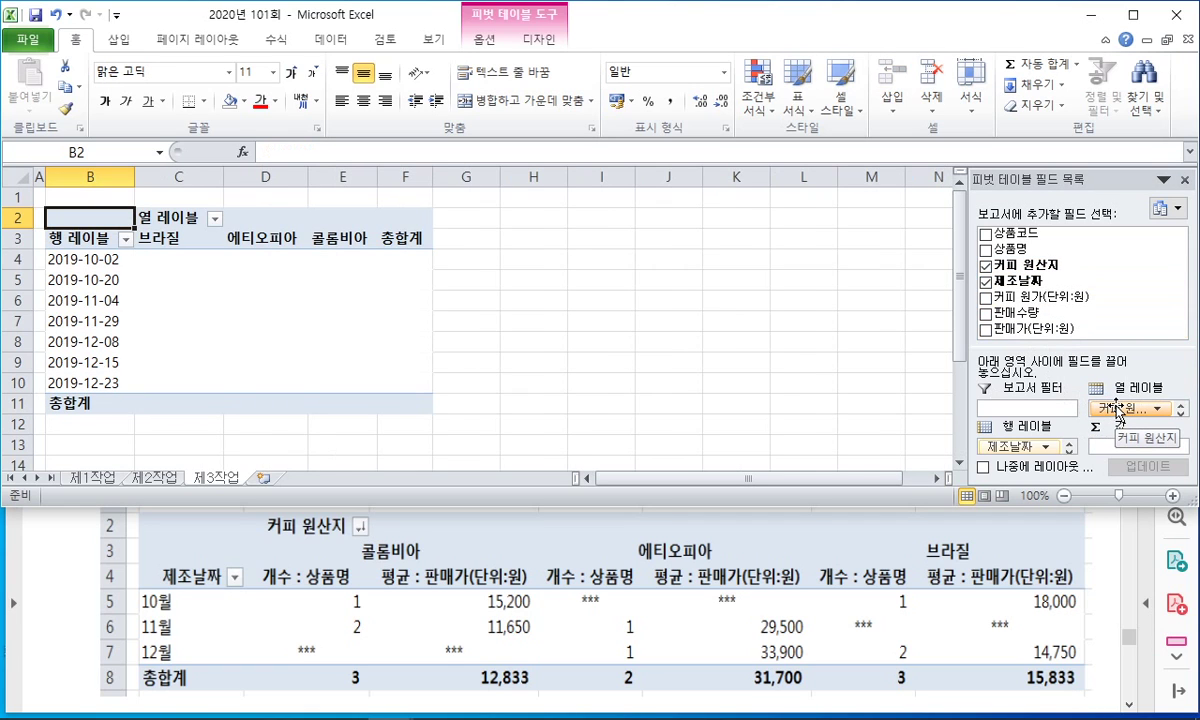
Step: Try 커피 원산지 as the report filter, look at its multiple-item list, and undo the move
drag(1118, 409, 1012, 407)
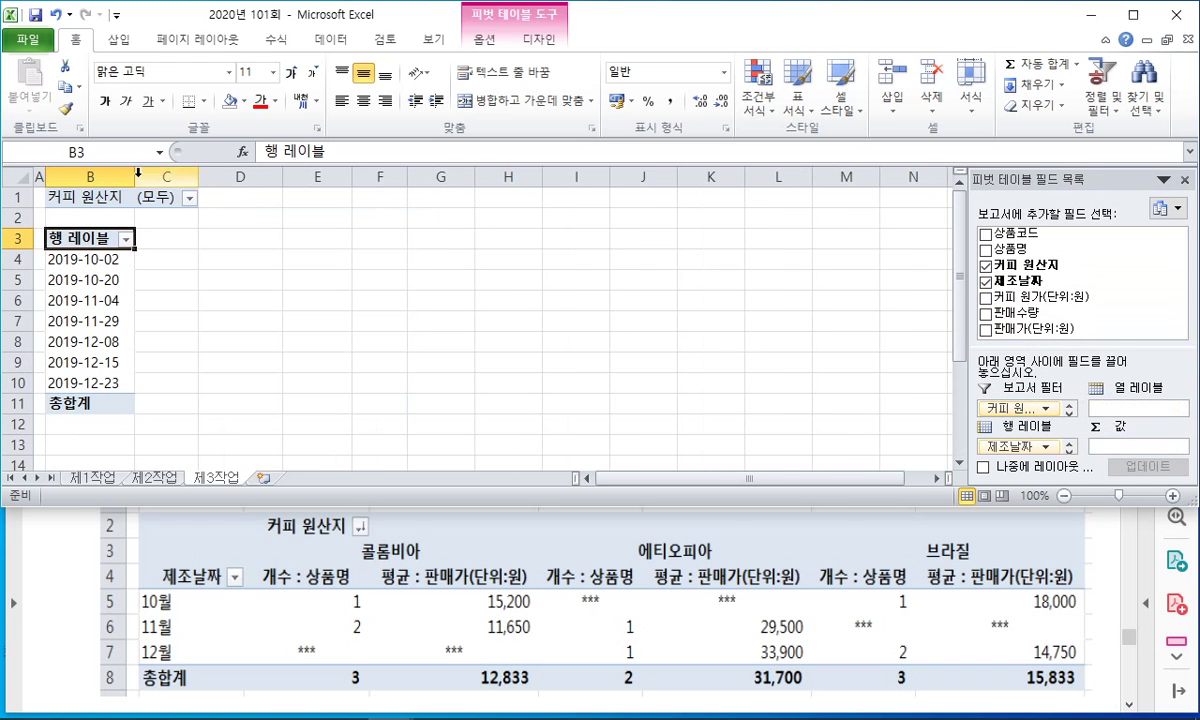
click(189, 198)
click(58, 407)
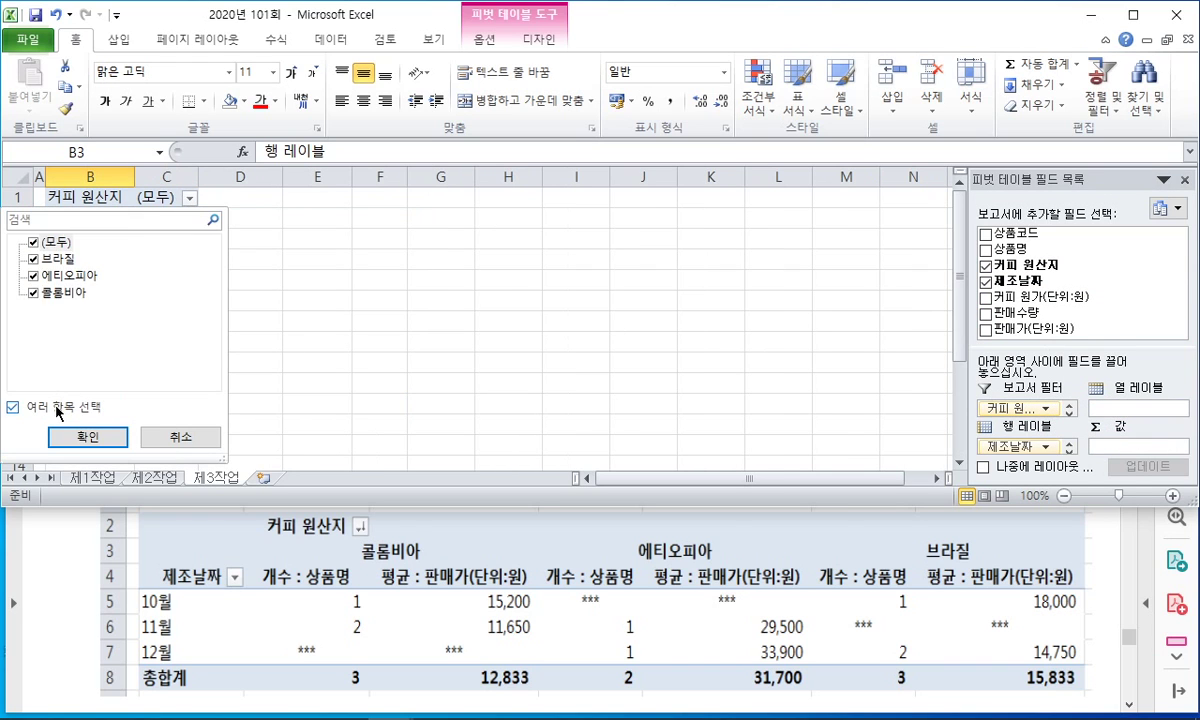
click(180, 437)
click(265, 320)
key(ctrl+z)
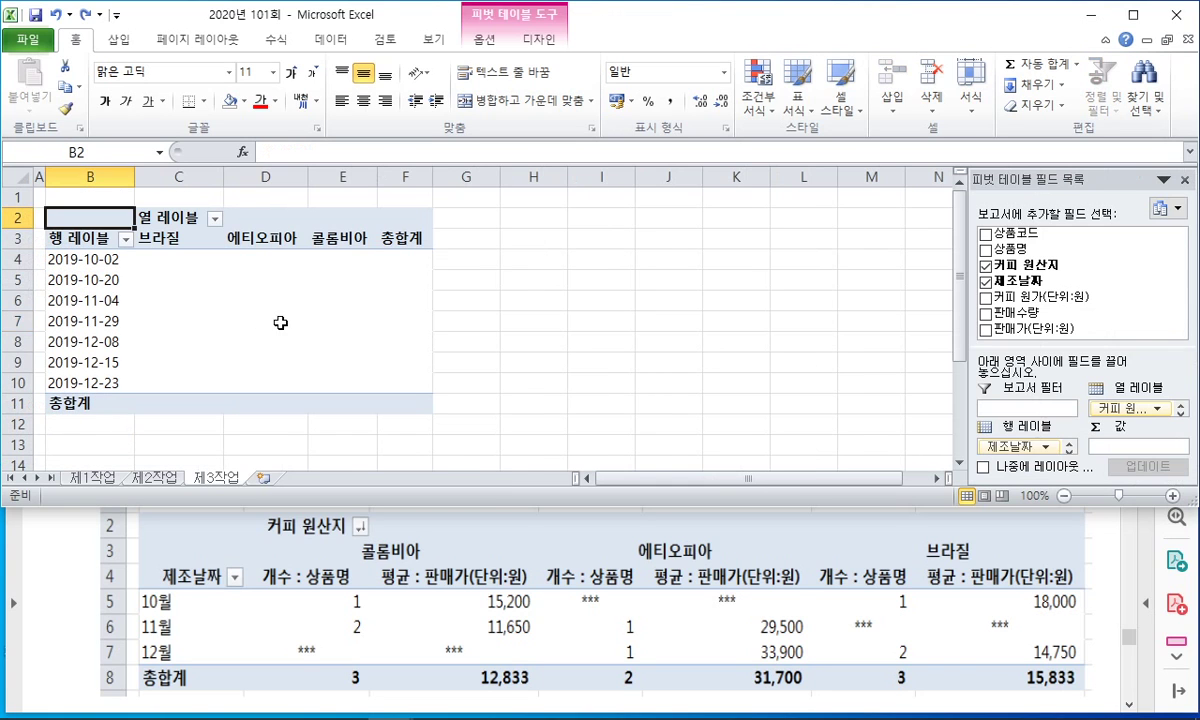
Step: Add 상품명 and 판매가(단위:원) to the pivot table's values area
click(185, 279)
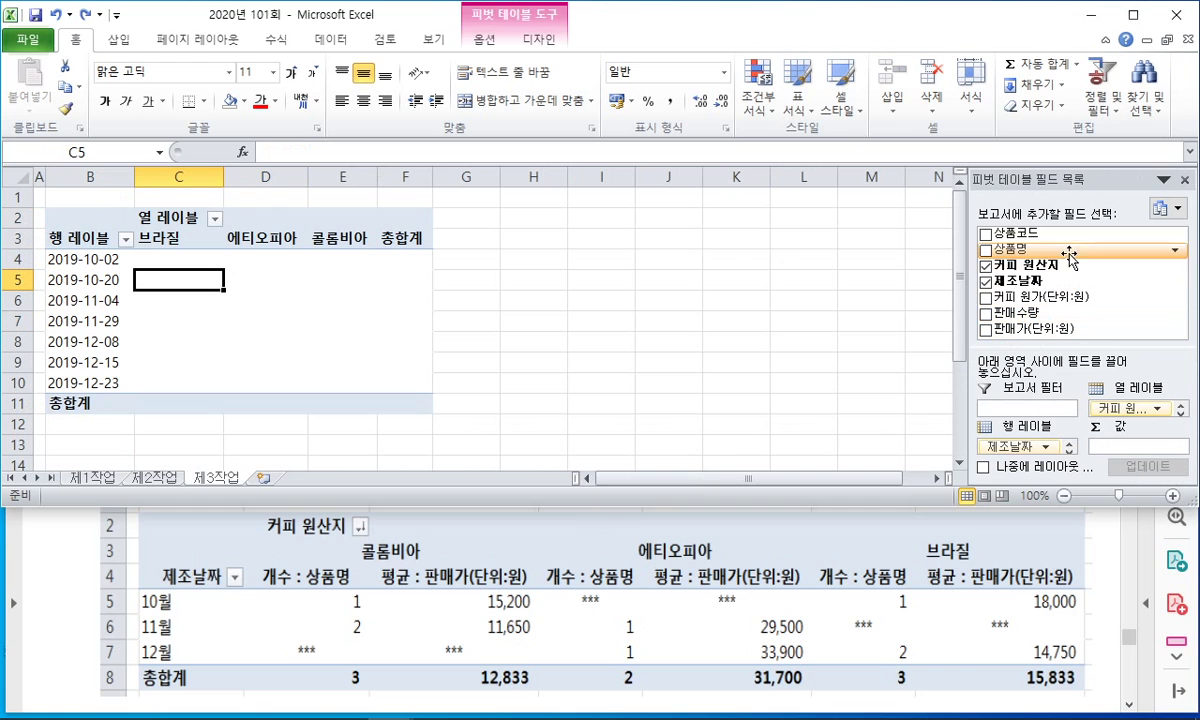
drag(1002, 245, 1120, 446)
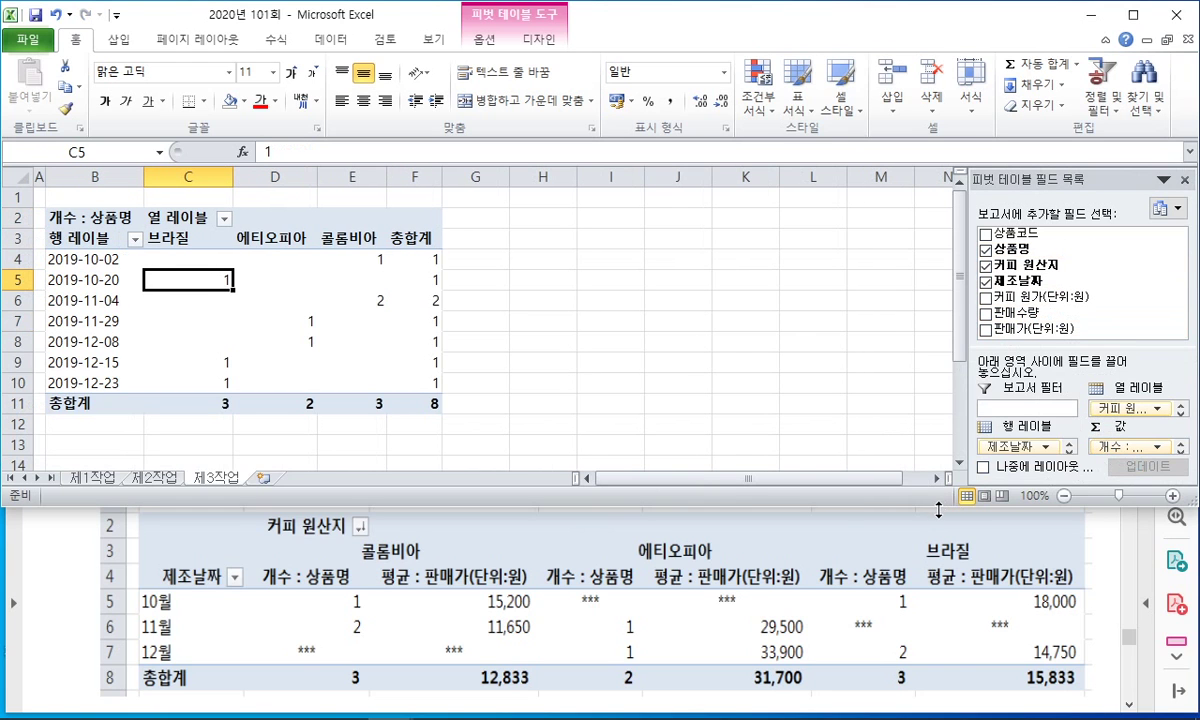
drag(938, 510, 938, 545)
drag(1040, 328, 1122, 490)
click(1128, 488)
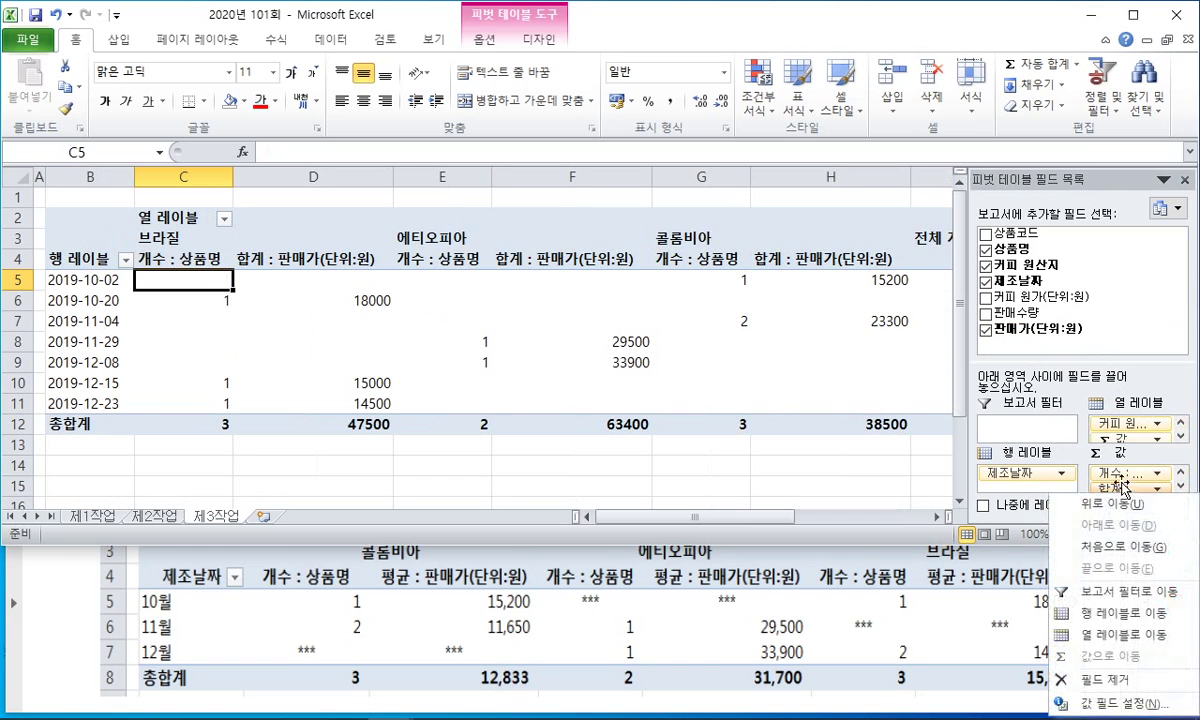
click(875, 486)
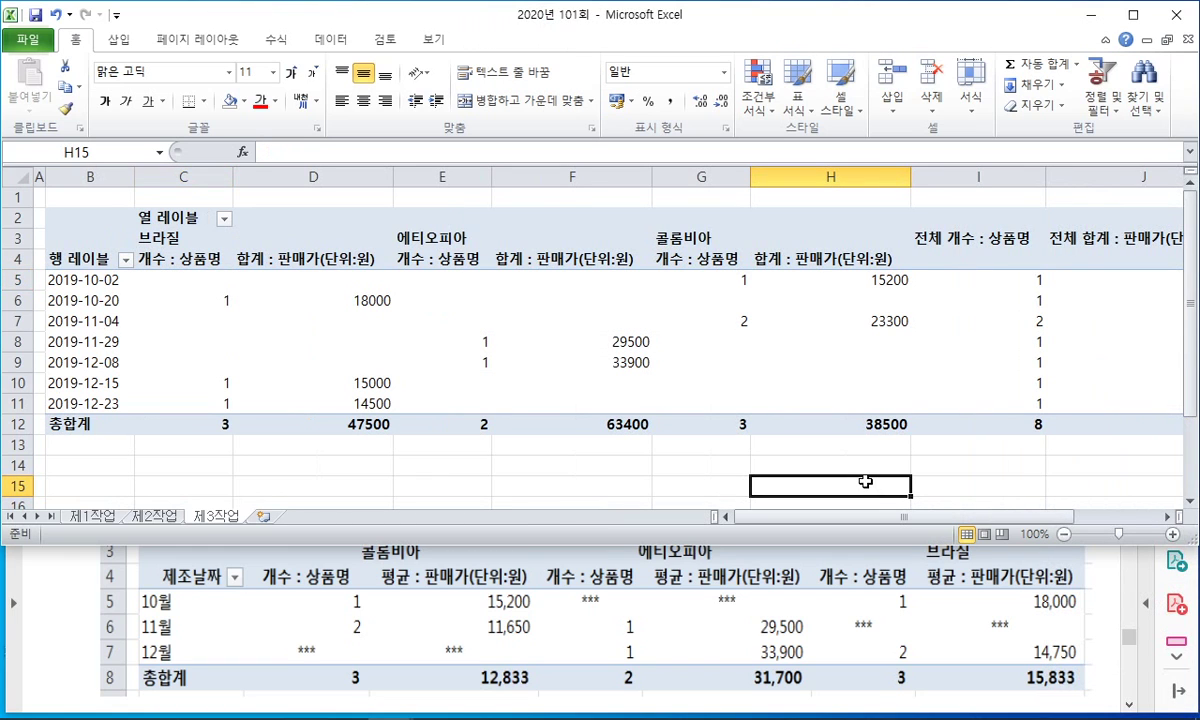
drag(531, 546, 539, 512)
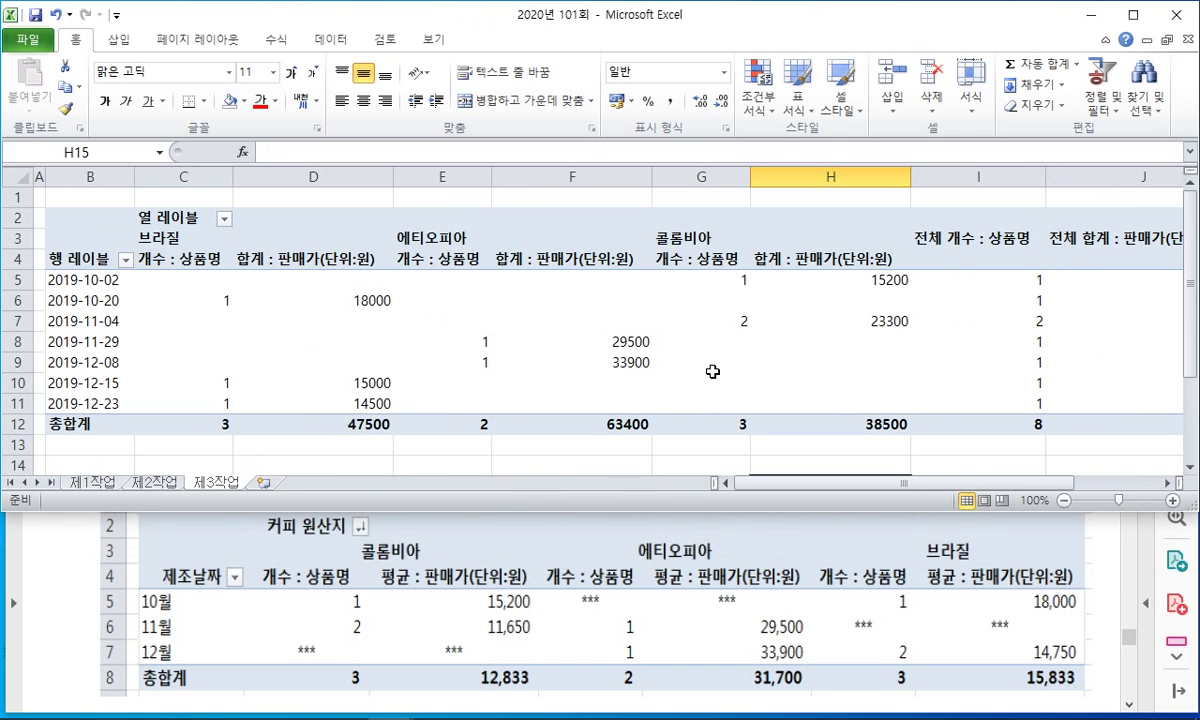
click(605, 320)
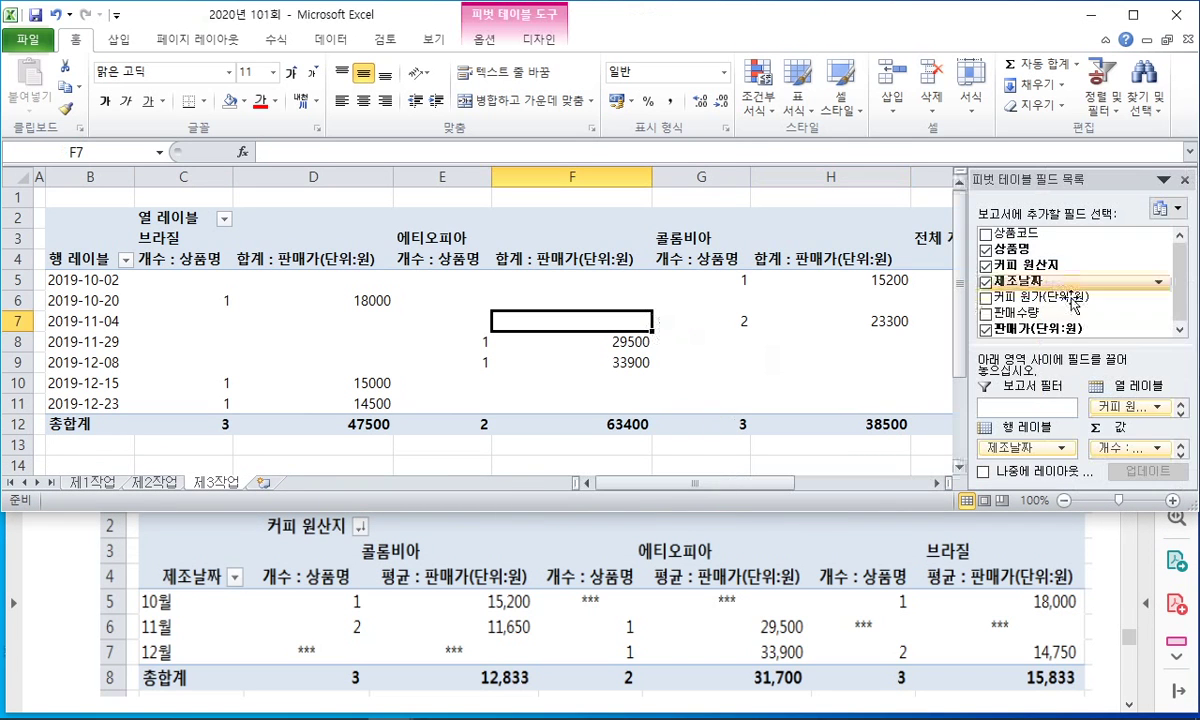
Step: Summarize the 판매가(단위:원) value field by 평균 and close the pivot table field list
click(1133, 15)
click(828, 254)
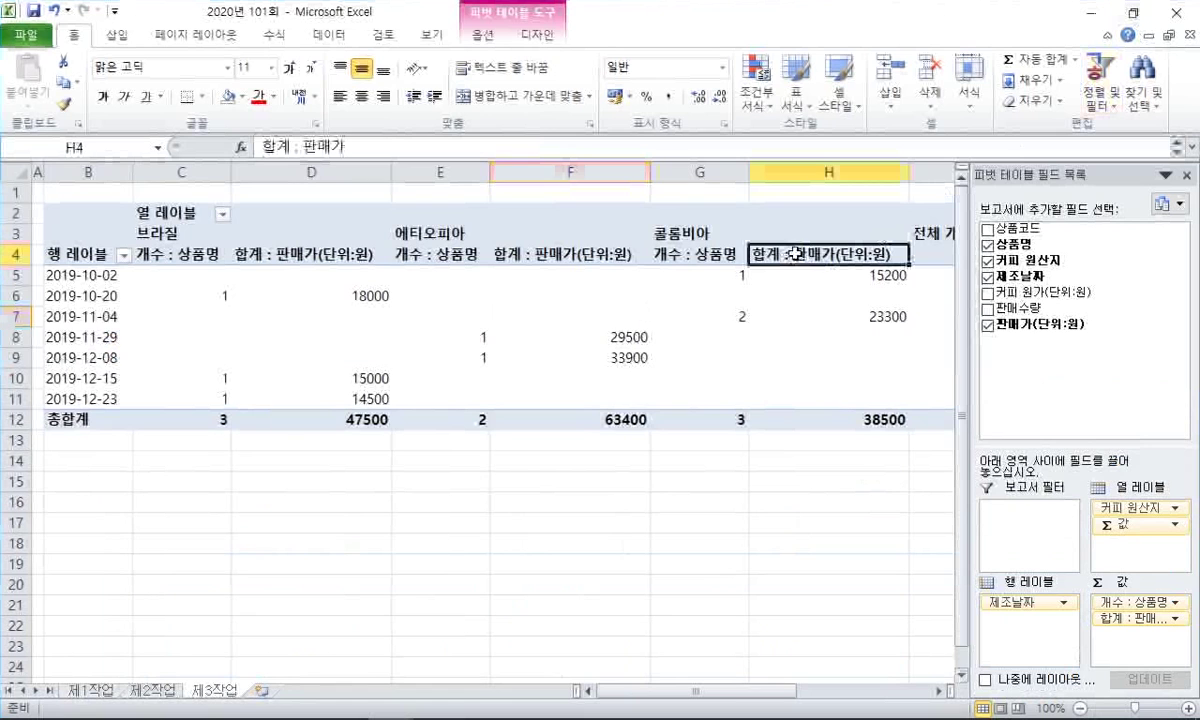
click(1130, 619)
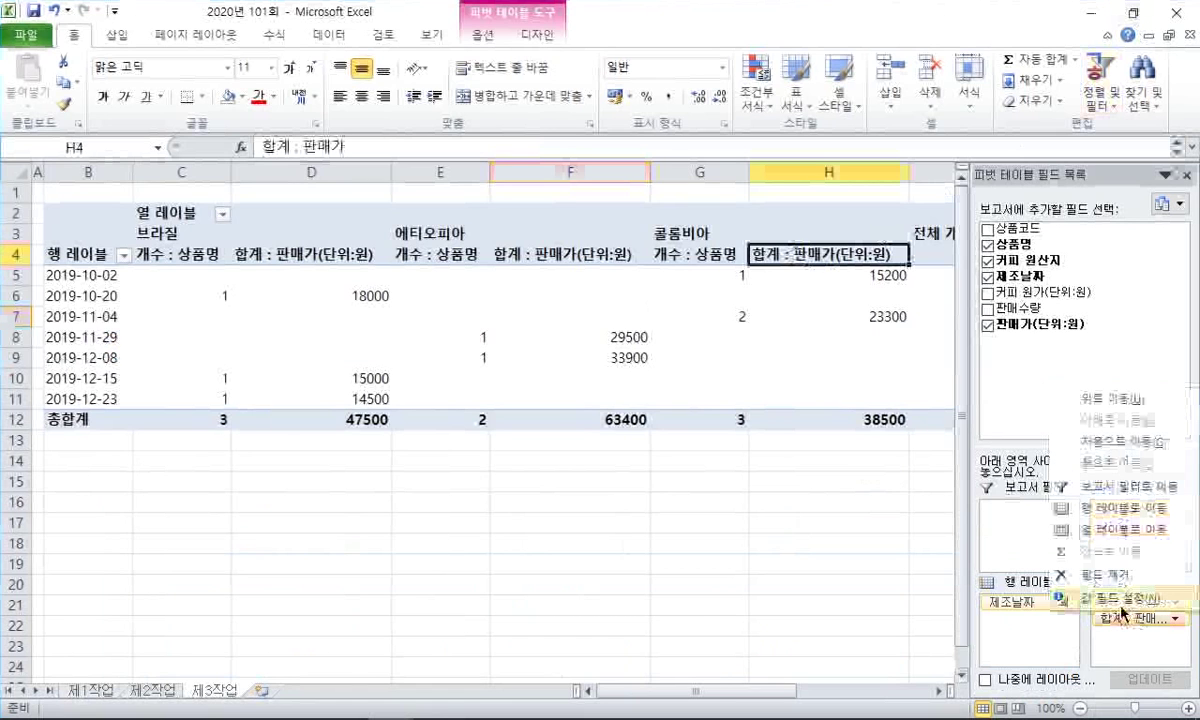
click(1120, 601)
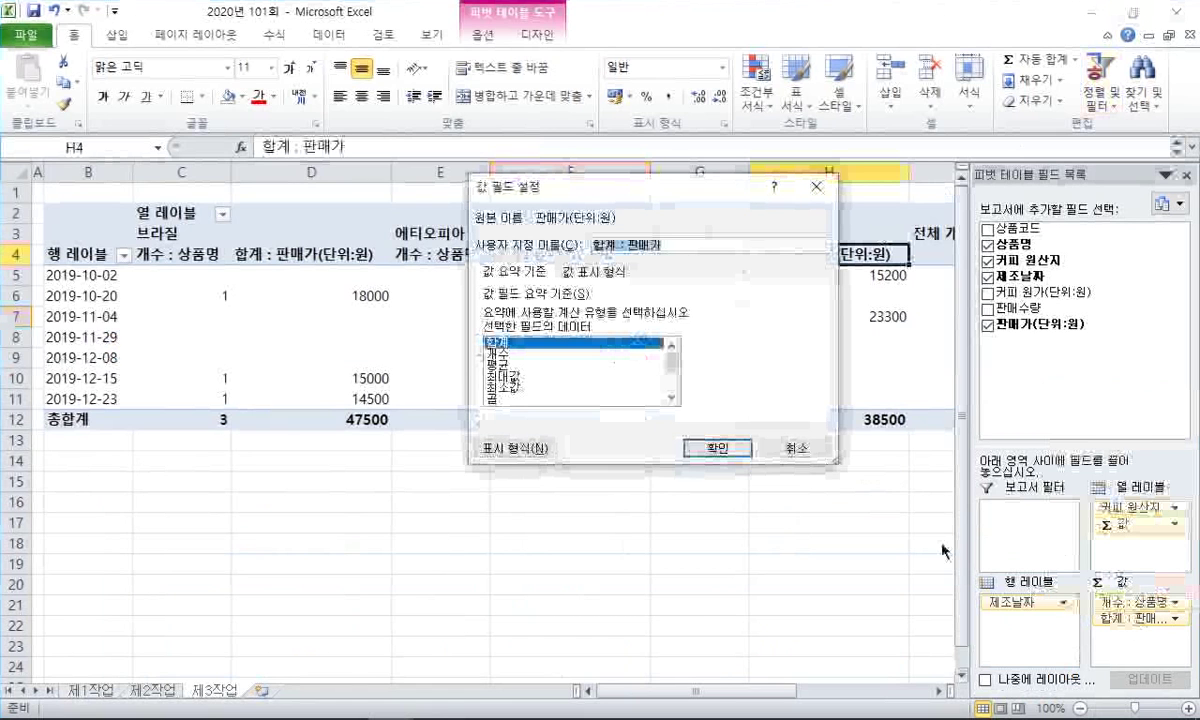
click(519, 366)
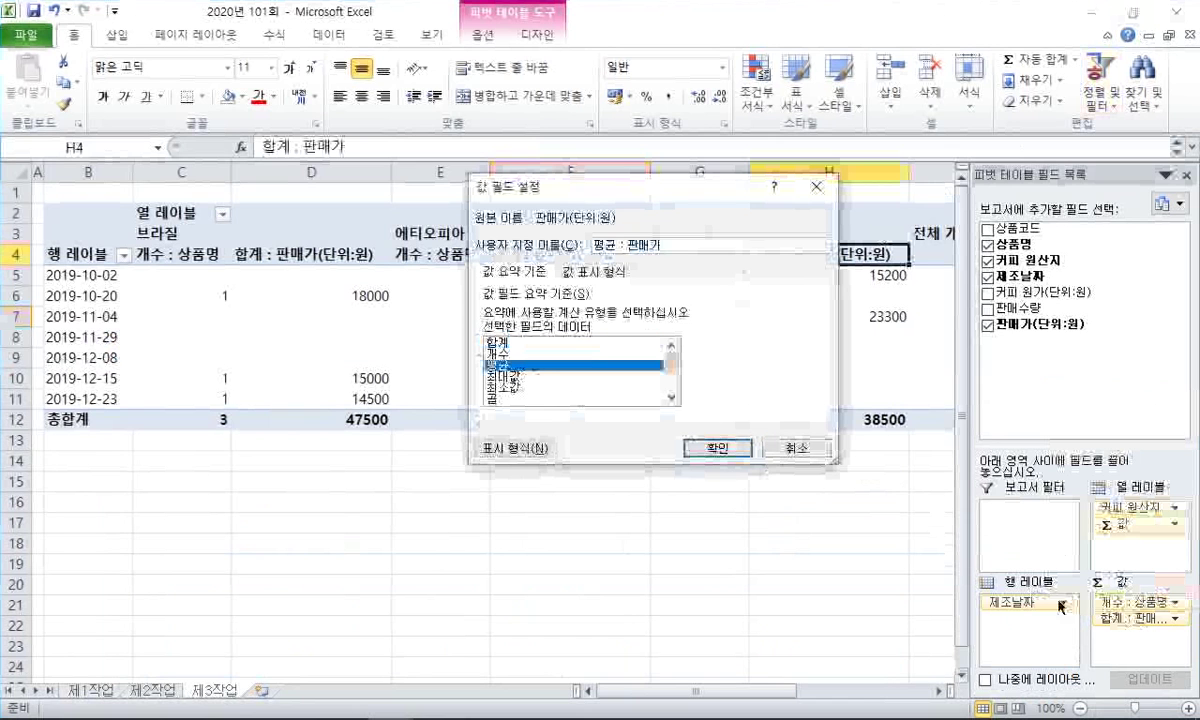
click(705, 450)
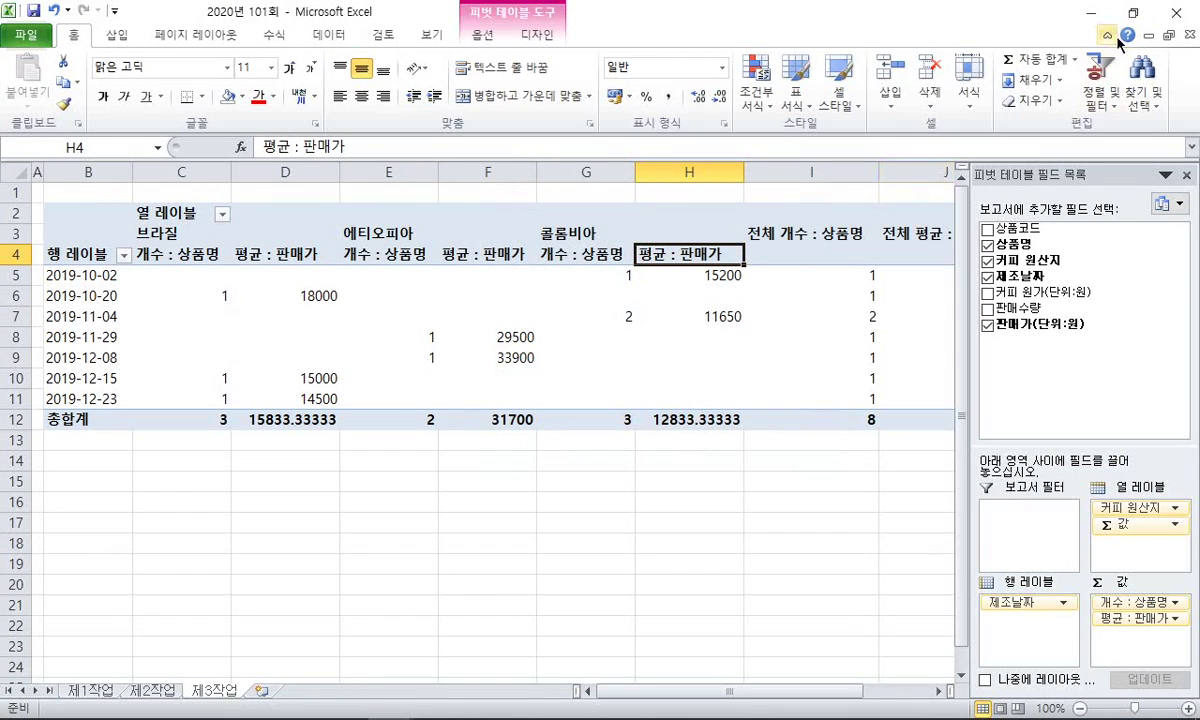
double_click(1060, 14)
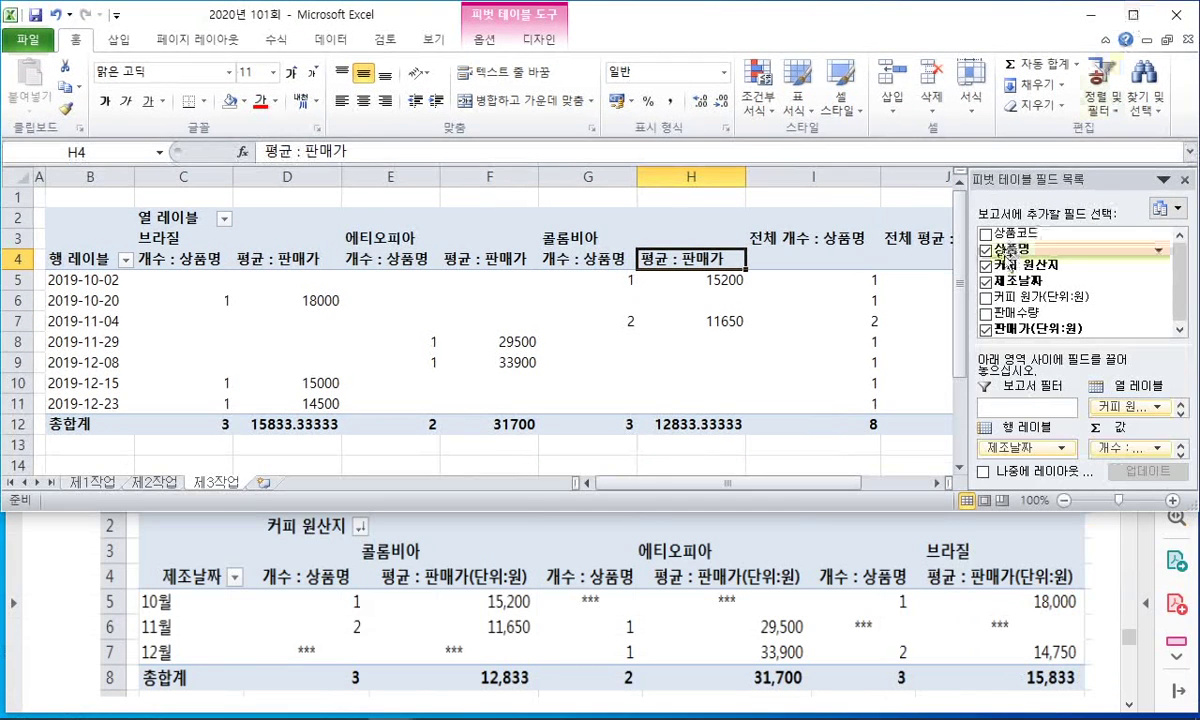
click(1186, 180)
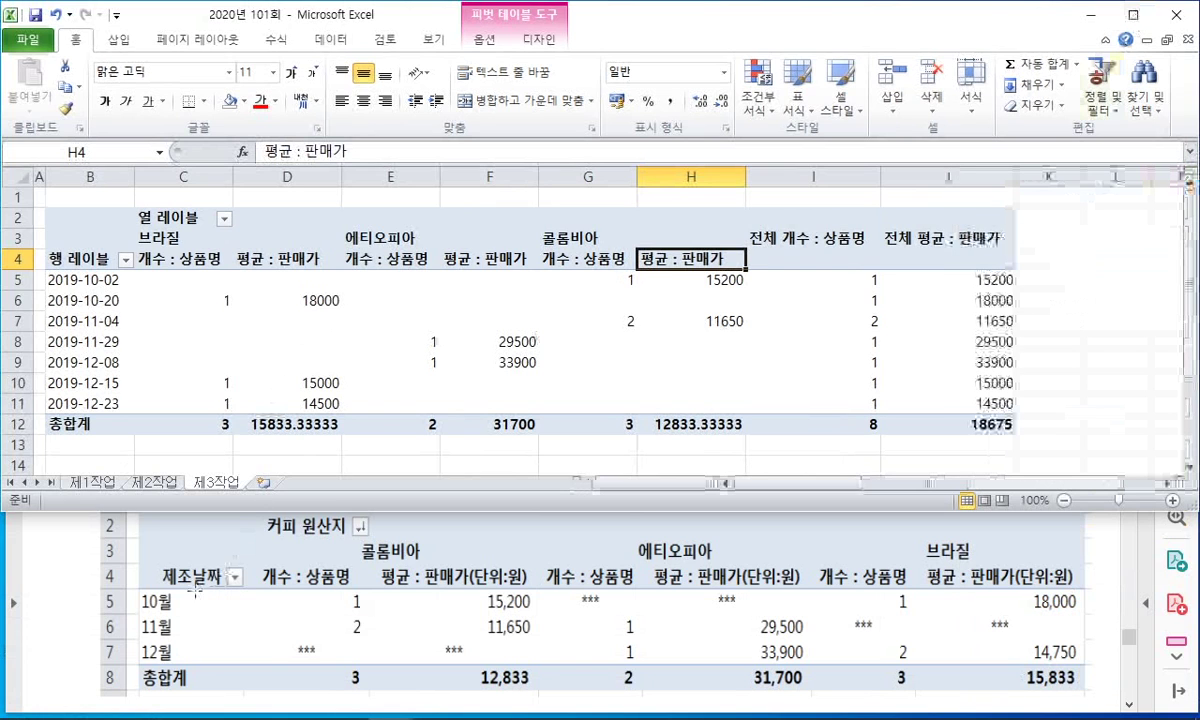
Step: Read the PDF's conditions on averages, 제조날짜 grouping and merged, centred labels, and compare them with the 출력형태 layout
mouse_move(168, 552)
mouse_down()
mouse_move(175, 680)
mouse_move(205, 550)
mouse_up()
key(Escape)
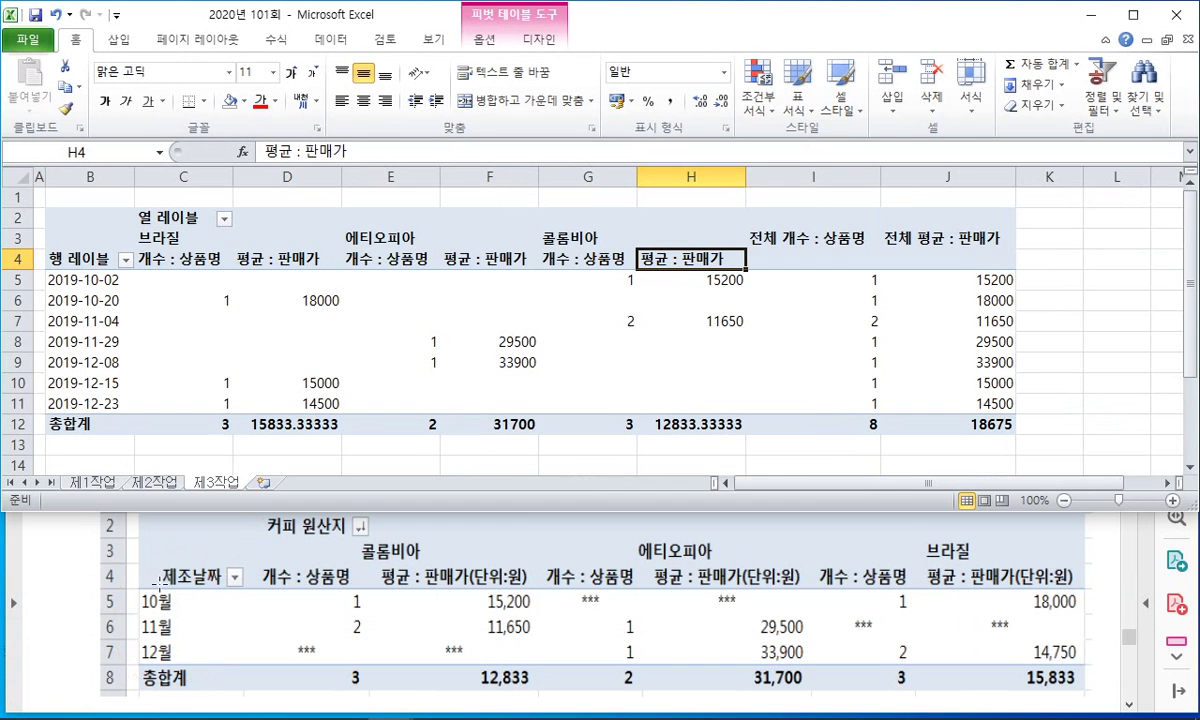
click(84, 582)
scroll(260, 540, up, 5)
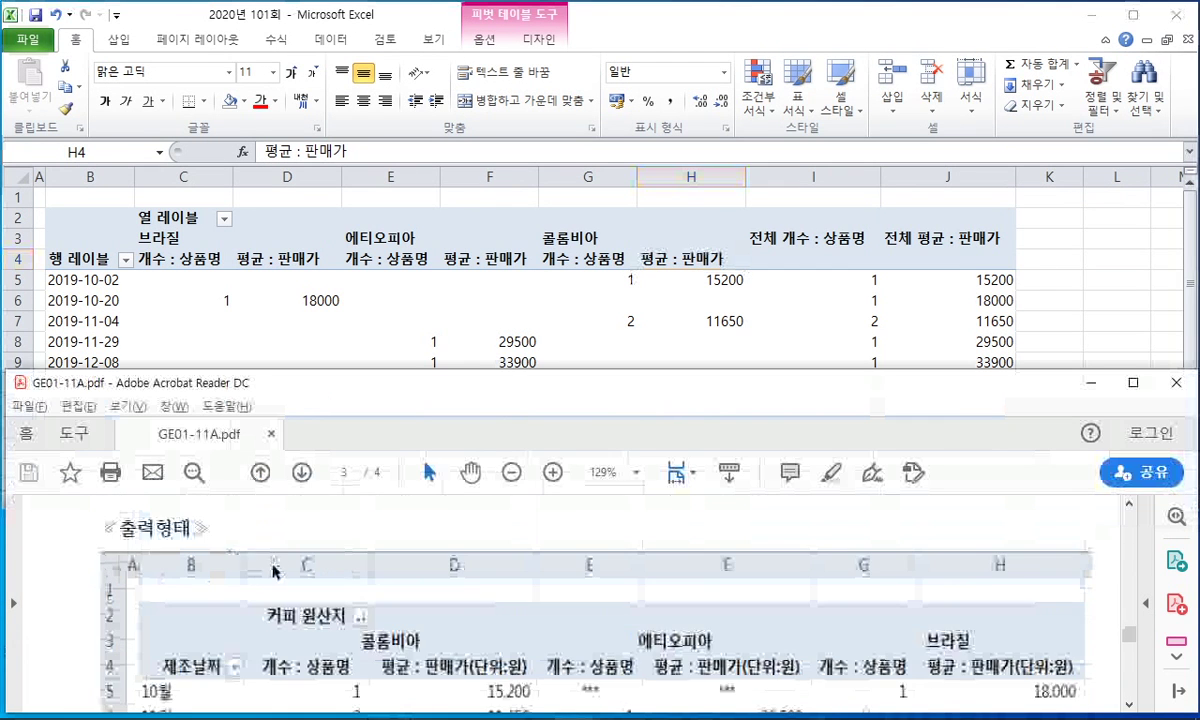
drag(202, 541, 795, 543)
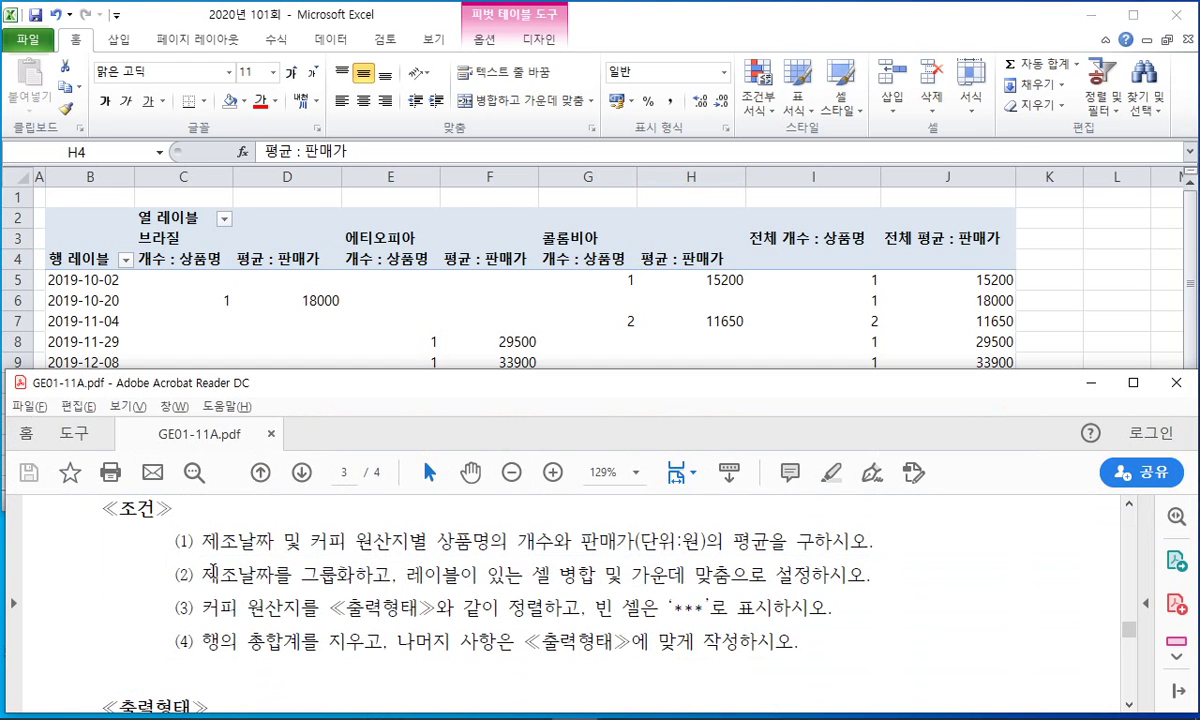
drag(202, 577, 390, 577)
scroll(320, 578, down, 5)
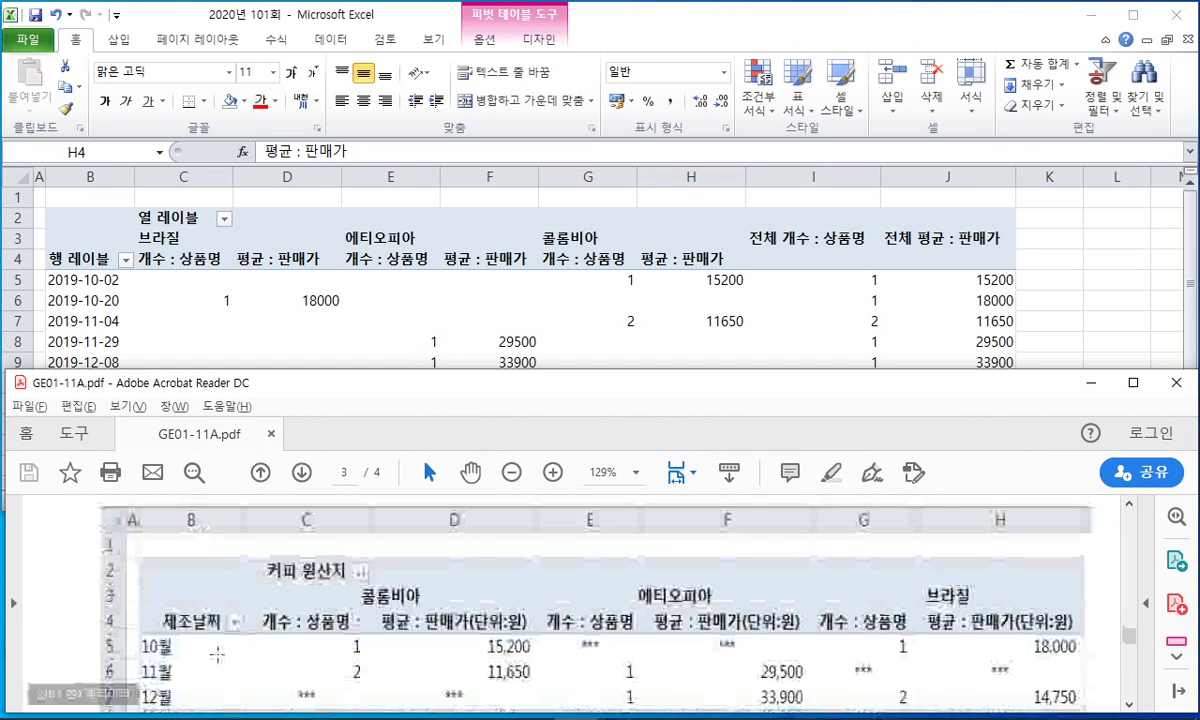
scroll(200, 607, up, 5)
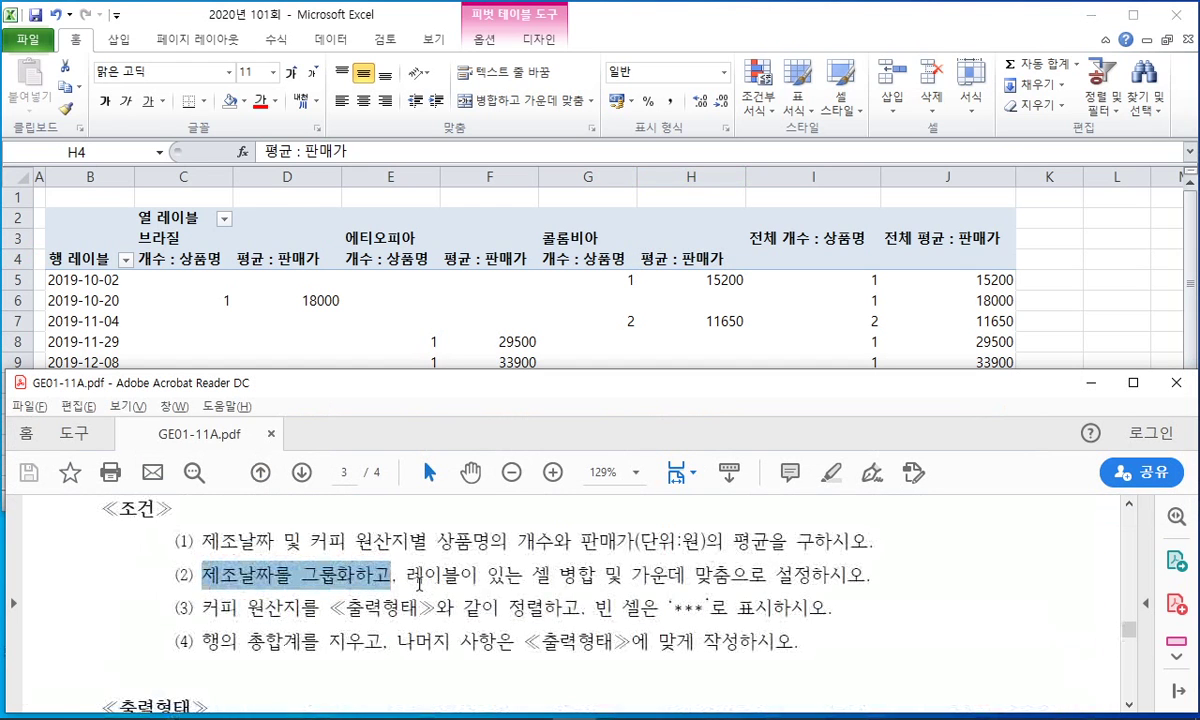
drag(405, 575, 870, 575)
scroll(585, 571, down, 3)
scroll(585, 571, down, 3)
scroll(530, 538, up, 6)
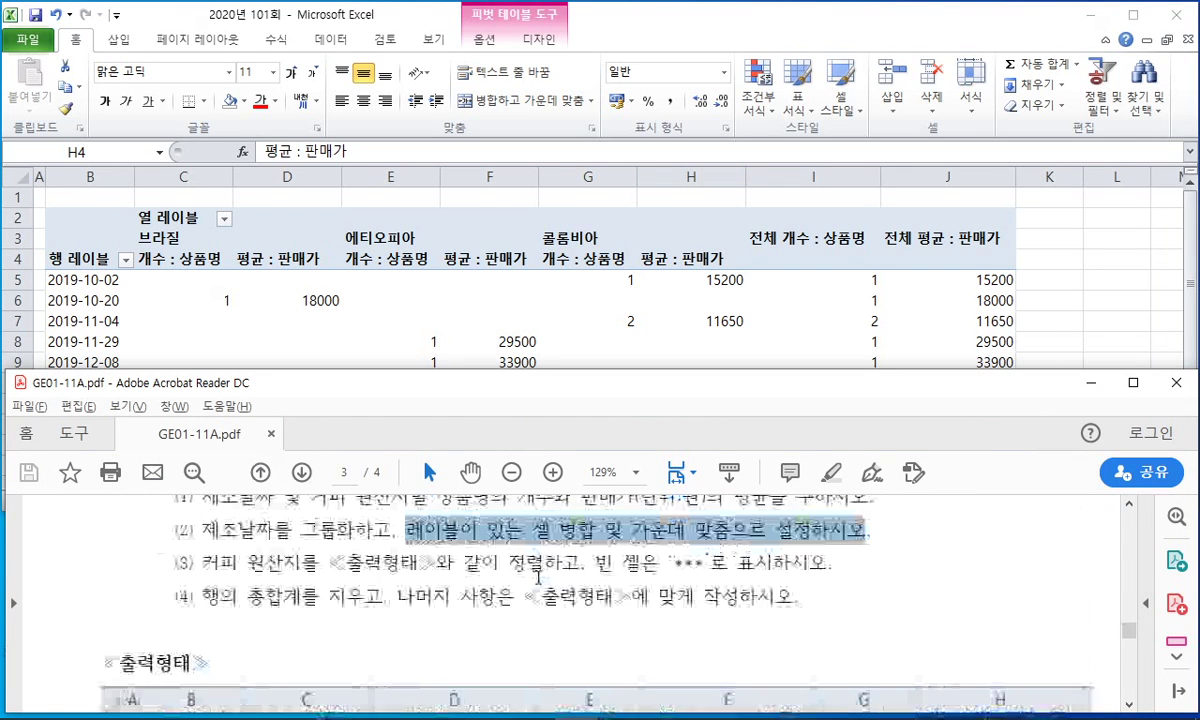
scroll(463, 590, up, 1)
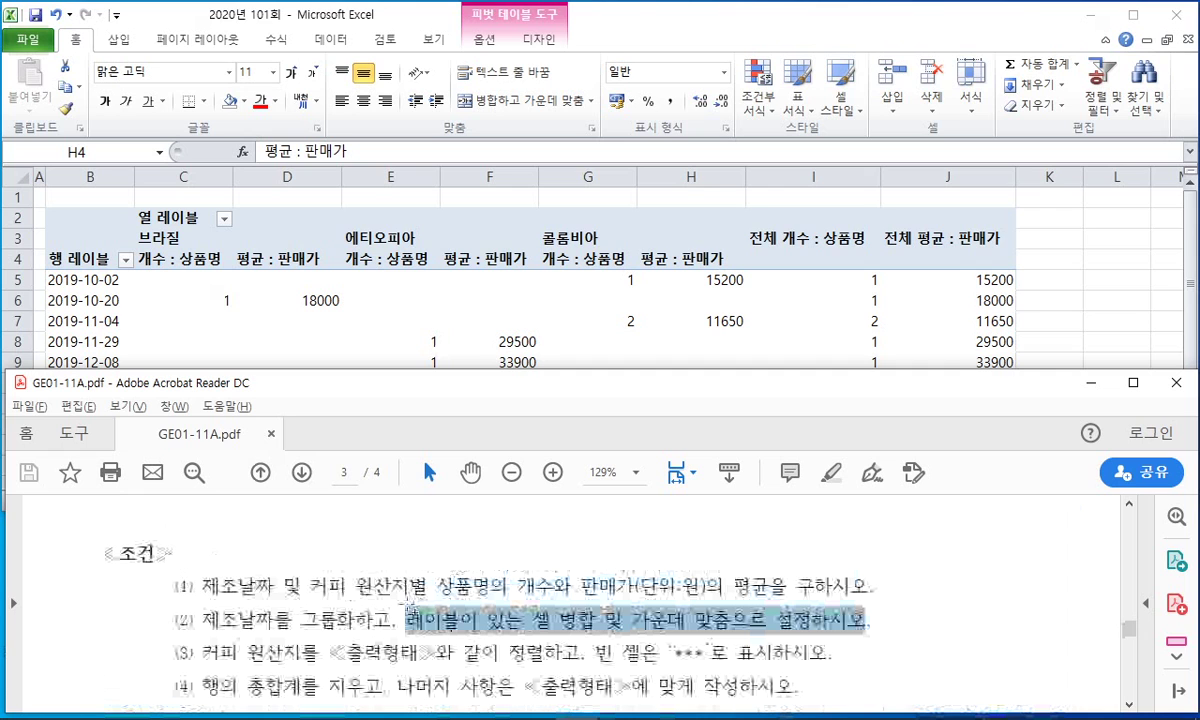
drag(200, 587, 873, 588)
drag(201, 620, 750, 625)
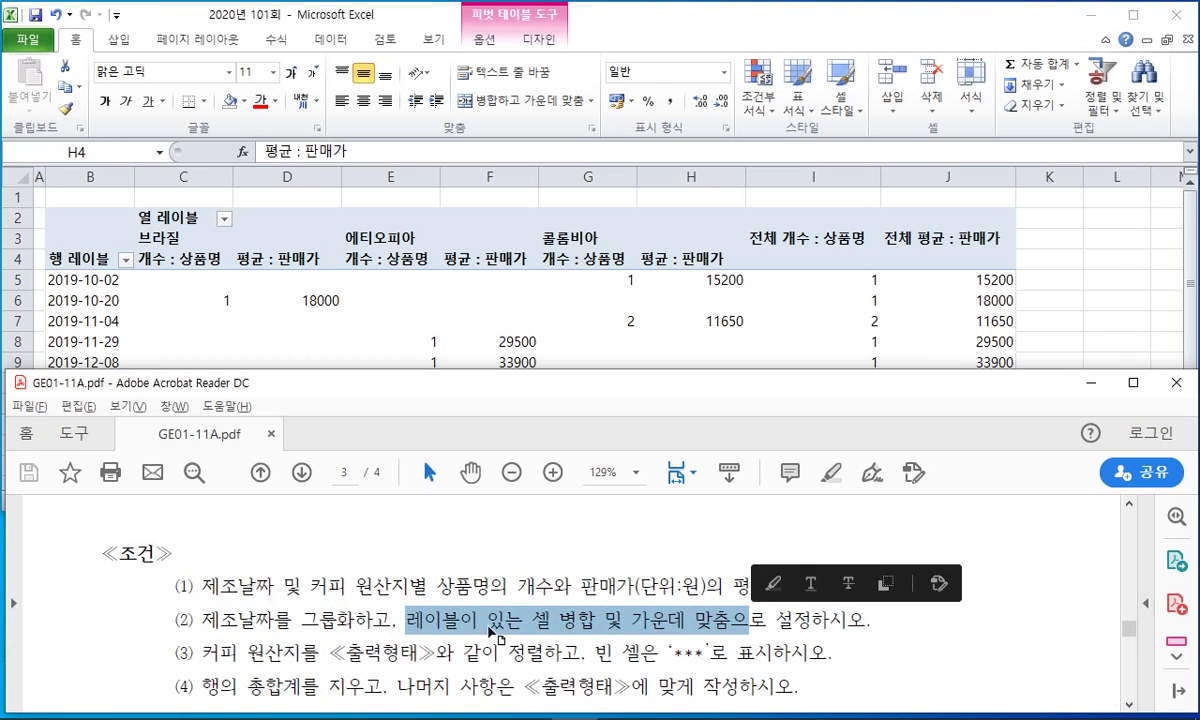
click(345, 619)
Step: Group the 제조날짜 row labels by 월, starting at 2019-10-01 and ending at 2019-12-31
click(287, 271)
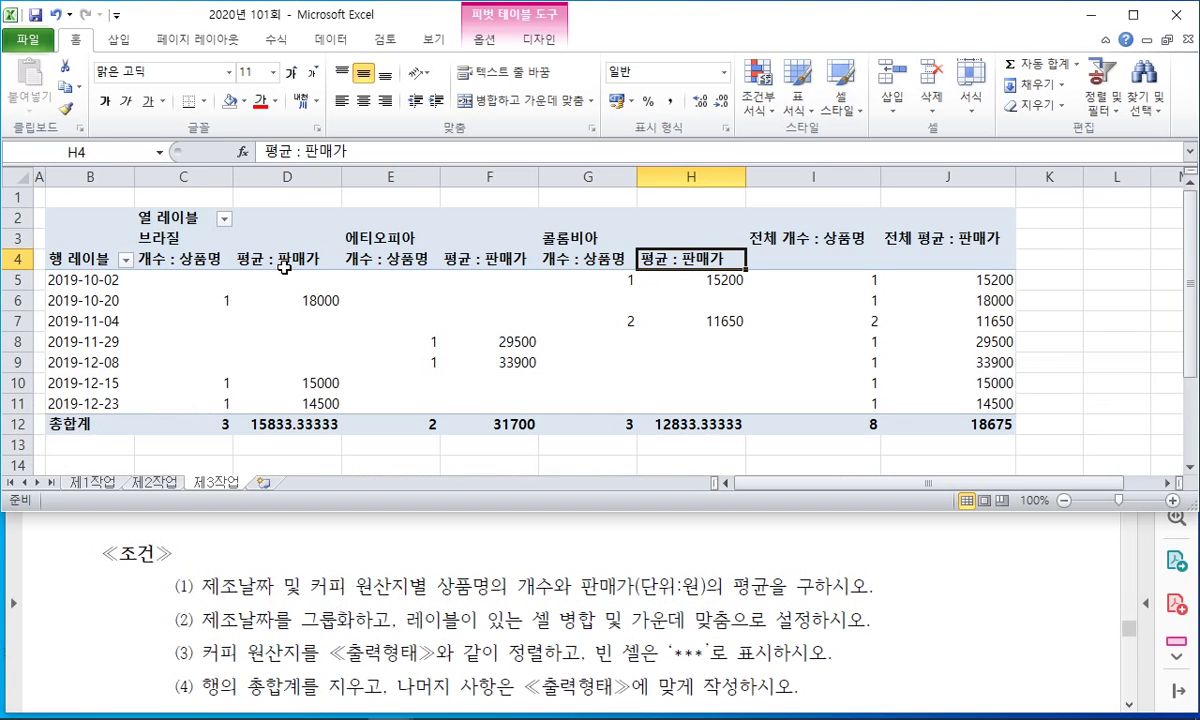
click(117, 283)
click(108, 300)
right_click(106, 302)
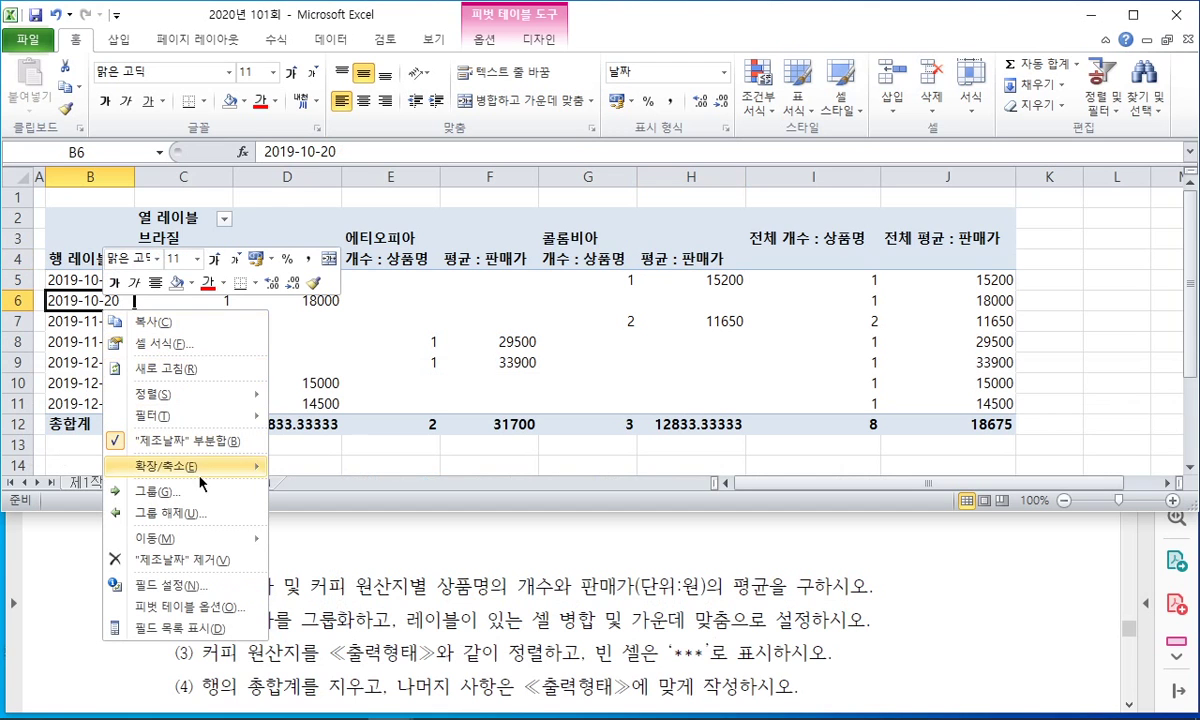
click(160, 491)
drag(196, 357, 329, 271)
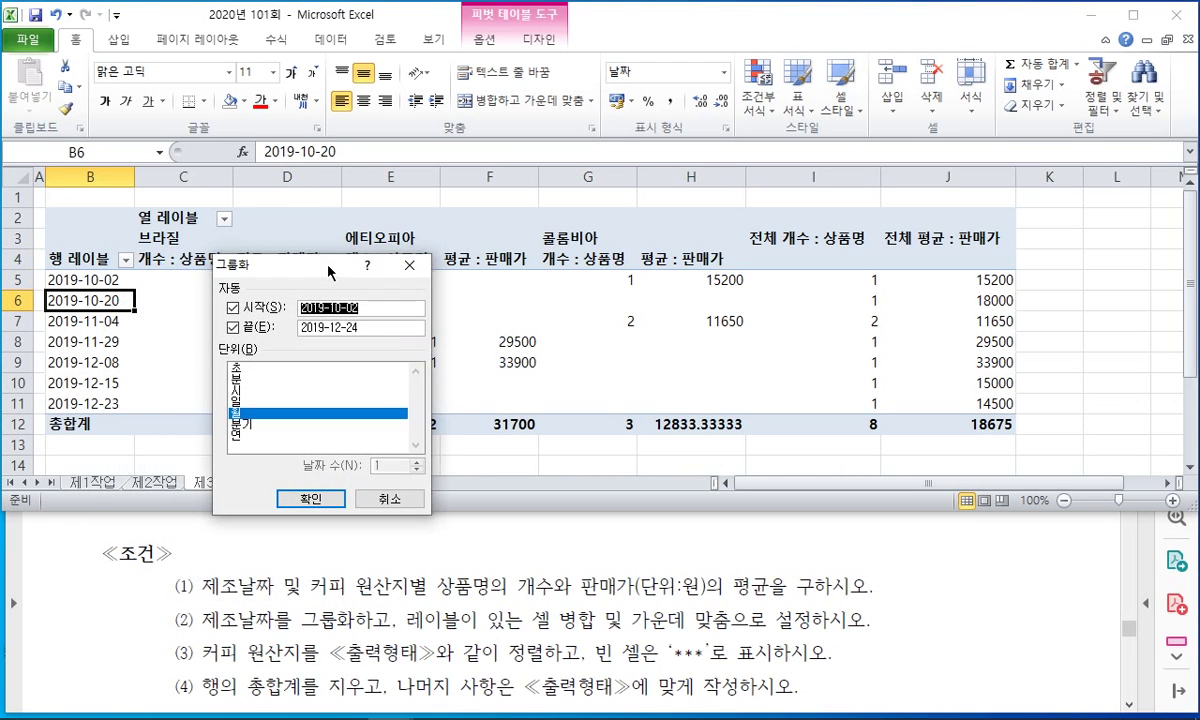
click(367, 307)
click(252, 414)
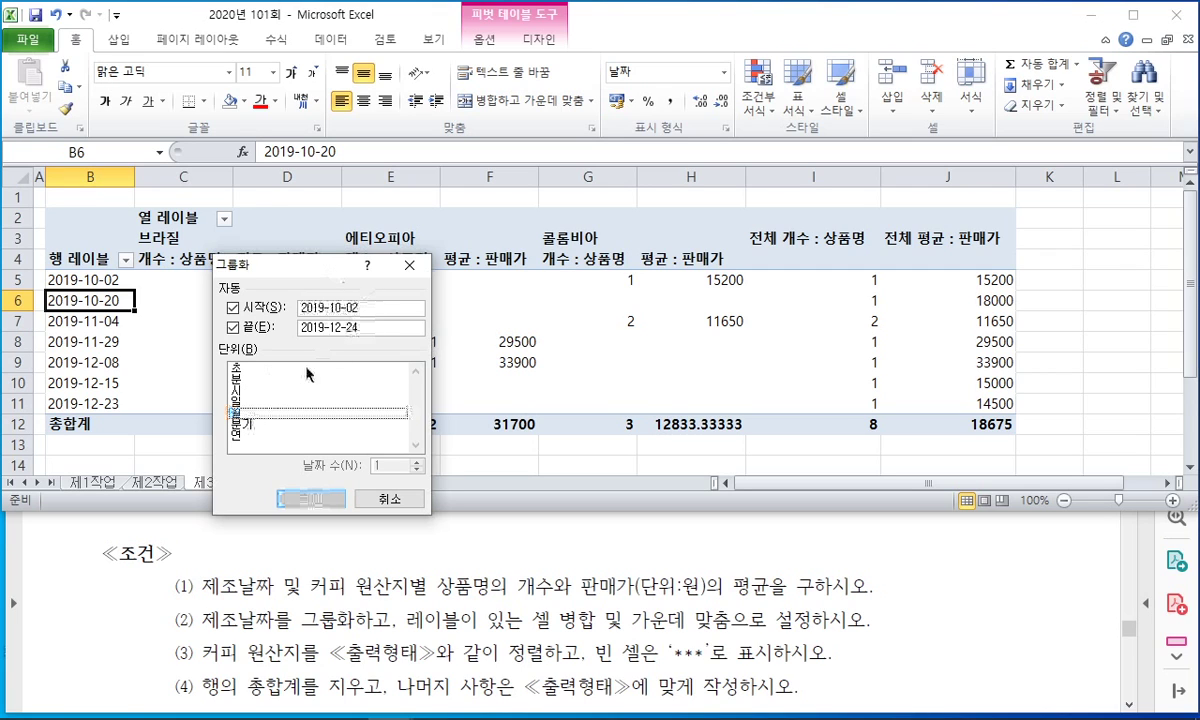
click(300, 412)
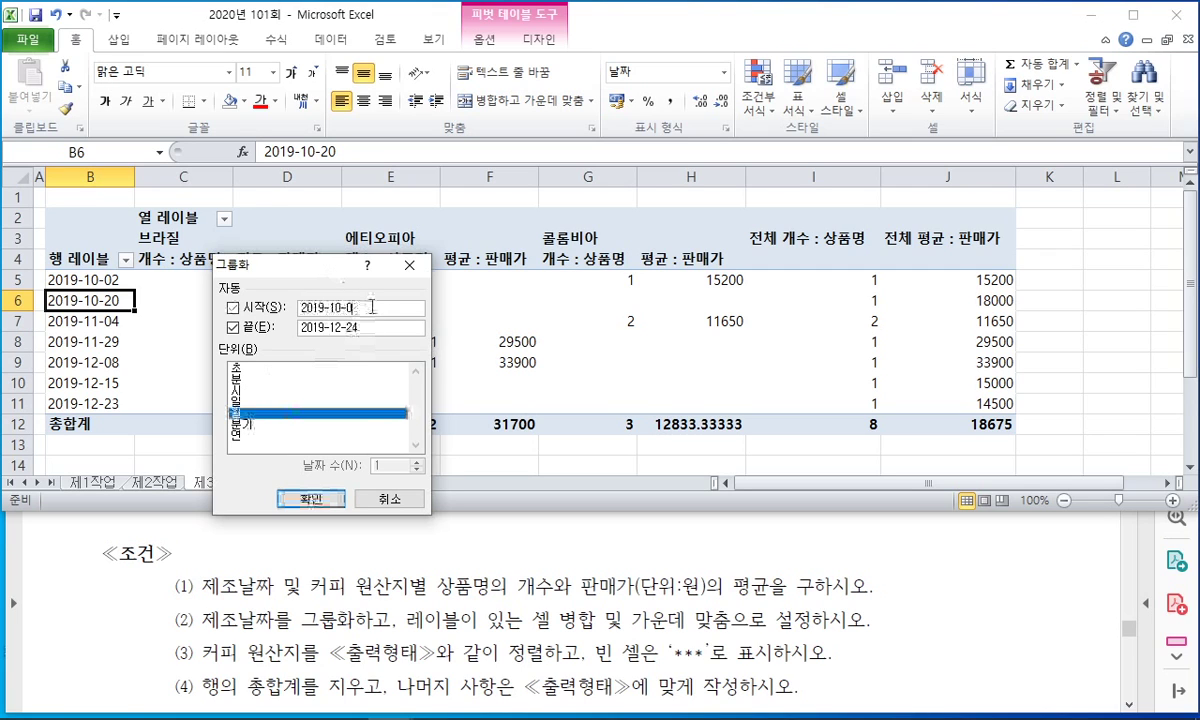
text(1)
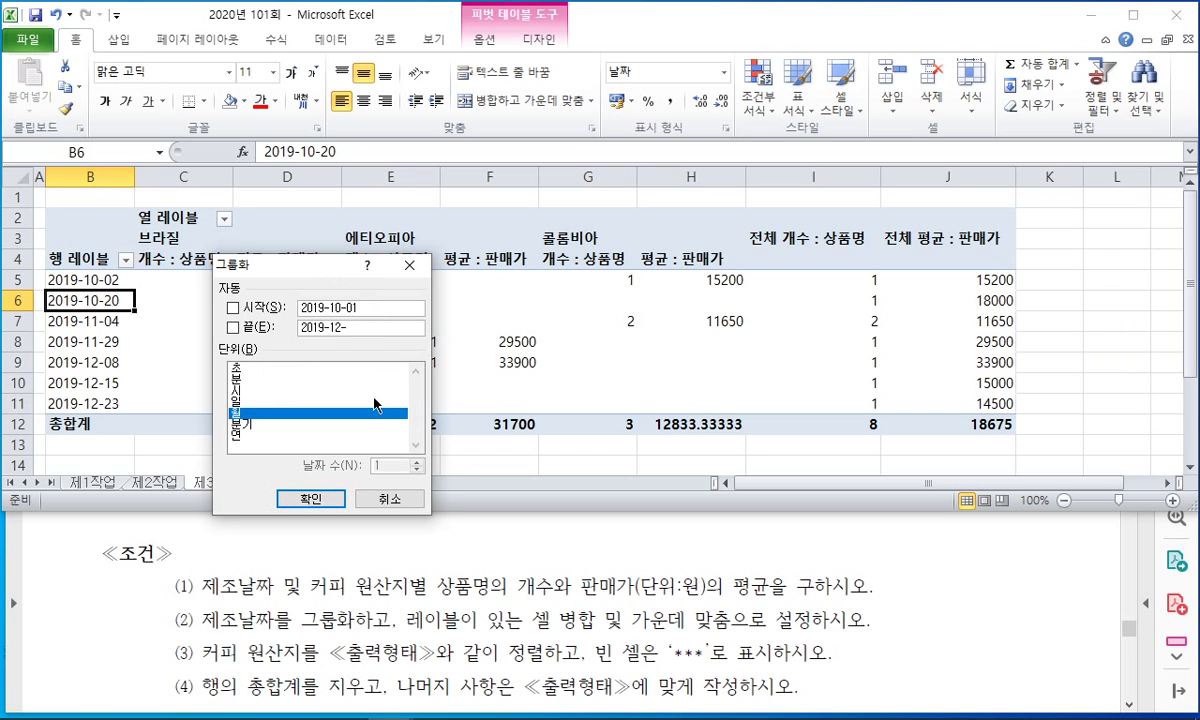
click(311, 498)
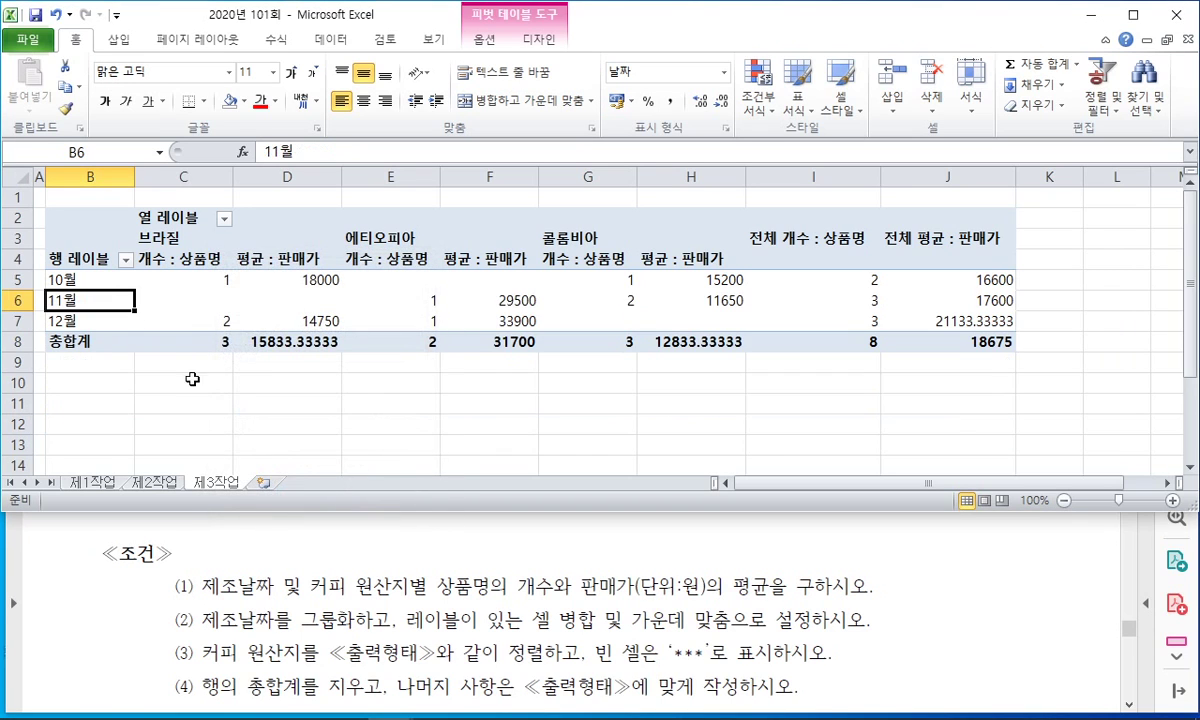
Step: Reopen the grouping settings of the 제조날짜 row labels, check the dates and unit, and close them
drag(103, 285, 103, 318)
click(102, 303)
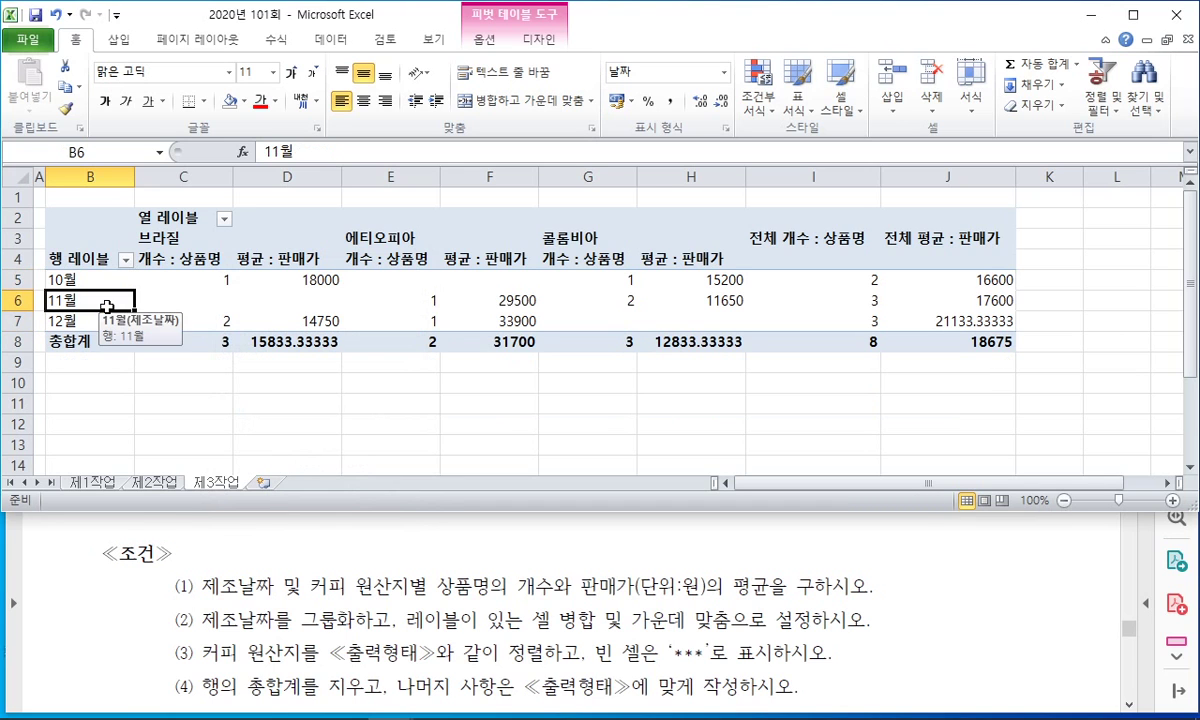
right_click(107, 307)
click(185, 465)
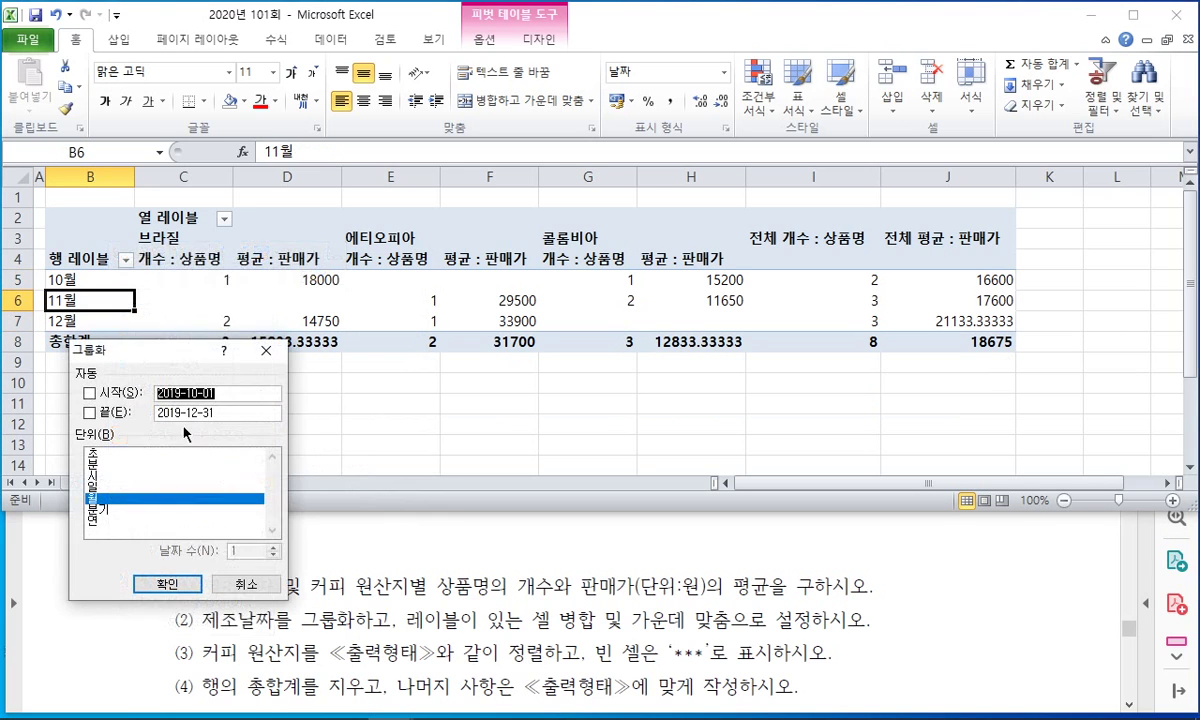
drag(193, 353, 383, 343)
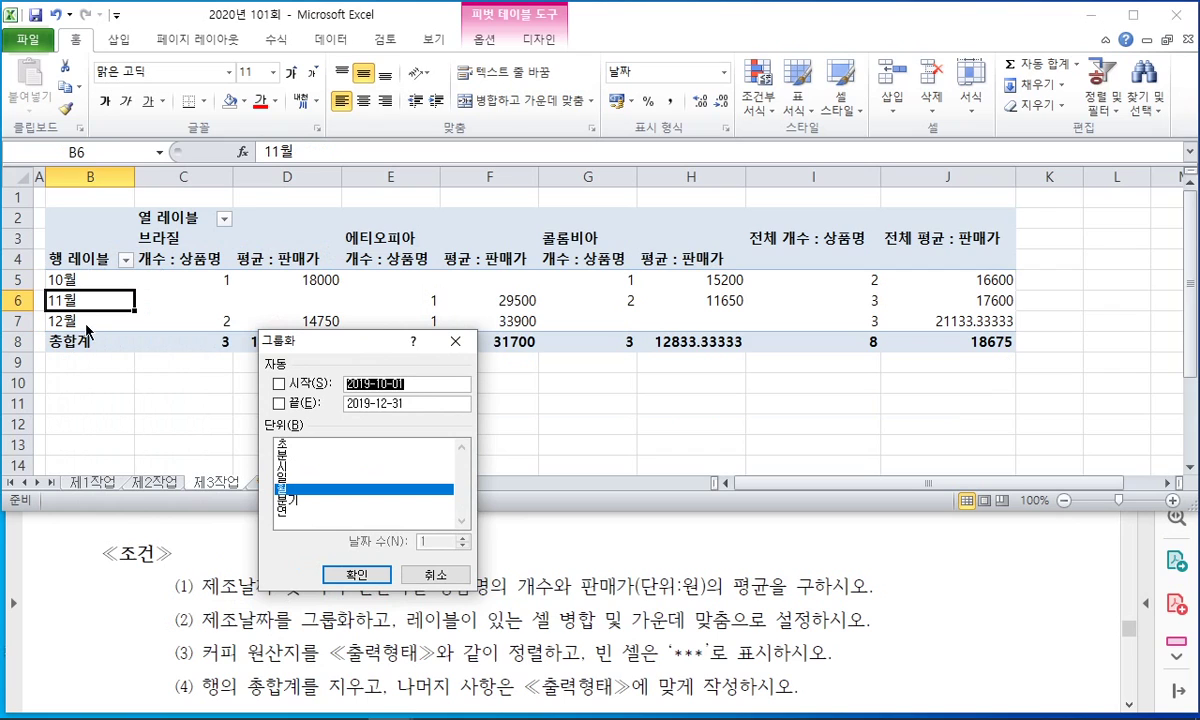
click(425, 385)
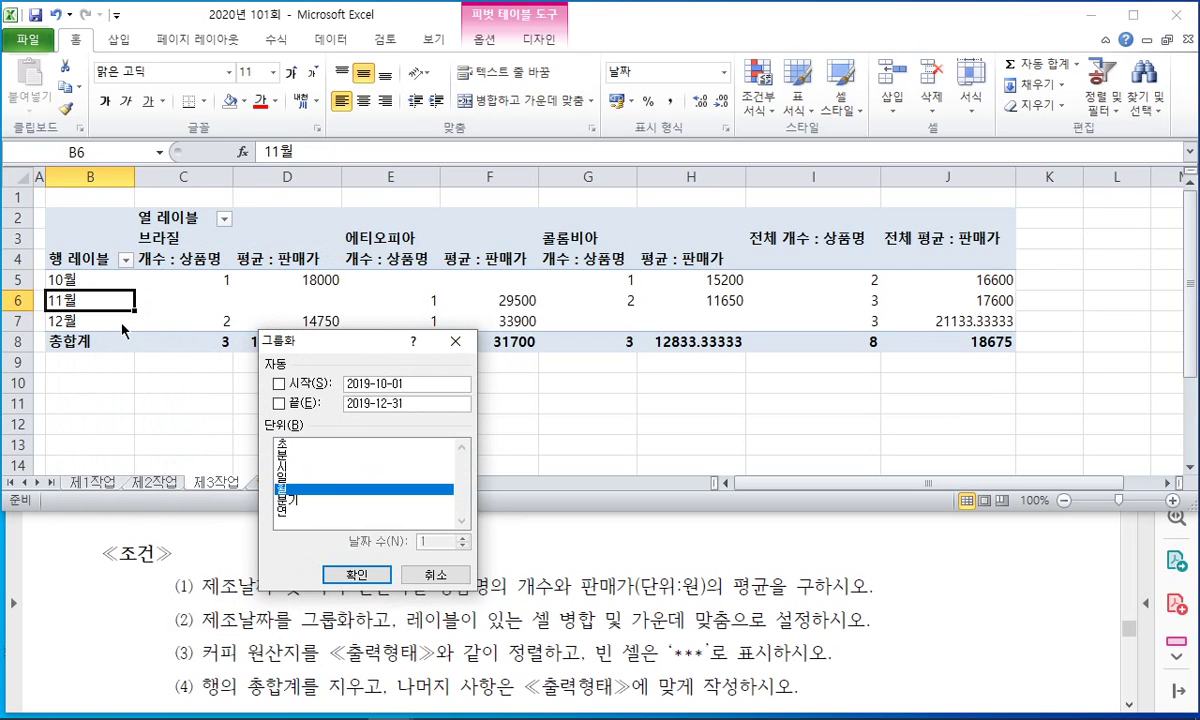
click(378, 573)
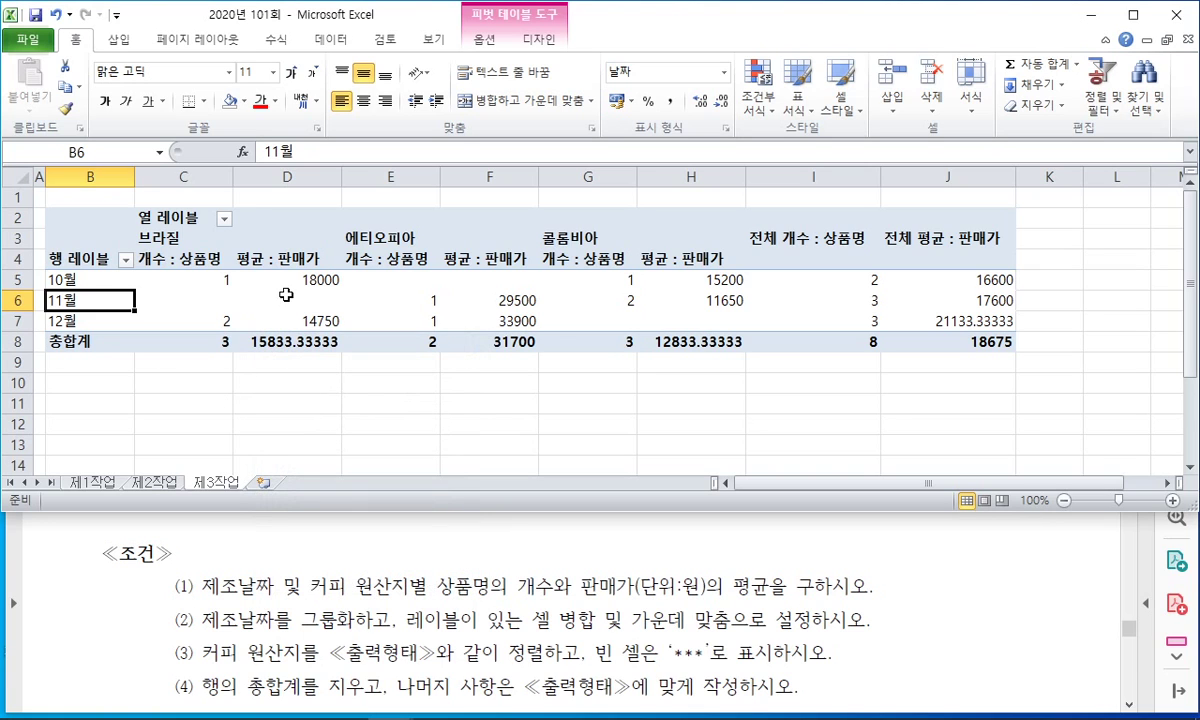
Step: Turn on 레이블이 있는 셀 병합 및 가운데 맞춤 in the pivot table options and apply it
click(322, 299)
drag(405, 620, 765, 620)
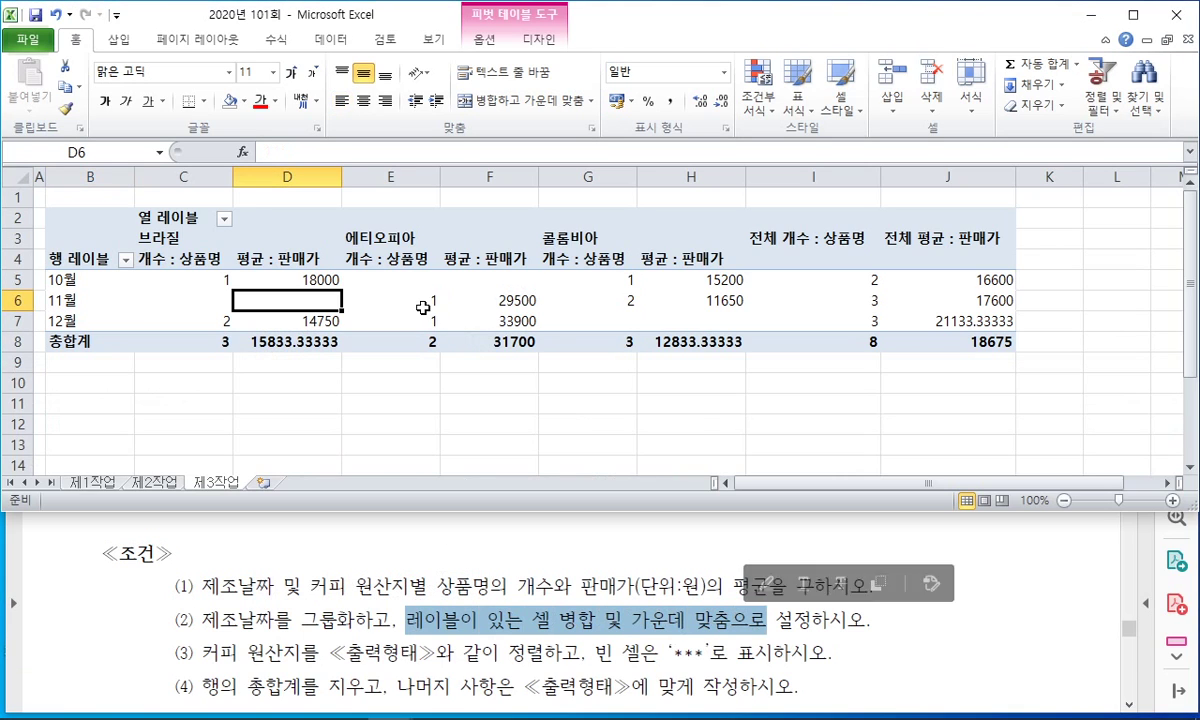
right_click(331, 300)
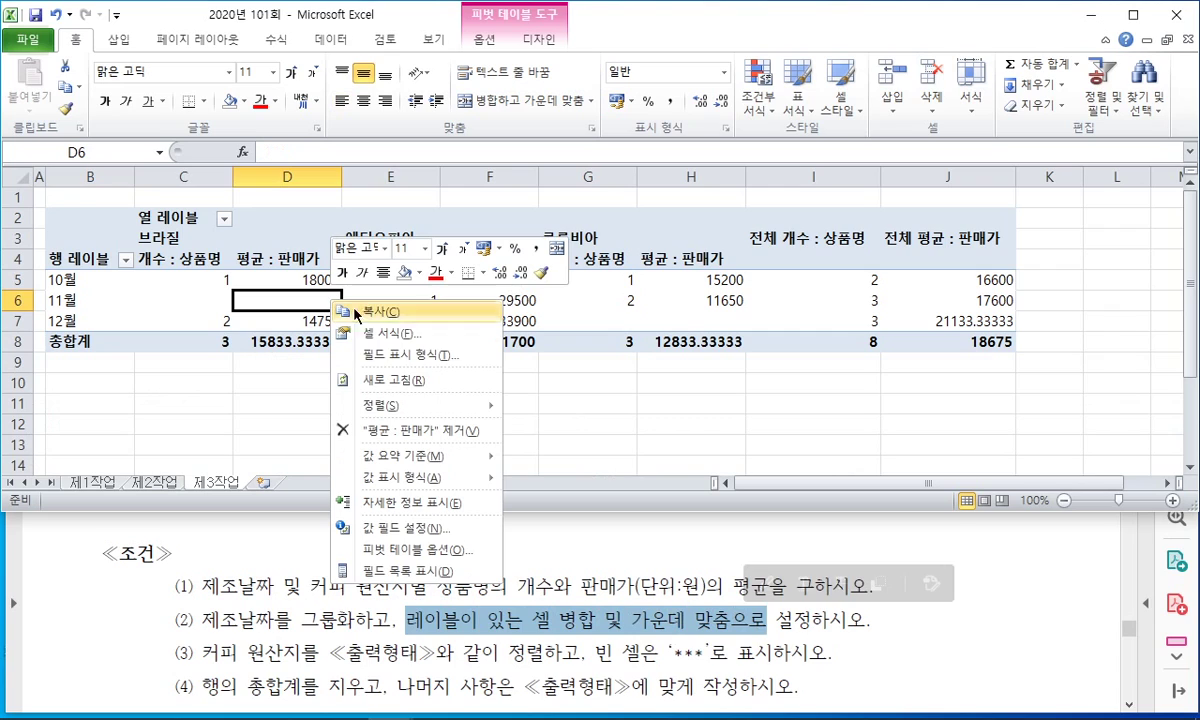
click(424, 553)
drag(421, 325, 821, 158)
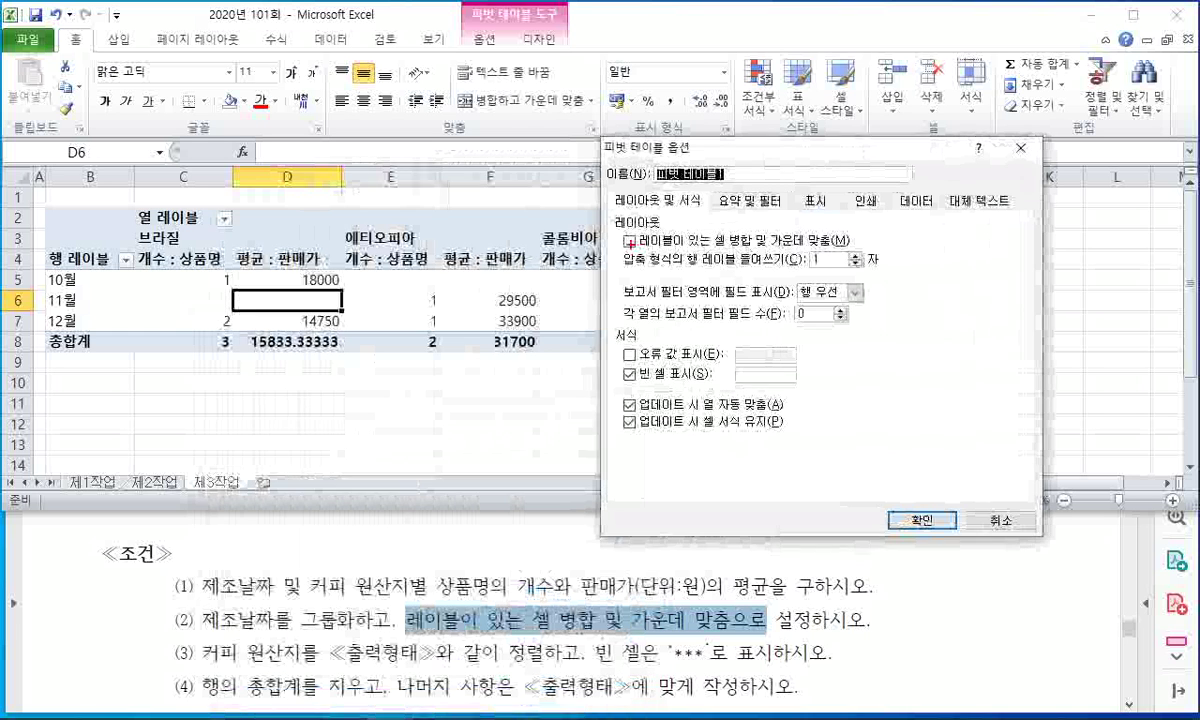
drag(625, 246, 843, 251)
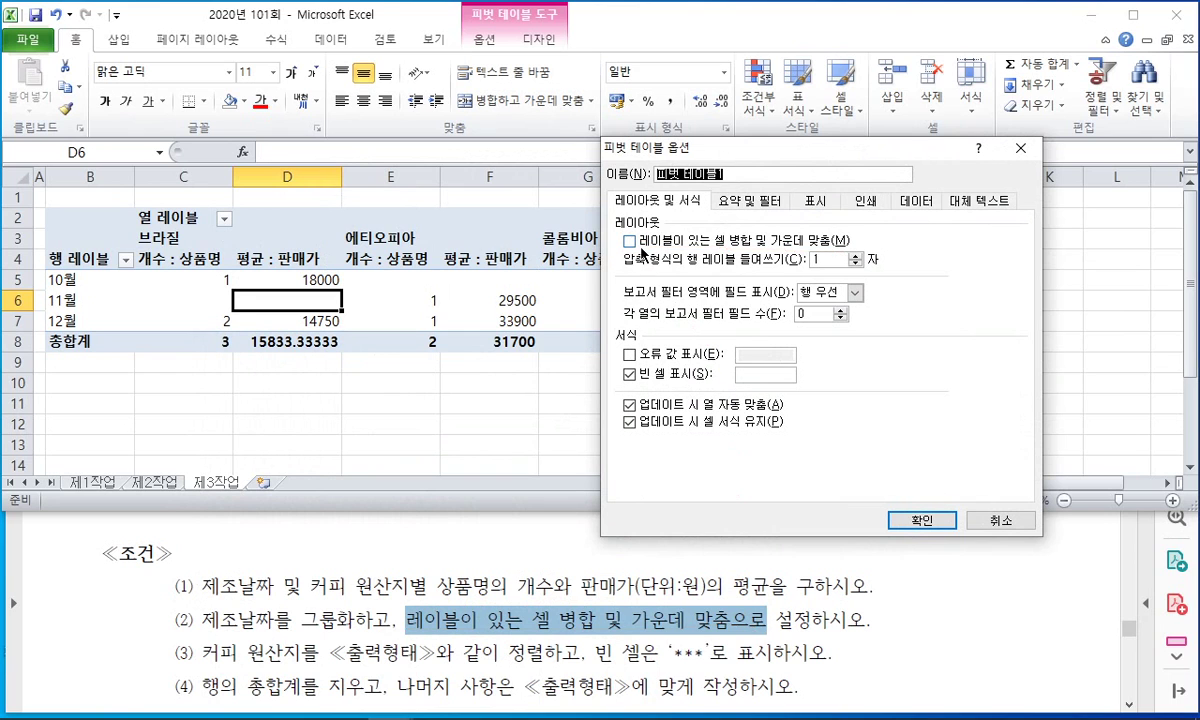
click(629, 241)
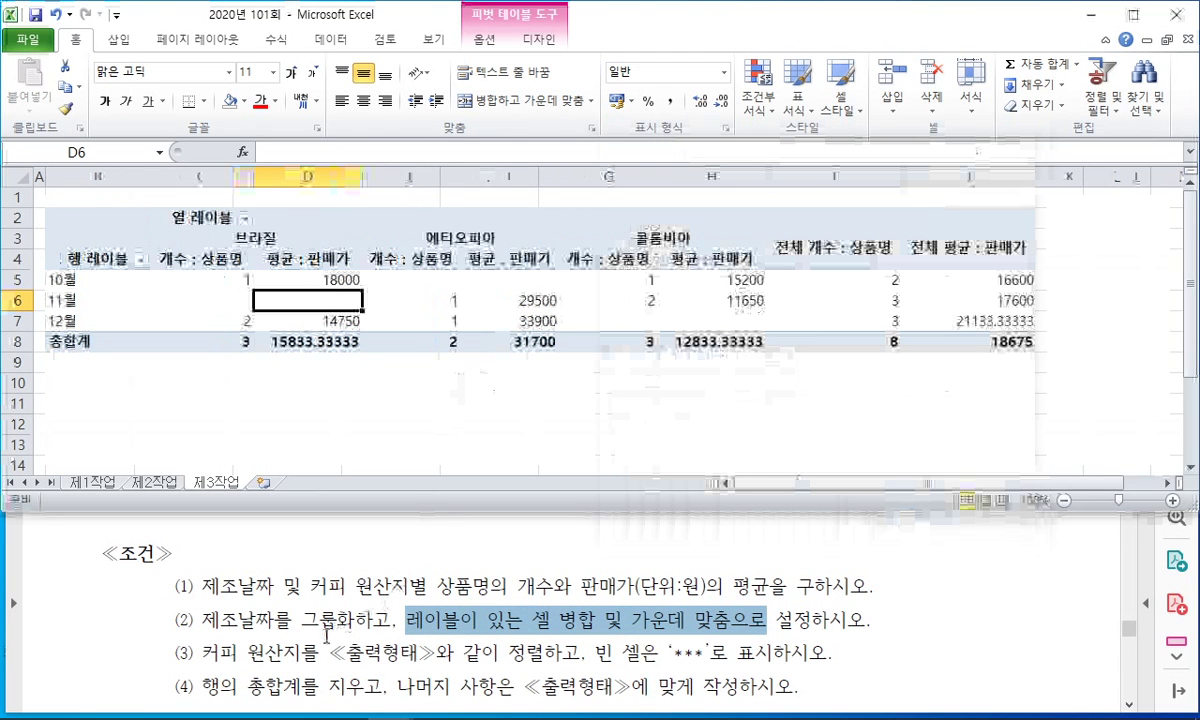
Step: Reorder the 커피 원산지 columns as 콜롬비아, 에티오피아, 브라질 to match the PDF's output layout
drag(318, 652, 763, 655)
click(567, 586)
scroll(441, 578, down, 3)
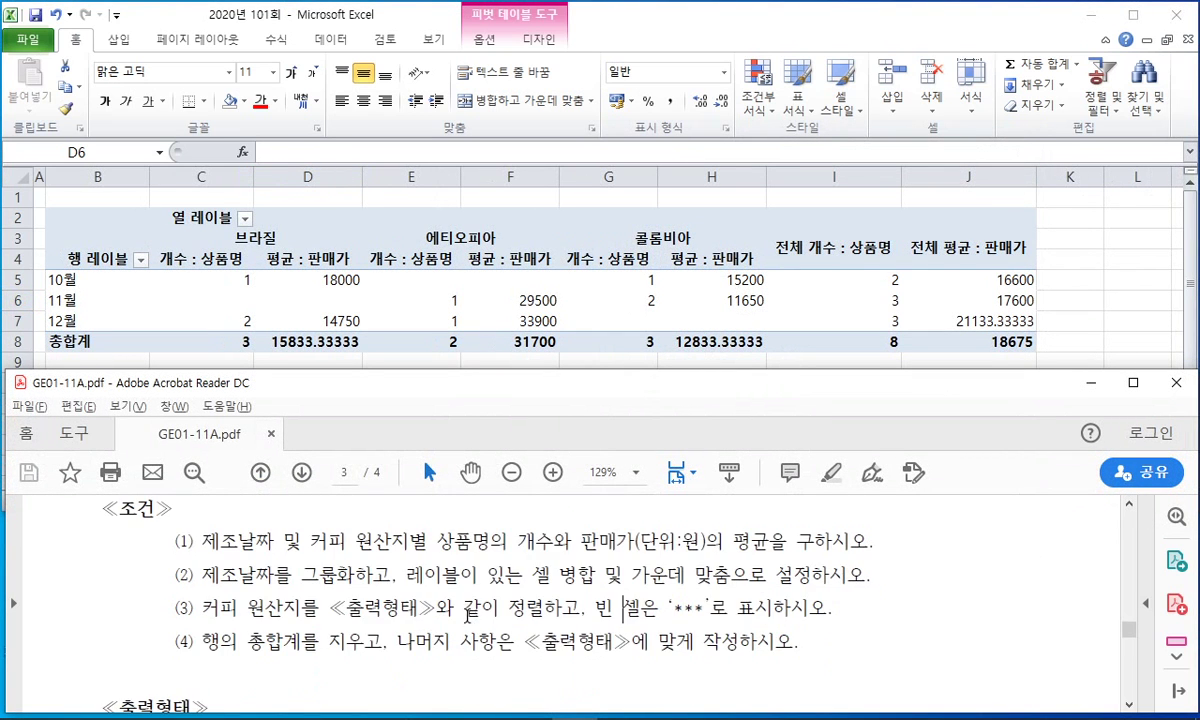
scroll(460, 603, down, 5)
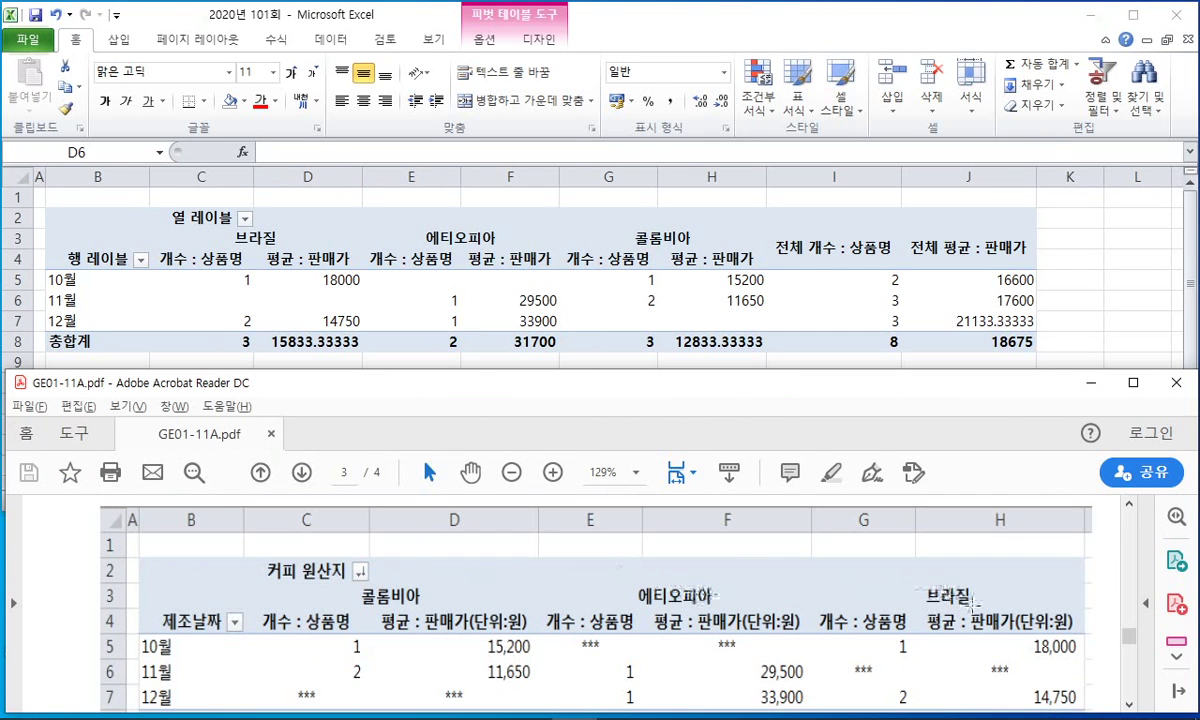
drag(973, 602, 316, 595)
click(410, 282)
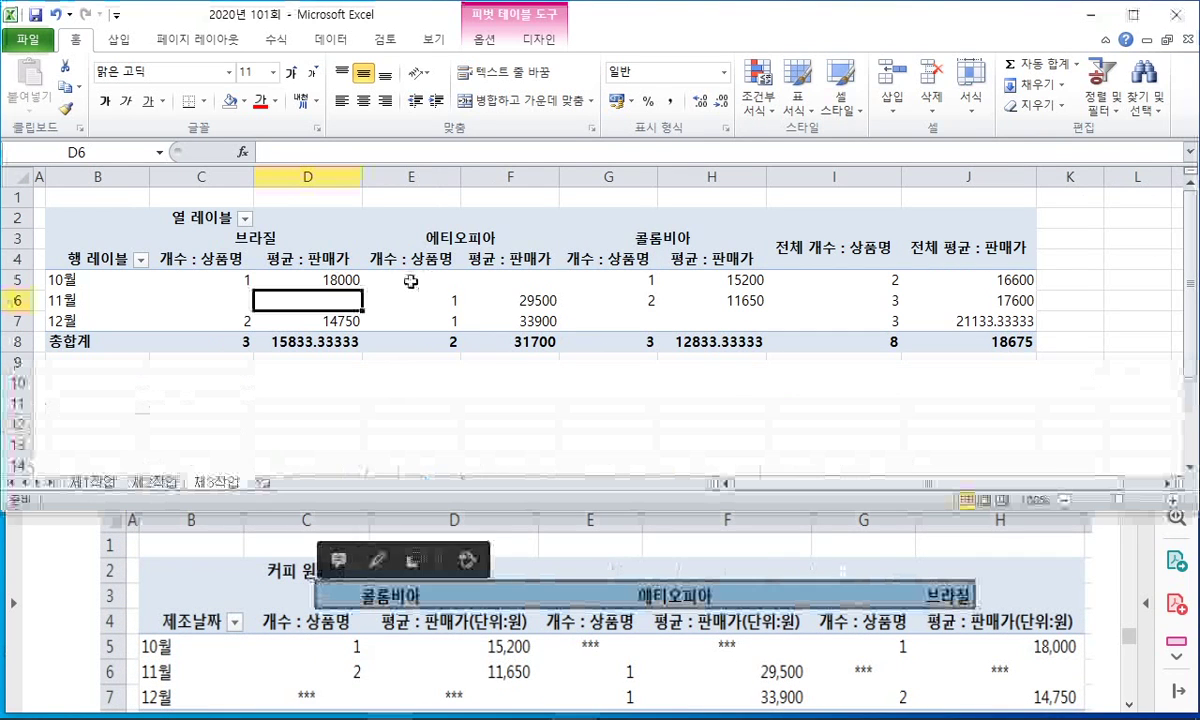
click(606, 238)
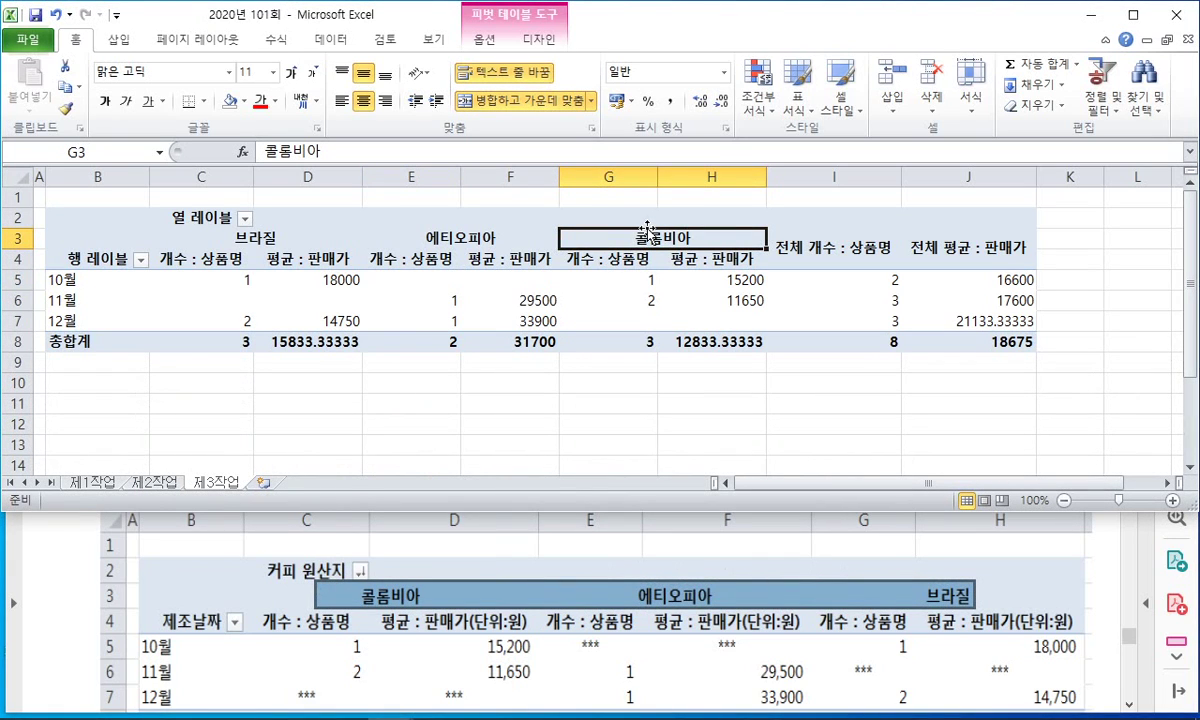
drag(648, 230, 618, 236)
drag(476, 234, 235, 234)
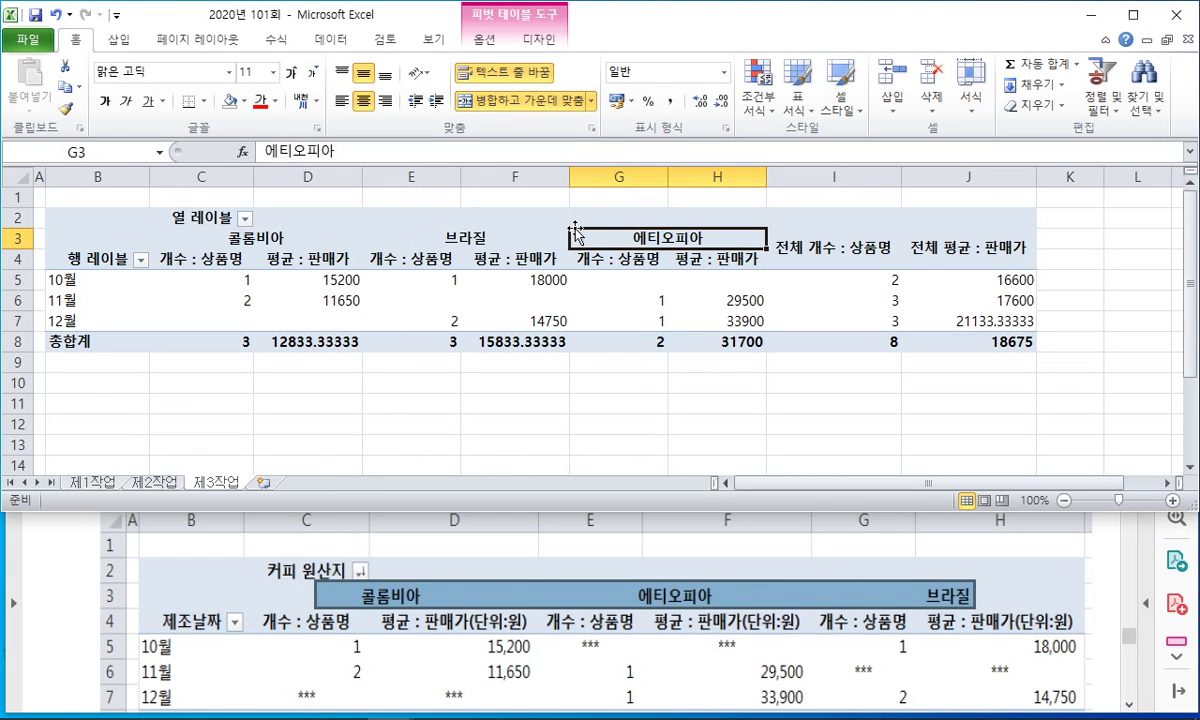
drag(576, 233, 386, 220)
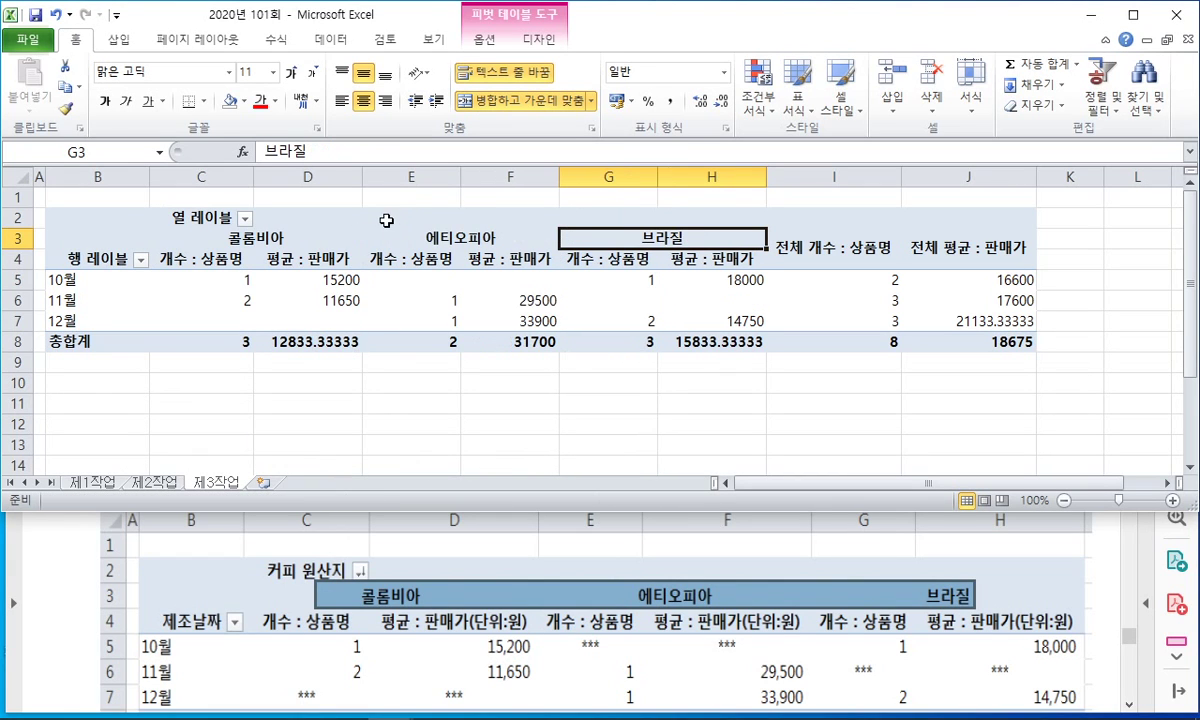
Step: Set the pivot table options to show empty cells as ***, following condition (3) in the PDF
click(560, 560)
scroll(560, 560, up, 3)
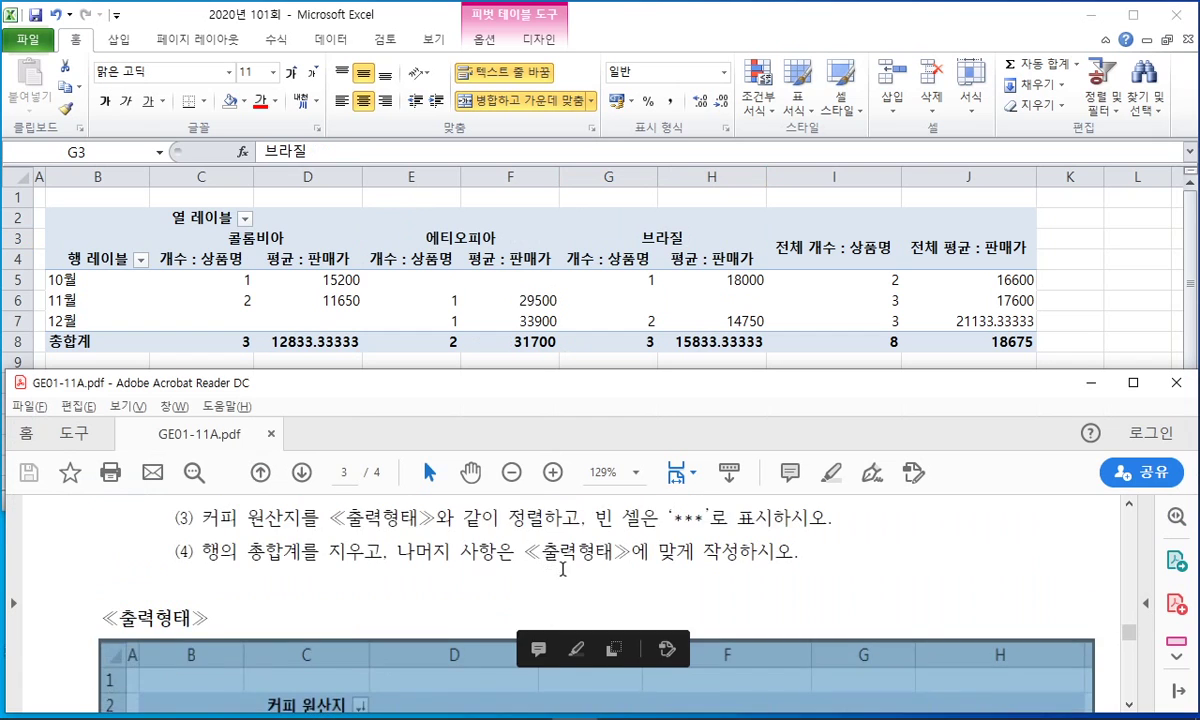
triple_click(745, 519)
click(473, 293)
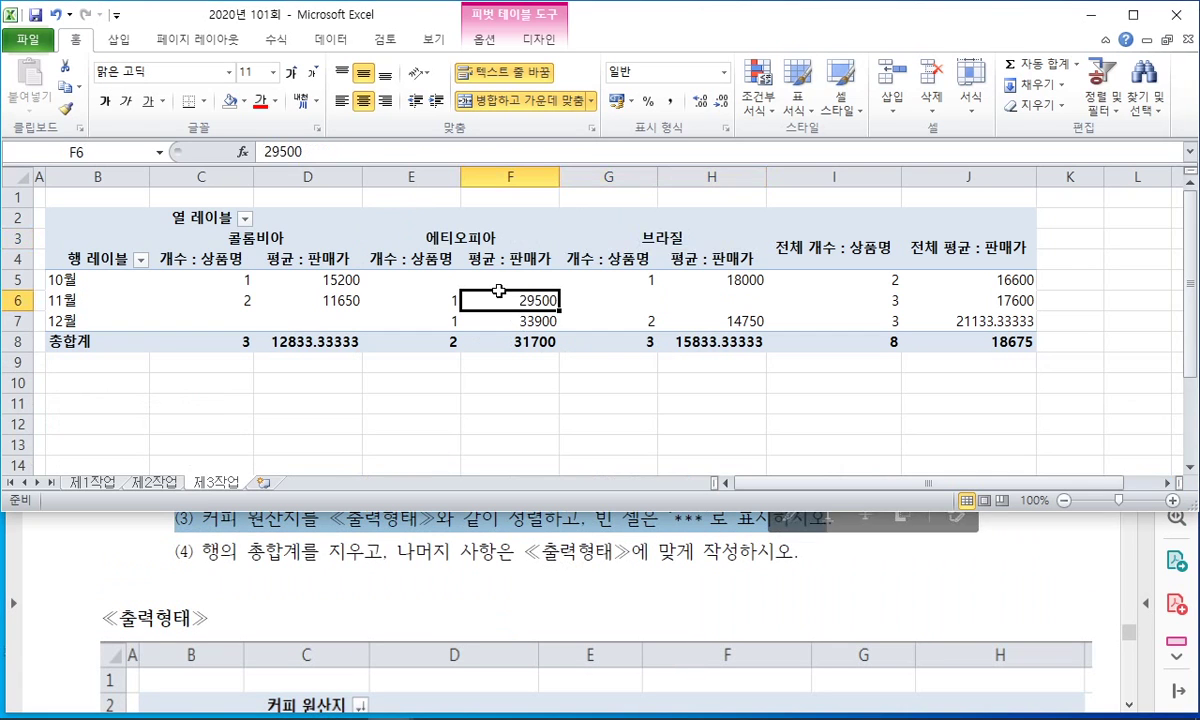
right_click(473, 293)
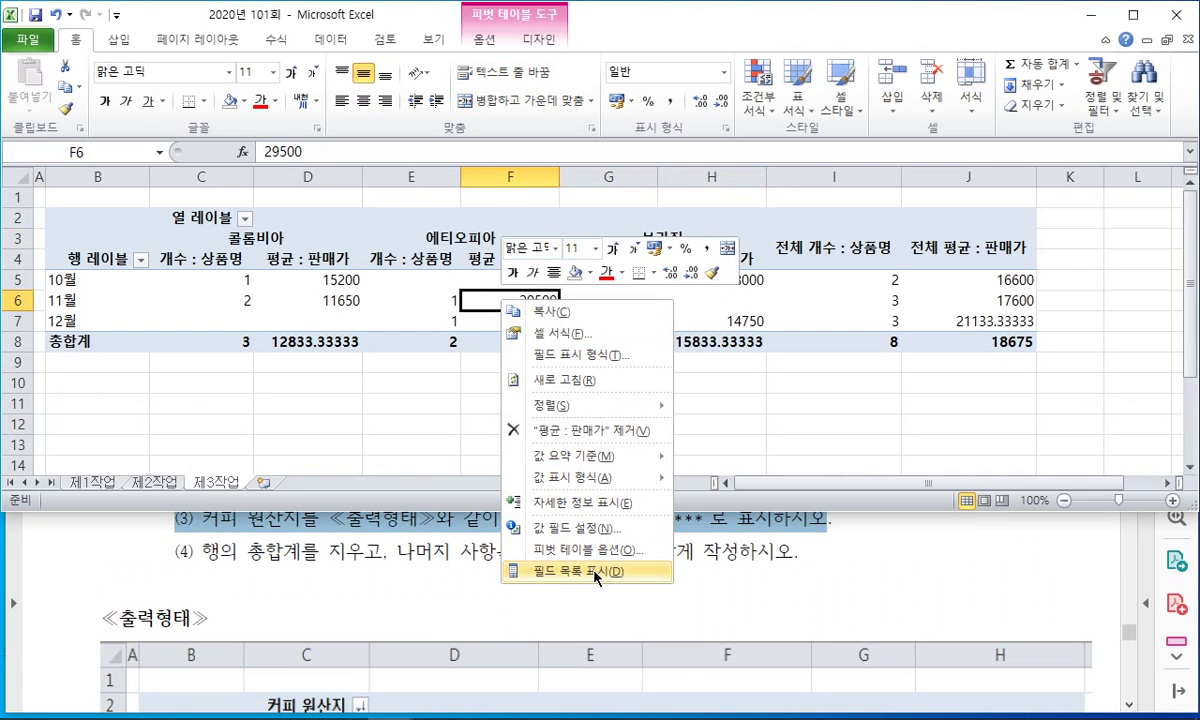
click(585, 549)
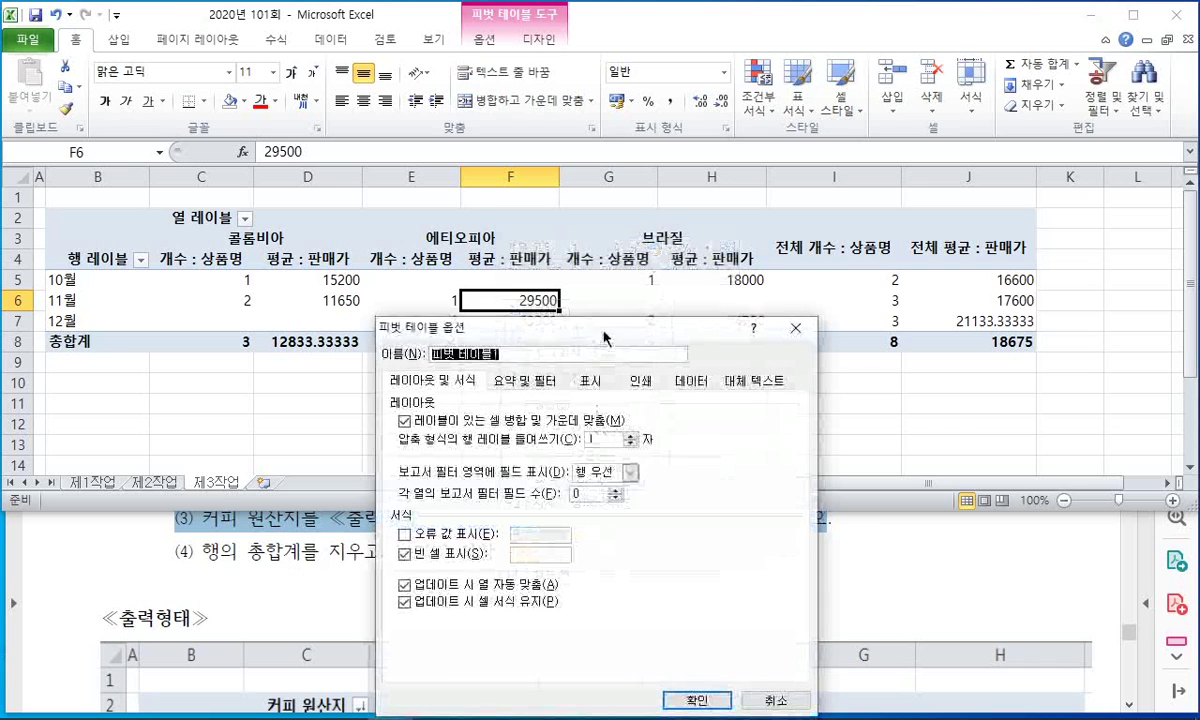
drag(604, 338, 878, 194)
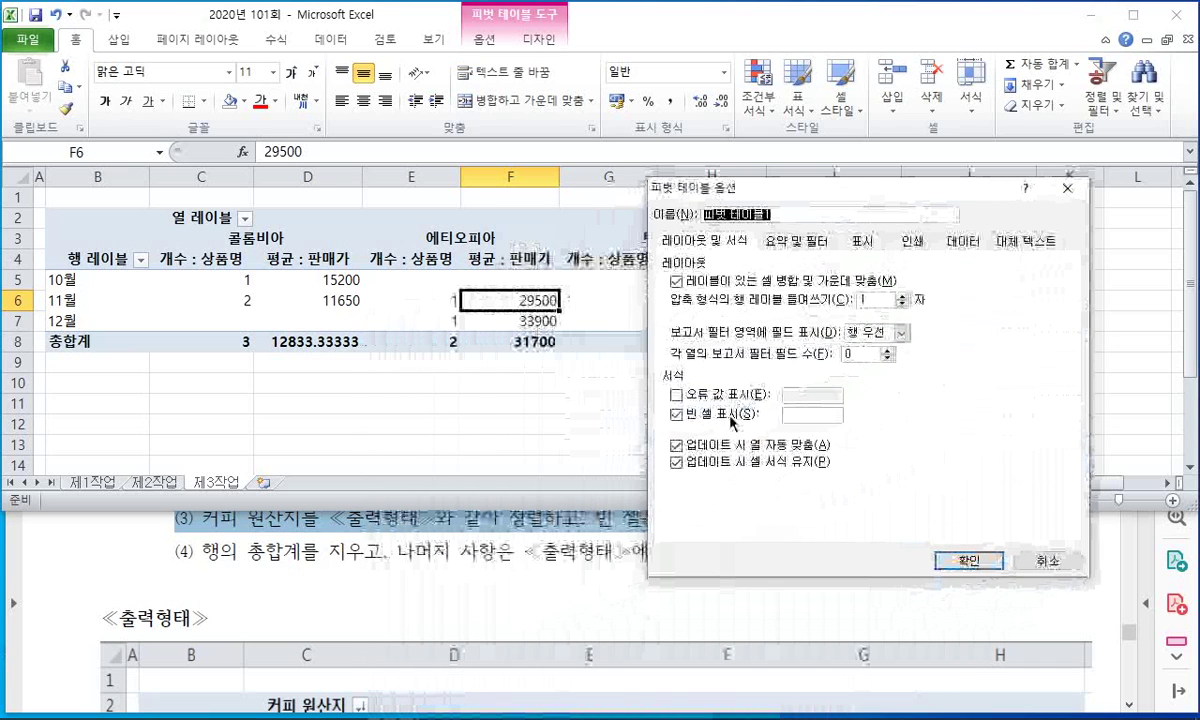
drag(718, 192, 699, 97)
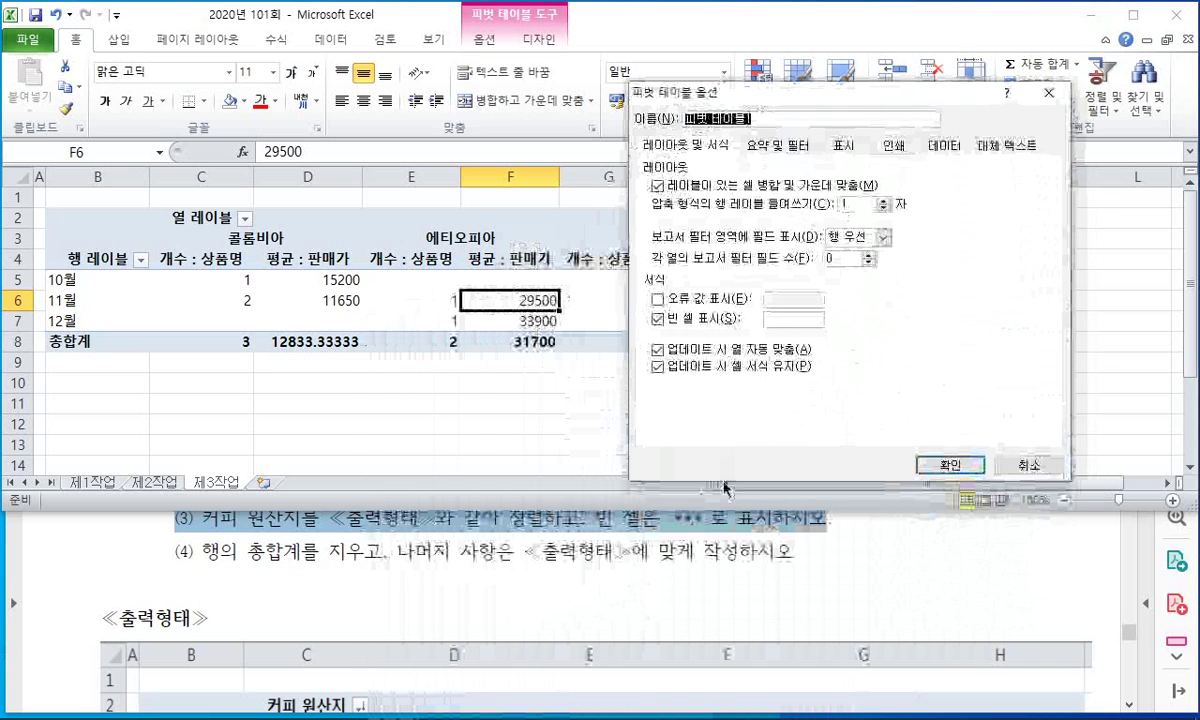
click(784, 318)
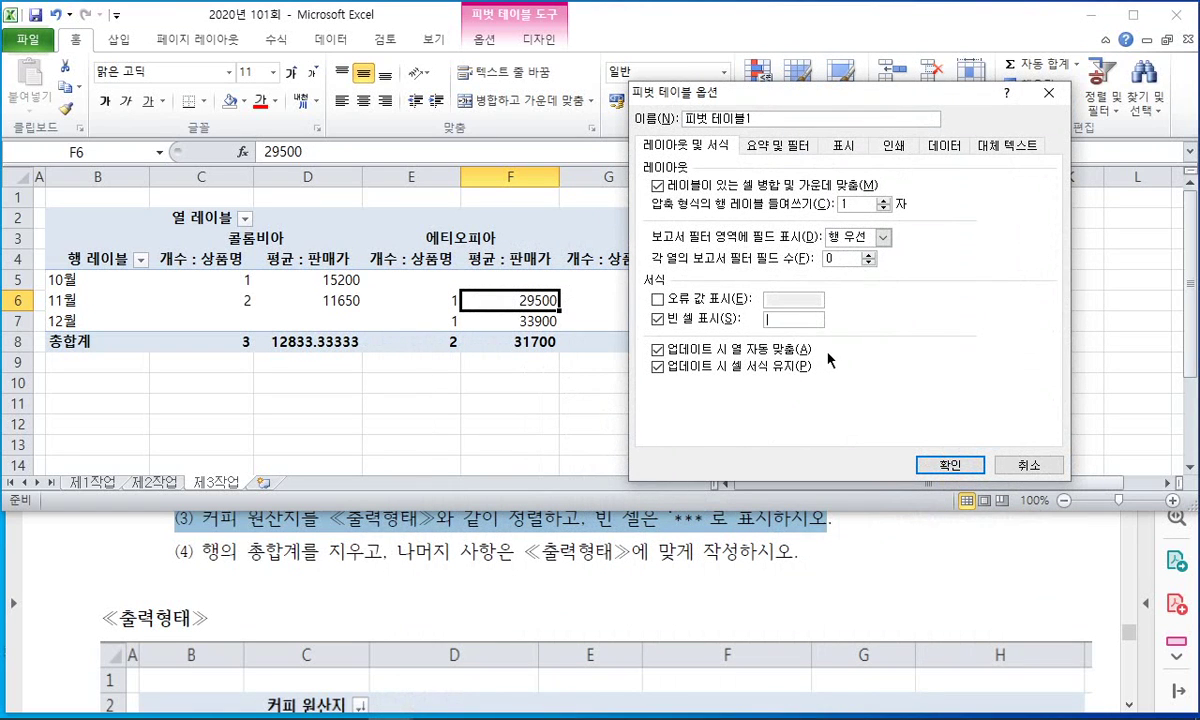
click(930, 470)
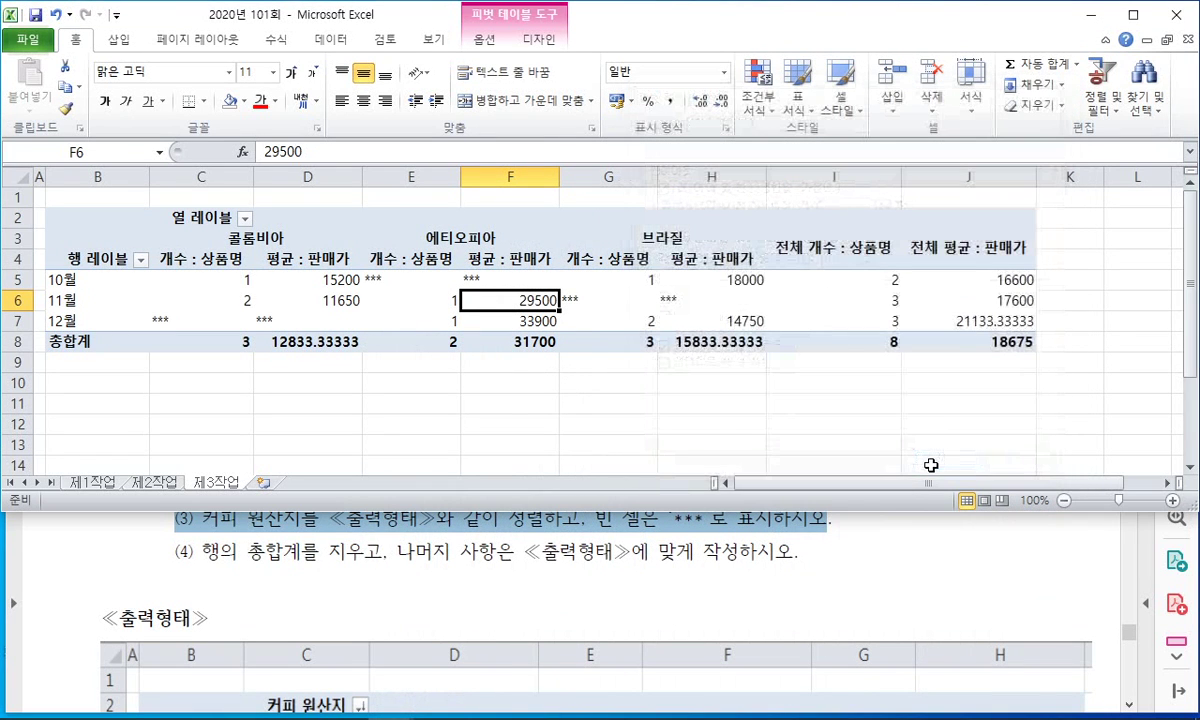
Step: Turn off 행 총합계 표시 in the pivot table options, following condition (4) in the PDF
click(770, 513)
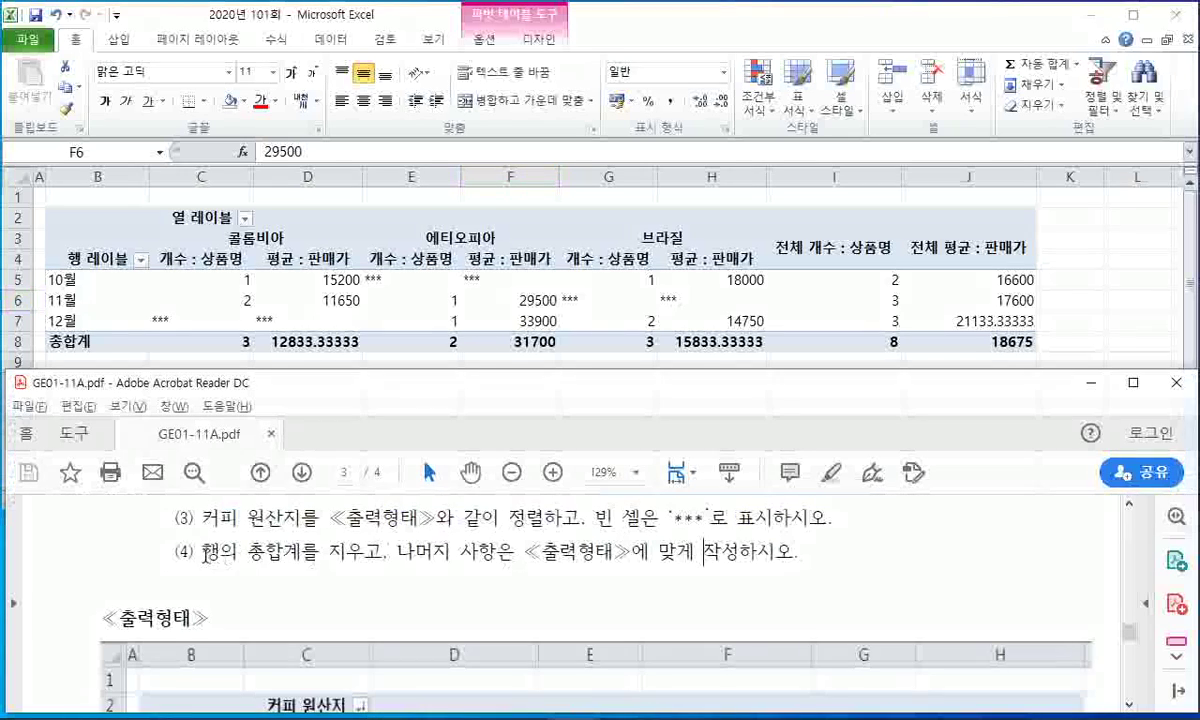
drag(203, 552, 318, 552)
key(alt+Tab)
drag(835, 177, 955, 177)
click(832, 280)
right_click(836, 281)
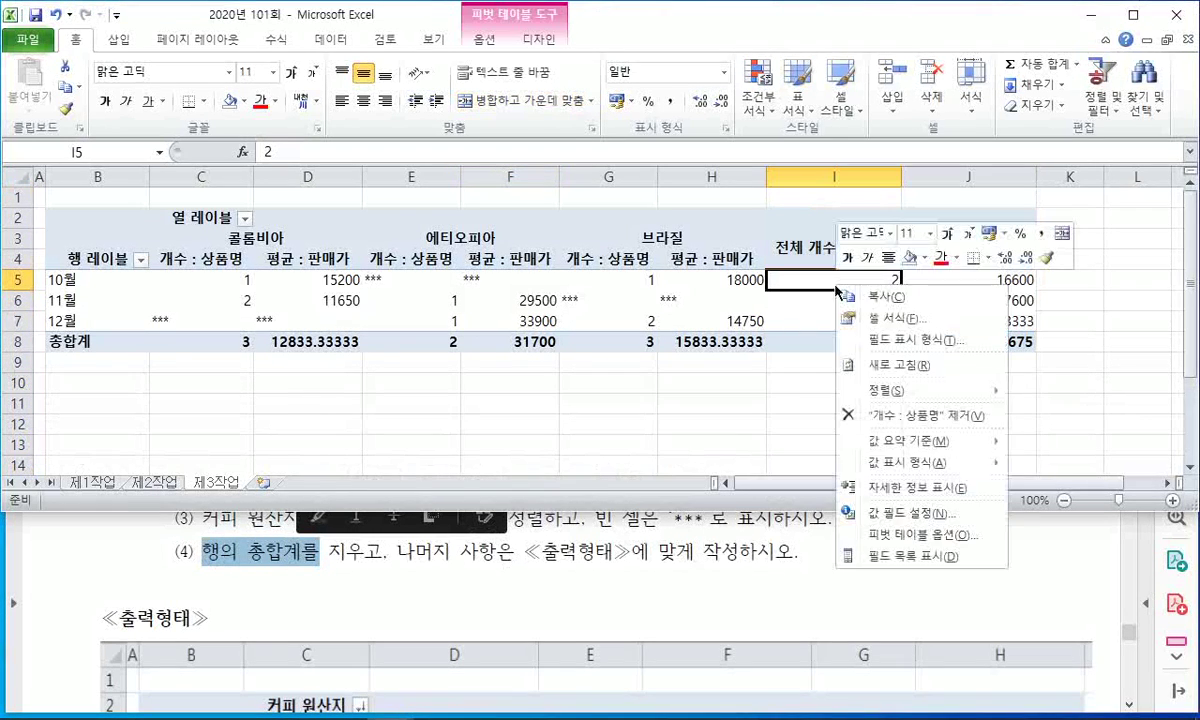
click(897, 535)
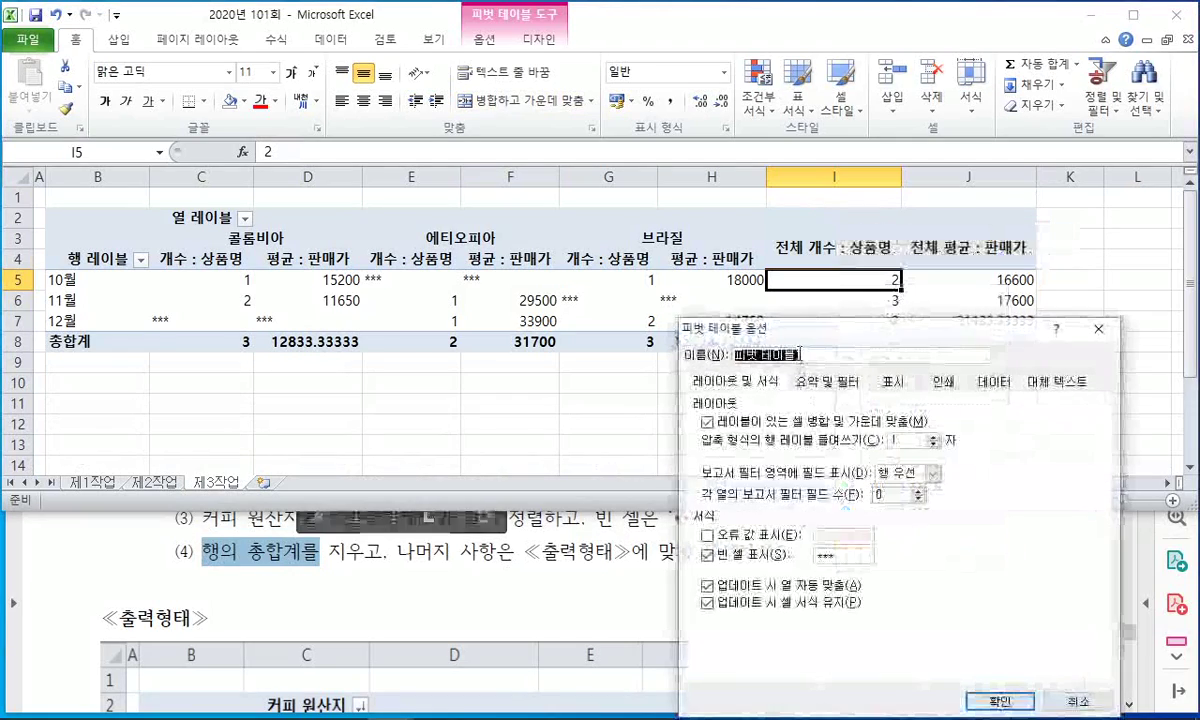
drag(790, 314, 588, 157)
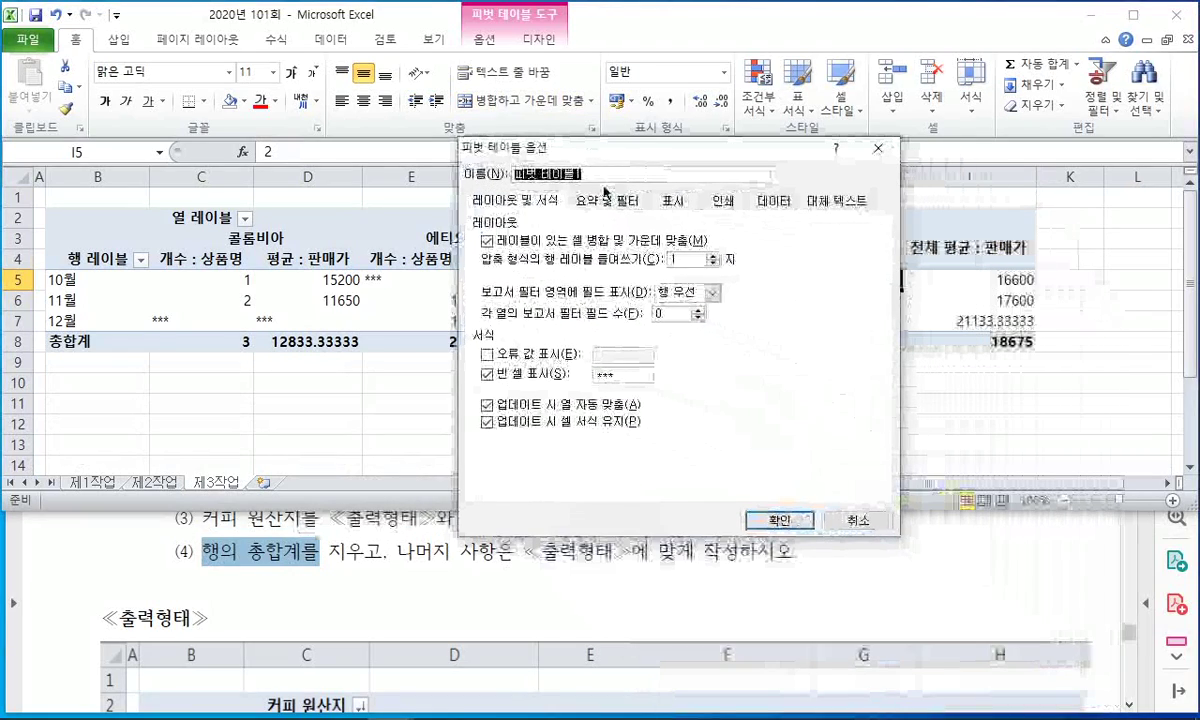
click(605, 199)
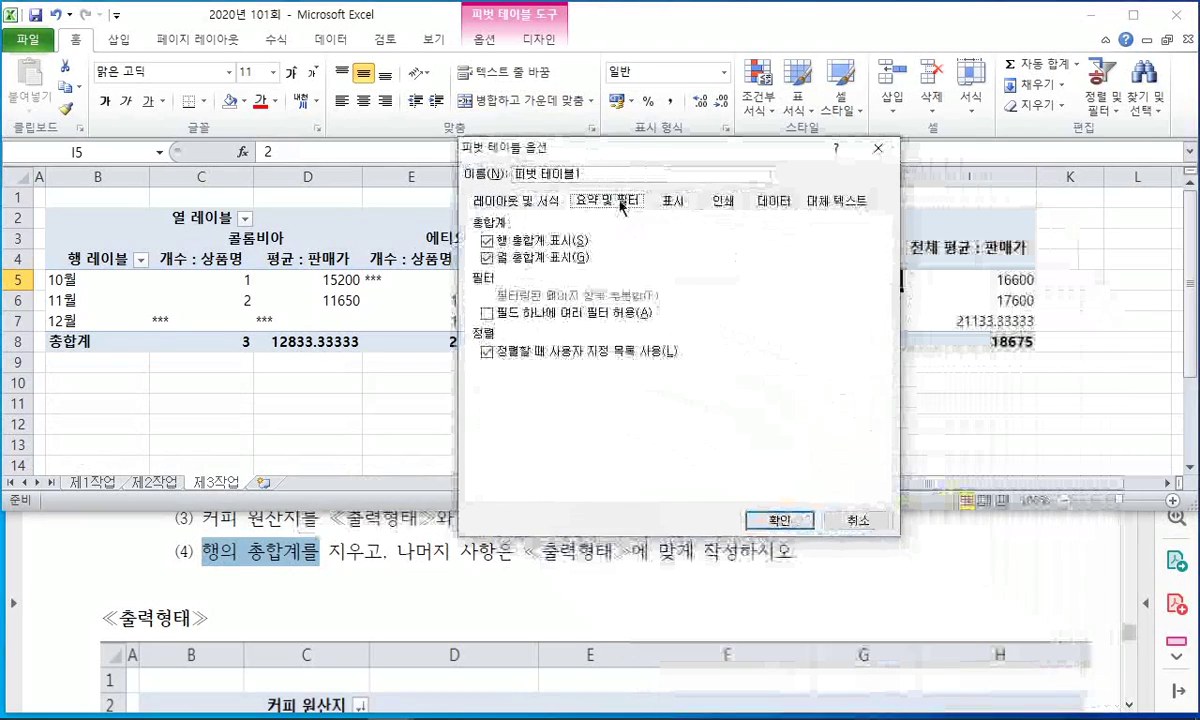
click(567, 243)
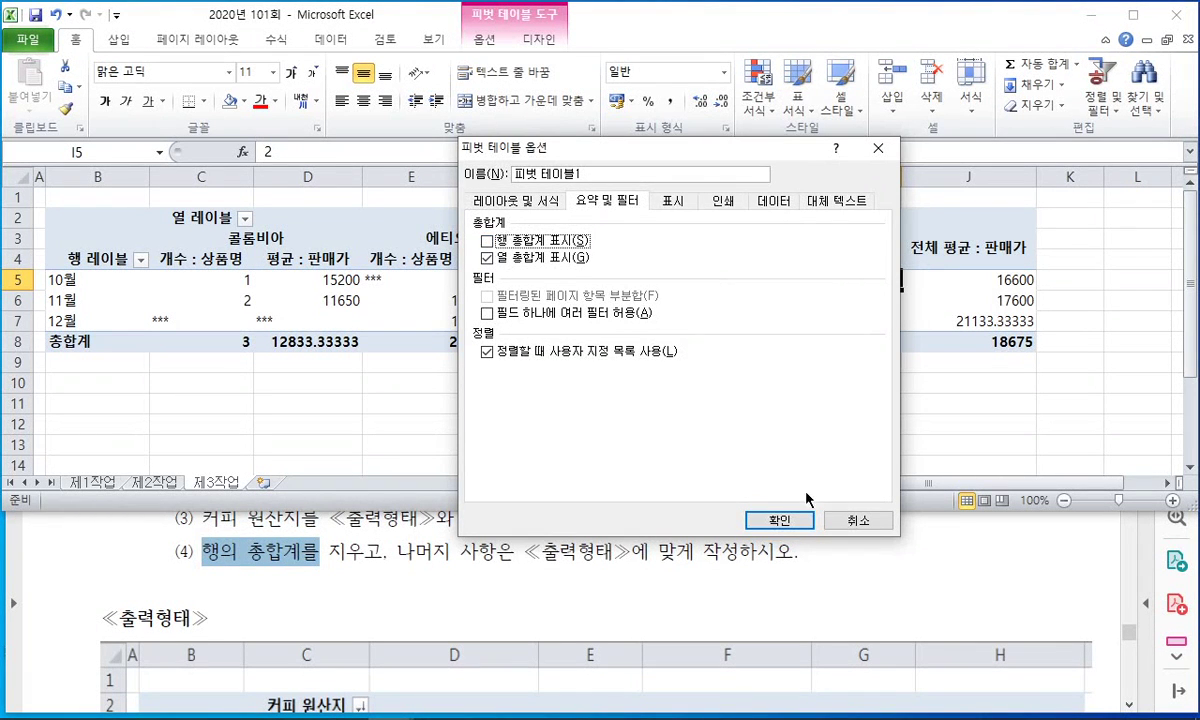
click(782, 519)
click(727, 398)
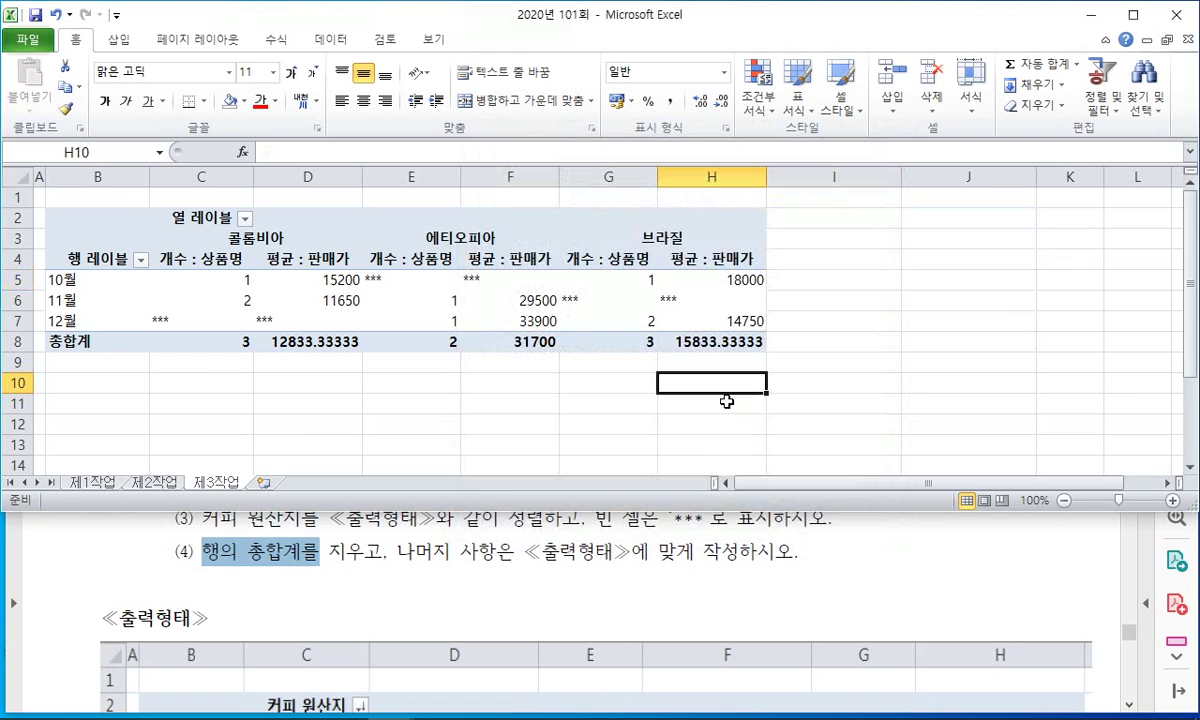
Step: Apply the comma style to the pivot values in C5:H7 and the 총합계 row in C8:H8, as in the PDF's output layout
click(592, 566)
drag(592, 566, 684, 582)
click(659, 568)
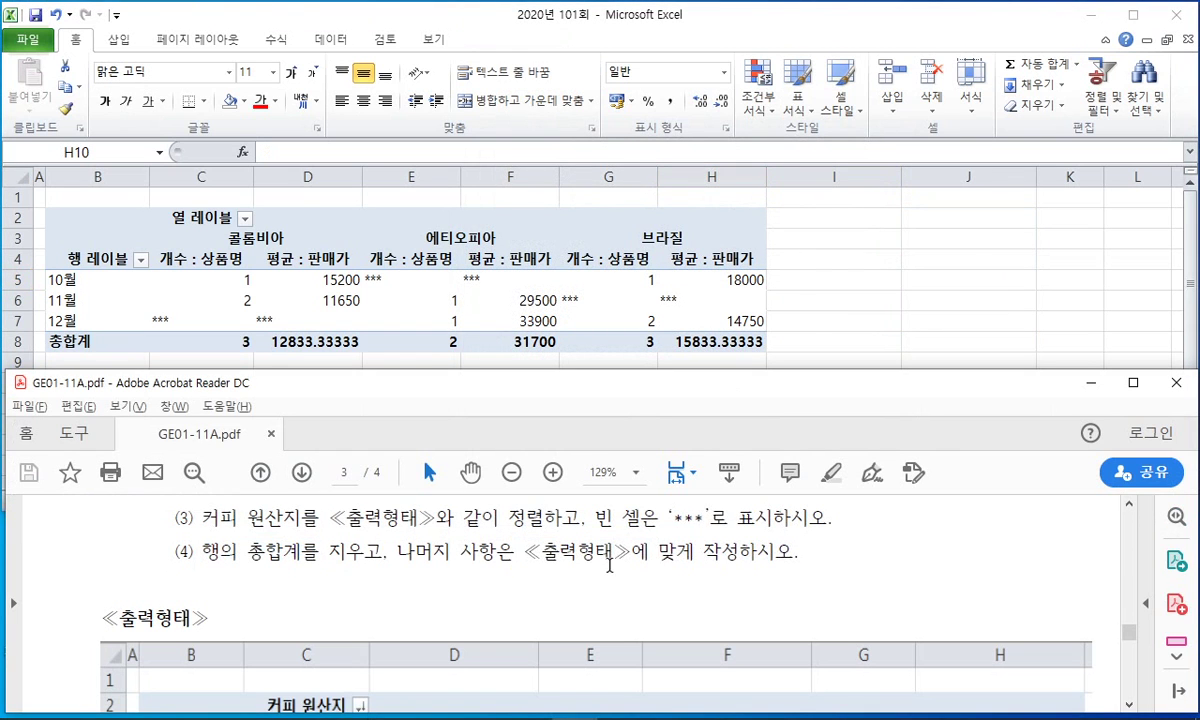
scroll(609, 566, down, 4)
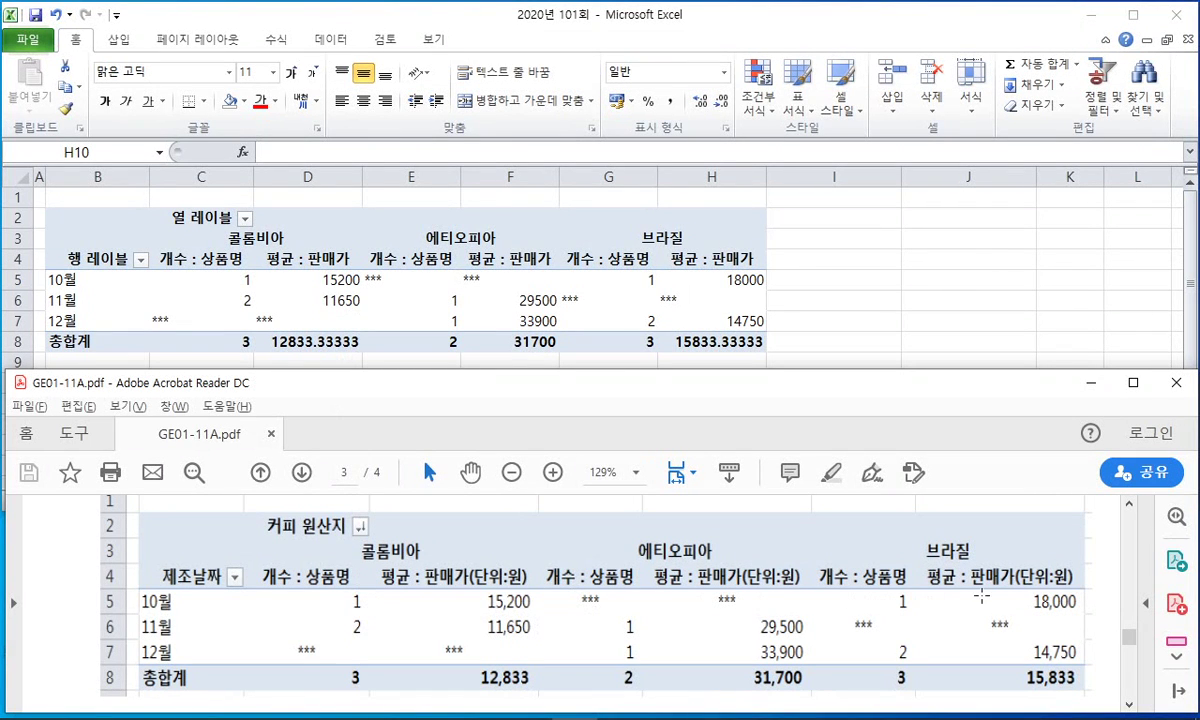
click(200, 266)
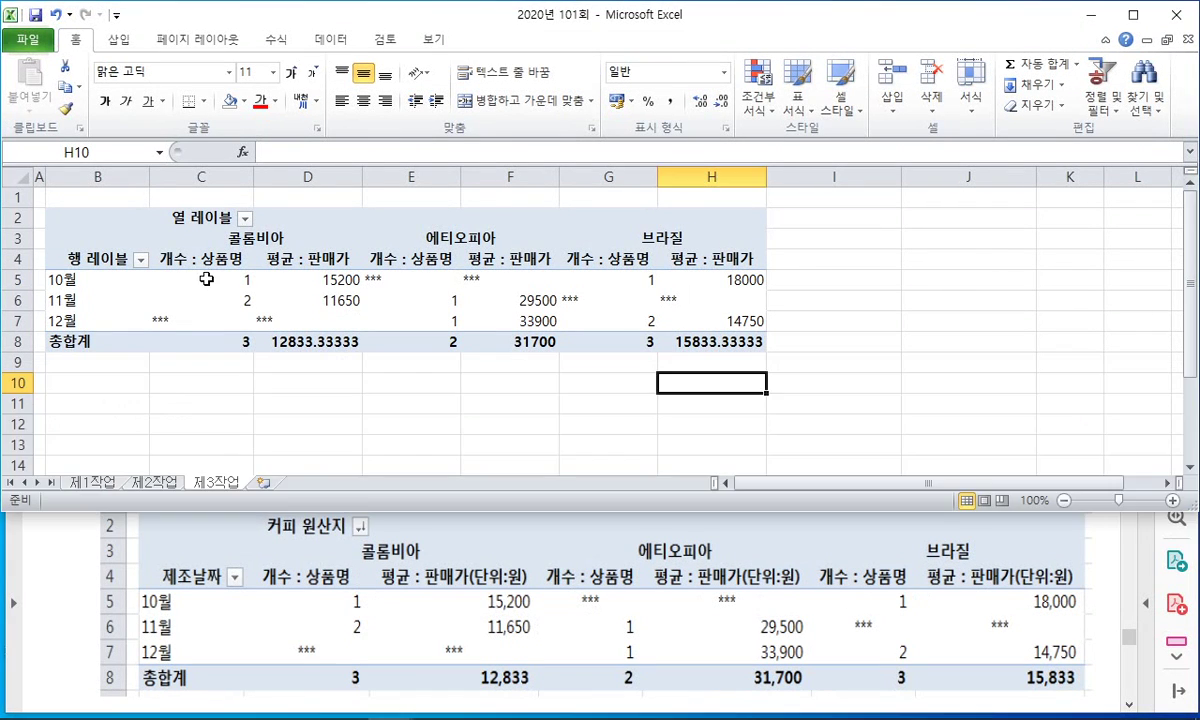
drag(200, 280, 718, 328)
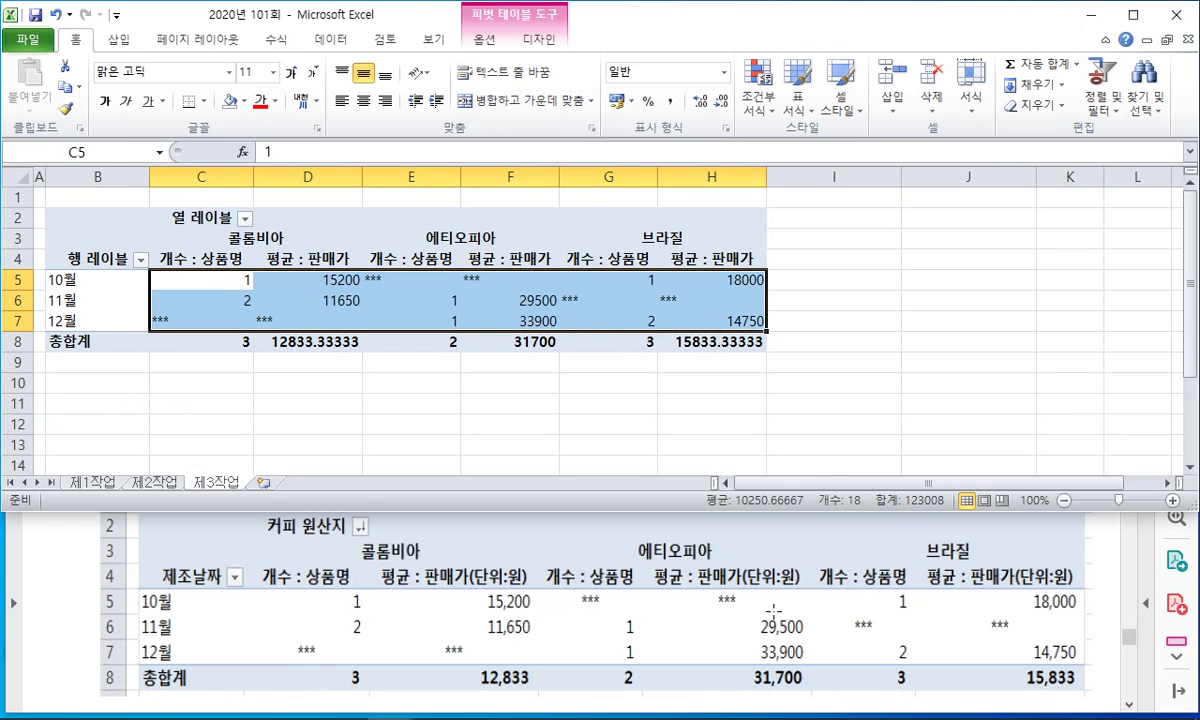
click(670, 102)
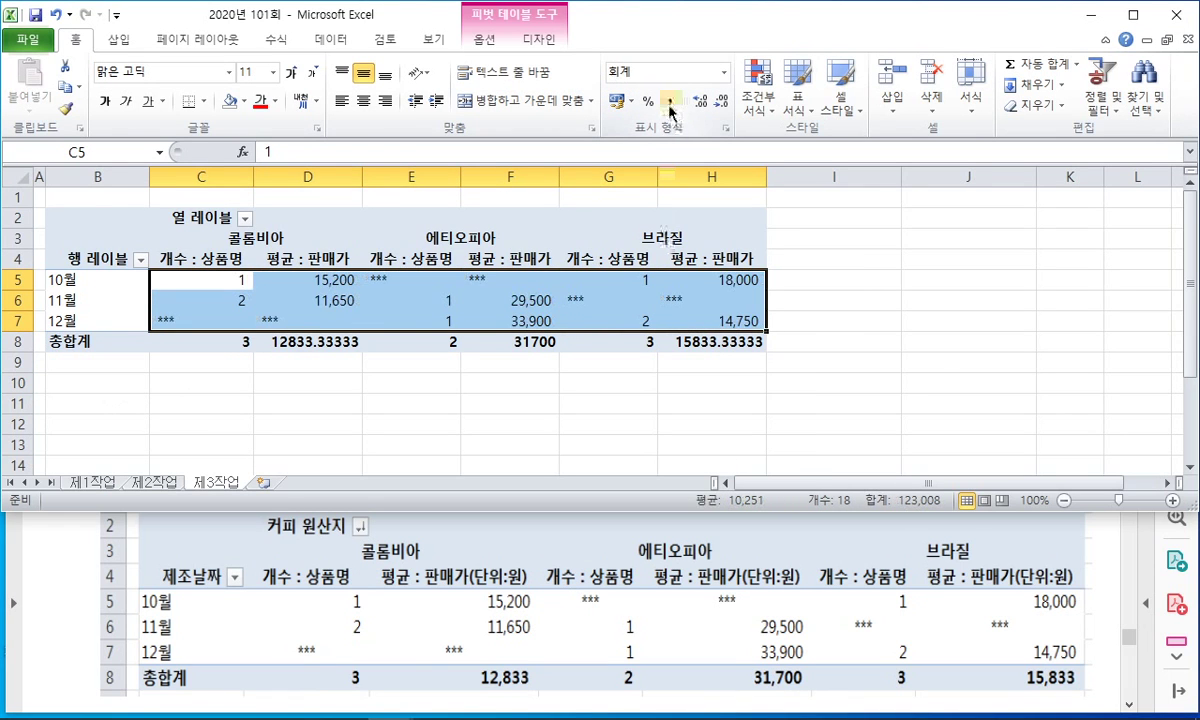
drag(240, 342, 715, 342)
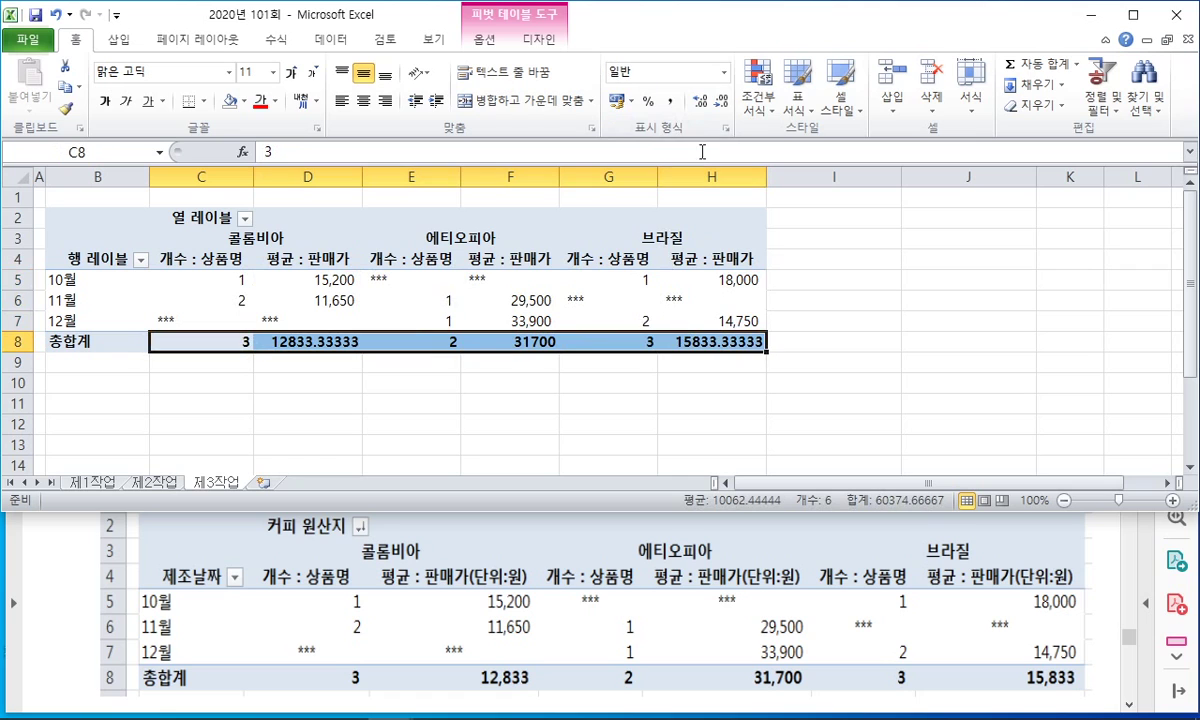
click(628, 100)
click(541, 394)
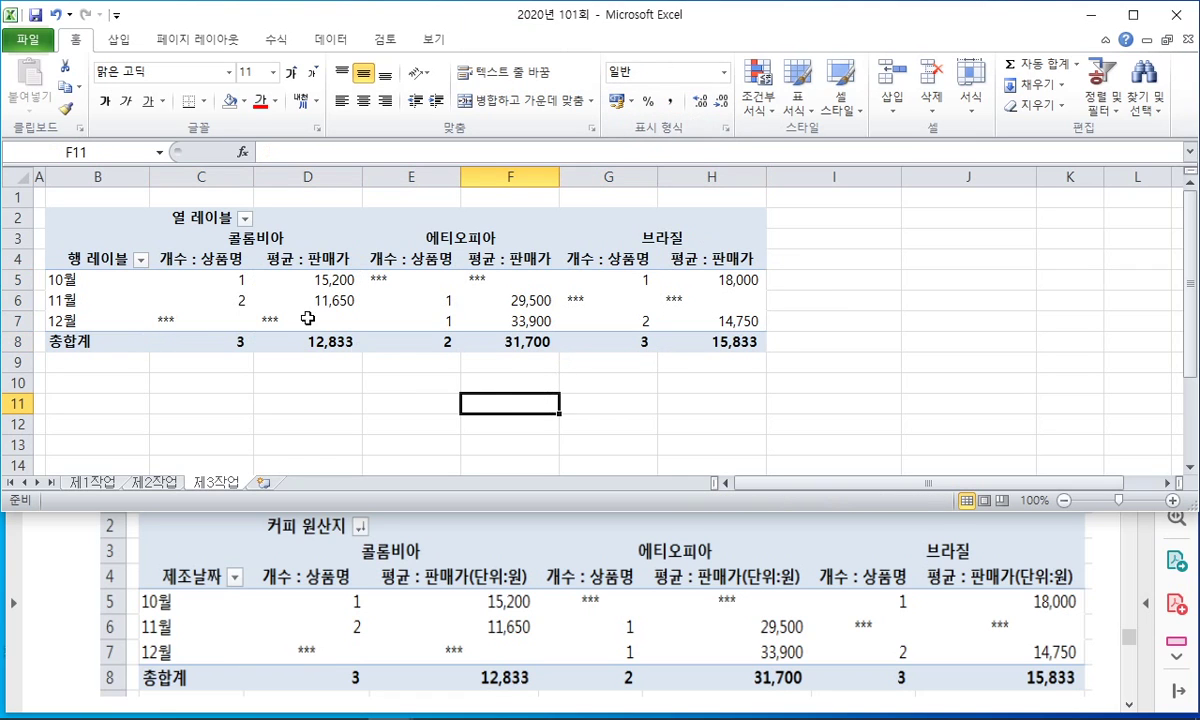
Step: Rename the pivot table's column label heading in C2 as 커피 원산지
click(190, 214)
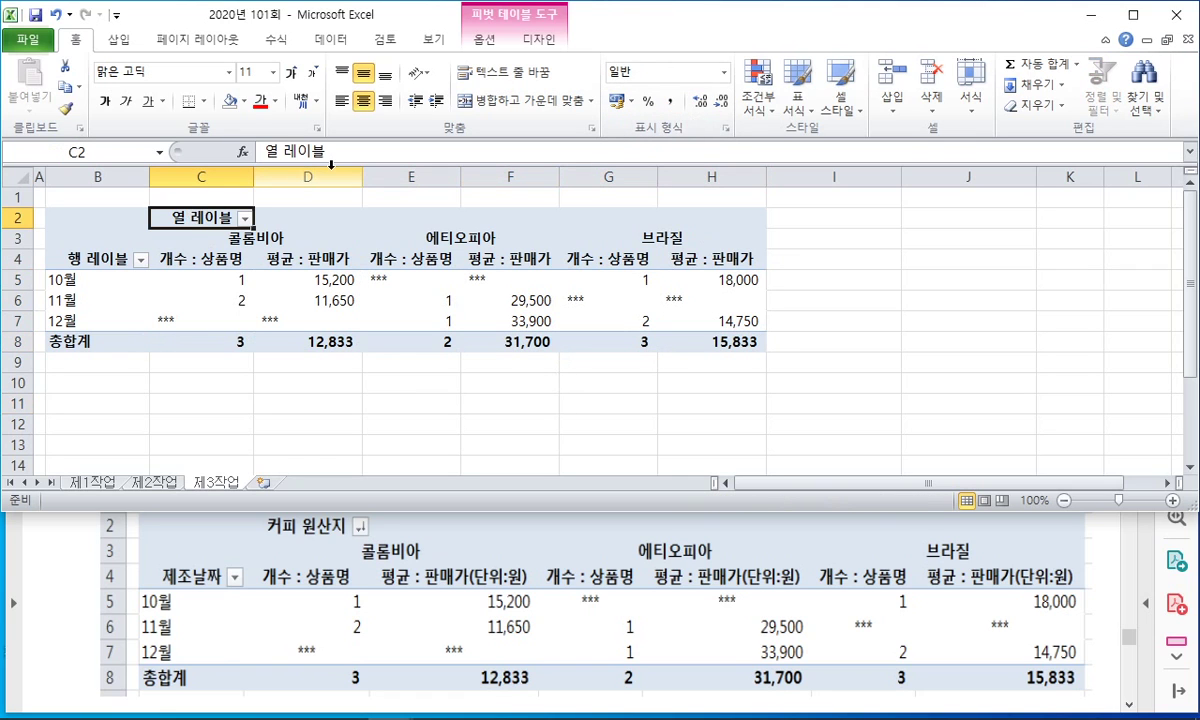
text(커피 원샍)
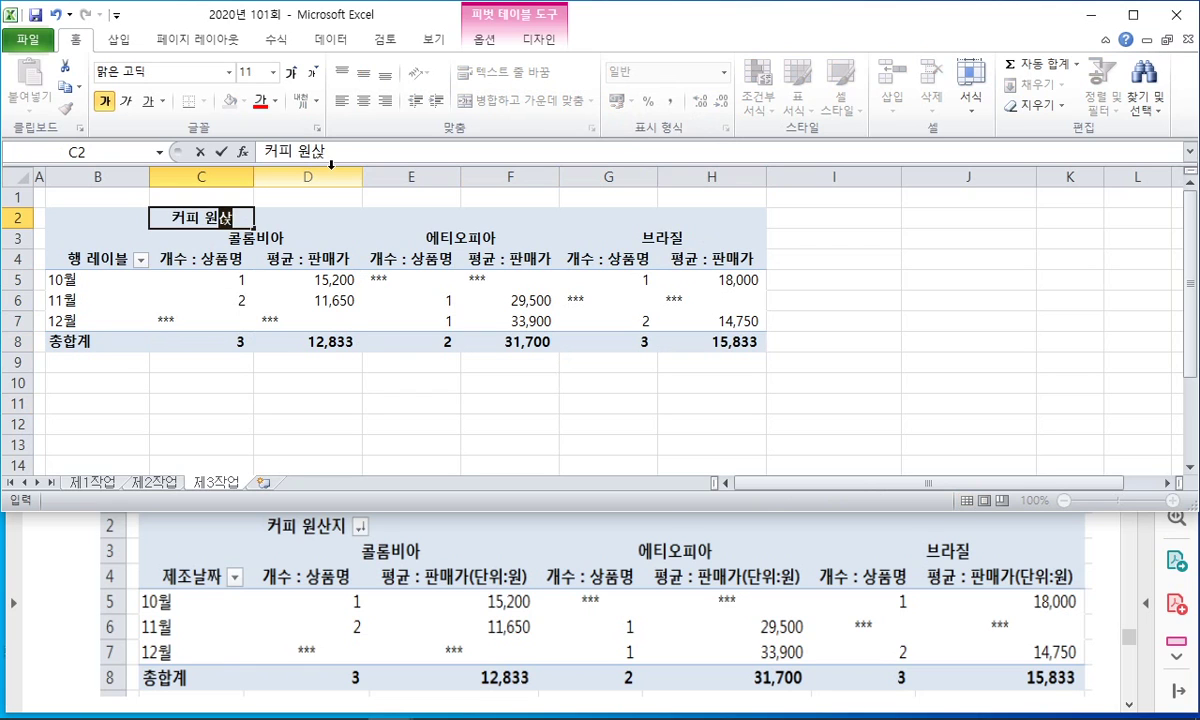
text(지)
key(Return)
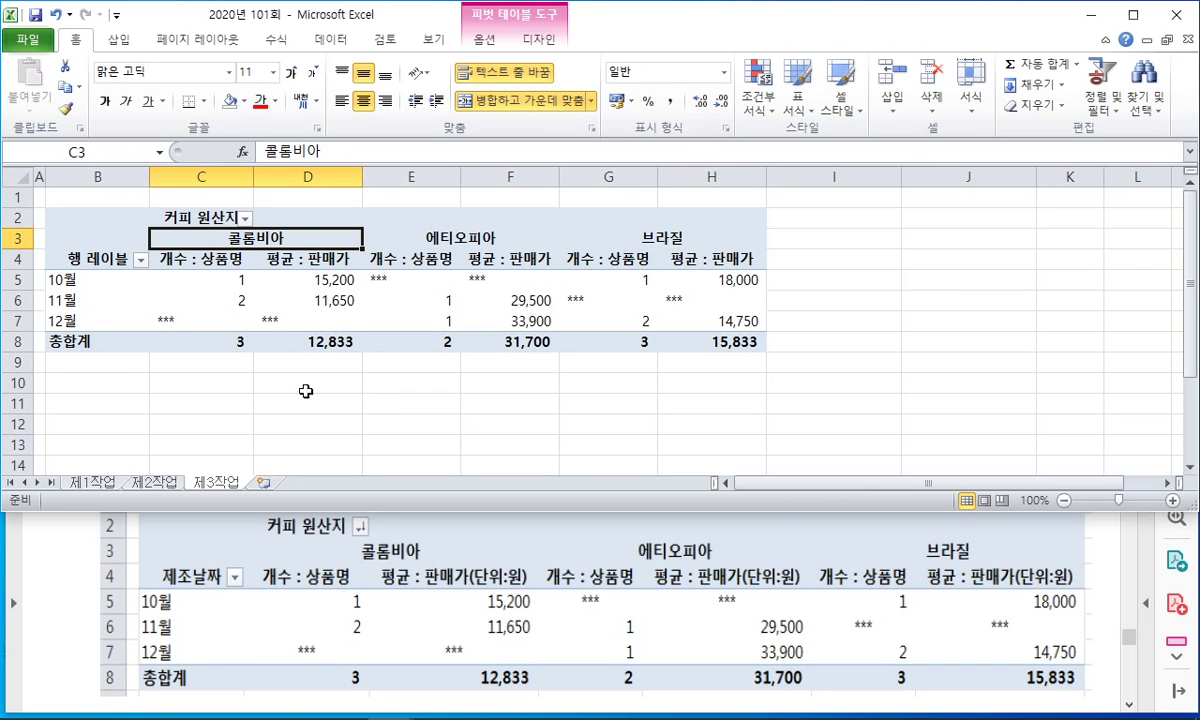
click(298, 420)
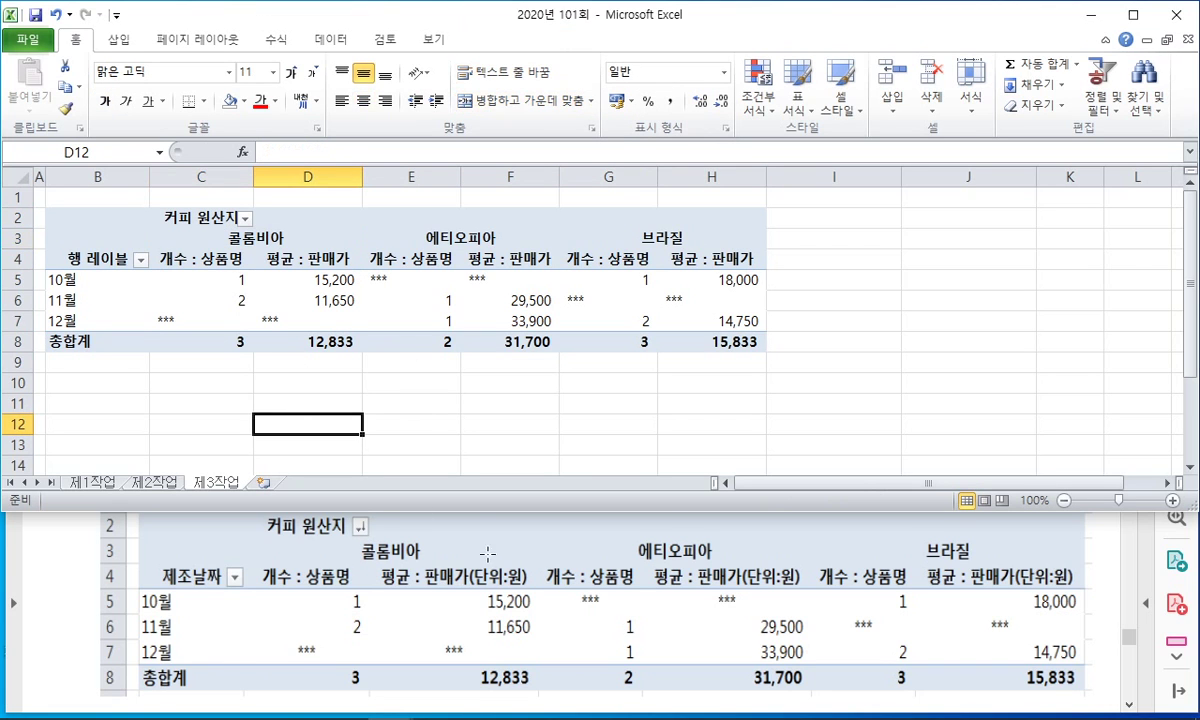
double_click(337, 261)
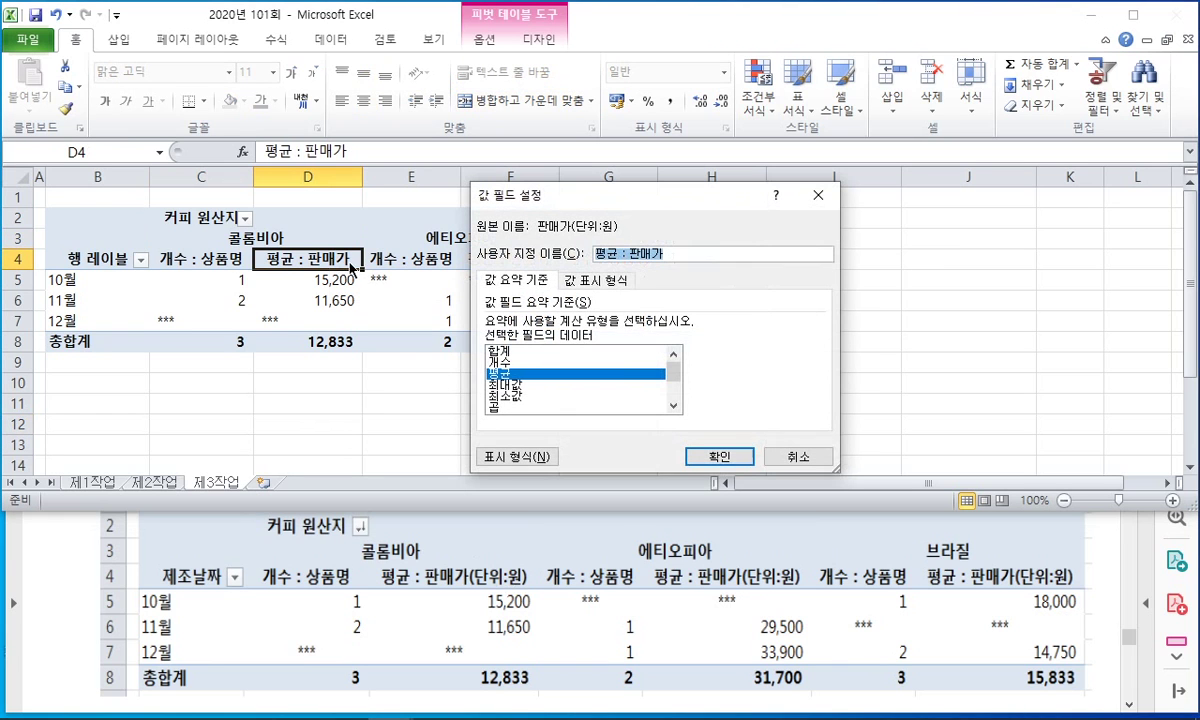
click(690, 253)
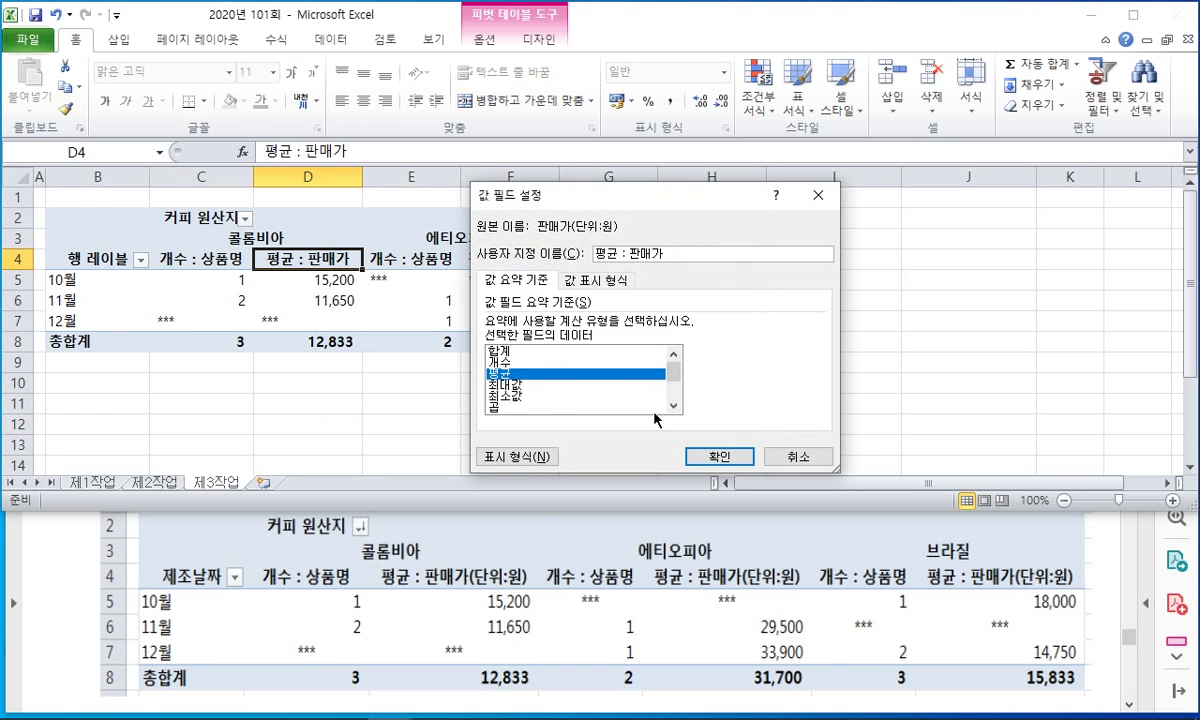
key(Return)
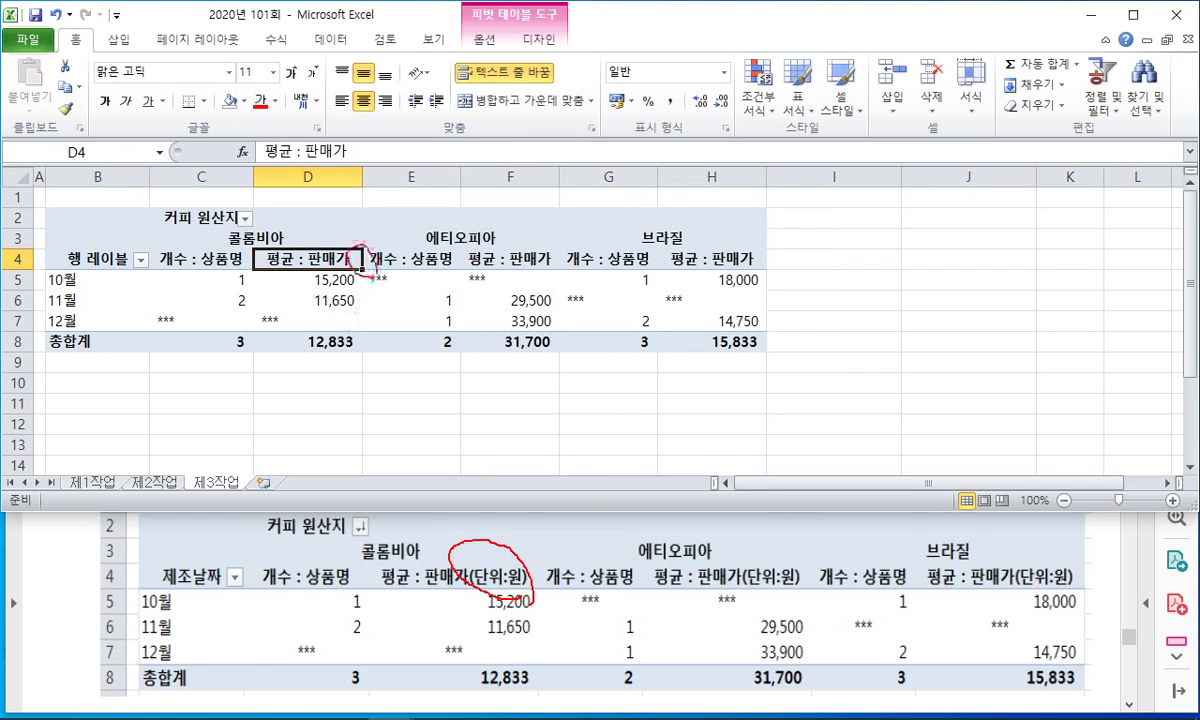
click(436, 403)
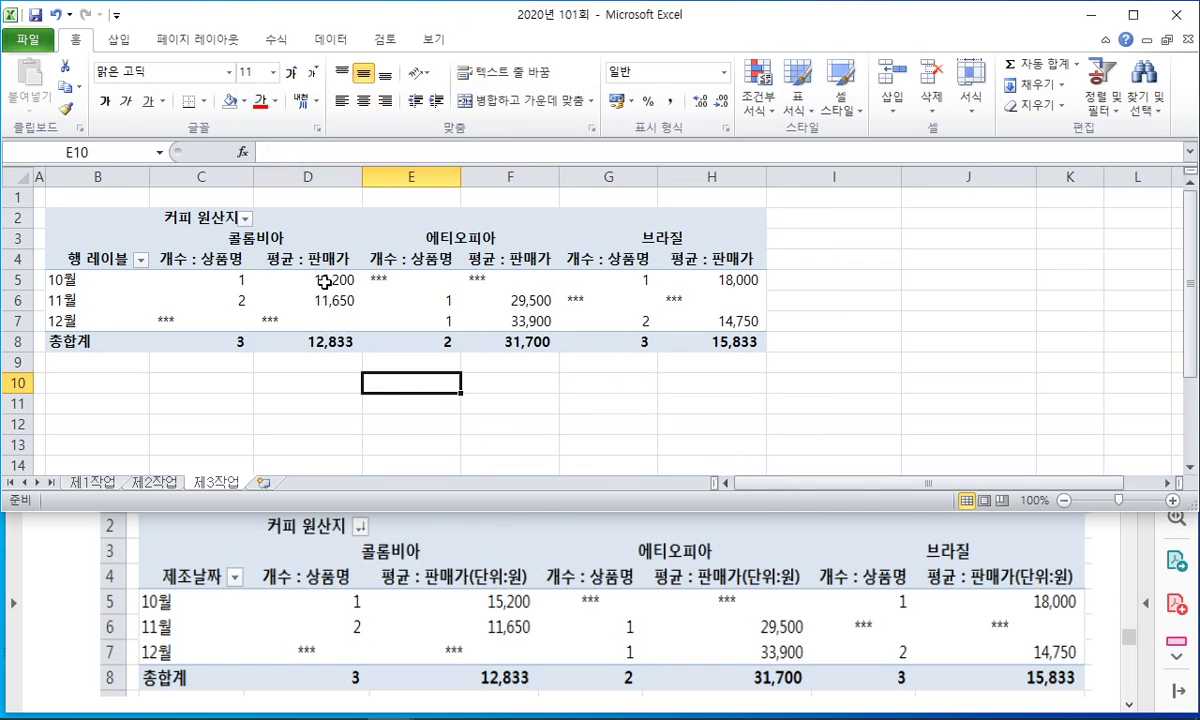
Step: Set the custom name of the average value field to 평균 : 판매가(단위:원)
click(306, 258)
click(306, 258)
double_click(318, 255)
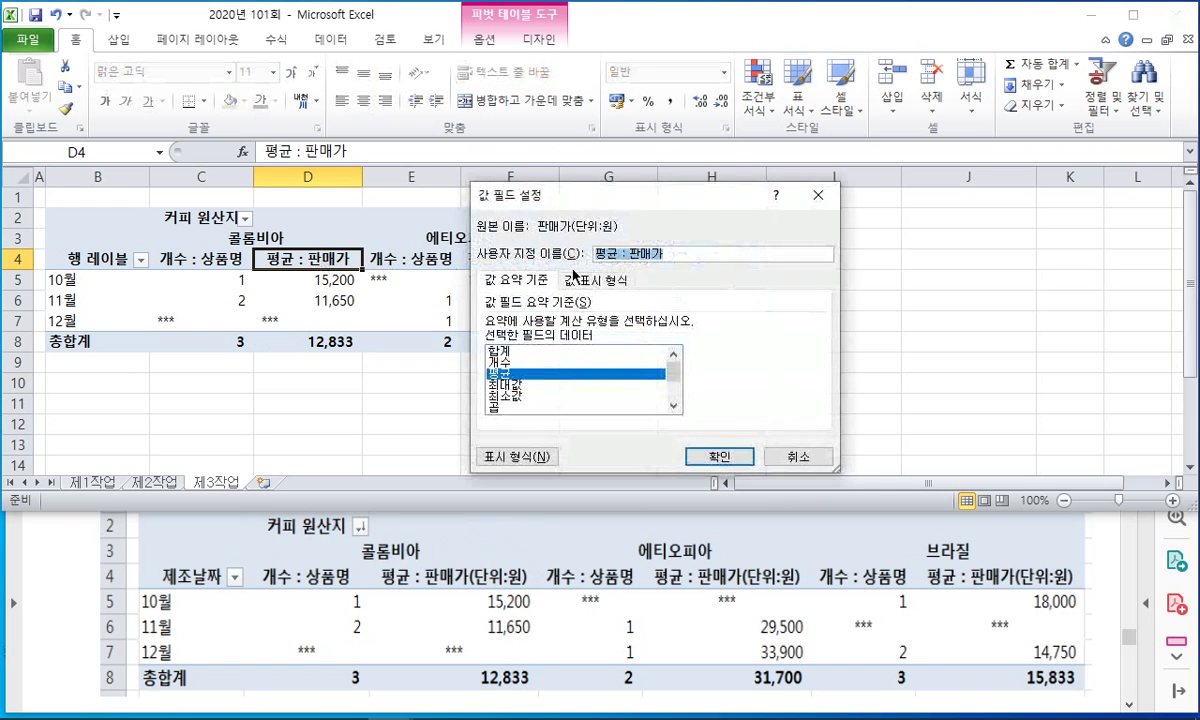
click(666, 254)
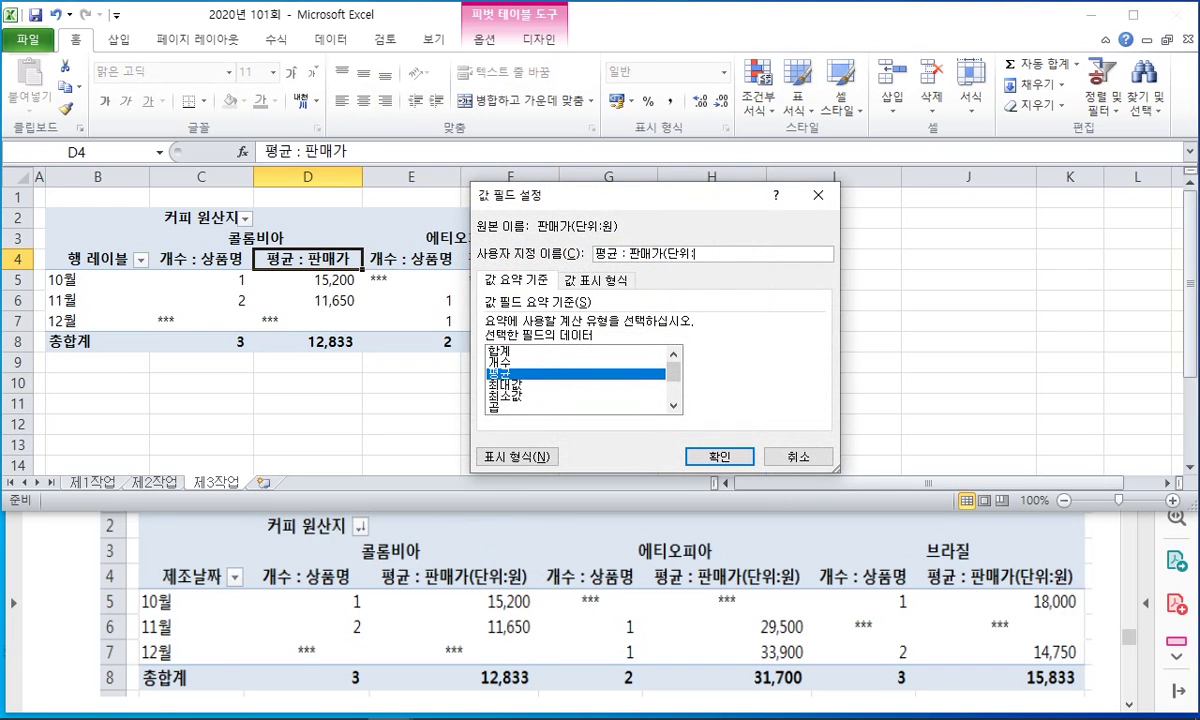
key(Return)
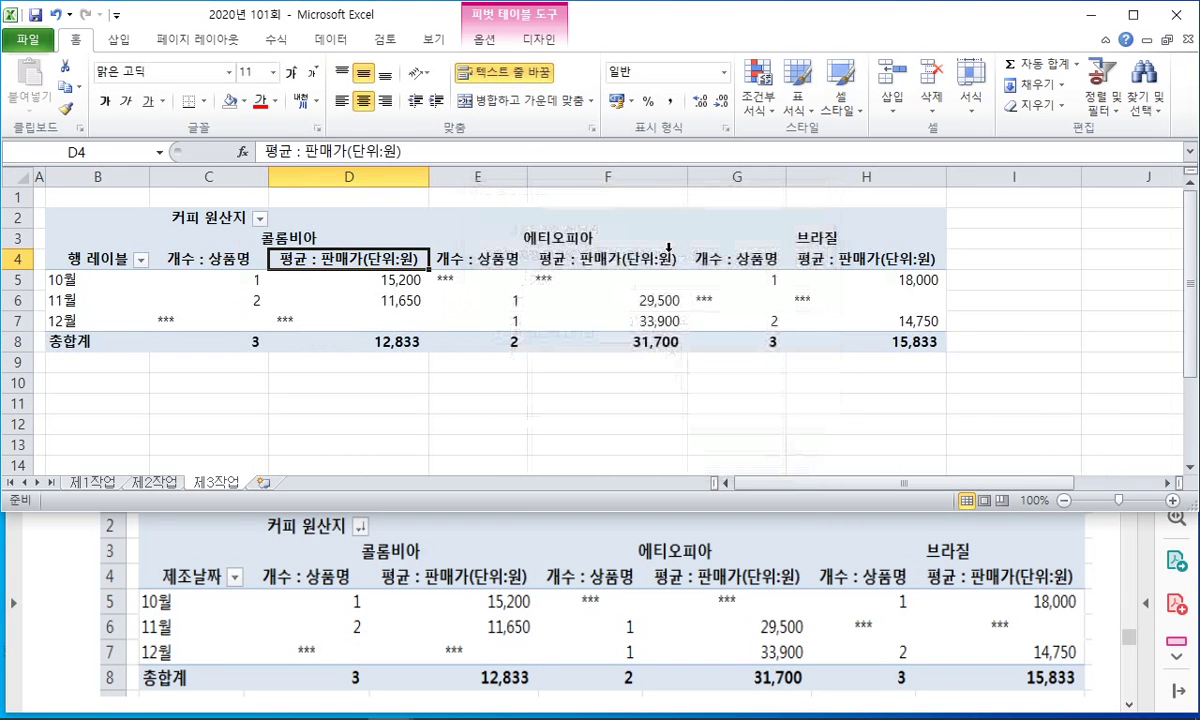
click(664, 403)
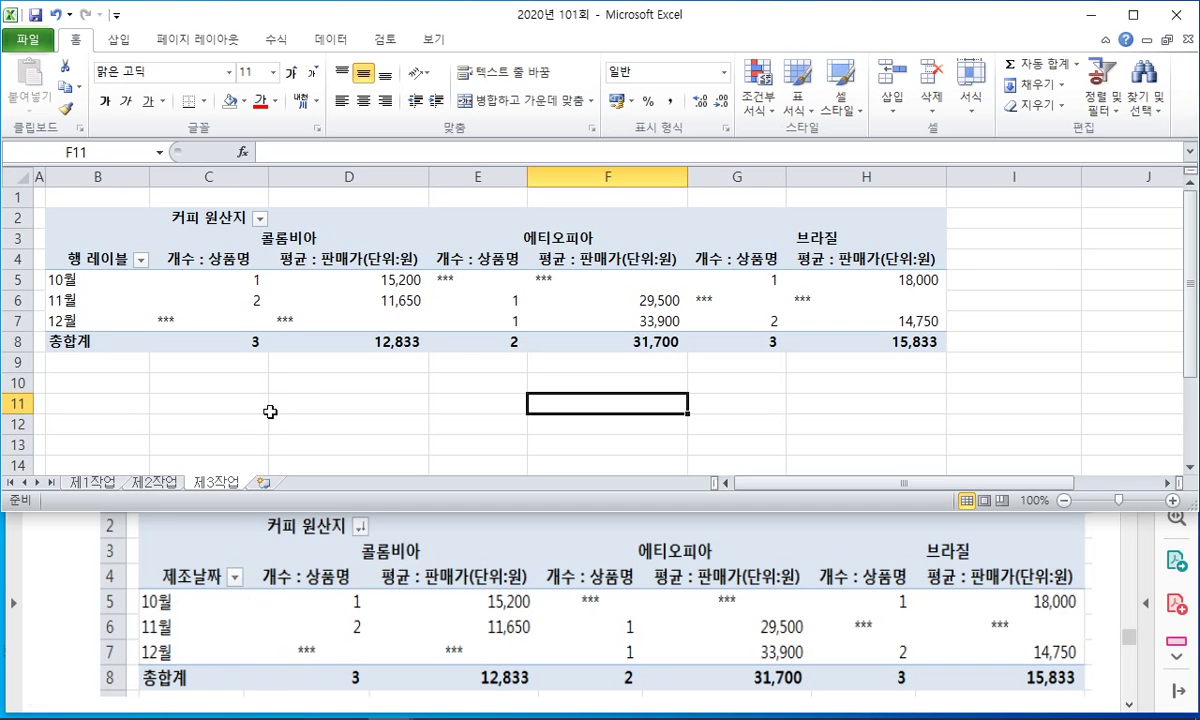
click(301, 378)
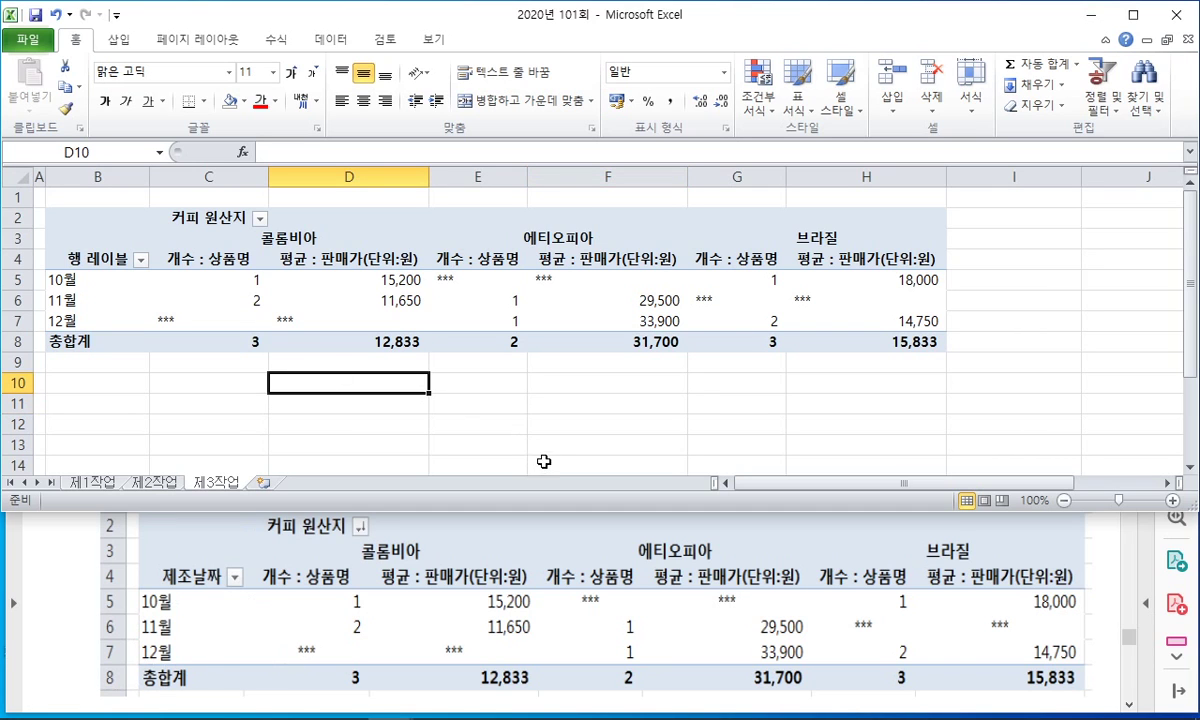
Step: Switch to the PDF in Adobe Acrobat Reader and go to page 4 with the 제4작업 그래프 task
click(411, 410)
click(563, 540)
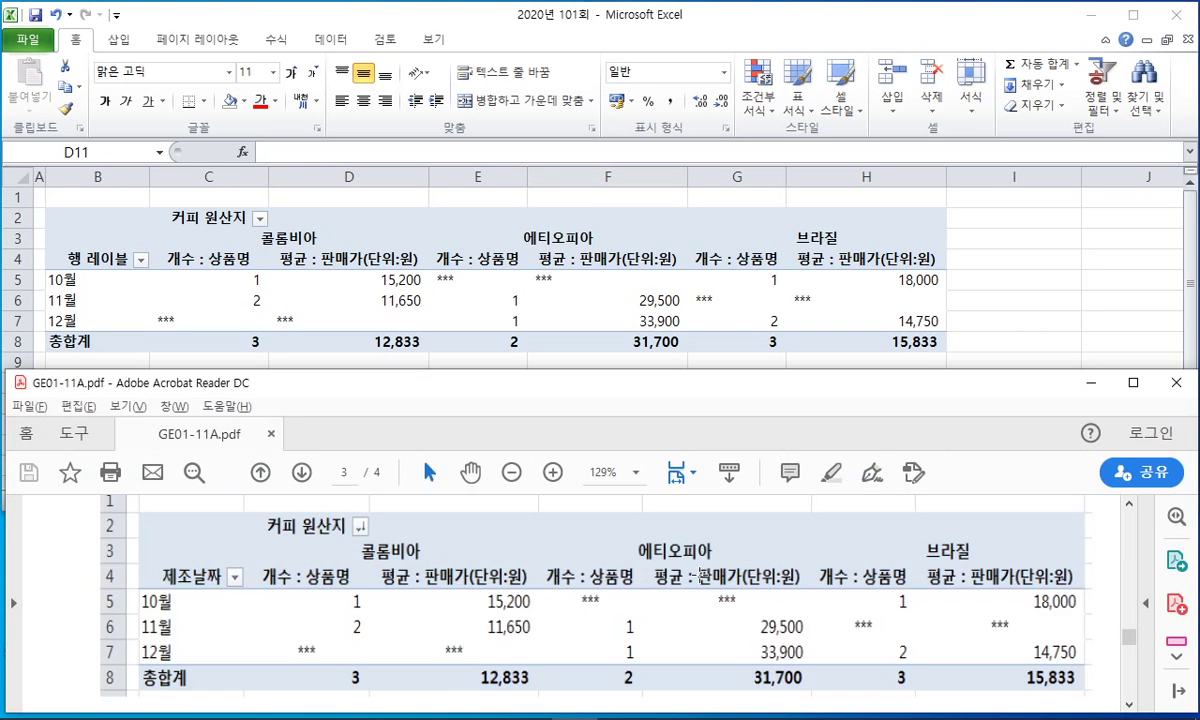
scroll(704, 576, down, 3)
scroll(704, 576, down, 1)
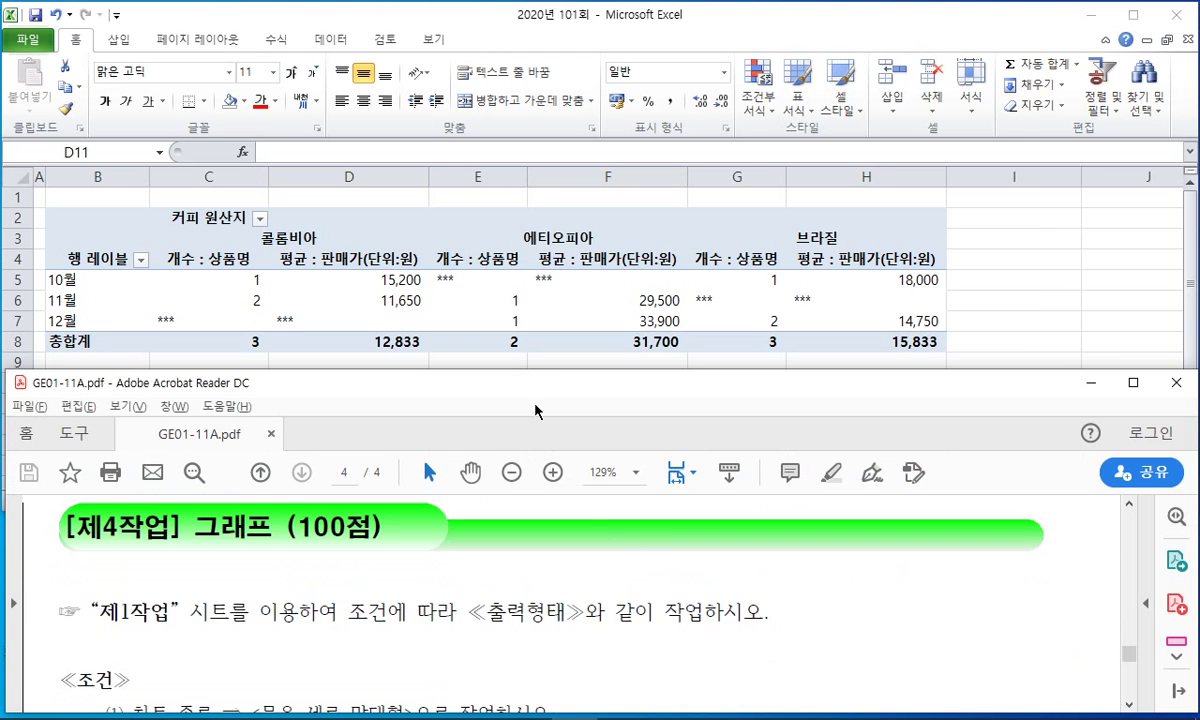
Step: Arrange the Excel workbook and the PDF side by side at full screen height
drag(482, 386, 484, 106)
click(478, 72)
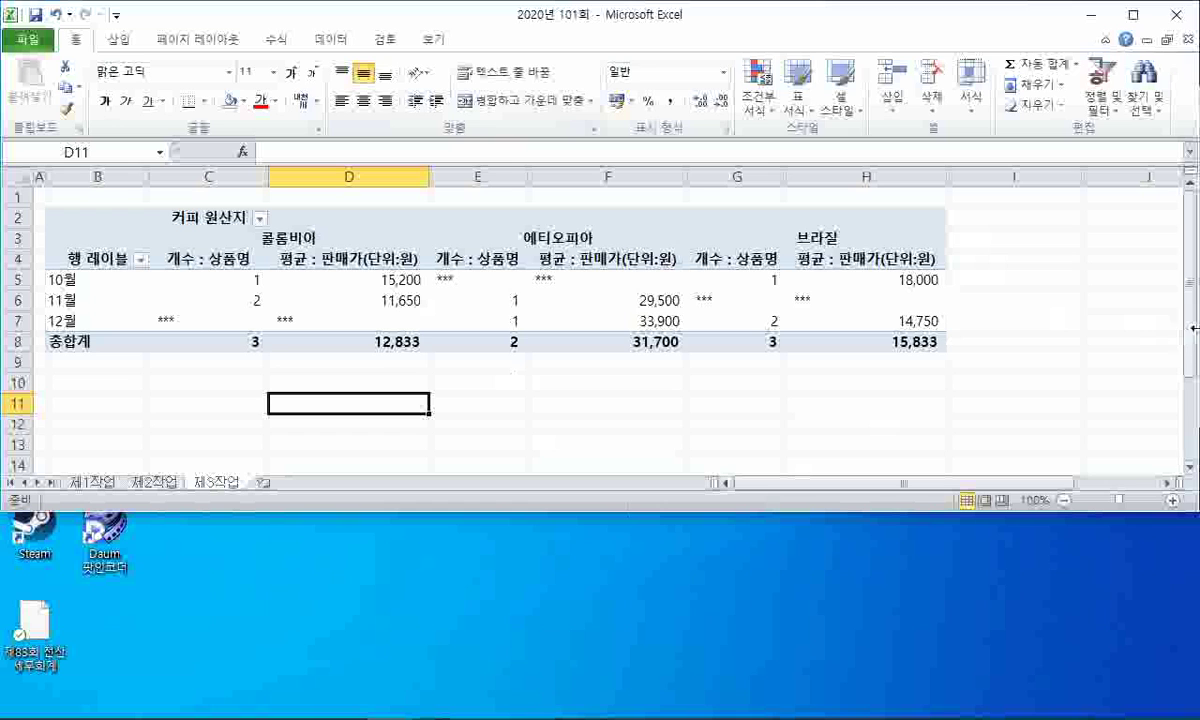
drag(1193, 328, 499, 441)
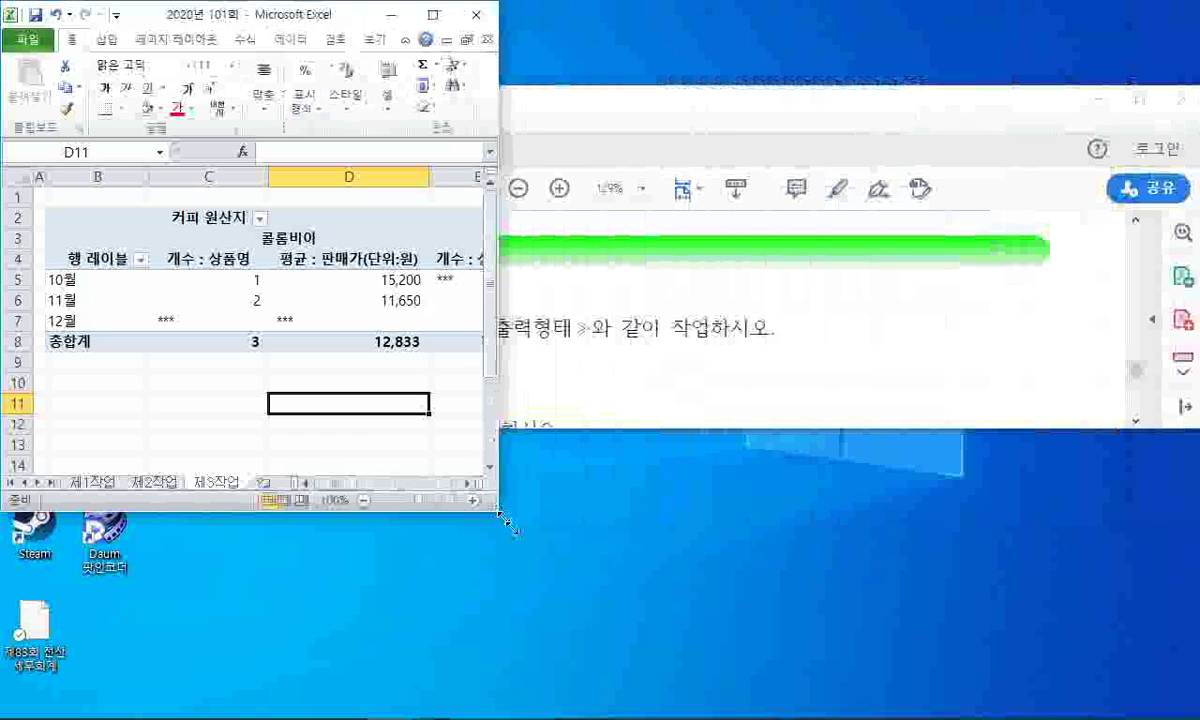
drag(507, 520, 690, 716)
click(718, 169)
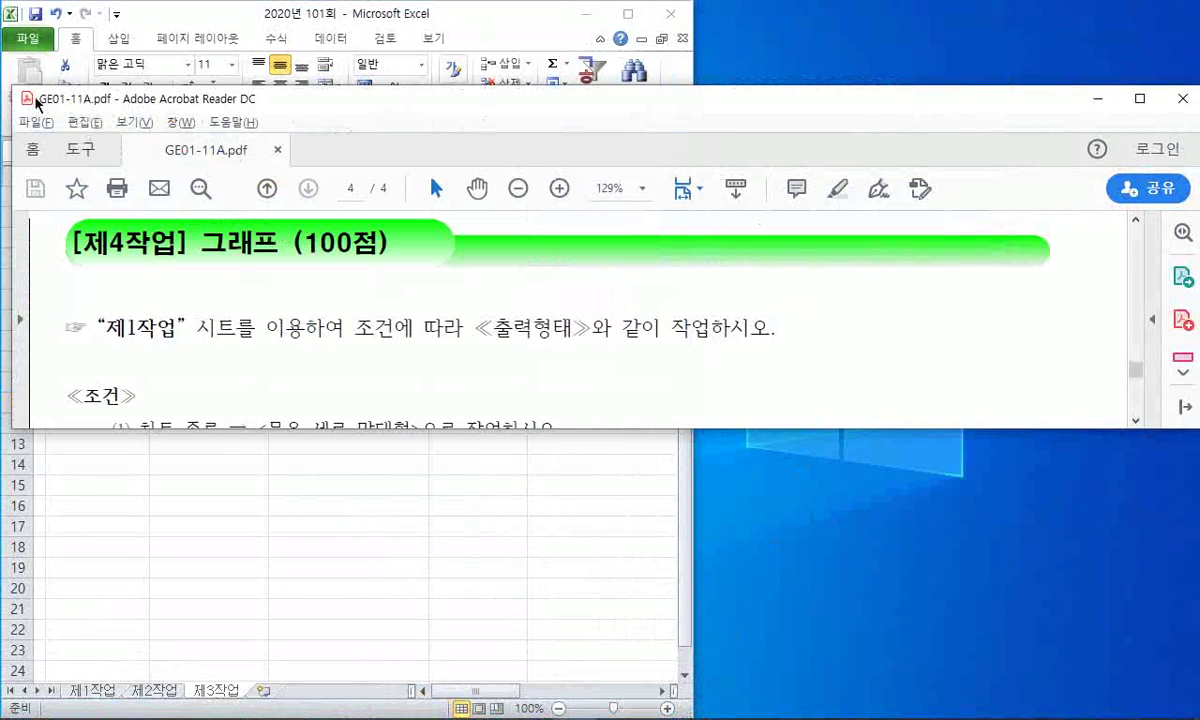
drag(36, 98, 692, 0)
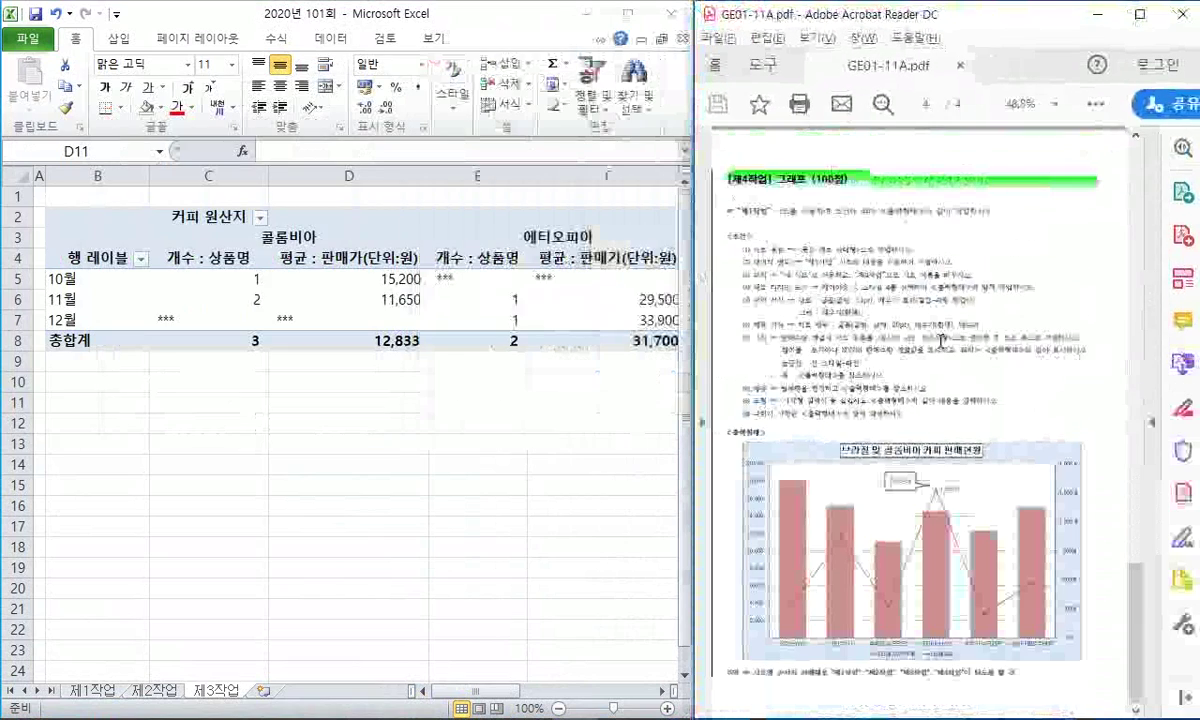
Step: Widen the PDF window over the workbook and bring the chart in the output layout into view
scroll(885, 322, up, 2)
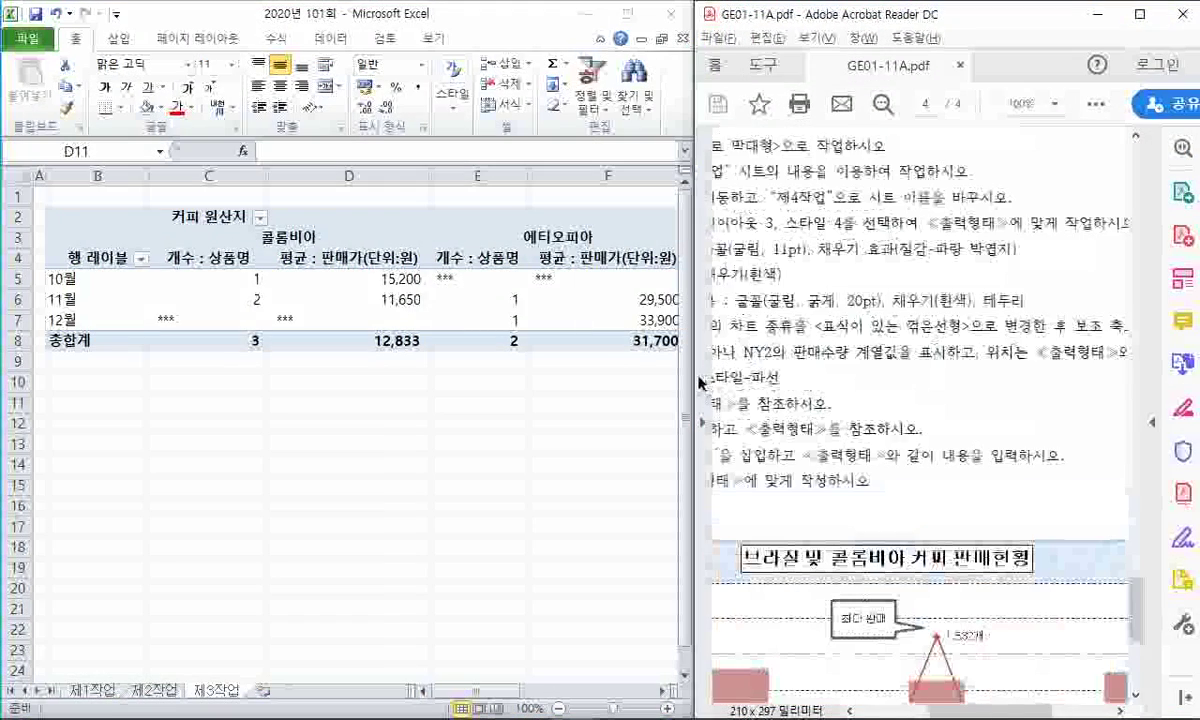
drag(692, 375, 456, 375)
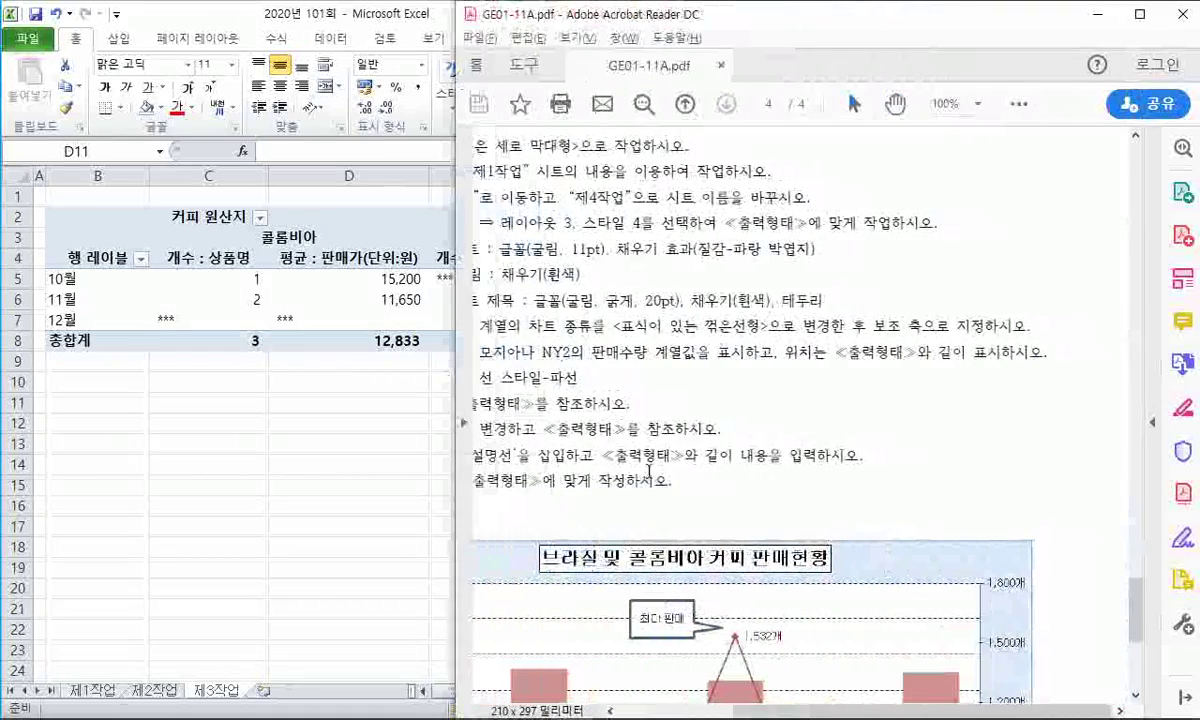
drag(783, 710, 673, 706)
scroll(1040, 472, down, 6)
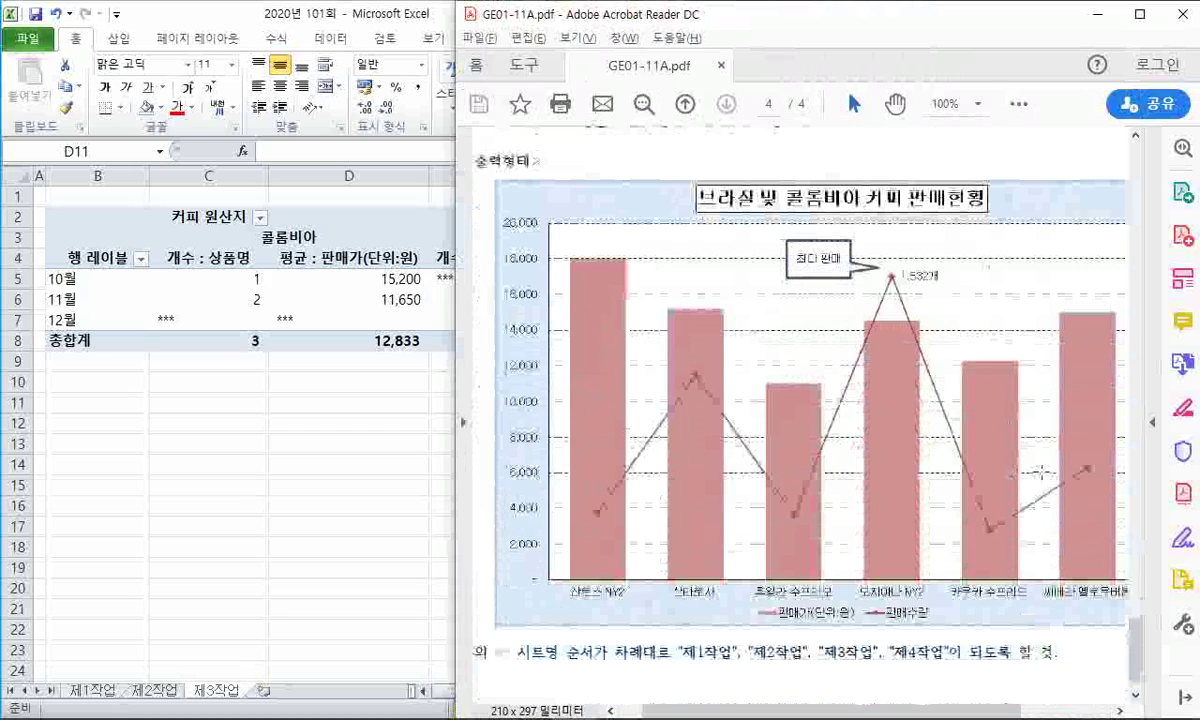
drag(447, 410, 377, 404)
Step: Read the 제4작업 conditions (1) and (2) on chart type and data range, and examine the output chart
scroll(935, 410, up, 10)
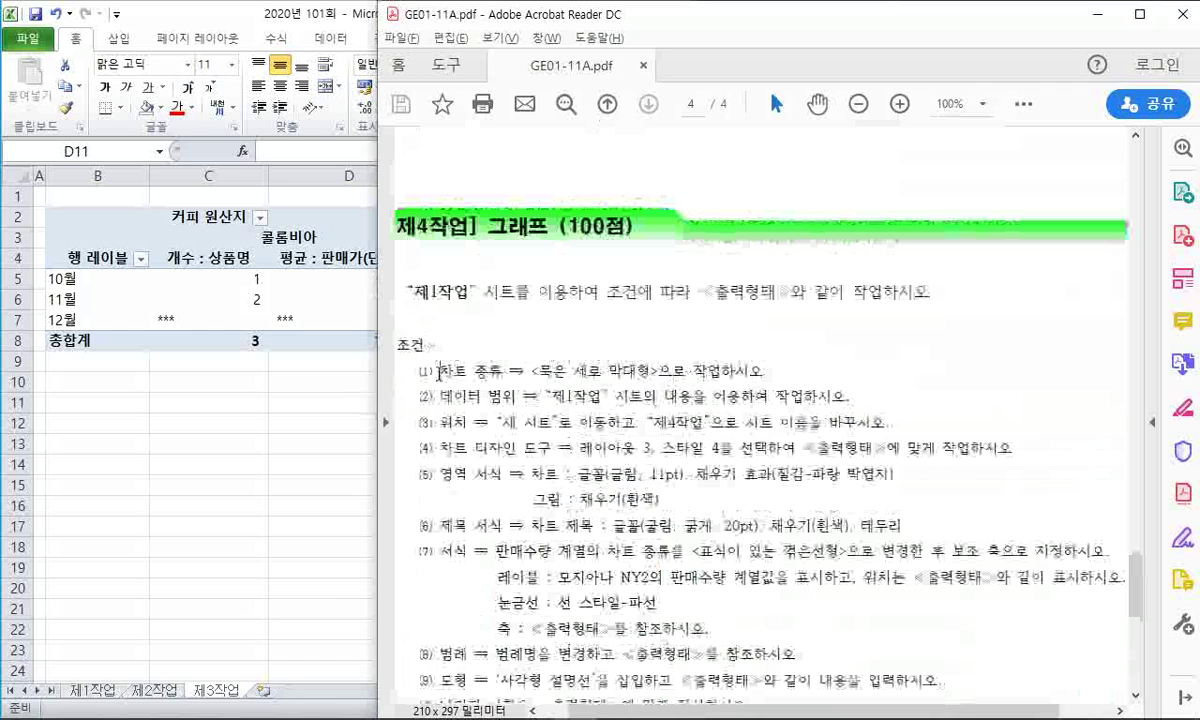
drag(438, 370, 800, 396)
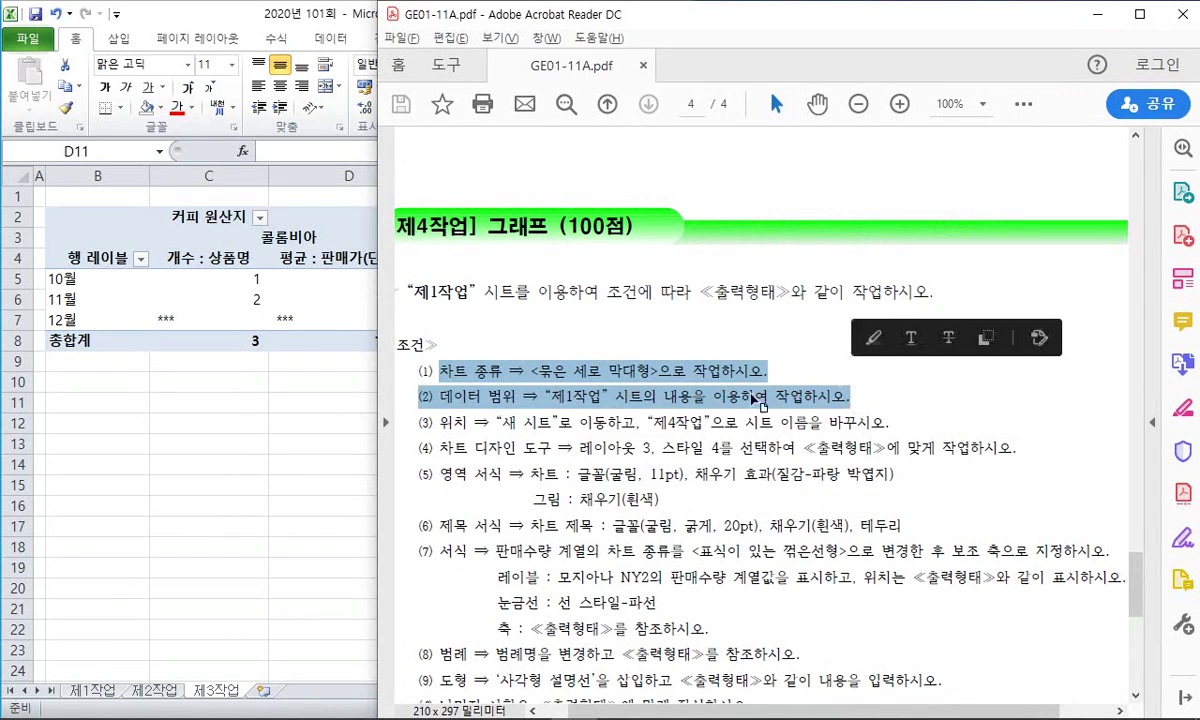
click(420, 372)
drag(422, 372, 852, 396)
scroll(933, 377, down, 3)
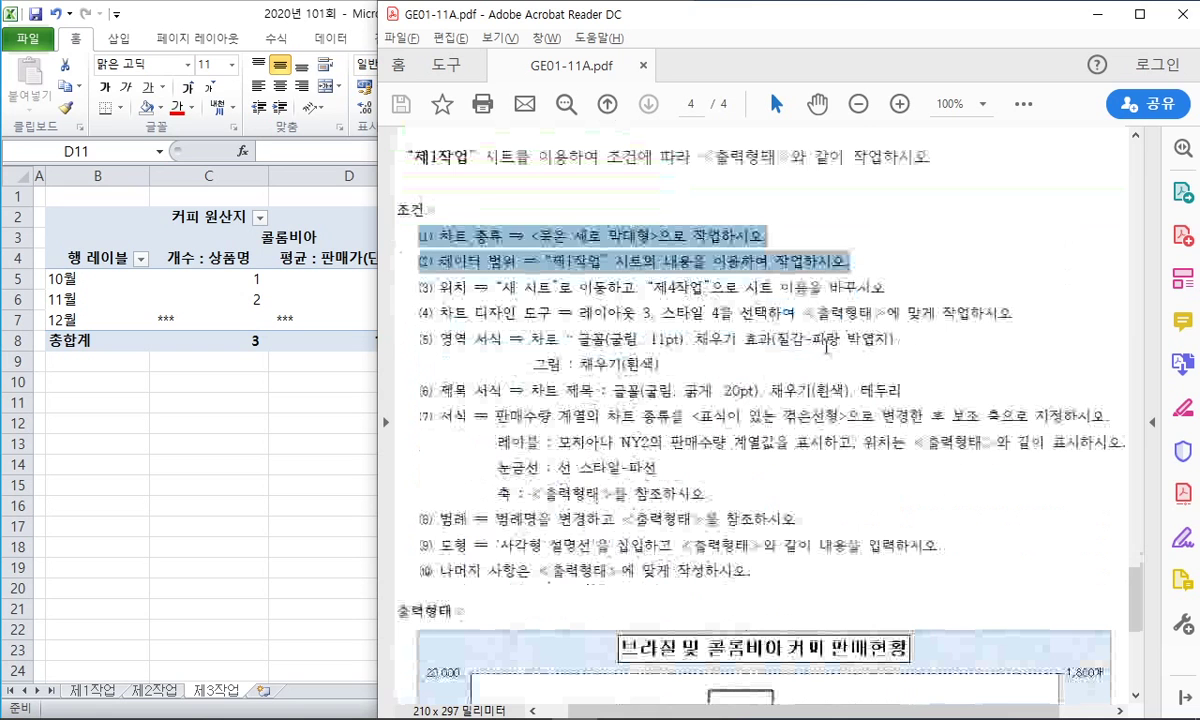
scroll(785, 335, down, 9)
Step: Open the 제1작업 sheet in Excel and compare its table with the product names in the PDF chart
click(254, 468)
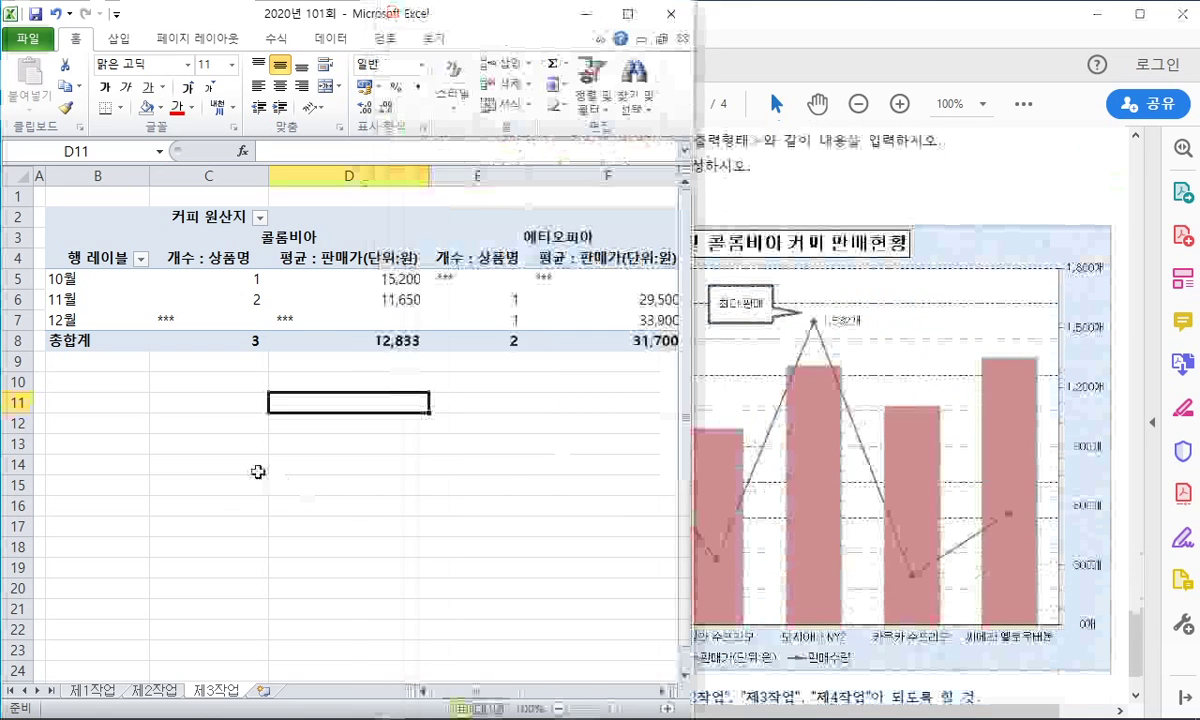
click(195, 485)
click(92, 690)
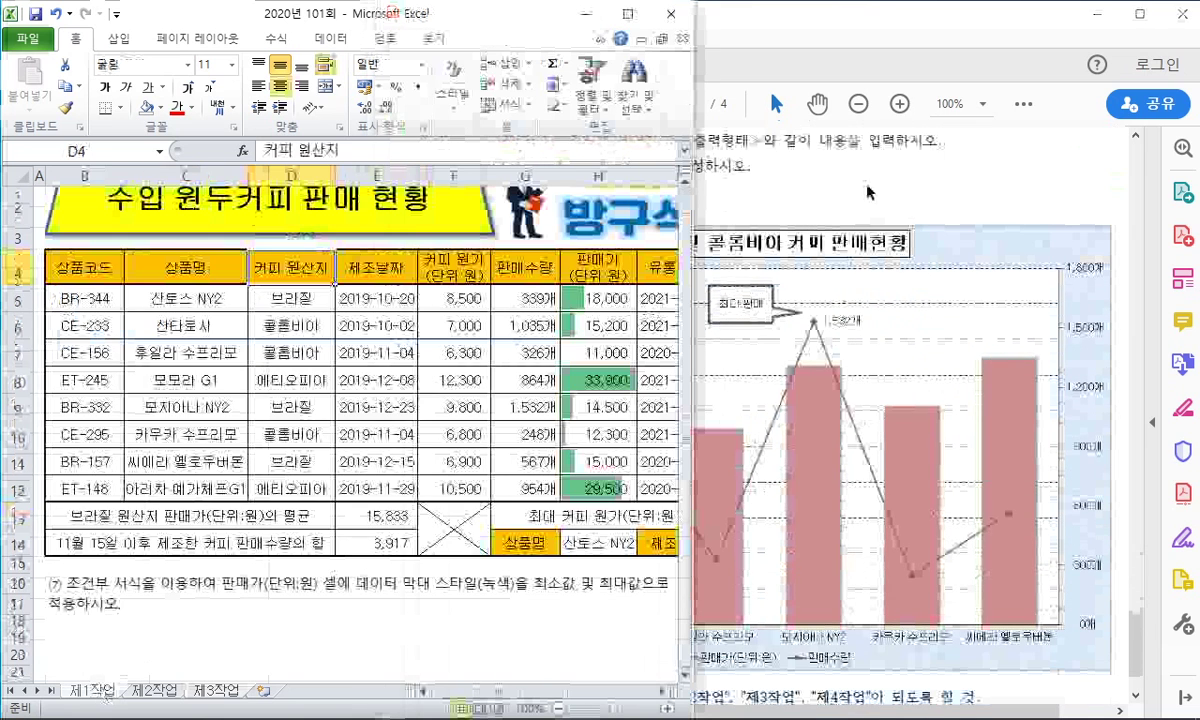
click(883, 20)
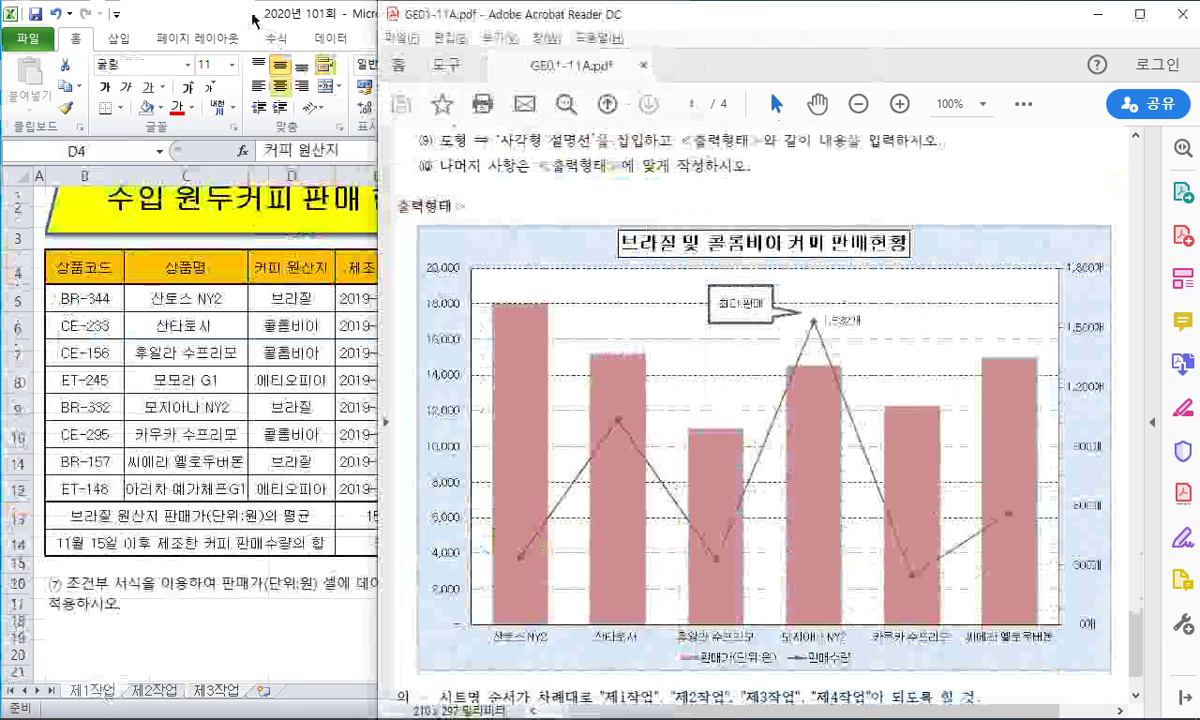
Step: Fill cell C5 (산토스 NY2) with light purple to mark the first product in the PDF chart
click(210, 293)
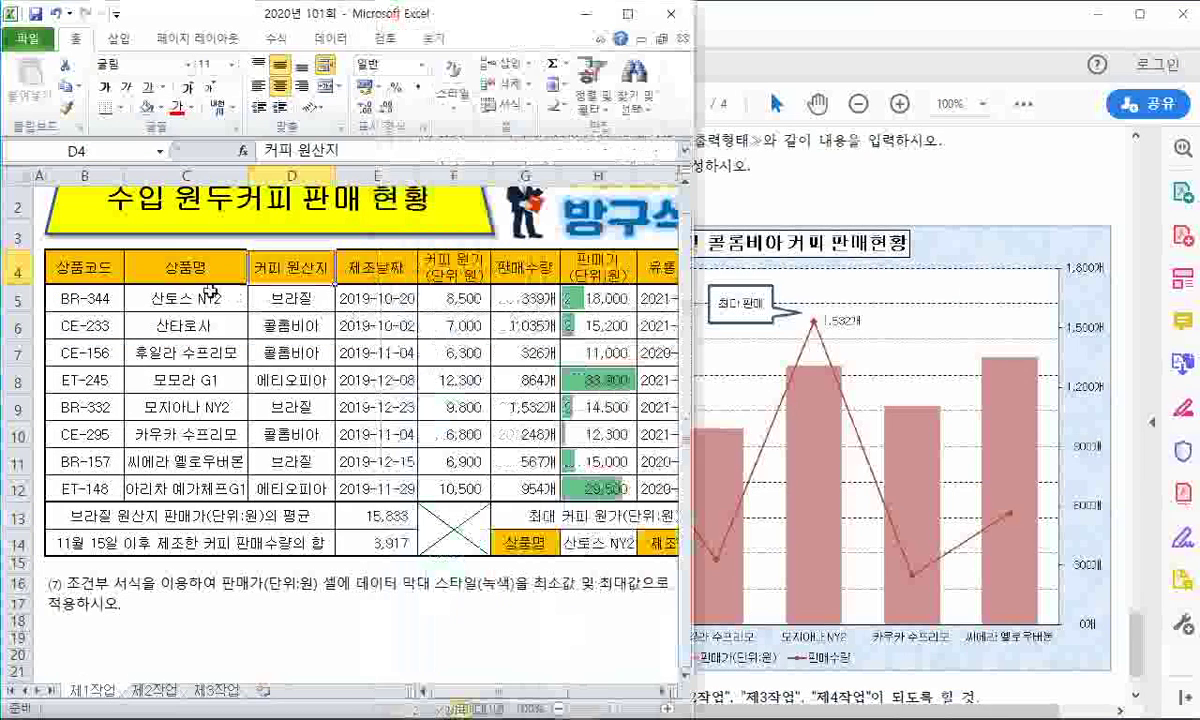
click(158, 107)
click(212, 110)
click(755, 501)
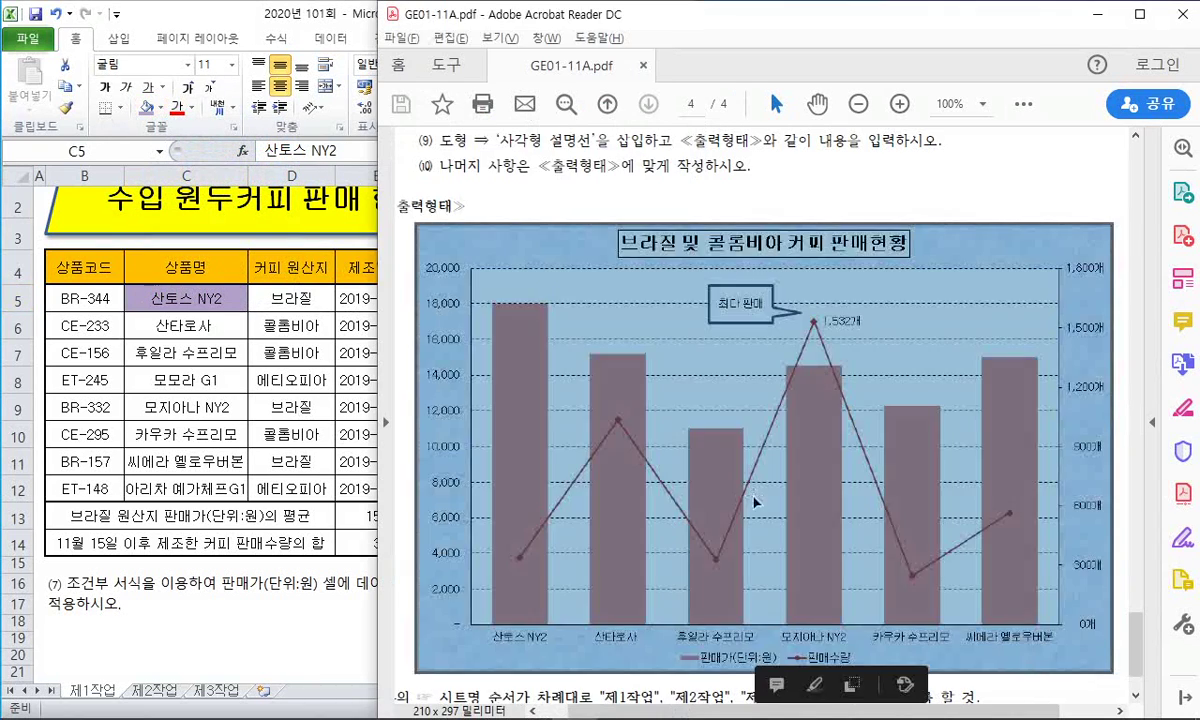
click(724, 525)
Step: Fill 산타로사 in C6 and 후일라 수프리모 in C7 with the same purple, checking each against the PDF chart
click(226, 372)
click(193, 328)
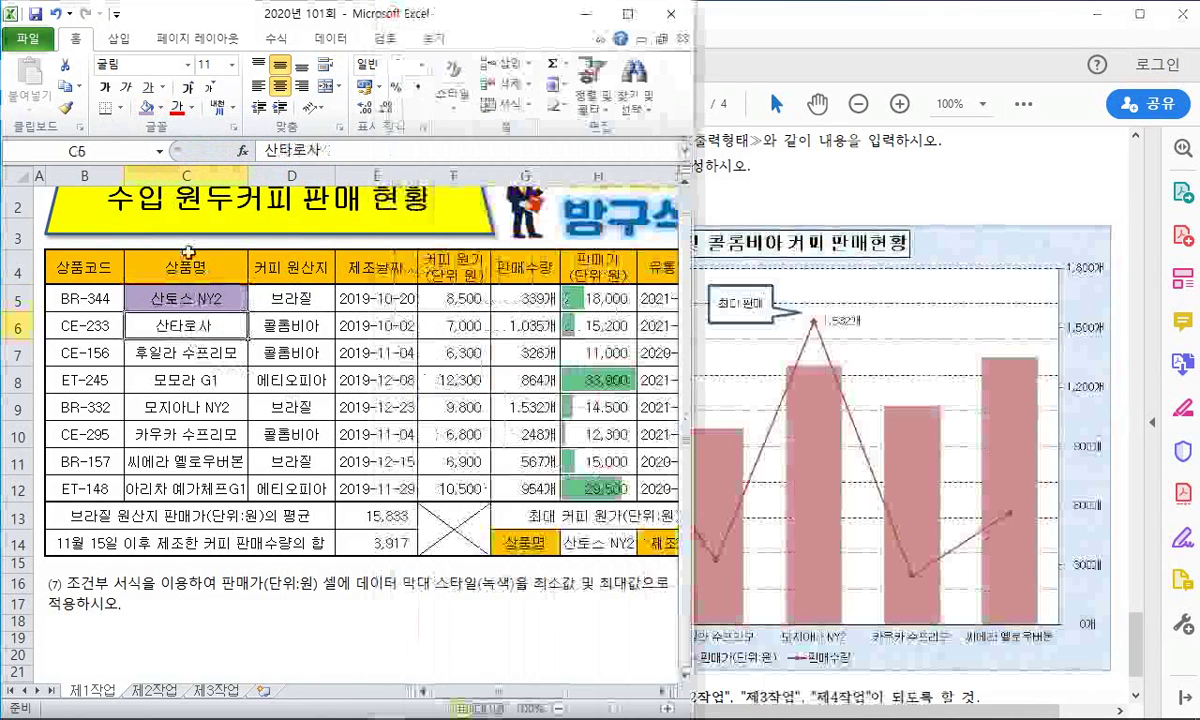
click(150, 107)
click(720, 600)
key(alt+Tab)
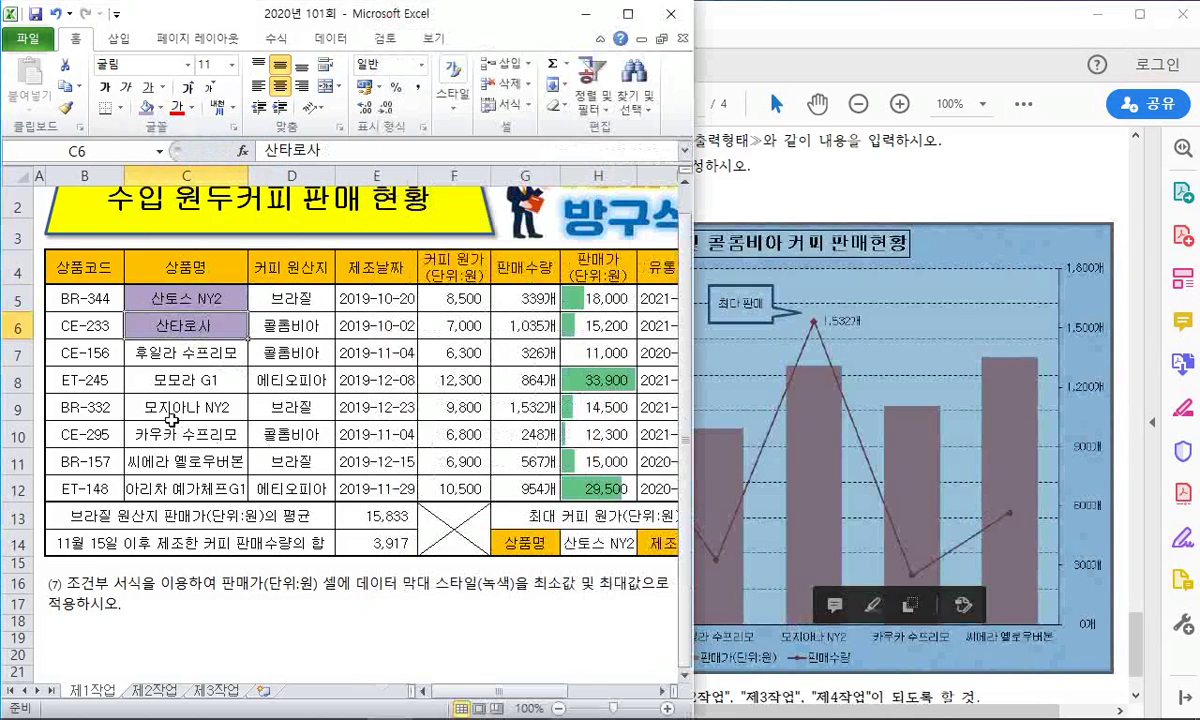
click(190, 353)
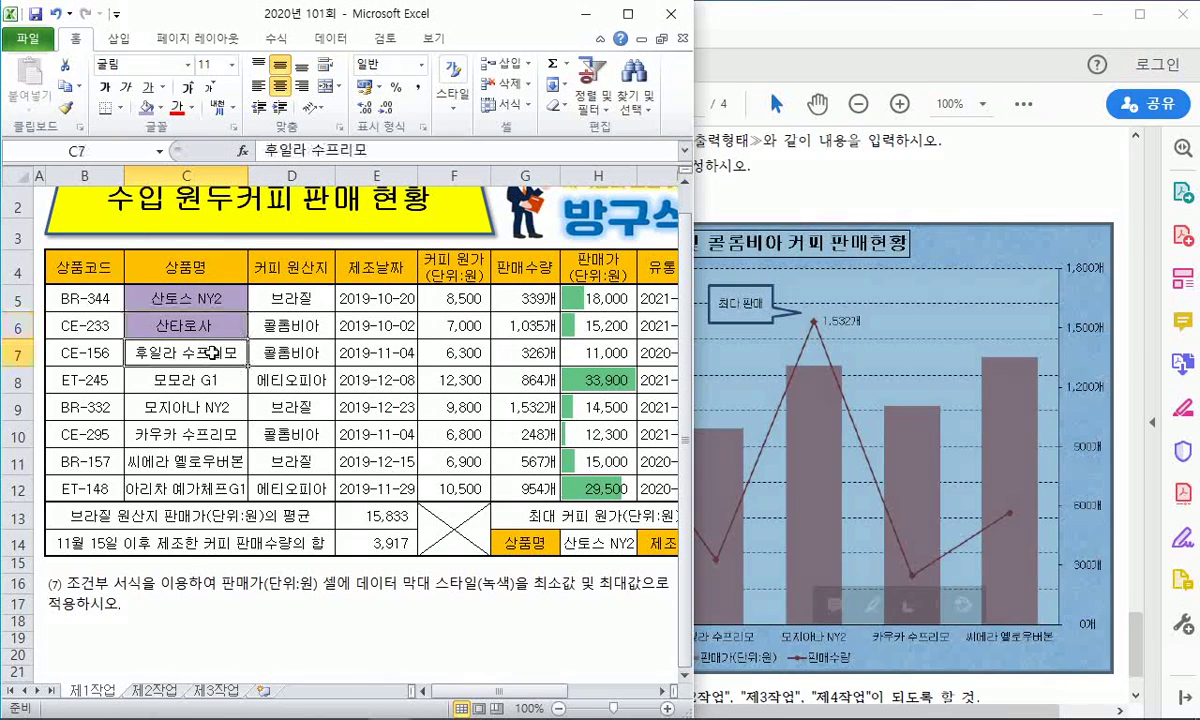
click(147, 107)
click(797, 393)
key(alt+Tab)
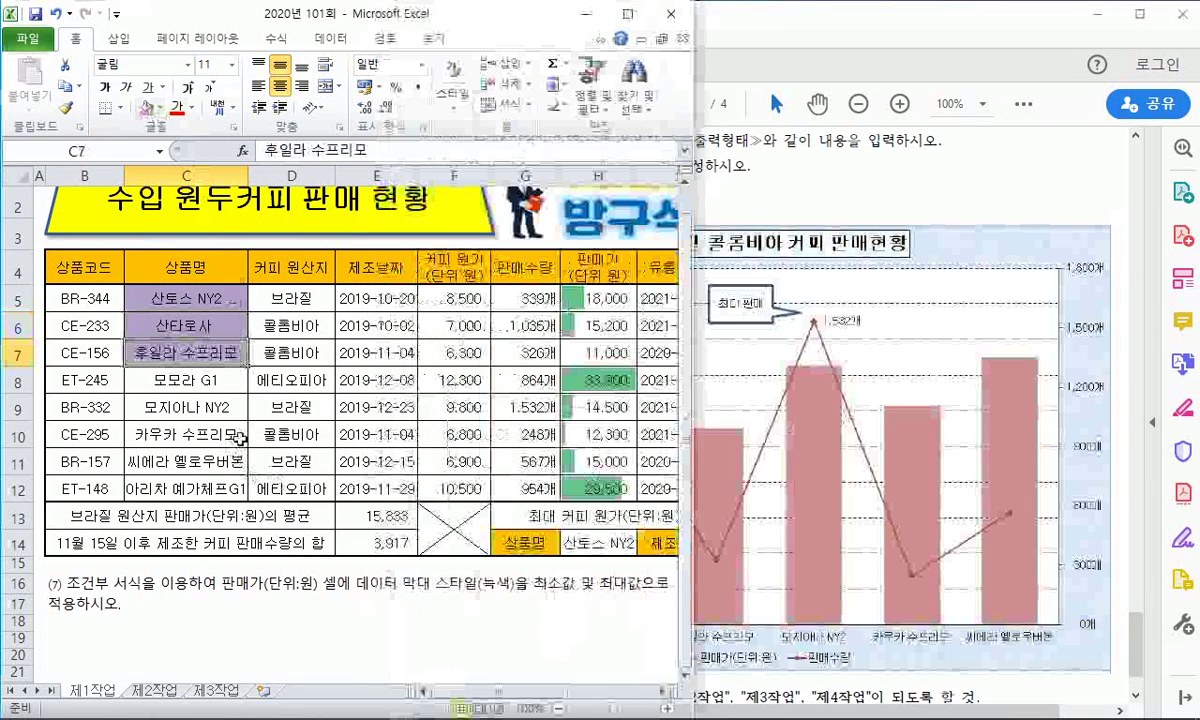
Step: Fill the product names 모지아나 NY2, 카우카 수프리모 and 씨에라 옐로우버본 in C9:C11 with the same purple
click(200, 405)
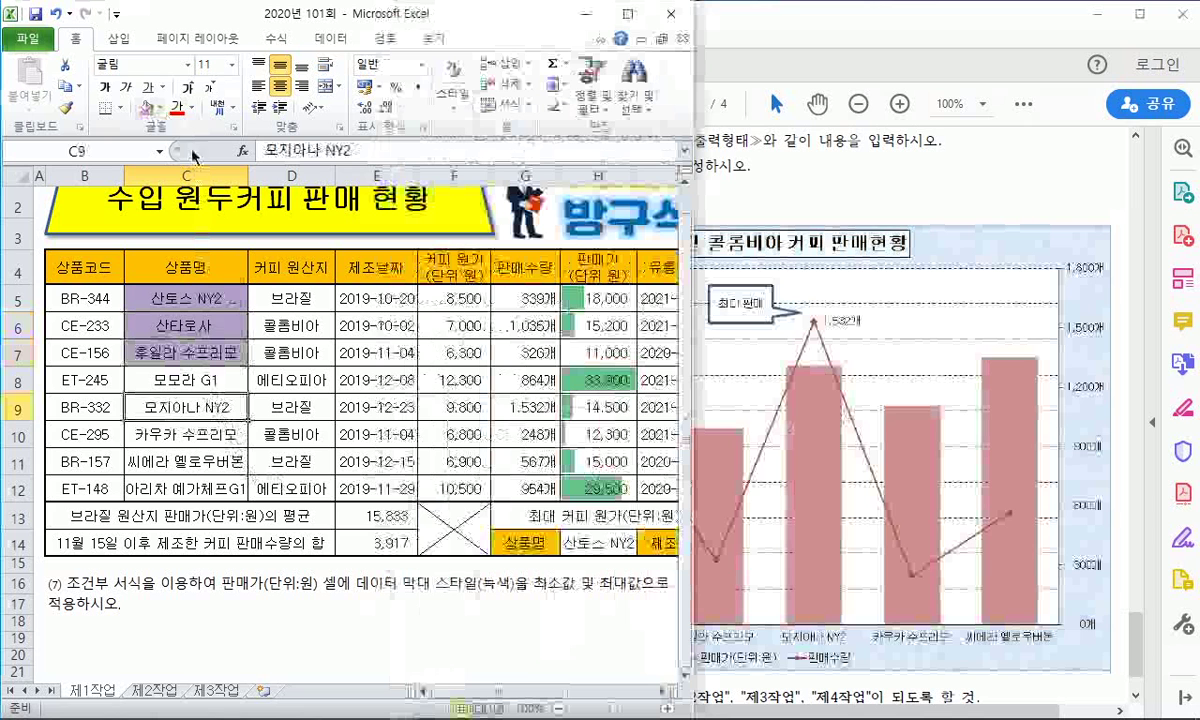
click(147, 107)
click(212, 433)
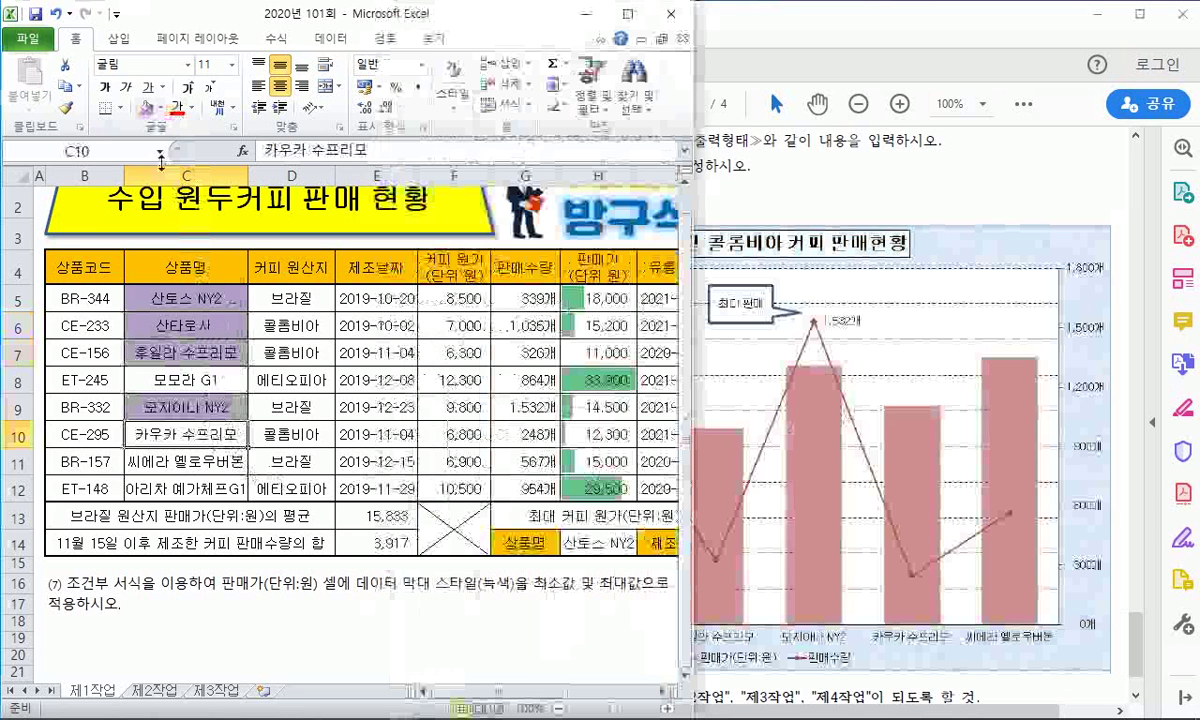
click(147, 107)
click(192, 459)
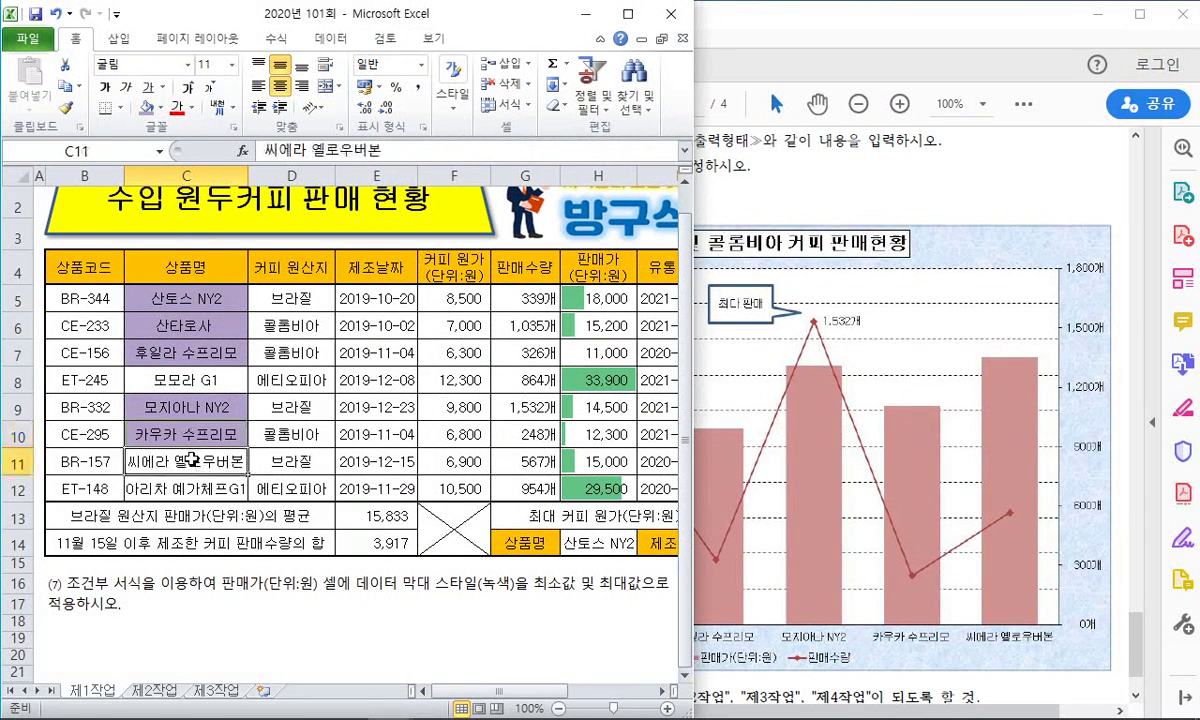
click(147, 107)
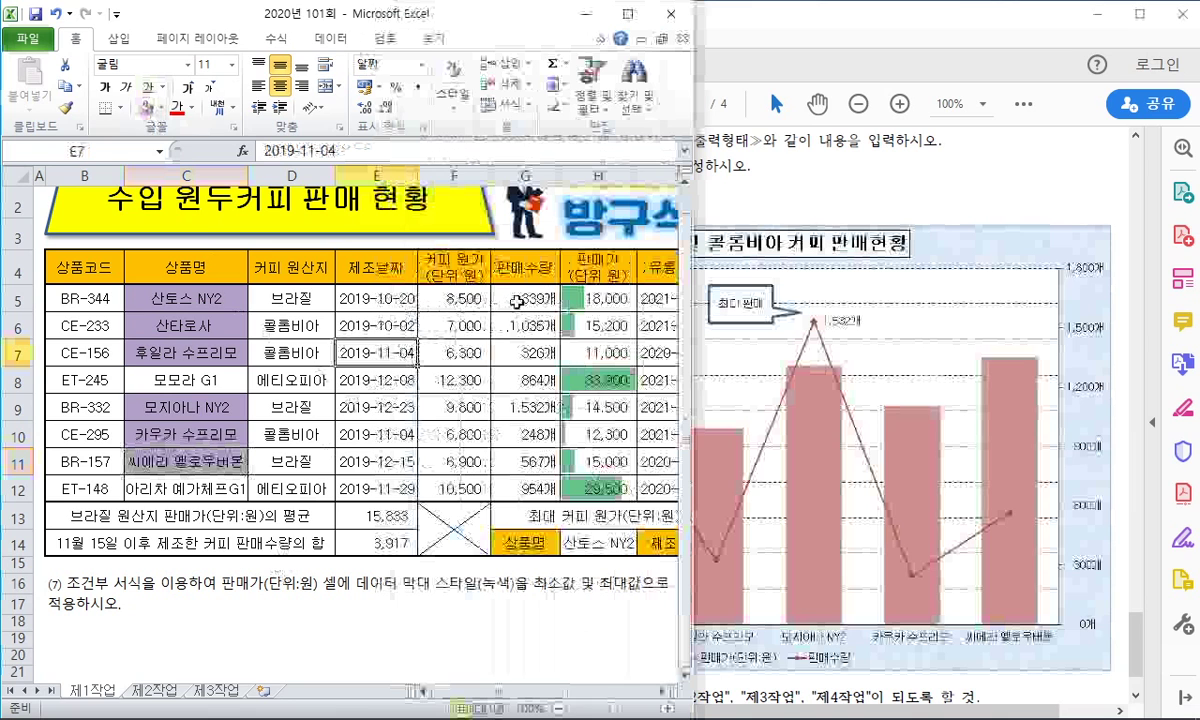
Step: Fill the 판매수량 and 판매가 values of the marked products in G5:H7 and G9:H11 with the same purple
click(605, 298)
drag(522, 298, 526, 352)
ctrl+click(545, 408)
drag(545, 408, 600, 460)
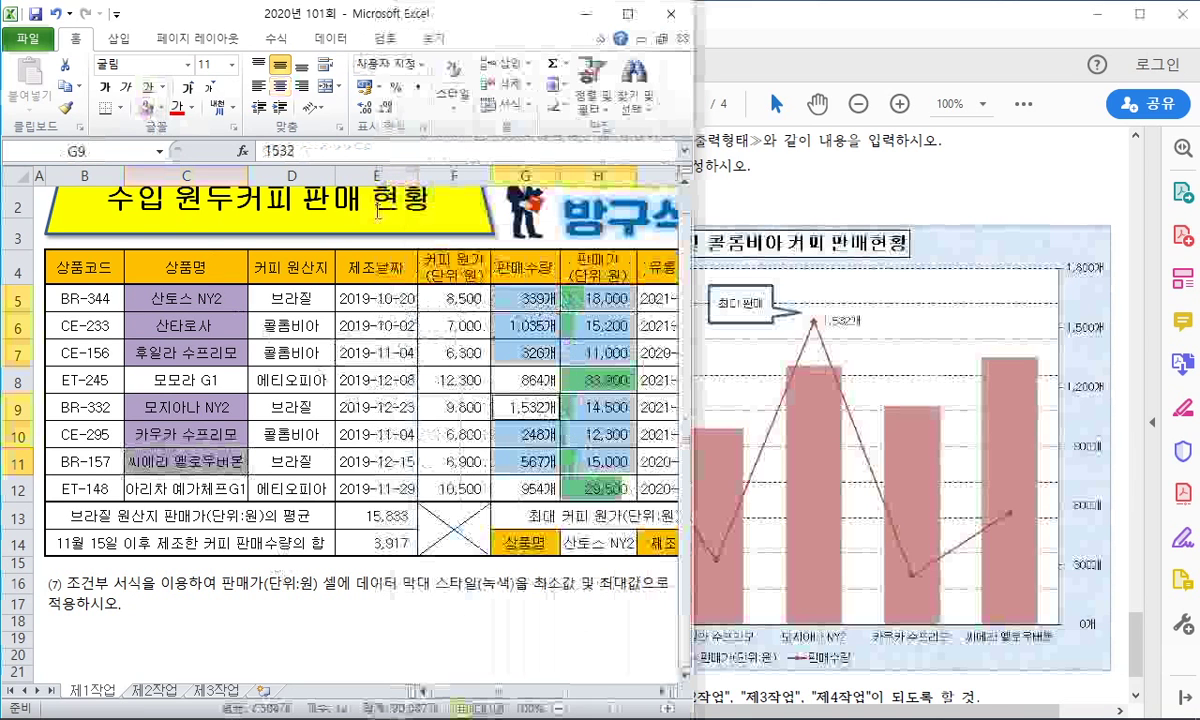
click(147, 107)
click(462, 432)
click(400, 490)
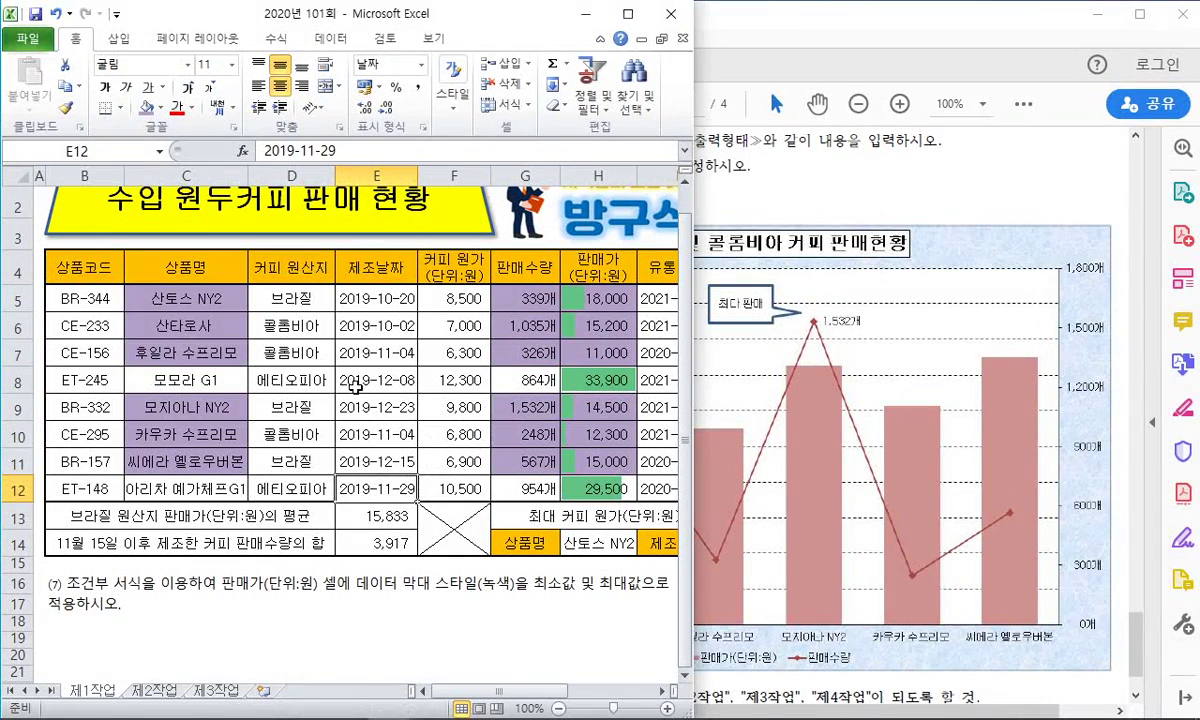
click(205, 288)
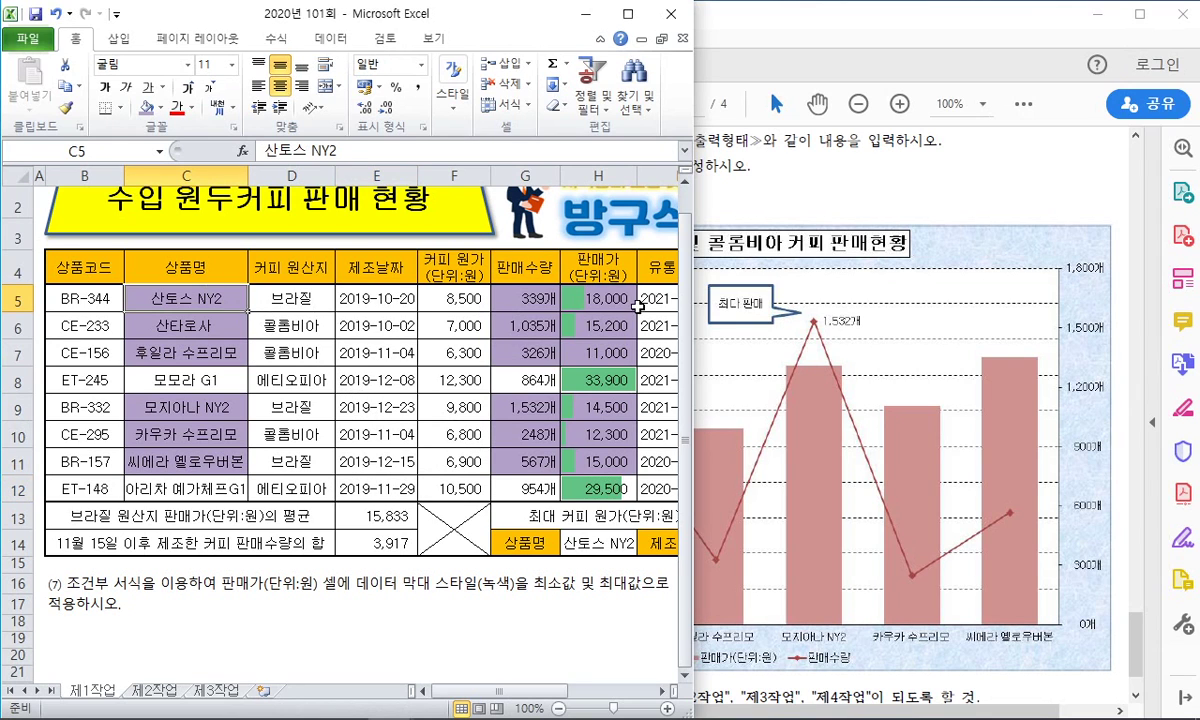
click(635, 306)
click(205, 267)
ctrl+click(512, 270)
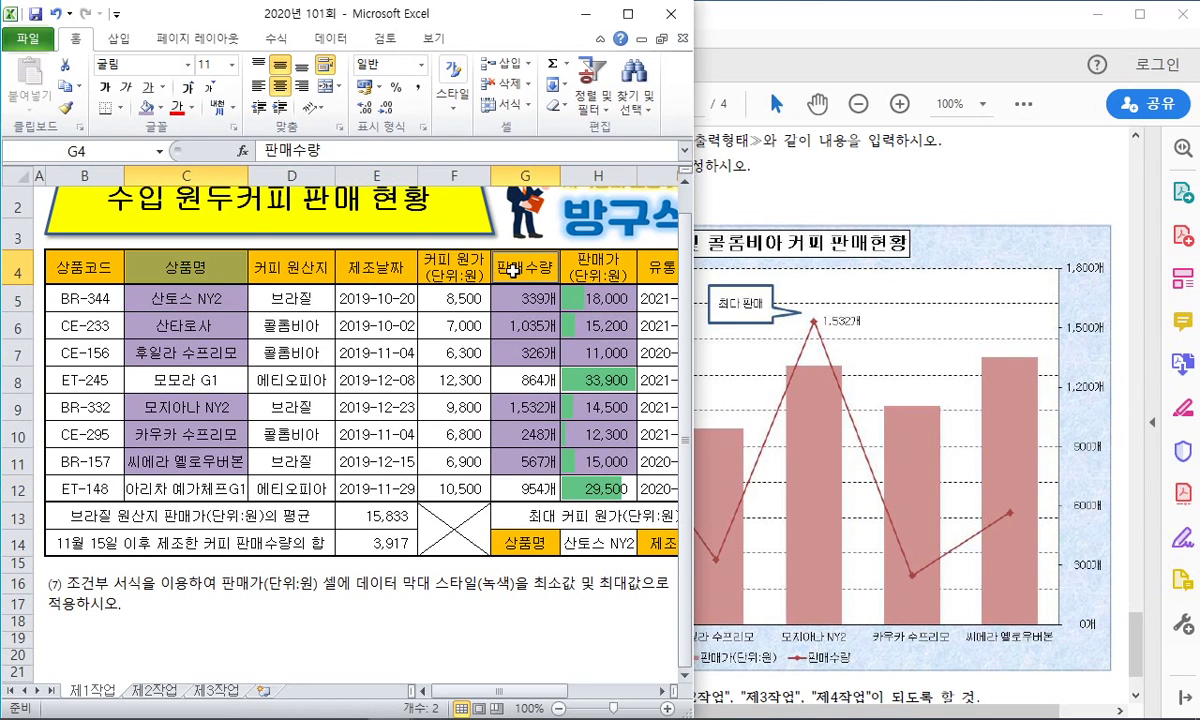
ctrl+click(592, 272)
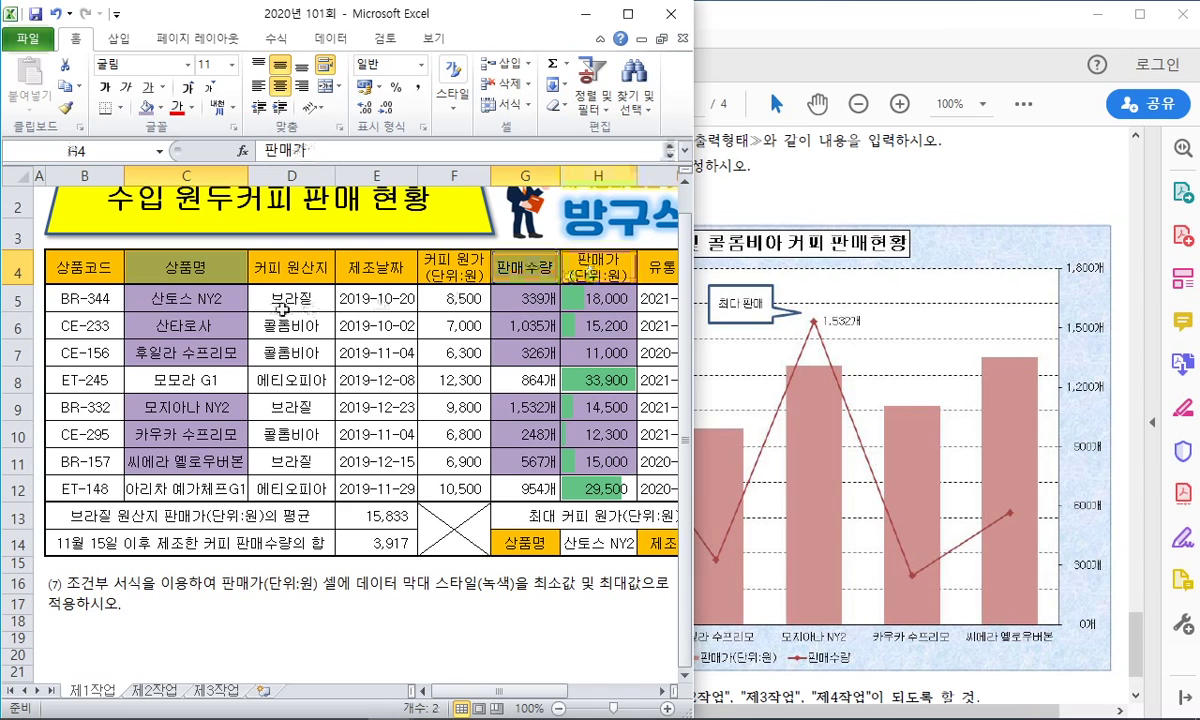
click(222, 300)
ctrl+click(525, 298)
shift+click(598, 298)
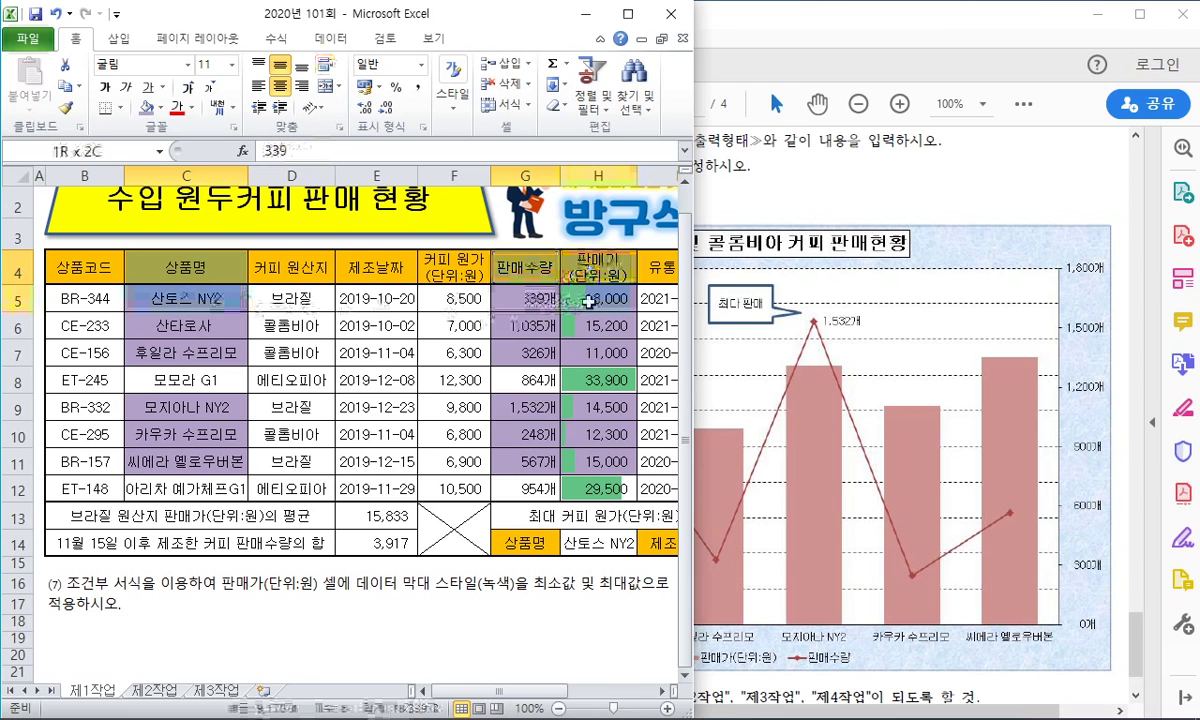
Step: Select the 상품명, 판매수량 and 판매가 headers in C4 and G4:H4 together with their purple data in C5:C7 and G5:H7
click(198, 281)
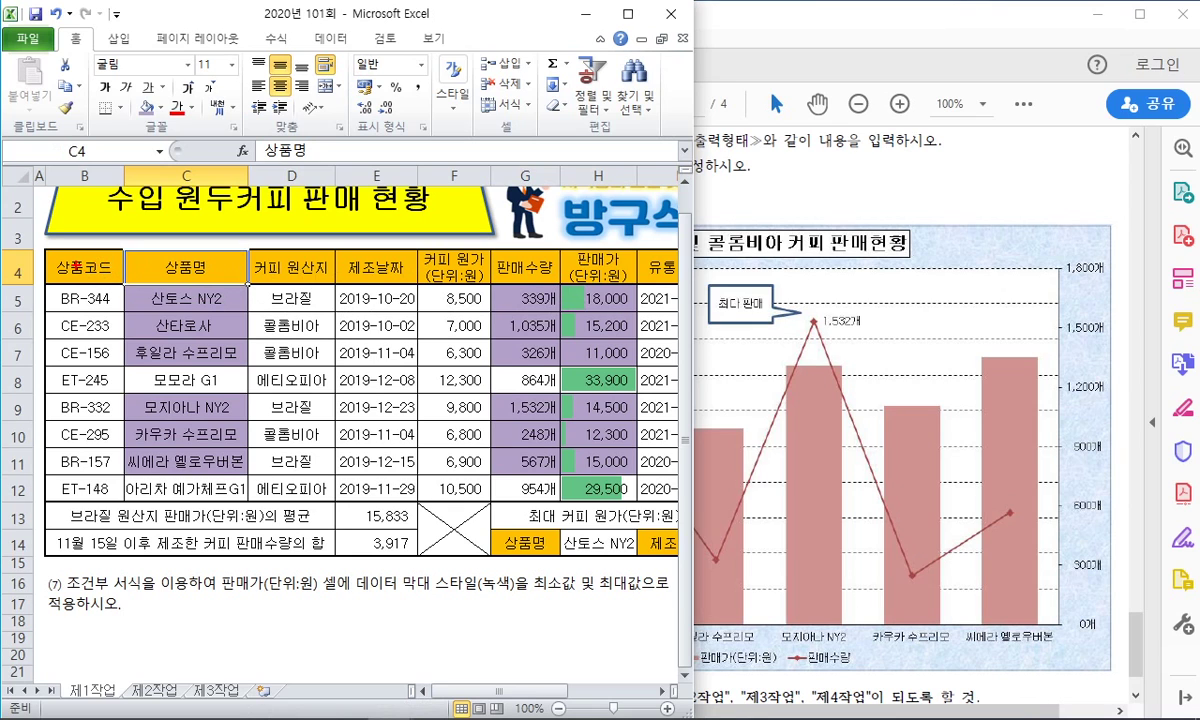
drag(67, 268, 470, 280)
drag(322, 322, 355, 348)
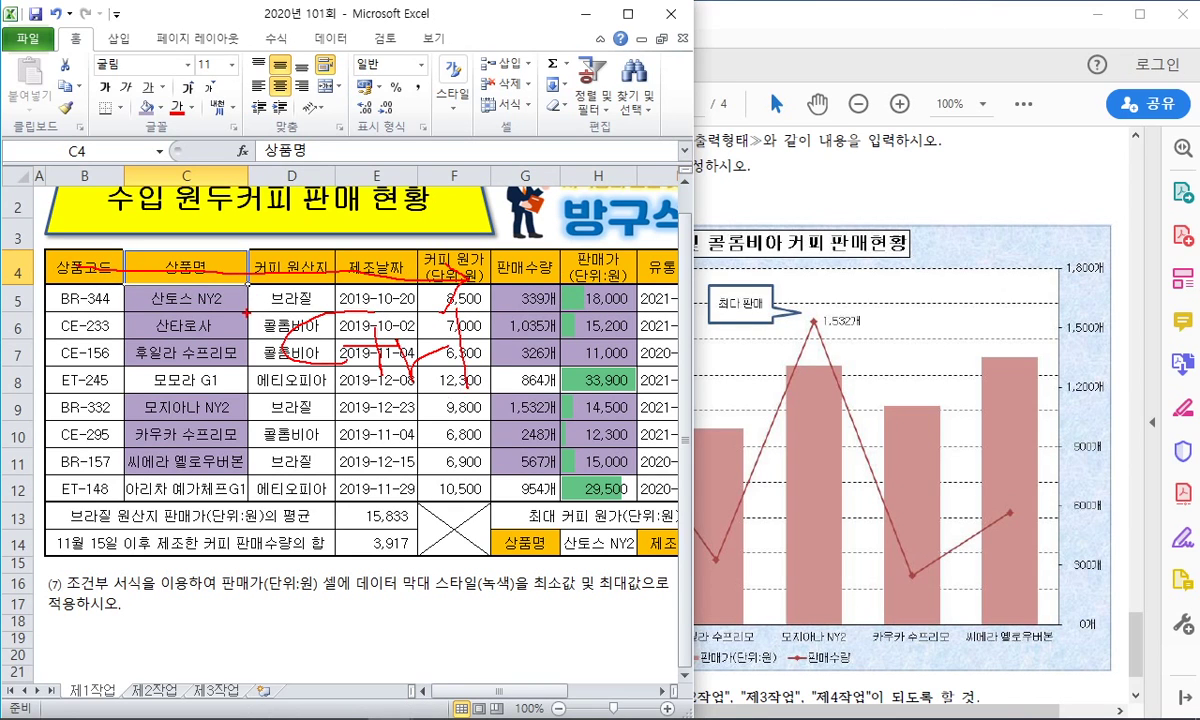
key(Escape)
ctrl+click(505, 267)
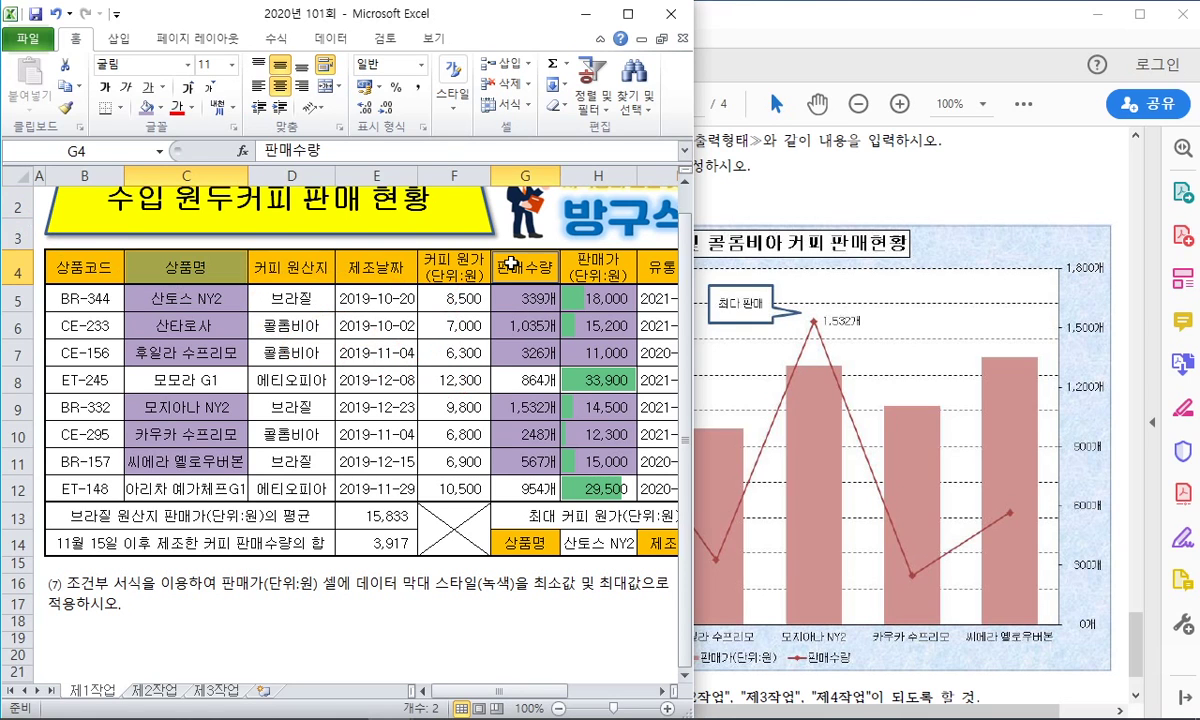
ctrl+click(212, 298)
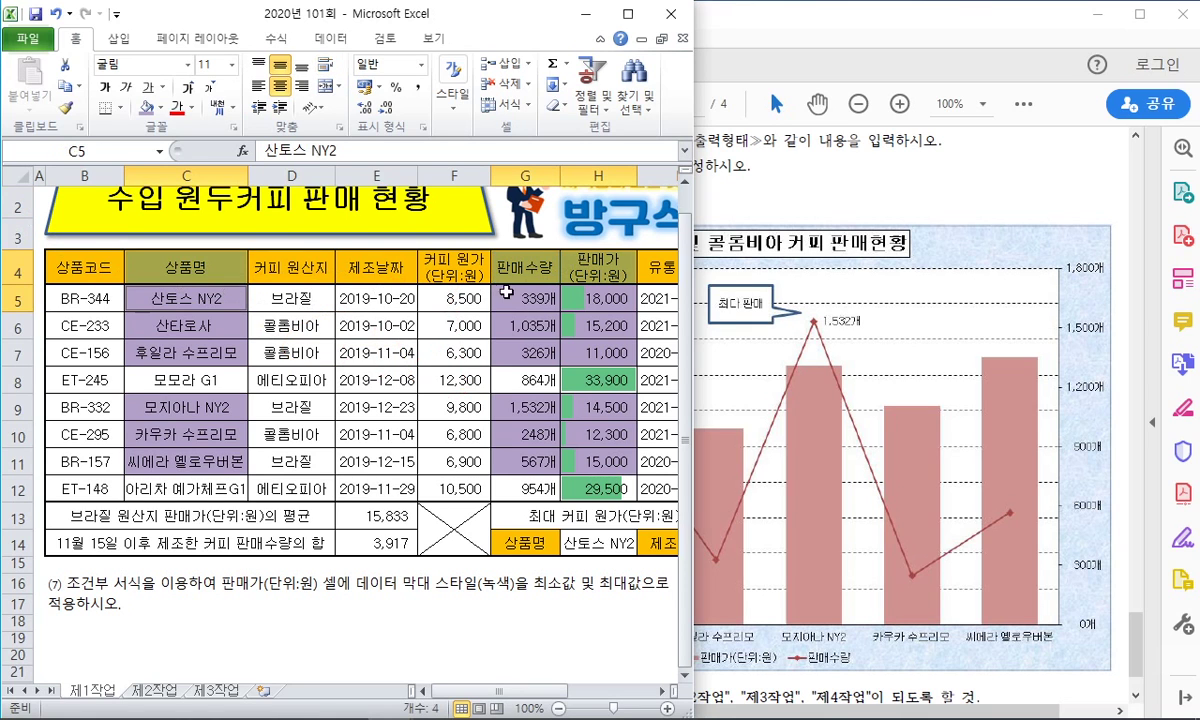
drag(480, 298, 590, 352)
ctrl+click(209, 325)
ctrl+click(215, 352)
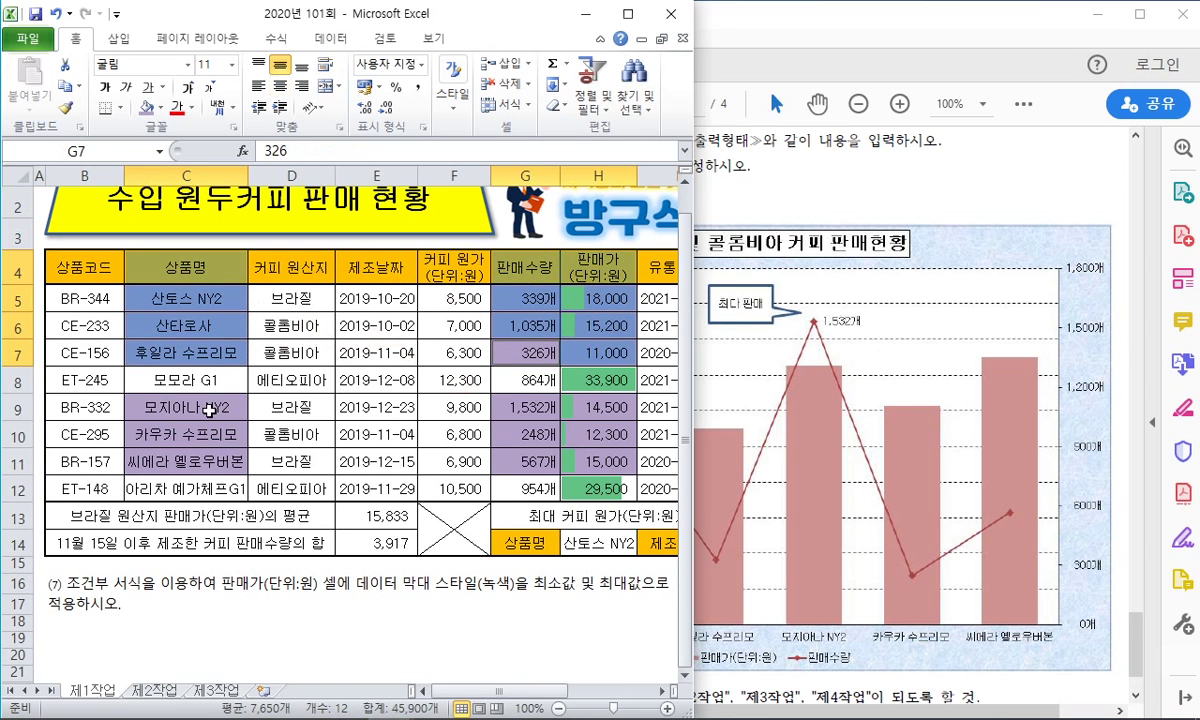
Step: Add the purple cells of rows 9 to 11, C9:C11 and G9:H11, to the existing selection
ctrl+click(190, 407)
drag(525, 407, 595, 407)
ctrl+click(190, 434)
drag(525, 434, 590, 434)
ctrl+click(200, 461)
drag(525, 461, 582, 461)
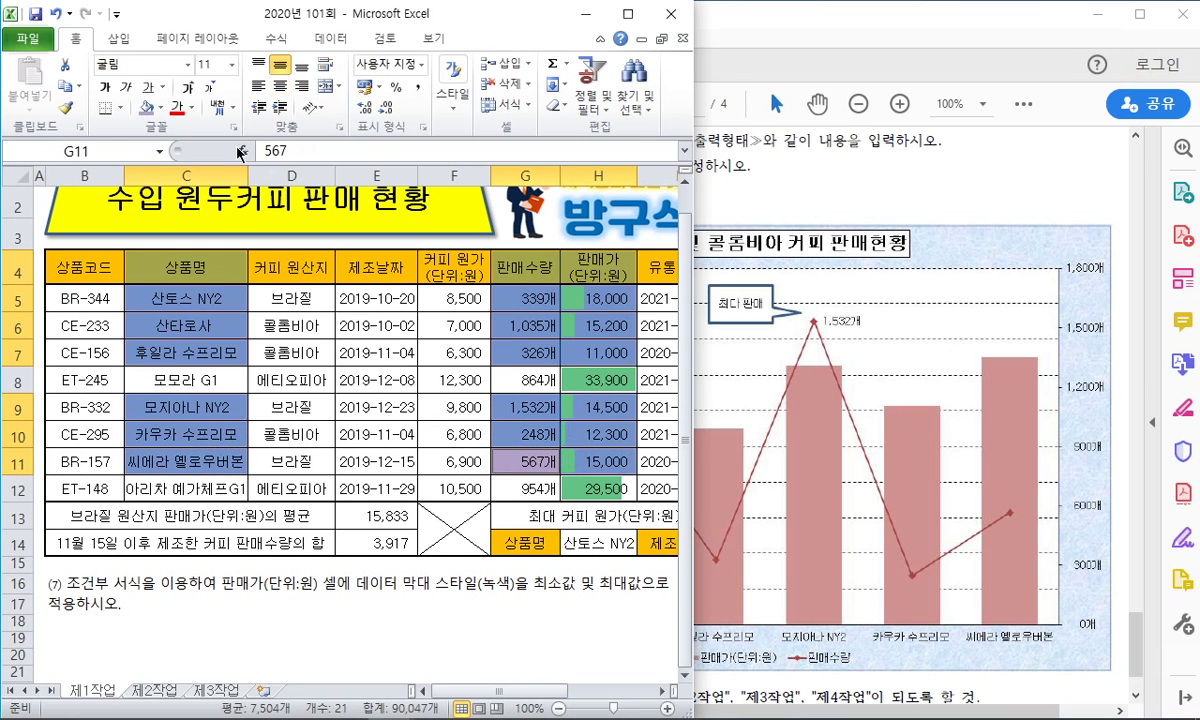
Step: Insert a 2-D clustered column chart from the selected cells and check its type against condition (1) in the PDF
click(119, 39)
click(235, 110)
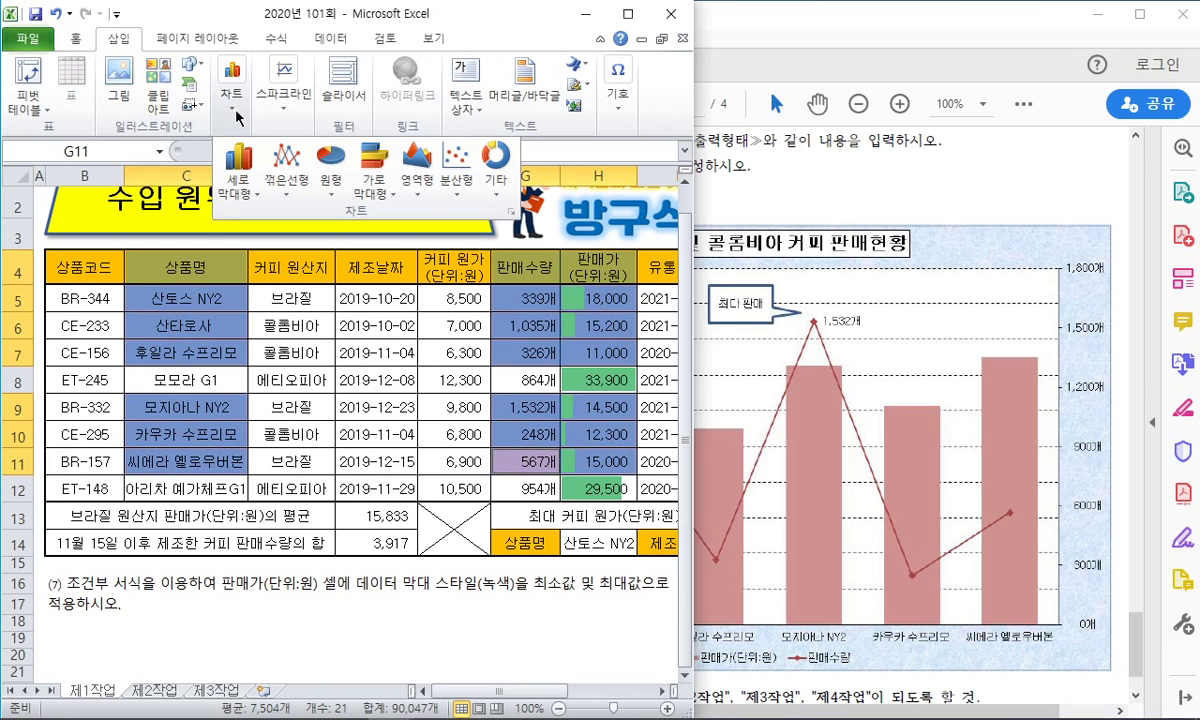
click(249, 177)
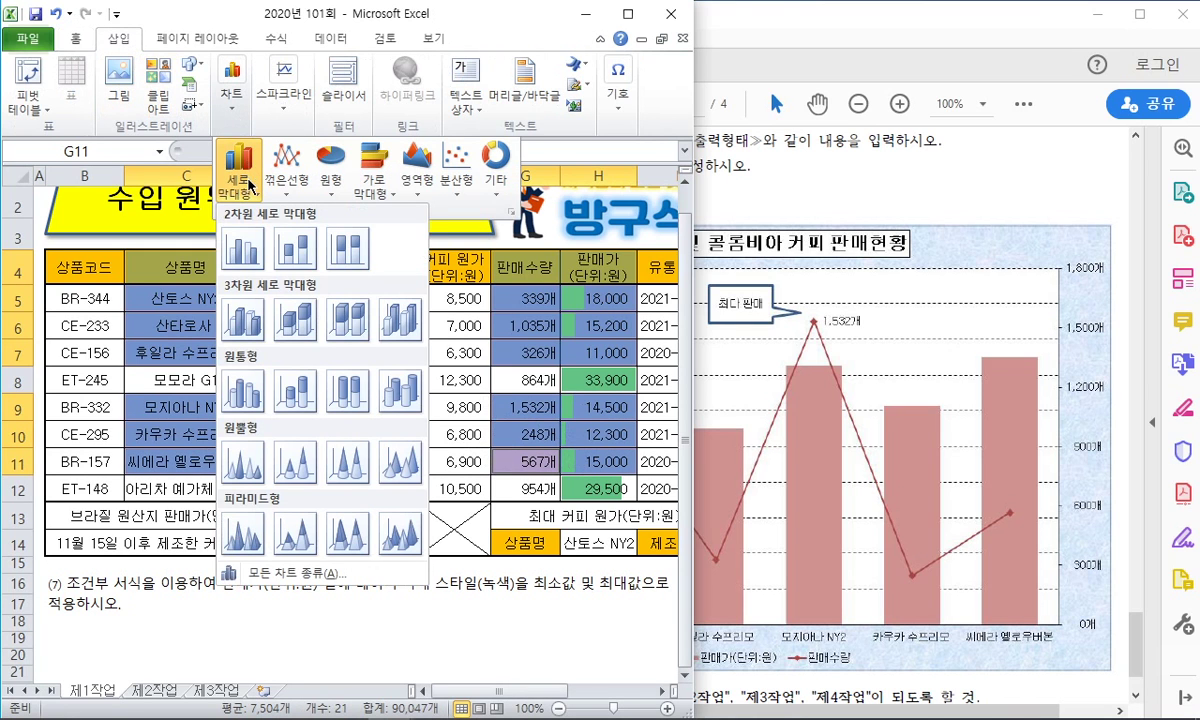
click(249, 258)
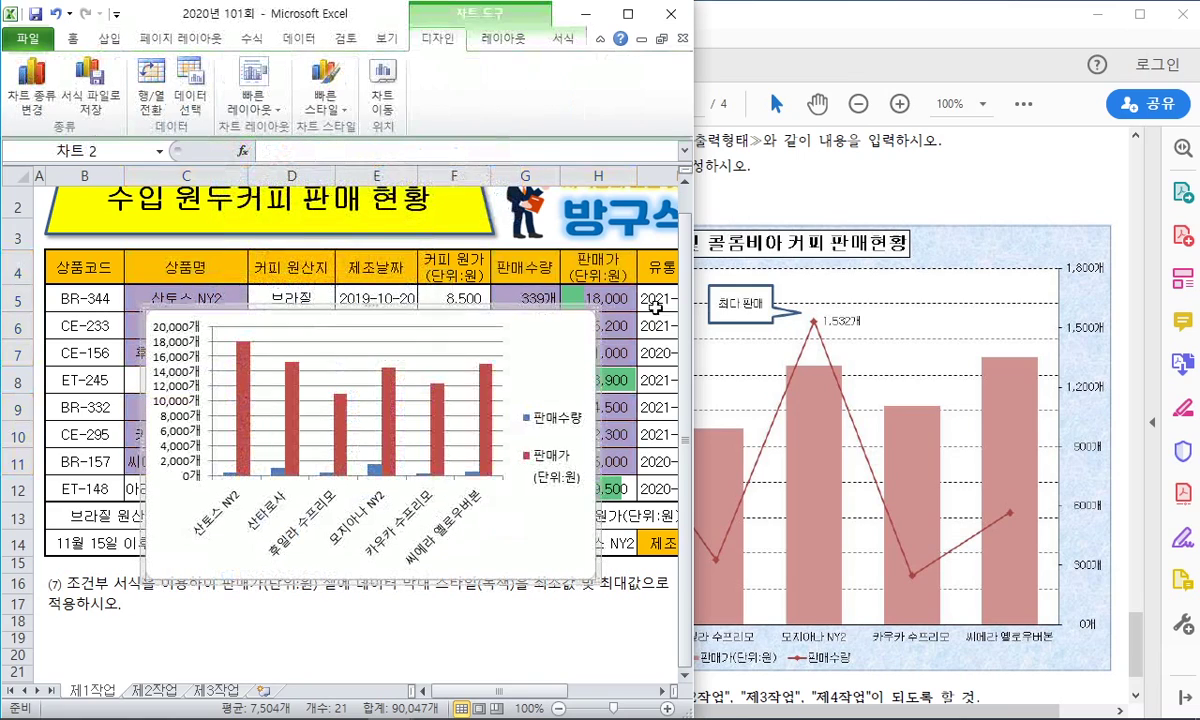
click(872, 217)
scroll(872, 216, up, 10)
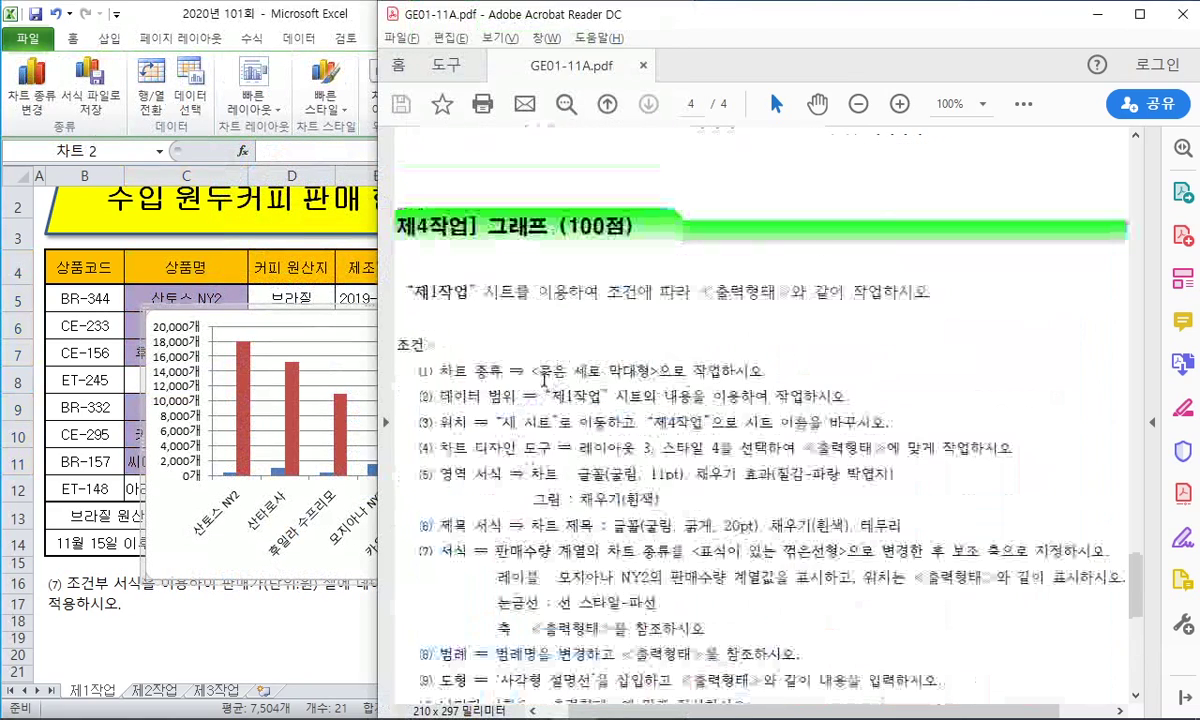
drag(543, 371, 765, 372)
click(575, 390)
click(327, 319)
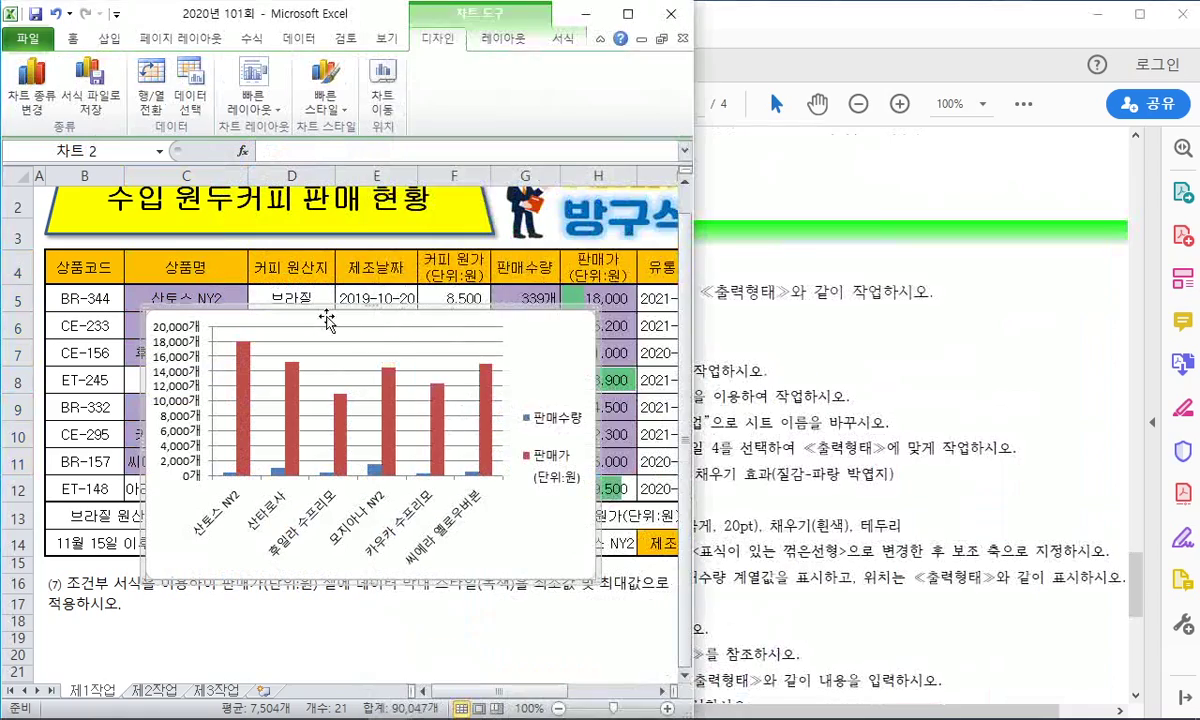
Step: Move the chart to a new sheet named 제4작업 and place that sheet after 제3작업
click(628, 14)
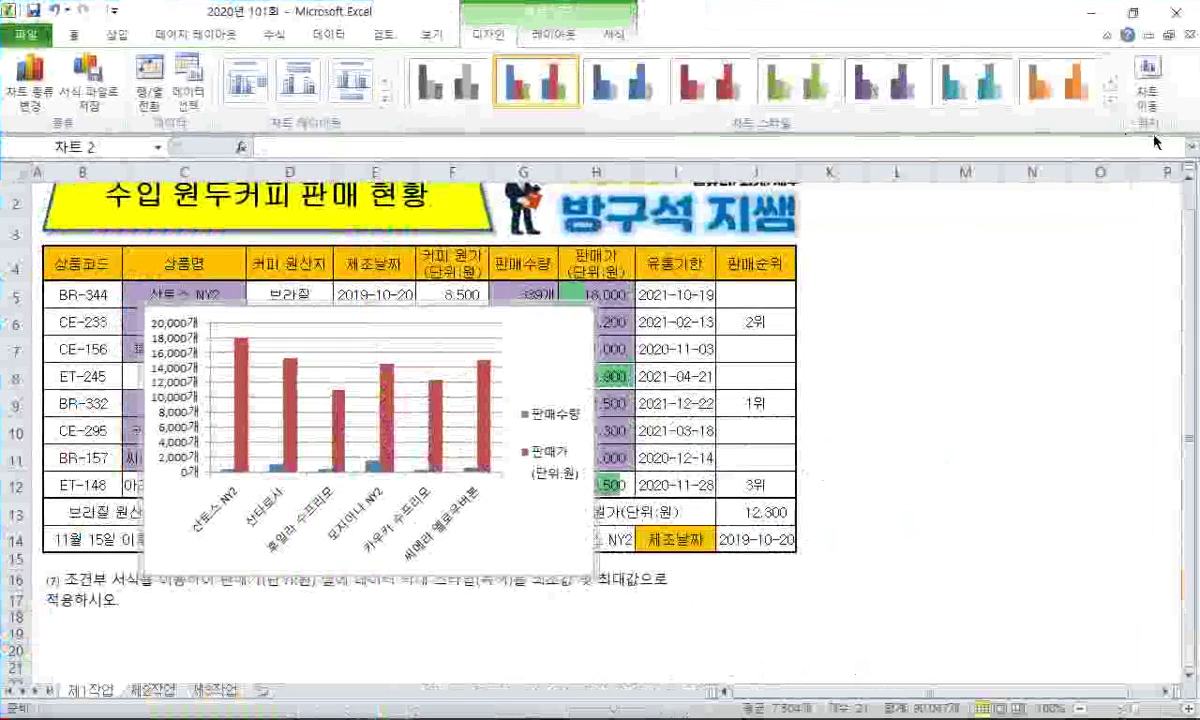
click(1148, 90)
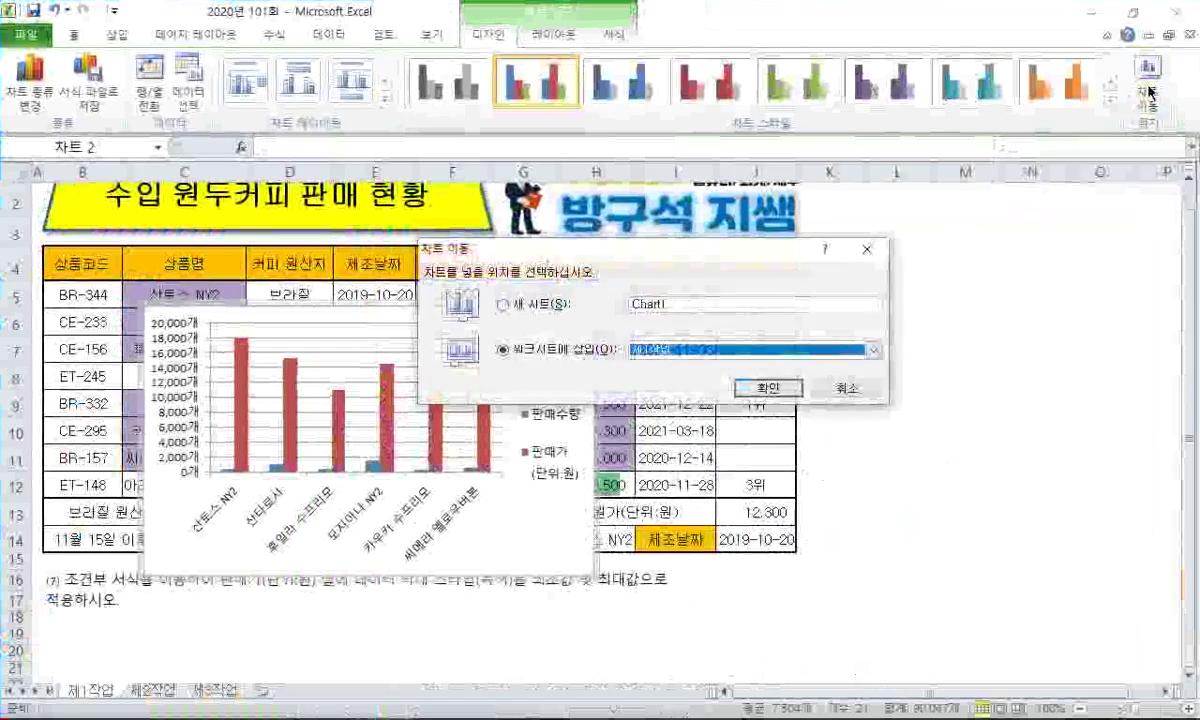
click(535, 305)
text(차)
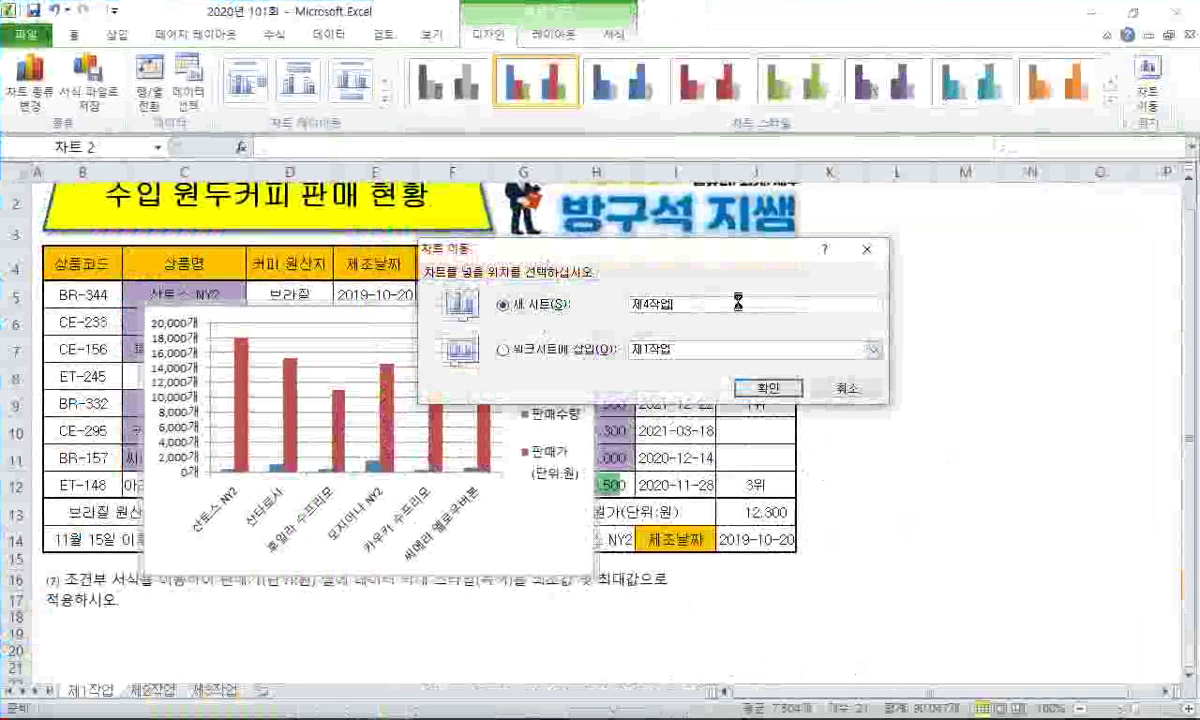
key(Return)
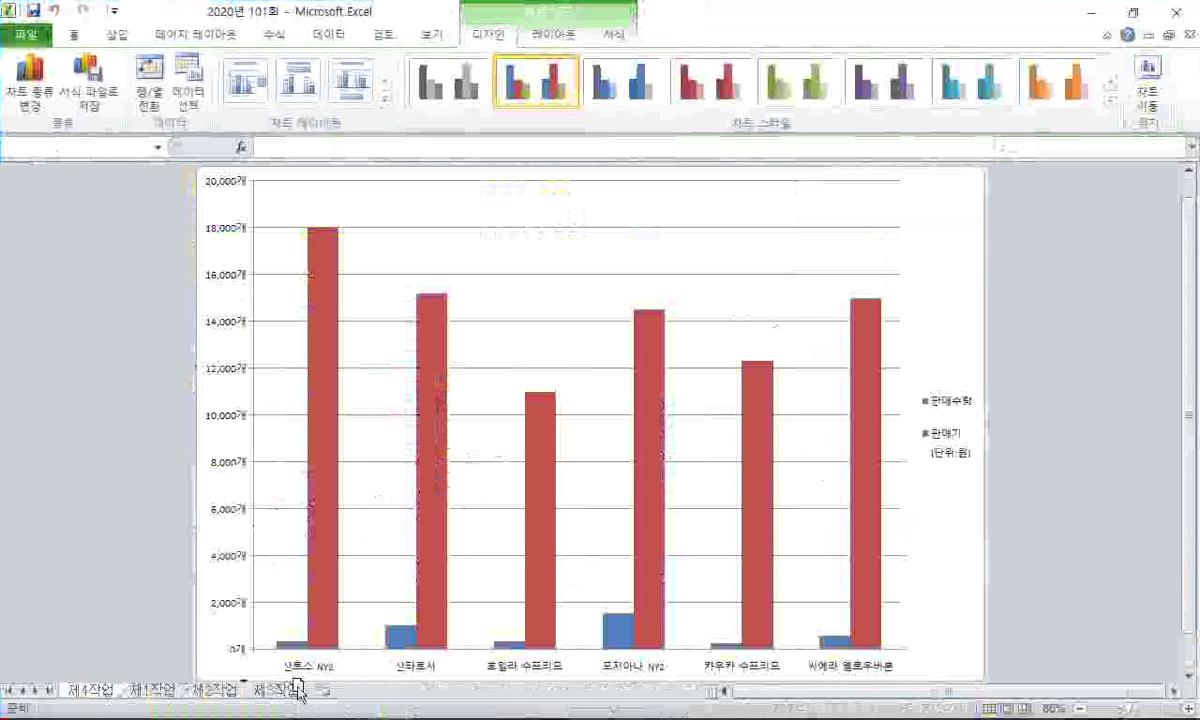
drag(298, 688, 320, 695)
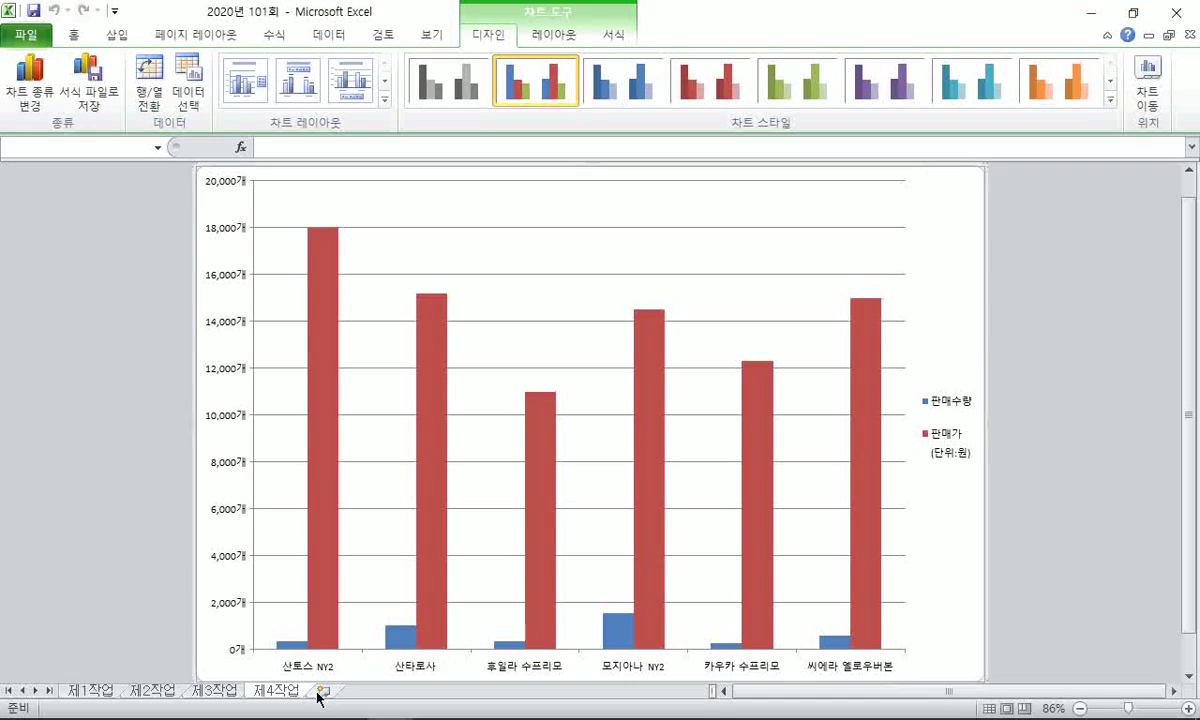
Step: Arrange the workbook beside the PDF and highlight the 레이아웃 3, 스타일 4 requirement in condition (4)
click(1133, 13)
drag(492, 510, 611, 710)
click(761, 385)
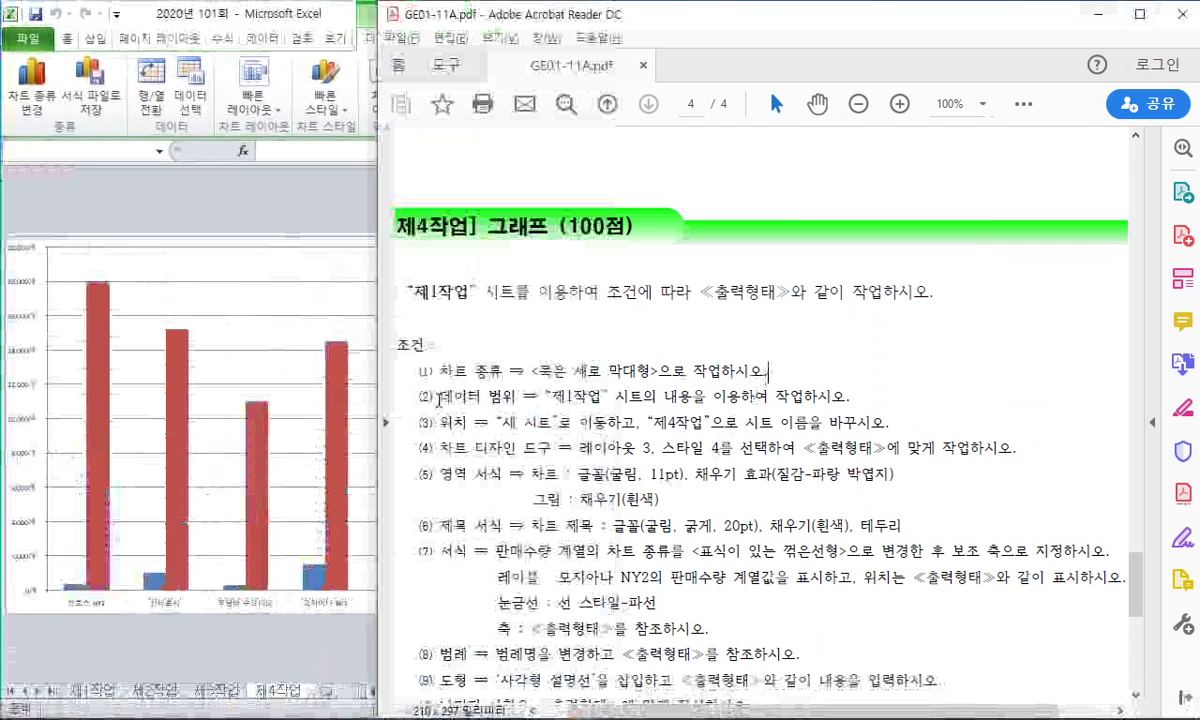
drag(369, 397, 536, 396)
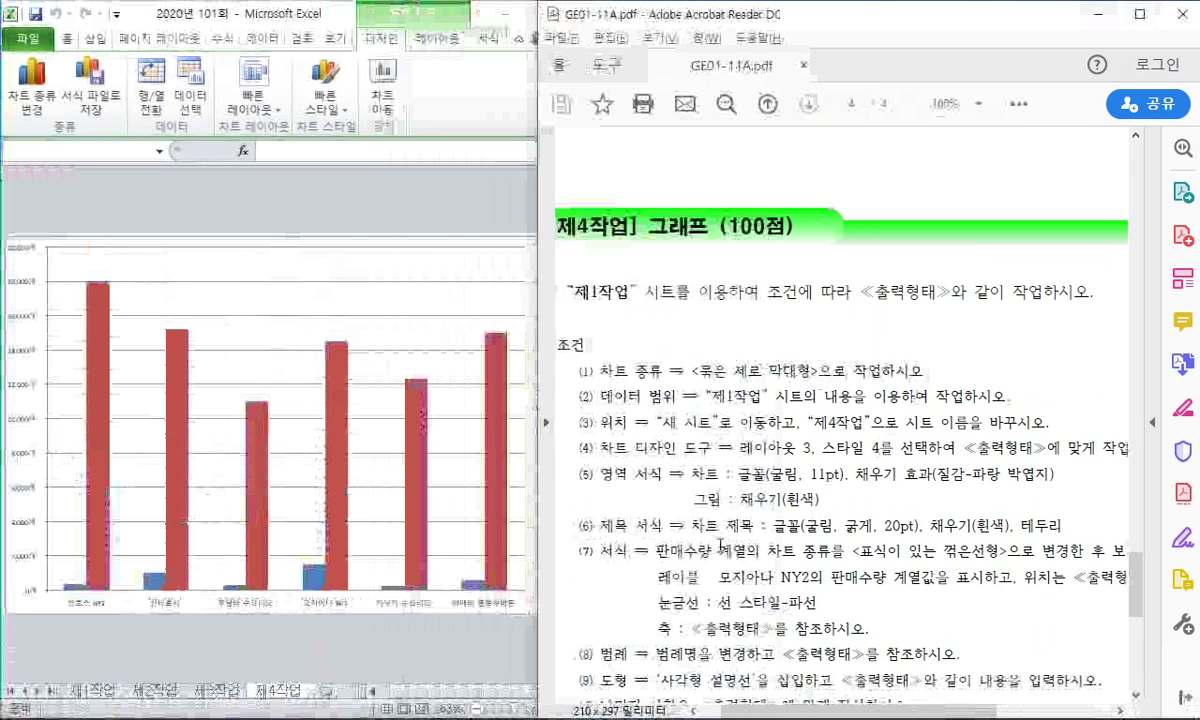
mouse_move(817, 711)
mouse_down()
mouse_move(840, 712)
mouse_move(828, 712)
mouse_up()
click(648, 451)
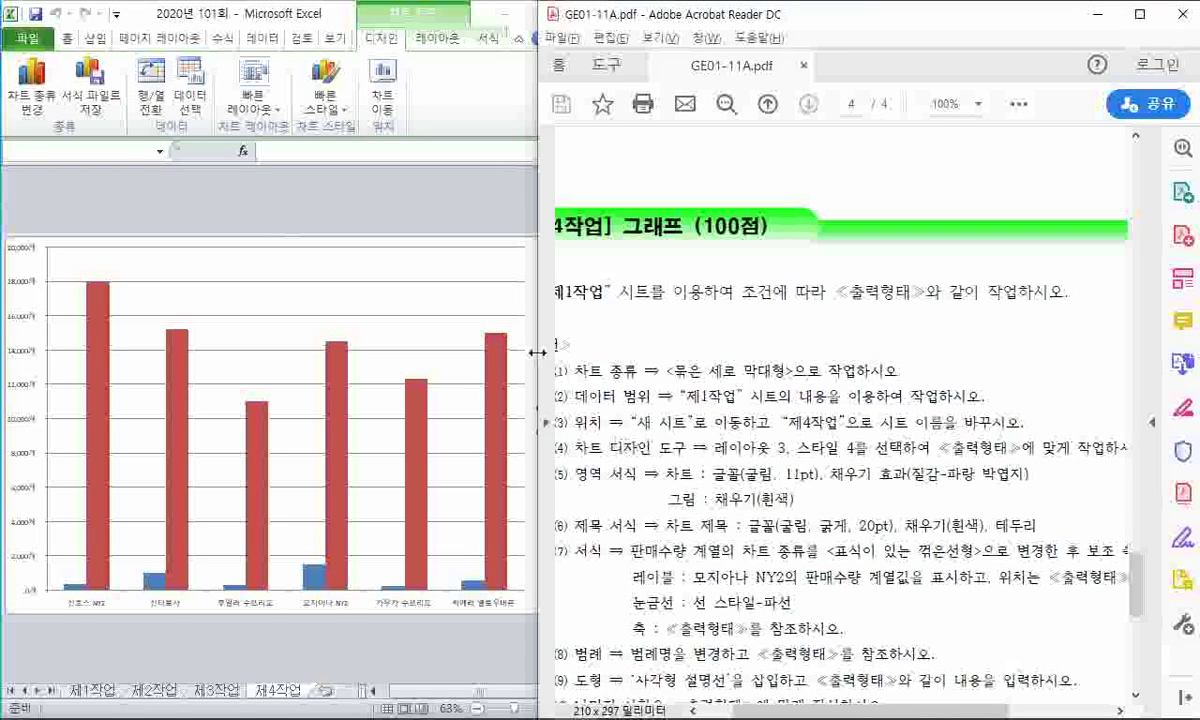
drag(716, 448, 866, 447)
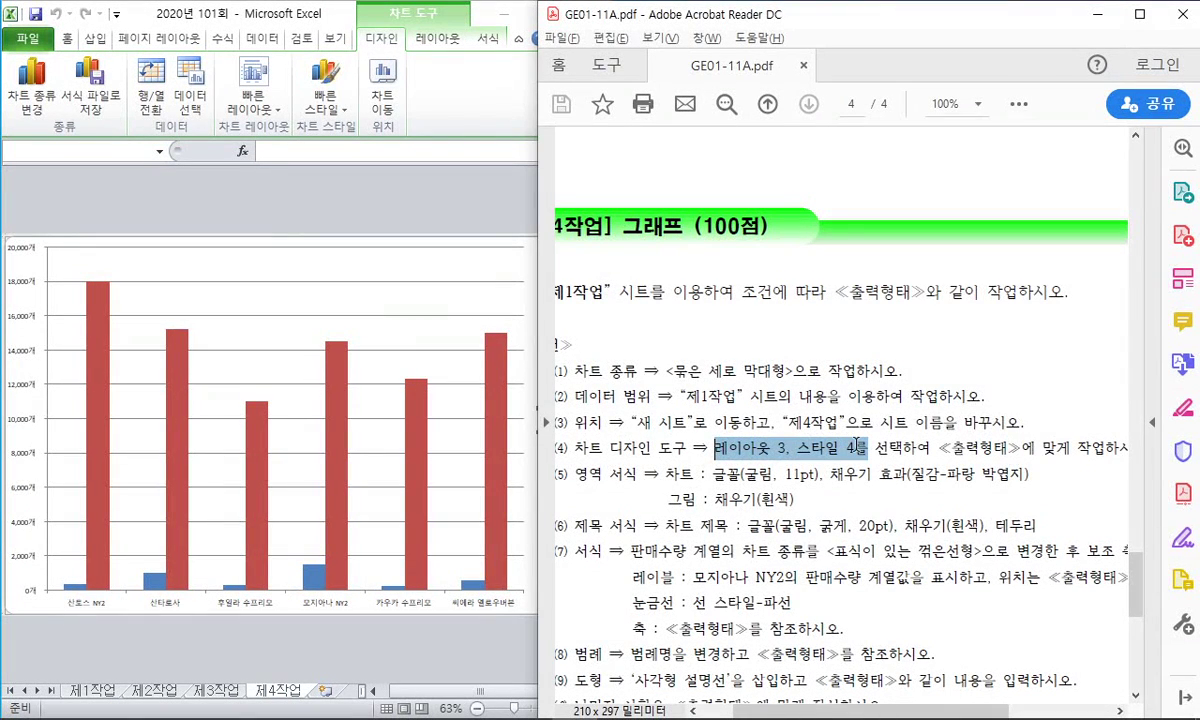
click(390, 253)
click(479, 203)
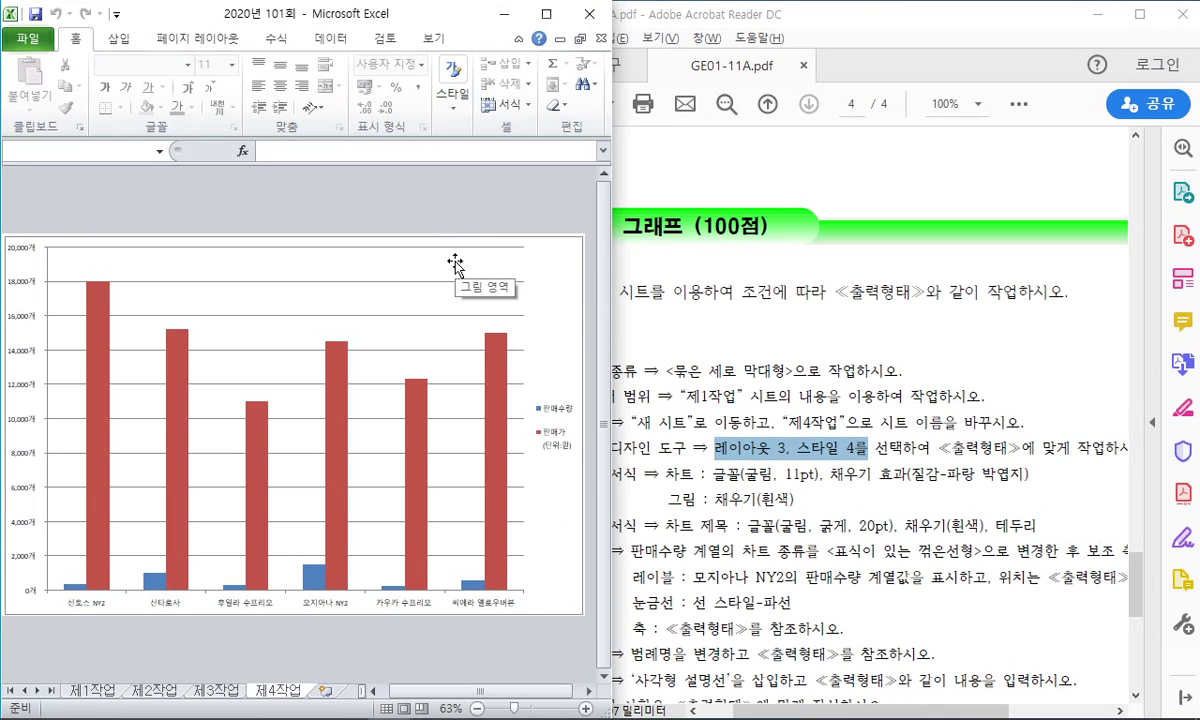
mouse_move(578, 241)
mouse_down()
mouse_move(64, 212)
mouse_move(270, 615)
mouse_move(528, 305)
mouse_up()
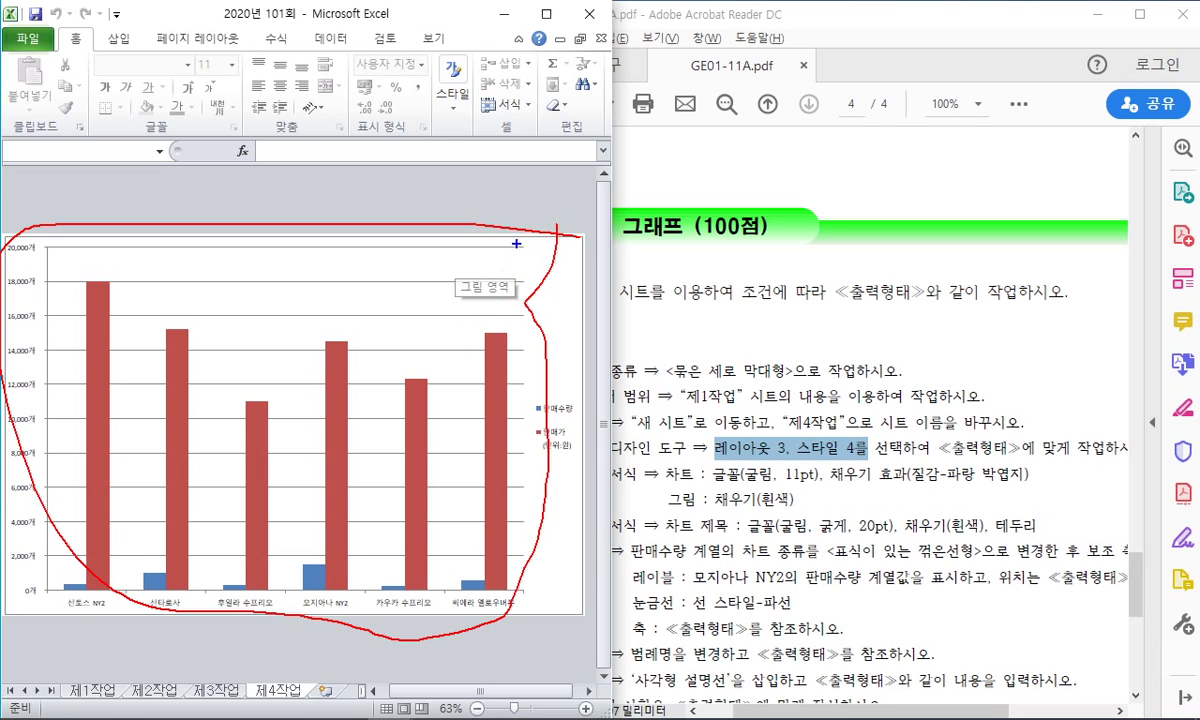
drag(522, 248, 71, 247)
mouse_move(30, 333)
mouse_down()
mouse_move(52, 598)
mouse_move(464, 590)
mouse_move(510, 363)
mouse_up()
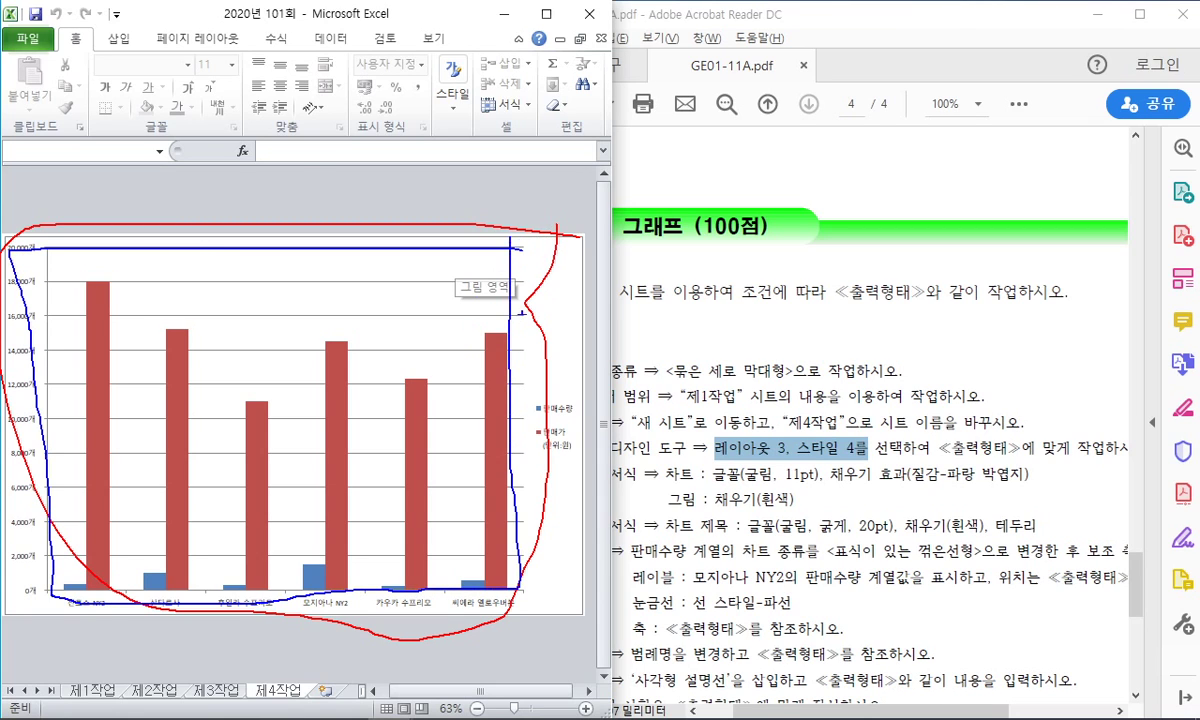
key(Escape)
Step: Select the whole chart area and examine the chart layout, format and design commands with the window widened and resized beside the PDF
click(552, 259)
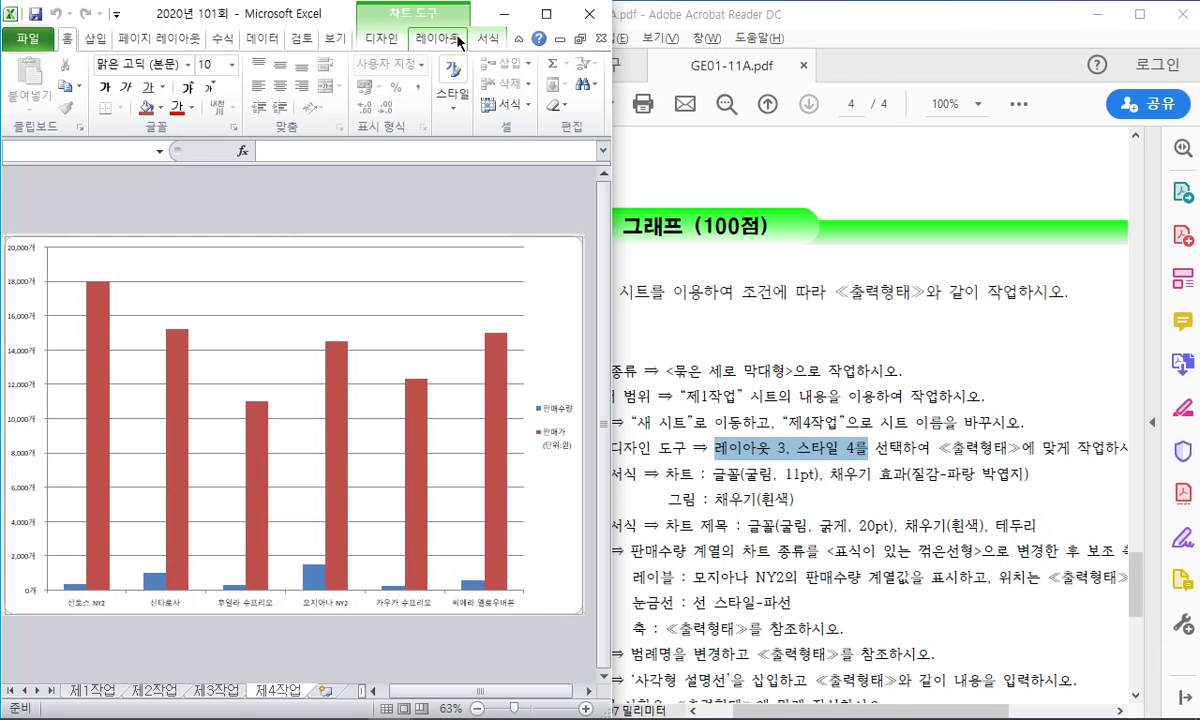
drag(611, 638, 689, 638)
click(498, 36)
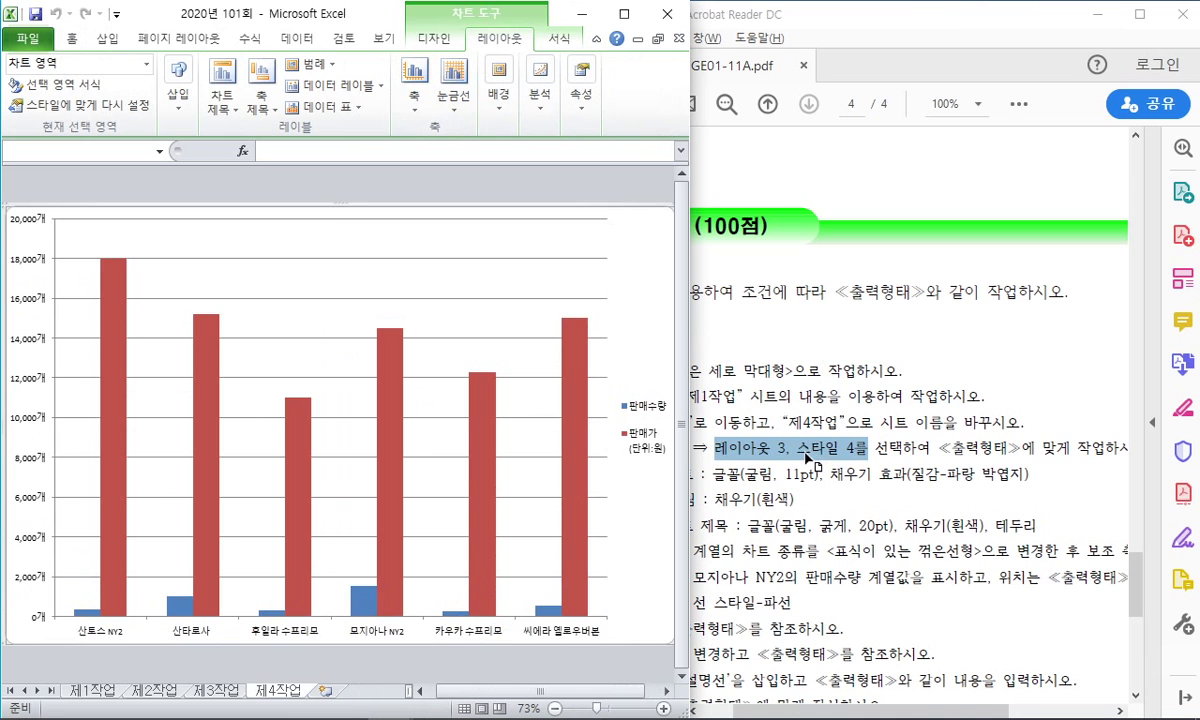
click(624, 14)
click(615, 37)
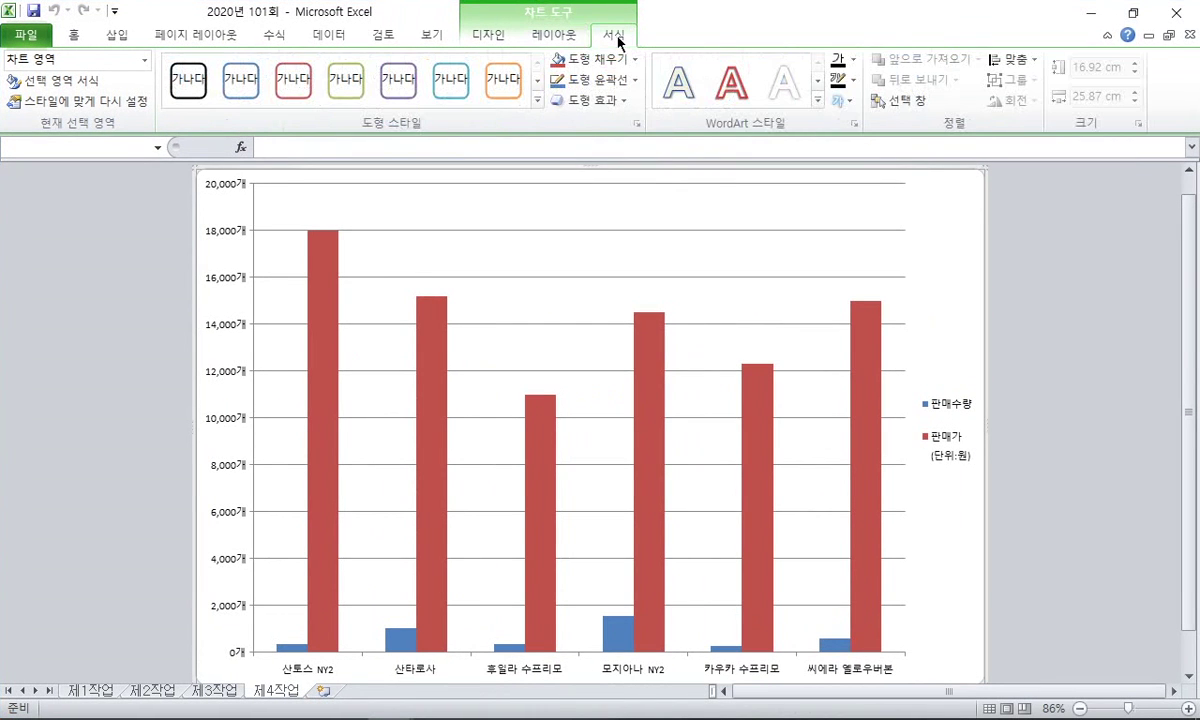
click(557, 36)
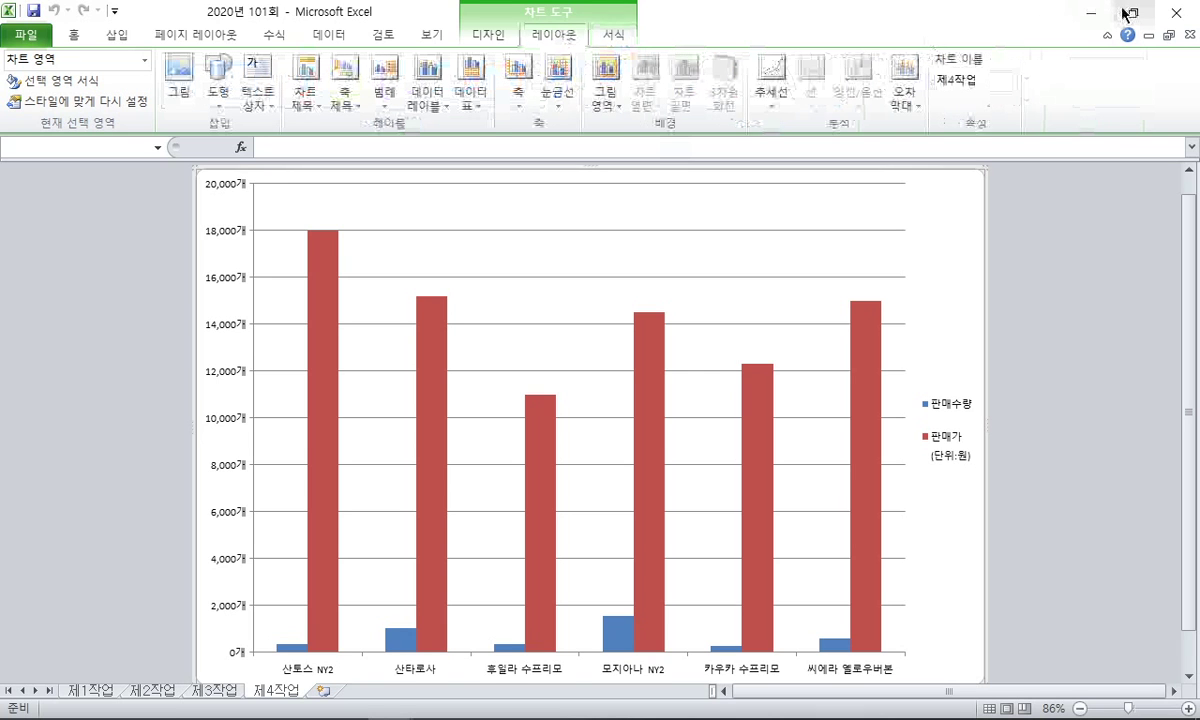
click(507, 38)
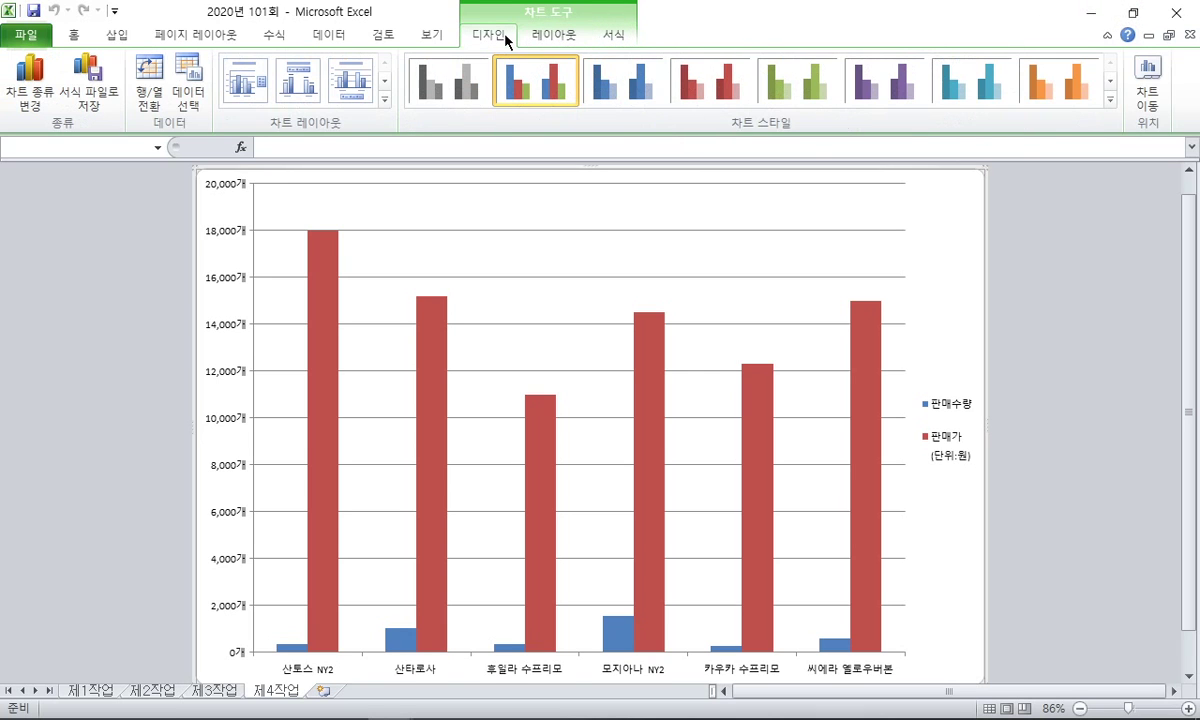
click(1133, 13)
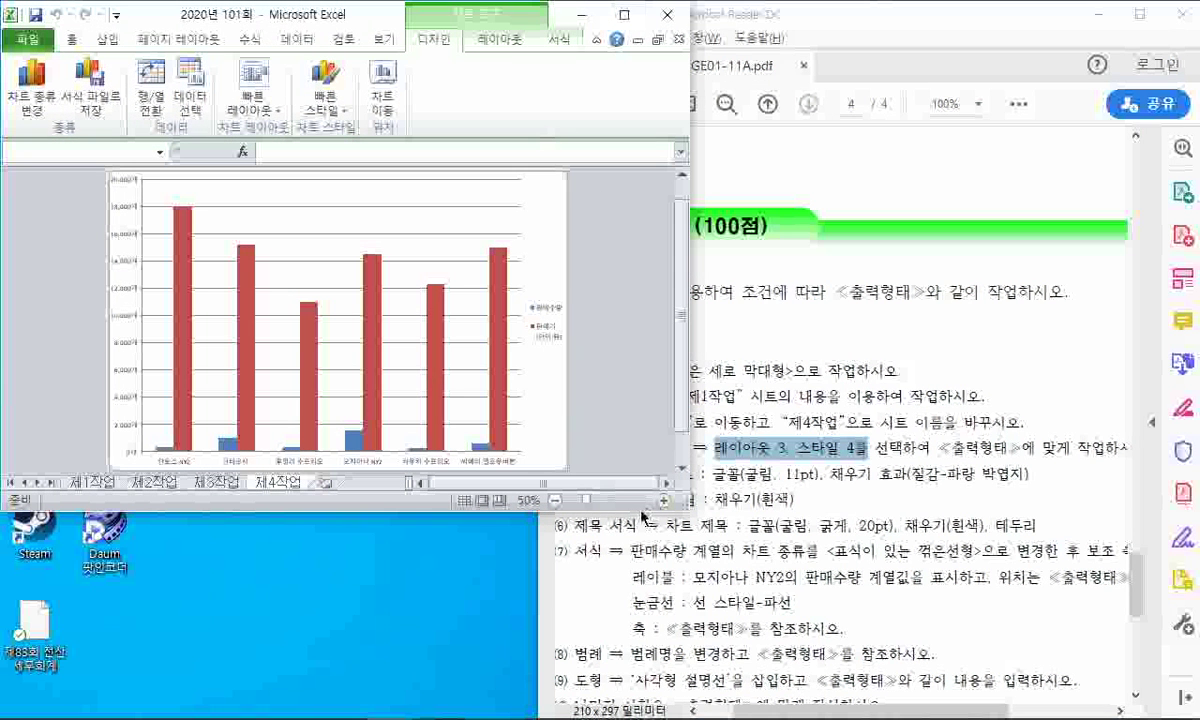
drag(641, 513, 641, 706)
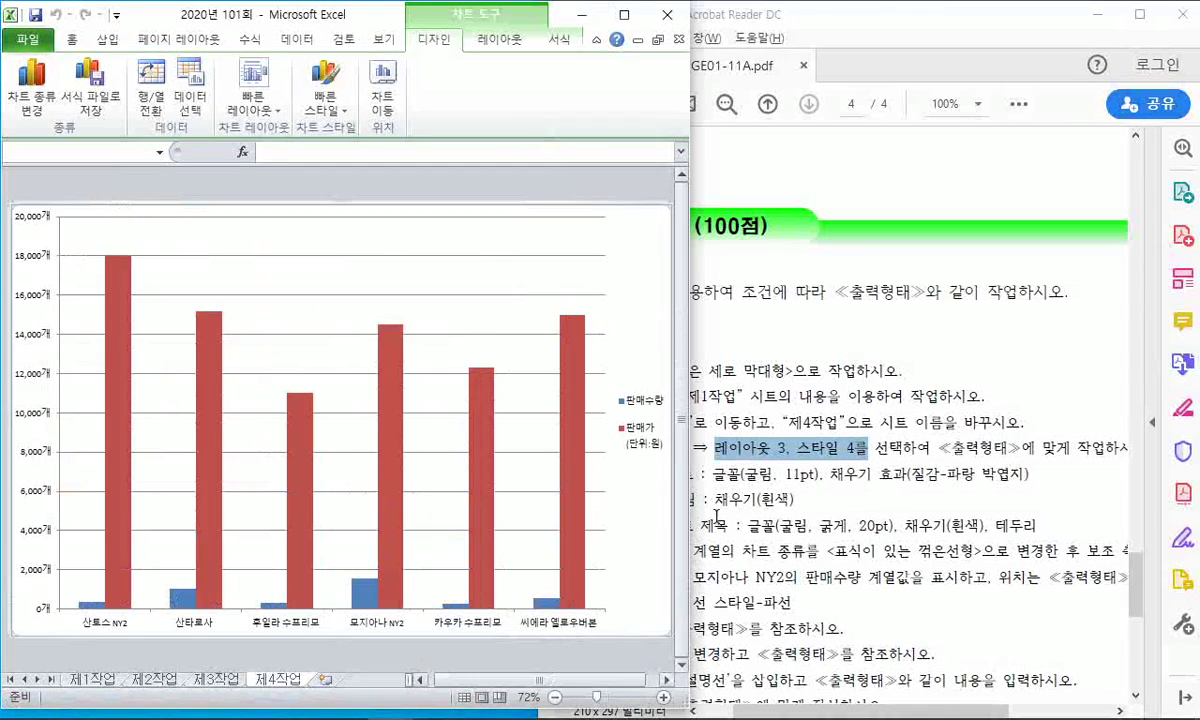
Step: Apply chart layout 3 (레이아웃 3) and chart style 4 (스타일 4) to the 제4작업 chart
click(253, 97)
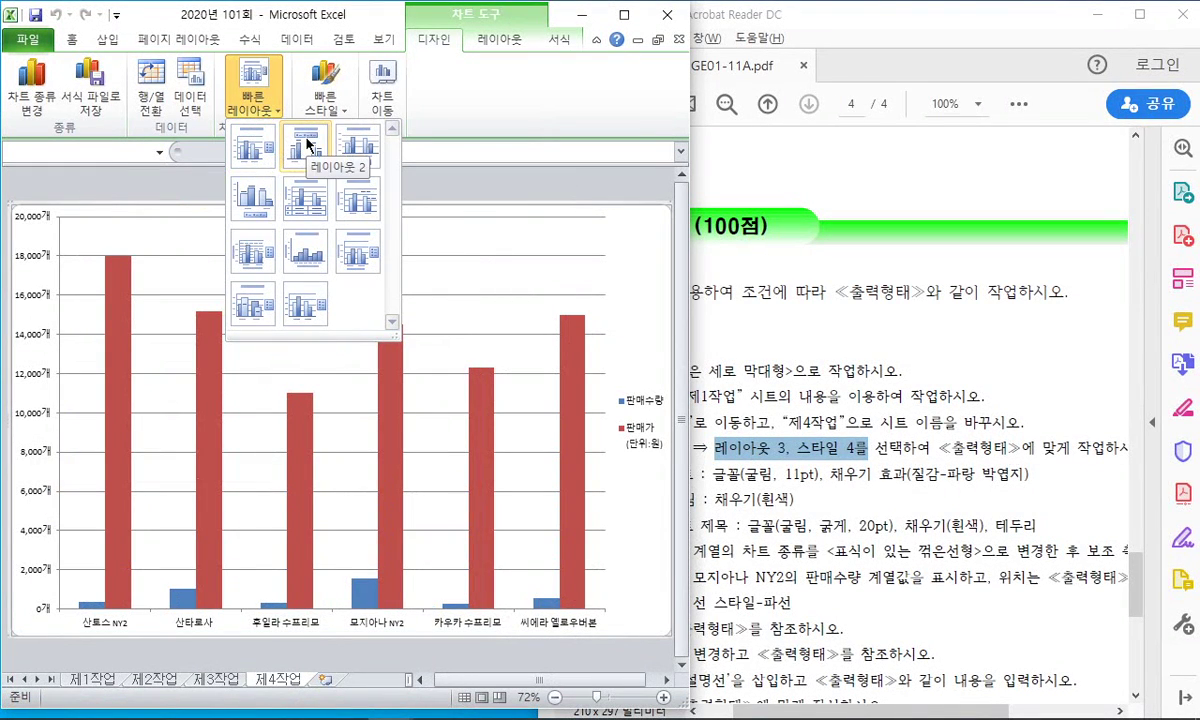
click(343, 146)
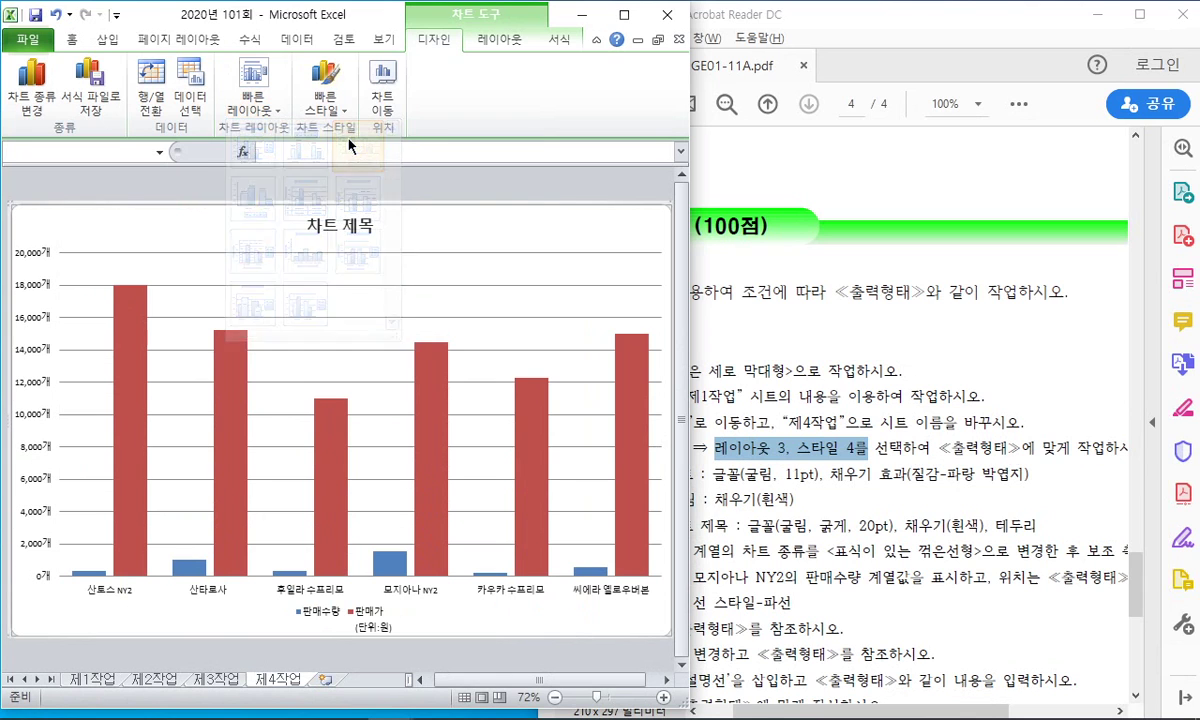
click(329, 112)
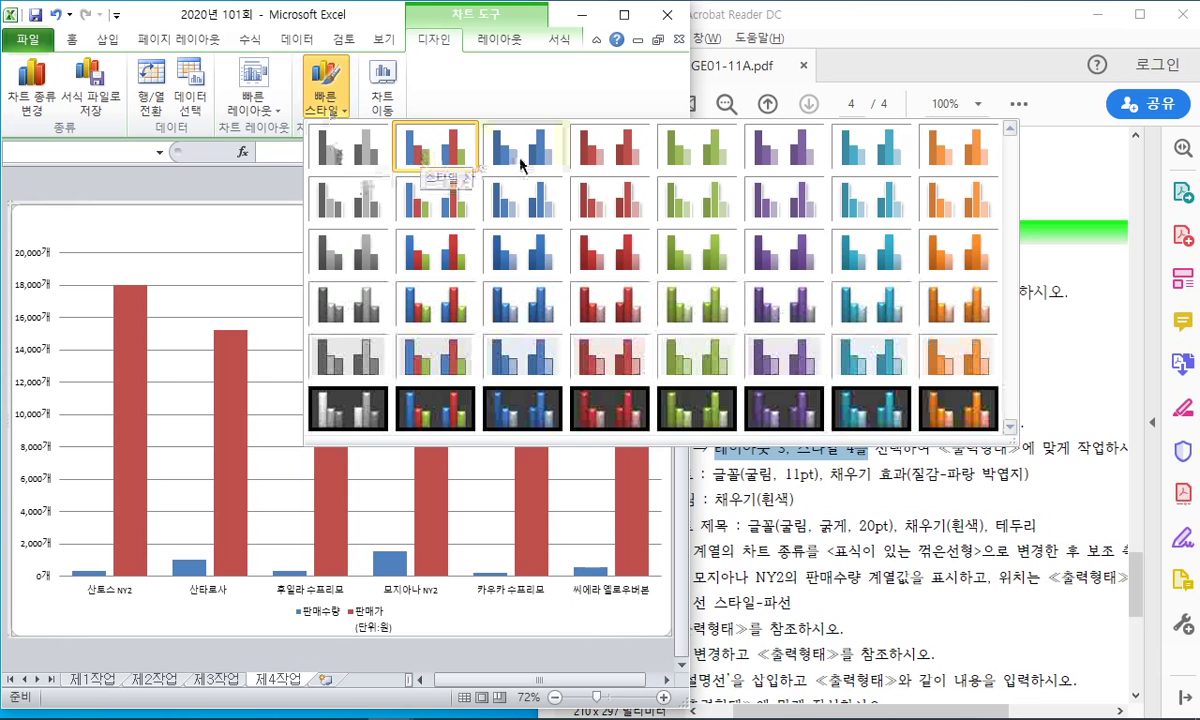
click(612, 150)
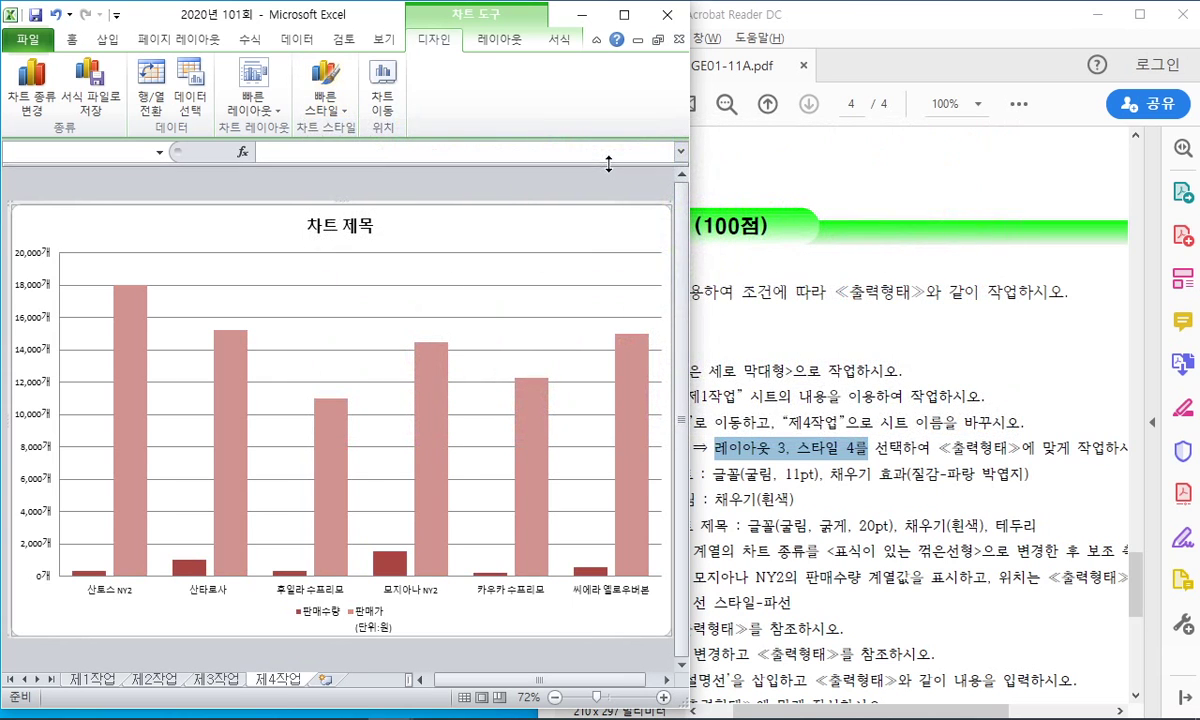
Step: Highlight the chart font and texture fill requirement in condition (5) of the PDF
click(992, 410)
scroll(802, 438, down, 1)
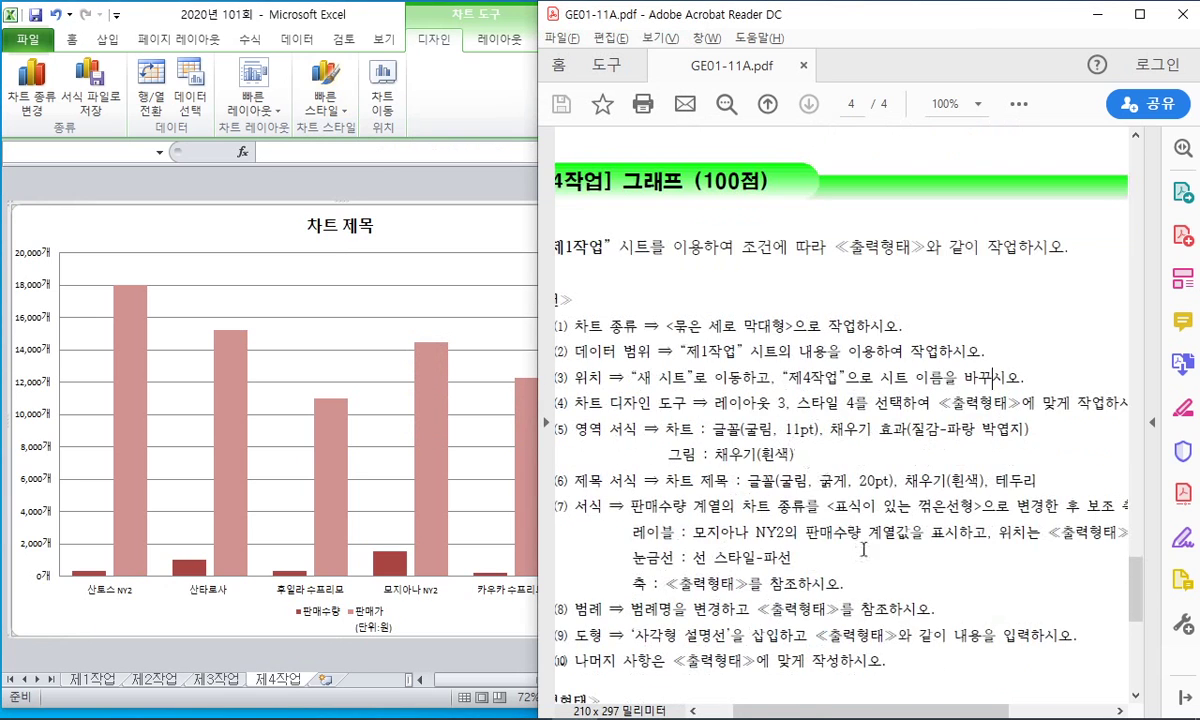
mouse_move(815, 708)
mouse_down()
mouse_move(884, 708)
mouse_move(815, 708)
mouse_up()
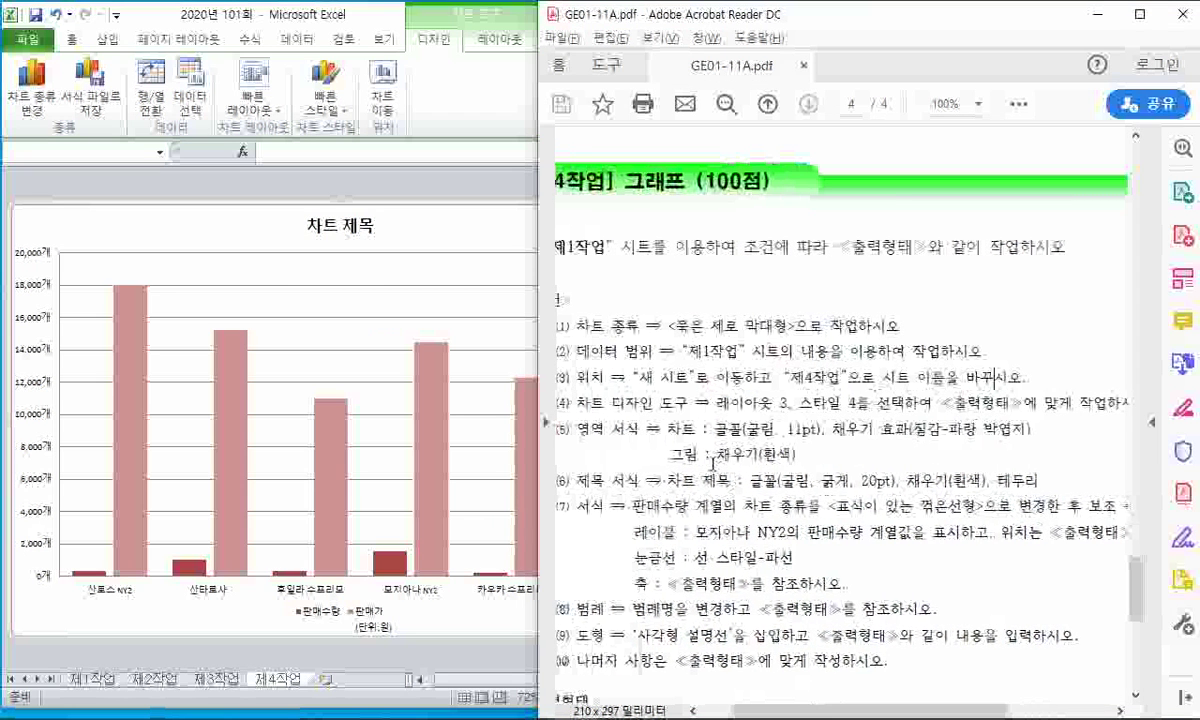
drag(670, 431, 1040, 431)
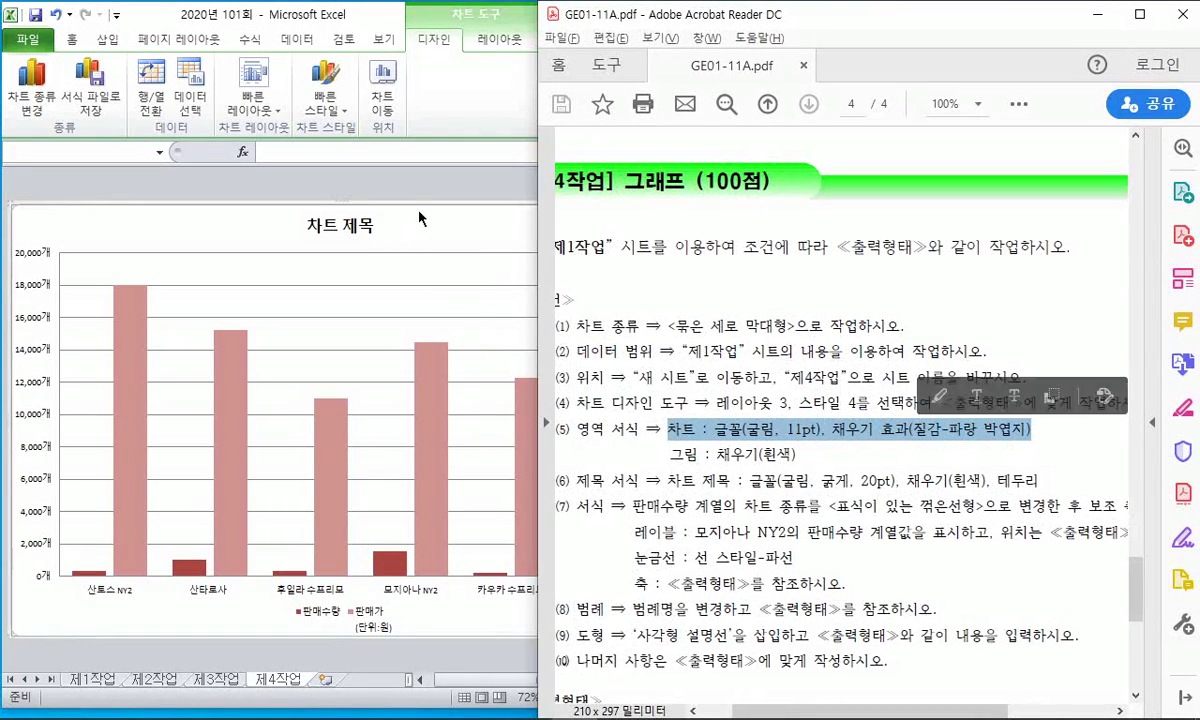
Step: Set the font of the whole chart area to 굴림 at 11 pt
click(392, 196)
click(71, 39)
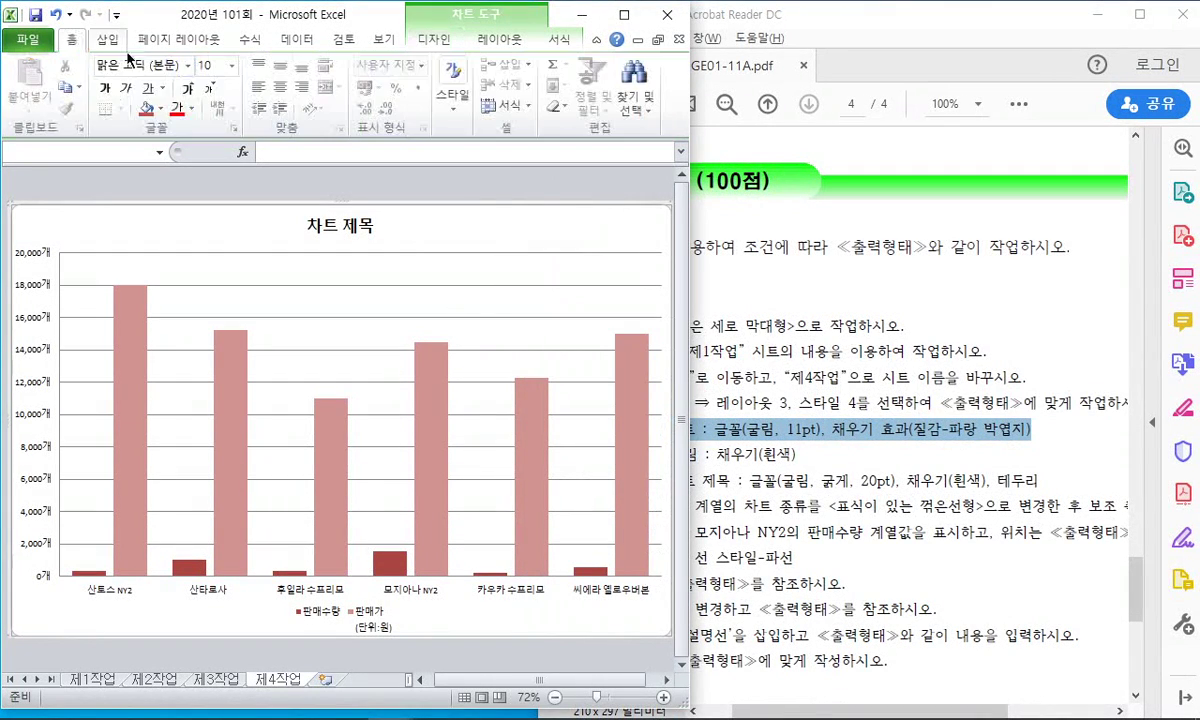
click(189, 66)
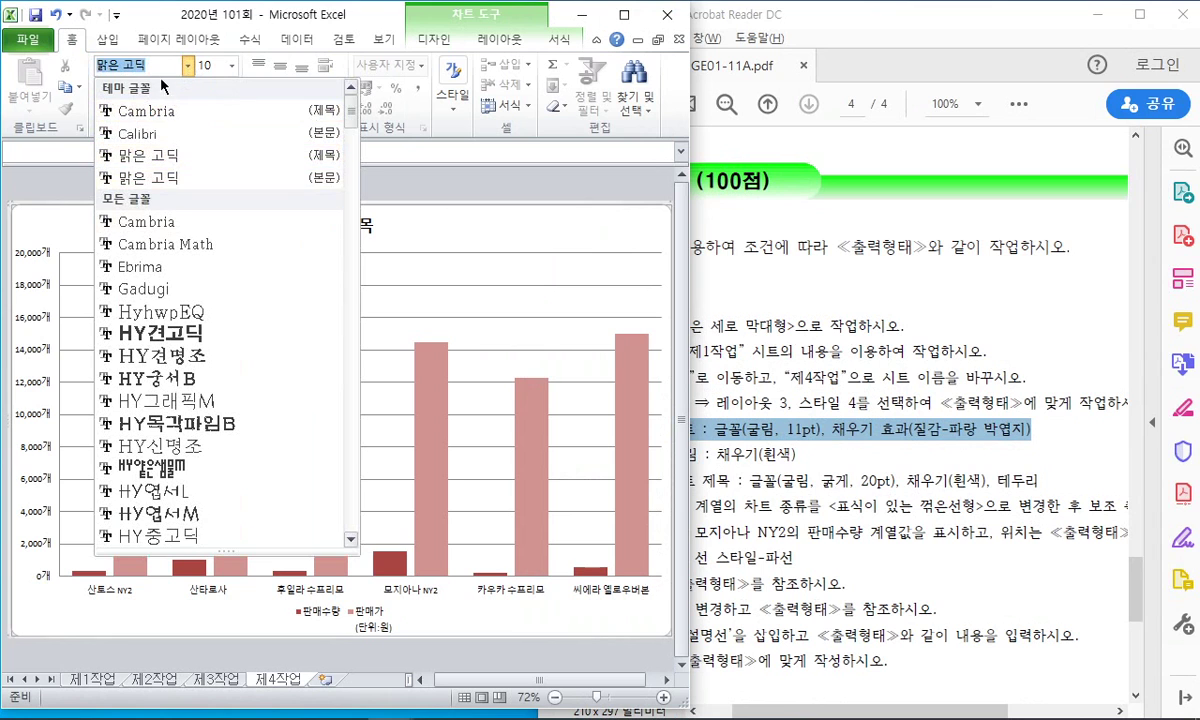
text(굴림)
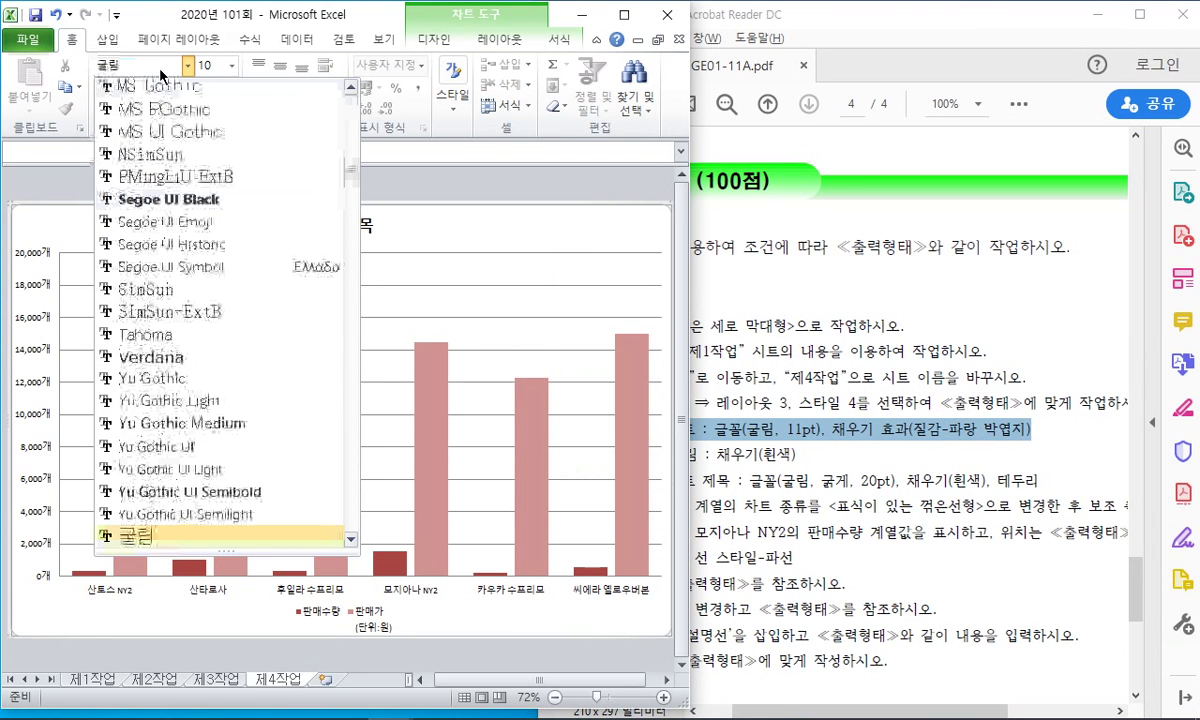
key(Return)
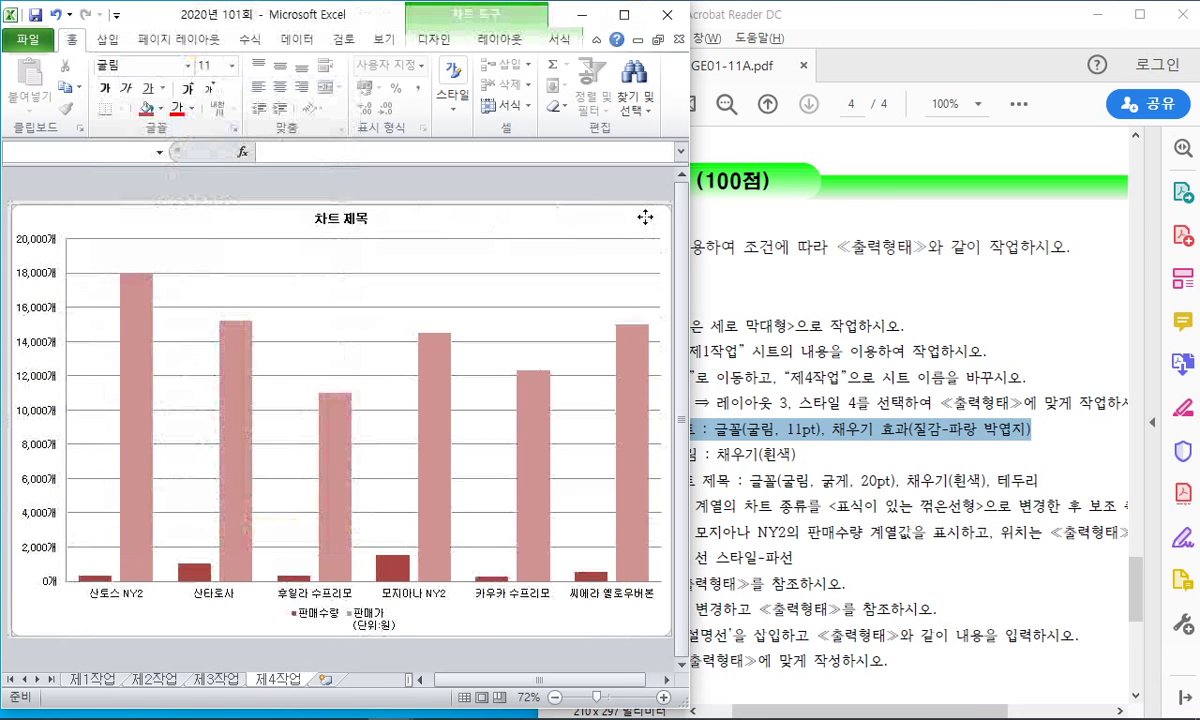
Step: Fill the chart area with the 파랑 박엽지 texture
right_click(606, 198)
click(656, 522)
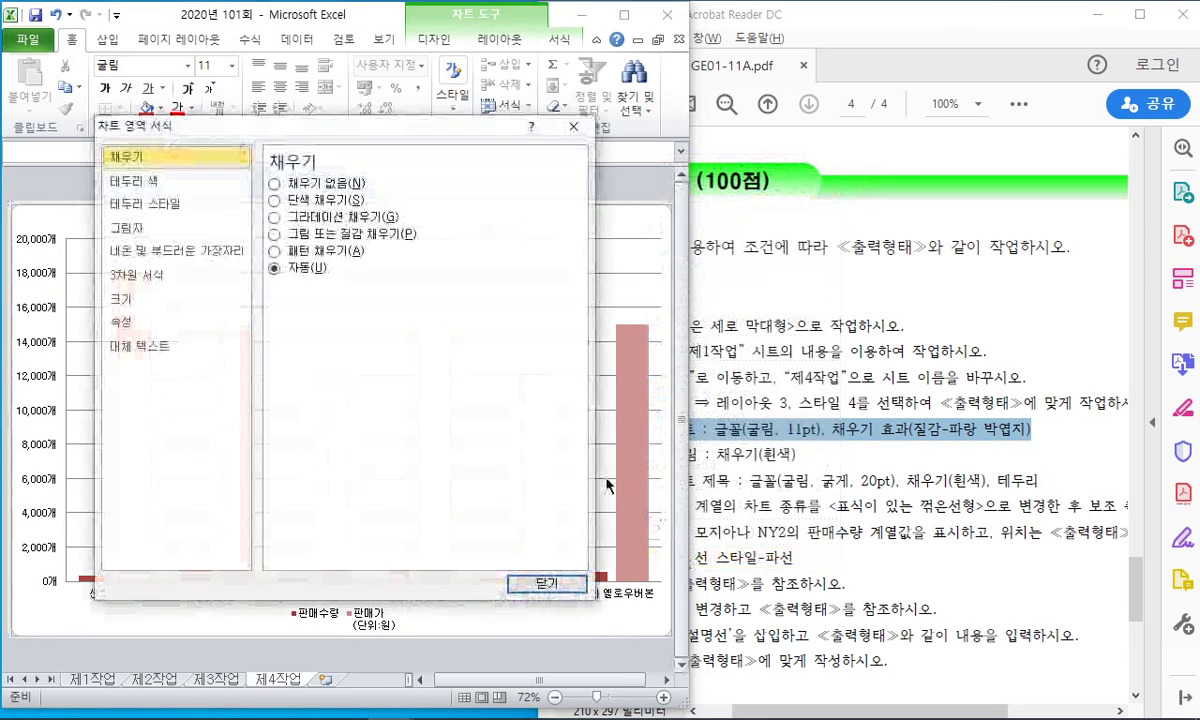
click(300, 233)
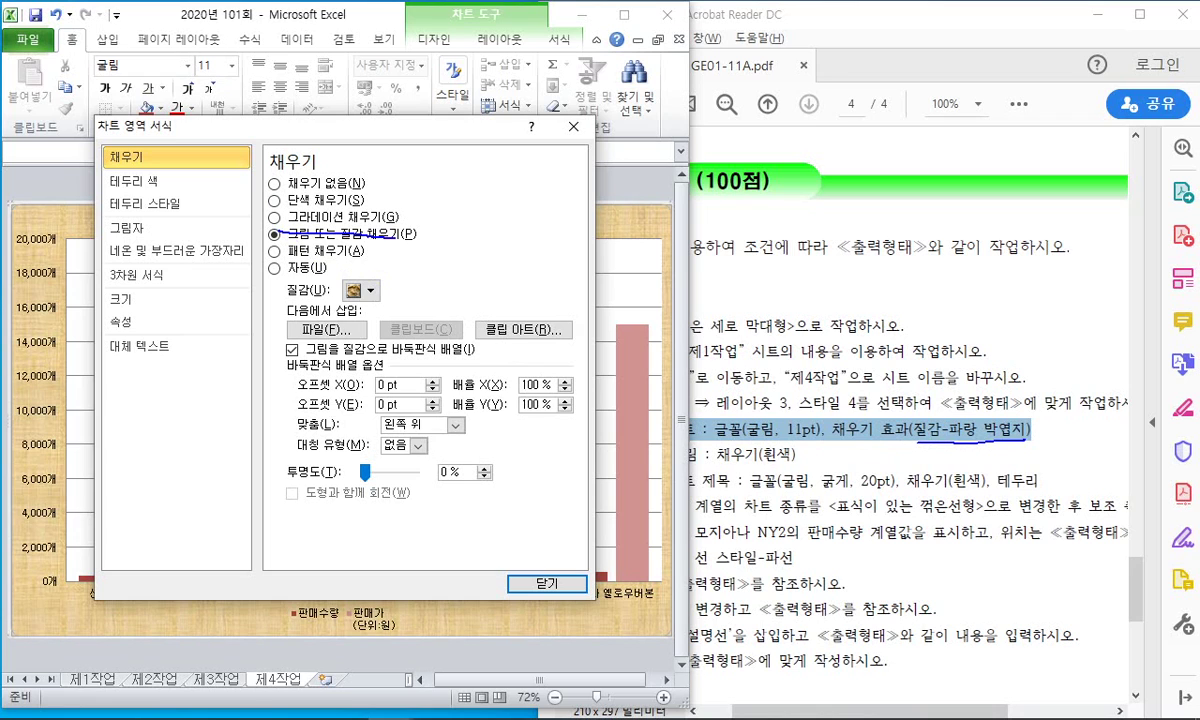
click(365, 290)
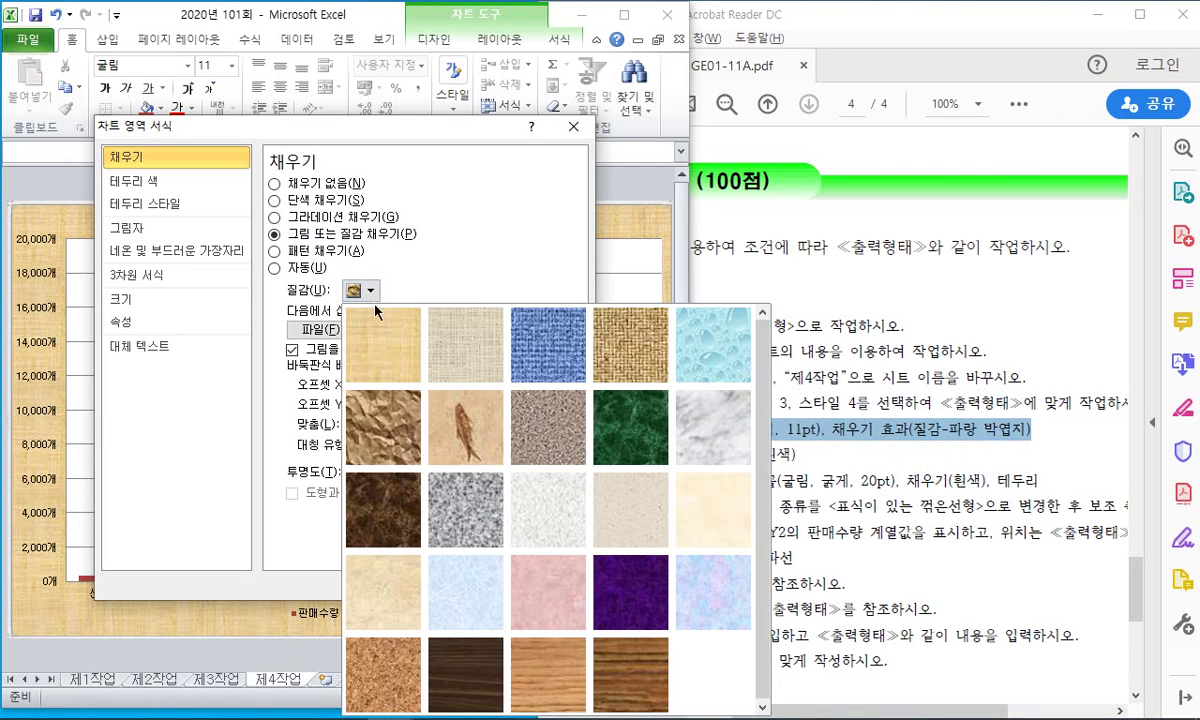
click(487, 590)
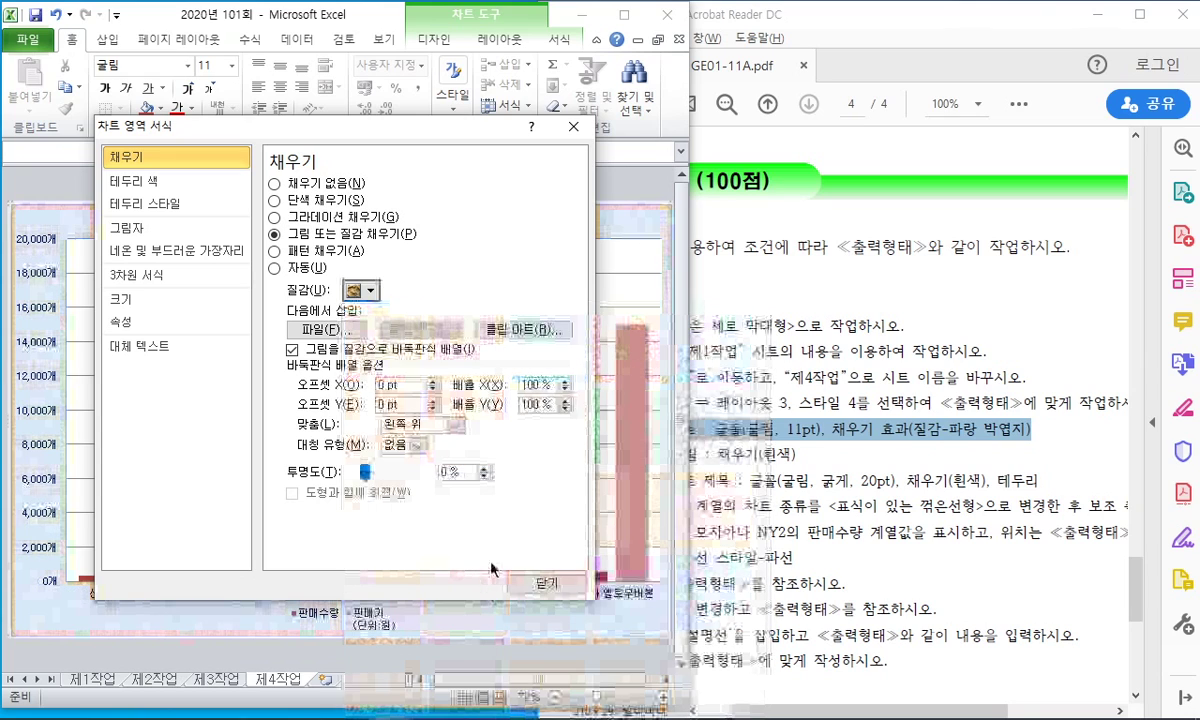
click(537, 552)
Step: Highlight the plot area requirement 그림 : 채우기(흰색) in condition (5) of the PDF
click(862, 455)
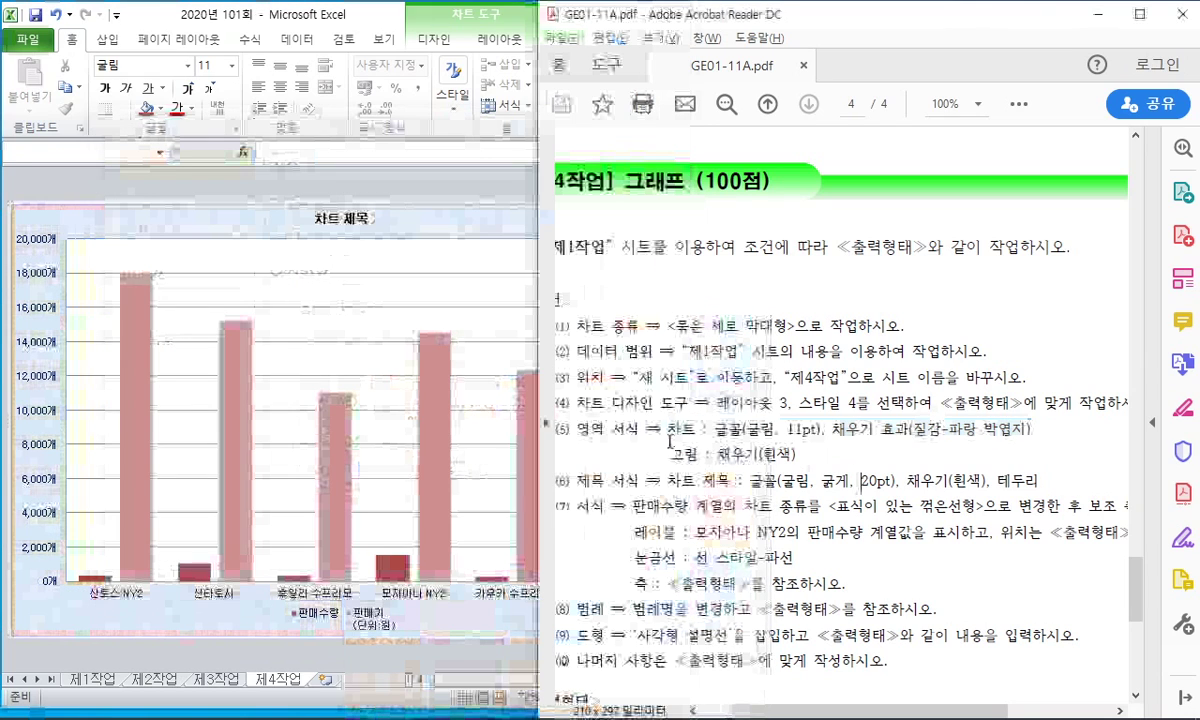
drag(671, 430, 1034, 431)
click(960, 448)
drag(673, 454, 804, 453)
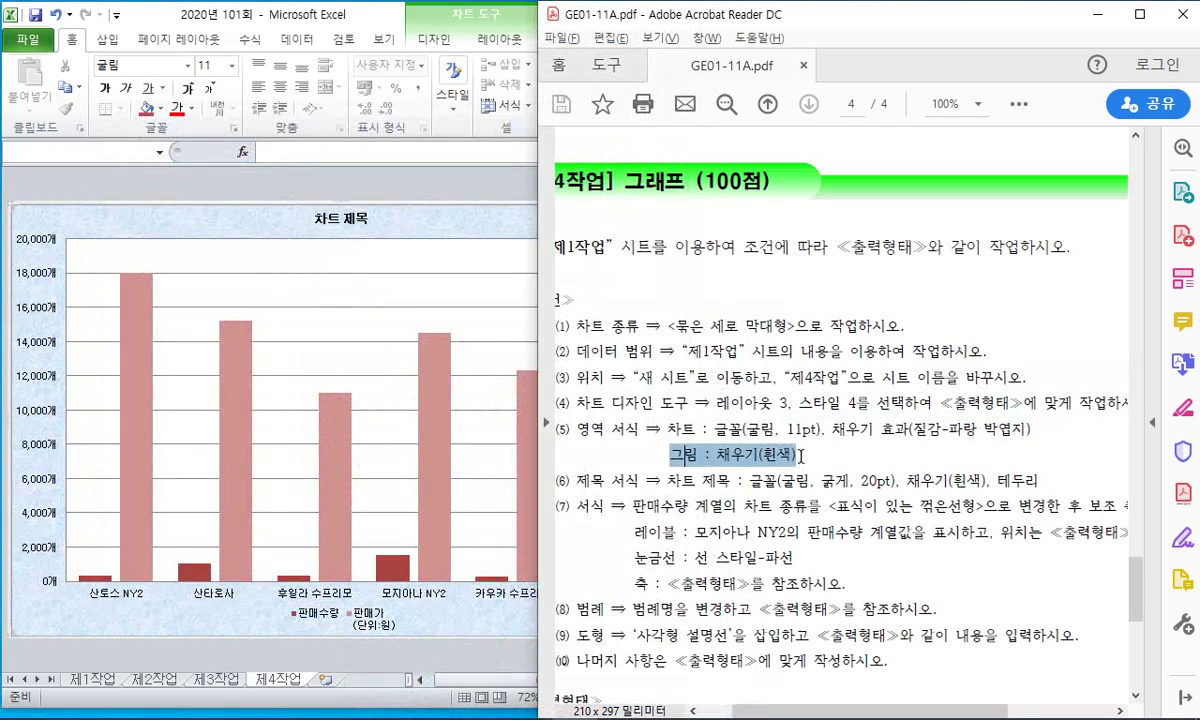
Step: Give the chart's plot area a solid white fill
click(416, 282)
click(415, 263)
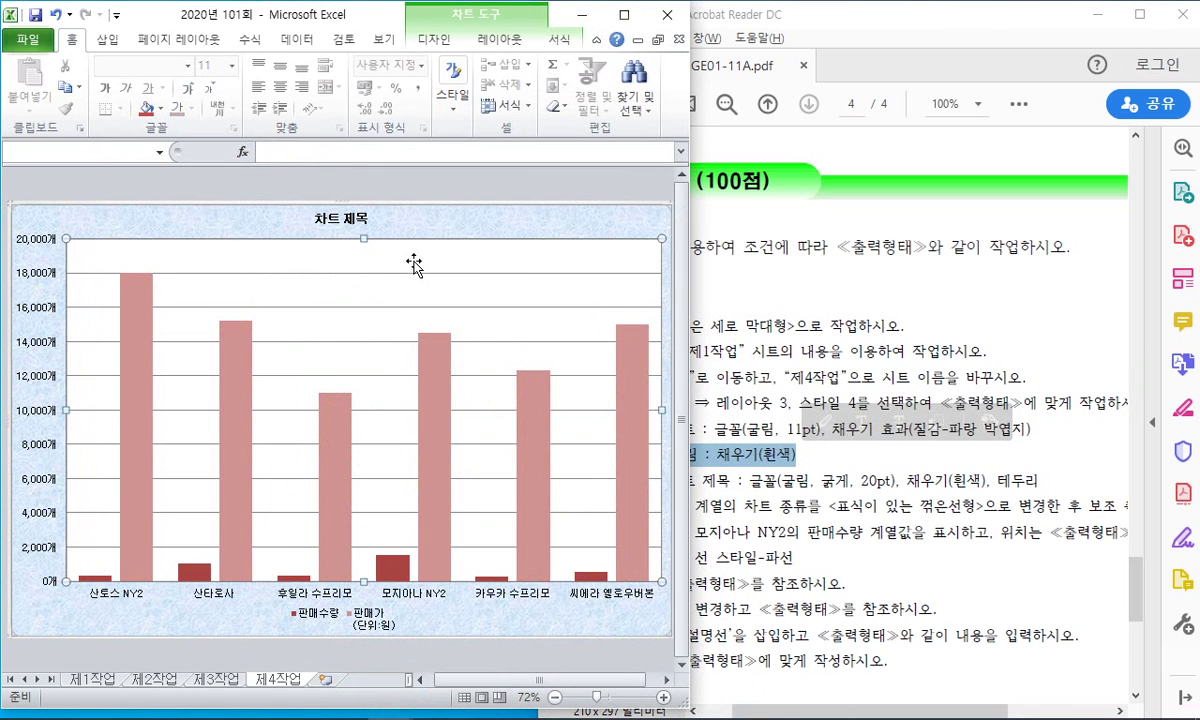
right_click(414, 263)
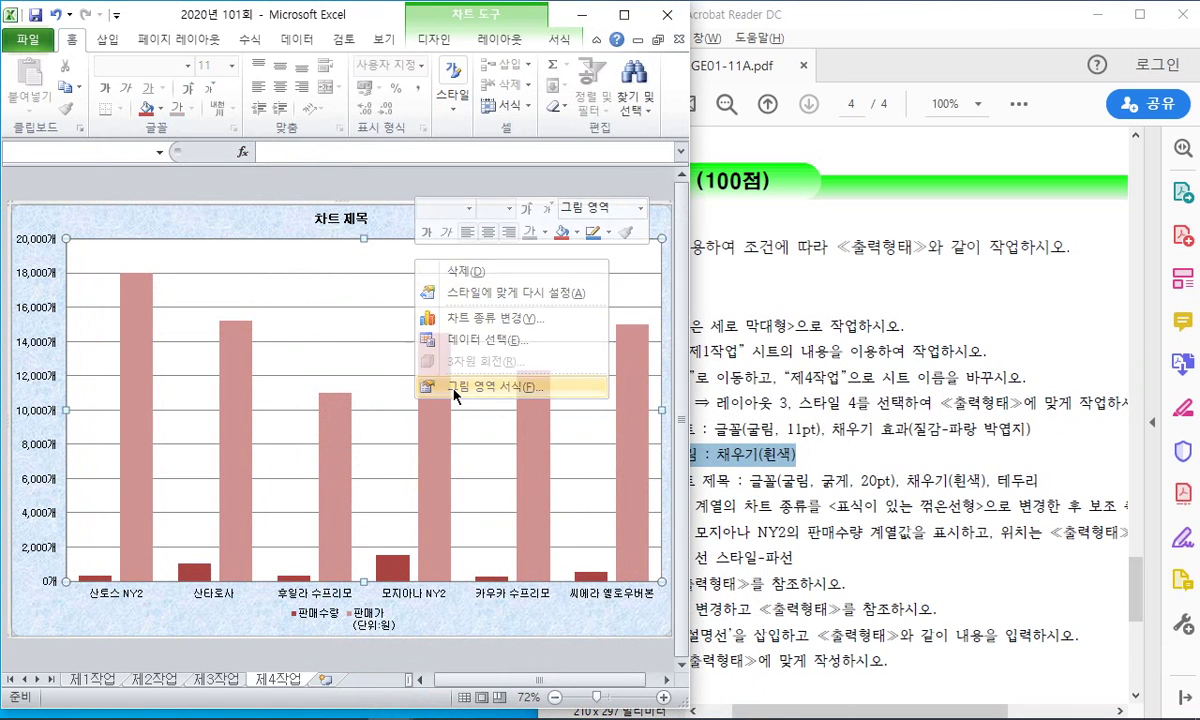
click(430, 378)
click(332, 202)
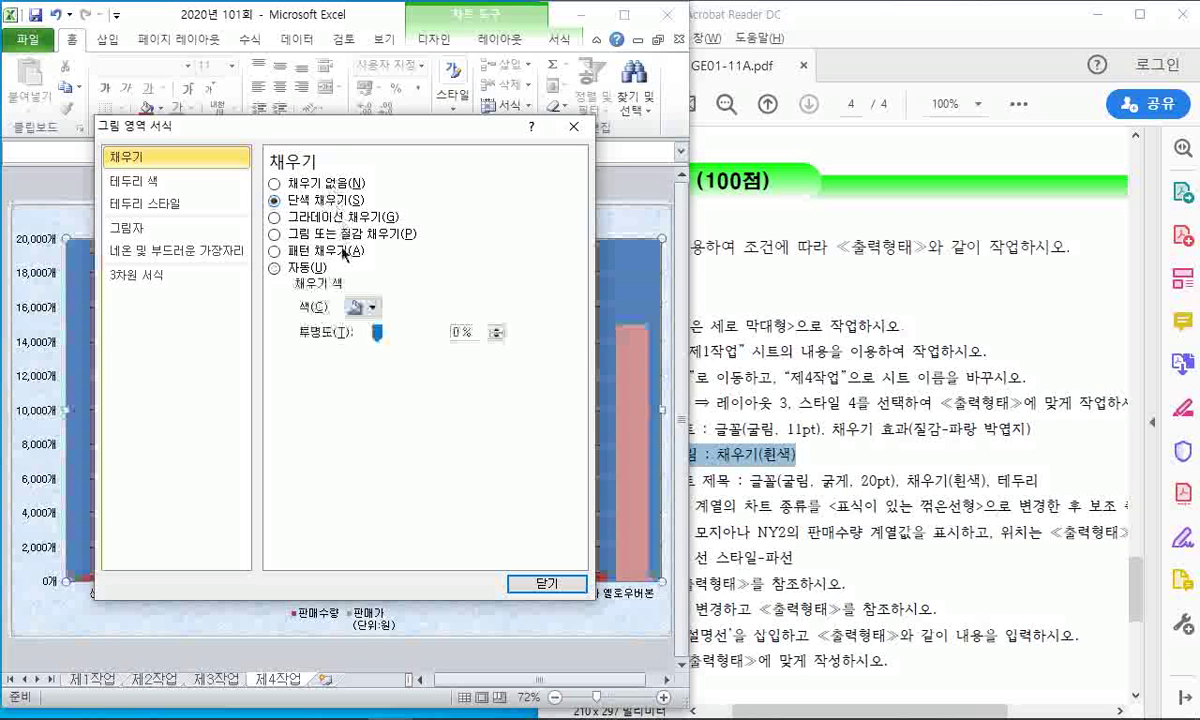
click(364, 307)
click(352, 345)
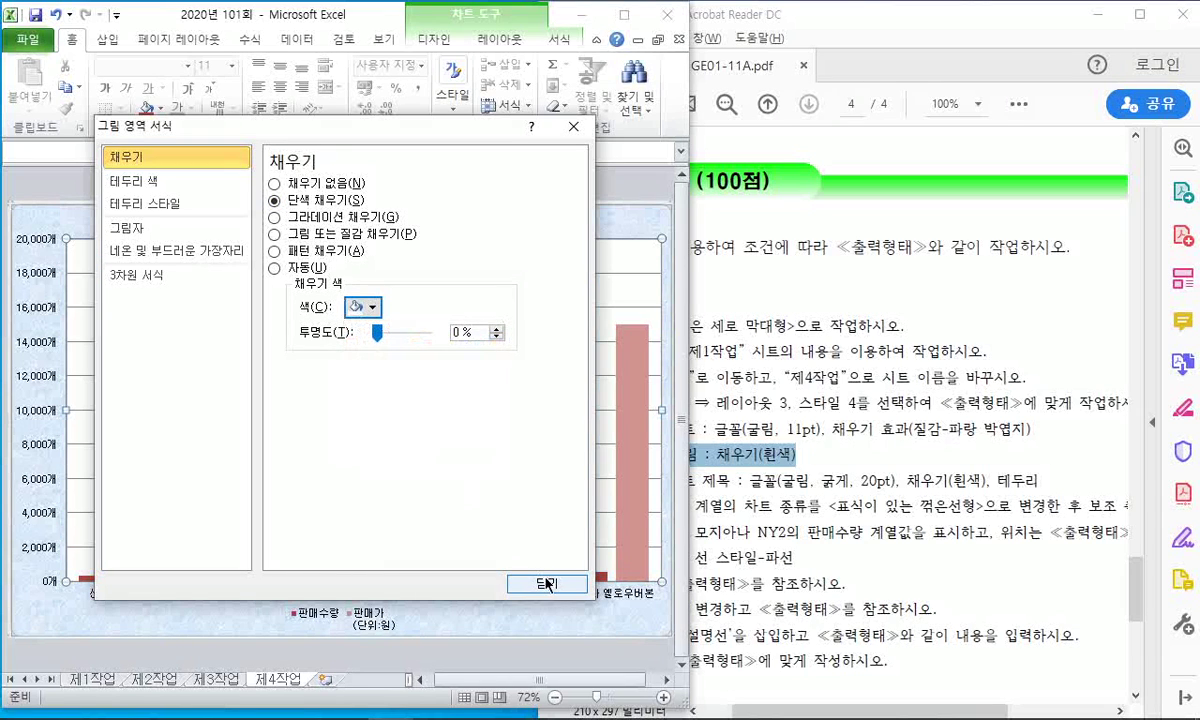
click(547, 583)
Step: Highlight the title requirement in condition (6) of the PDF and format the chart title in bold 굴림 at 20 pt
click(814, 493)
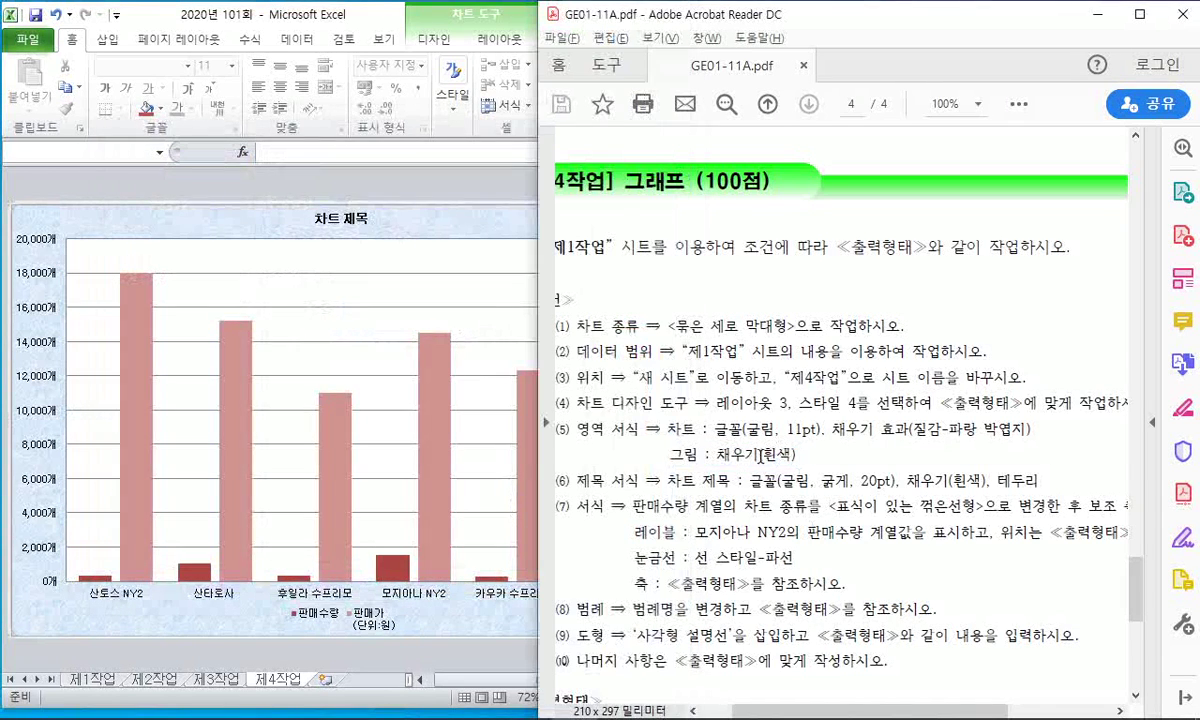
scroll(762, 455, down, 3)
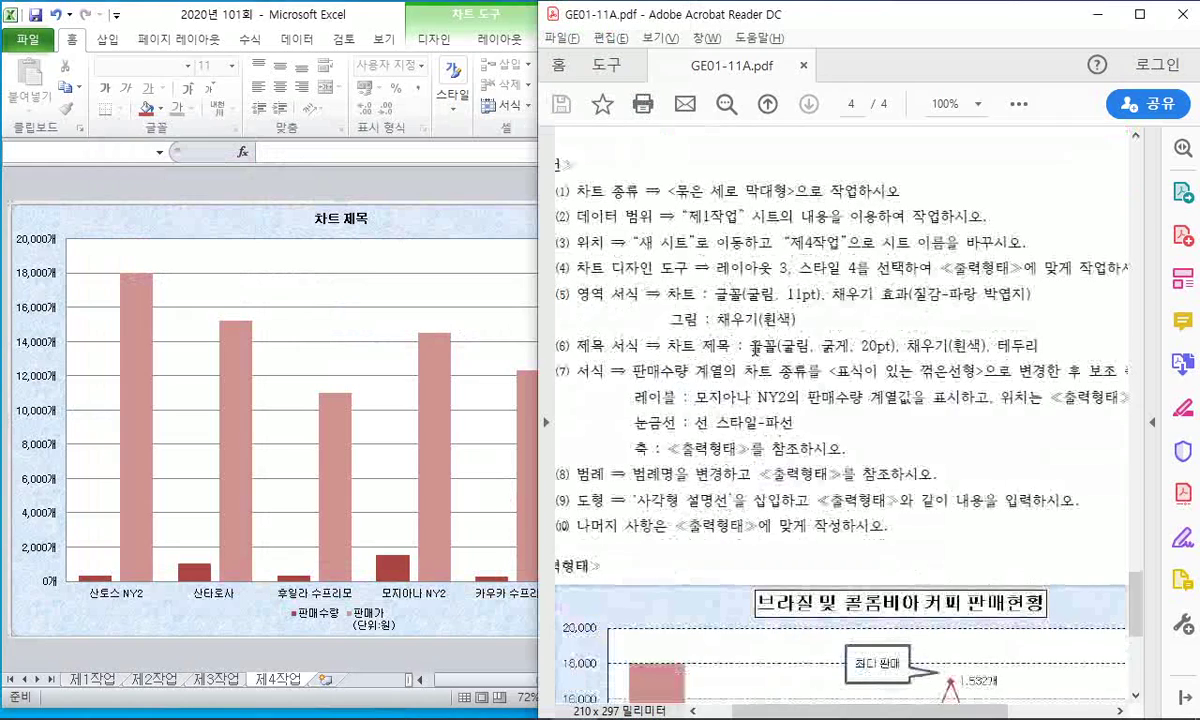
drag(750, 345, 1042, 346)
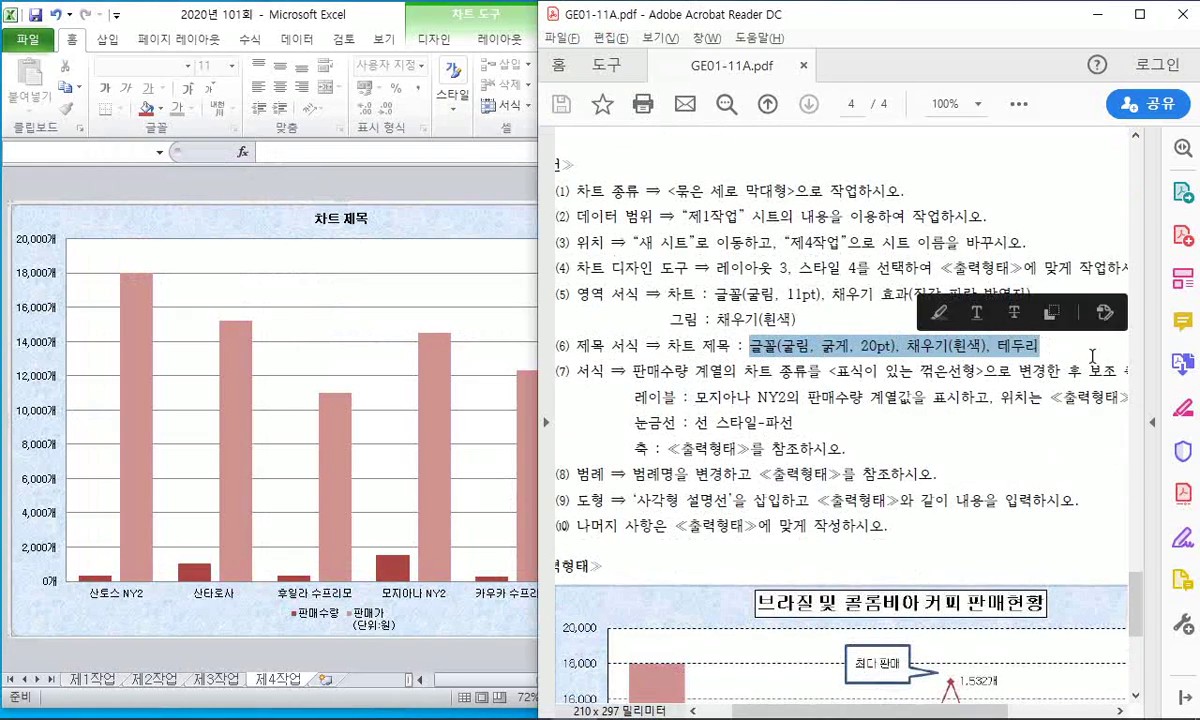
scroll(1093, 356, down, 1)
click(425, 320)
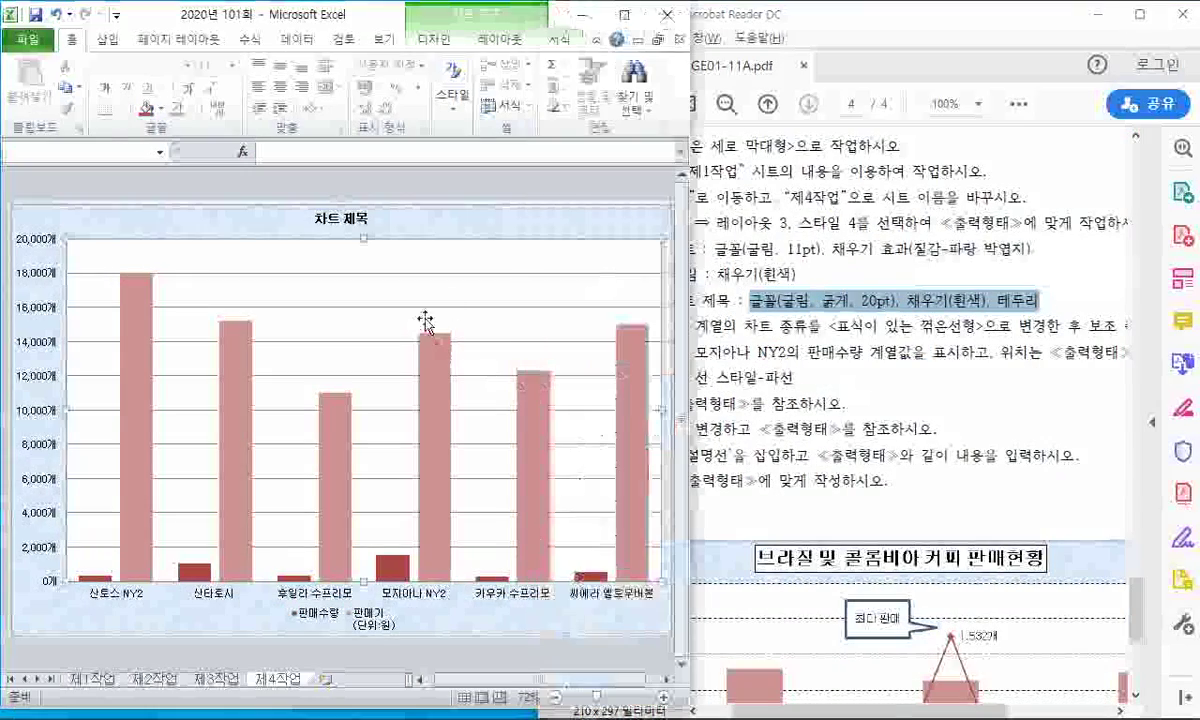
click(332, 215)
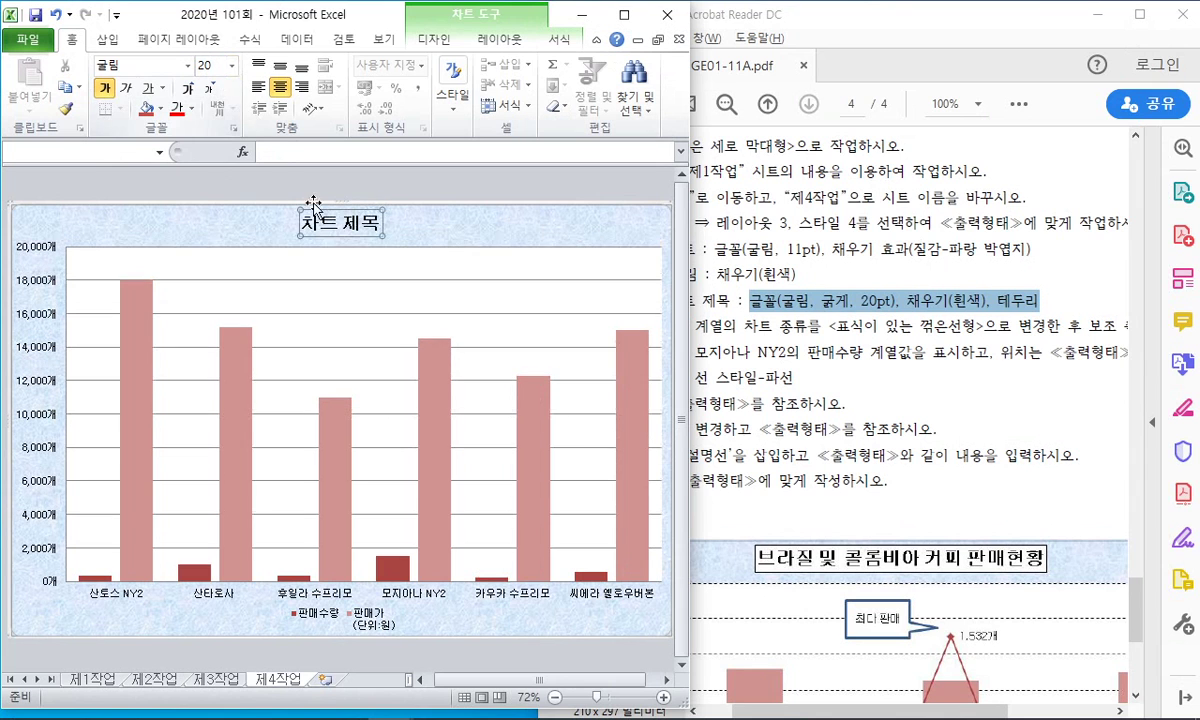
Step: Give the chart title a solid white fill
right_click(335, 241)
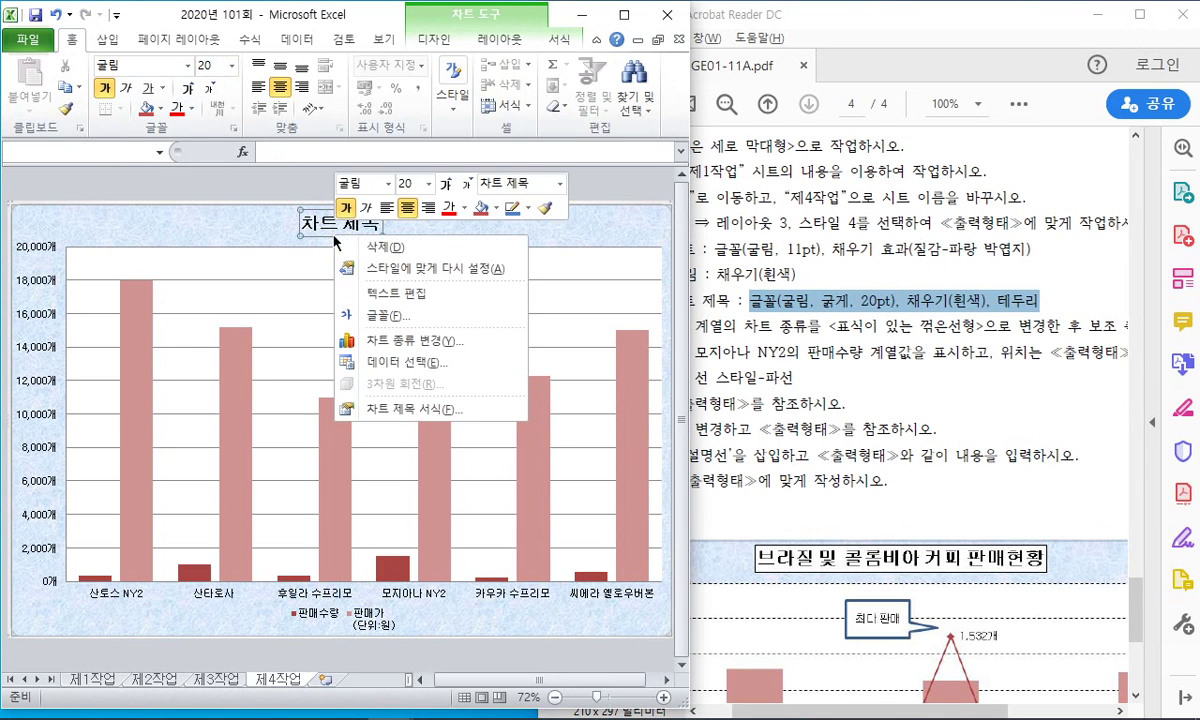
click(397, 409)
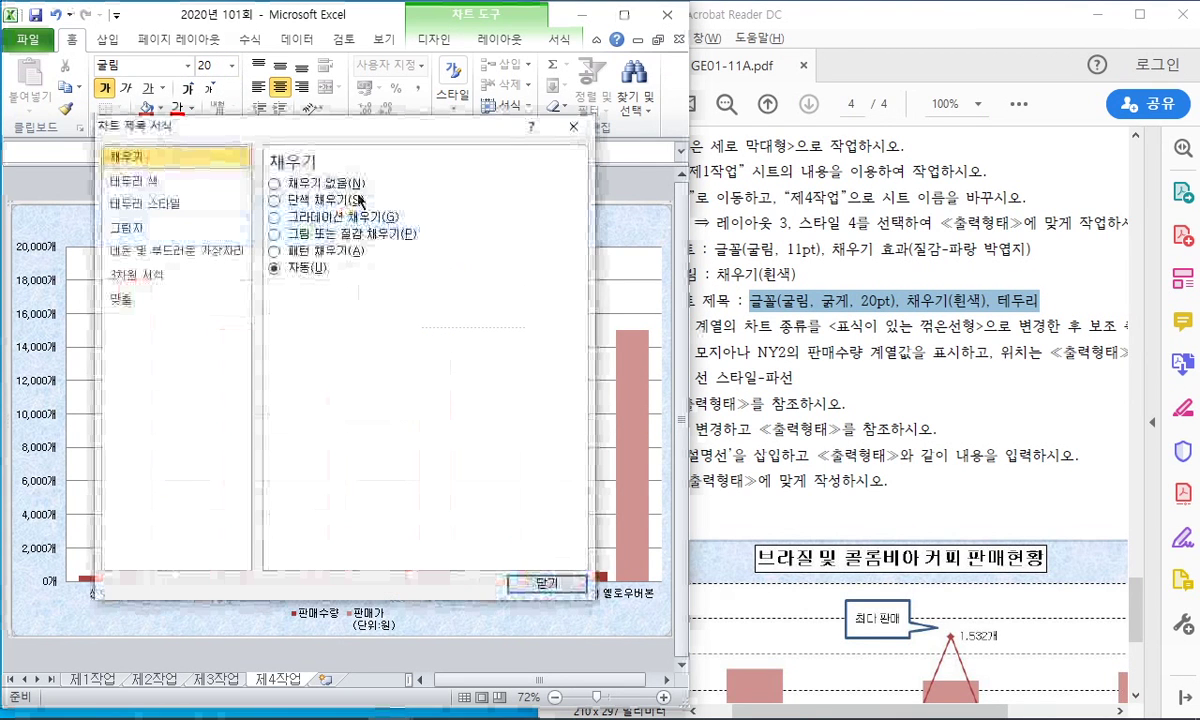
drag(355, 133, 355, 193)
click(315, 260)
click(365, 368)
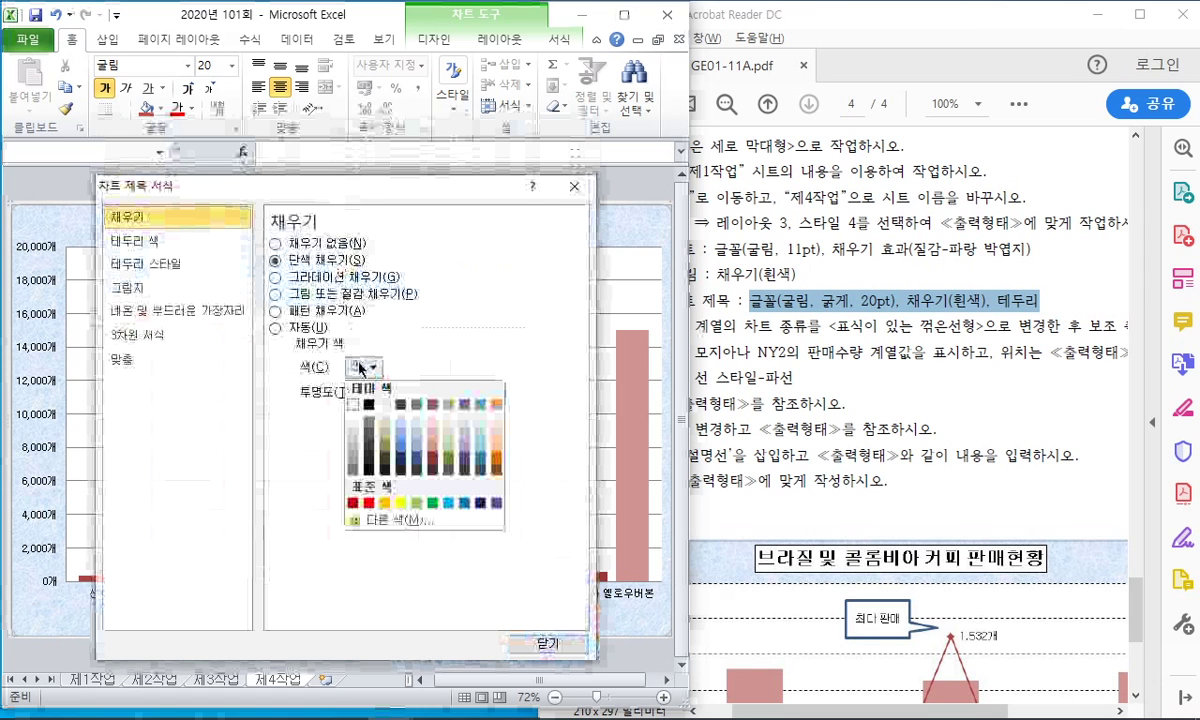
click(354, 405)
Step: Add a solid black border around the chart title
click(135, 240)
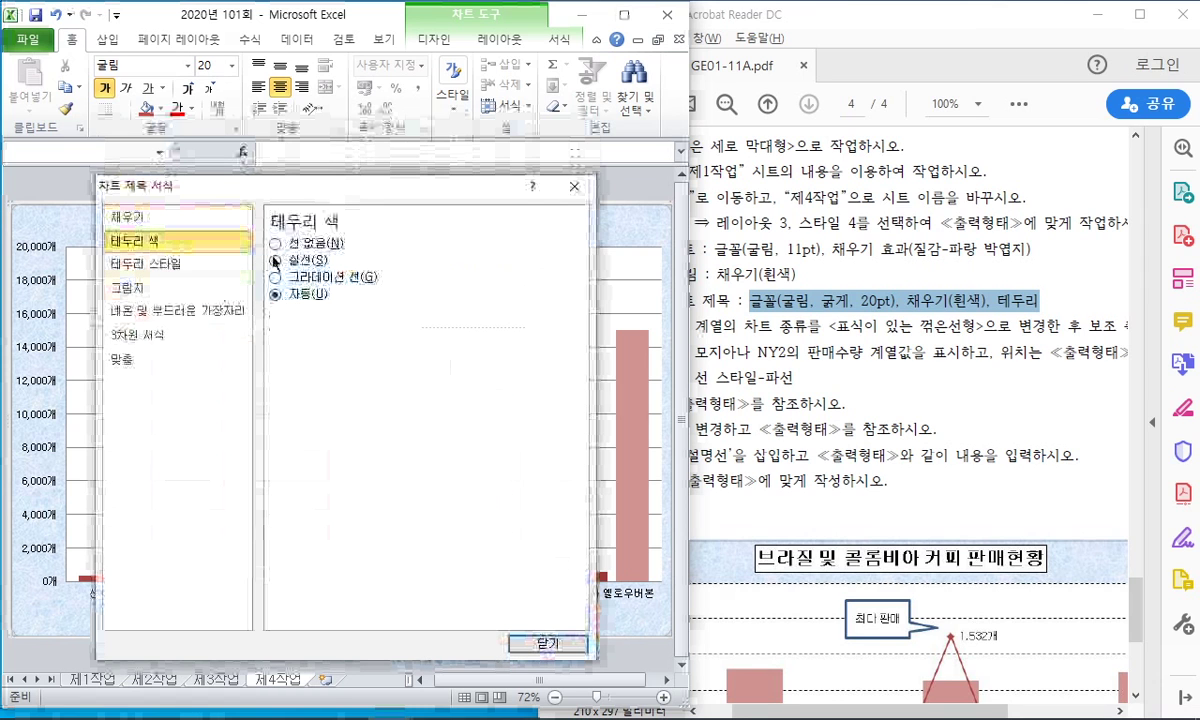
click(277, 260)
click(352, 316)
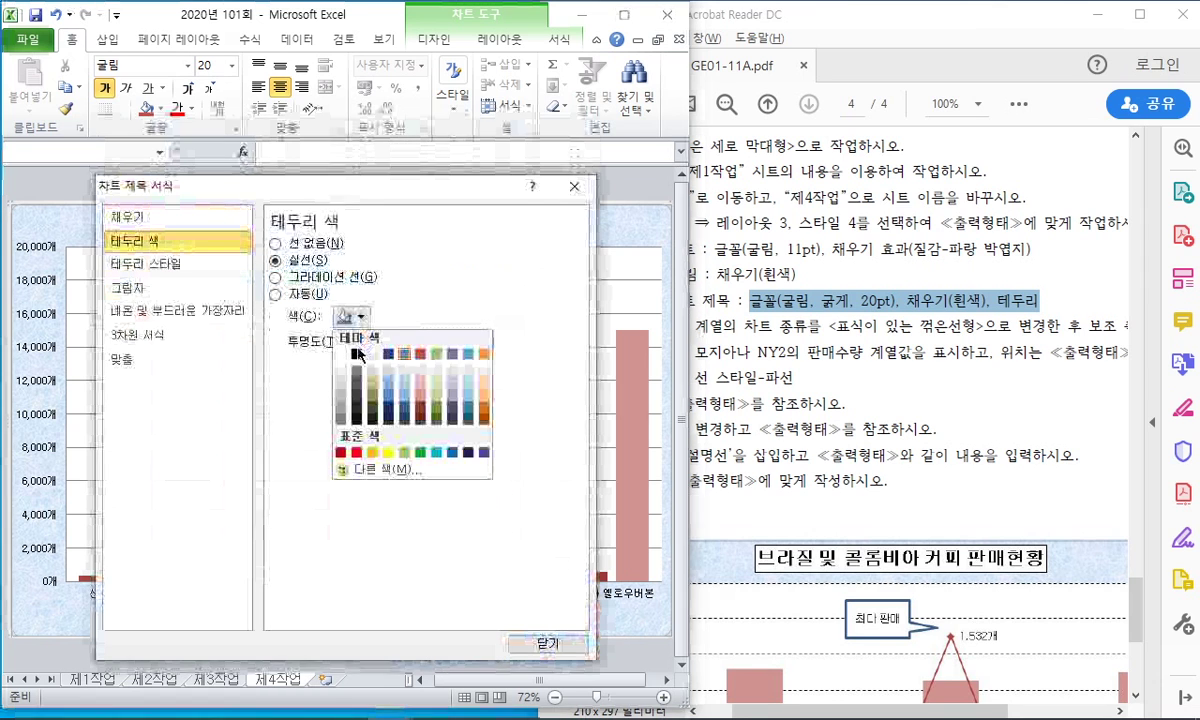
click(357, 355)
click(545, 643)
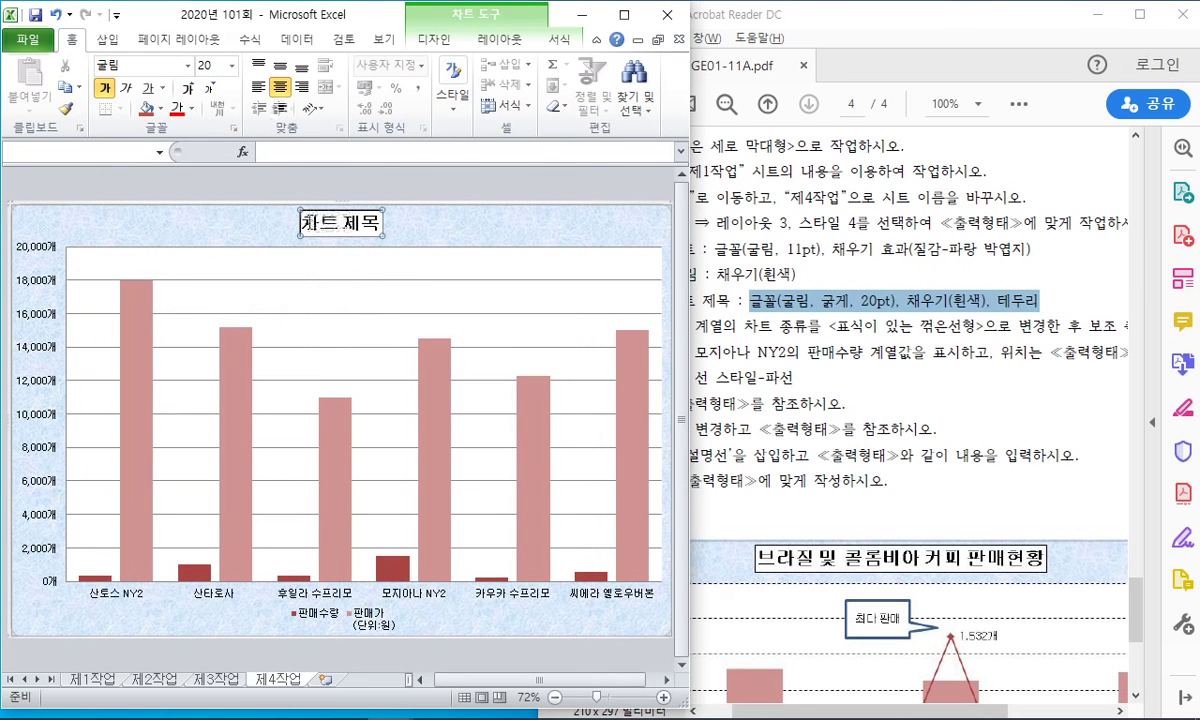
Step: Replace the chart title text with 브라질 및 콜롬비아 커피 판매현황
drag(306, 222, 401, 225)
text(ㅂ)
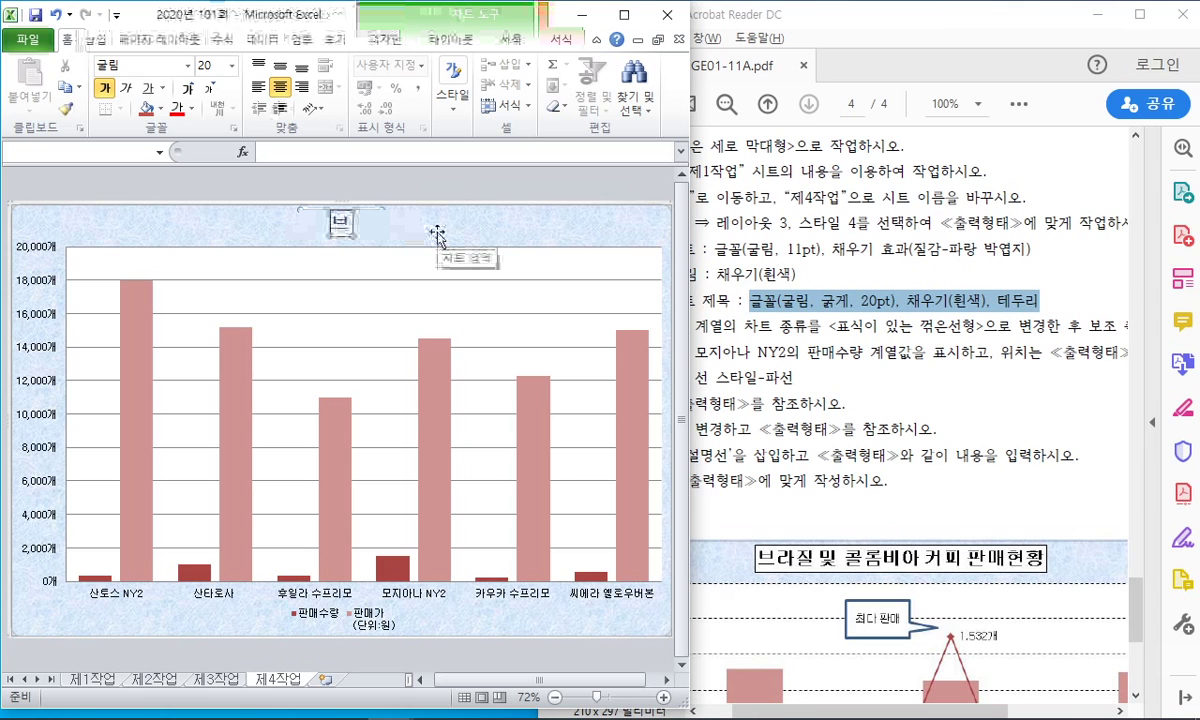
text(라질 및 콜롬)
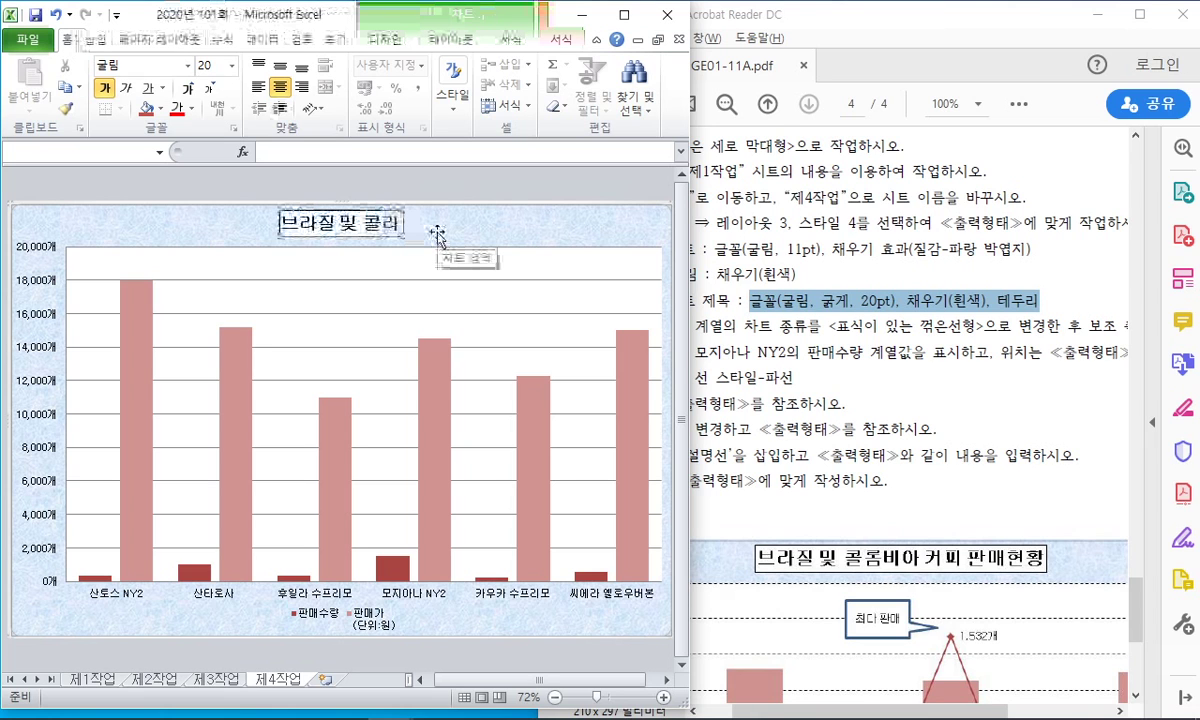
text(비아 커피 판매현황)
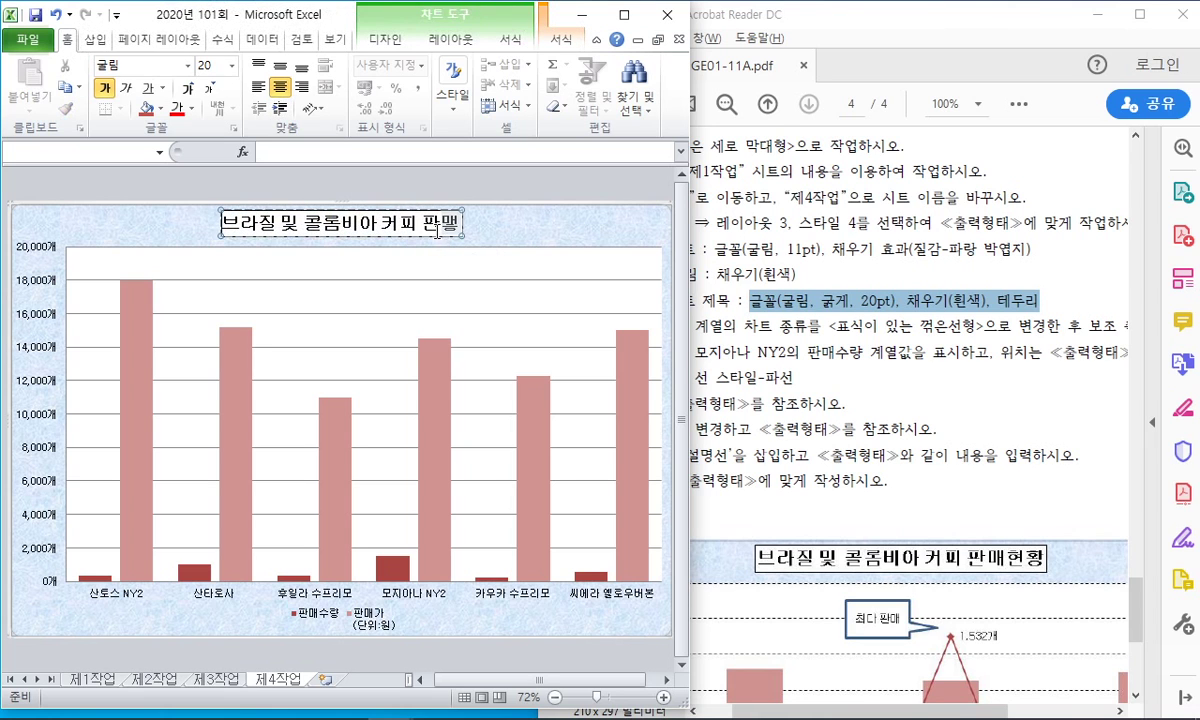
click(459, 193)
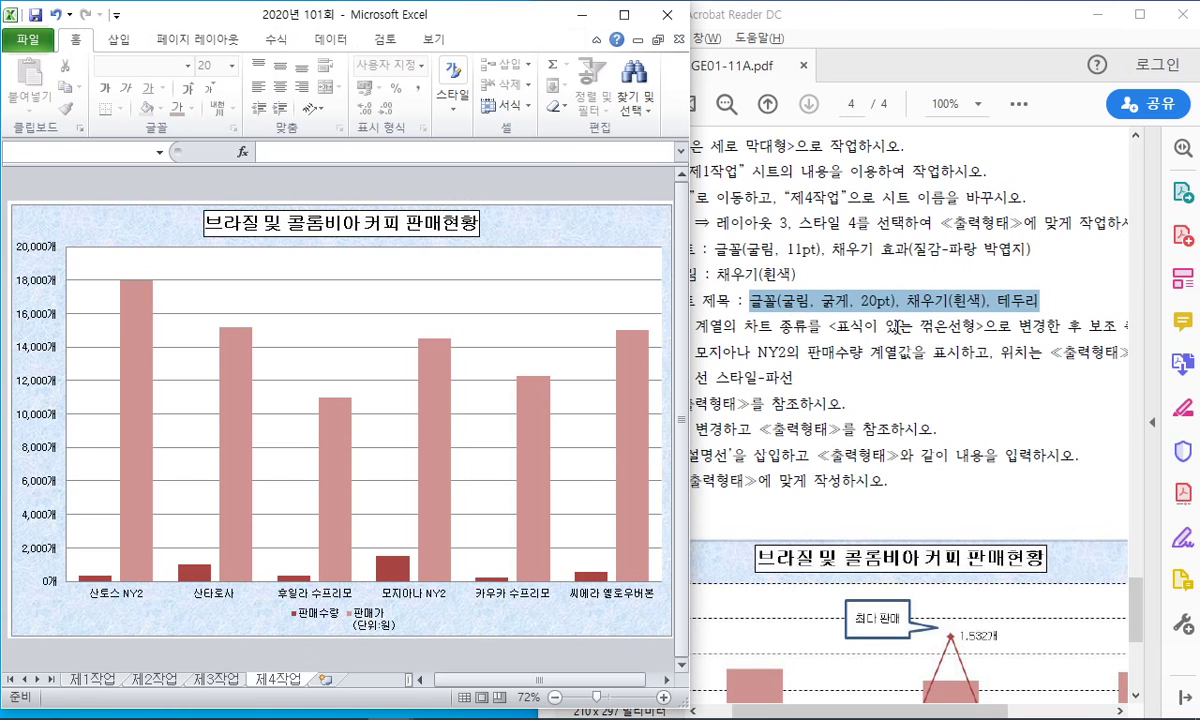
Step: Highlight the requirement in condition (7) of the PDF on the 판매수량 series chart type and read the rest of that line
click(840, 310)
scroll(722, 338, down, 1)
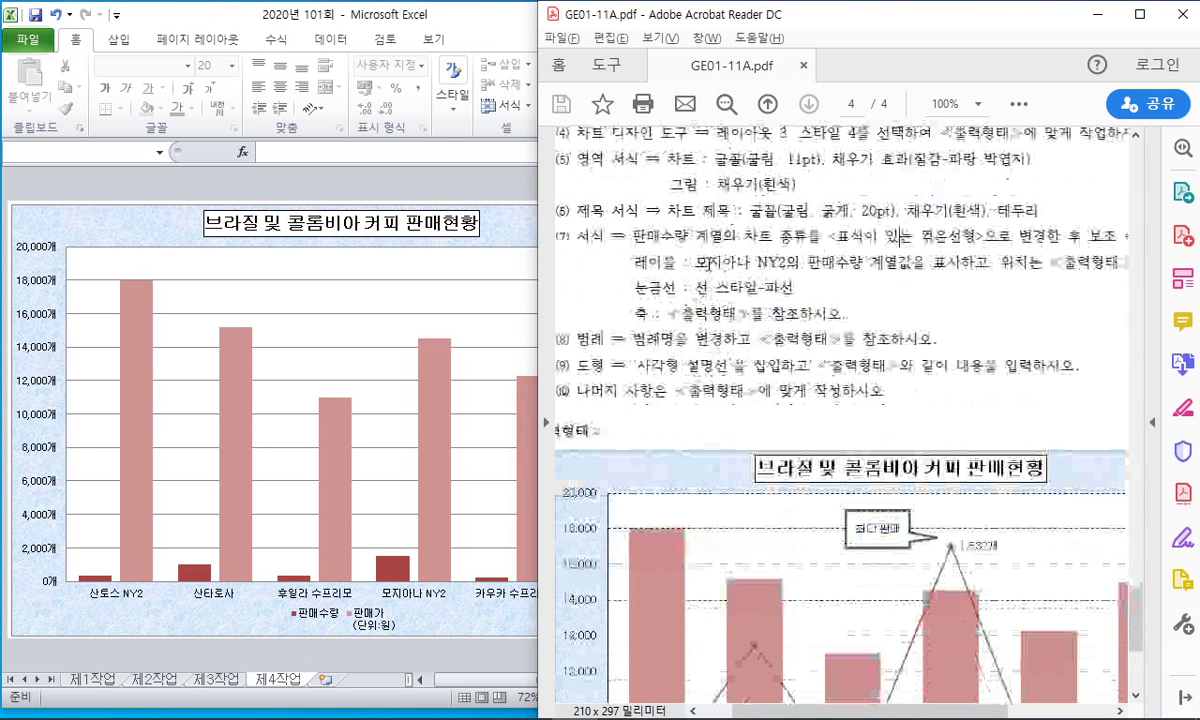
drag(633, 236, 930, 236)
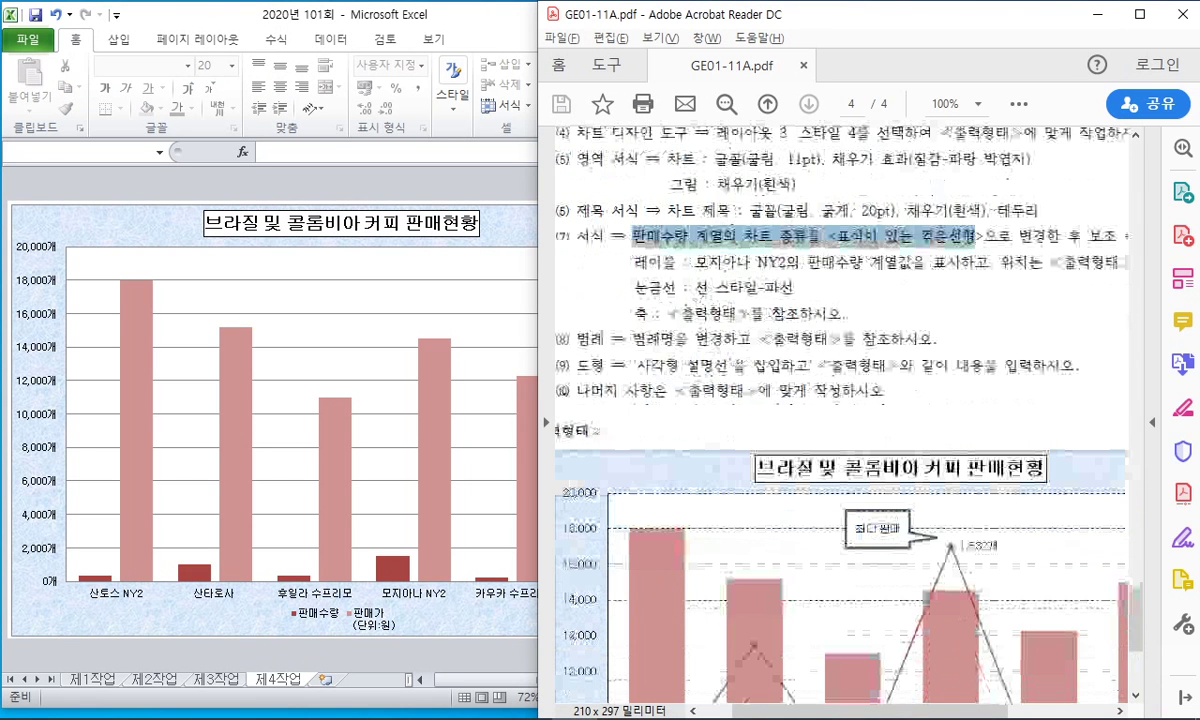
drag(966, 714, 1006, 714)
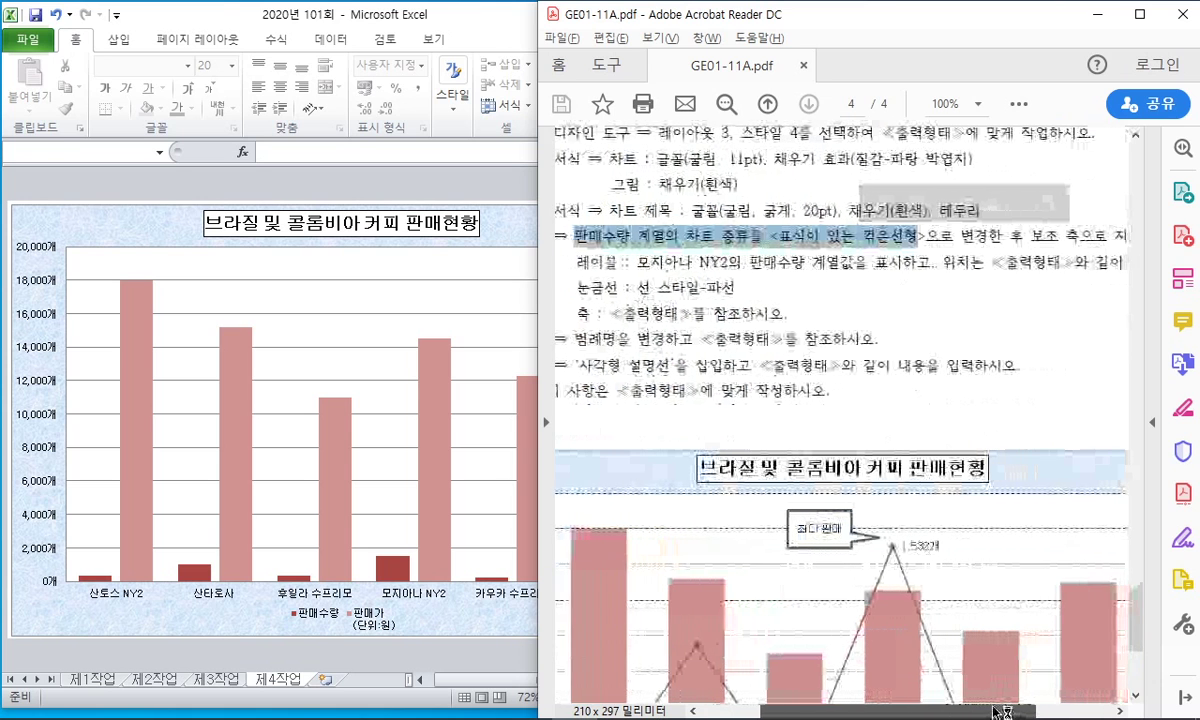
Step: Change the 판매수량 series to the 표식이 있는 꺾은선형 chart type, as the PDF requires
click(926, 316)
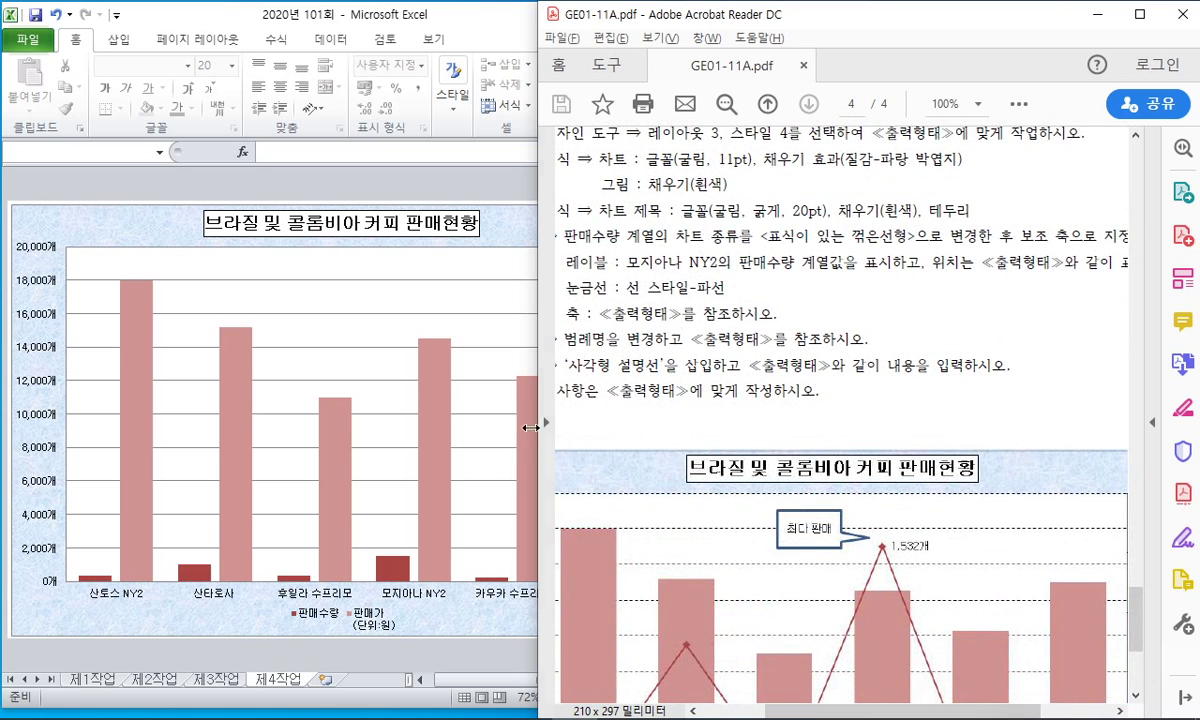
drag(531, 427, 689, 427)
click(398, 571)
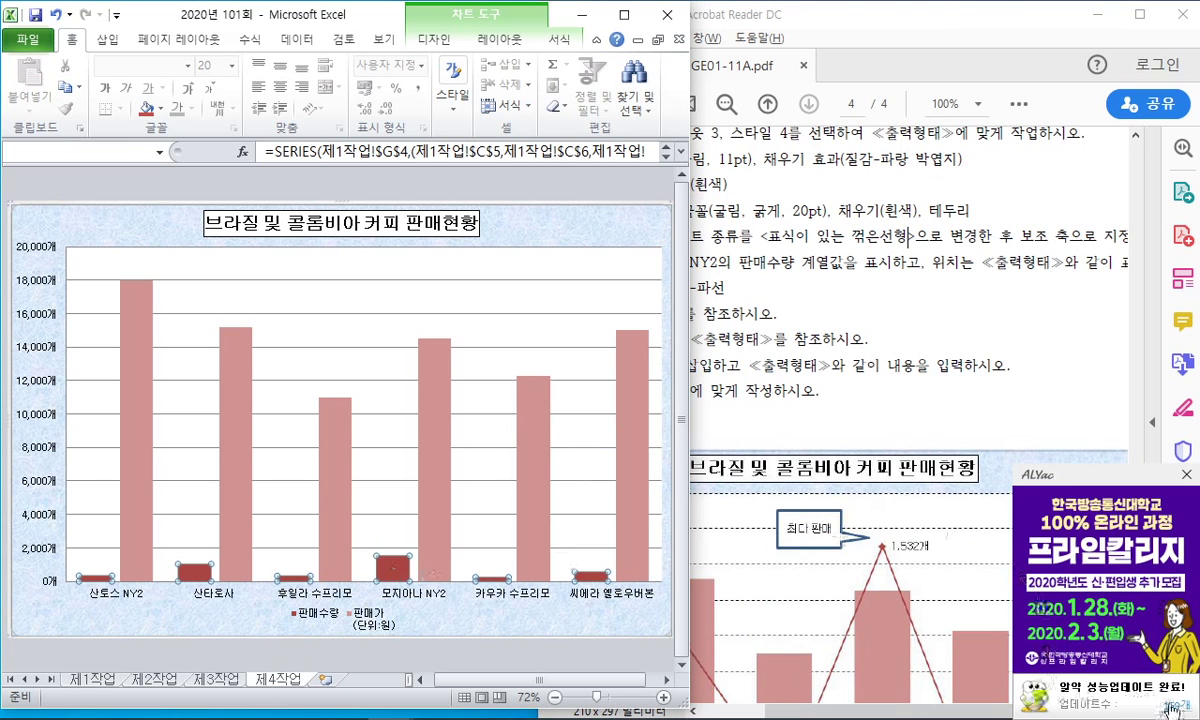
click(1187, 478)
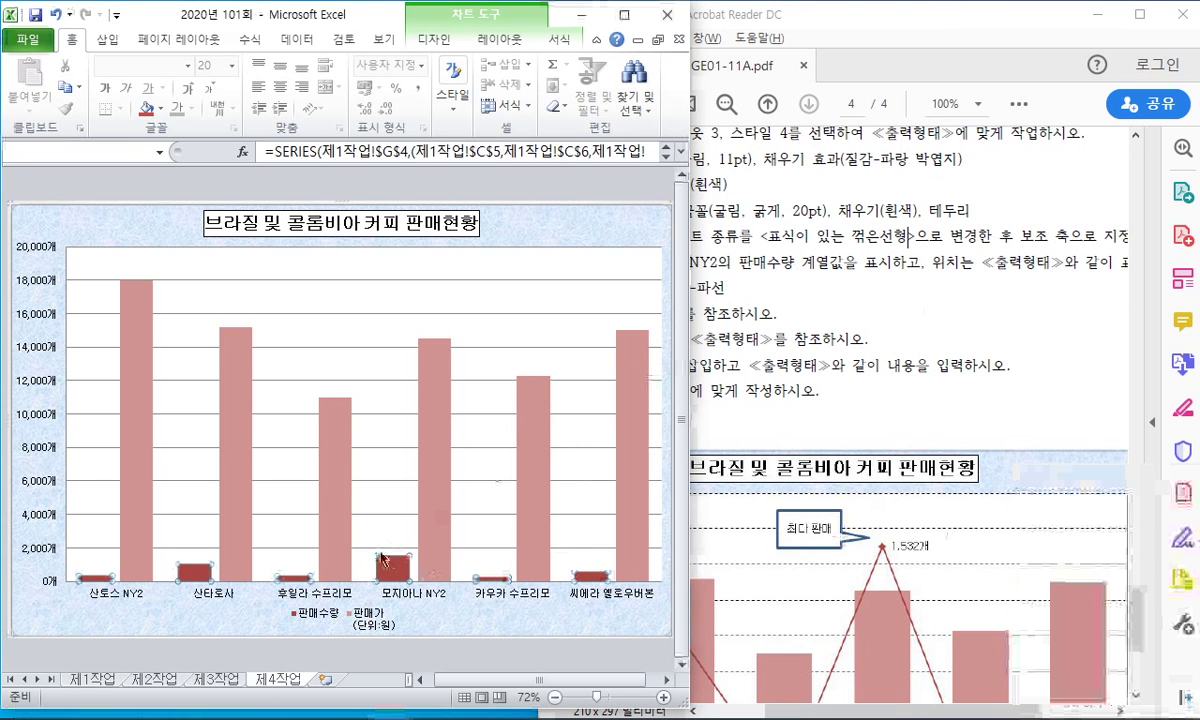
drag(760, 236, 914, 236)
click(325, 492)
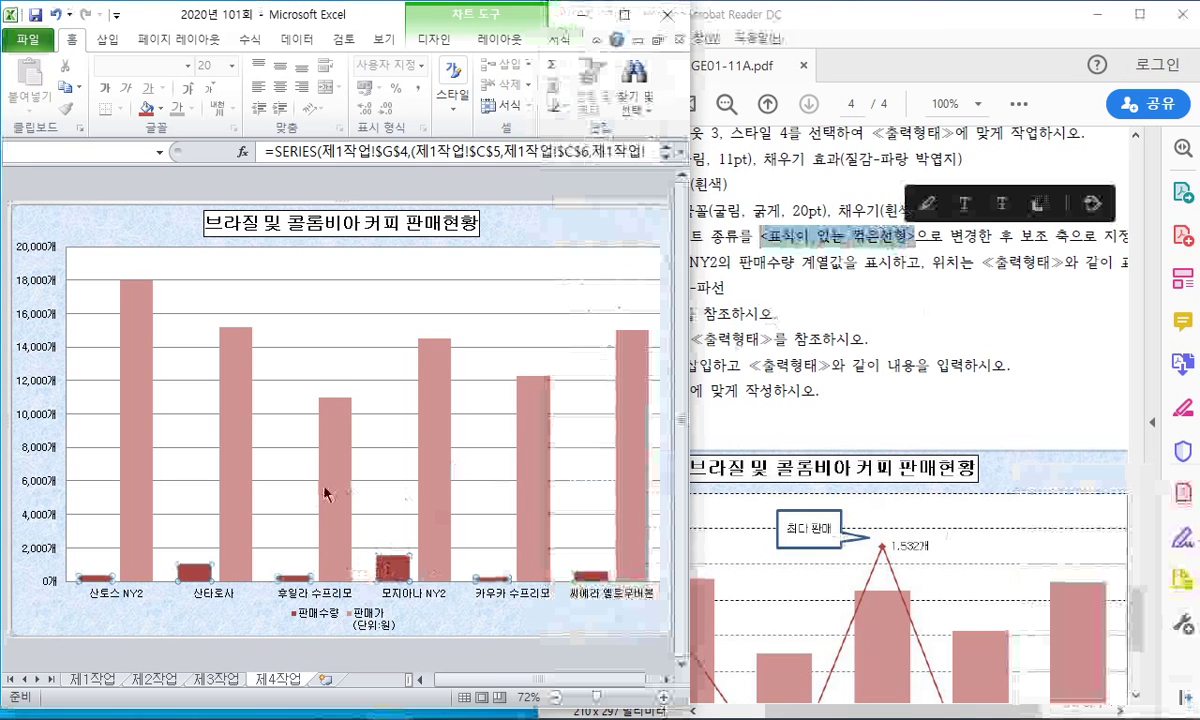
right_click(404, 570)
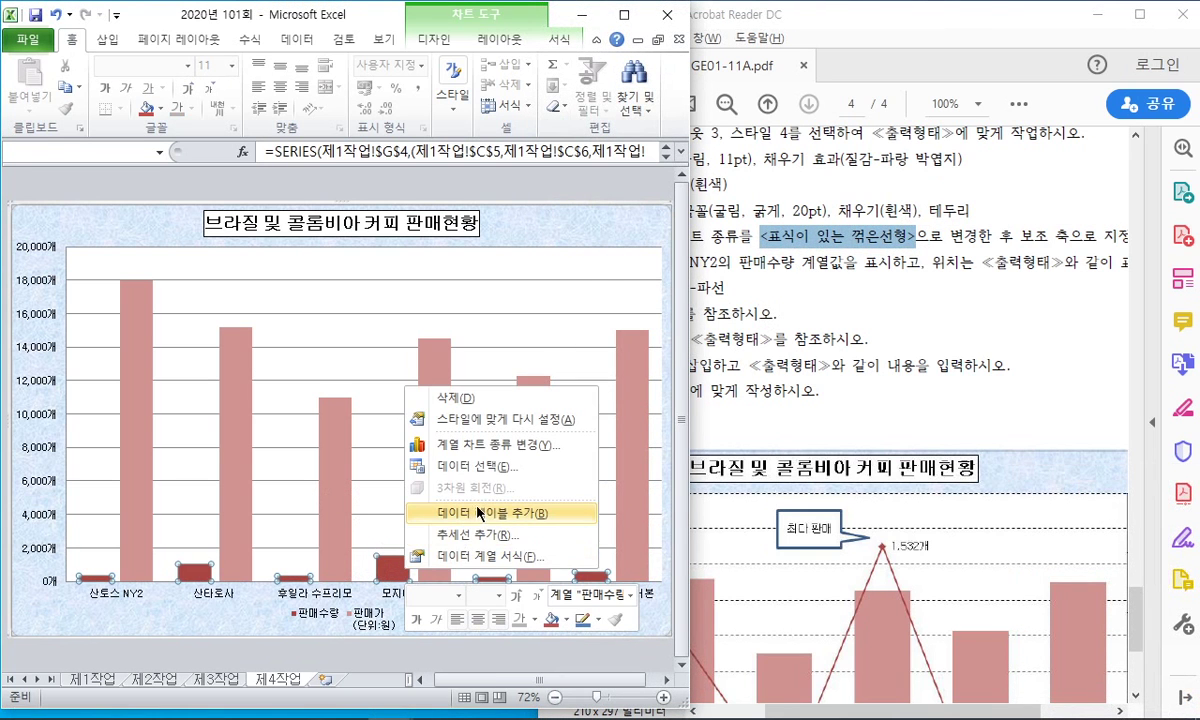
click(495, 444)
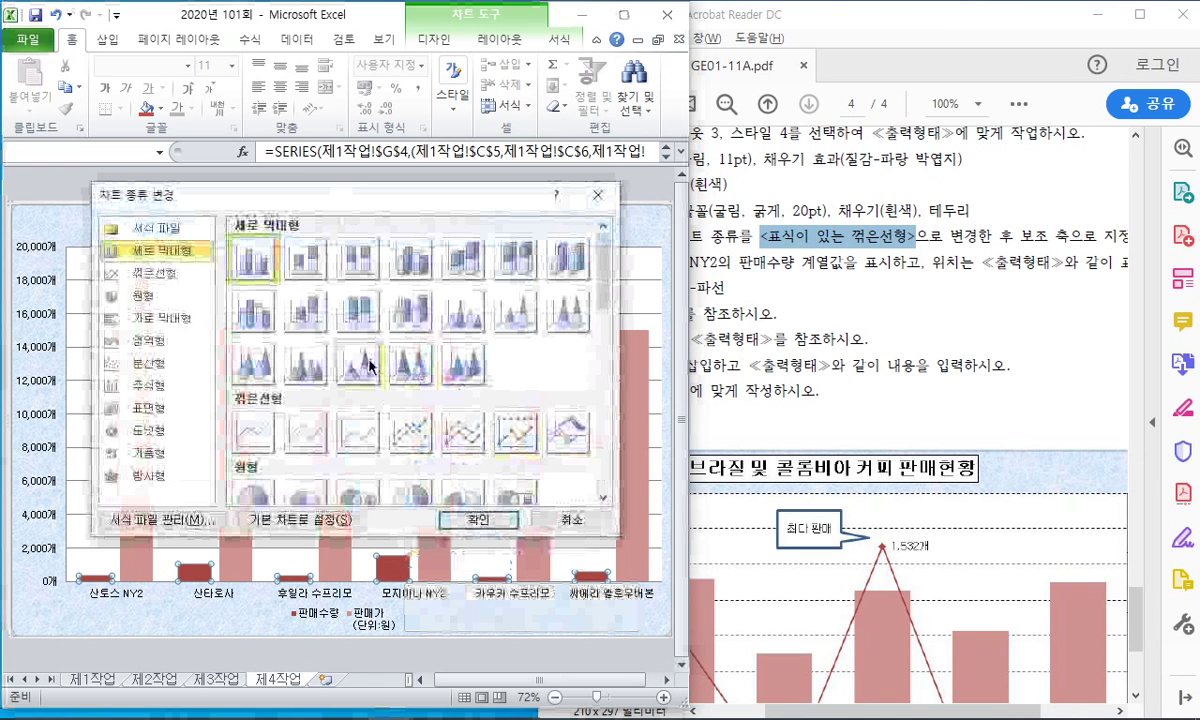
click(401, 432)
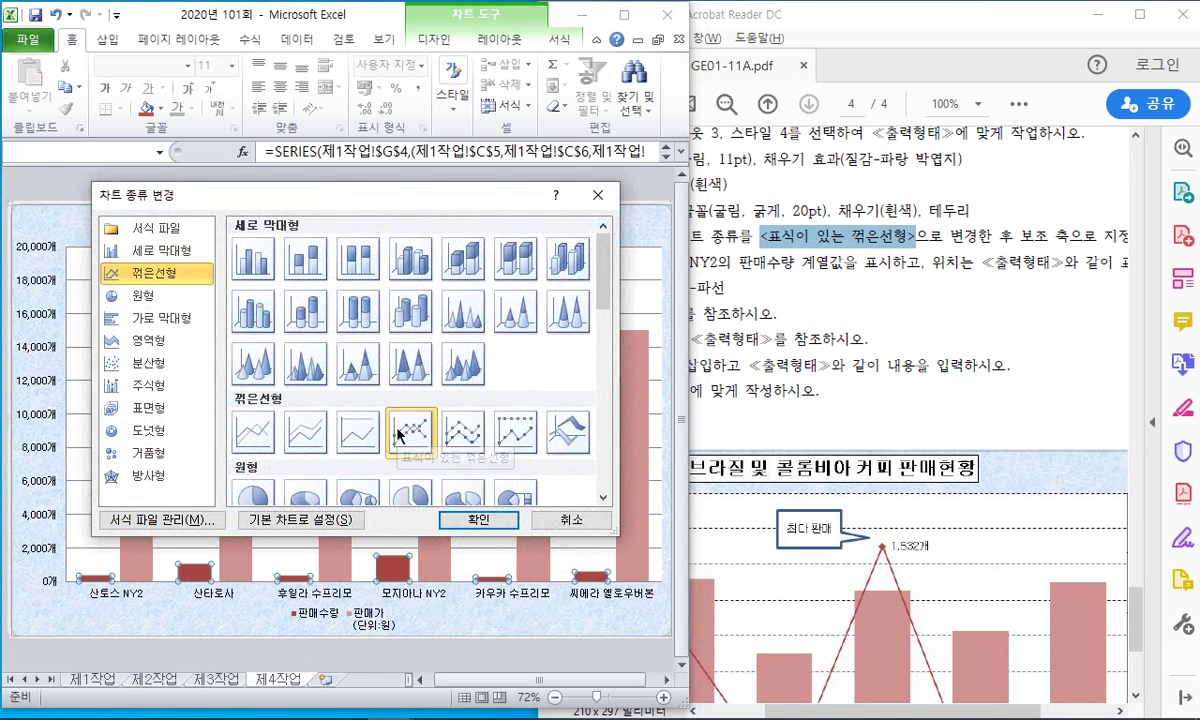
click(478, 520)
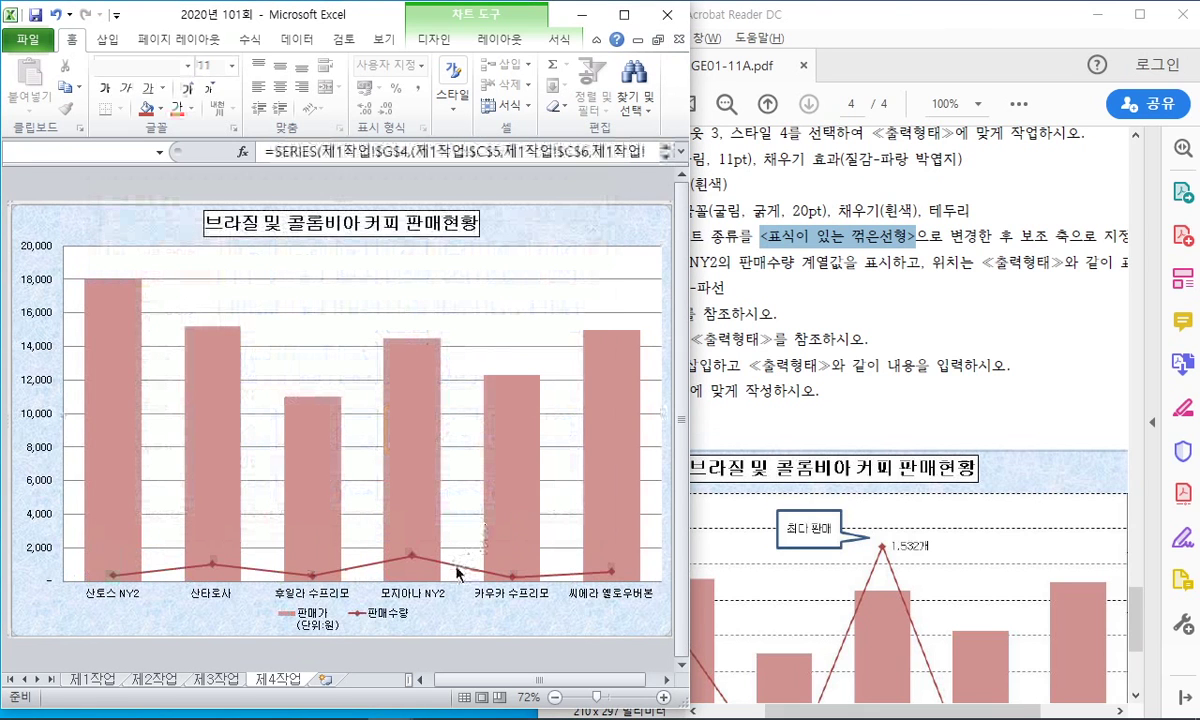
Step: Assign the 판매수량 line series to the secondary axis (보조 축)
right_click(457, 572)
click(505, 532)
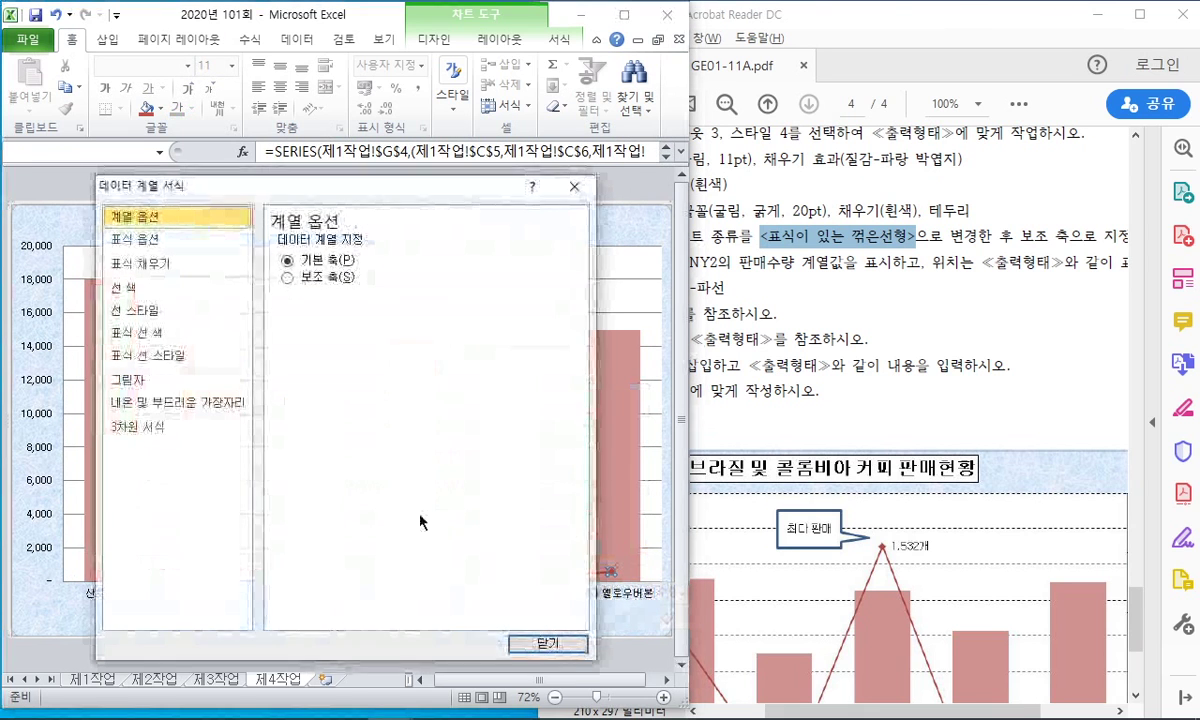
click(314, 274)
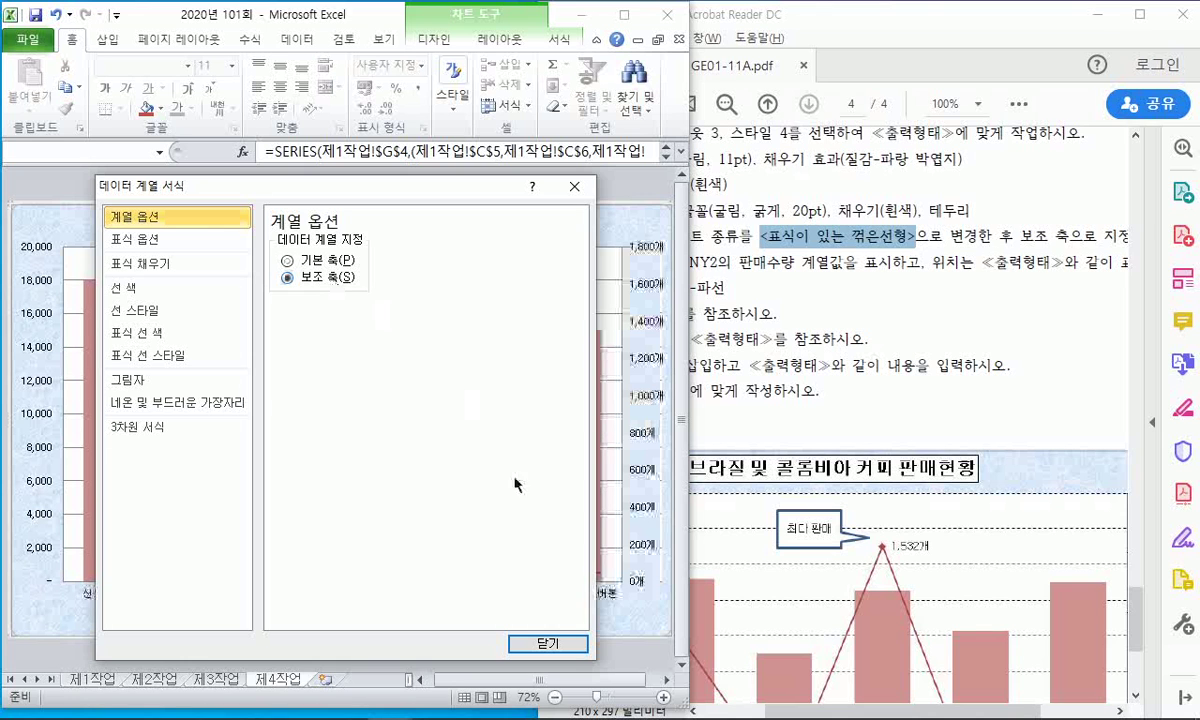
click(548, 643)
Step: Highlight the PDF's 레이블 requirement for the 모지아나 NY2 판매수량 value and check its label in the sample chart
click(1023, 287)
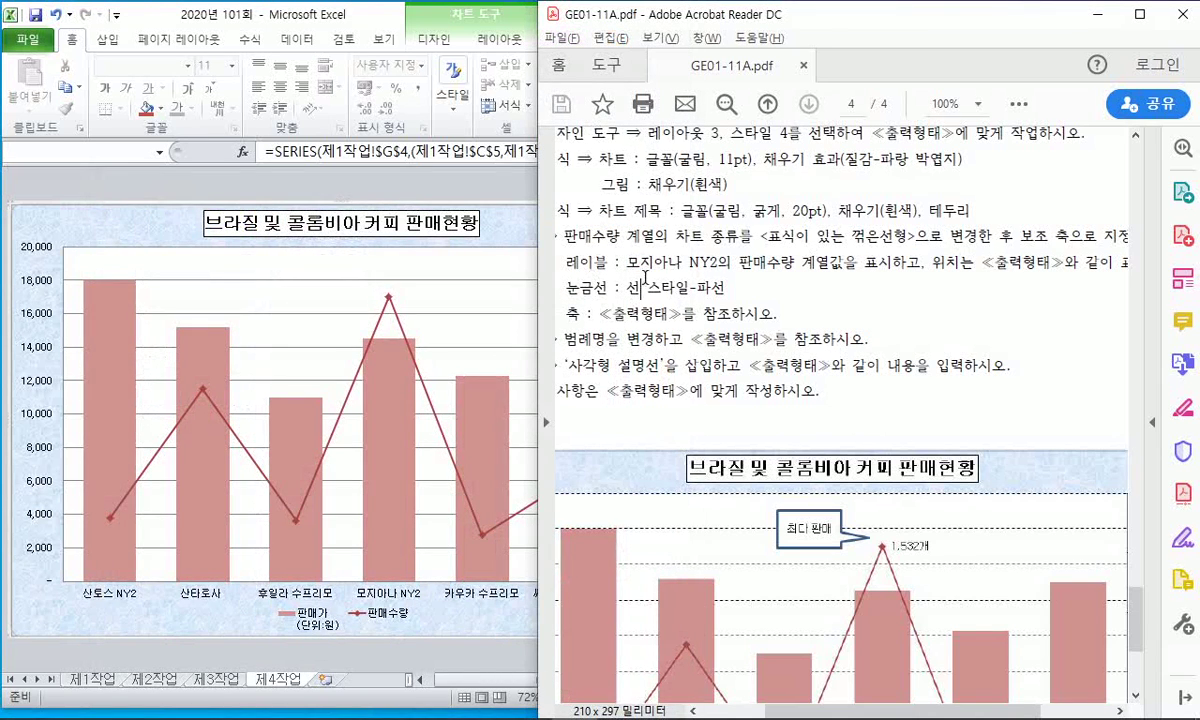
drag(630, 264, 855, 263)
scroll(910, 393, down, 1)
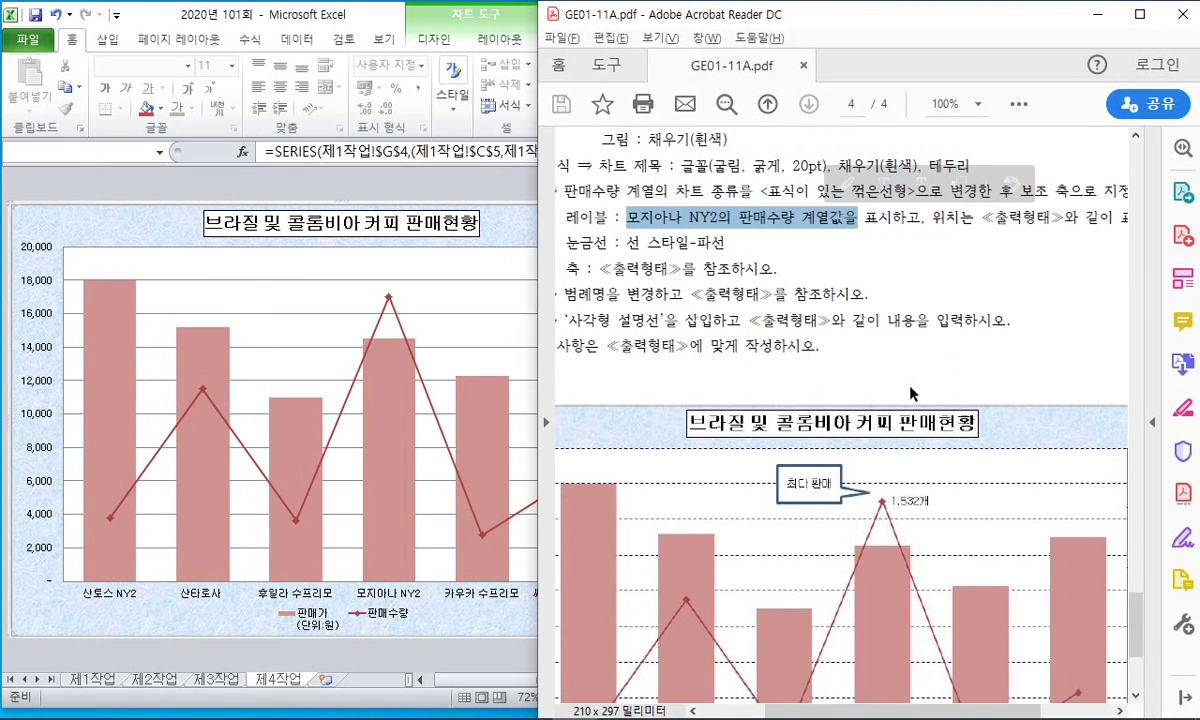
click(882, 490)
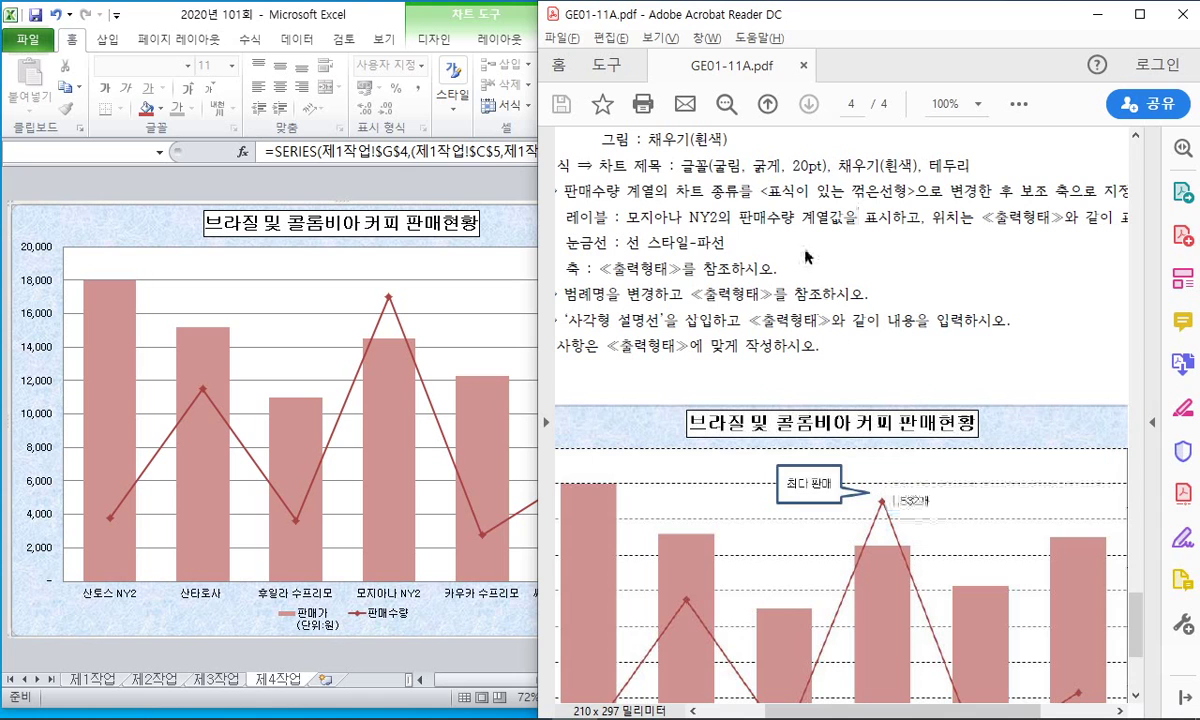
drag(628, 216, 856, 216)
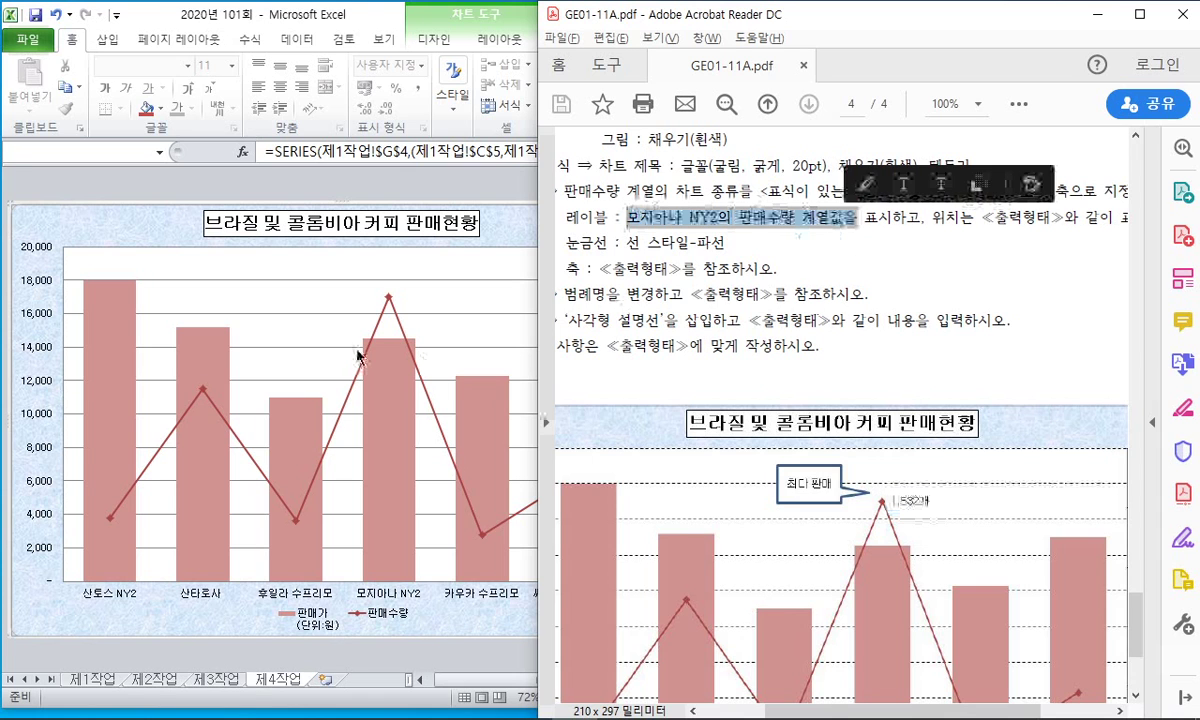
Step: Try adding a data label to only the 모지아나 NY2 column of the 판매가 series, and undo it
click(417, 375)
click(400, 392)
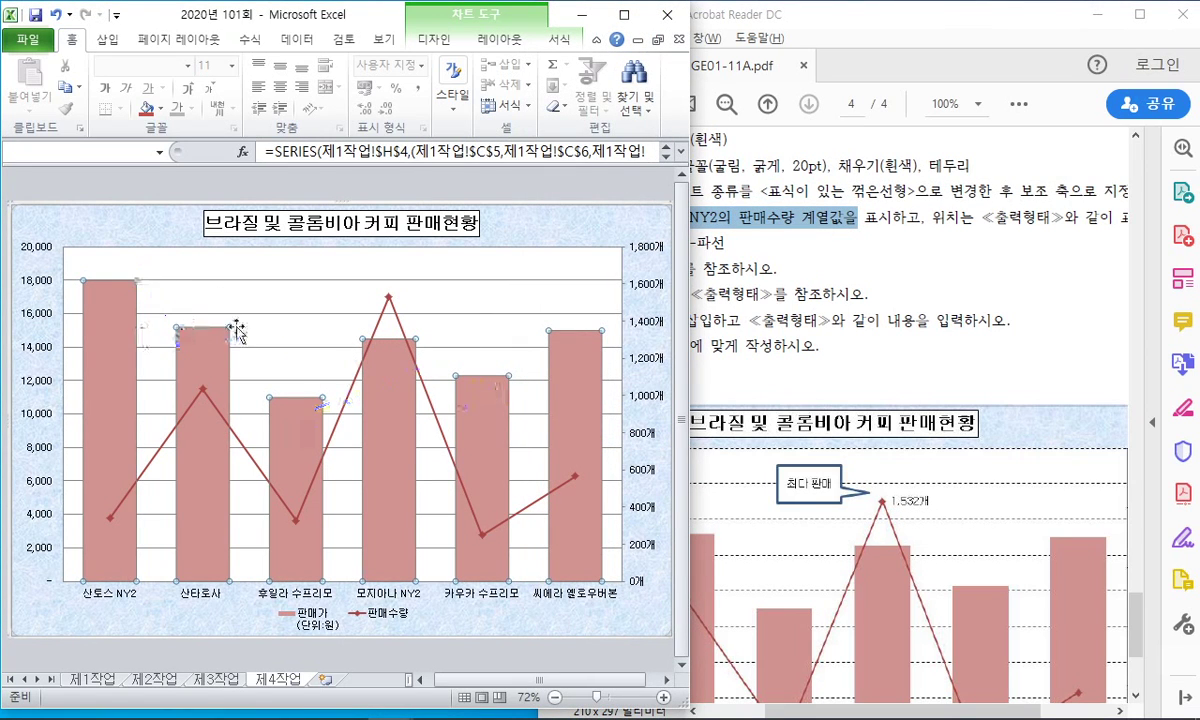
click(376, 390)
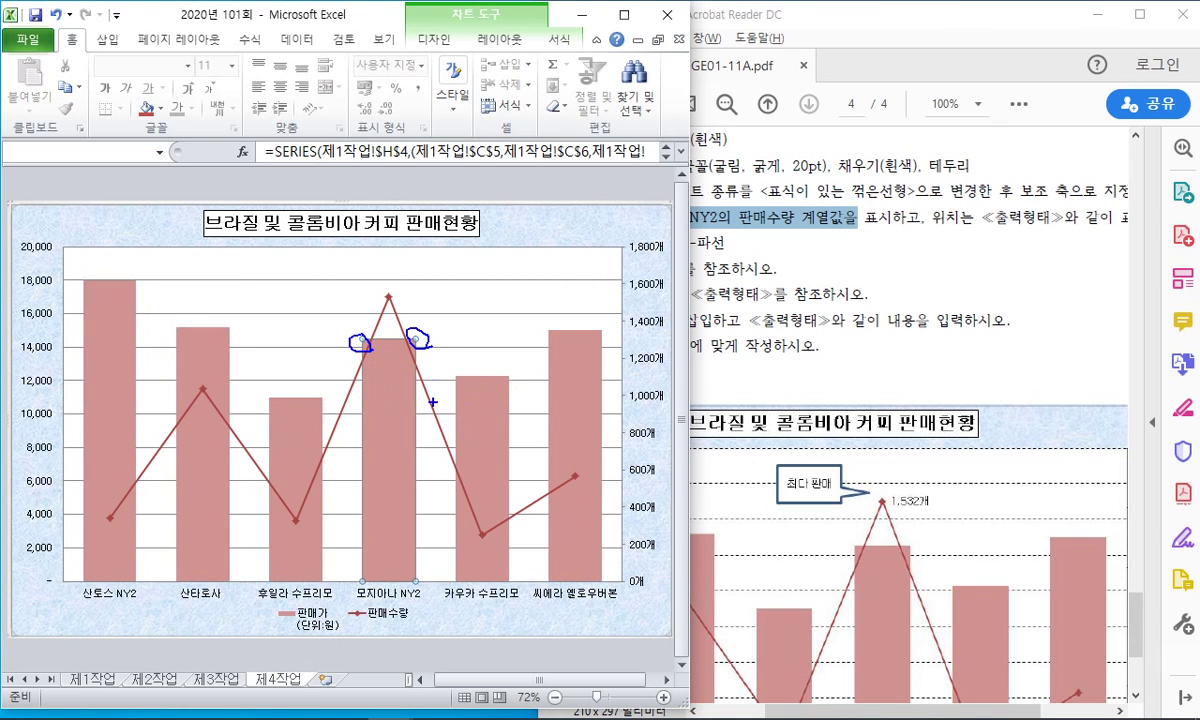
key(Escape)
click(905, 494)
click(903, 498)
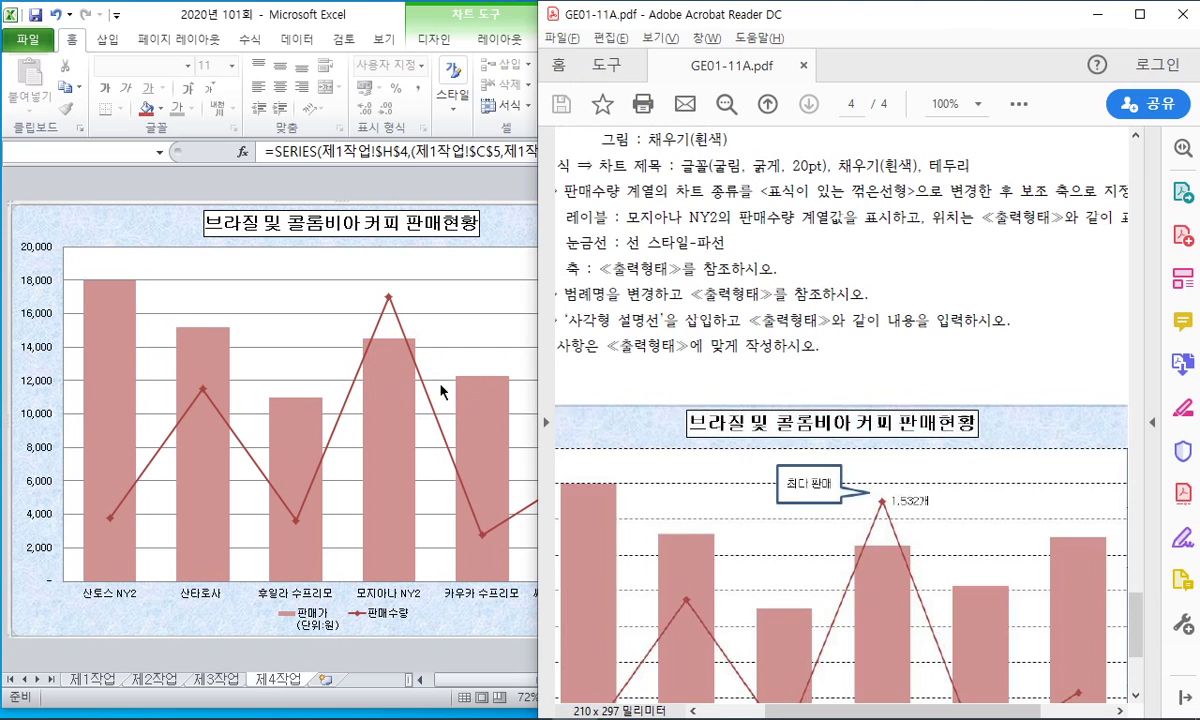
click(409, 313)
click(395, 380)
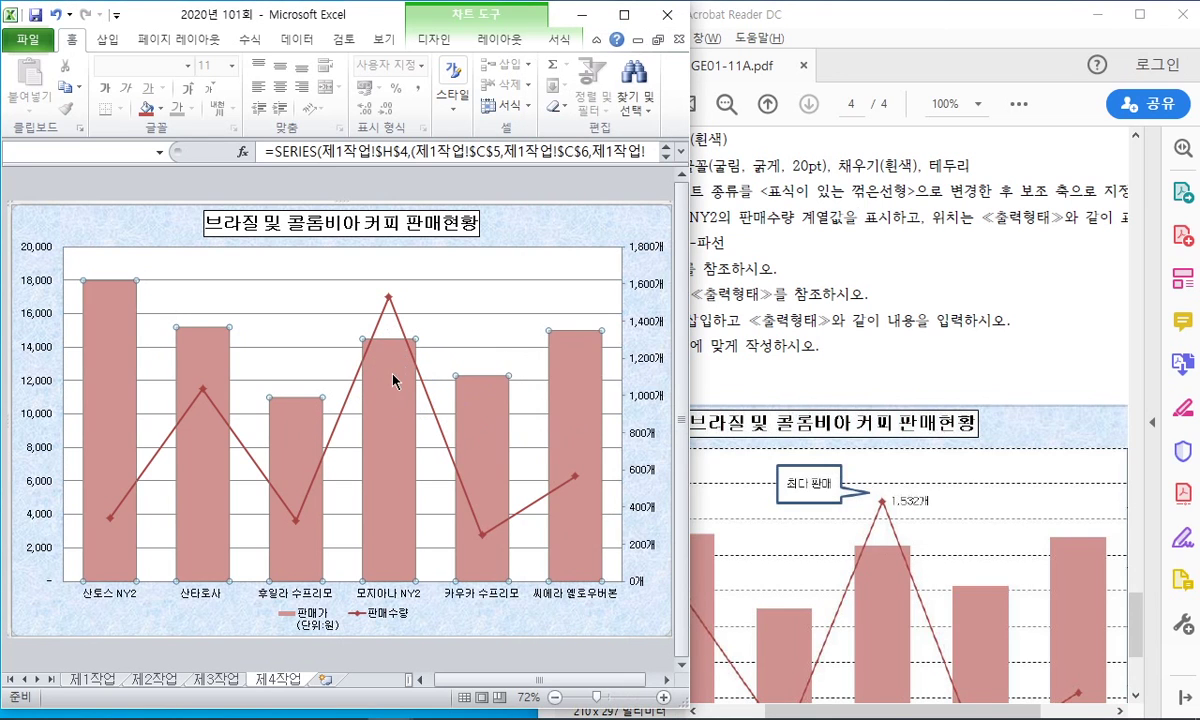
right_click(384, 402)
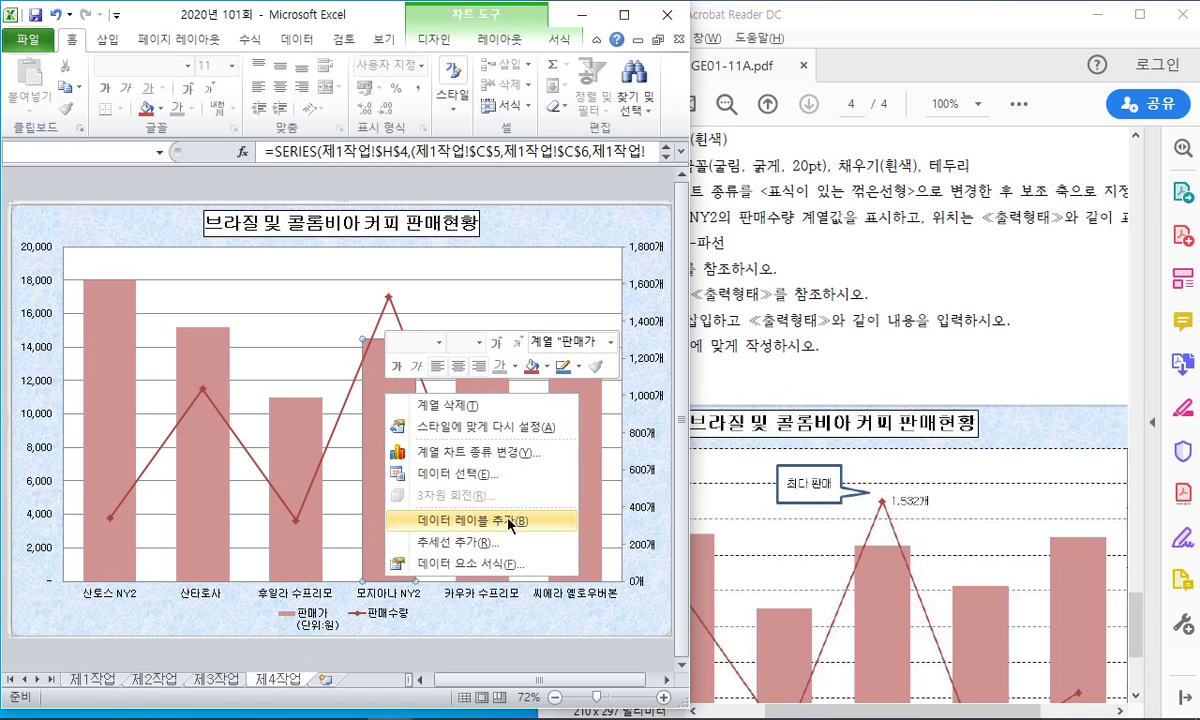
click(470, 520)
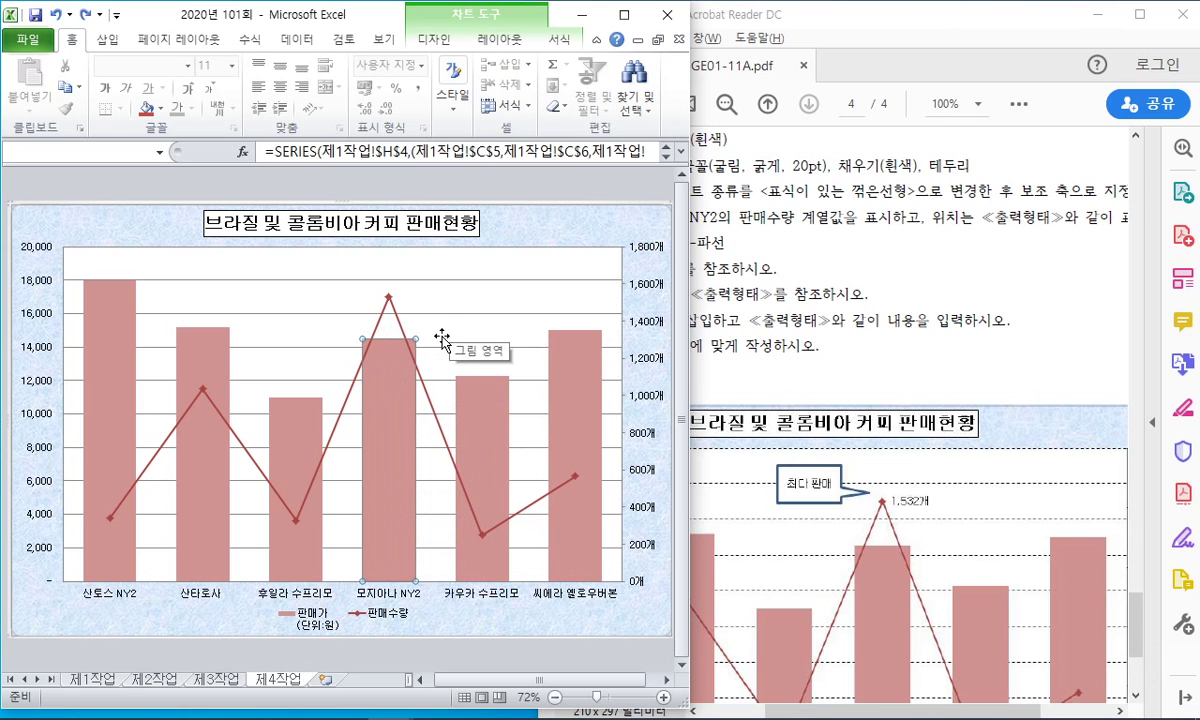
click(722, 239)
click(451, 521)
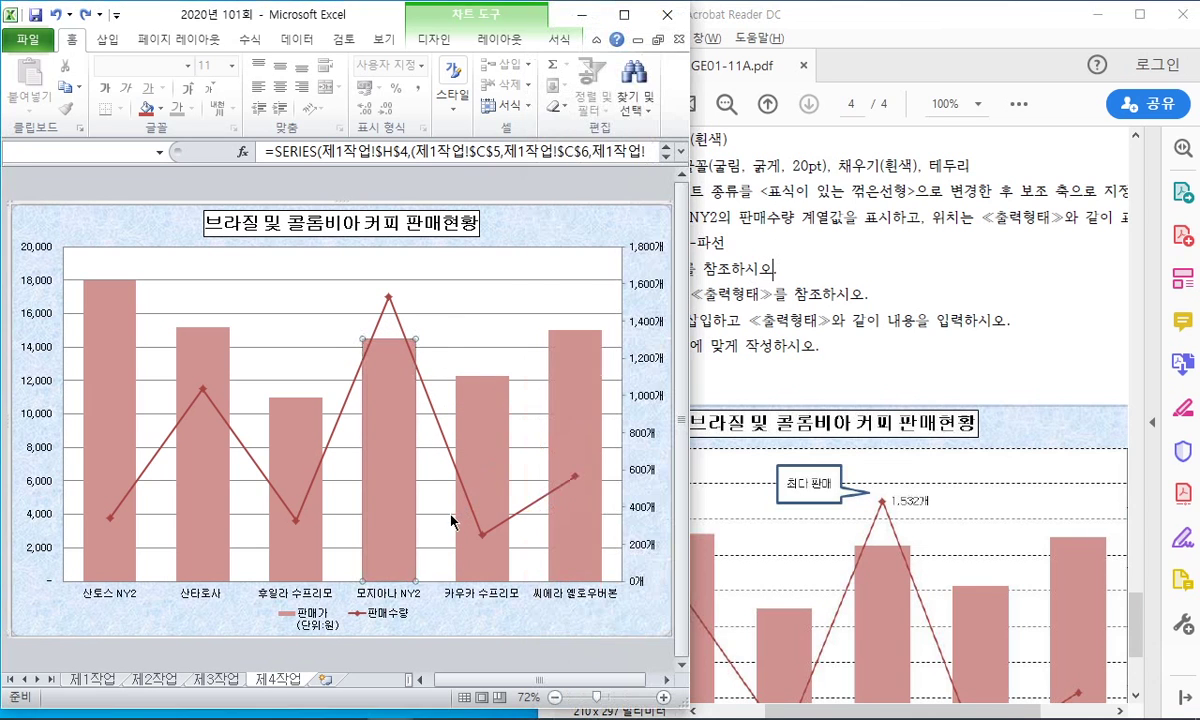
Step: Add a data label to only the 모지아나 NY2 point of the 판매수량 line series
click(401, 334)
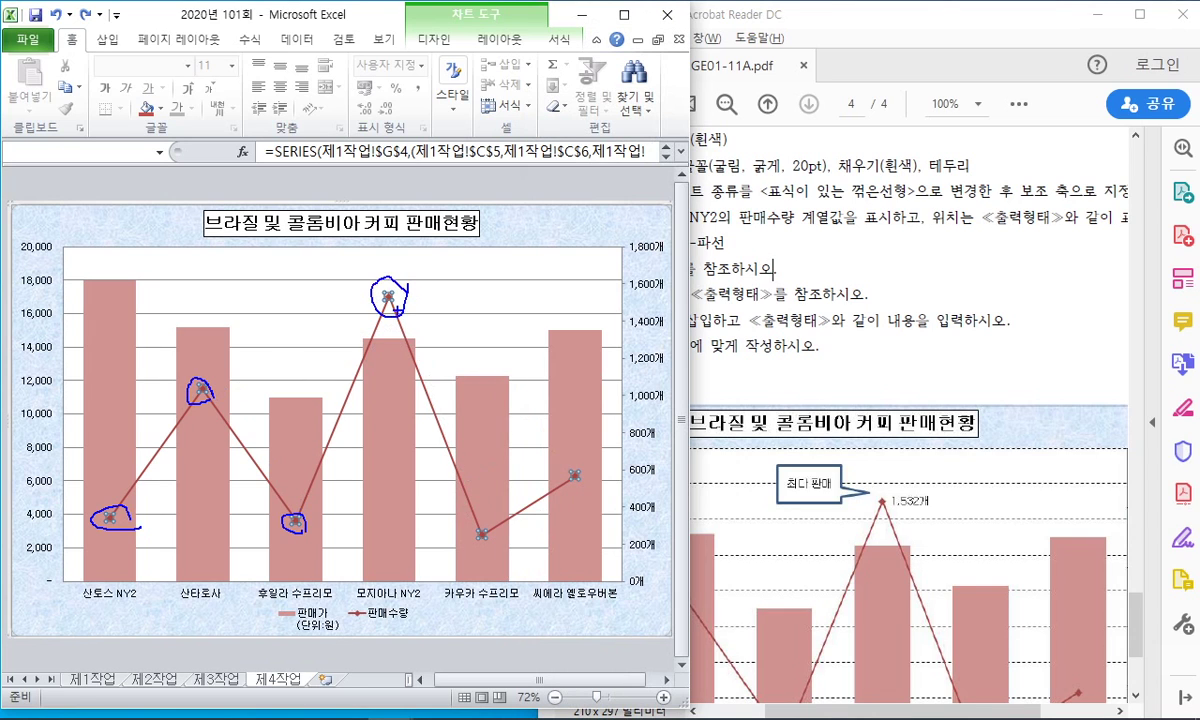
key(Escape)
click(389, 297)
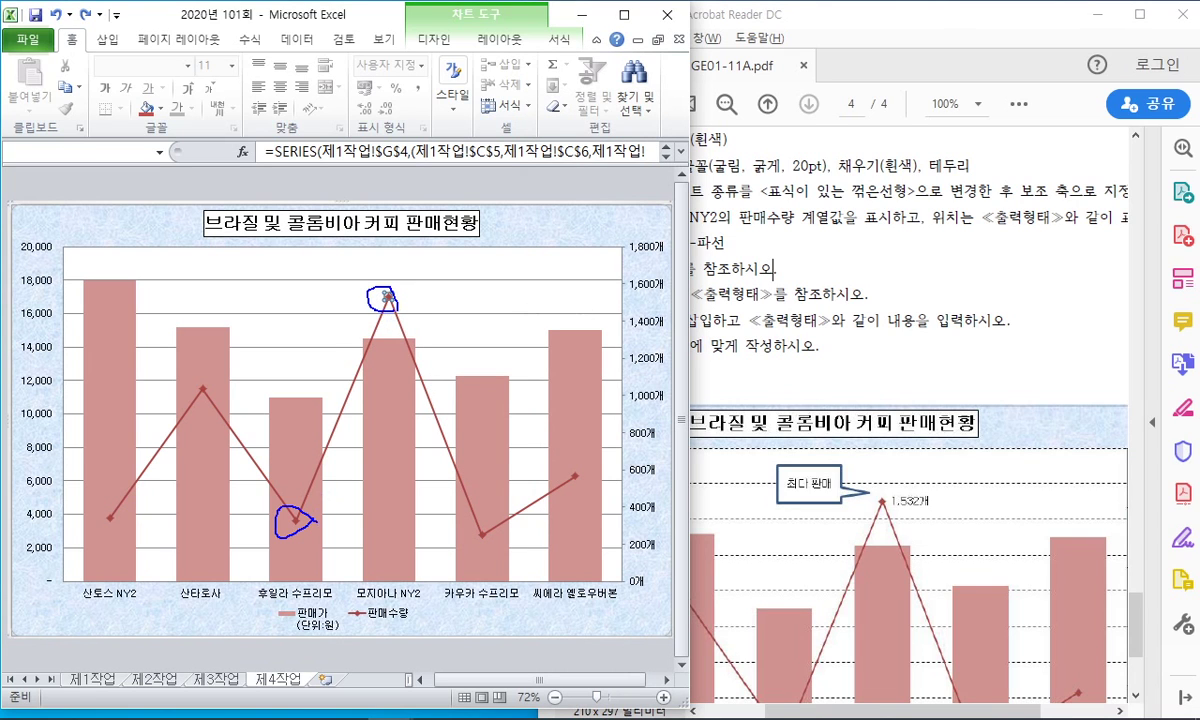
key(Escape)
right_click(389, 300)
click(445, 397)
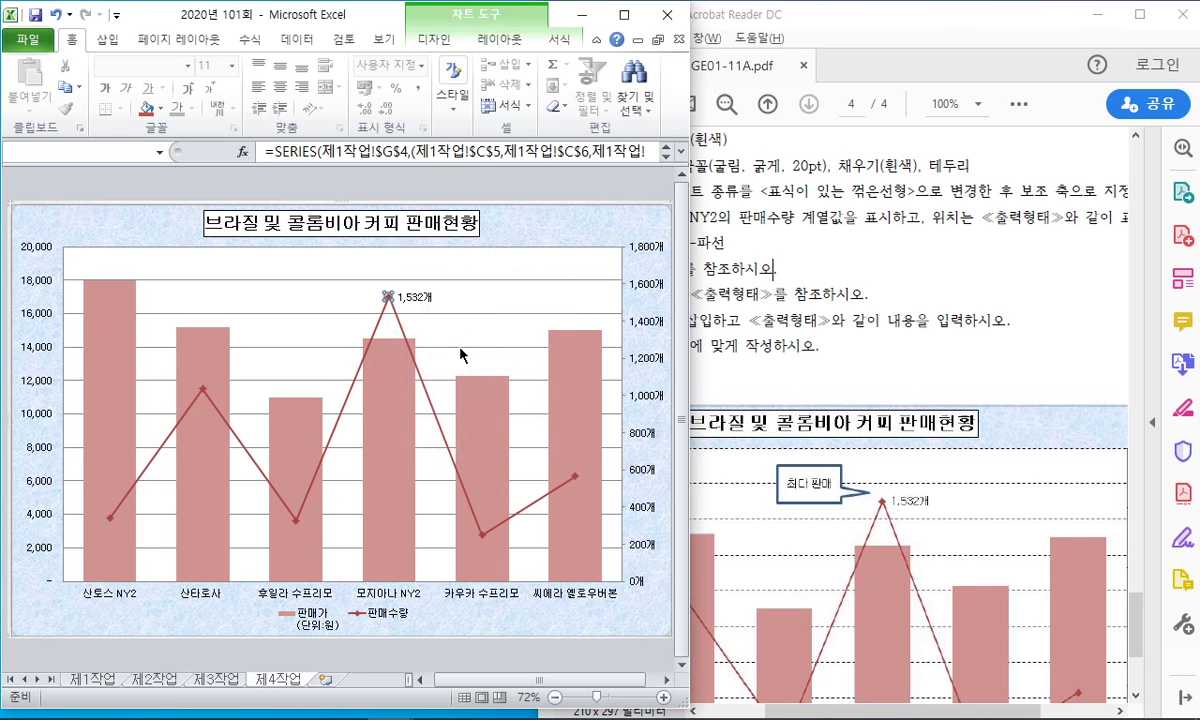
Step: Compare the position of the 모지아나 NY2 data label with the PDF's placement requirement and sample chart
click(873, 487)
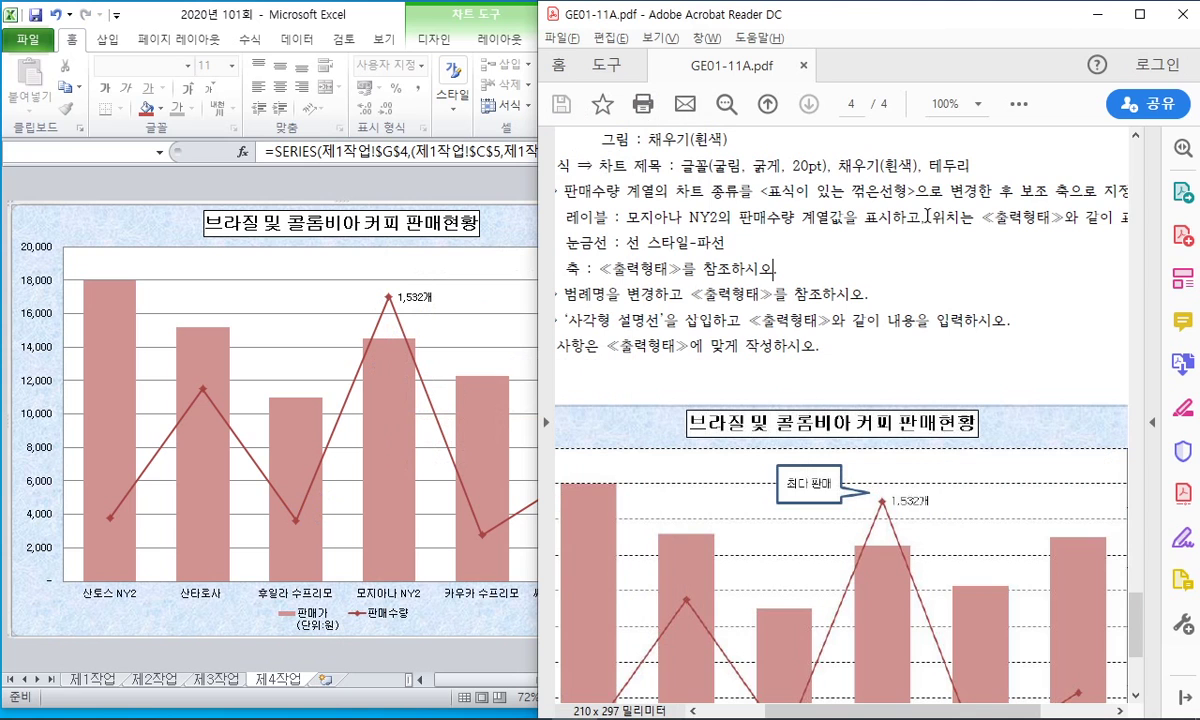
drag(928, 215, 1046, 218)
click(424, 314)
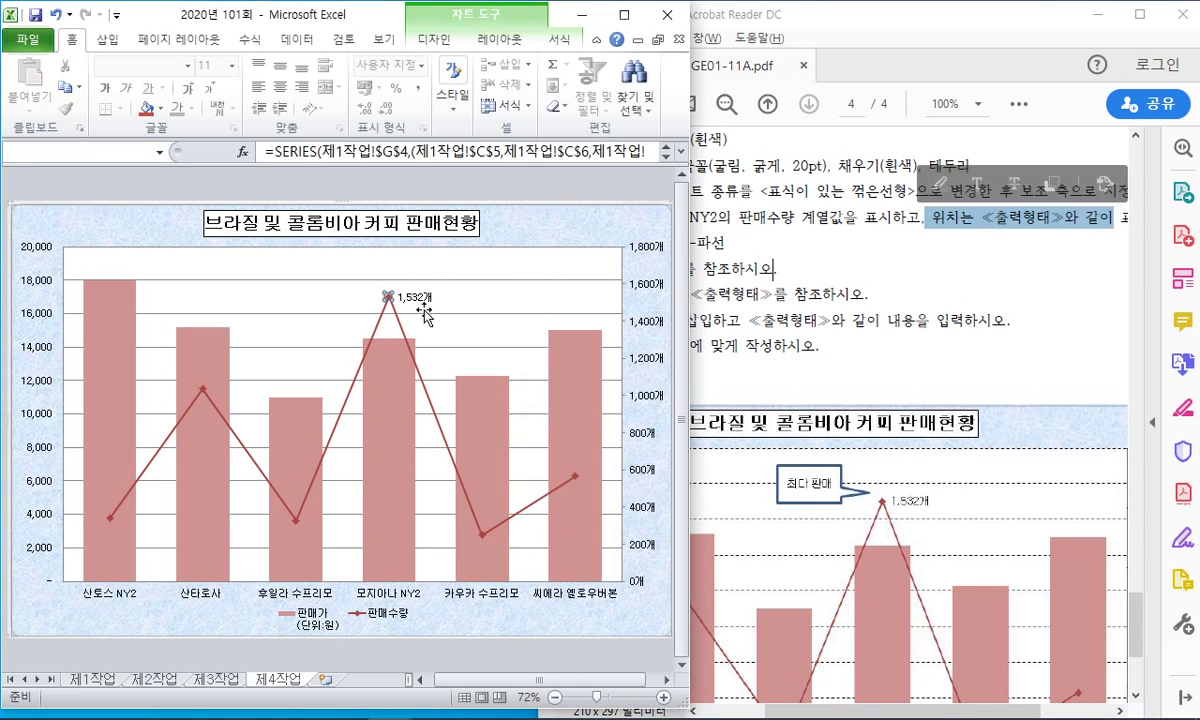
click(418, 298)
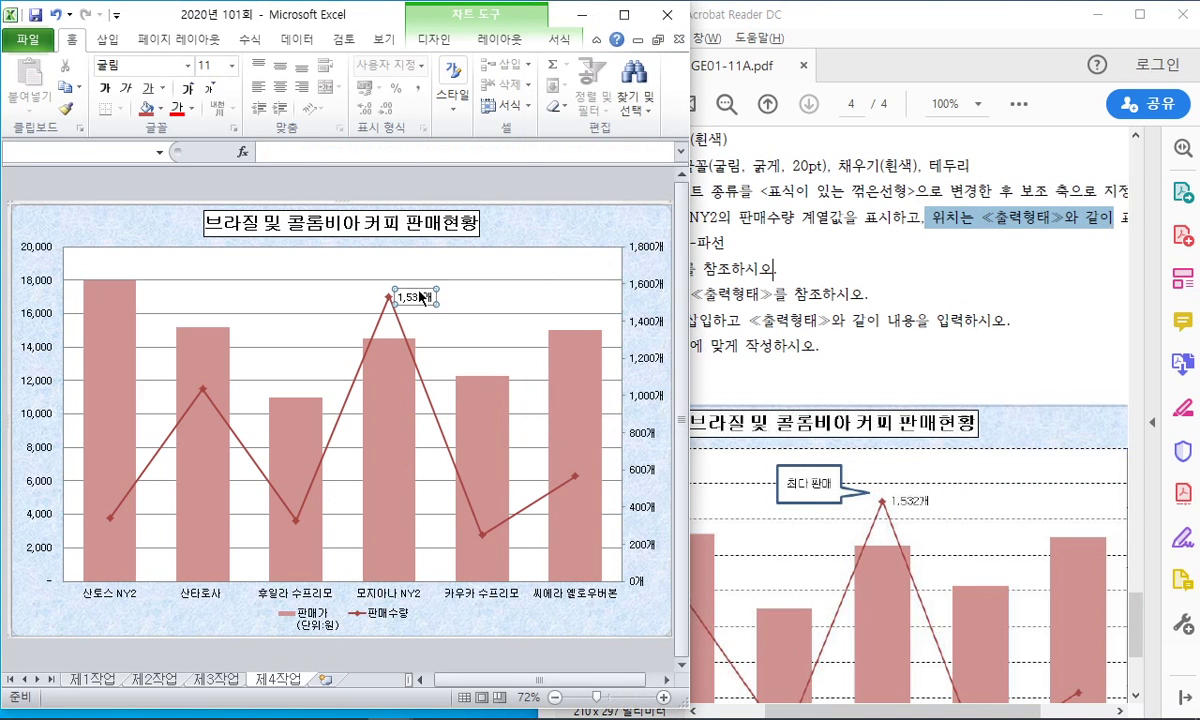
Step: Check the 눈금선 condition in the PDF and set the major gridlines' dash type to 파선
click(857, 265)
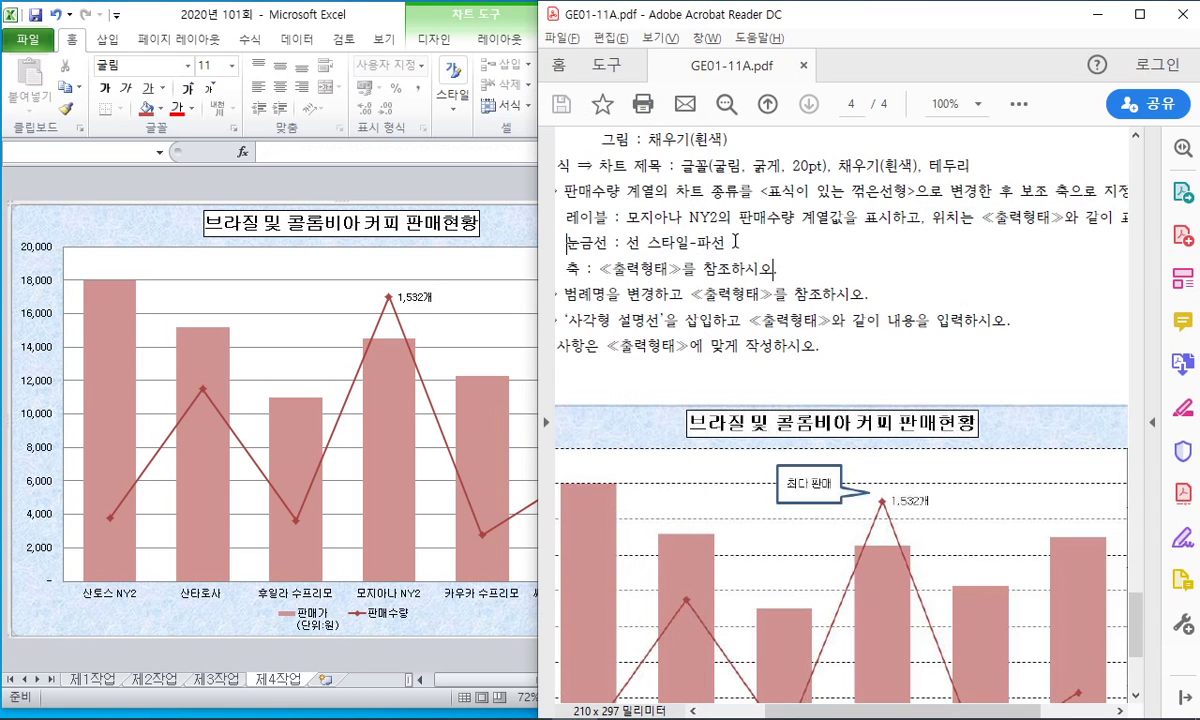
drag(738, 217, 1128, 218)
drag(674, 467, 747, 502)
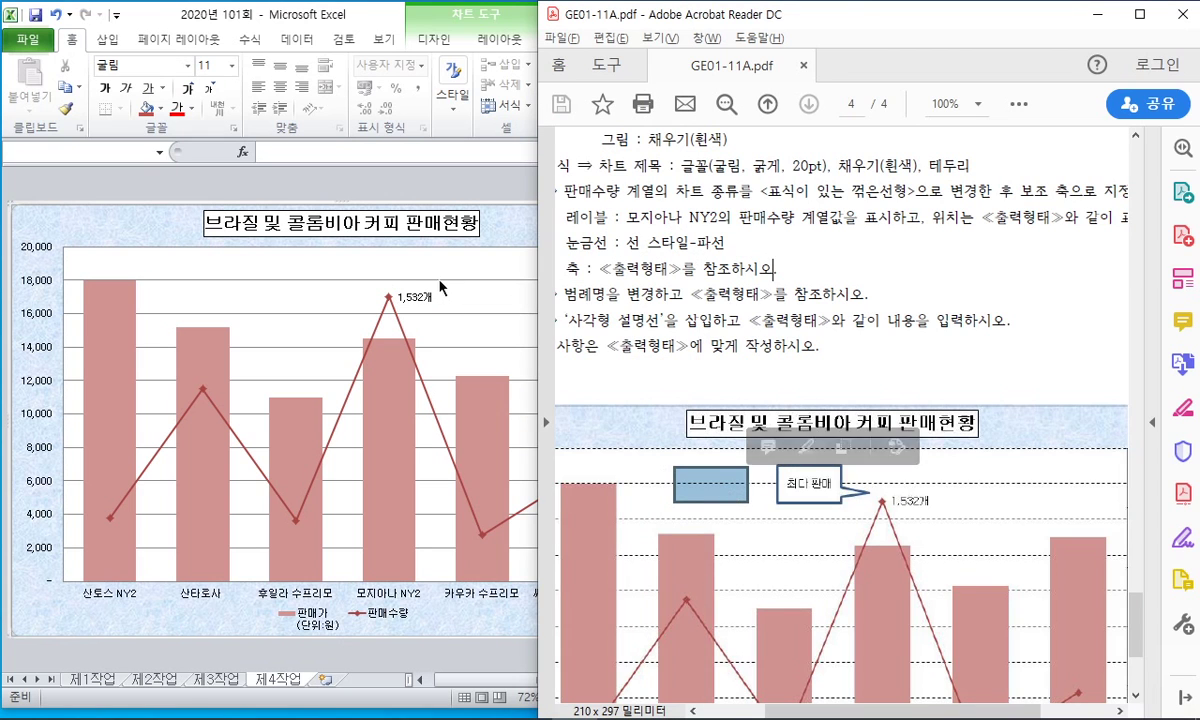
click(445, 278)
click(475, 282)
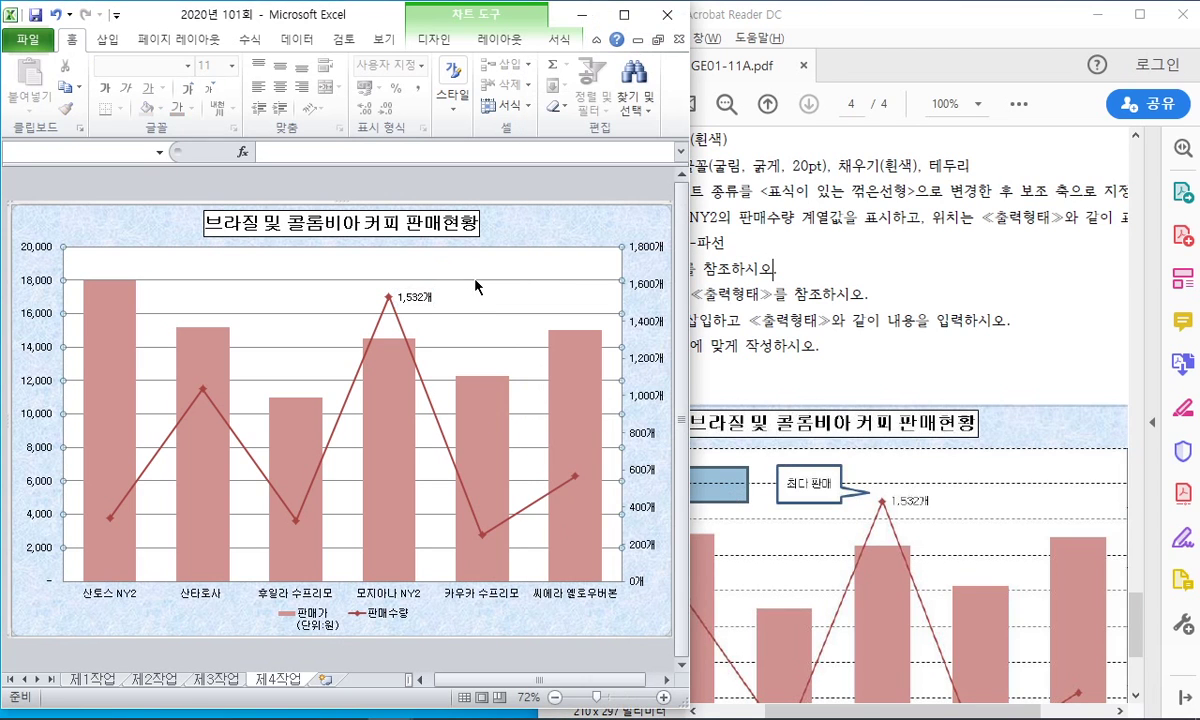
right_click(476, 286)
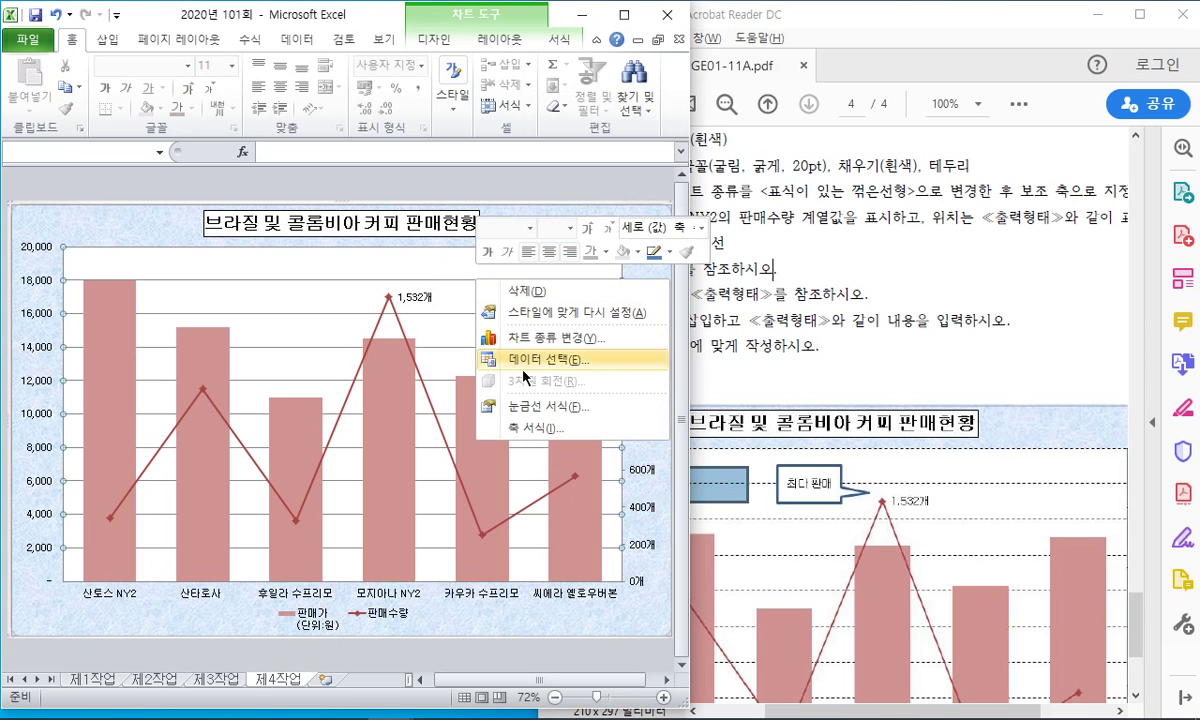
click(532, 407)
click(732, 245)
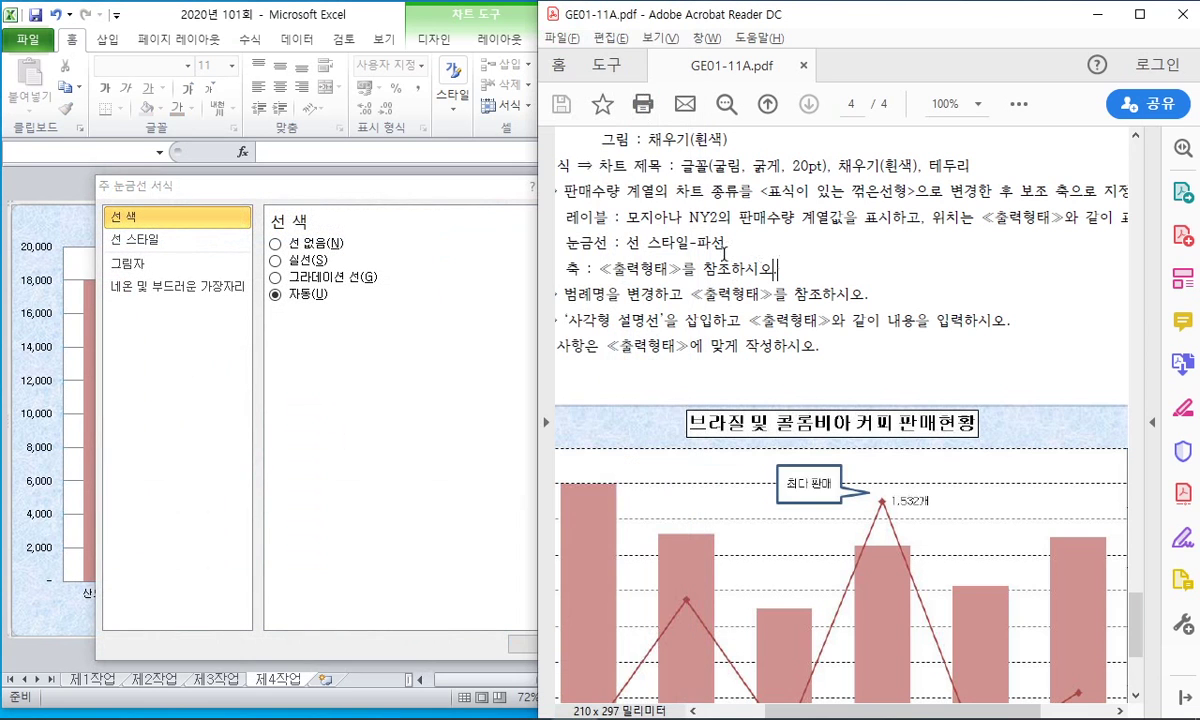
drag(727, 243, 689, 243)
click(472, 324)
click(156, 243)
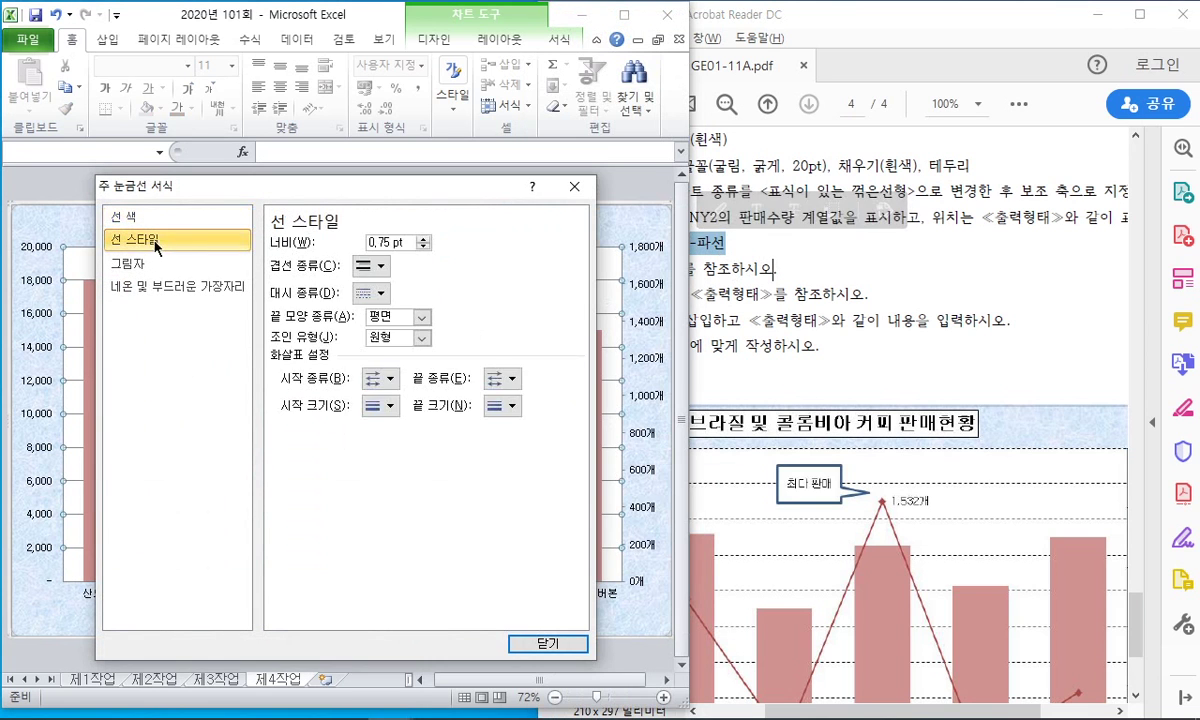
click(372, 293)
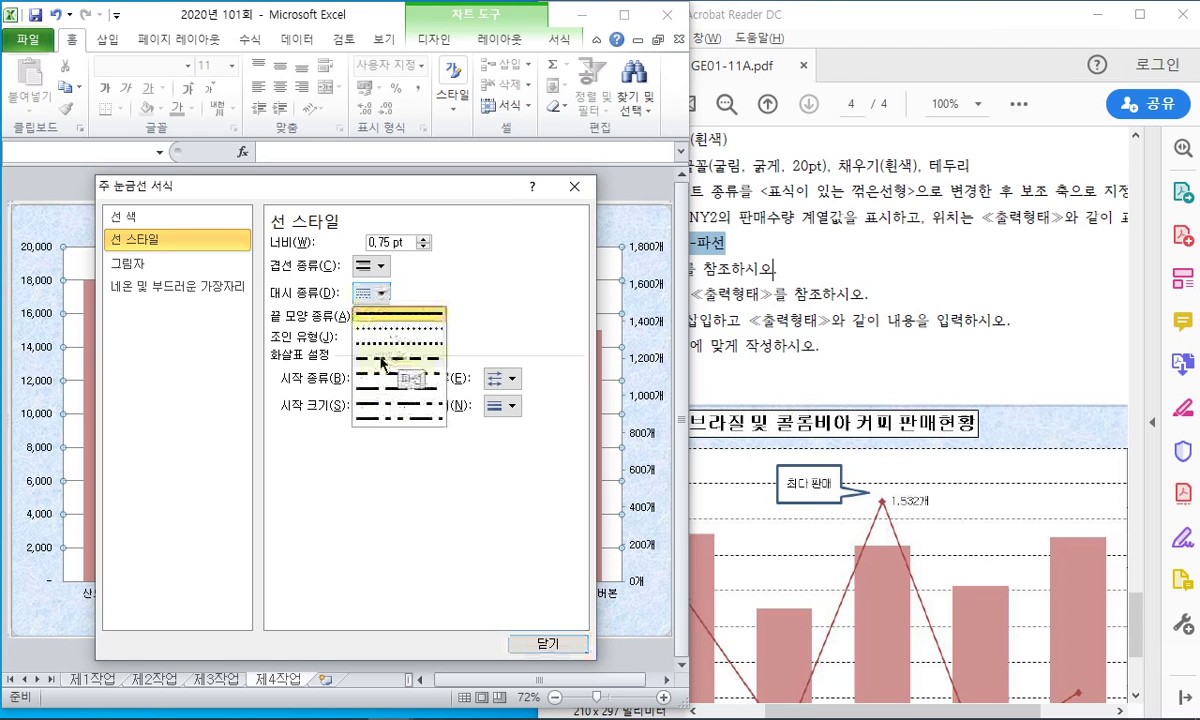
click(381, 362)
click(583, 641)
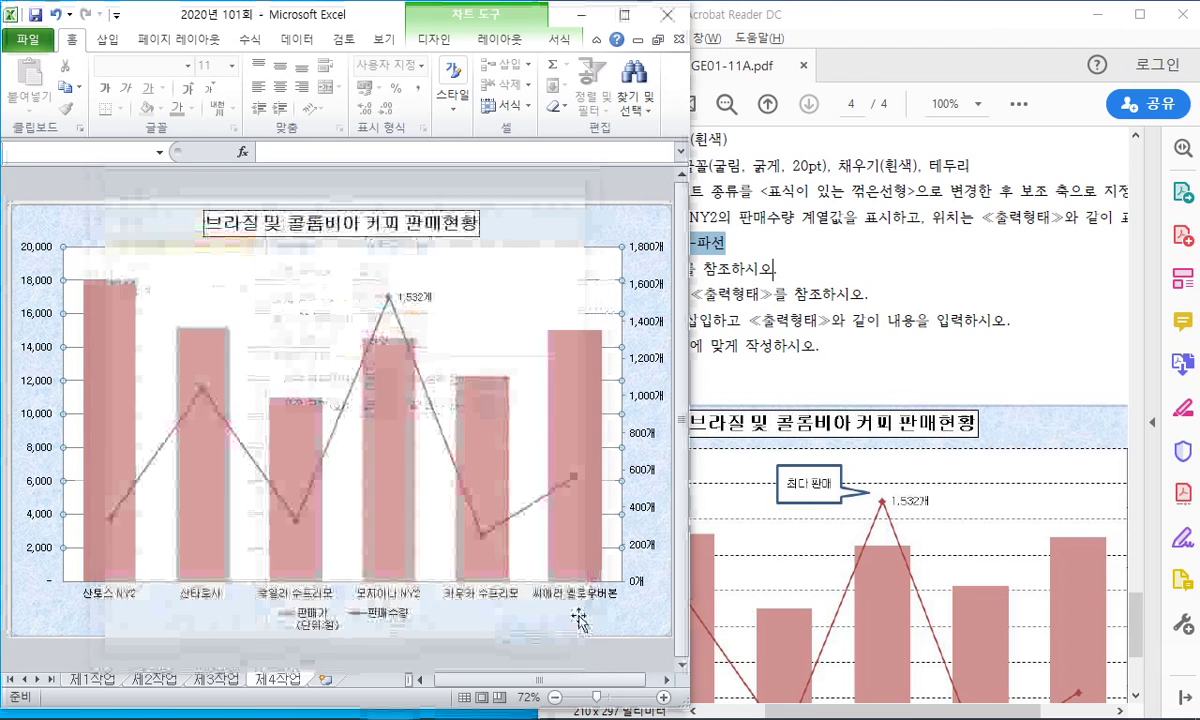
Step: Check the 축 condition in the PDF and compare the sample chart's primary and secondary vertical axes with the 제4작업 chart
click(784, 251)
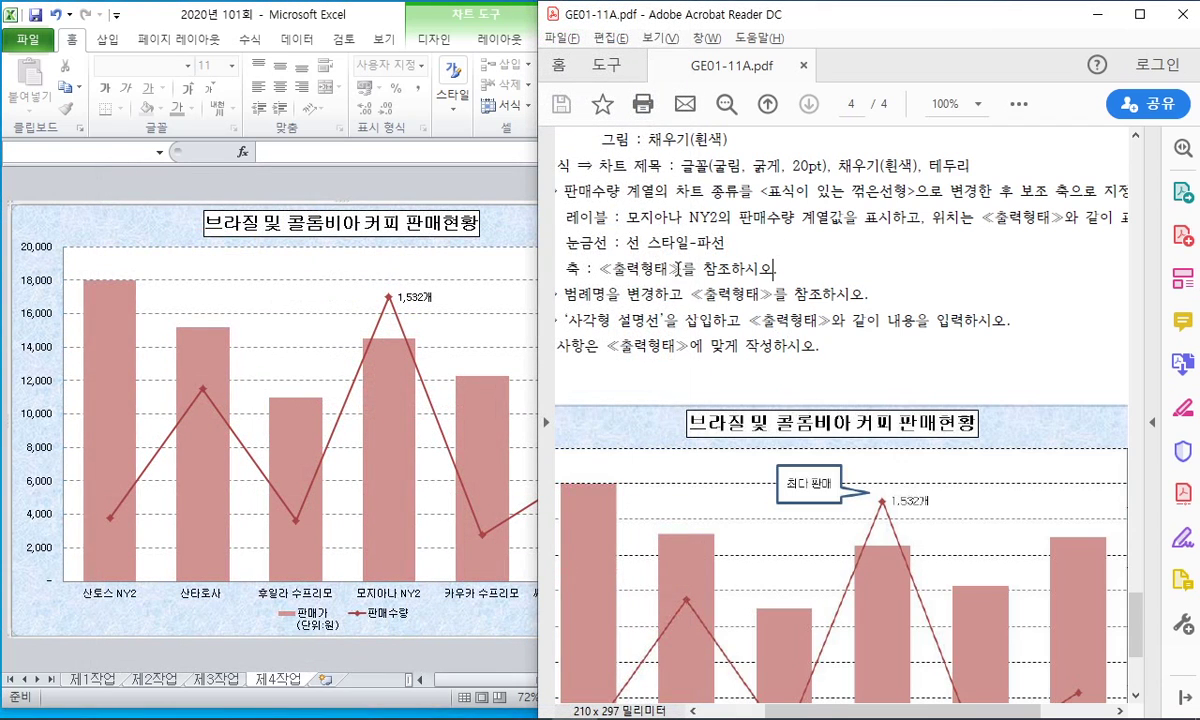
drag(581, 268, 773, 268)
scroll(798, 708, down, 1)
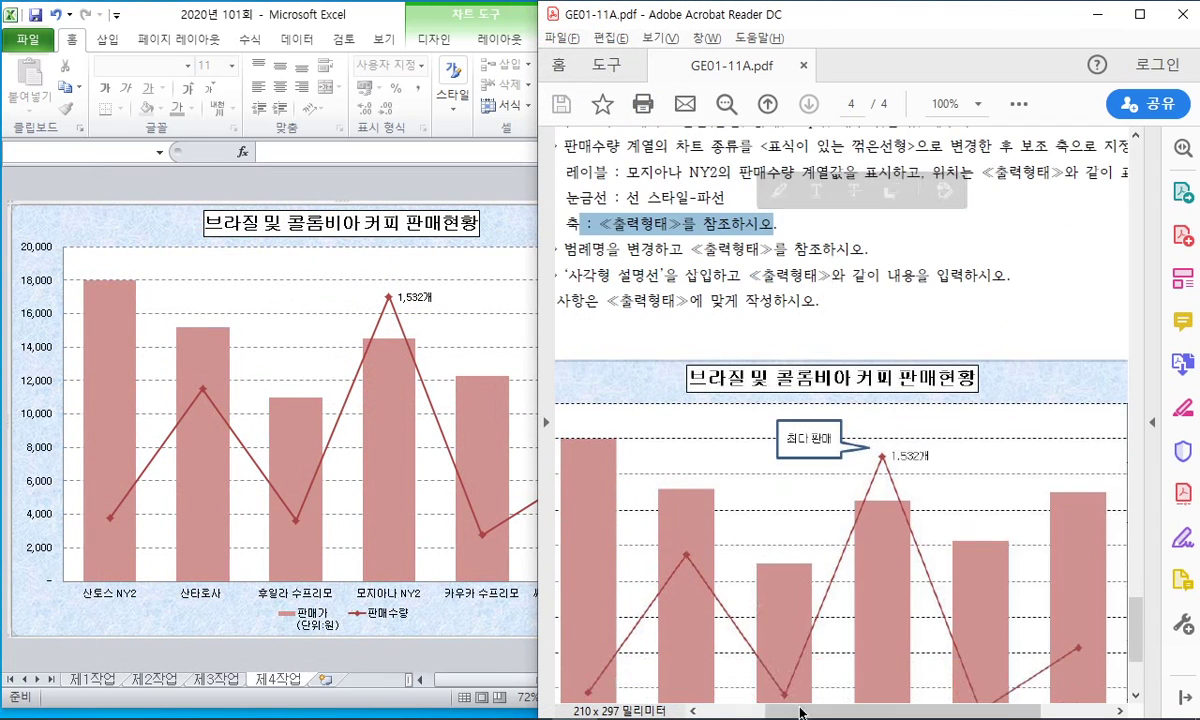
drag(798, 710, 750, 712)
scroll(750, 712, down, 2)
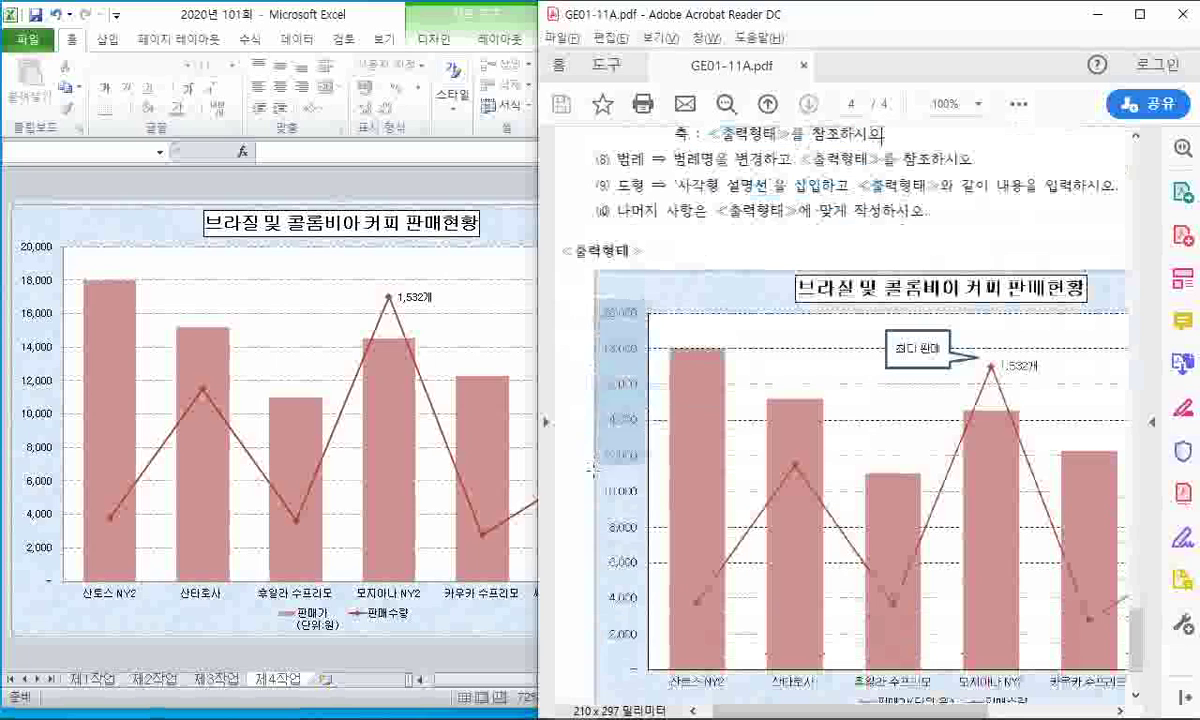
click(602, 664)
click(654, 460)
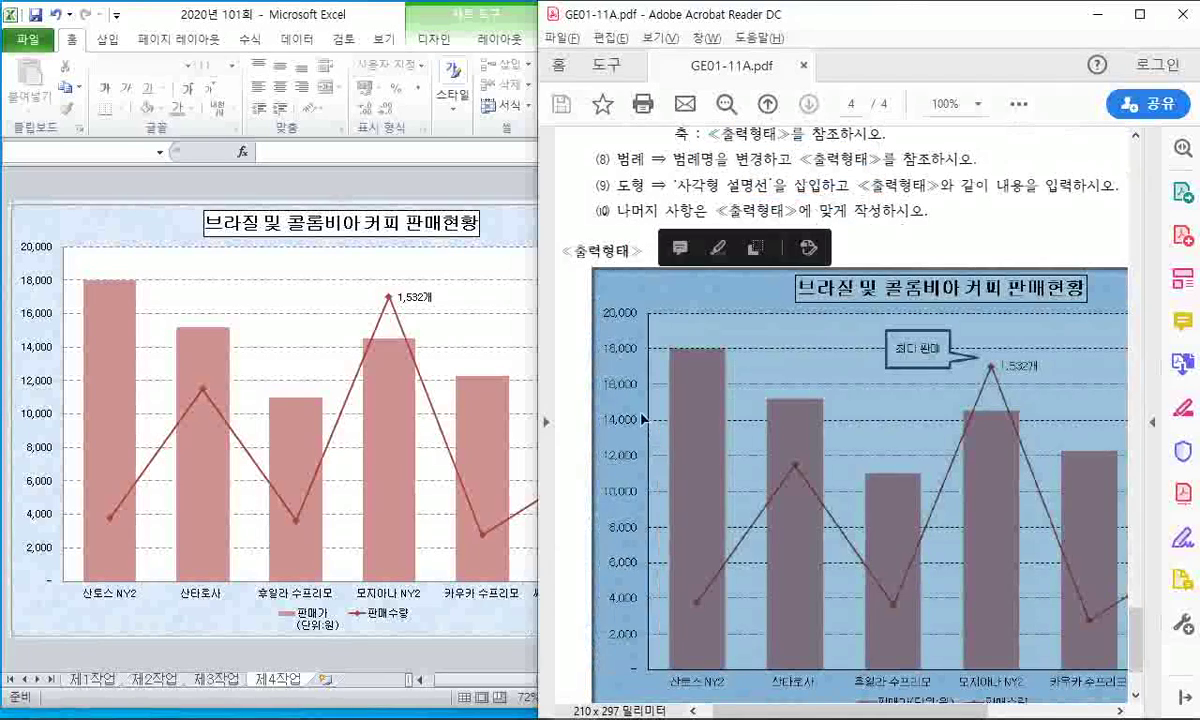
click(641, 418)
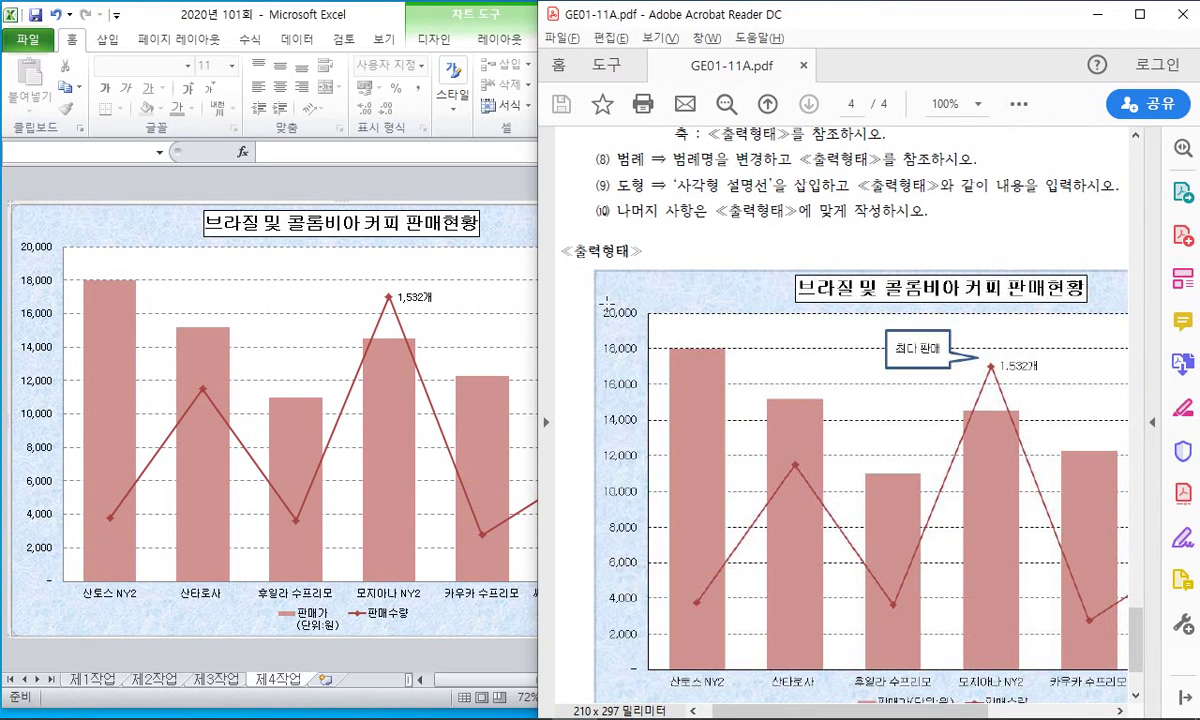
drag(606, 303, 645, 678)
click(480, 635)
drag(534, 682, 549, 684)
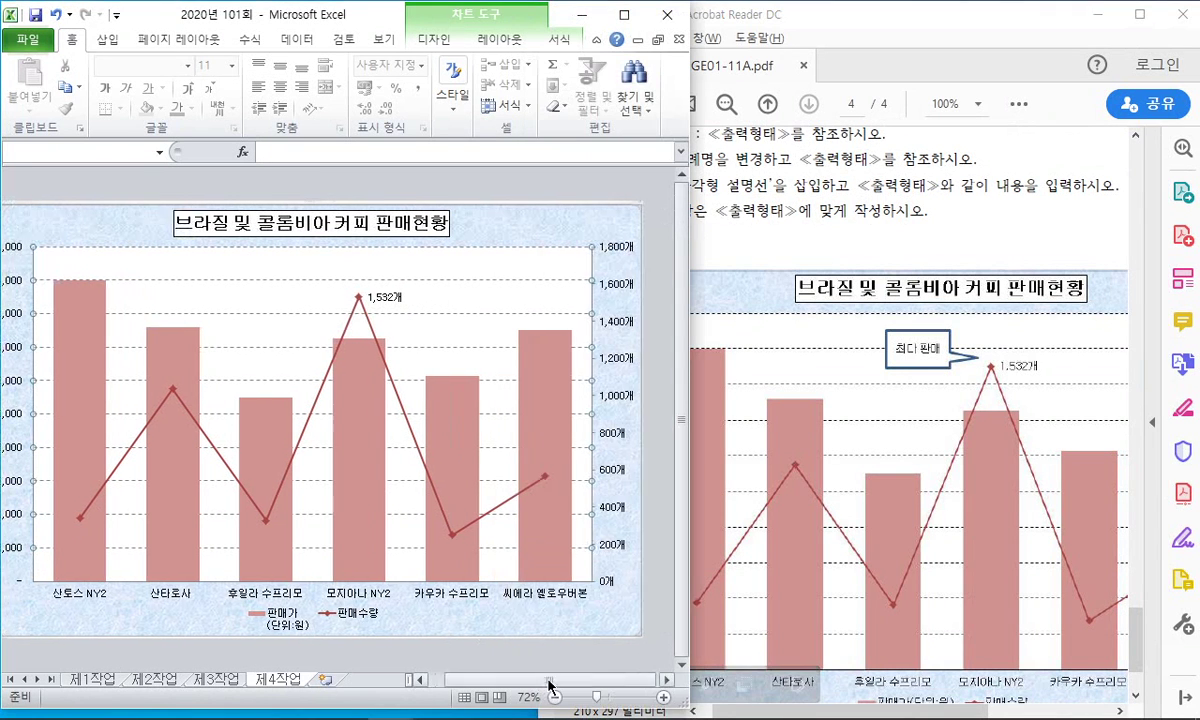
drag(919, 716, 1042, 716)
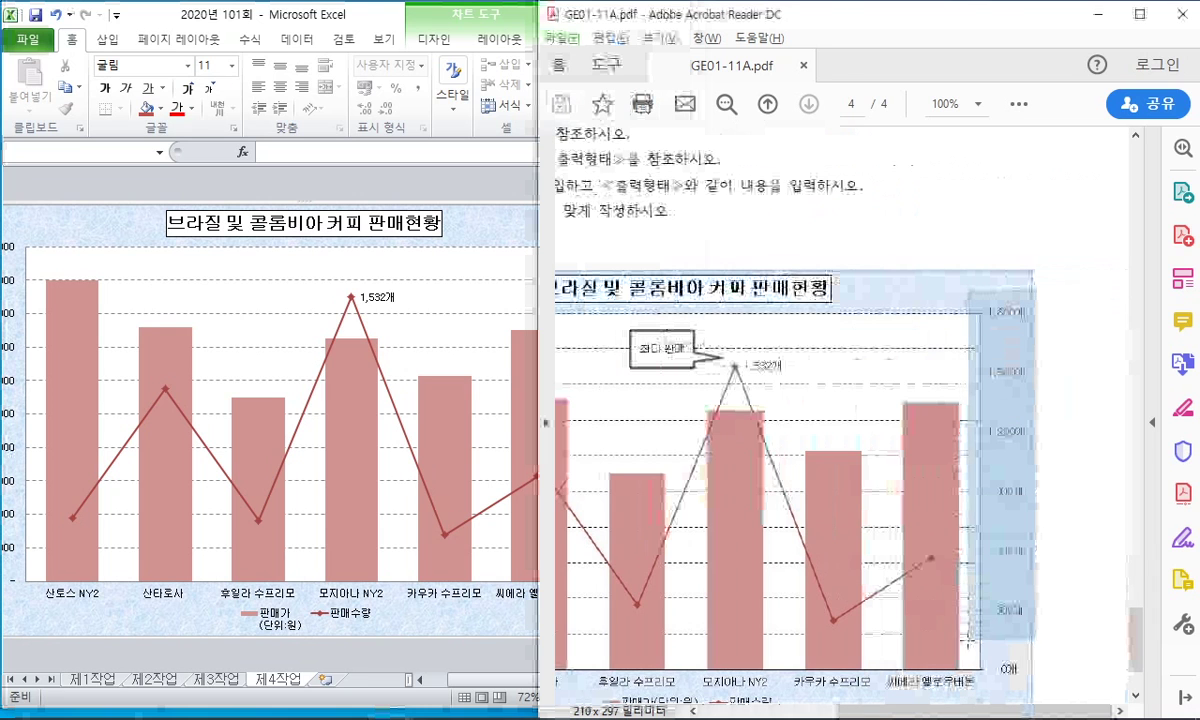
Step: Set the chart's secondary vertical axis to a fixed major unit of 300
click(376, 311)
click(610, 282)
right_click(613, 286)
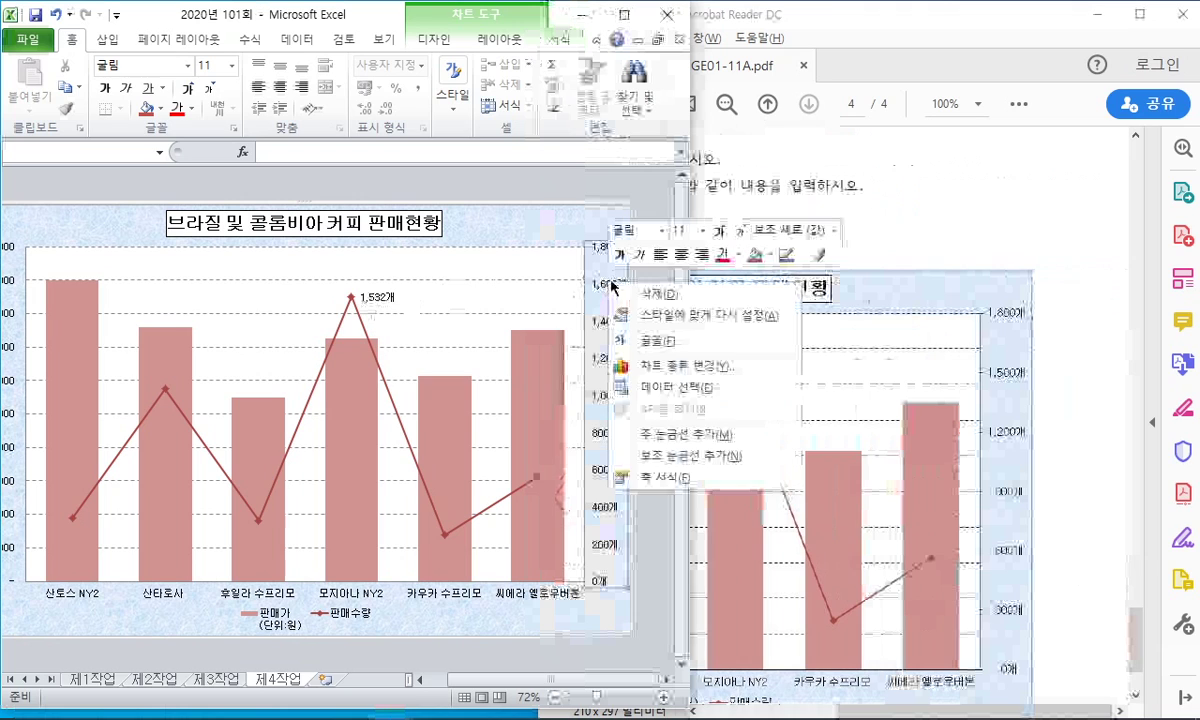
click(675, 478)
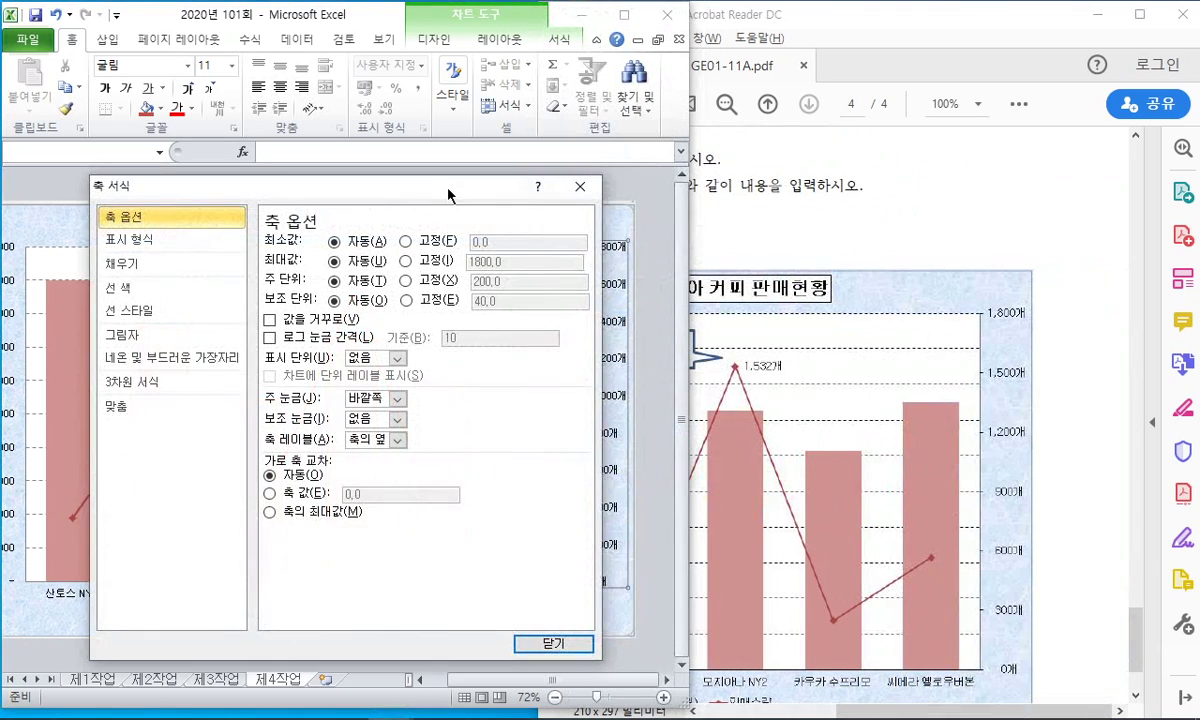
drag(448, 193, 321, 193)
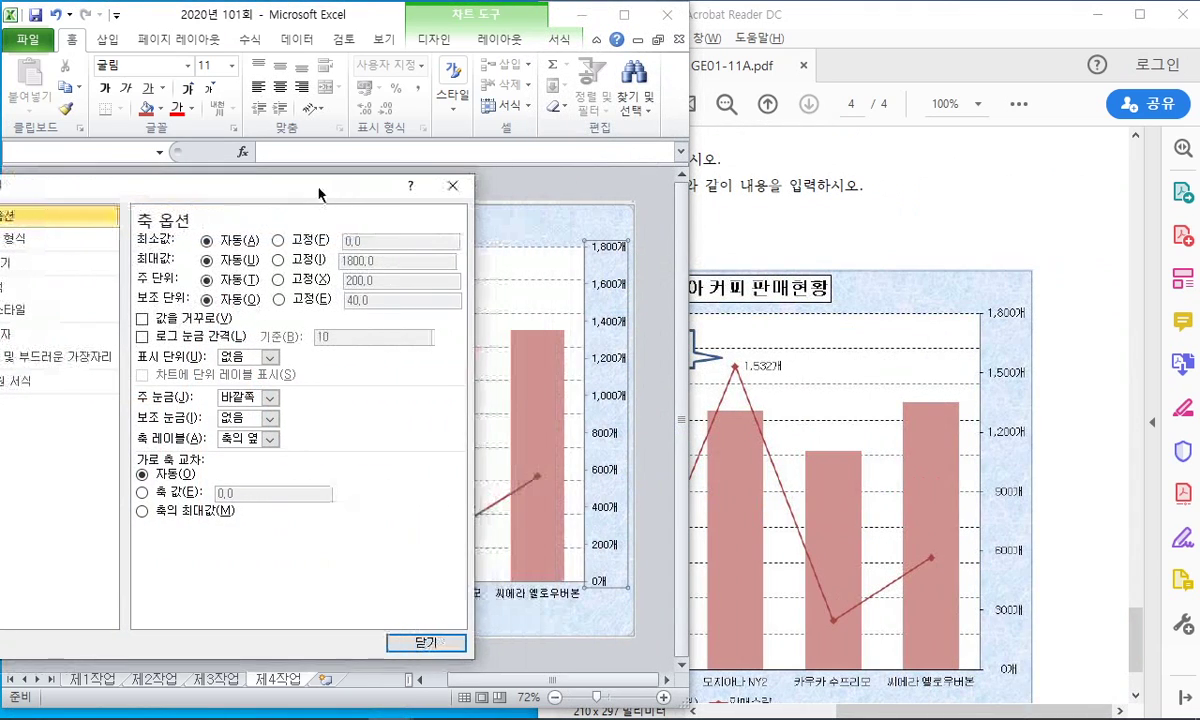
click(298, 283)
text(3)
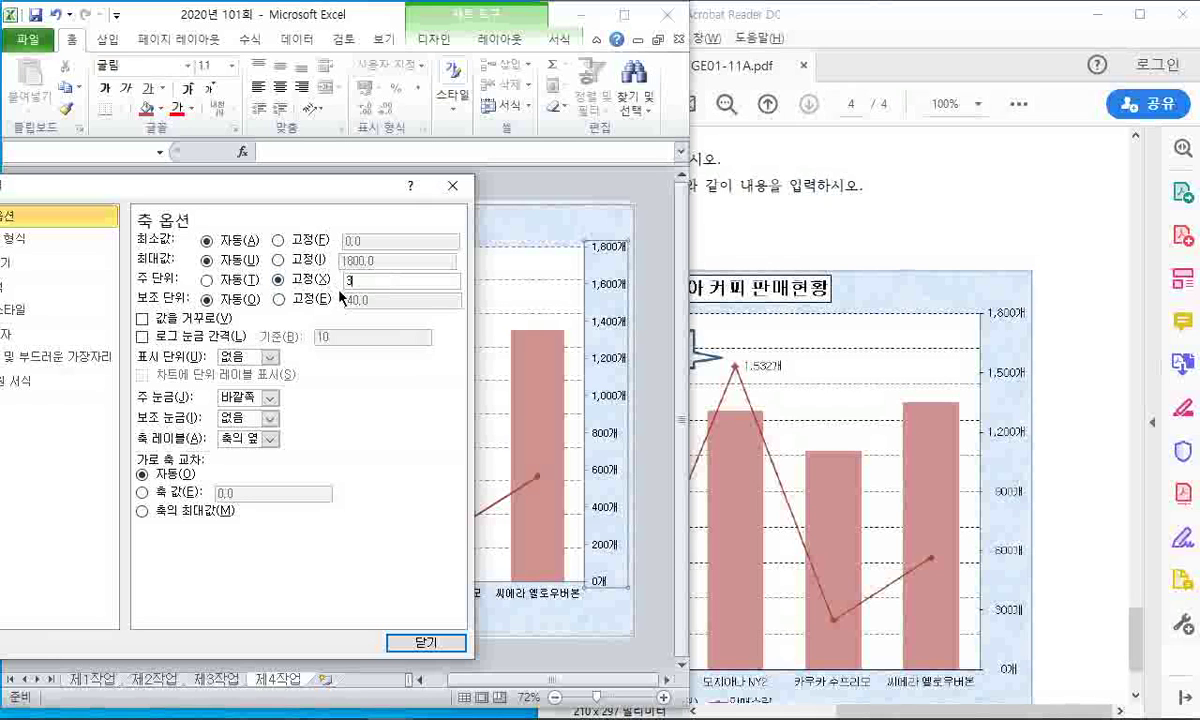
text(00)
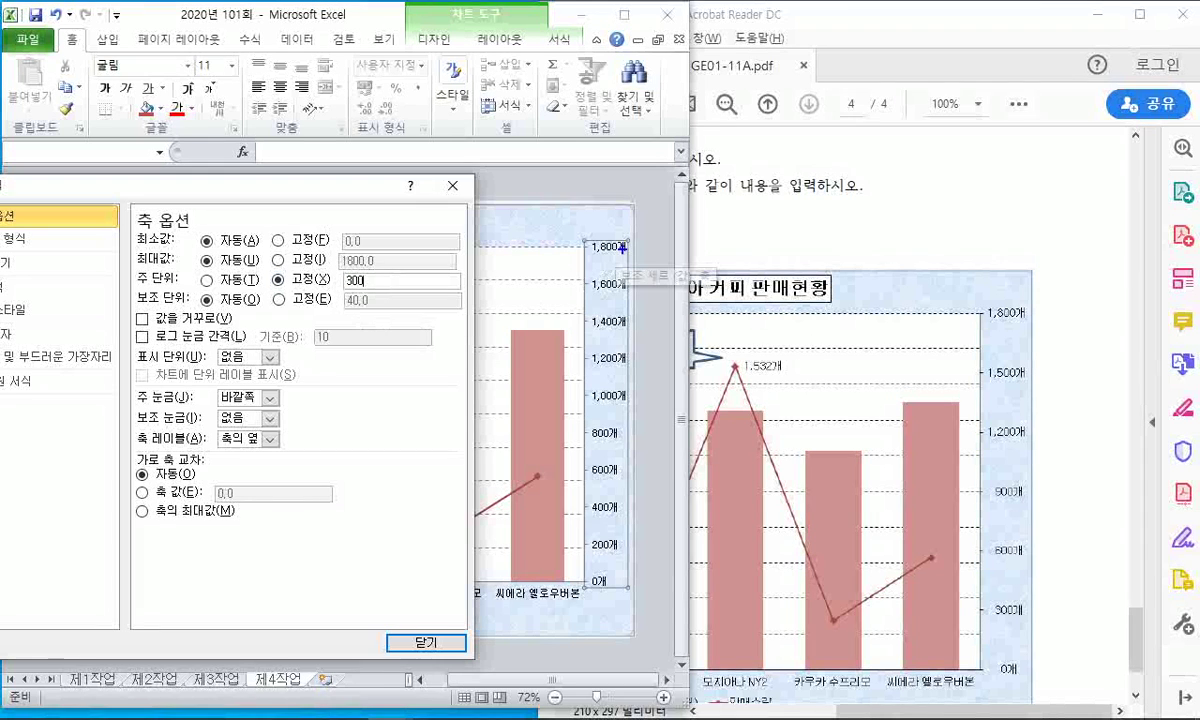
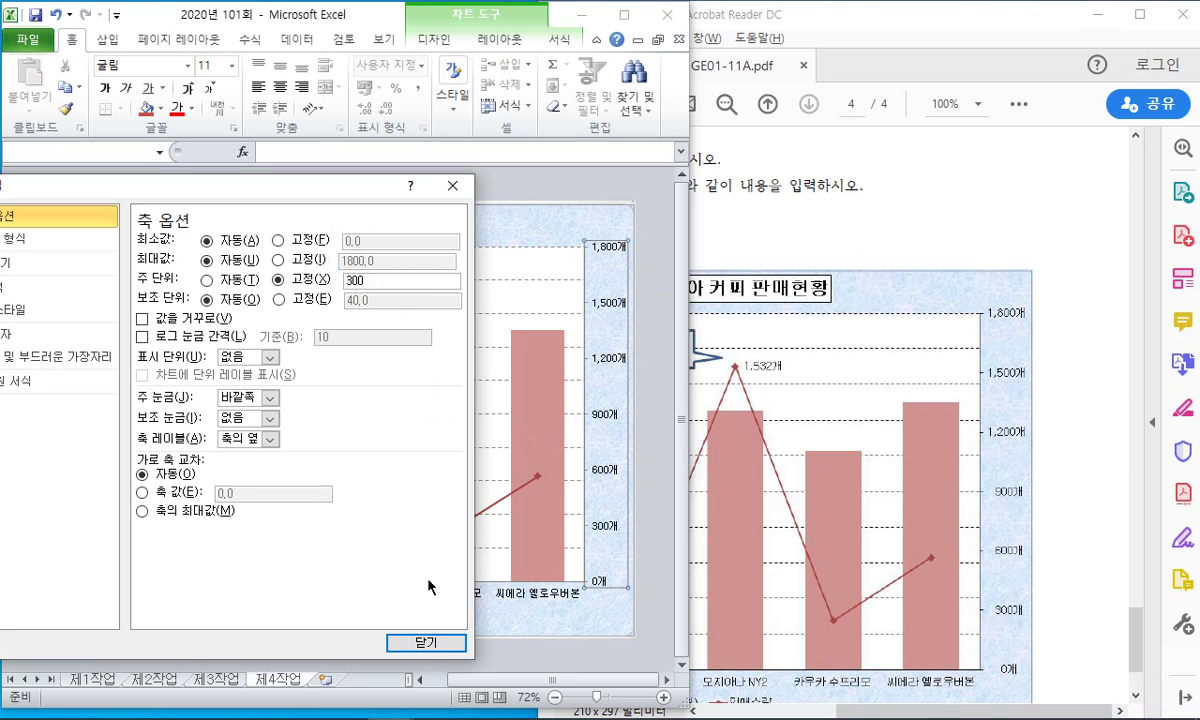
click(424, 640)
click(646, 625)
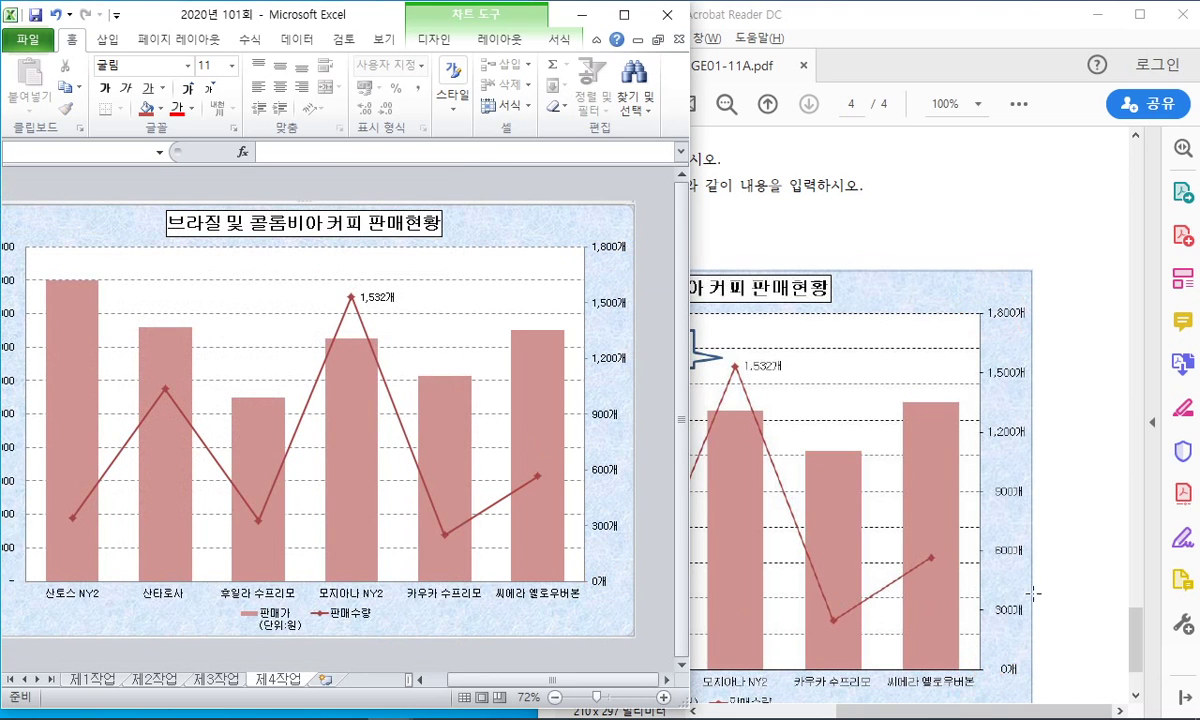
Step: Read the 범례 condition in the PDF and compare the sample chart's legend with the 제4작업 chart's legend
click(1035, 521)
scroll(1035, 521, up, 3)
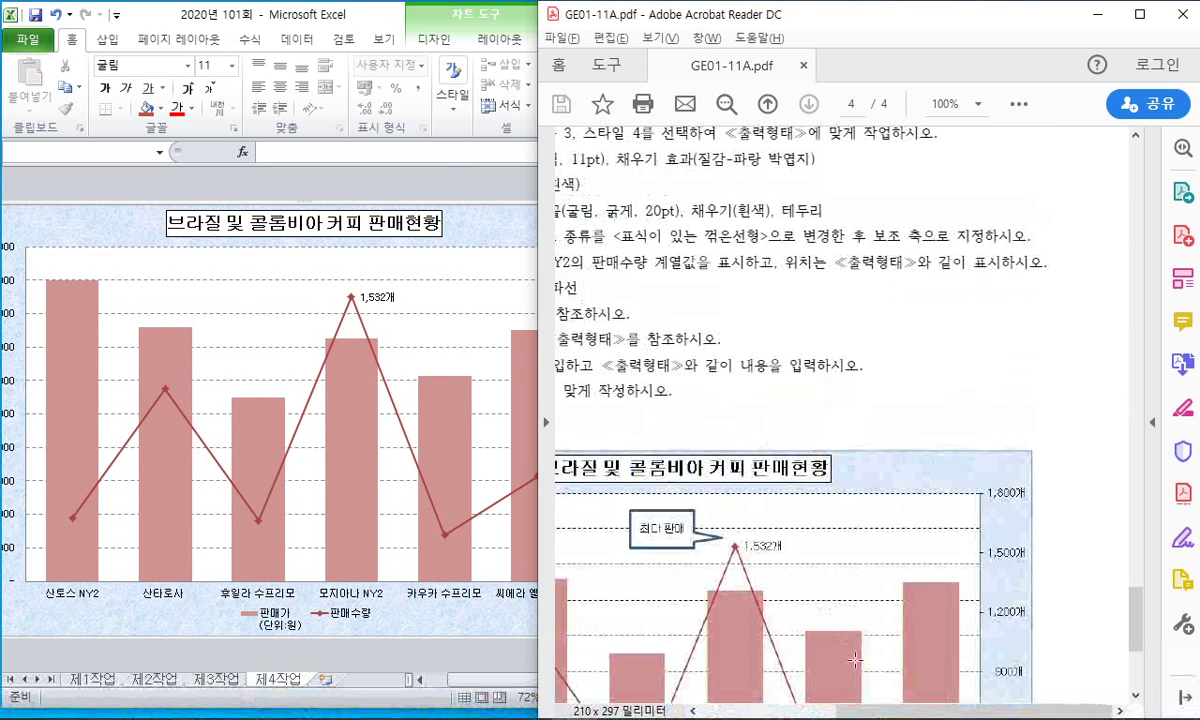
drag(870, 713, 775, 711)
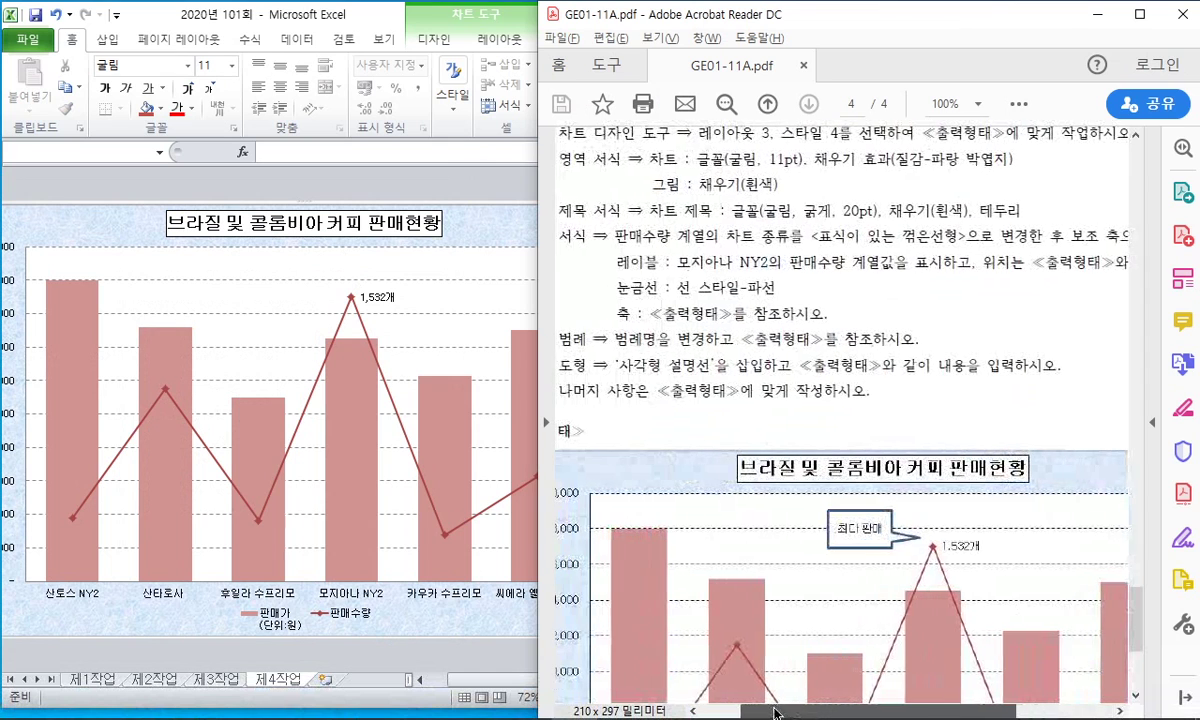
drag(615, 338, 918, 338)
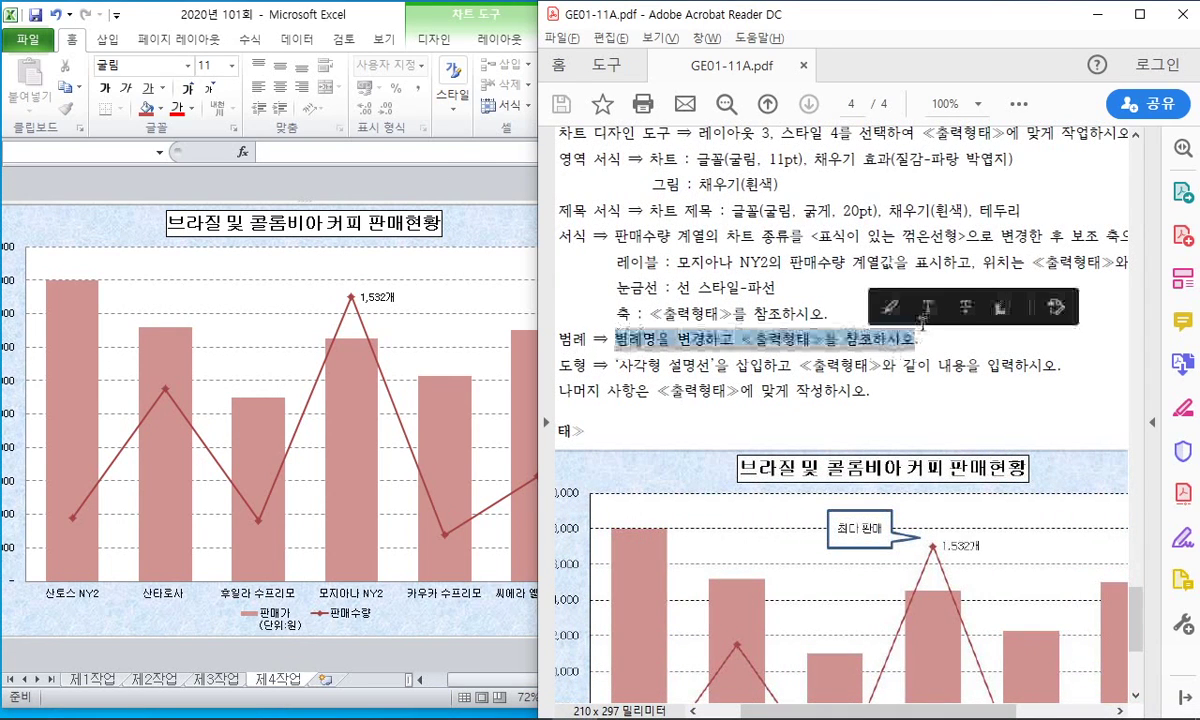
scroll(915, 330, down, 4)
scroll(916, 335, up, 1)
scroll(918, 410, down, 1)
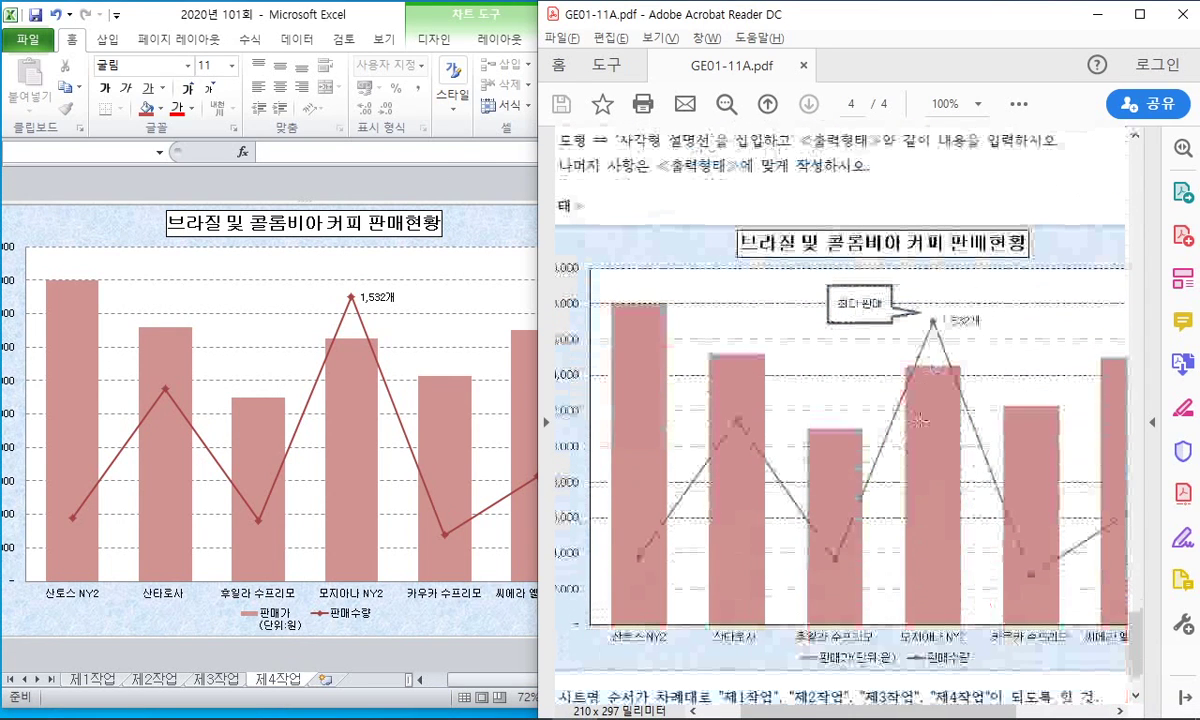
click(388, 588)
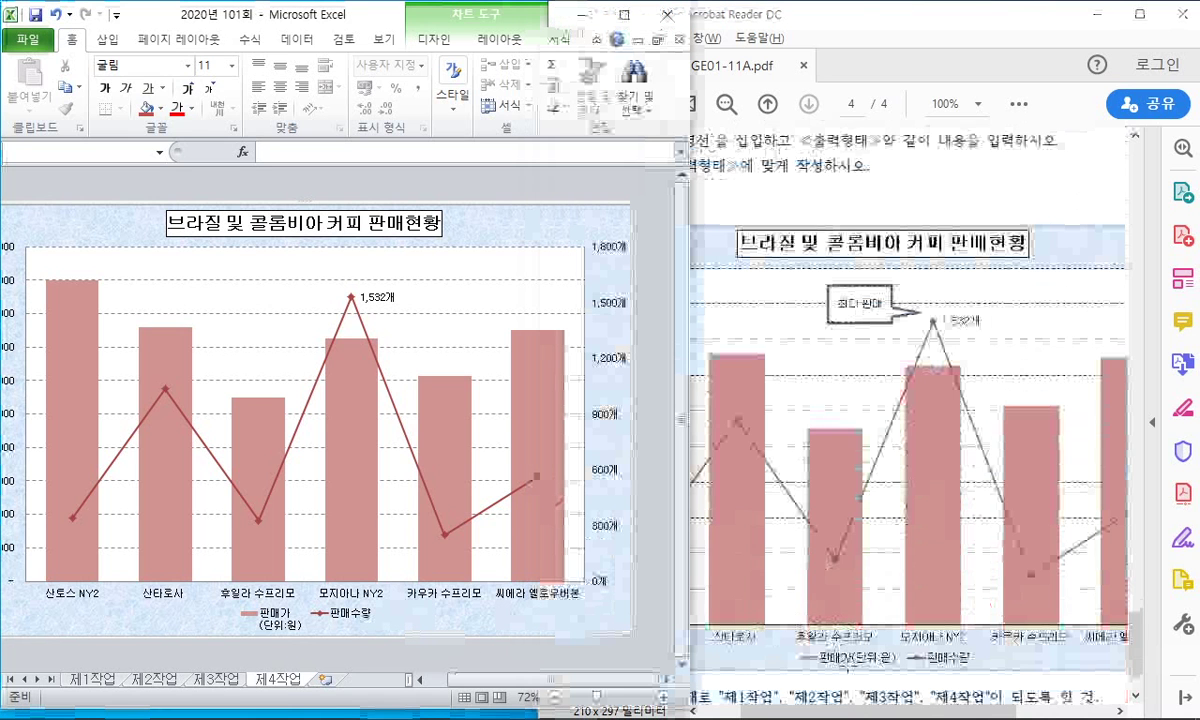
drag(807, 667, 900, 661)
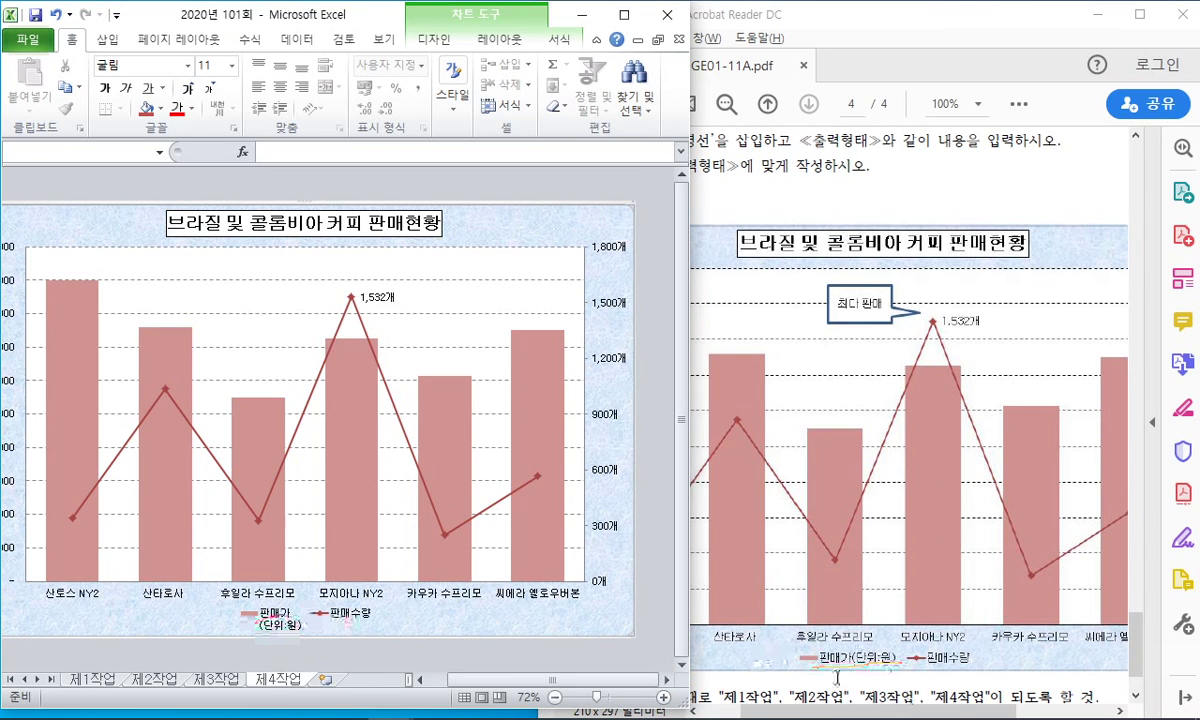
Step: Edit the 판매가 series in the chart's source data so its name reads 판매가(단위:원) on one line, and compare the legend with the sample
right_click(554, 617)
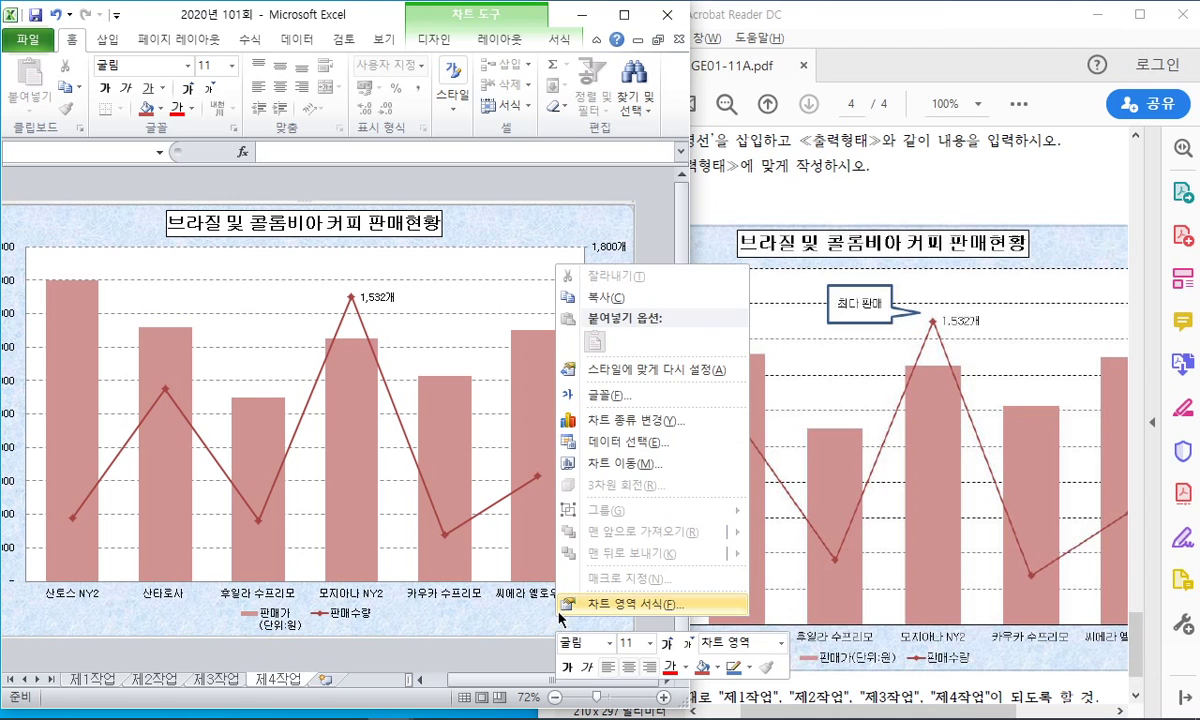
click(638, 444)
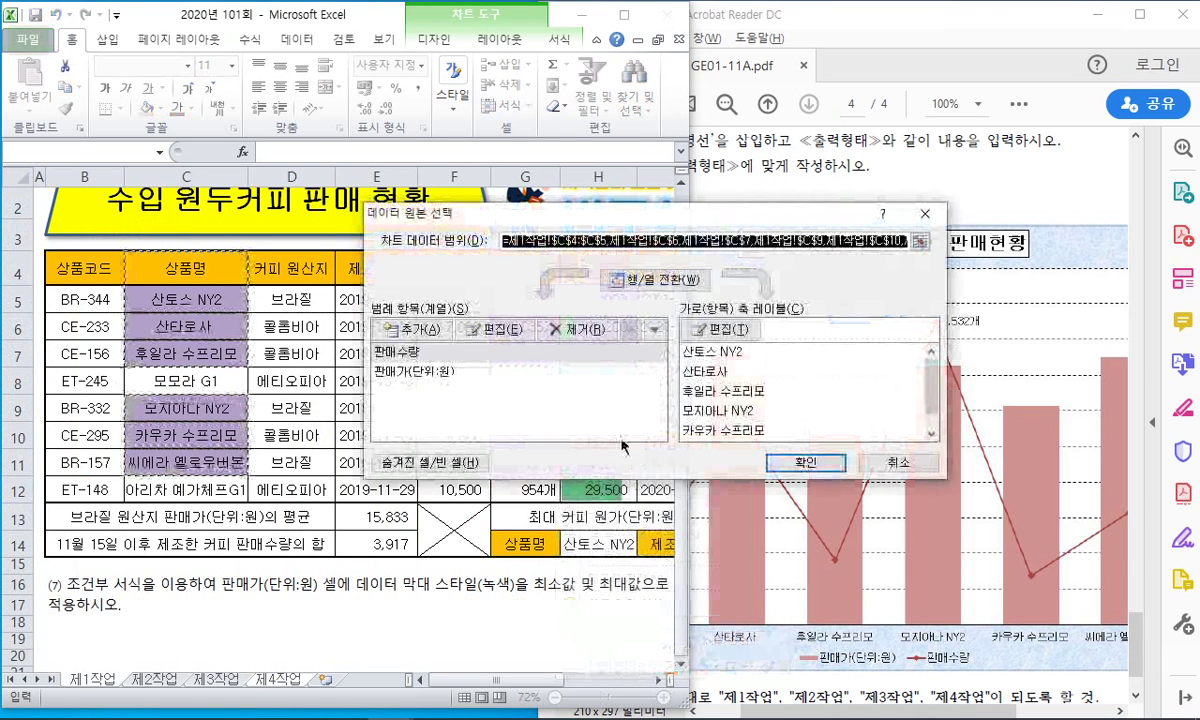
click(447, 374)
drag(508, 219, 667, 313)
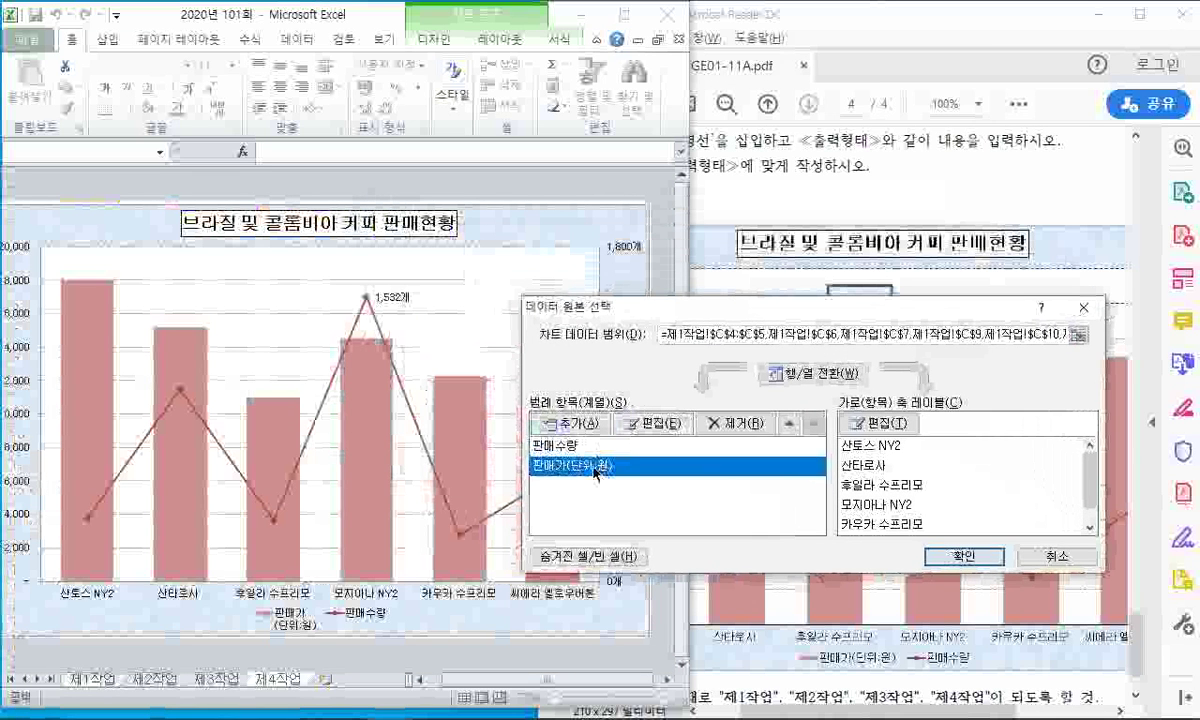
click(648, 423)
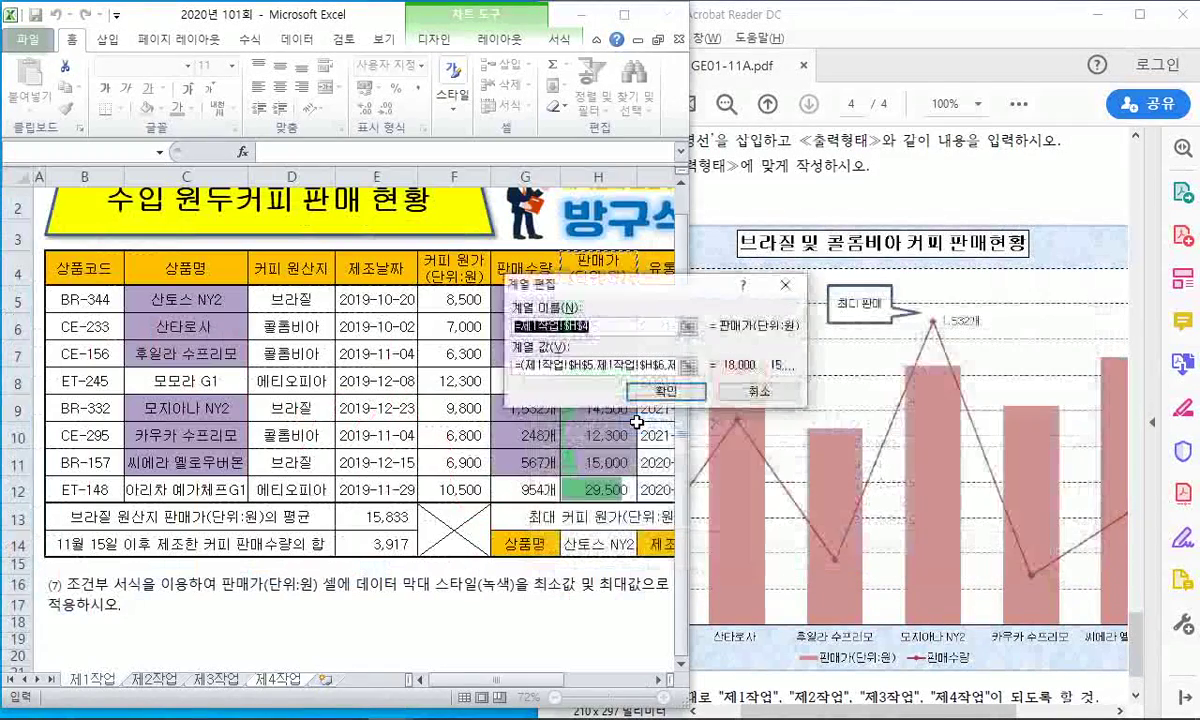
drag(640, 286, 476, 381)
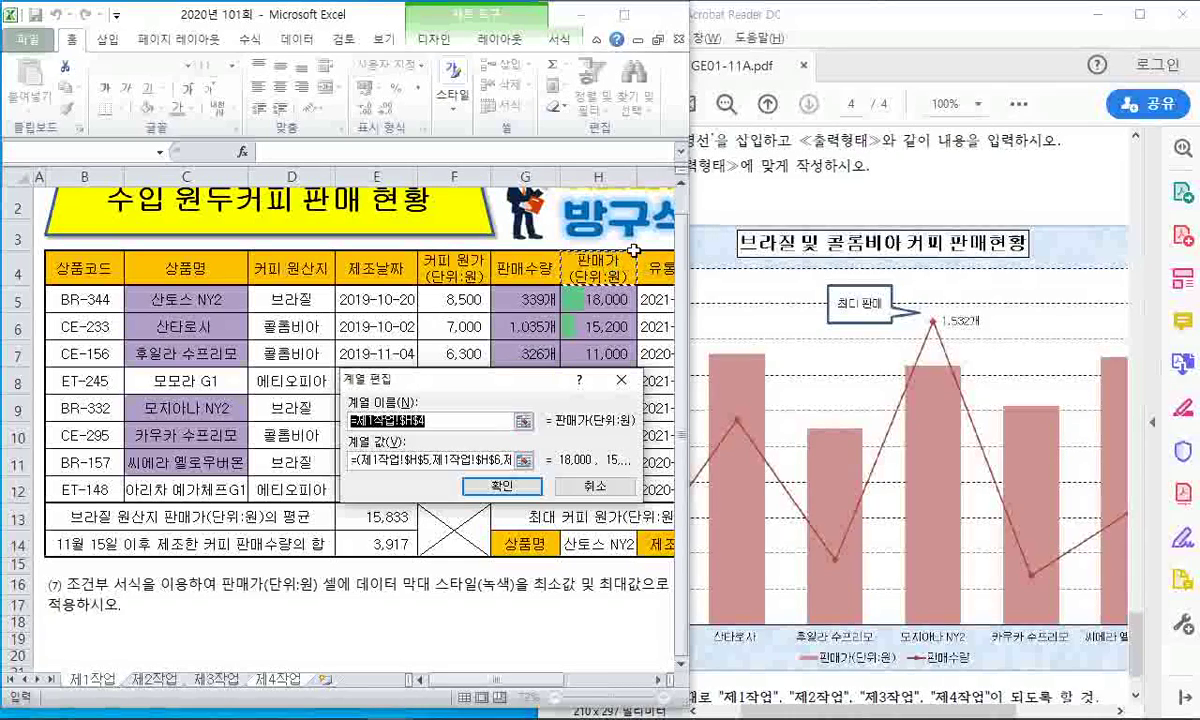
text(ㅍ판매가(단위)
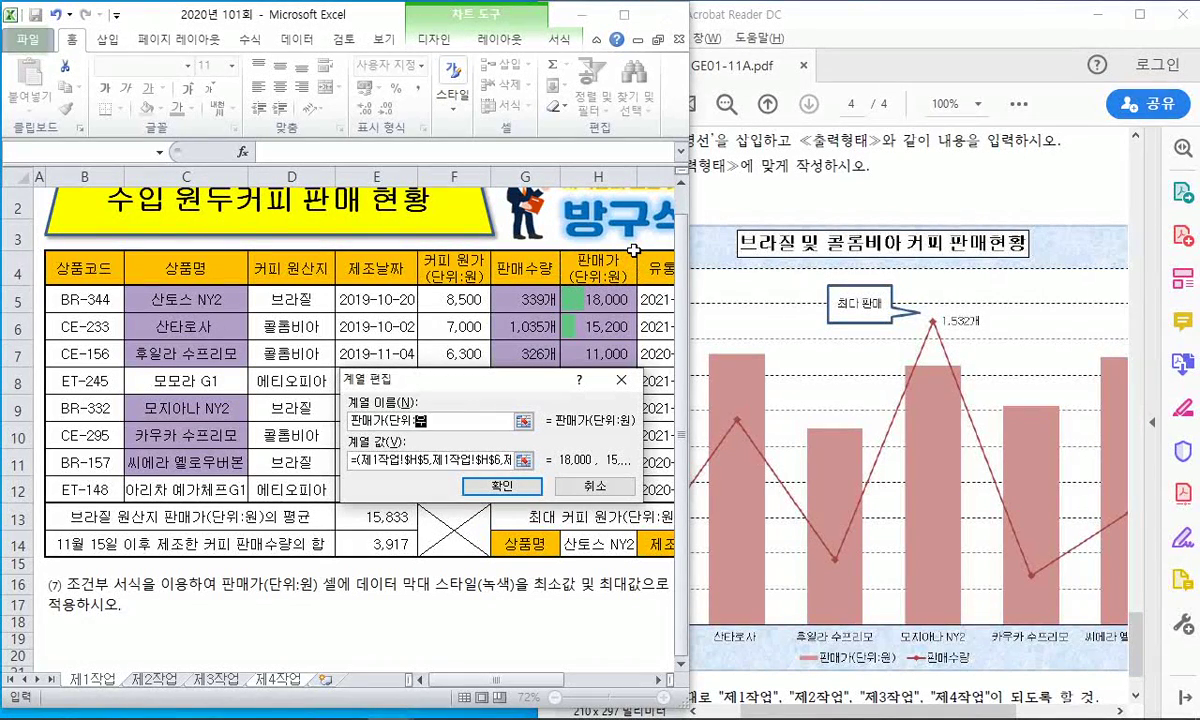
text(:원))
key(Return)
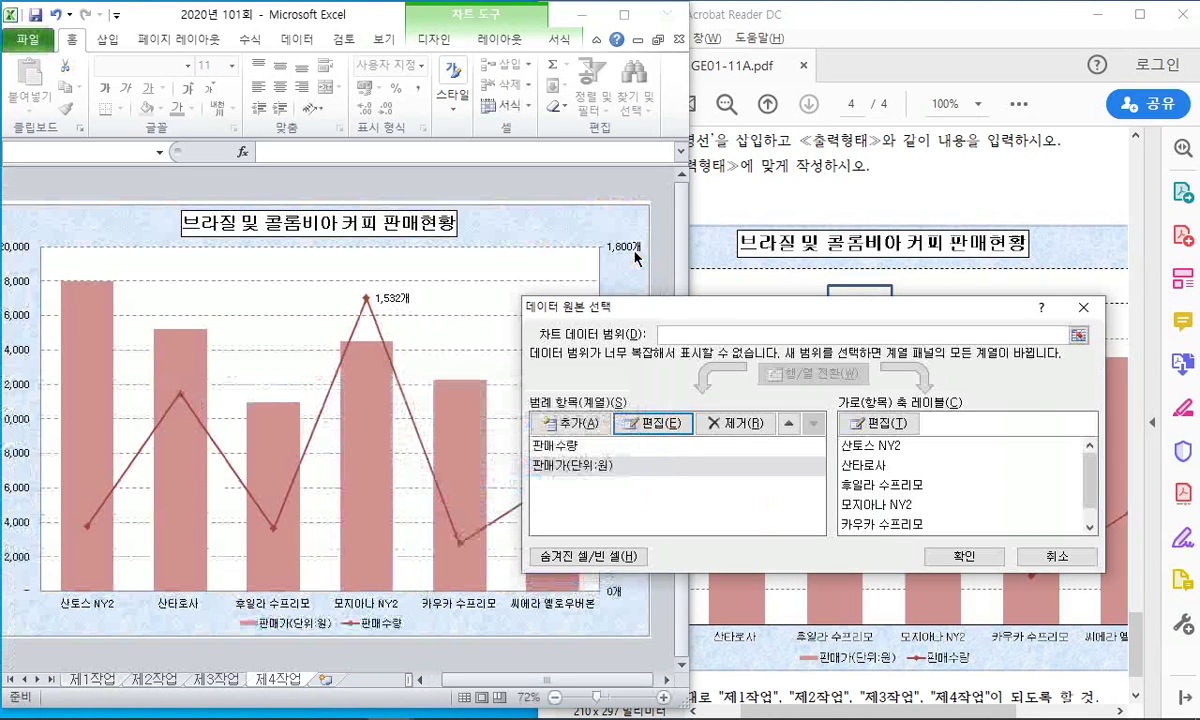
click(962, 556)
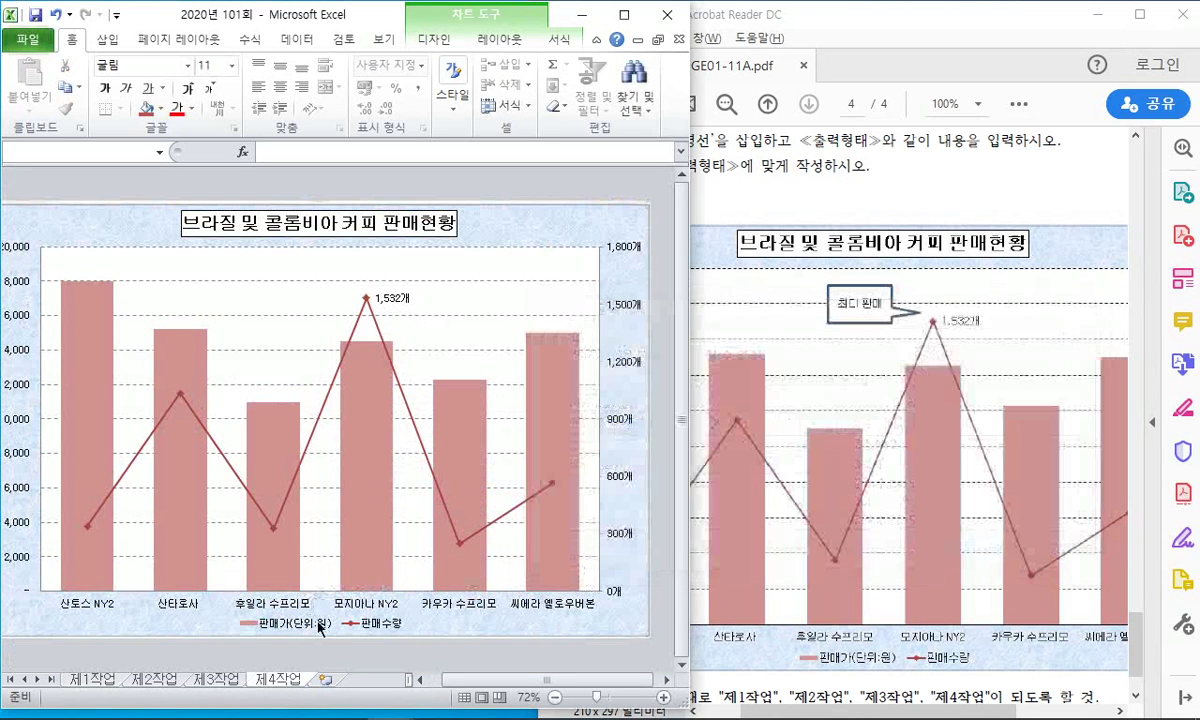
drag(323, 644, 328, 645)
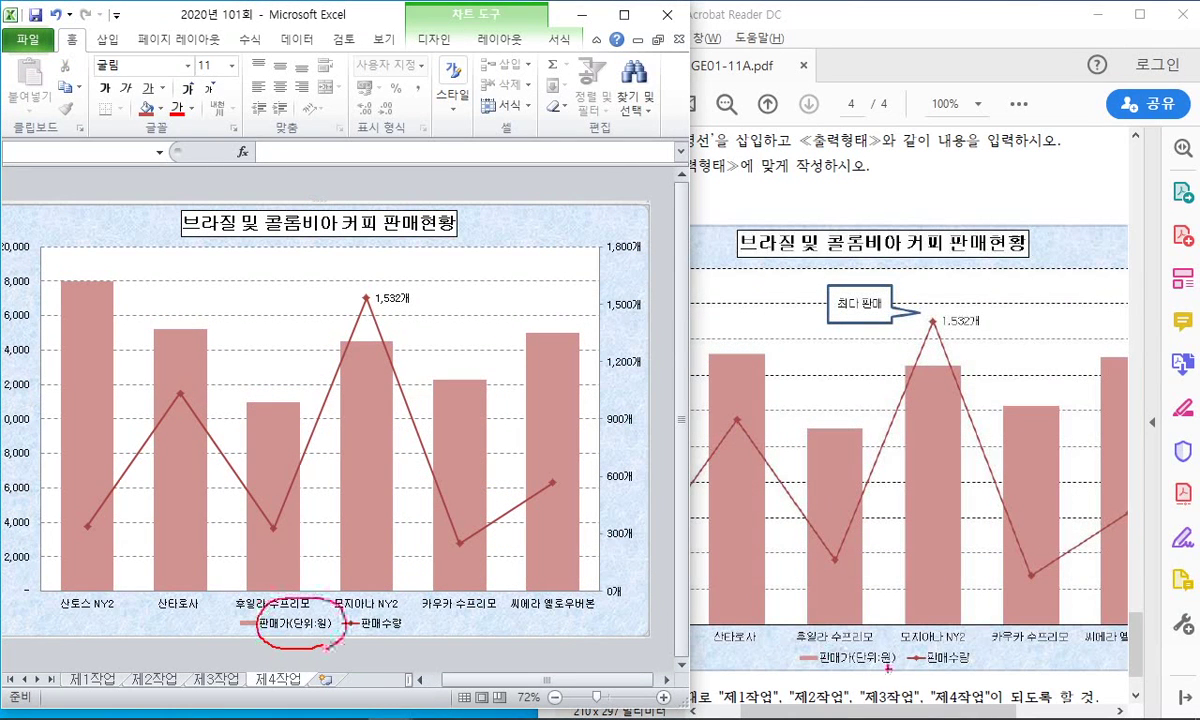
mouse_move(887, 668)
mouse_down()
mouse_move(815, 625)
mouse_move(880, 630)
mouse_move(912, 677)
mouse_move(892, 632)
mouse_up()
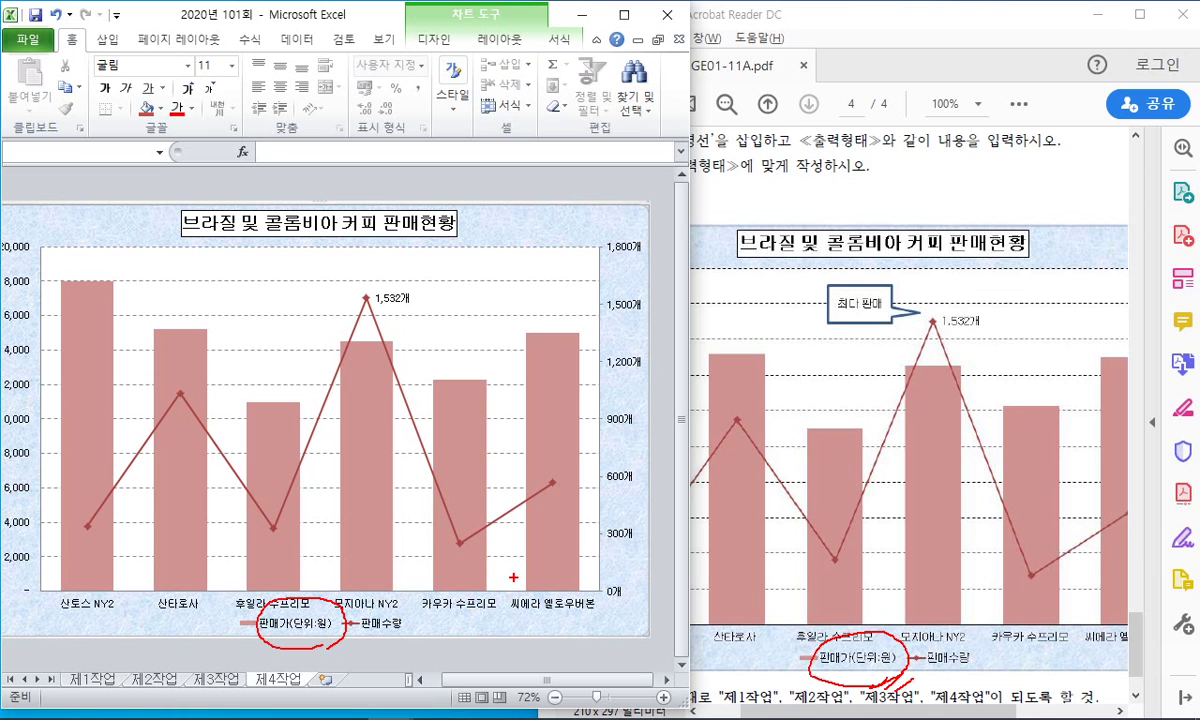
key(Escape)
Step: Read the 도형 condition in the PDF about inserting a 사각형 설명선 with the sample's text
click(857, 190)
scroll(660, 192, up, 1)
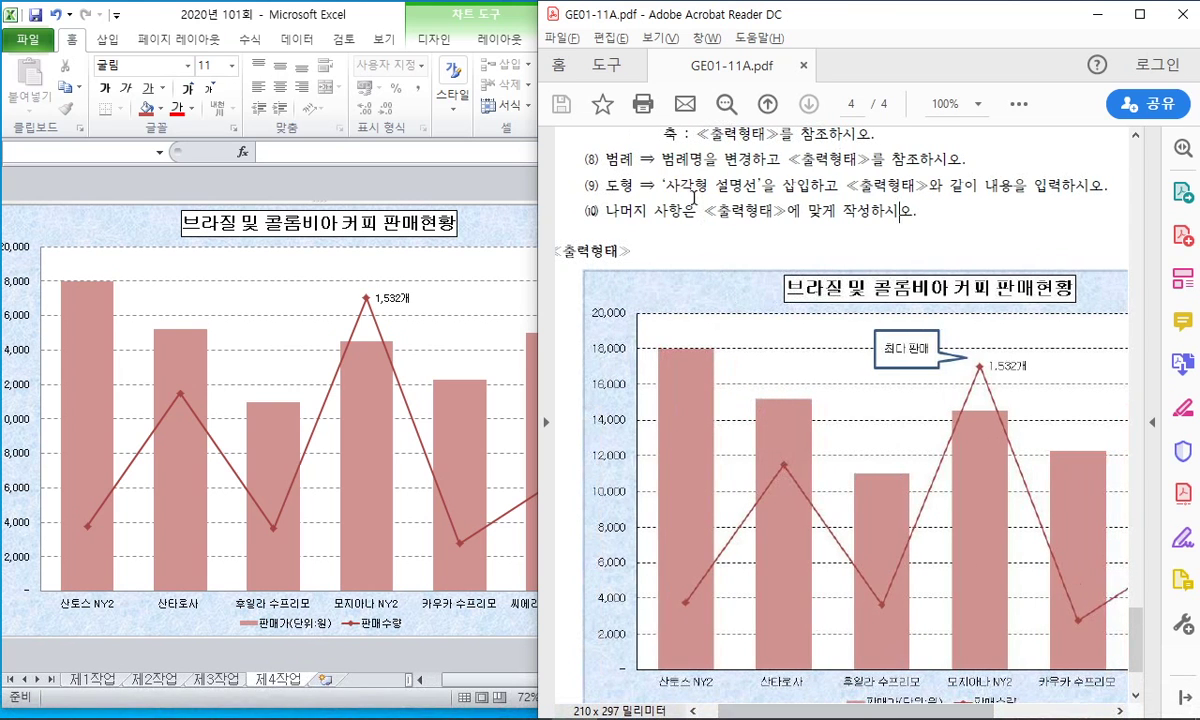
drag(673, 183, 1027, 185)
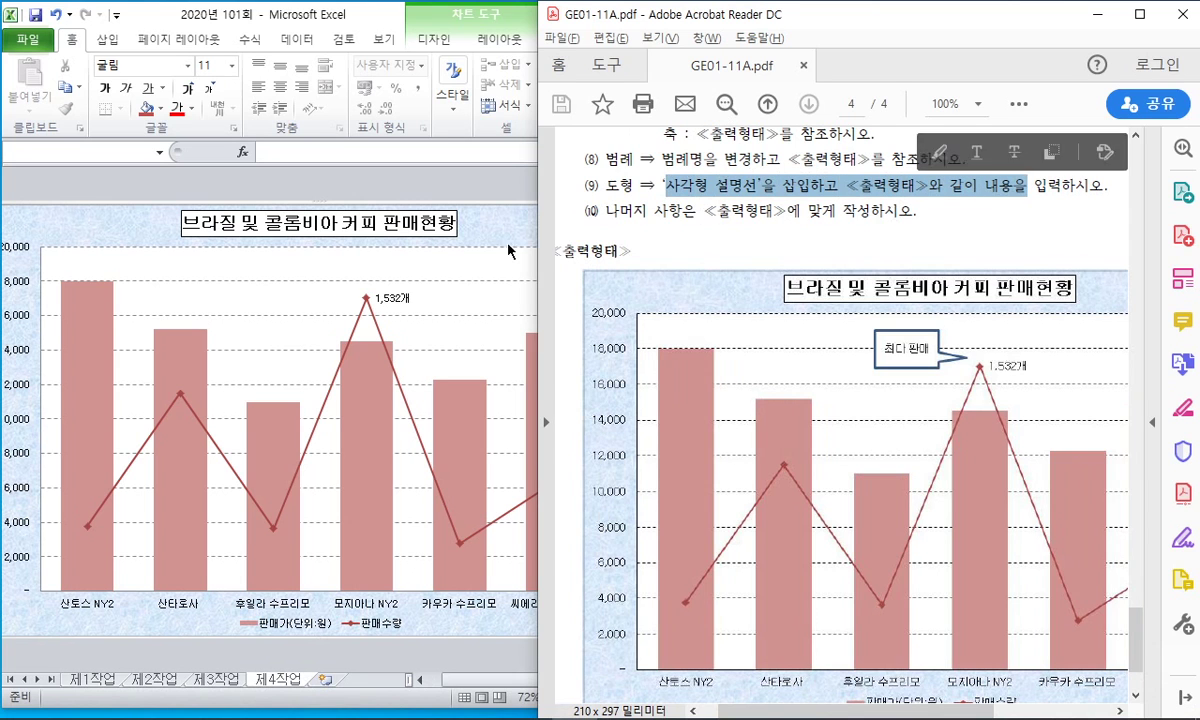
Step: Insert a 사각형 설명선 callout in the 제4작업 chart's plot area, above and left of the 1,532개 data point
click(303, 258)
click(107, 39)
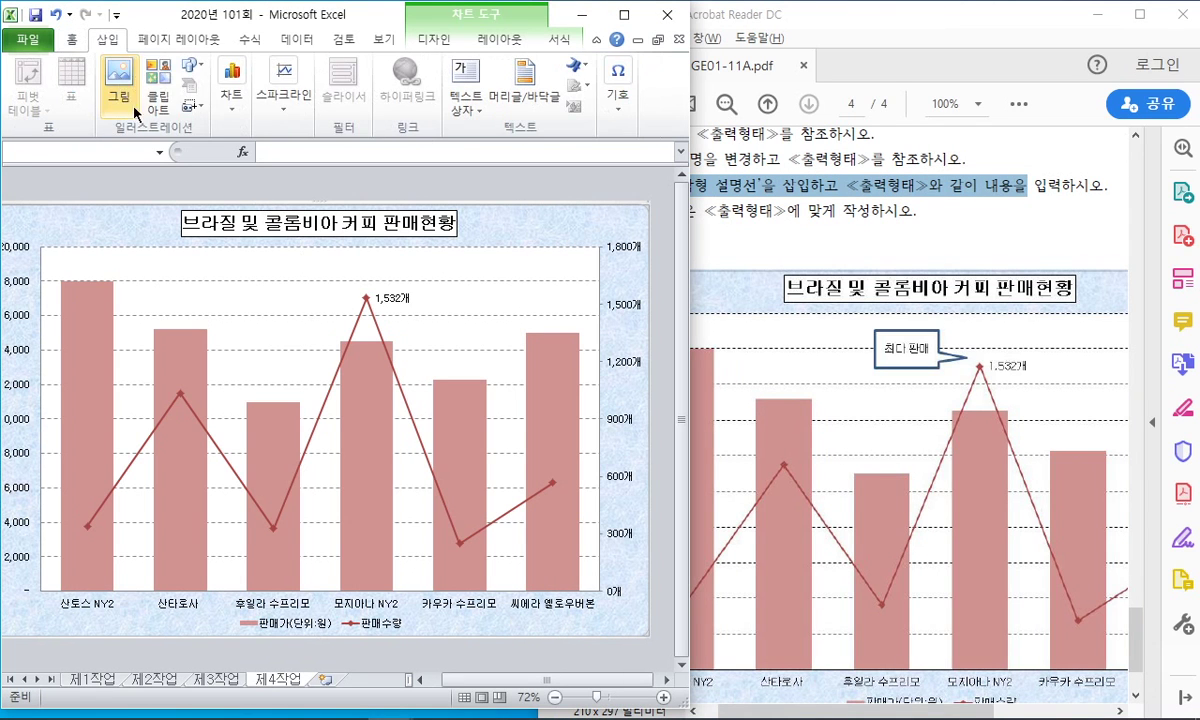
click(190, 65)
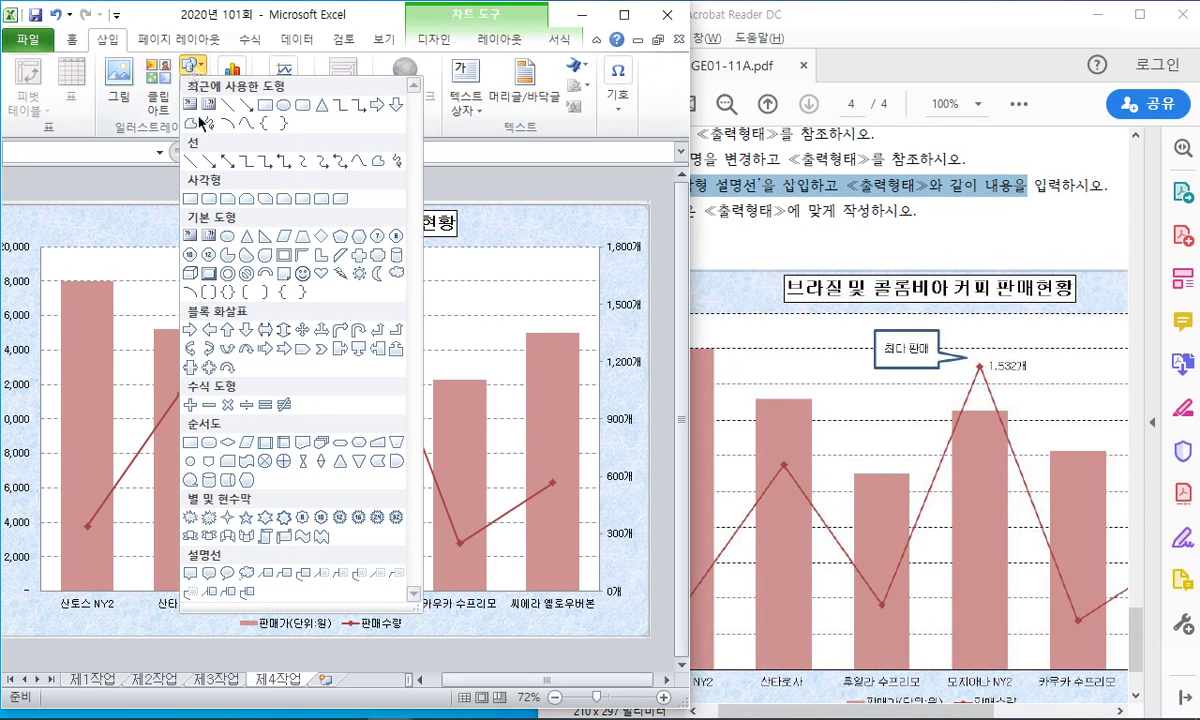
click(190, 574)
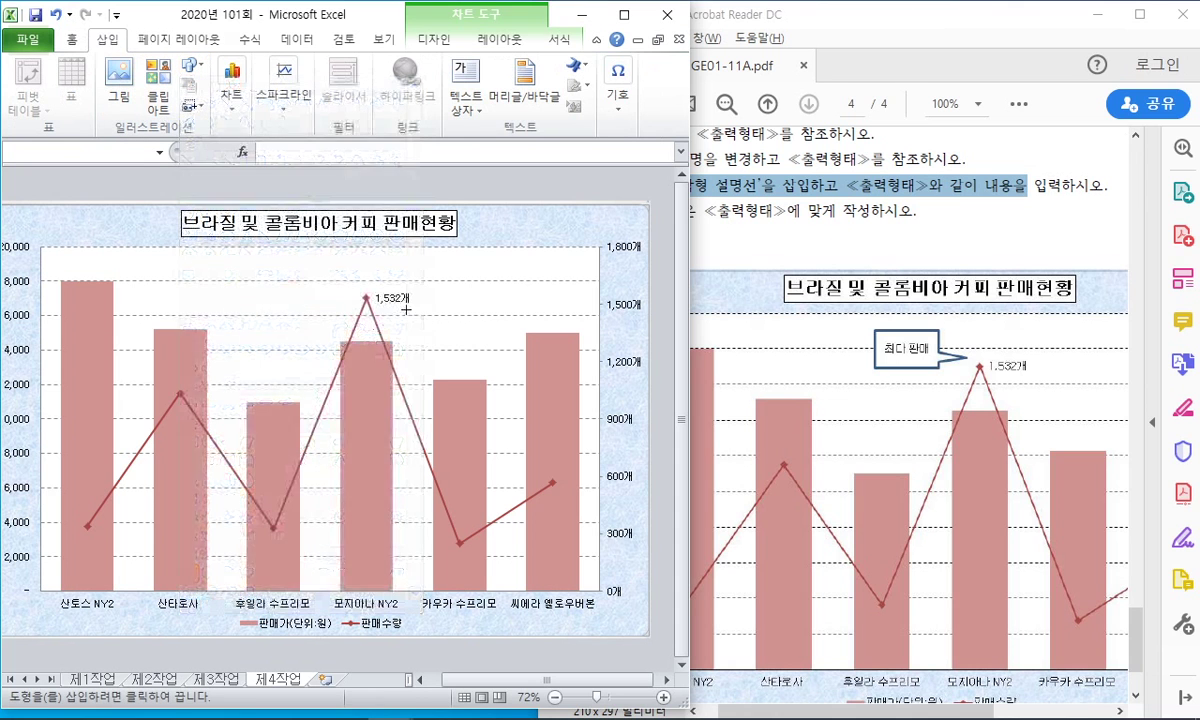
drag(329, 300, 253, 260)
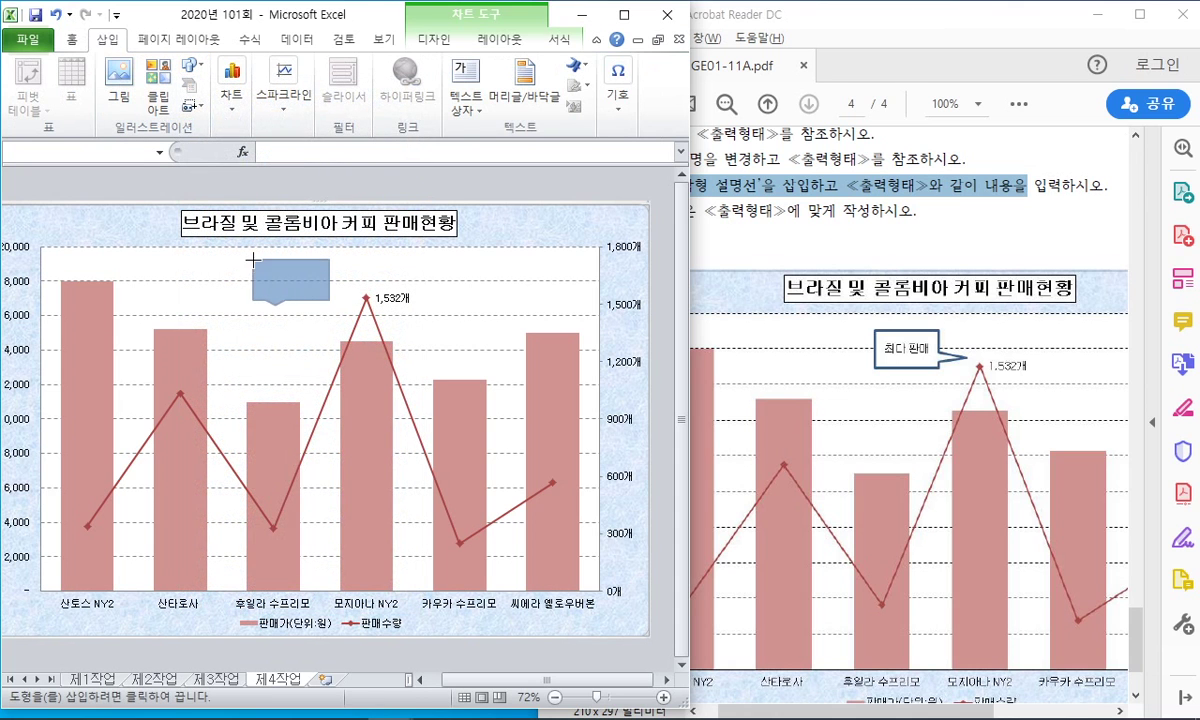
Step: Format the callout shape with a solid white fill
right_click(275, 265)
click(344, 578)
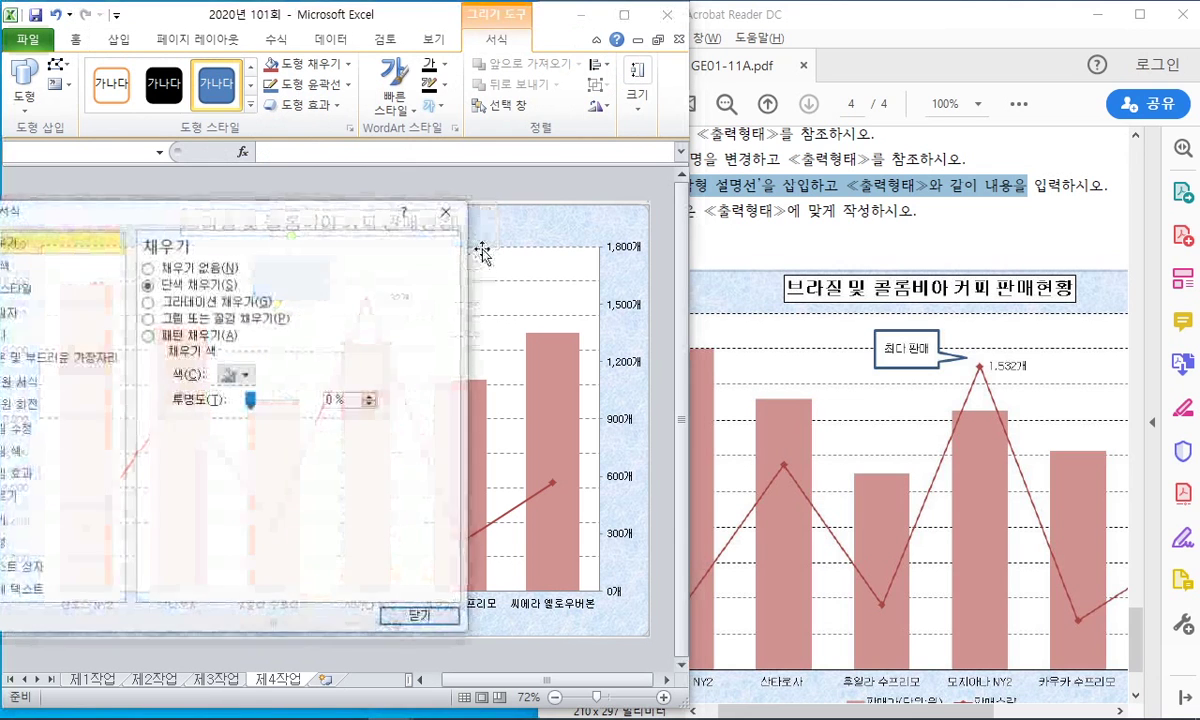
click(211, 268)
click(199, 285)
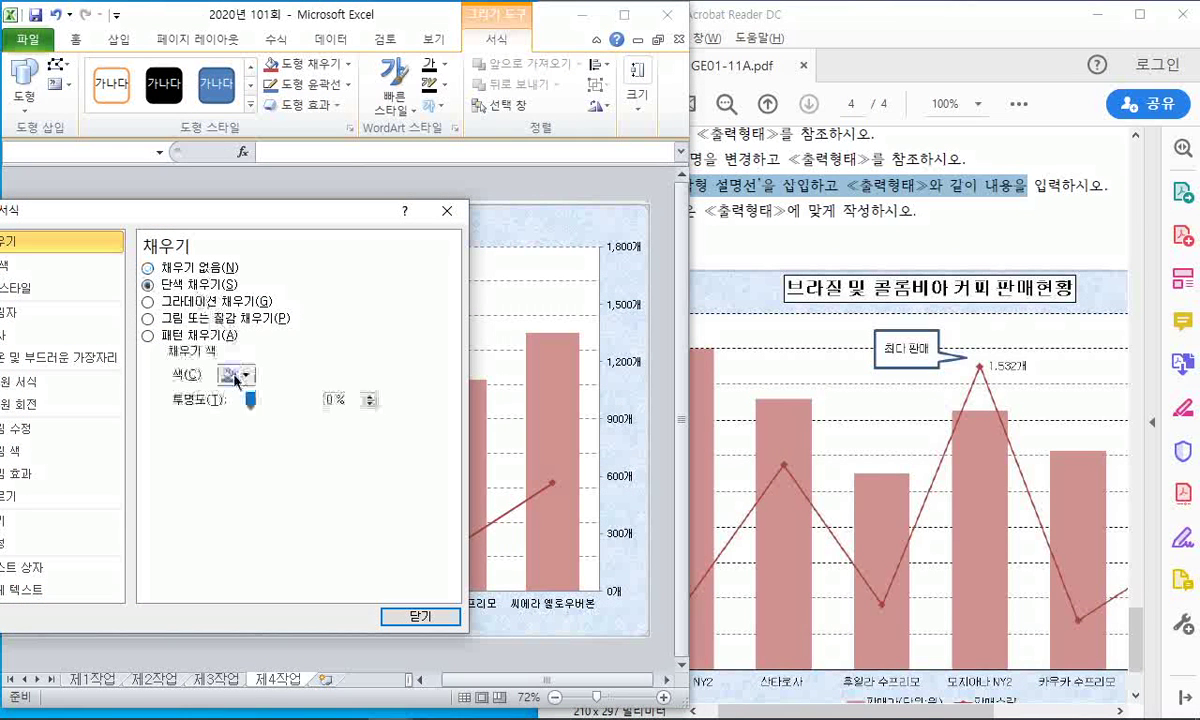
click(240, 374)
click(230, 412)
click(413, 617)
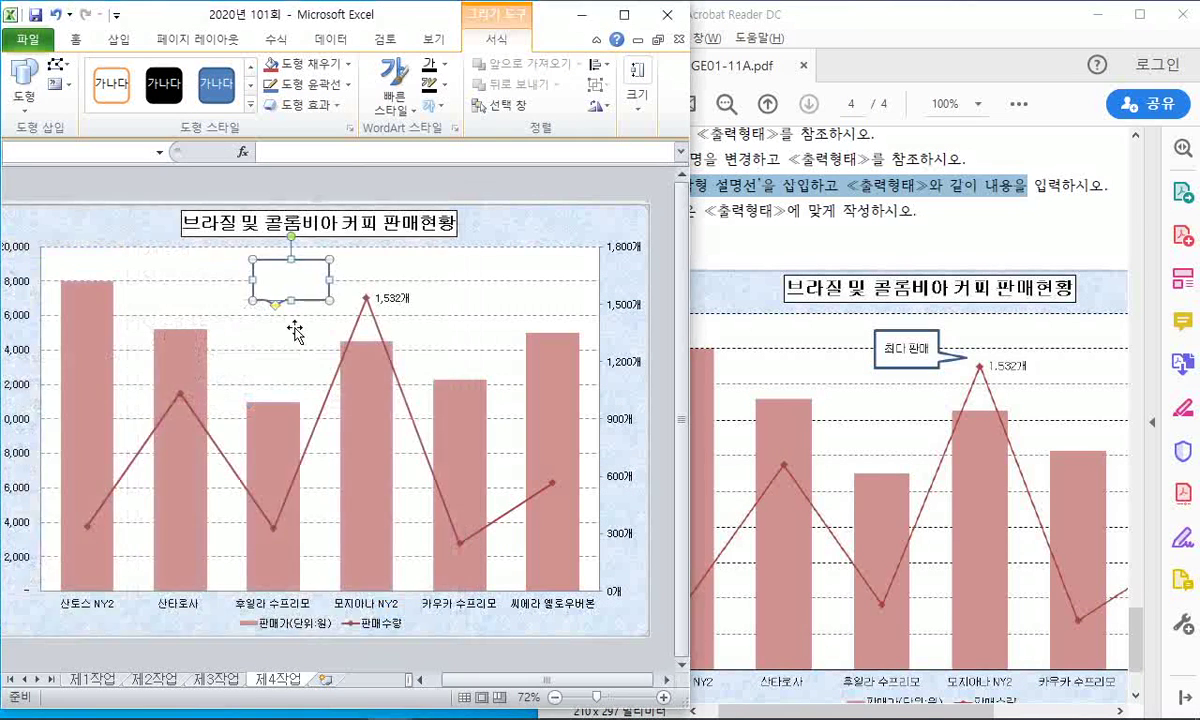
Step: Enter 최다 판매 in the callout with black text, centered horizontally and vertically
click(290, 283)
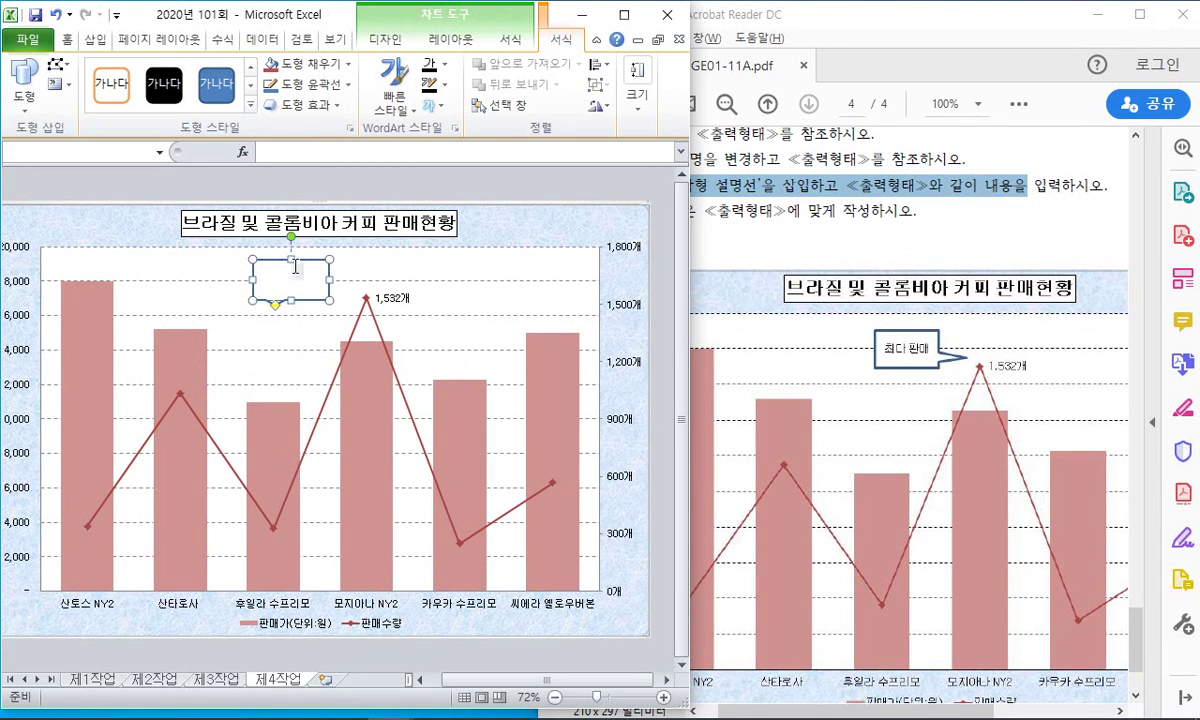
click(67, 39)
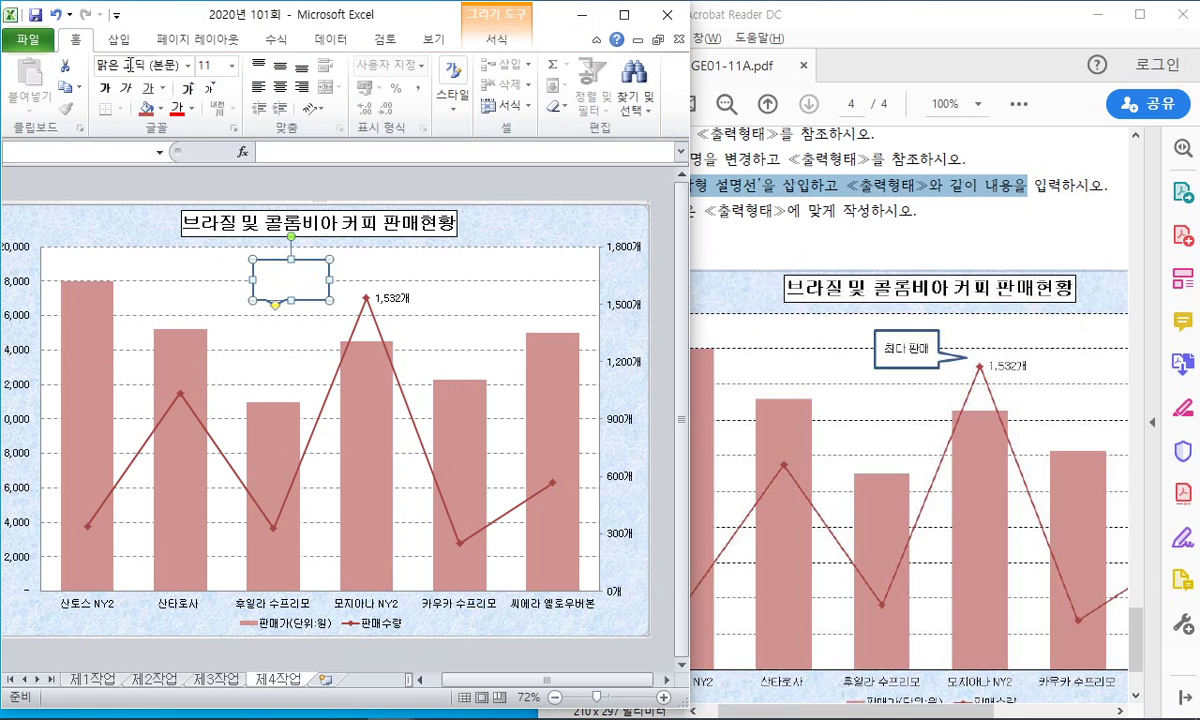
click(191, 108)
click(179, 166)
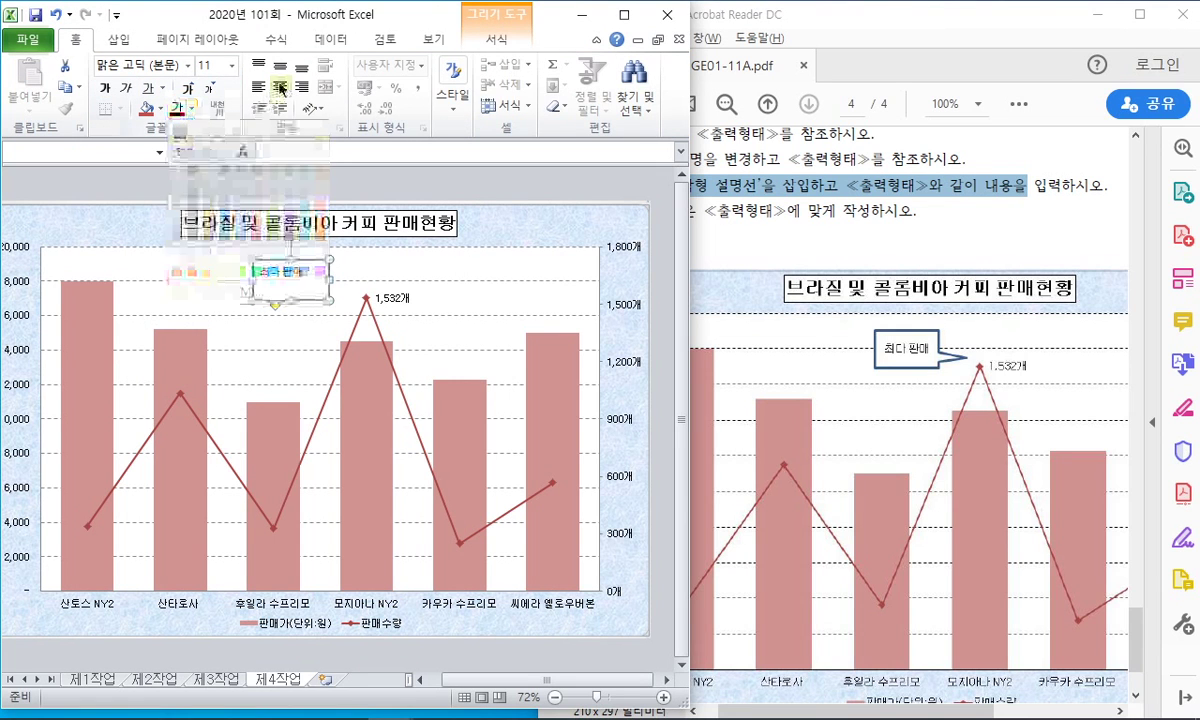
click(281, 87)
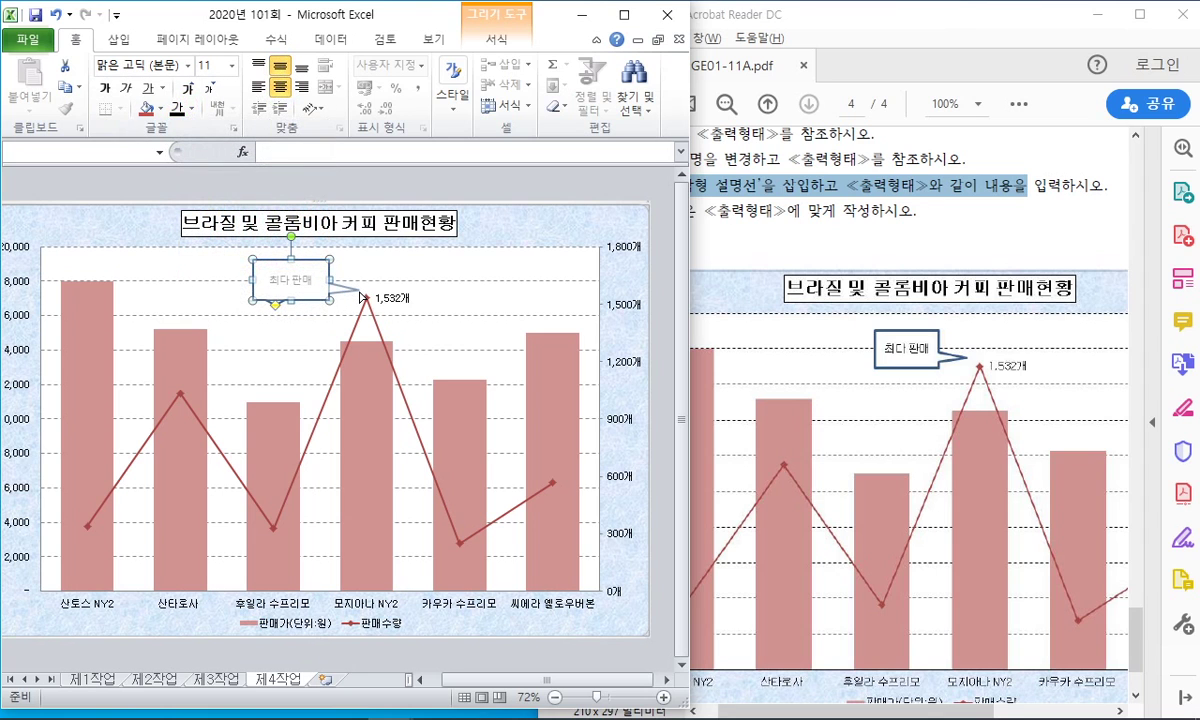
Step: Point the callout's tail at the 1,532개 marker and slightly reduce the callout's width and height to match the sample
click(307, 323)
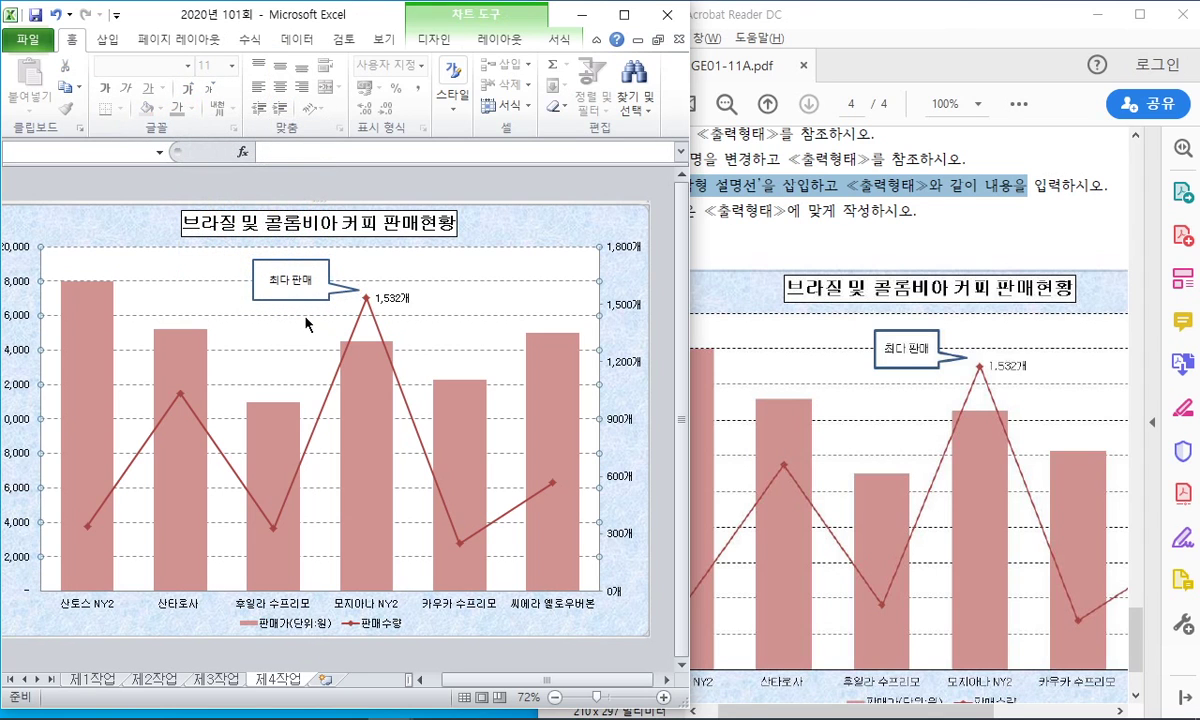
click(265, 295)
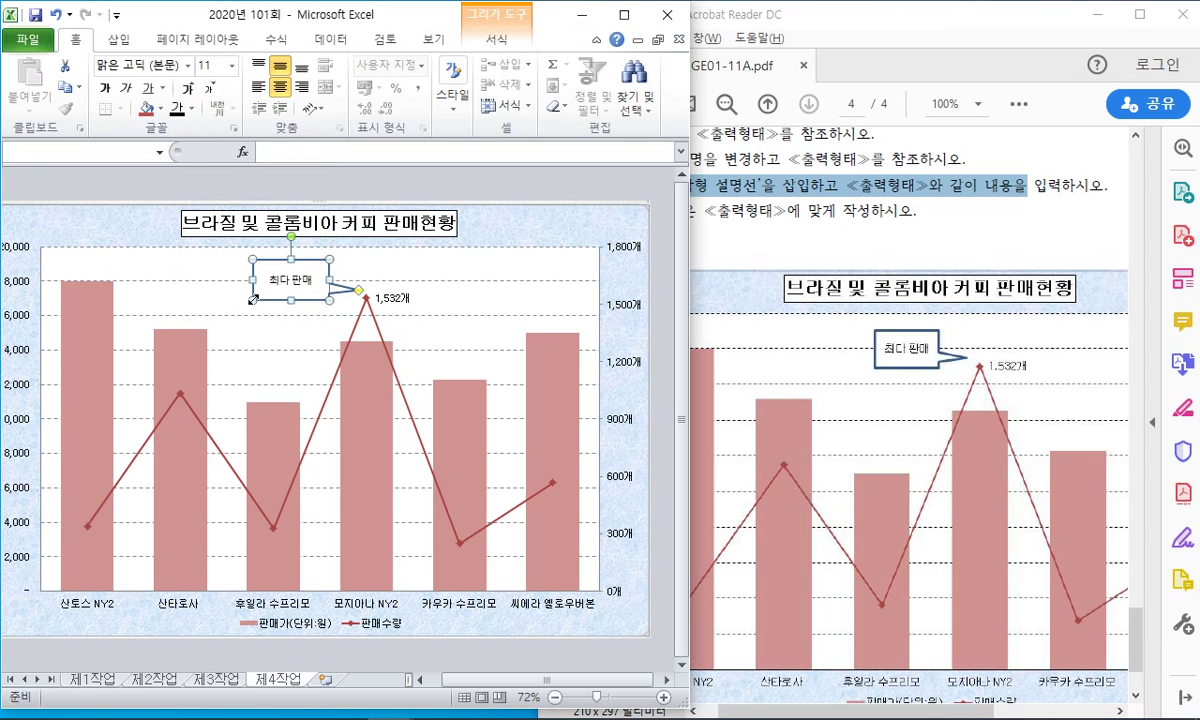
drag(253, 299, 262, 299)
click(318, 324)
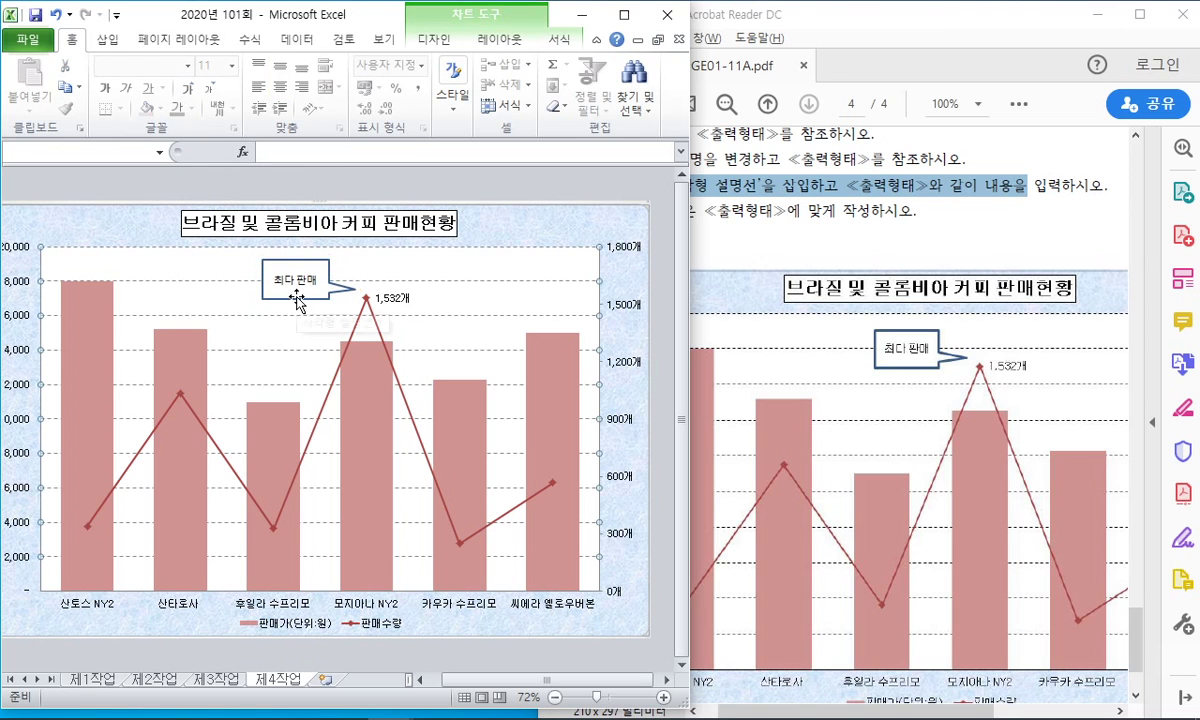
click(296, 296)
drag(295, 257, 295, 265)
click(302, 310)
Step: Set the callout text's font to 굴림
click(284, 283)
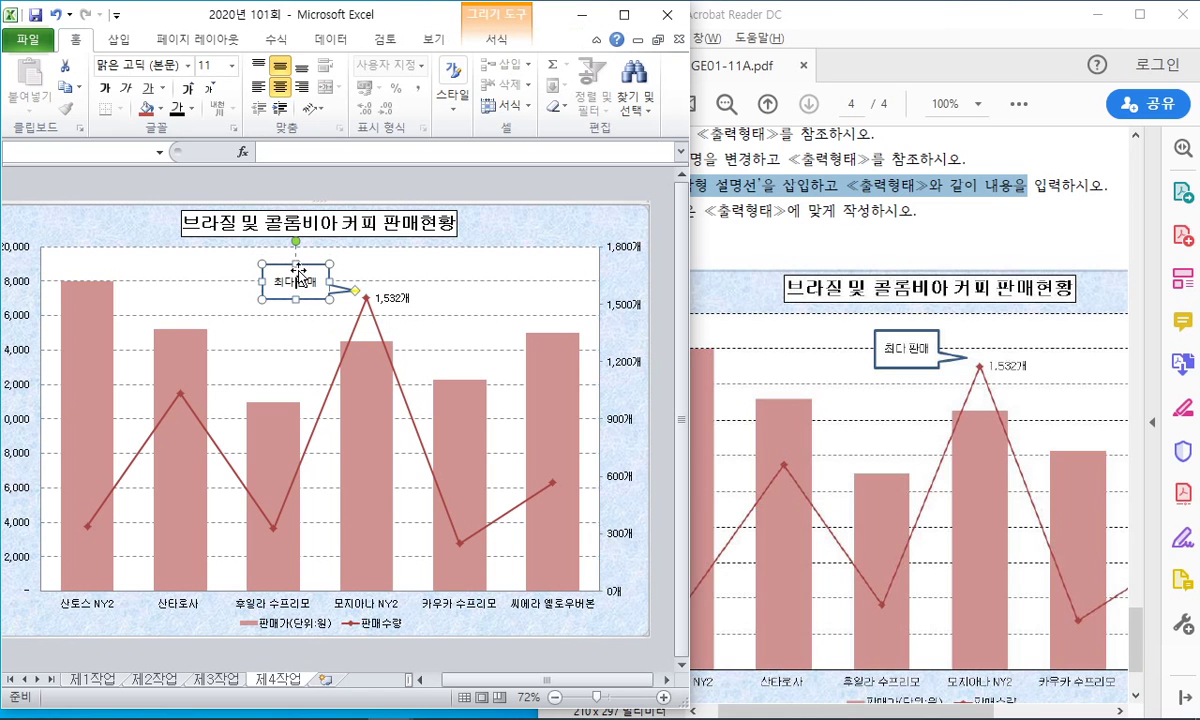
click(187, 65)
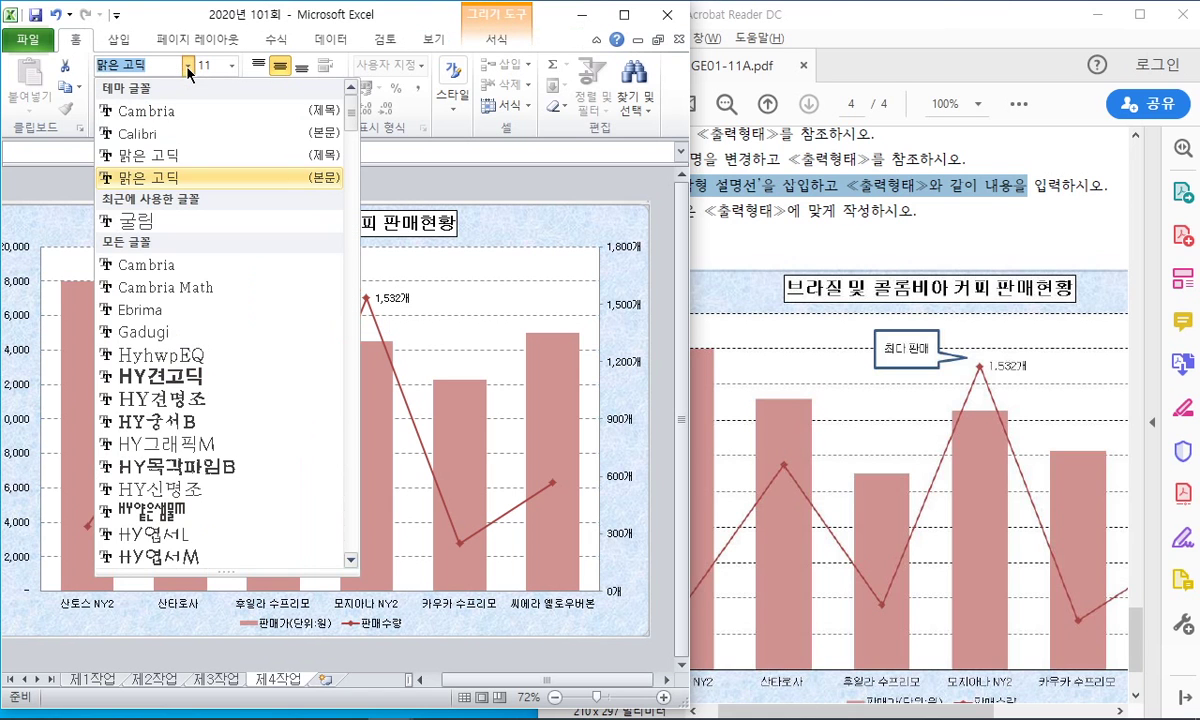
click(150, 220)
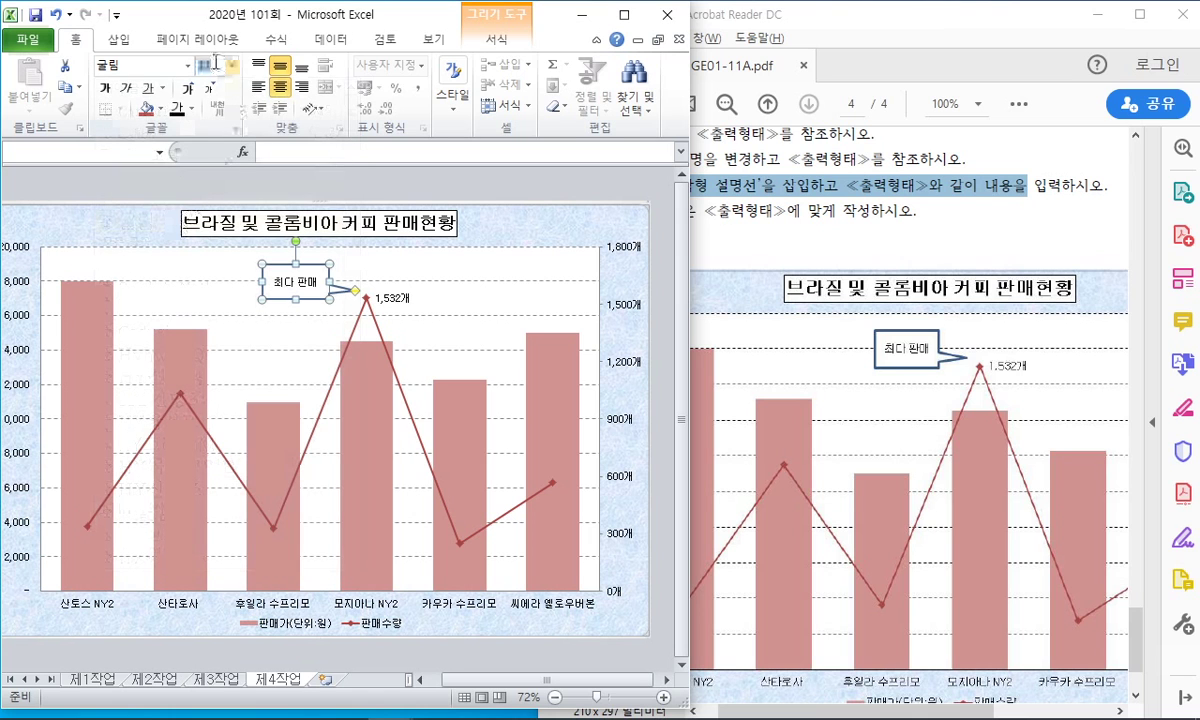
click(360, 256)
Step: Read condition (10) in the PDF and compare the 출력형태 sample with the 제4작업 chart
click(795, 225)
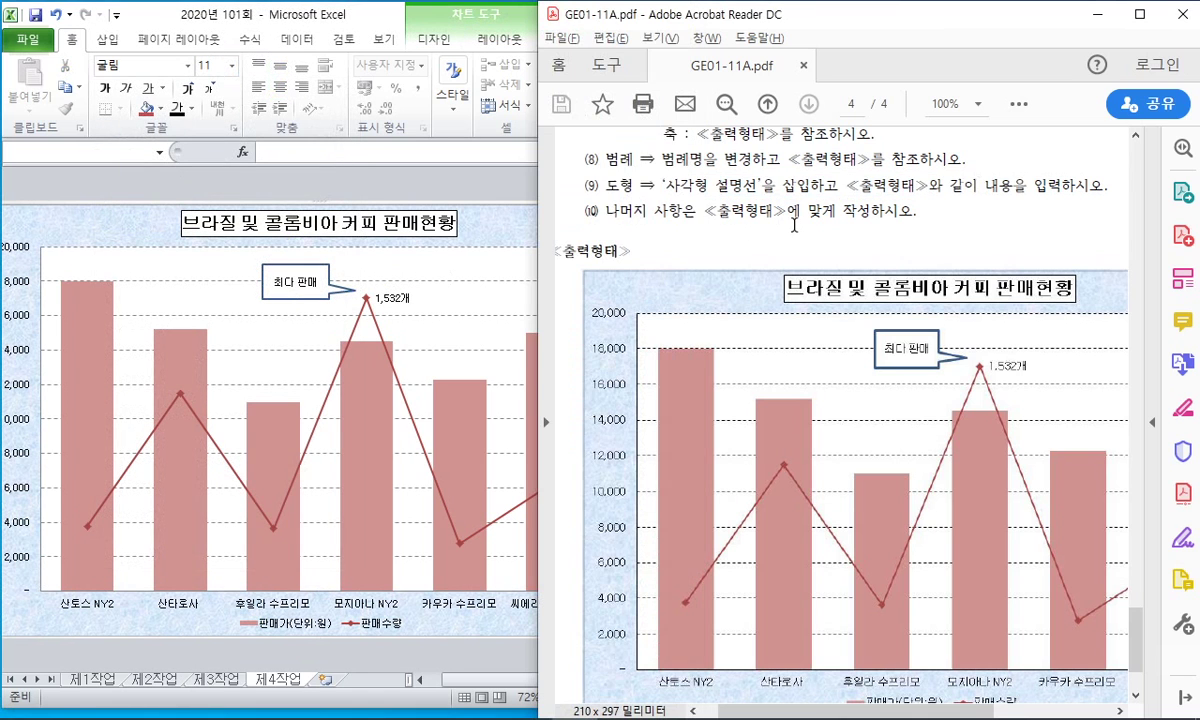
scroll(780, 212, down, 3)
scroll(780, 212, up, 3)
drag(703, 211, 847, 185)
click(850, 220)
scroll(850, 220, down, 1)
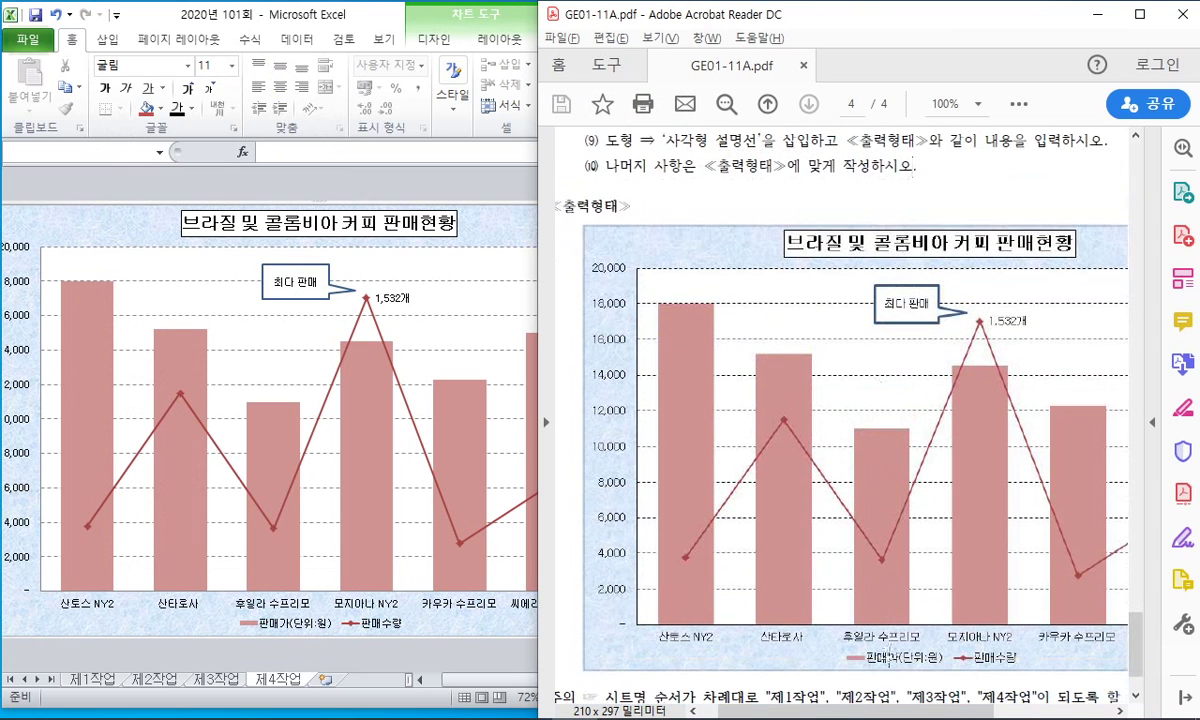
Step: Recheck the PDF's chart conditions and sheet-order note, and maximize the Excel window to review the whole 제4작업 chart
scroll(829, 700, up, 6)
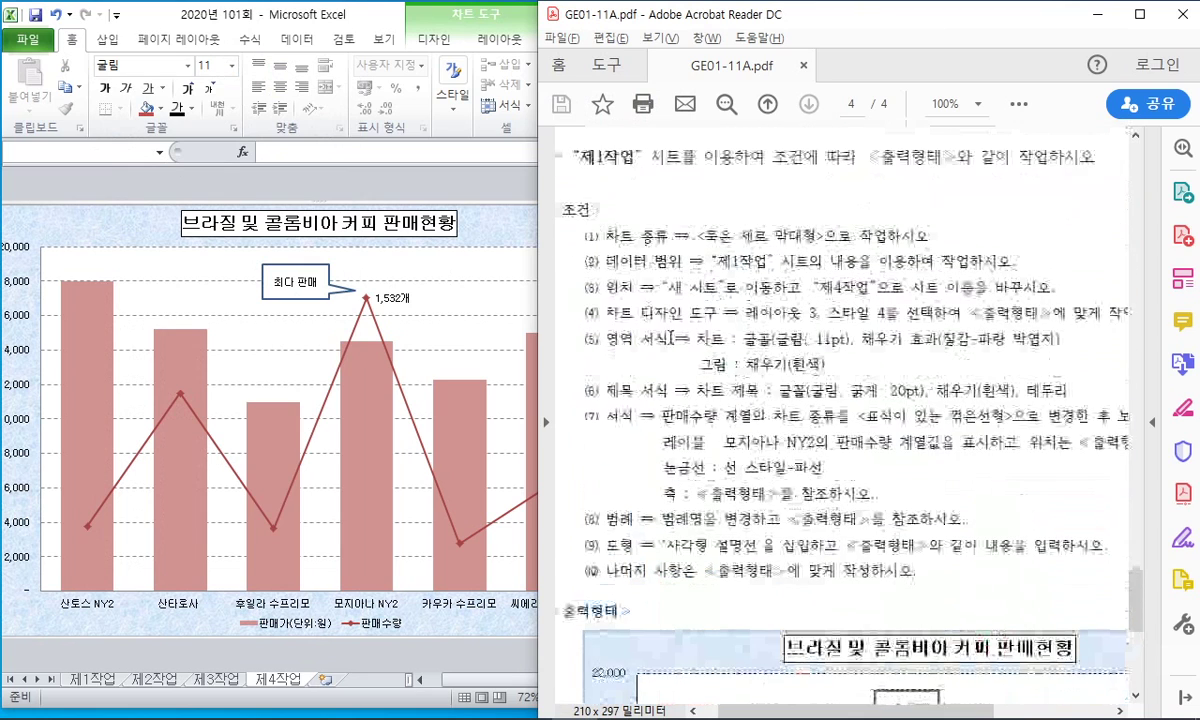
scroll(604, 437, down, 1)
drag(598, 452, 823, 456)
scroll(876, 530, down, 6)
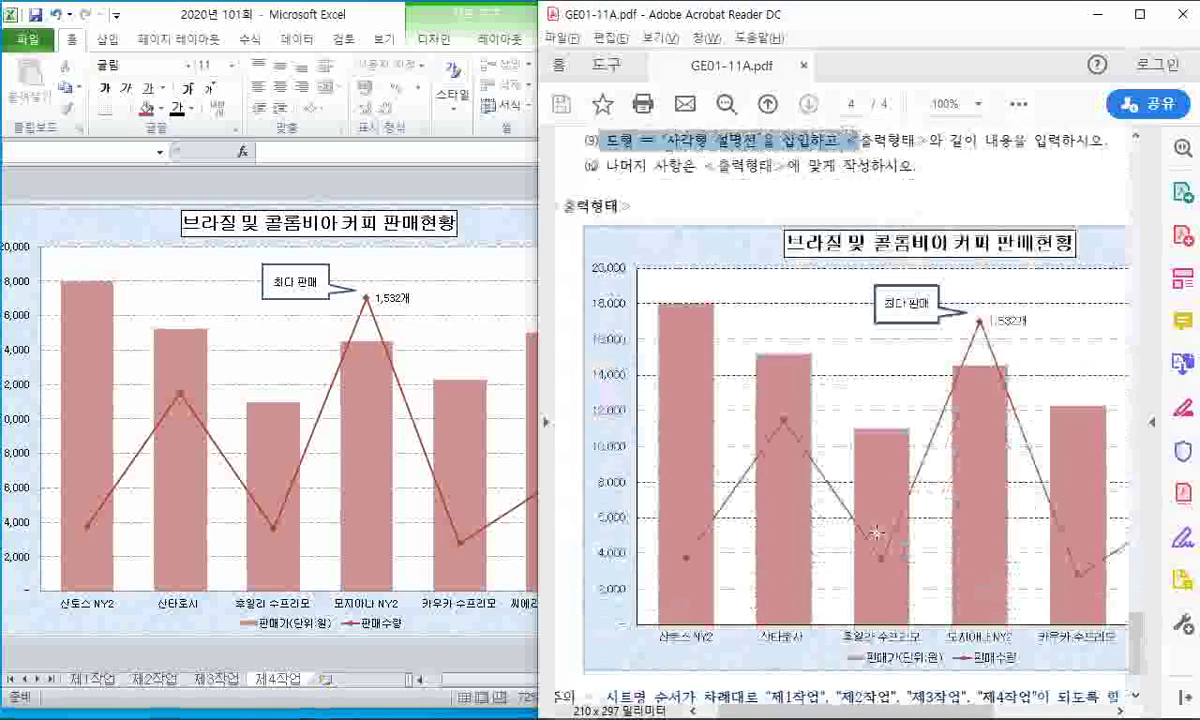
drag(930, 712, 965, 708)
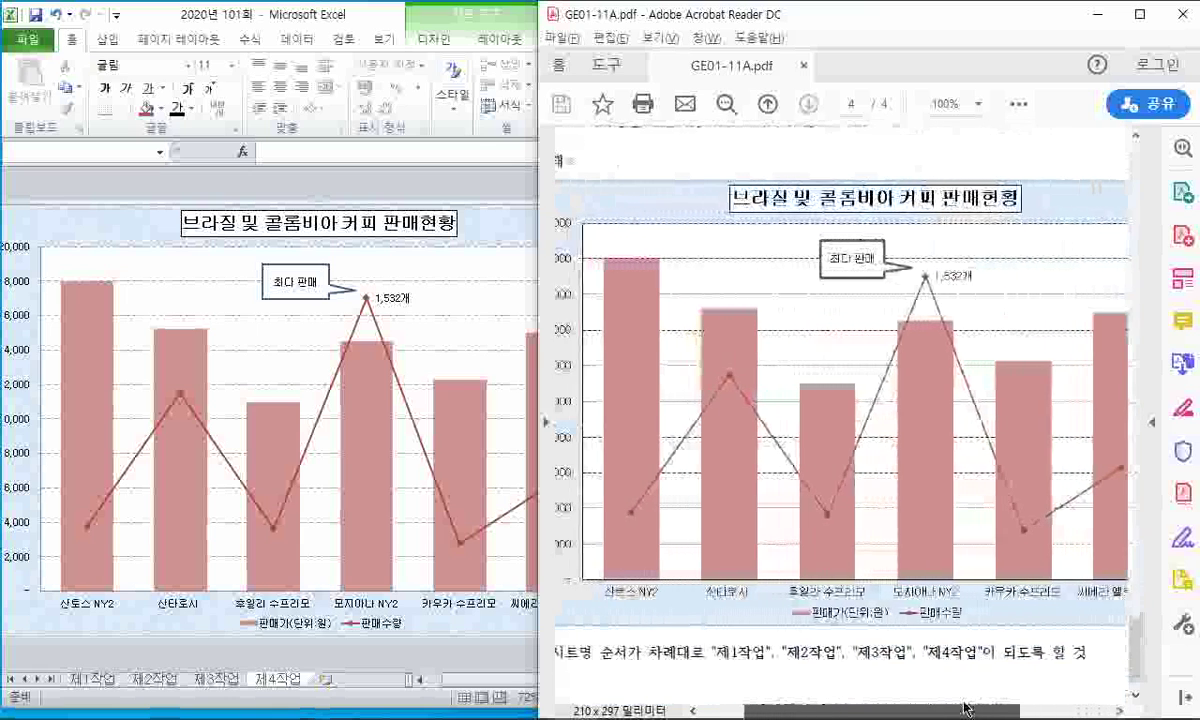
click(466, 600)
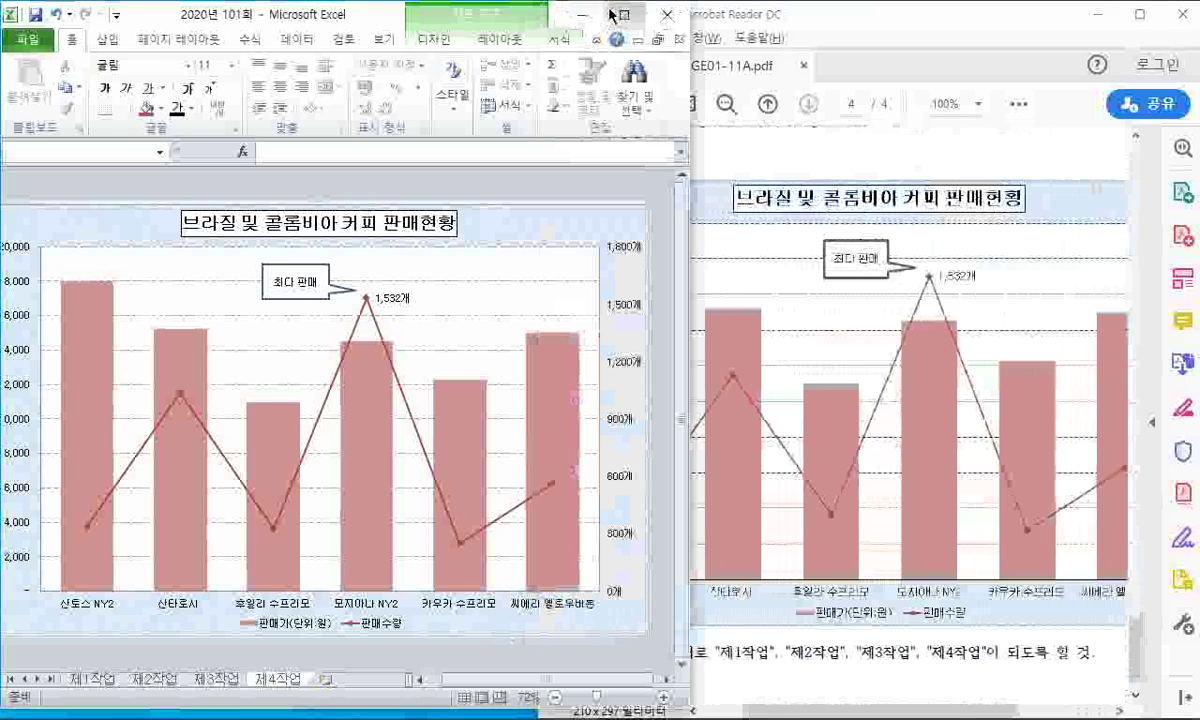
click(618, 14)
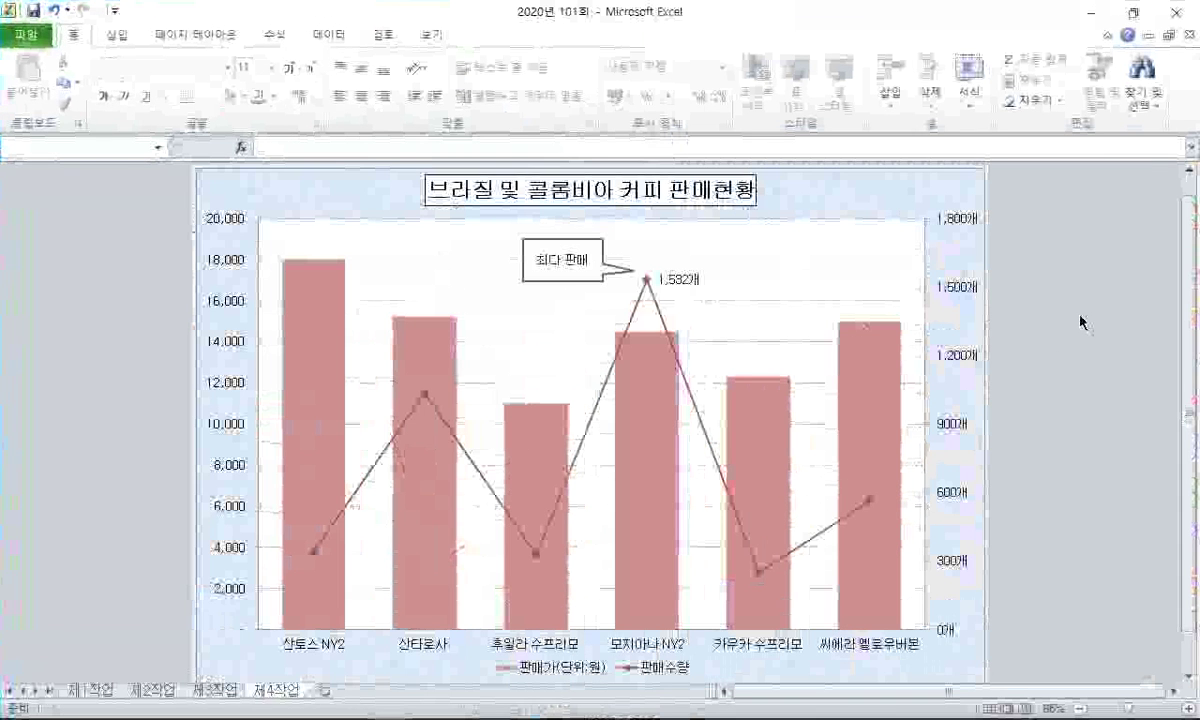